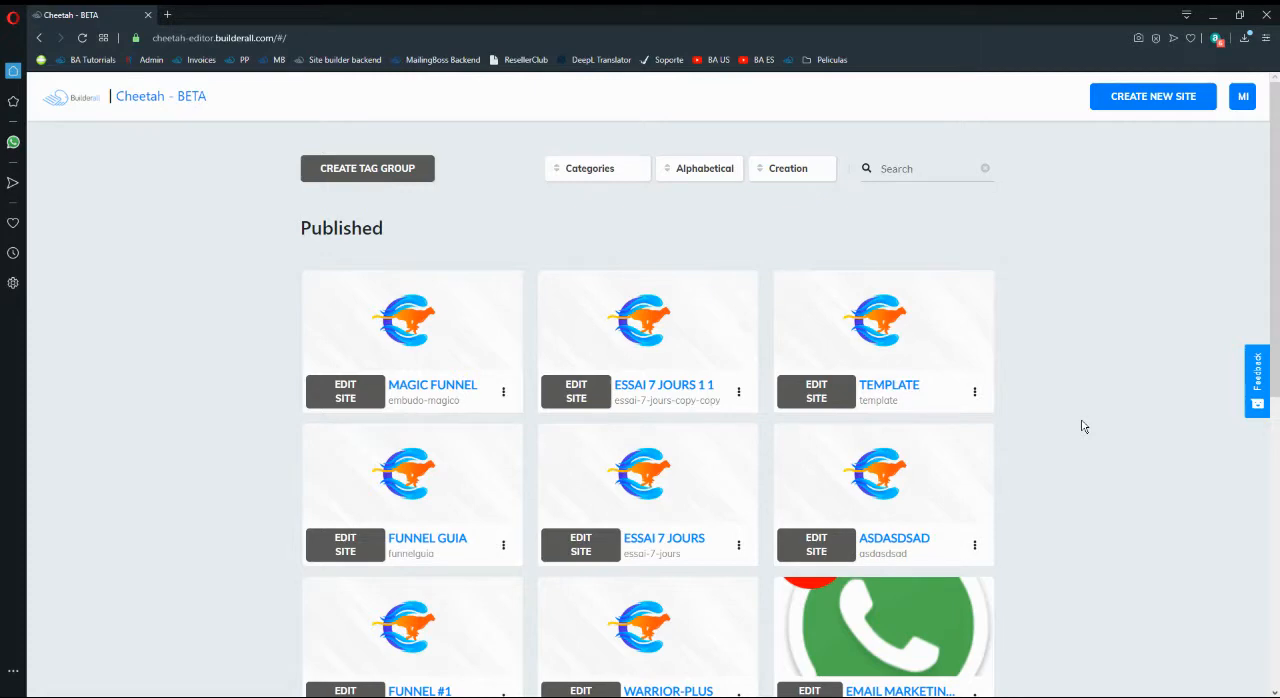
- Open the Funnel #1 site from the published sites to show its pages
scroll(1081, 427, "down", 3)
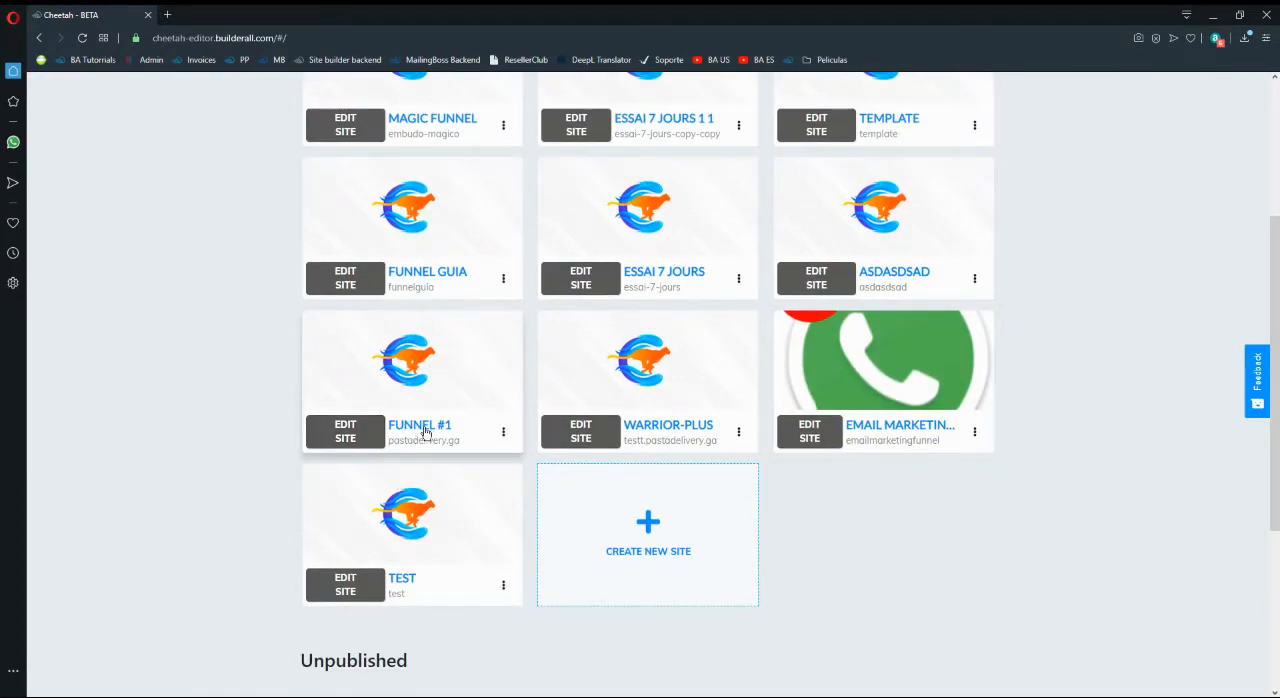
left_click(368, 443)
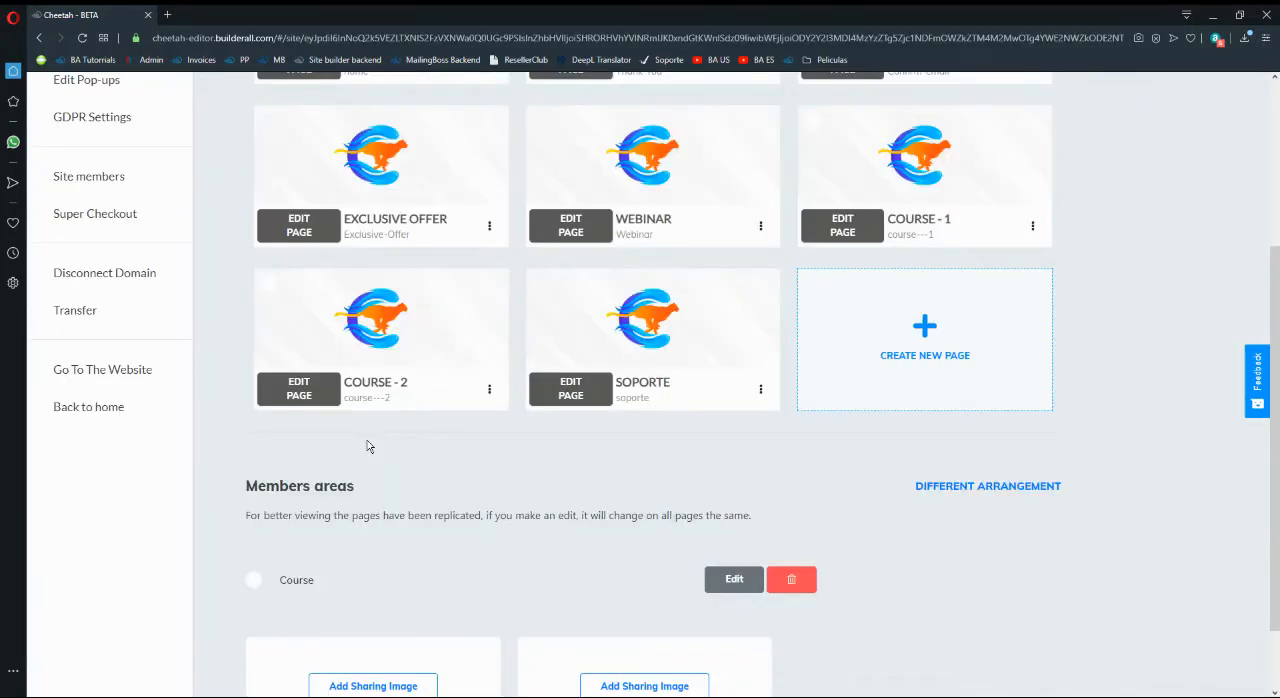
scroll(655, 484, "up", 3)
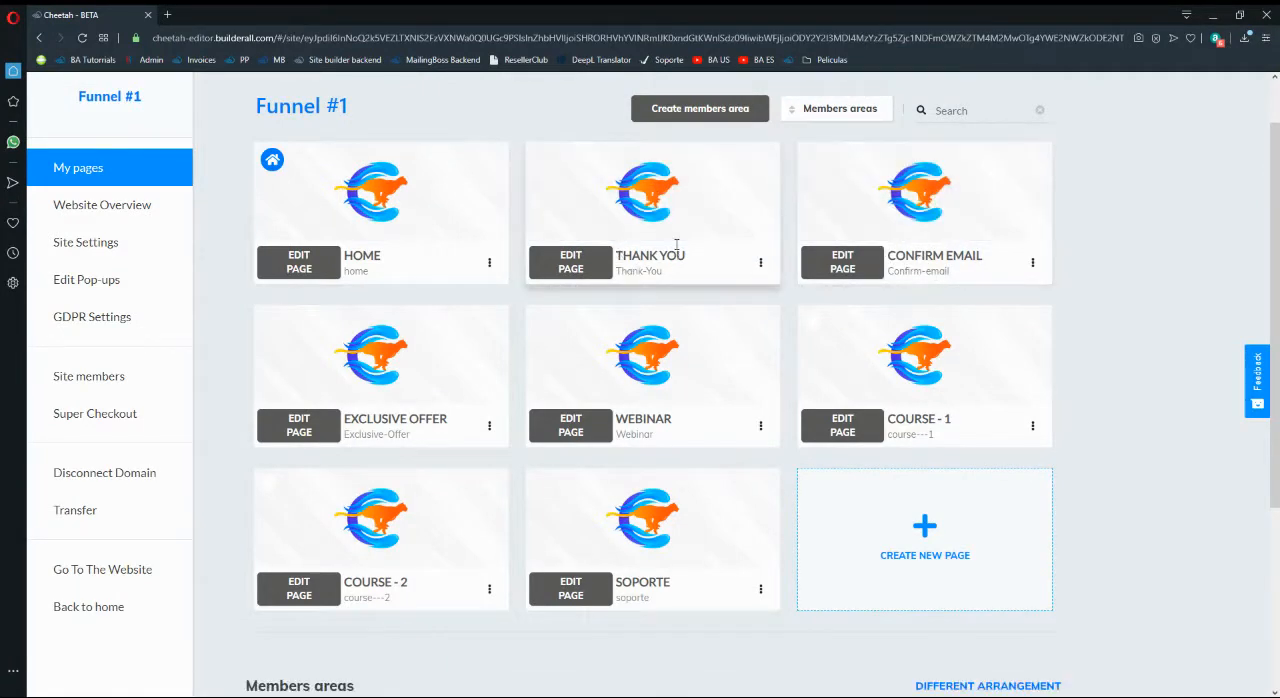
- View the live versions of the Thank You and Confirm Email pages, closing each one after viewing
left_click(760, 264)
left_click(736, 326)
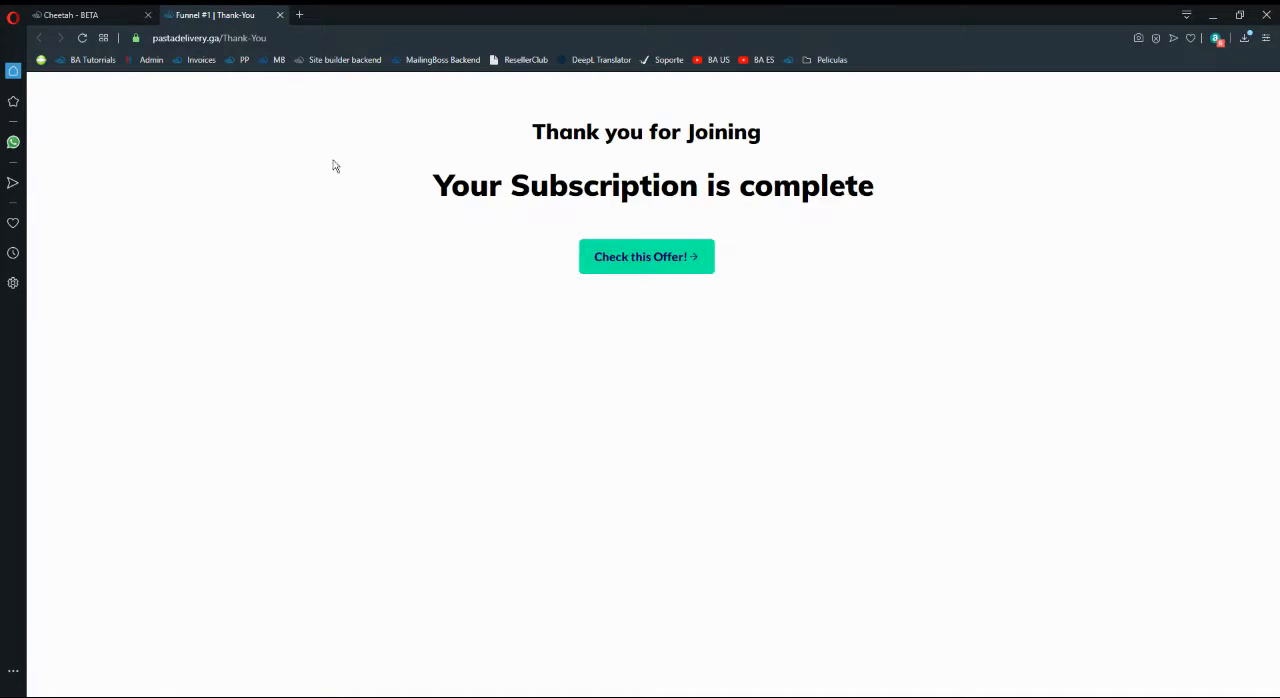
left_click(280, 14)
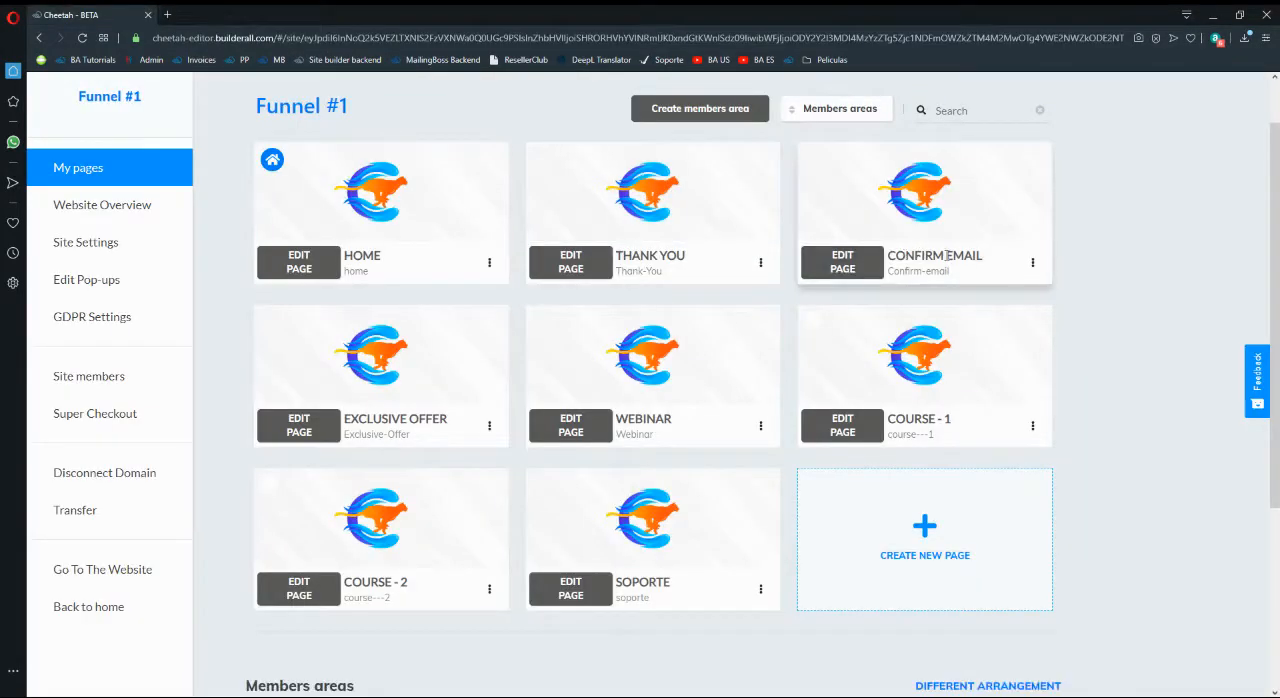
left_click(1031, 262)
left_click(975, 327)
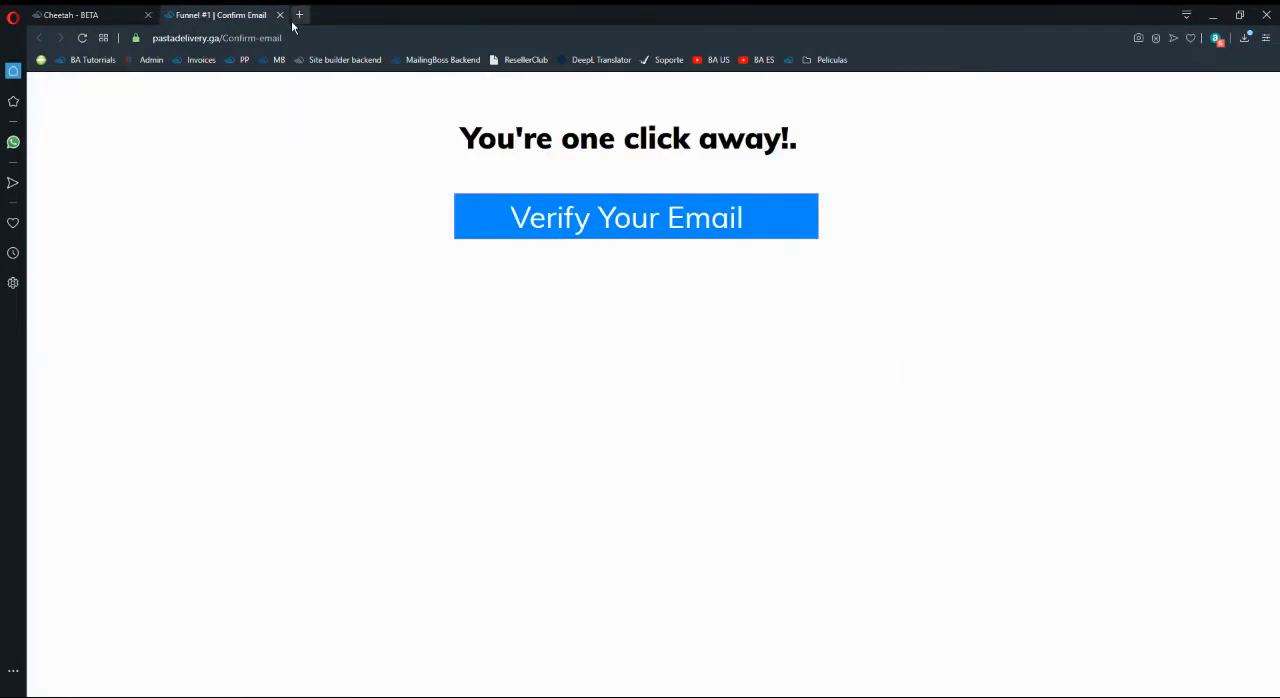
left_click(281, 15)
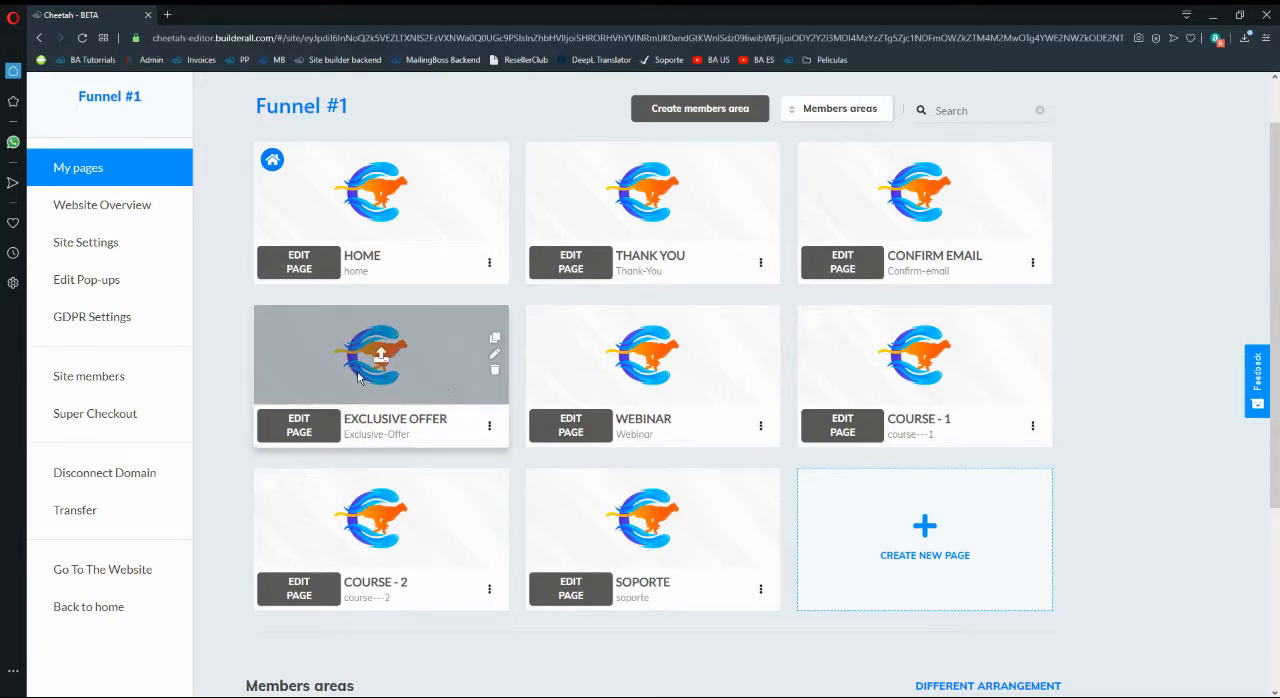
- View the live version of the Exclusive Offer page and close it
left_click(489, 426)
left_click(477, 489)
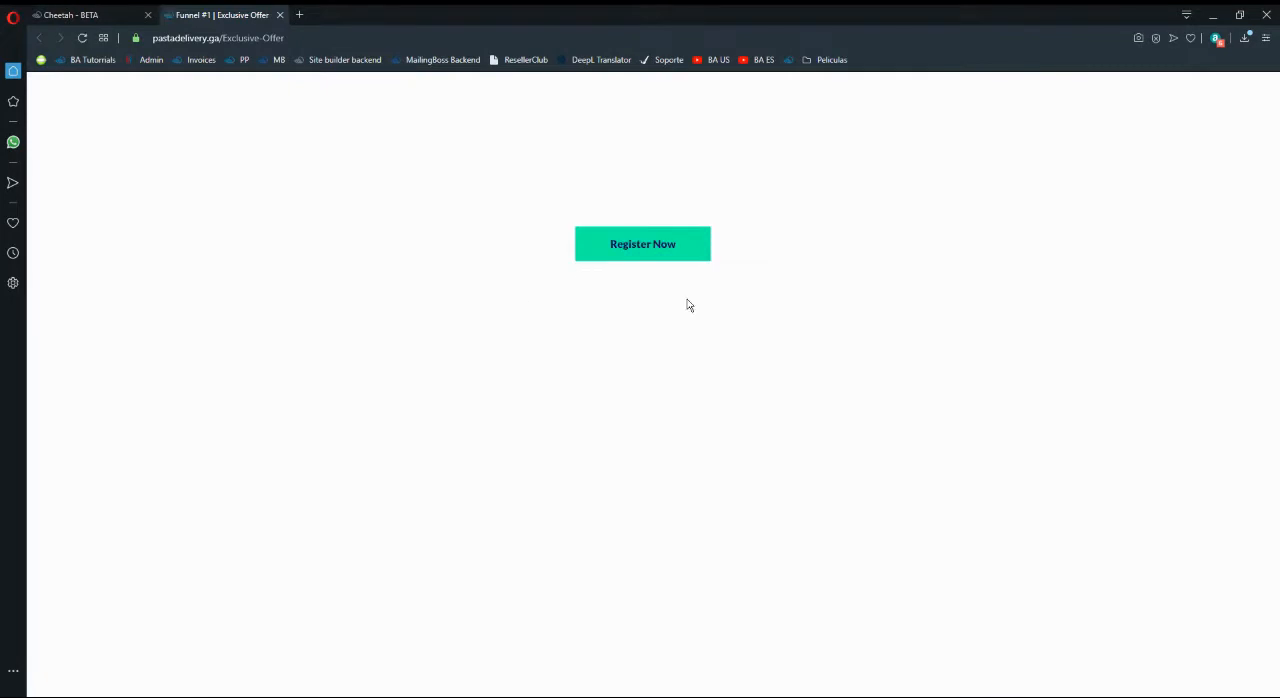
left_click(280, 14)
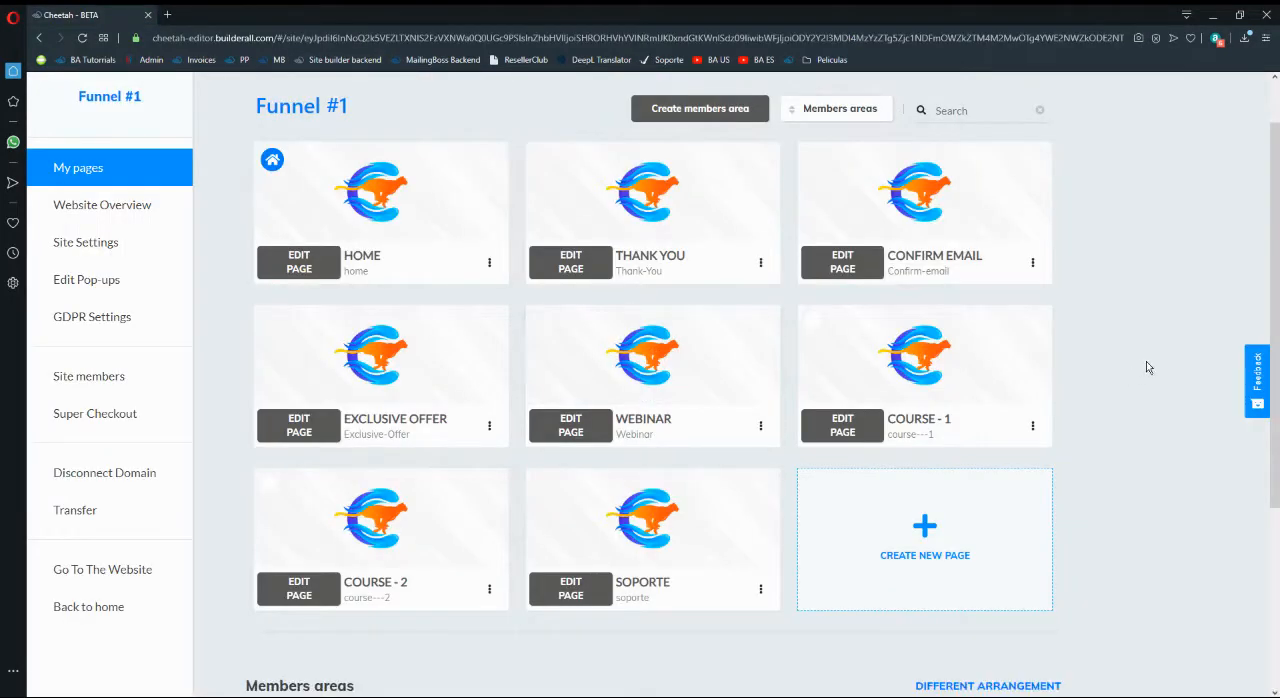
- Delete the Soporte page from Funnel #1
scroll(758, 510, "down", 1)
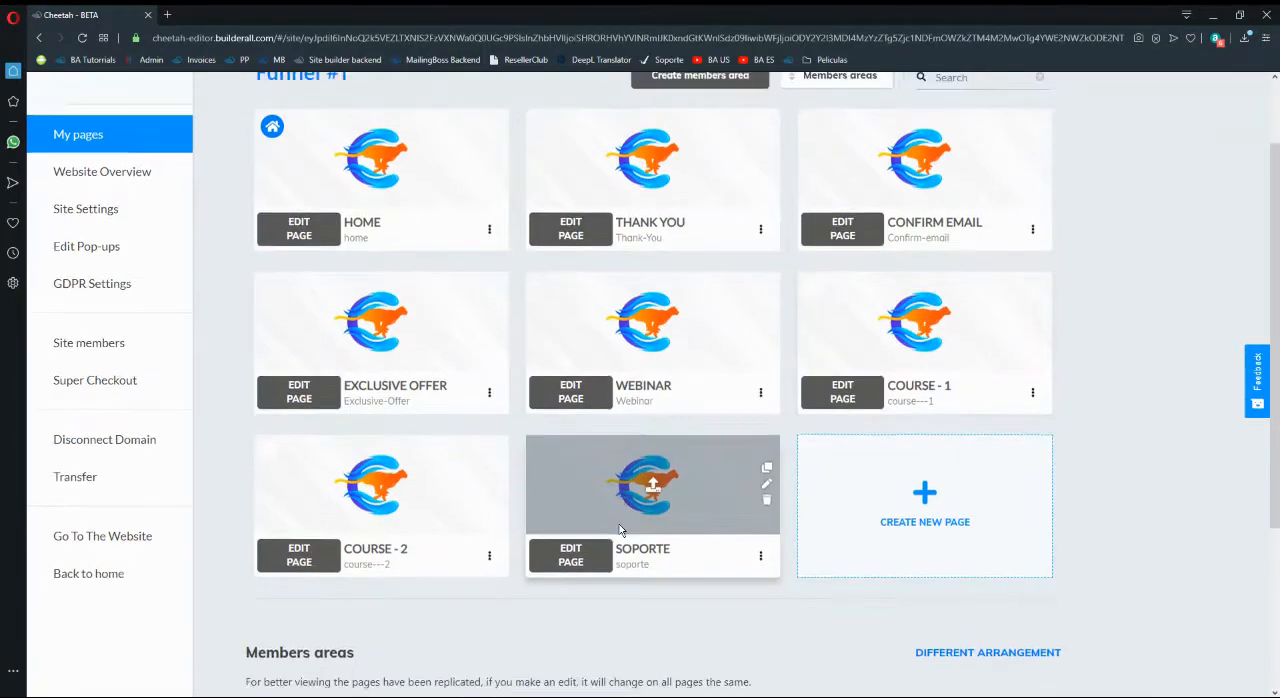
left_click(760, 522)
left_click(696, 640)
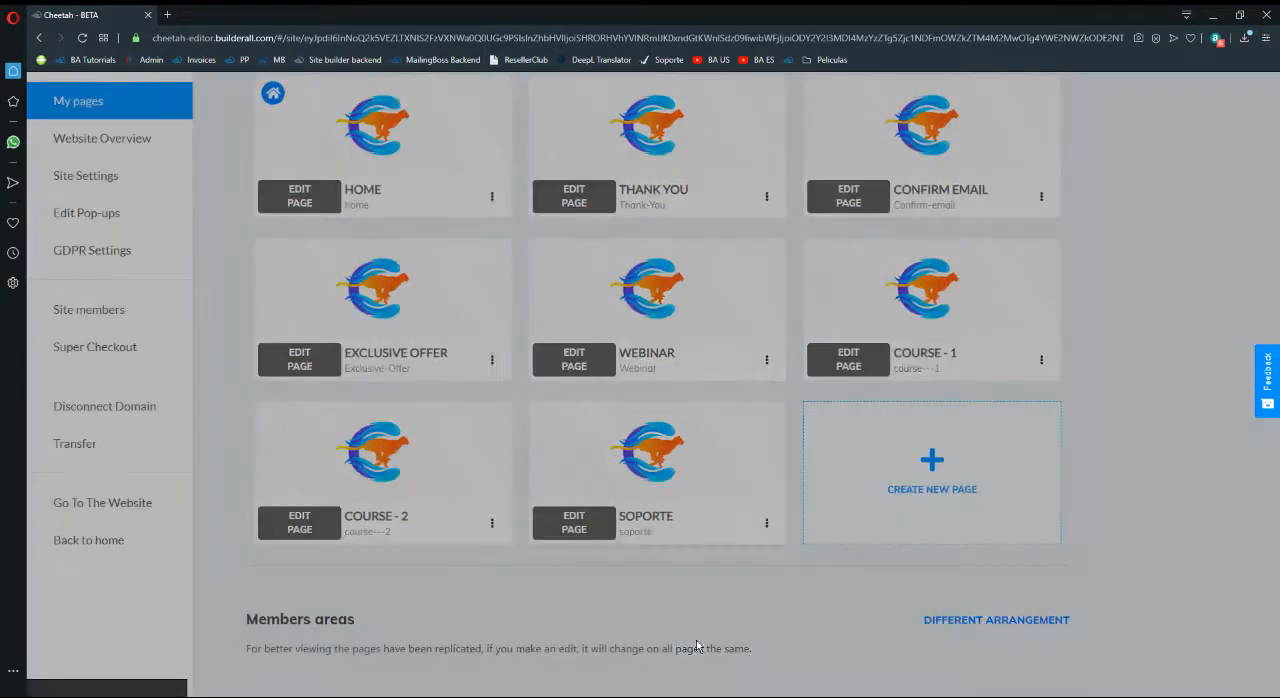
left_click(745, 412)
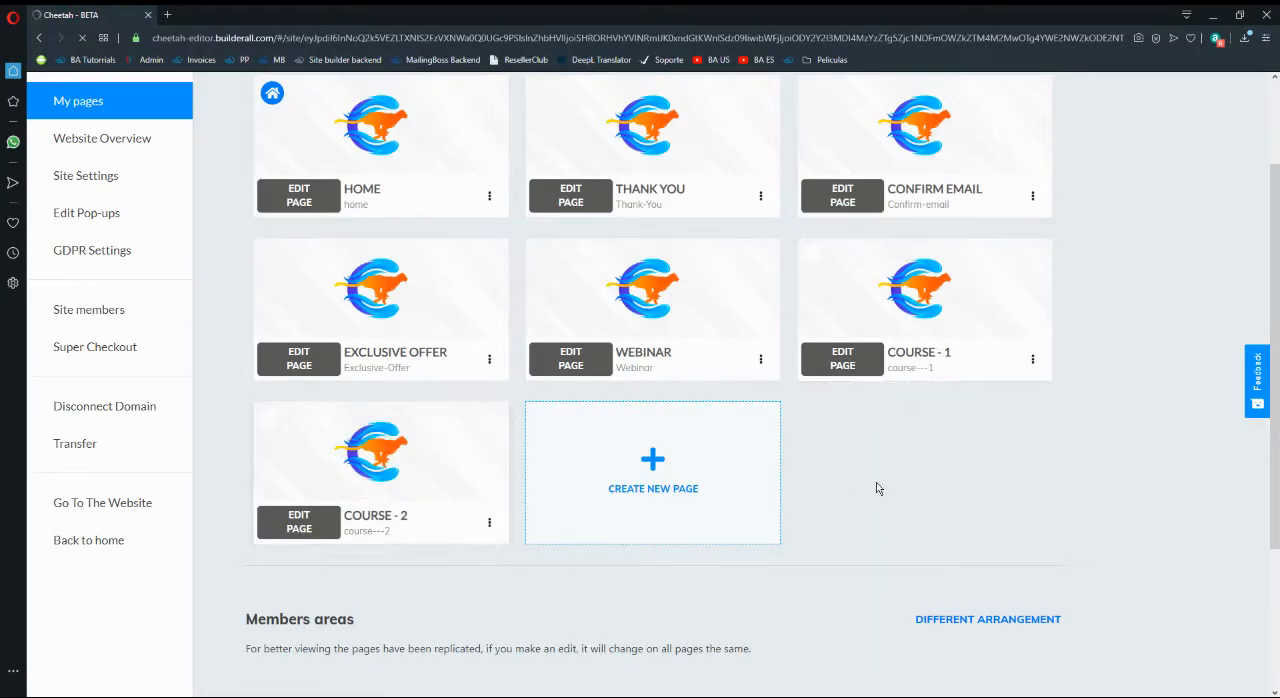
- Look through the general settings of the new page form, and return to the site's page list
left_click(696, 492)
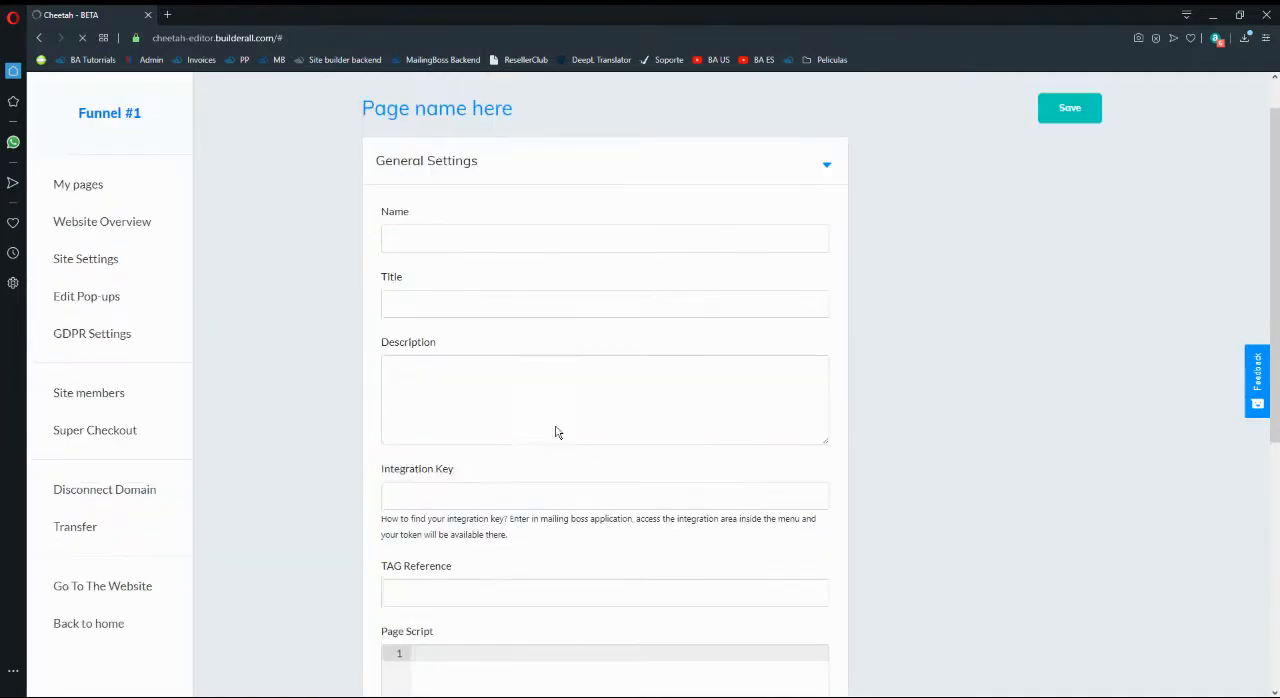
scroll(700, 440, "down", 5)
scroll(529, 578, "up", 5)
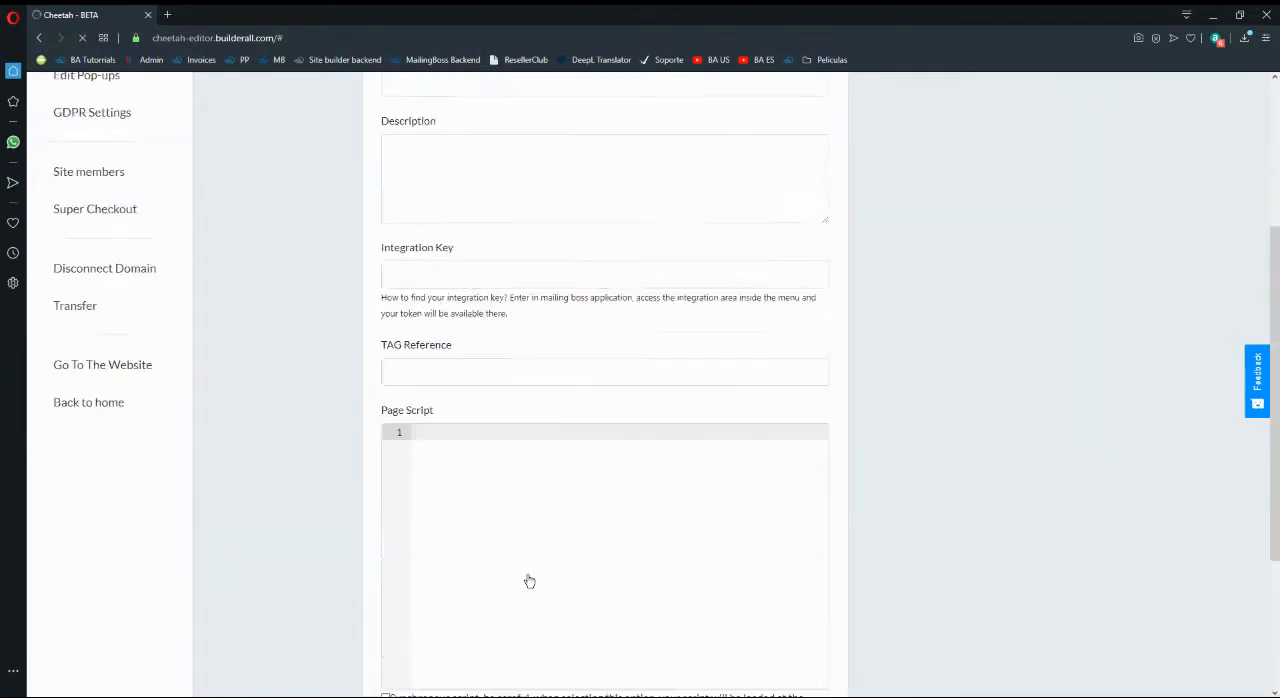
left_click(108, 241)
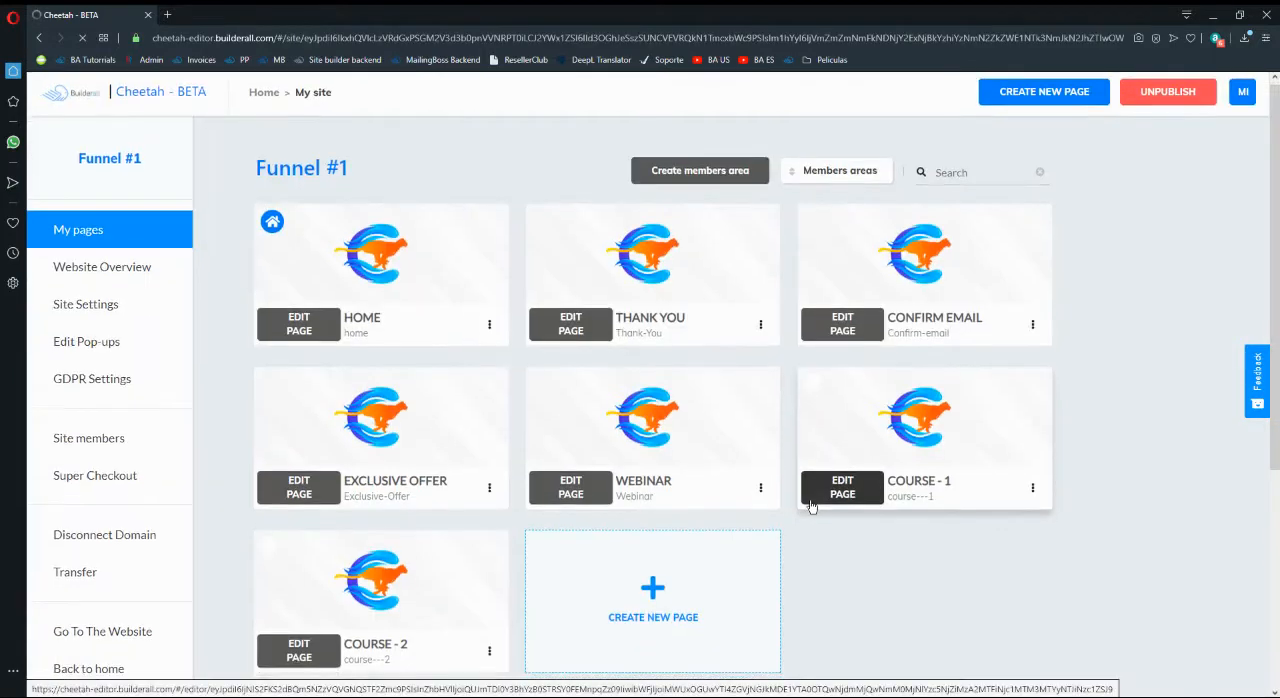
- Duplicate the Course - 2 page
scroll(719, 458, "down", 2)
left_click(489, 530)
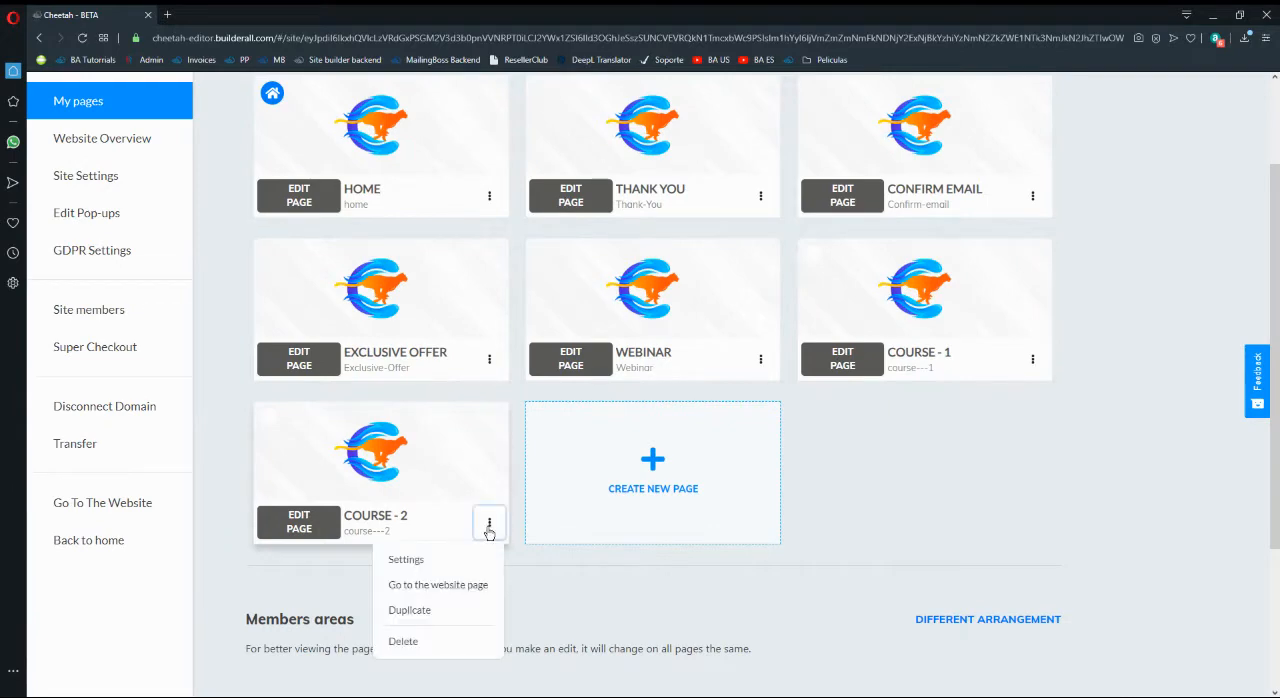
left_click(432, 612)
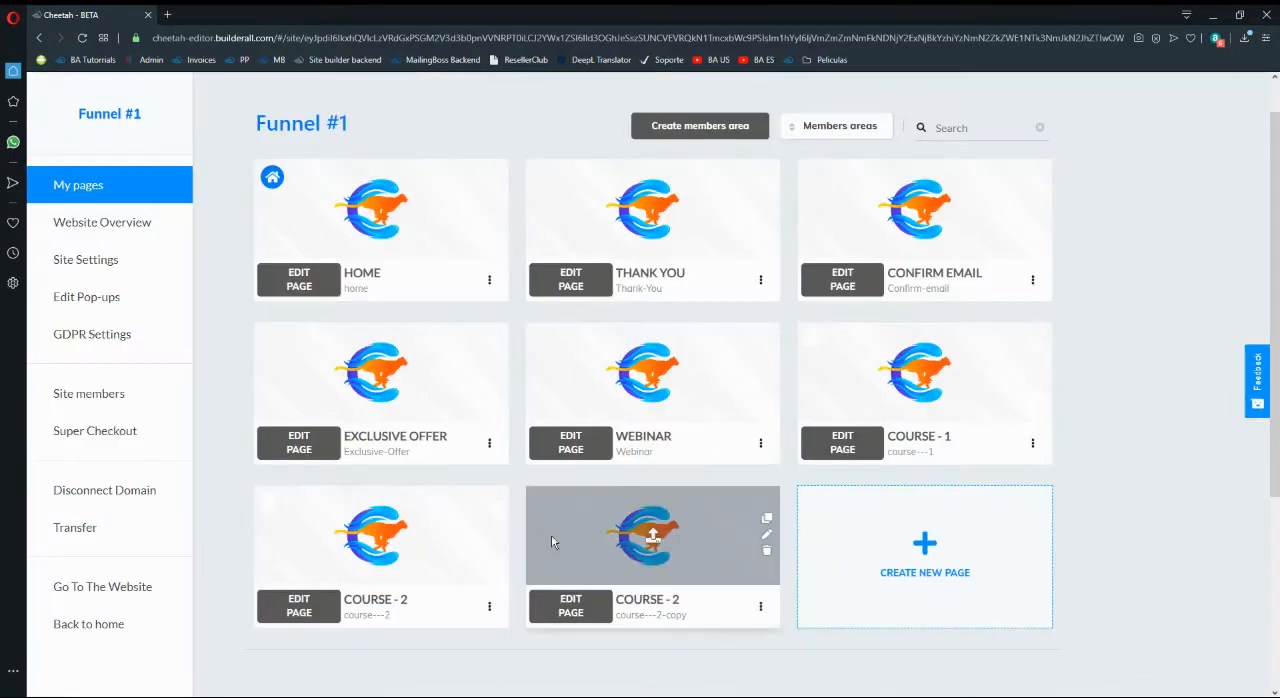
scroll(660, 485, "down", 2)
mouse_move(665, 437)
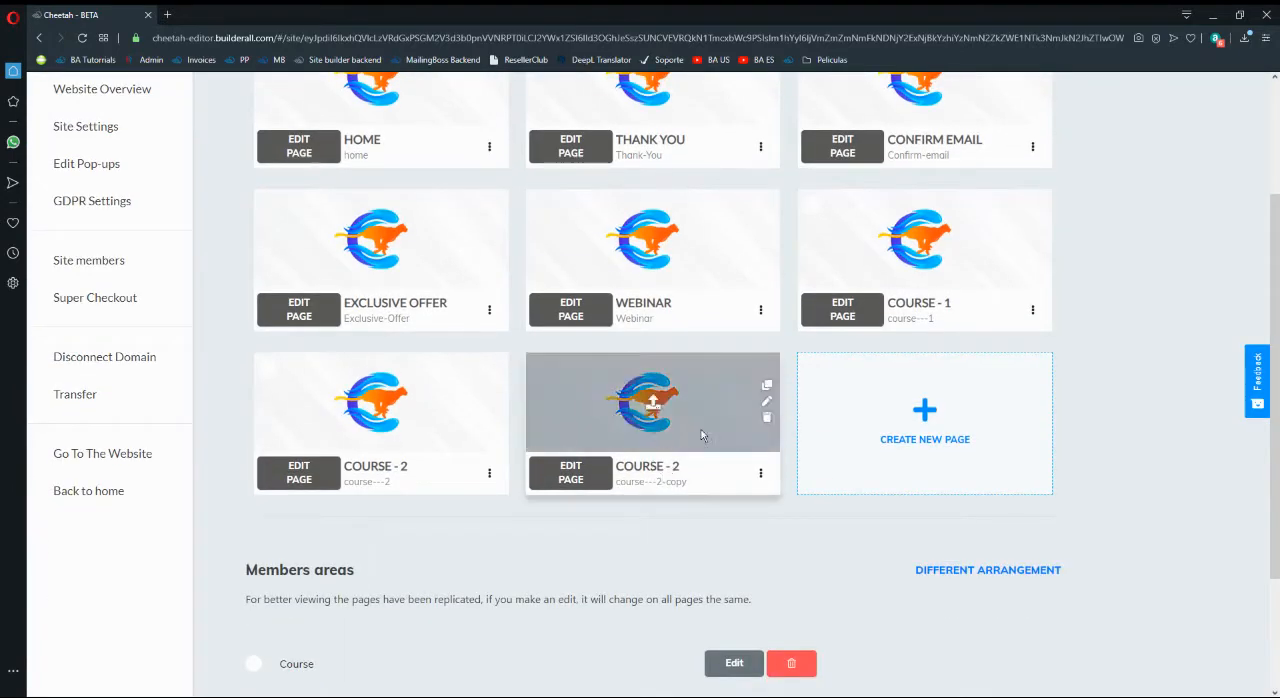
left_click(767, 401)
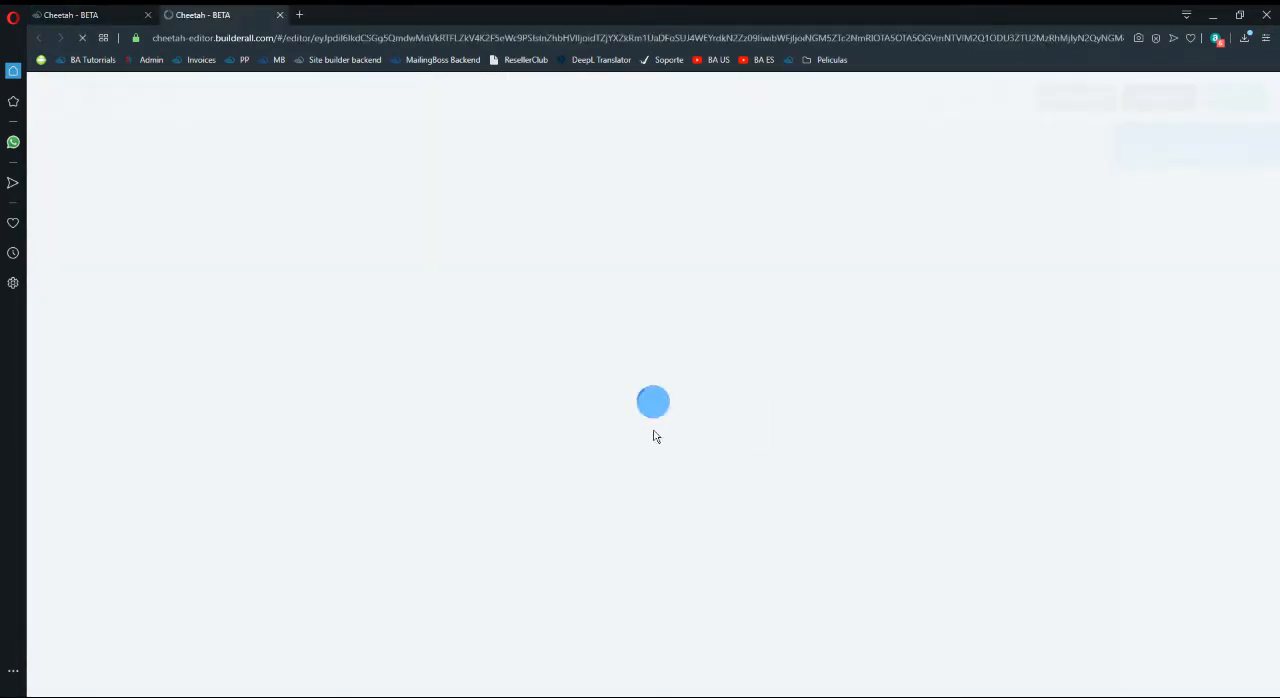
key("ctrl+w")
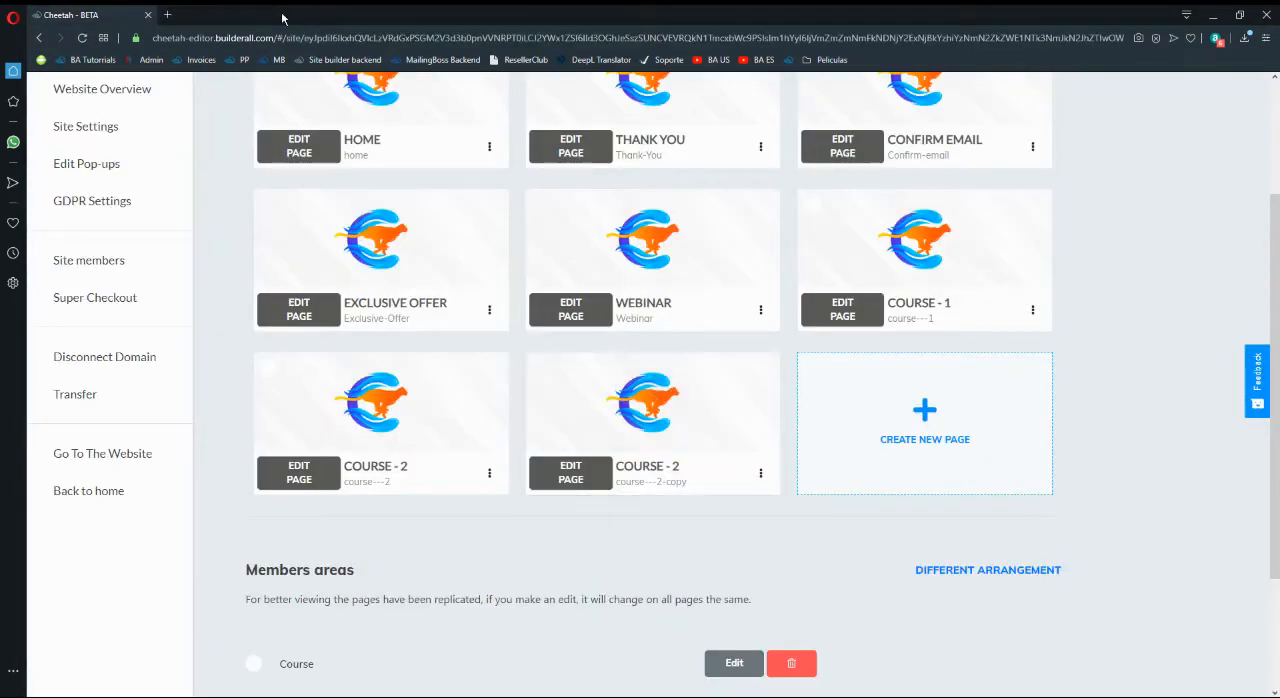
- Open the settings of the duplicated Course - 2 page and change its name to Course - 3
left_click(762, 476)
left_click(689, 510)
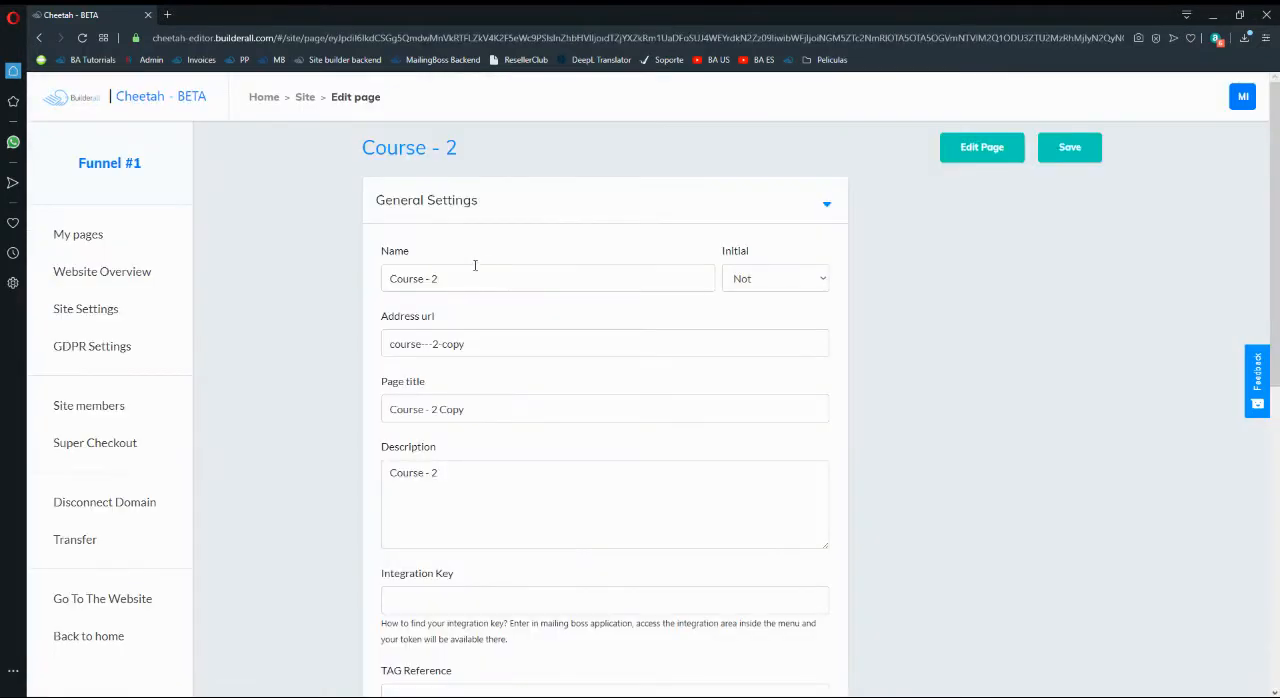
left_click(486, 272)
type("3")
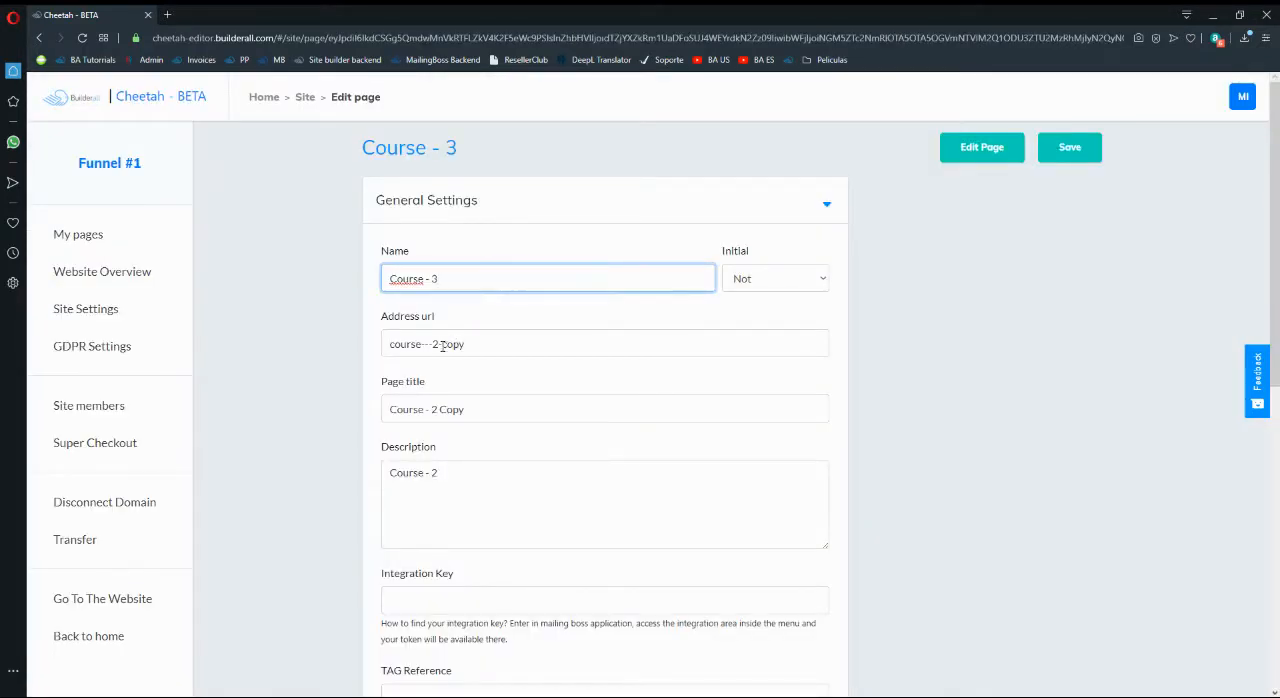
- Set the address URL to course---3 and the page title and description to Course - 3, and save the page settings
left_click(442, 345)
key("BackSpace")
type("3")
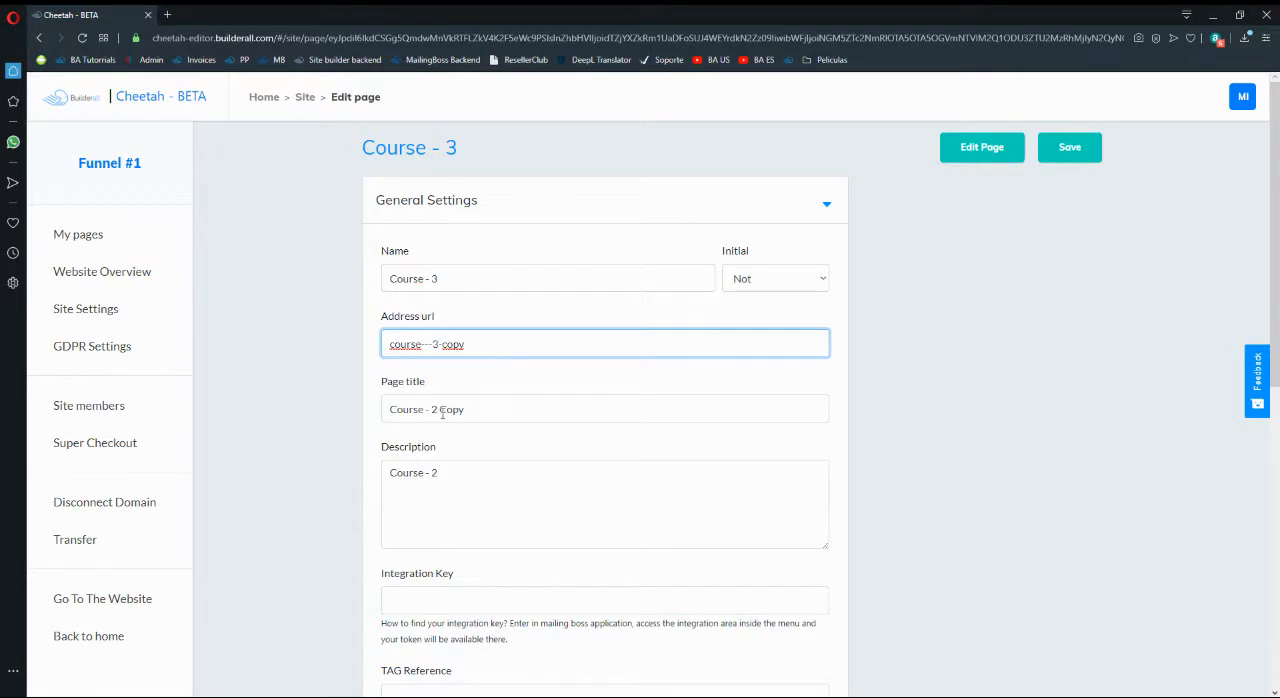
left_click(433, 409)
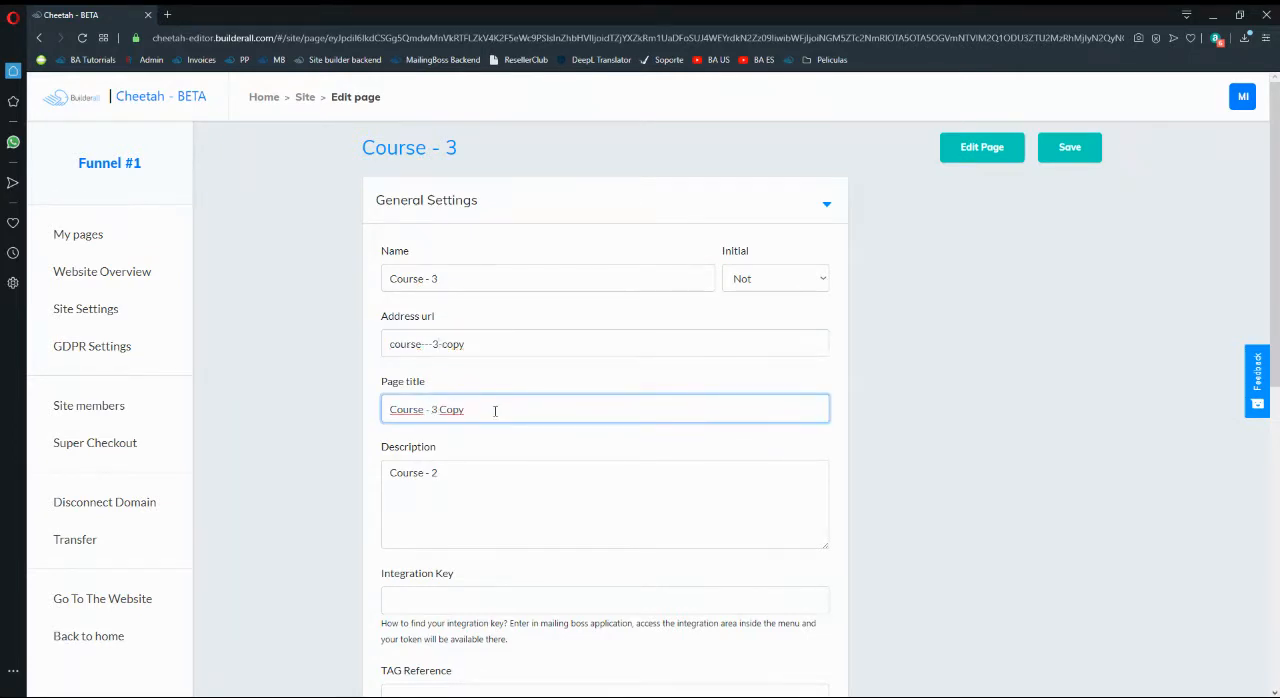
left_click(489, 348)
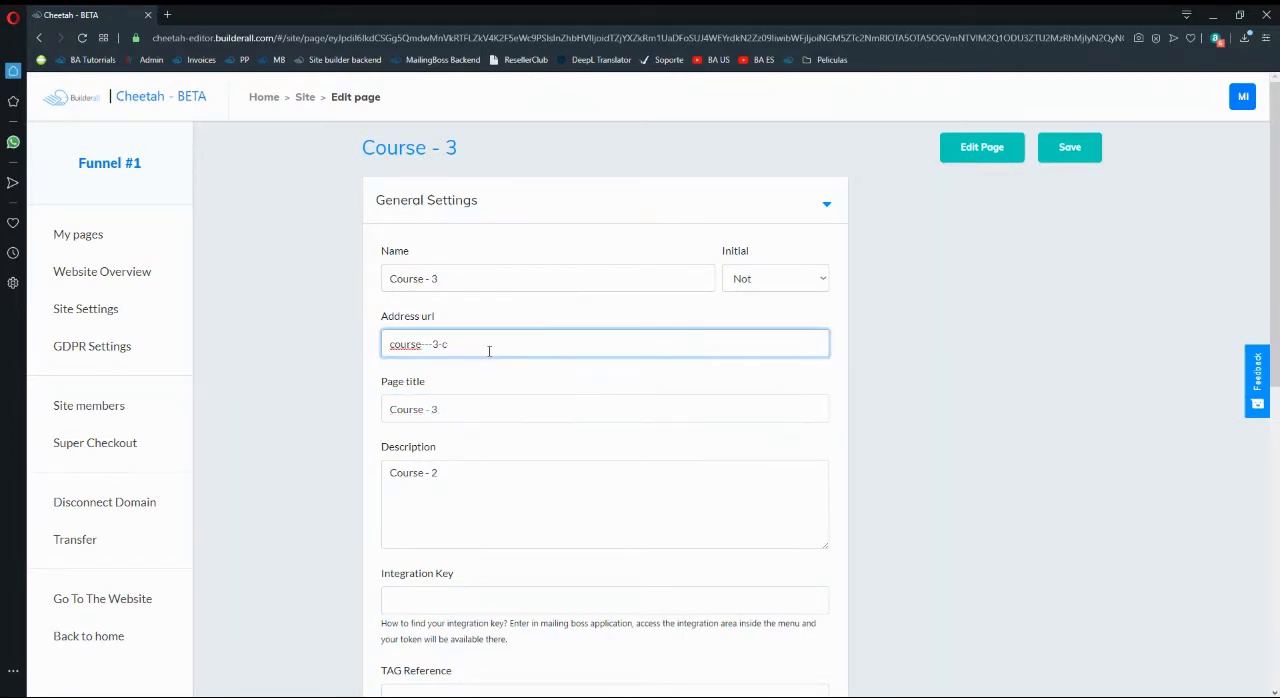
left_click(462, 475)
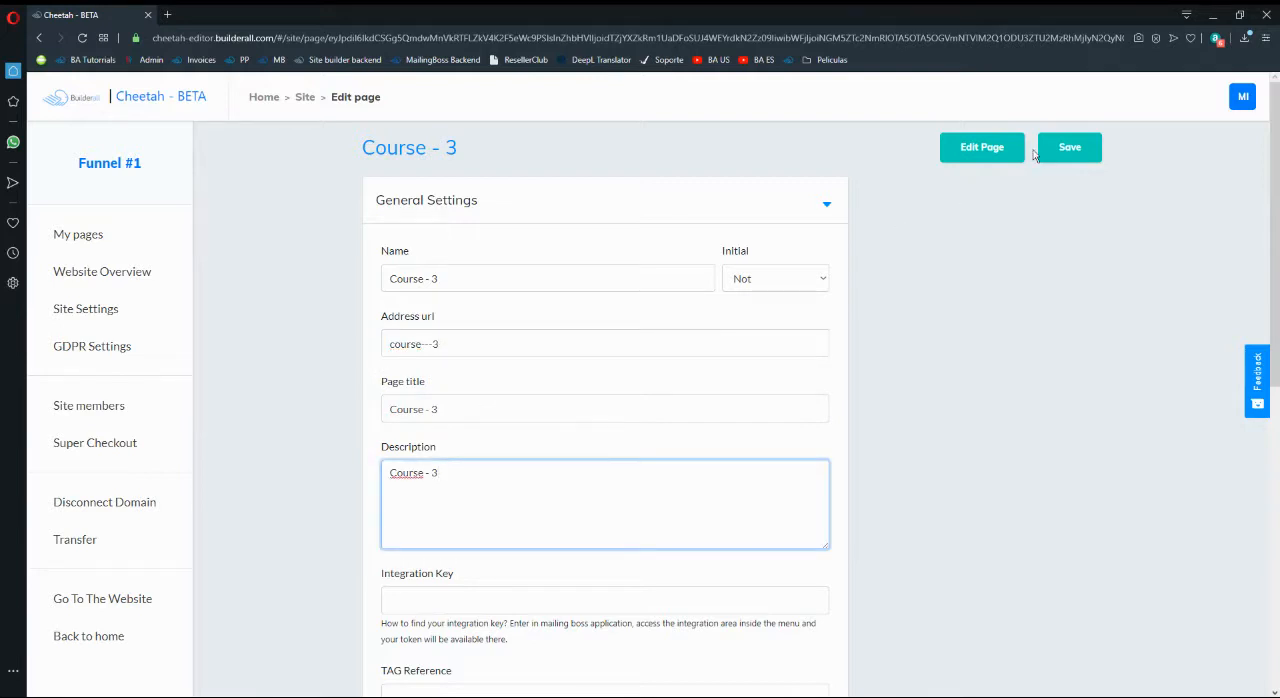
left_click(1072, 149)
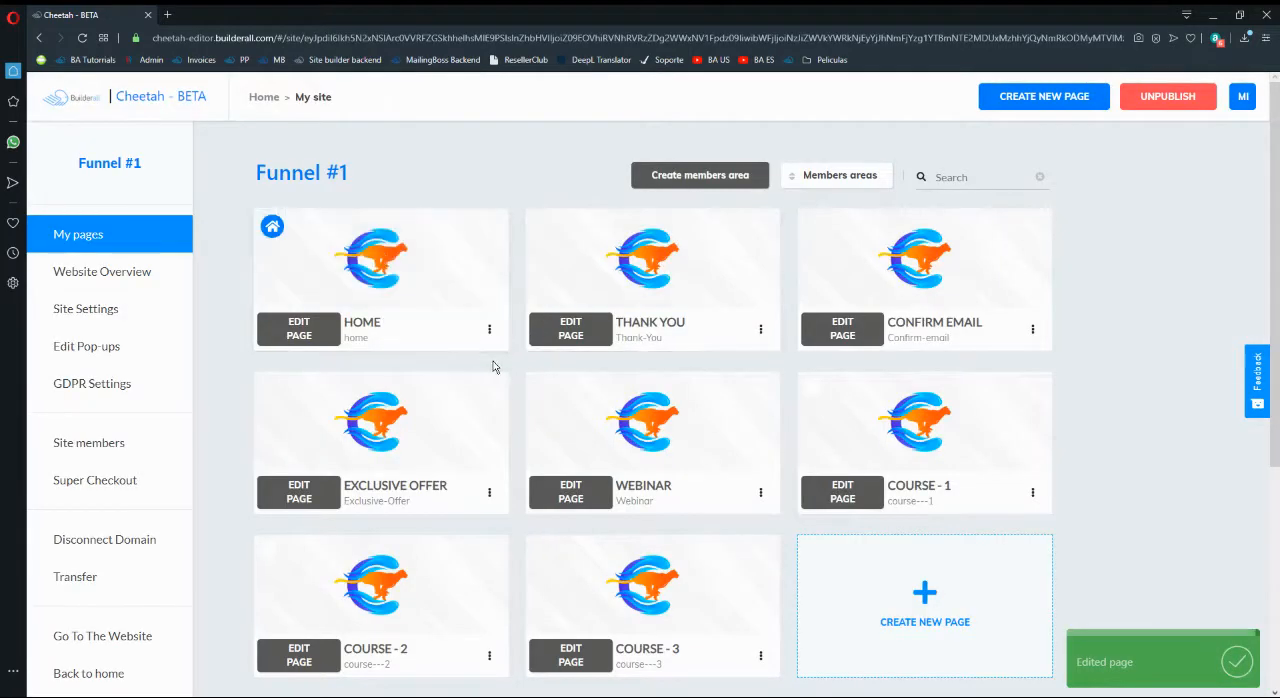
- Check the Initial options in the Course - 3 page settings and return to the page list without changing anything
scroll(505, 368, "down", 1)
left_click(762, 592)
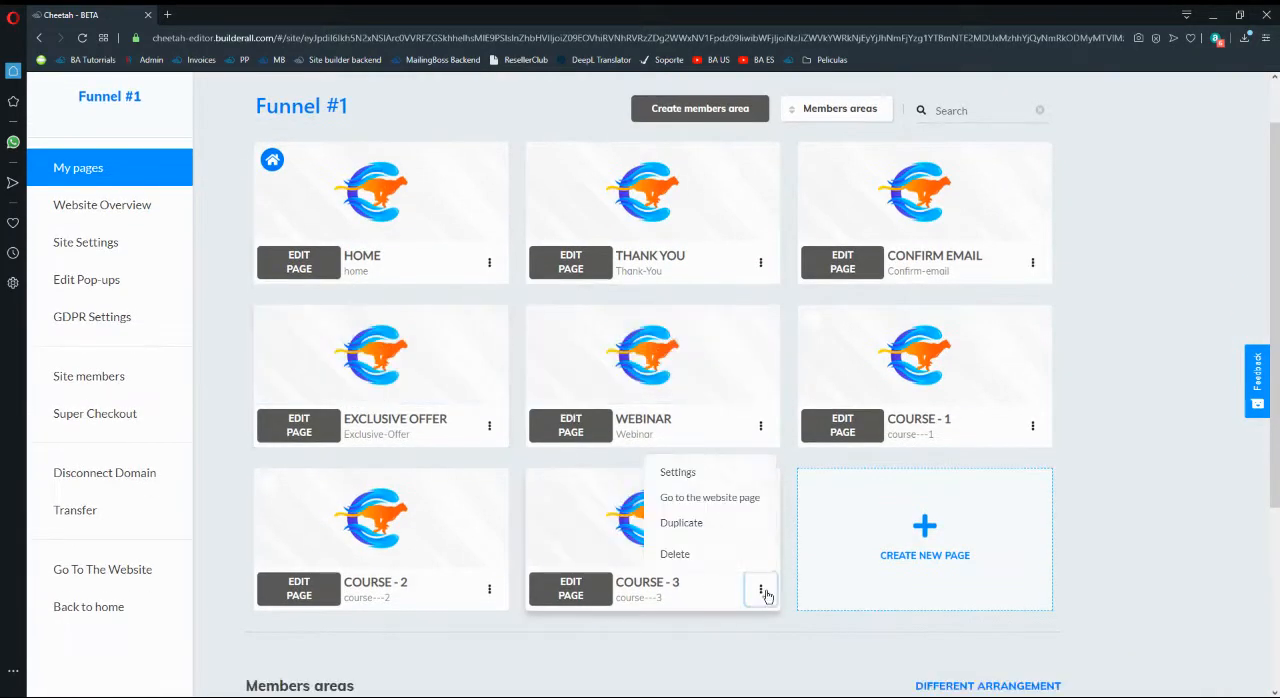
left_click(697, 475)
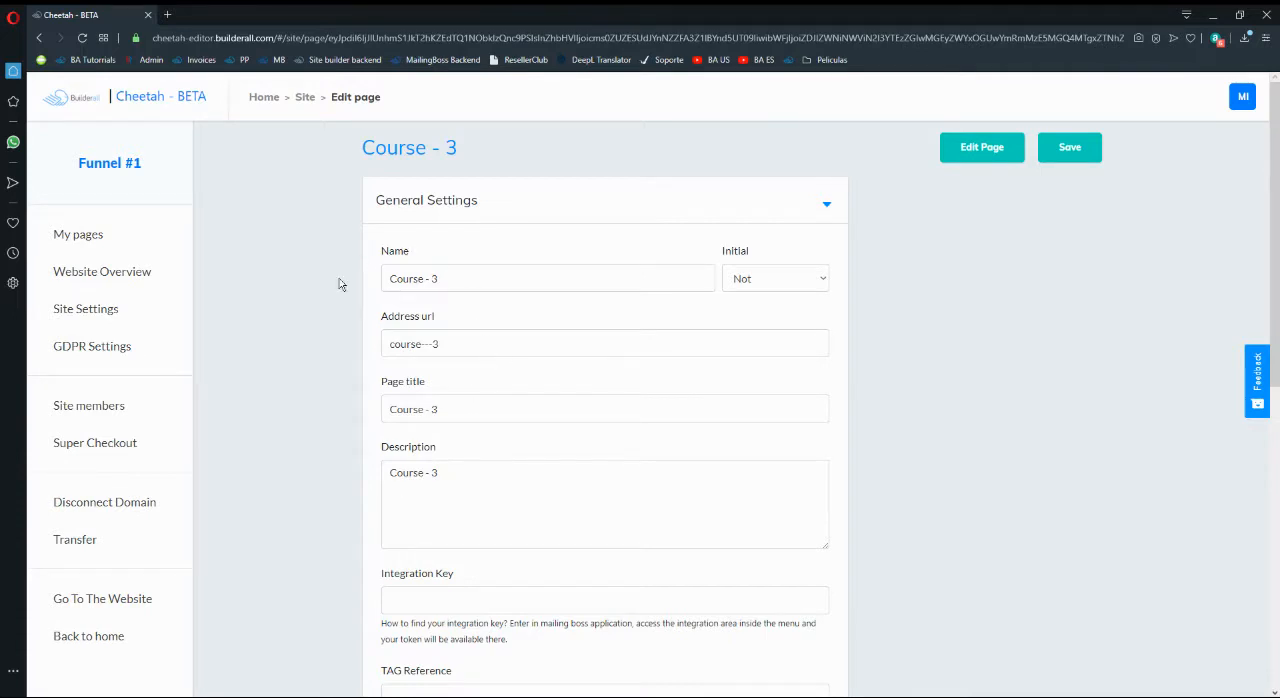
left_click(748, 276)
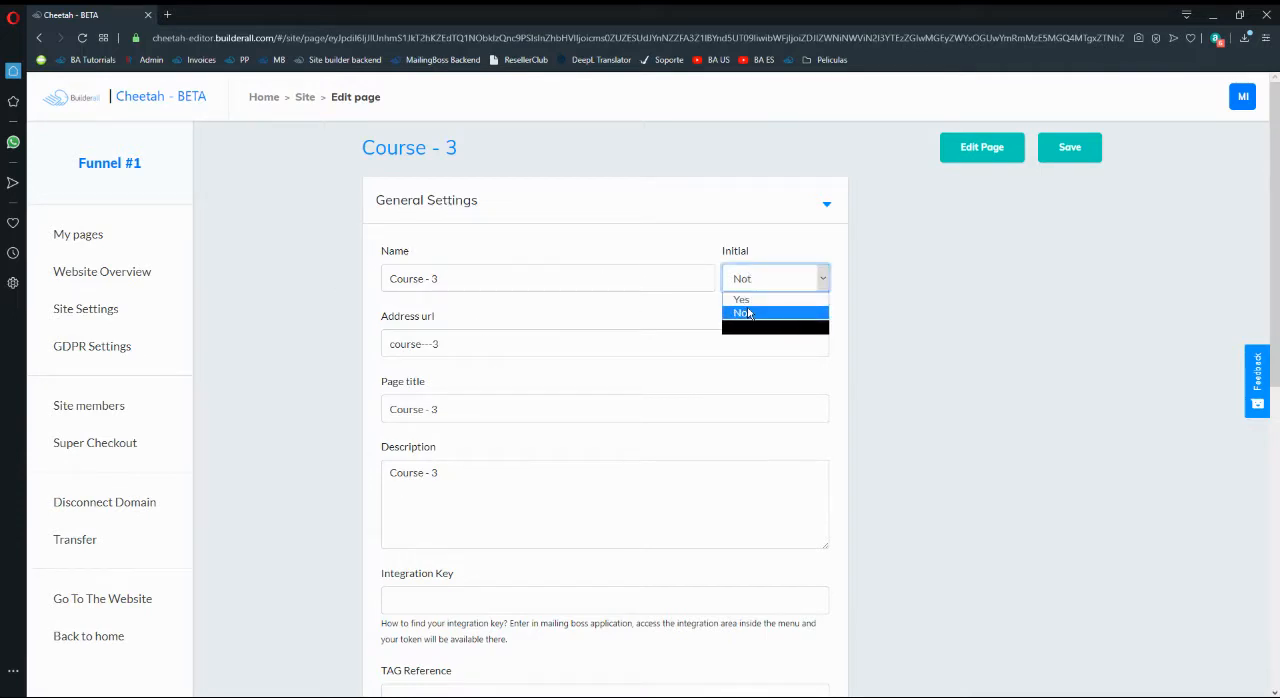
left_click(952, 252)
left_click(106, 232)
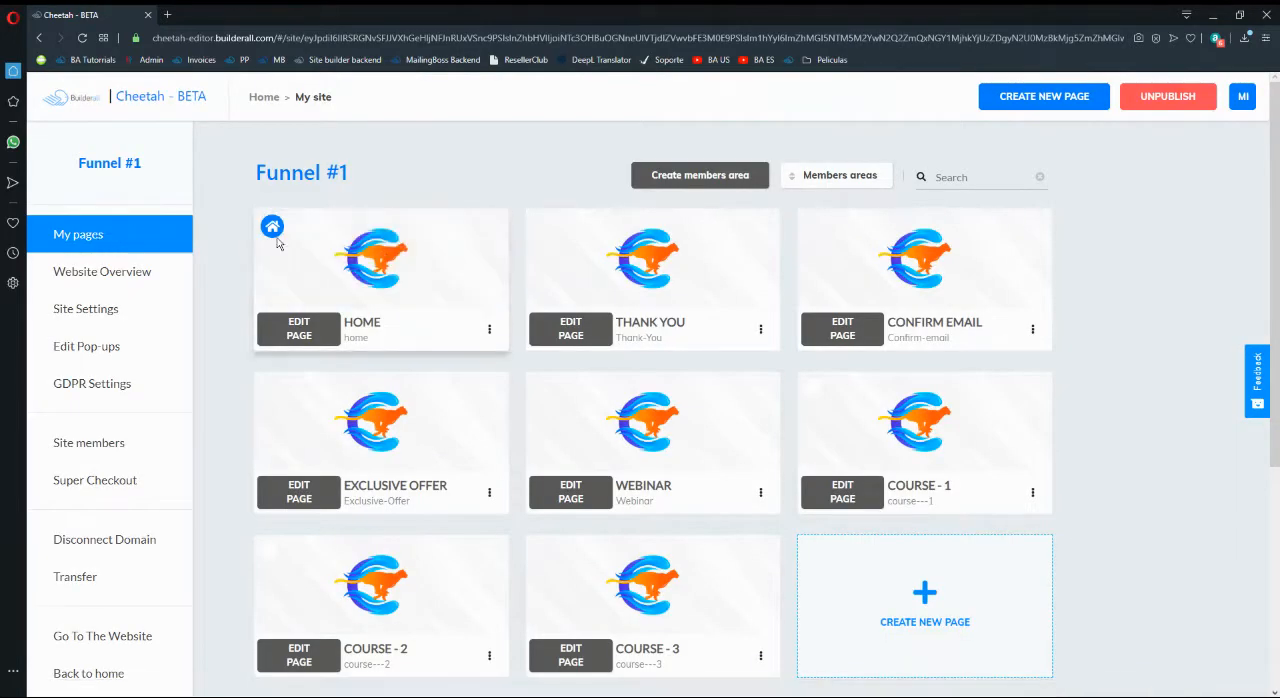
mouse_move(355, 296)
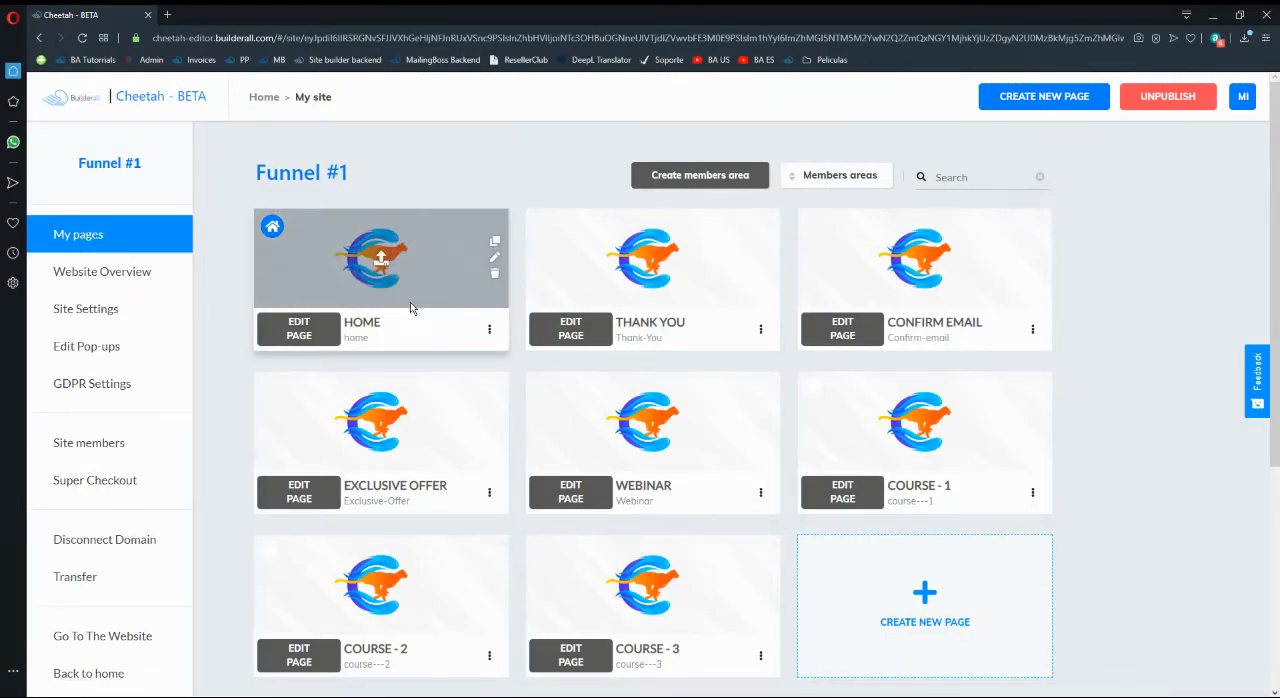
scroll(1136, 383, "down", 2)
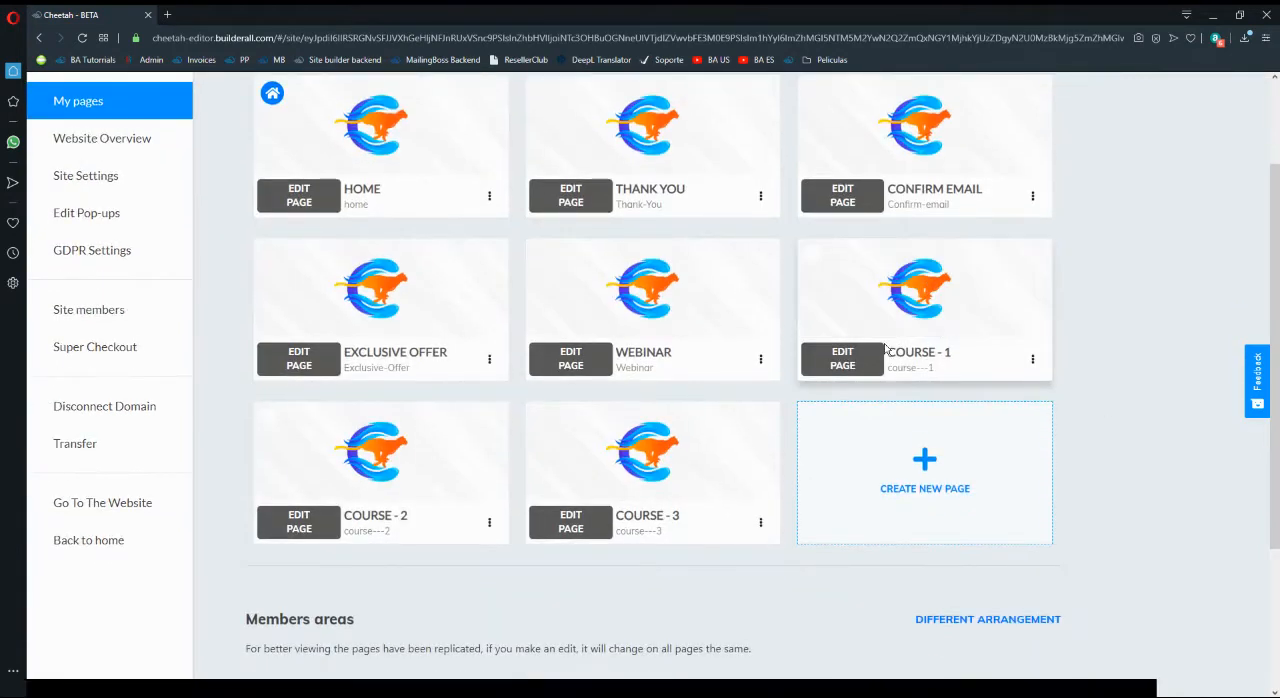
mouse_move(430, 505)
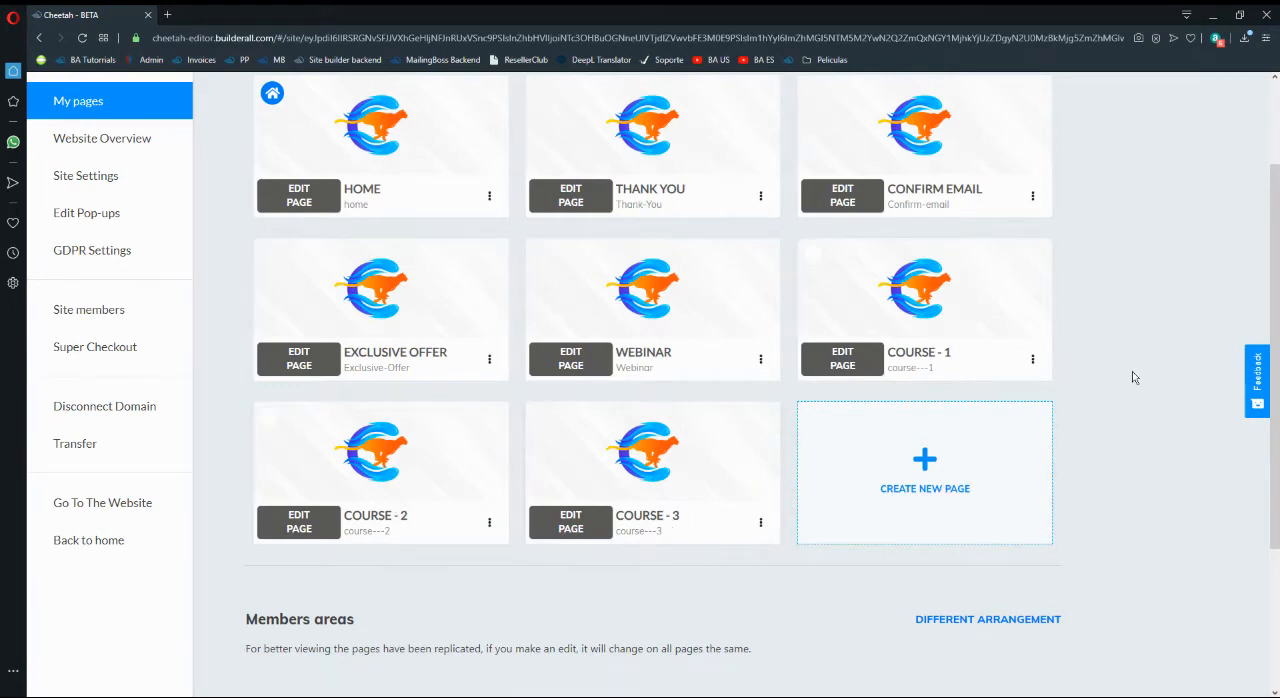
scroll(1134, 380, "up", 1)
mouse_move(617, 519)
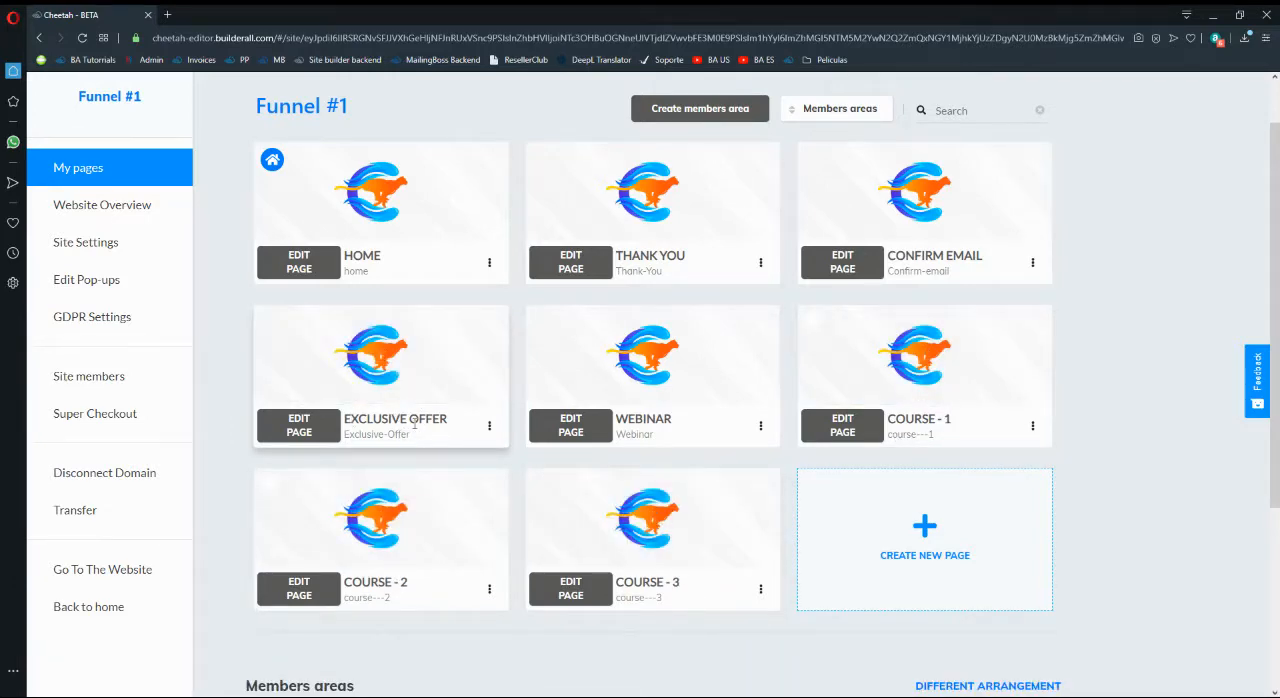
- Open Super Checkout for the site and delete the products Muñeca 1 and Muñeca 2 from the product list
left_click(108, 416)
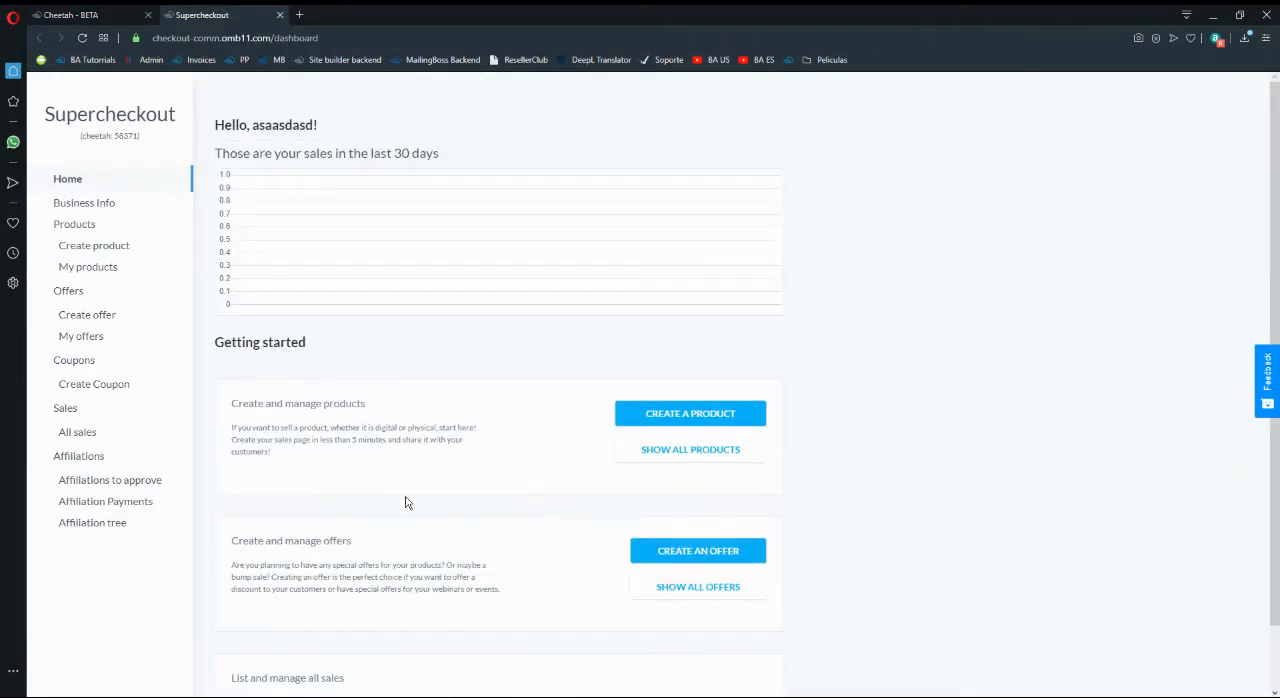
left_click(104, 271)
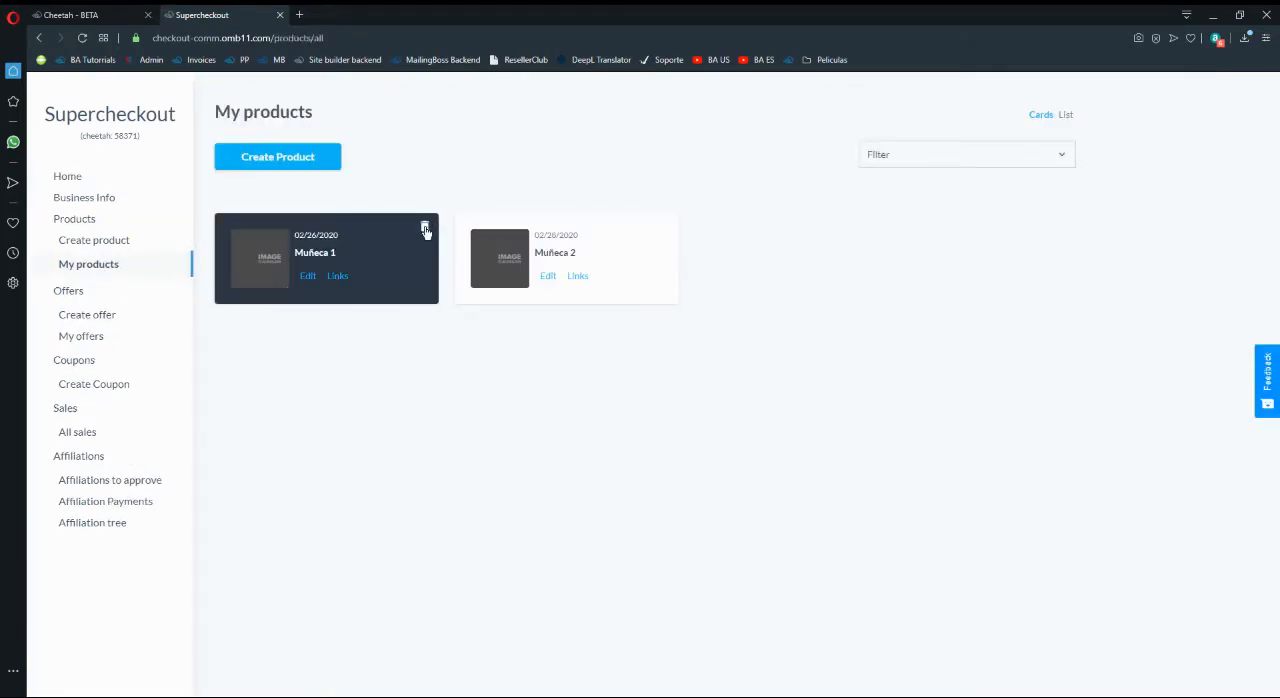
left_click(425, 231)
left_click(676, 456)
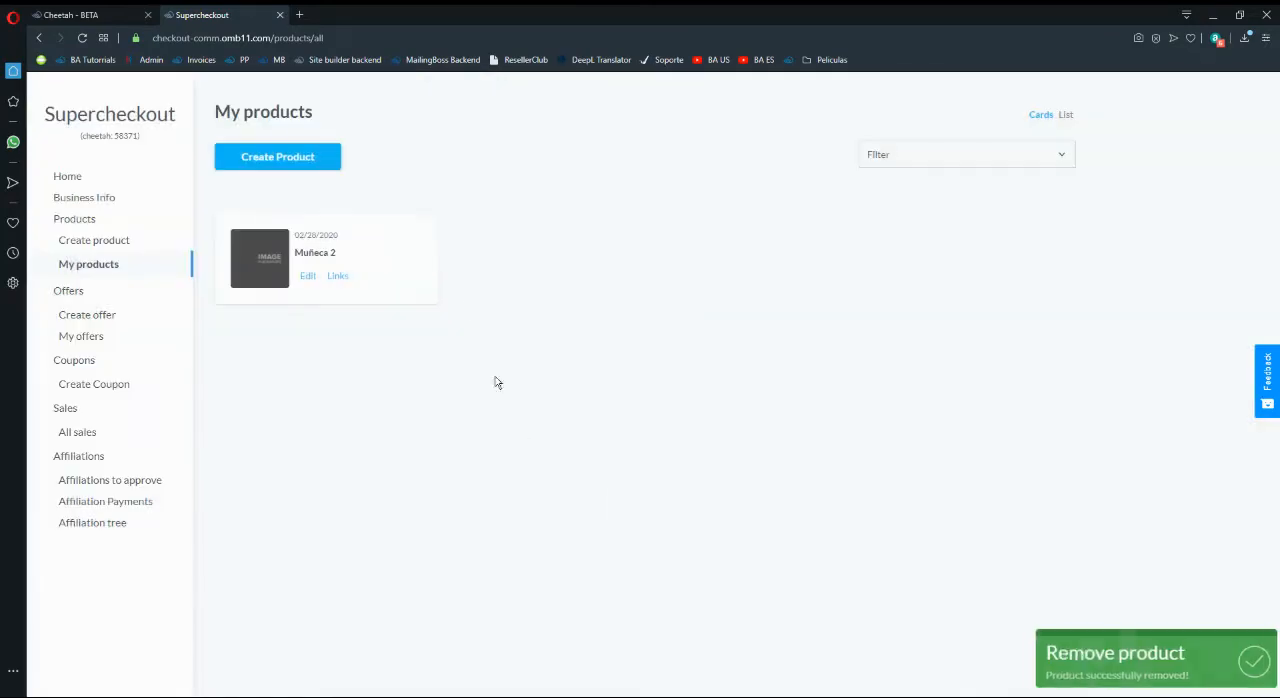
left_click(425, 231)
left_click(690, 422)
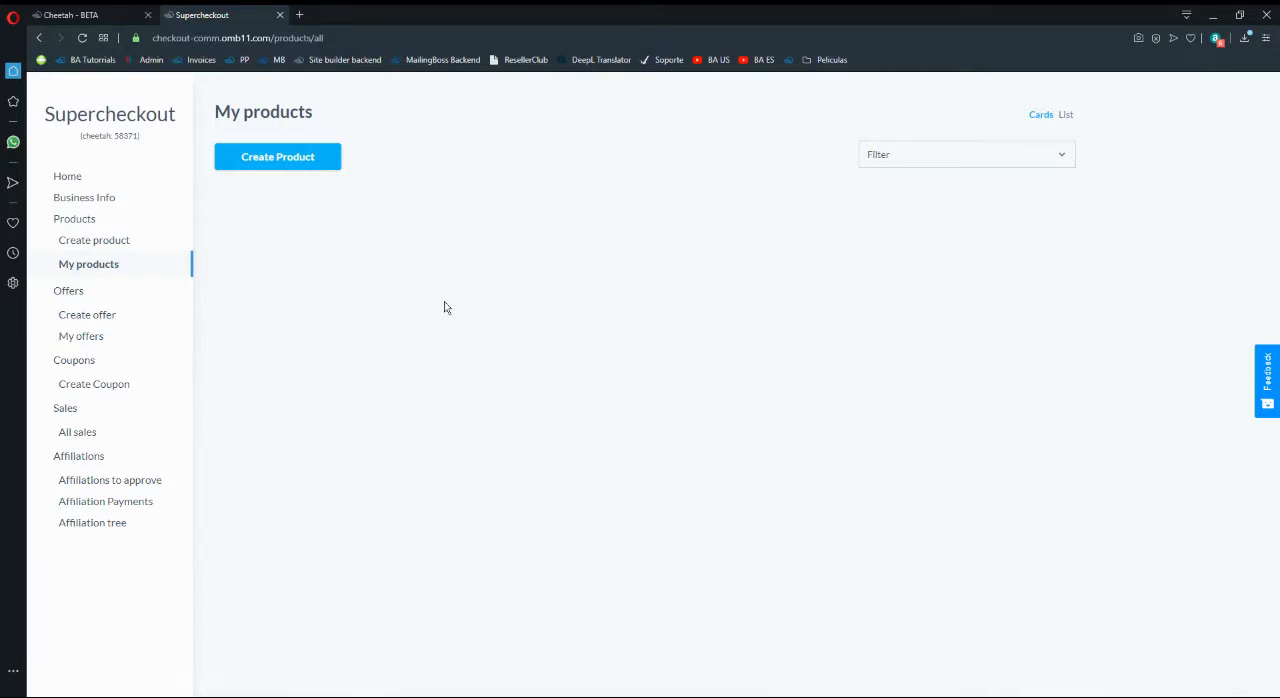
- Create a new product named Product 1 with the description "Product 1 - Course" and continue to its pricing
left_click(79, 38)
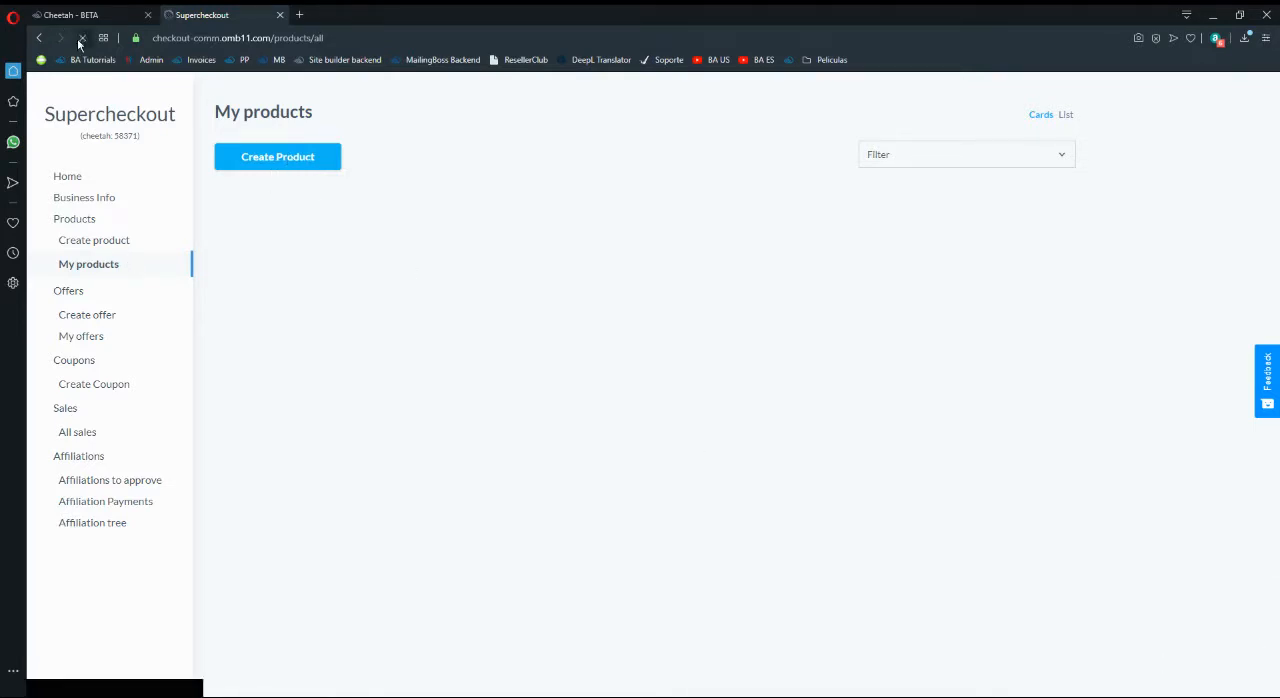
left_click(312, 163)
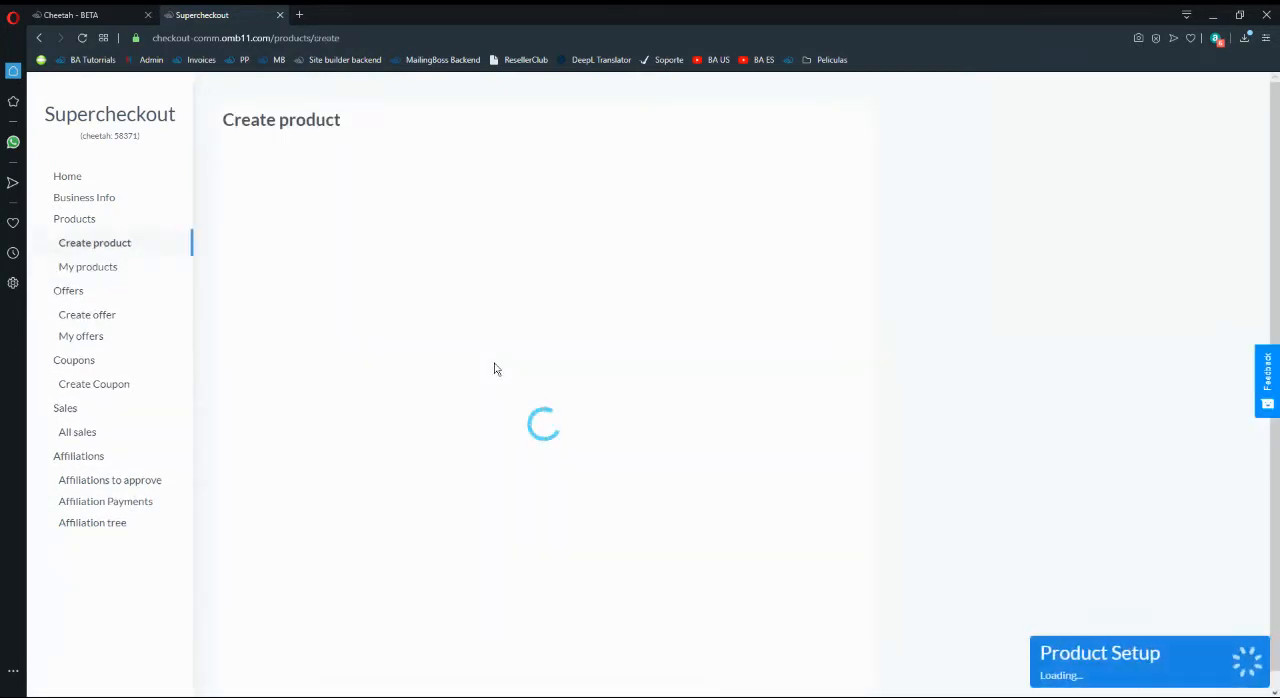
left_click(446, 229)
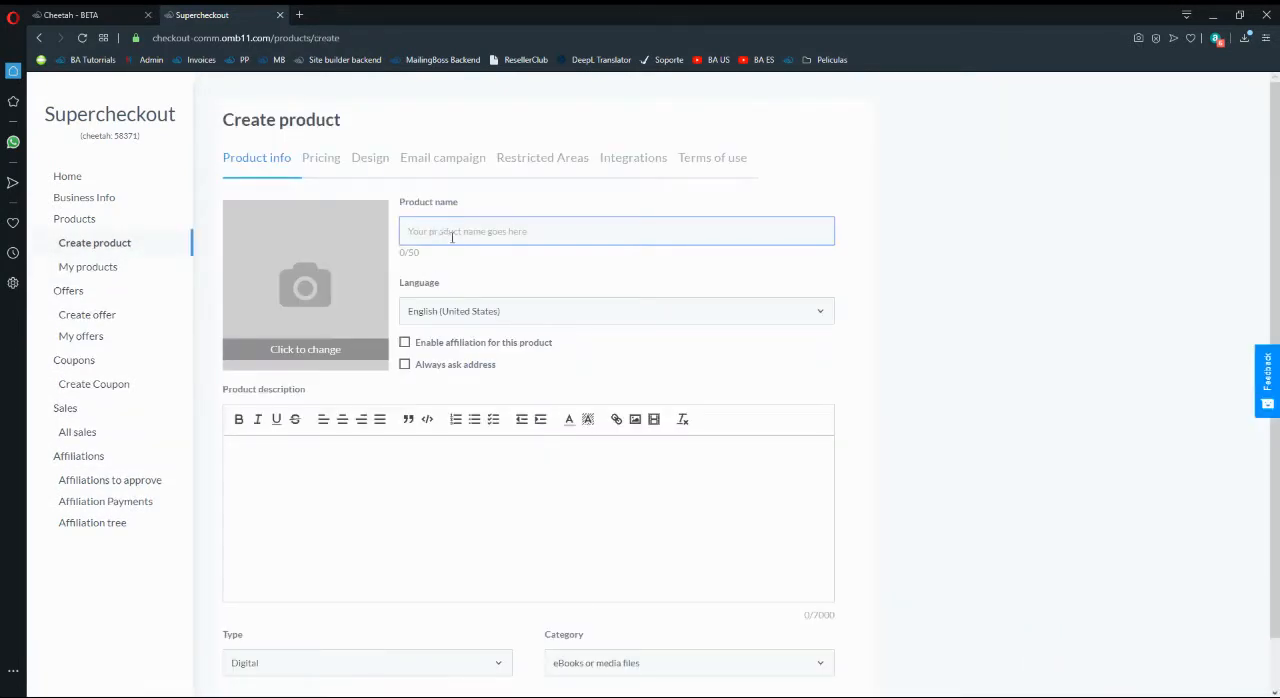
type("Product 1")
left_click(941, 268)
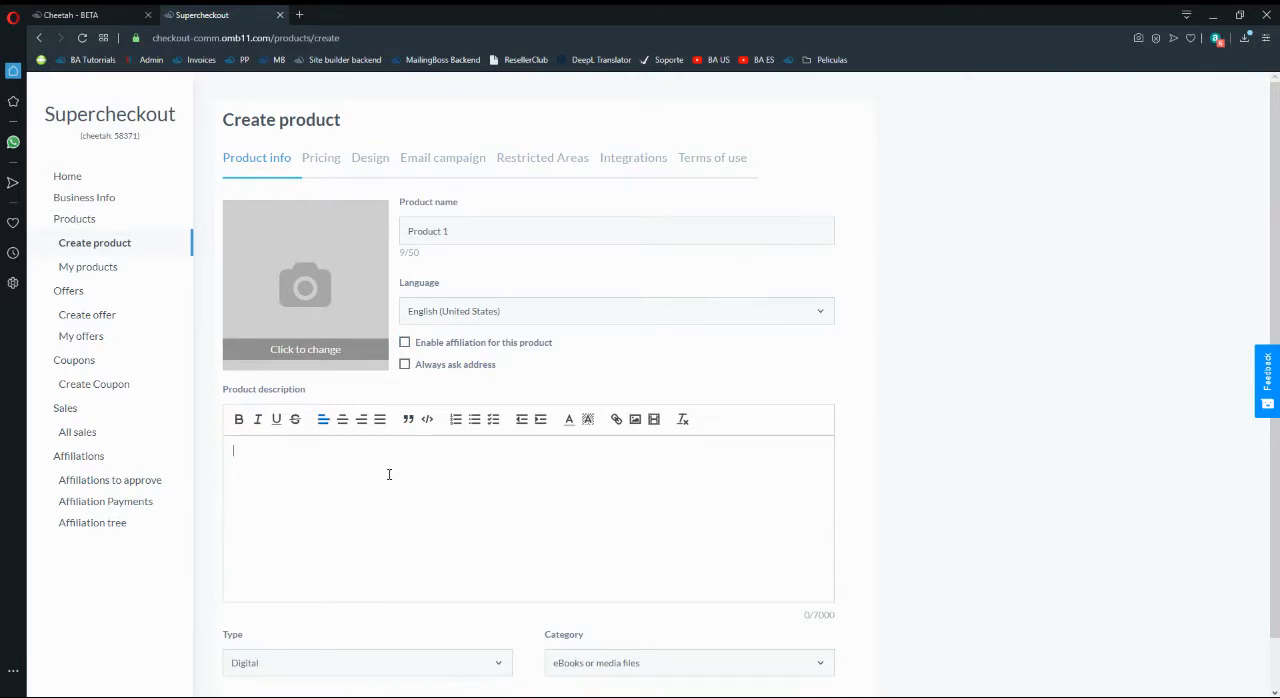
scroll(389, 474, "down", 1)
type("Product ")
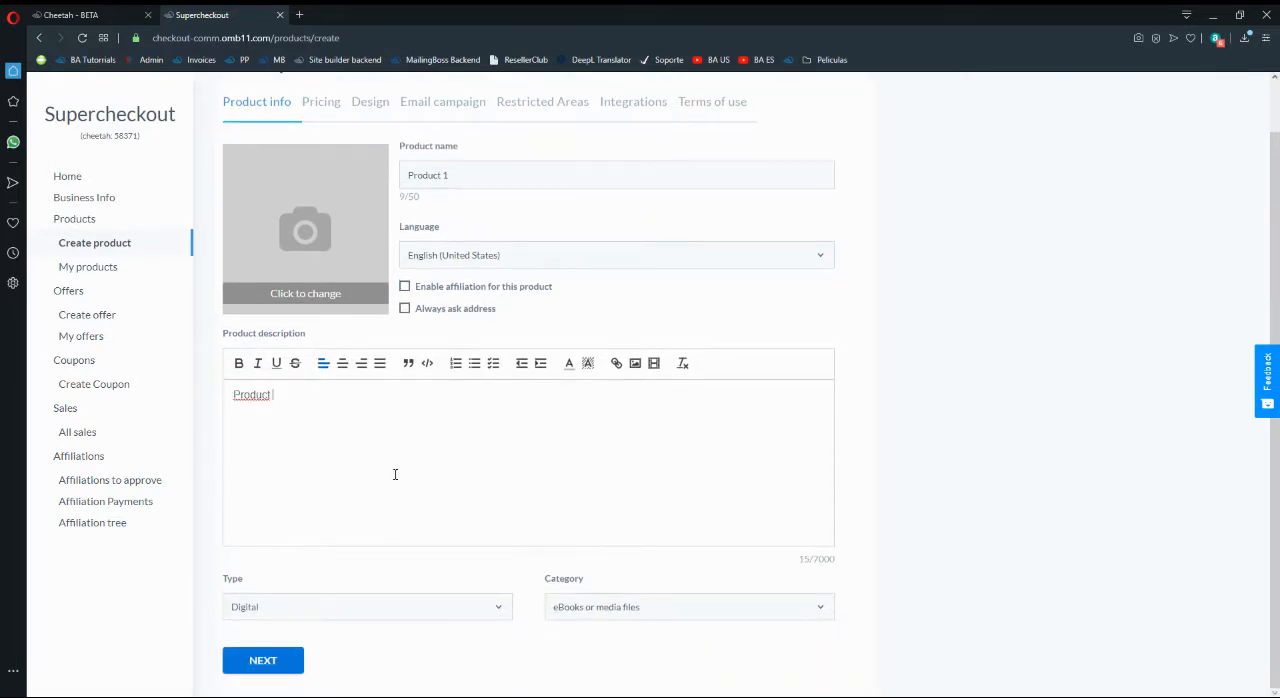
type("1 - Course 1")
left_click(262, 668)
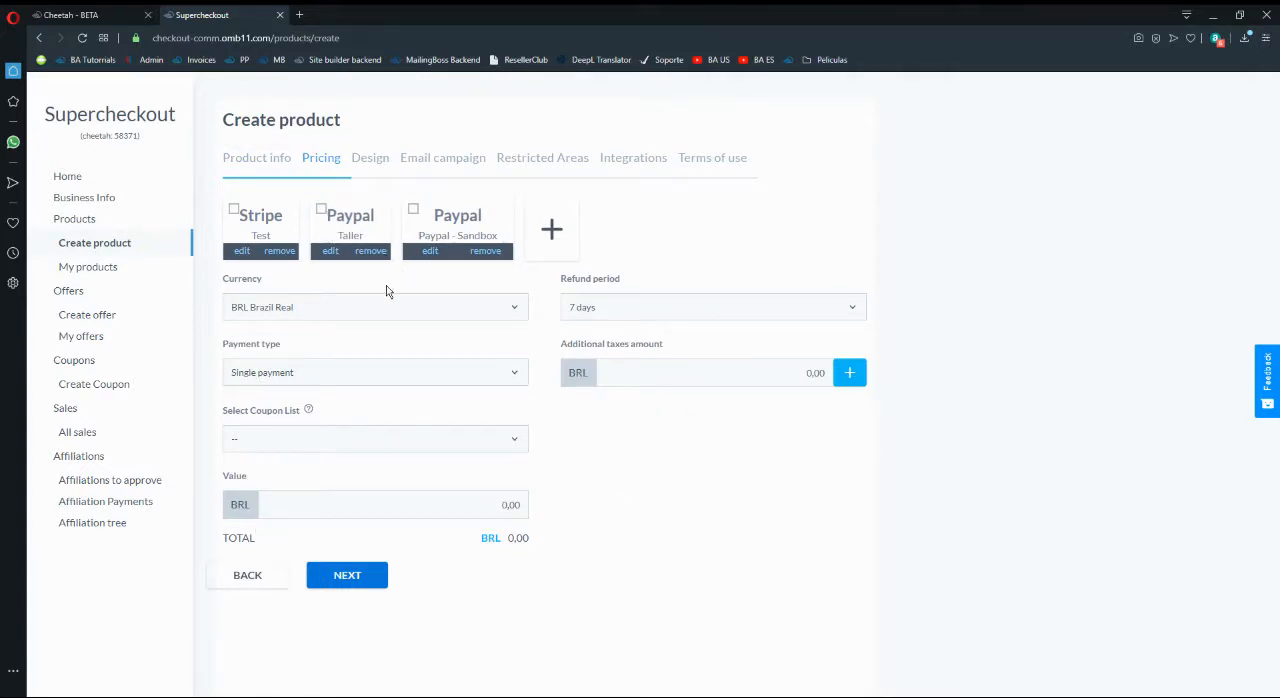
- Look over the fields for adding a PayPal payment method and check the settings of the existing Paypal - Sandbox method
left_click(548, 232)
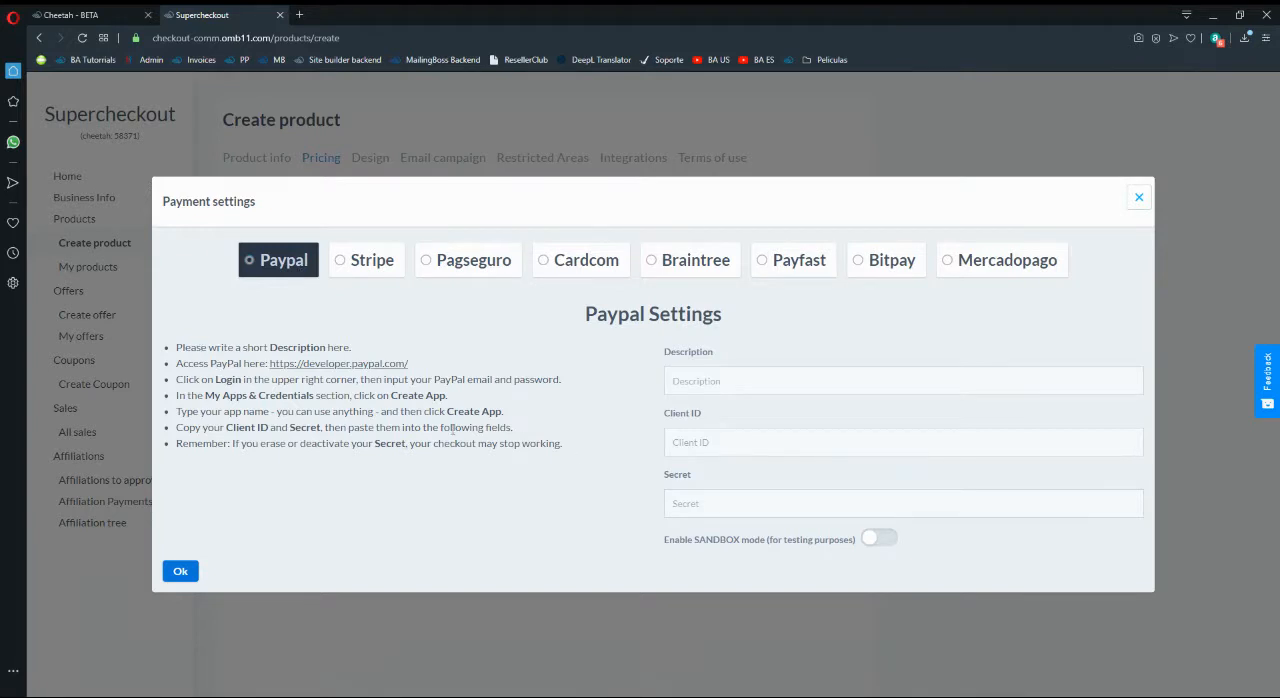
left_click(712, 440)
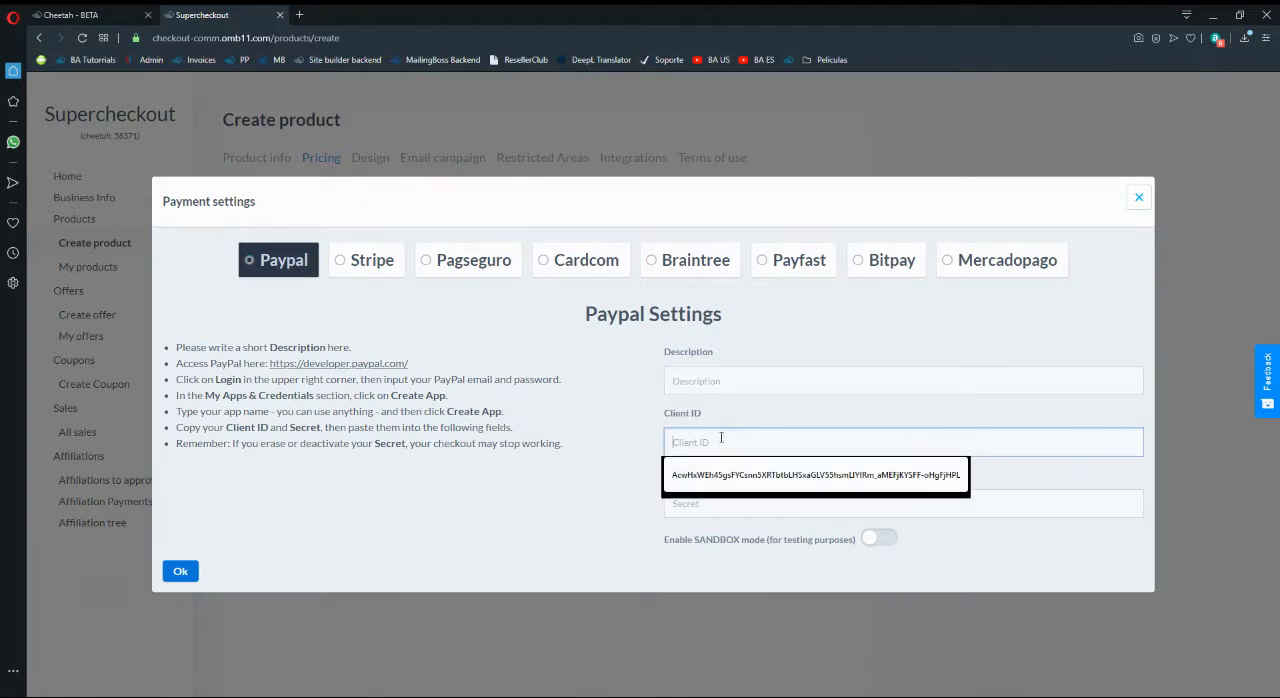
left_click(585, 455)
left_click(697, 512)
left_click(587, 445)
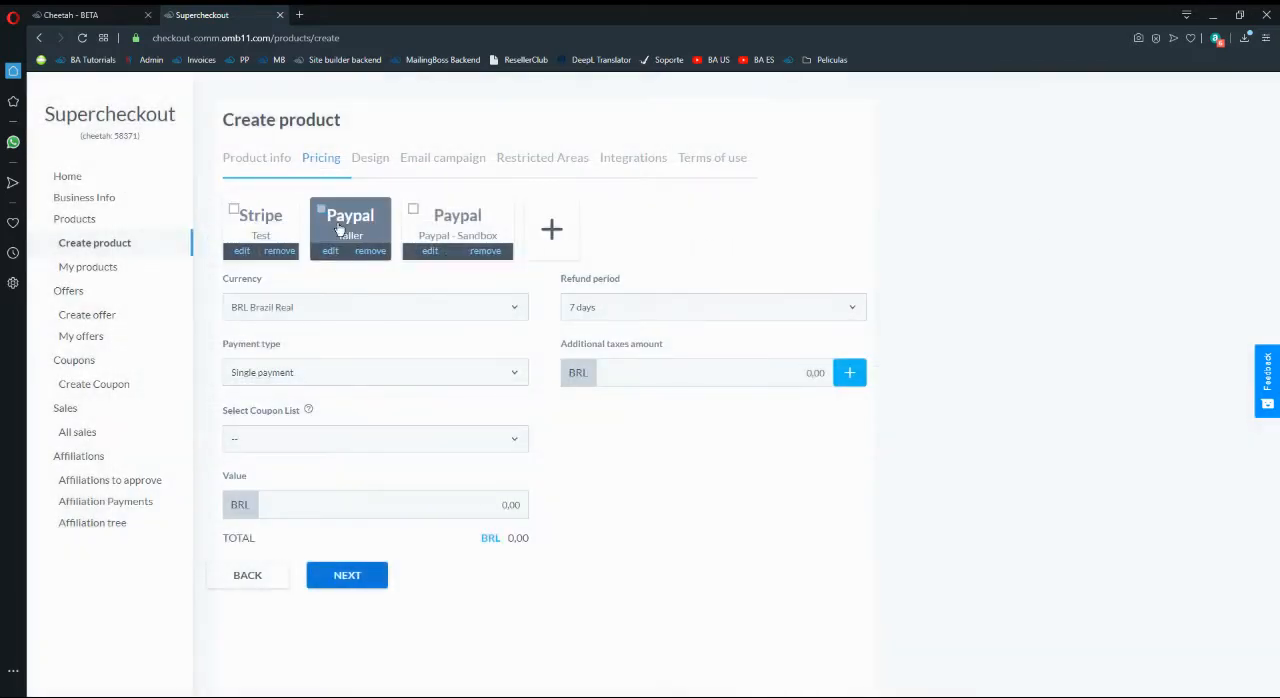
left_click(430, 252)
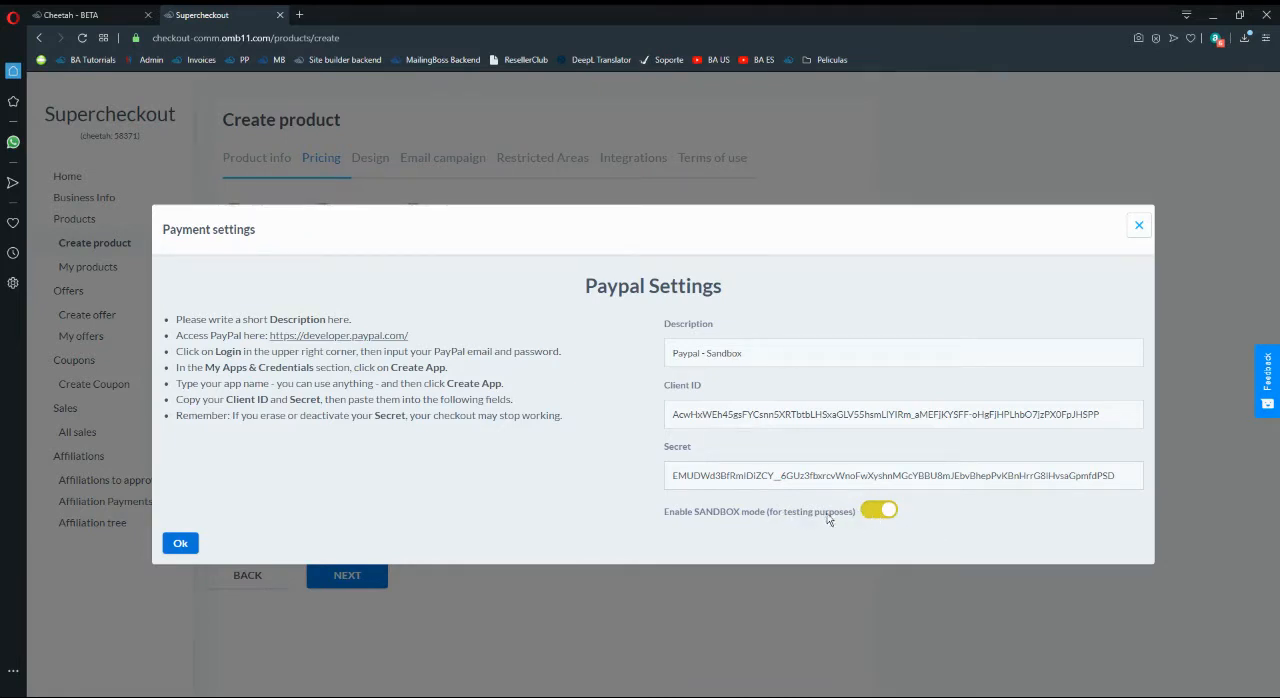
left_click(190, 543)
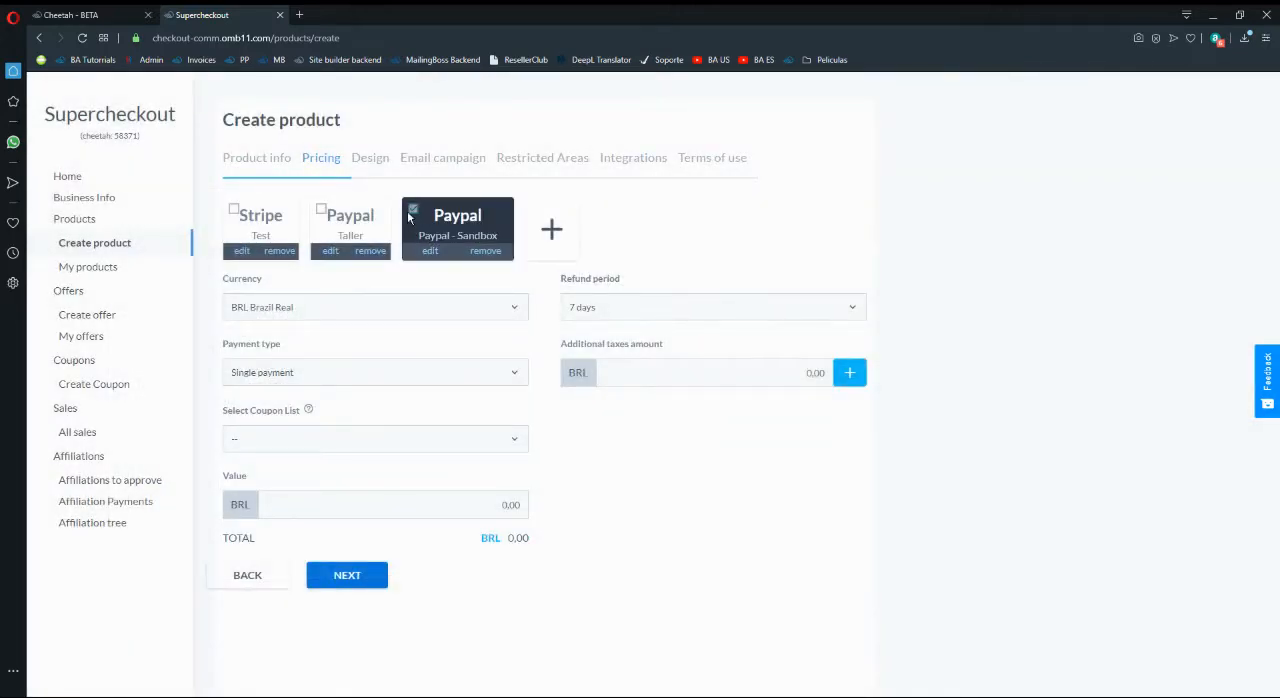
- Use the Paypal - Sandbox method, set the currency to USD United States Dollar and the value to 100.00, and continue to the design options
left_click(345, 313)
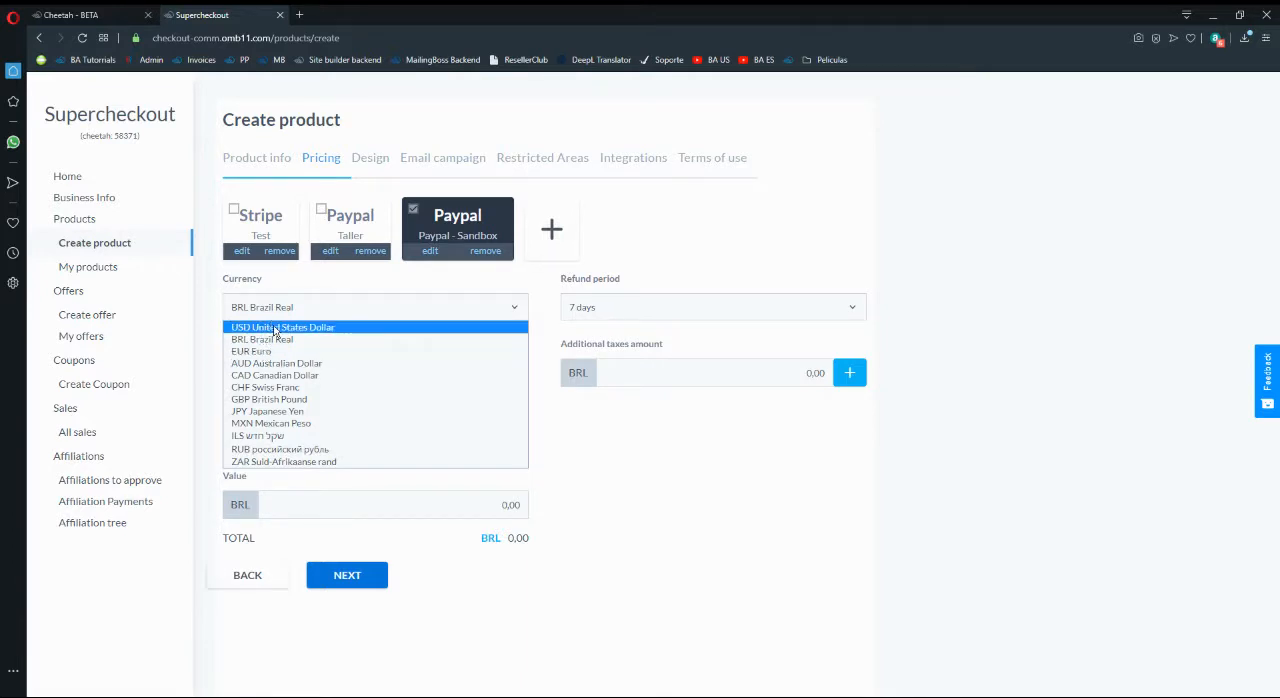
left_click(272, 328)
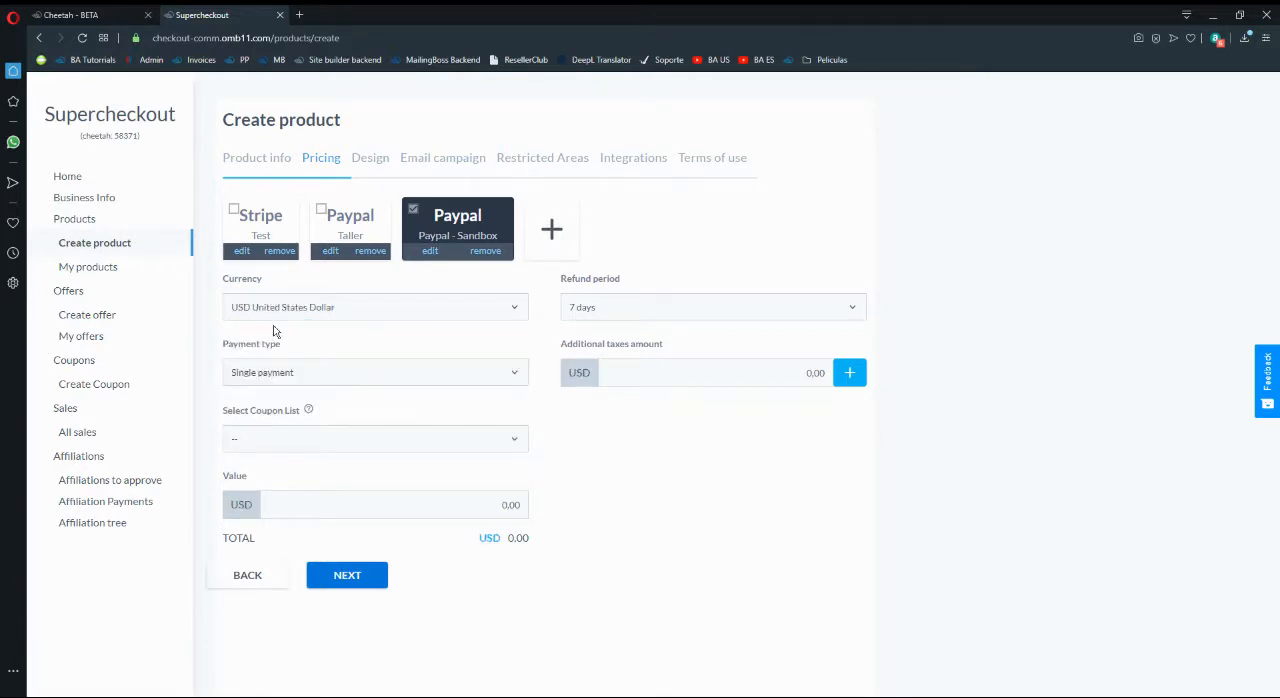
left_click(364, 450)
left_click(330, 448)
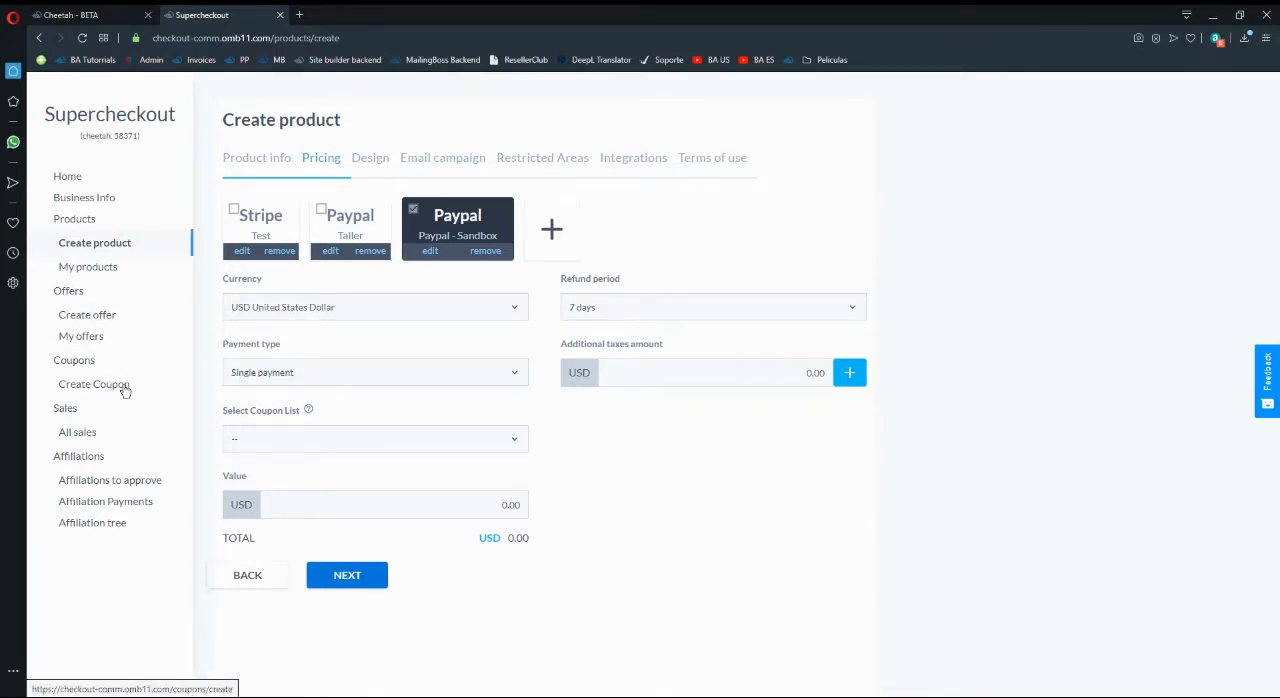
left_click(515, 505)
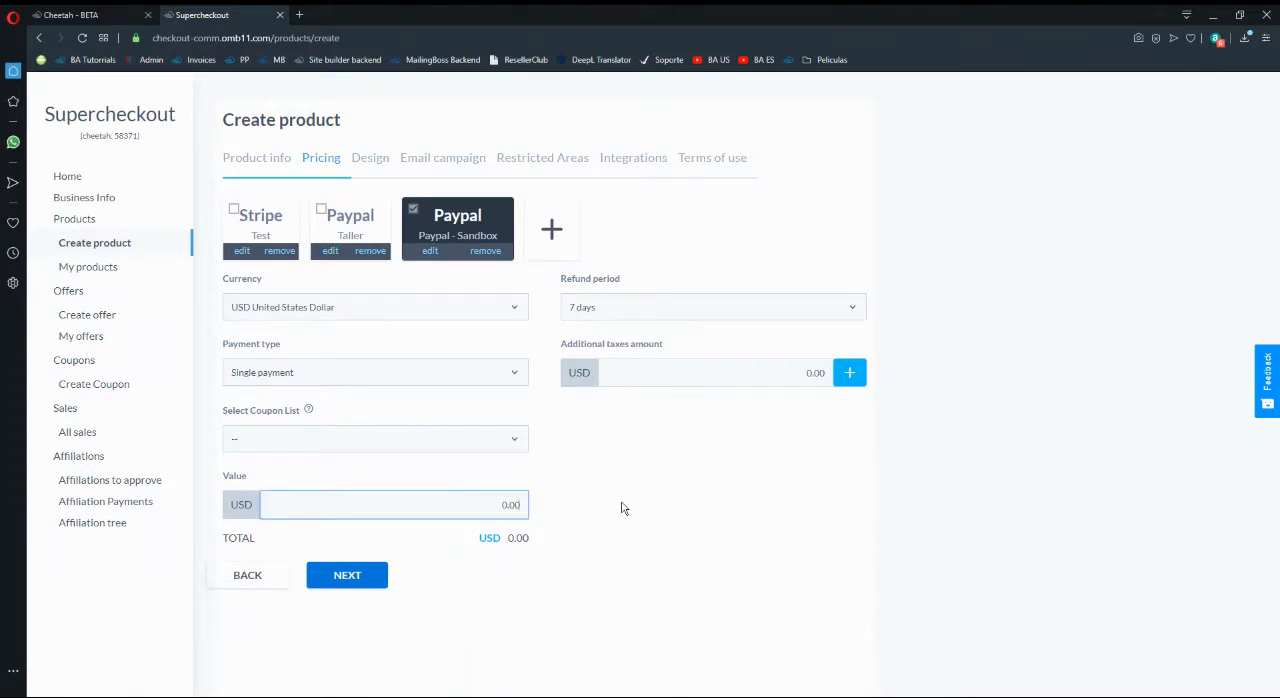
type("100.00")
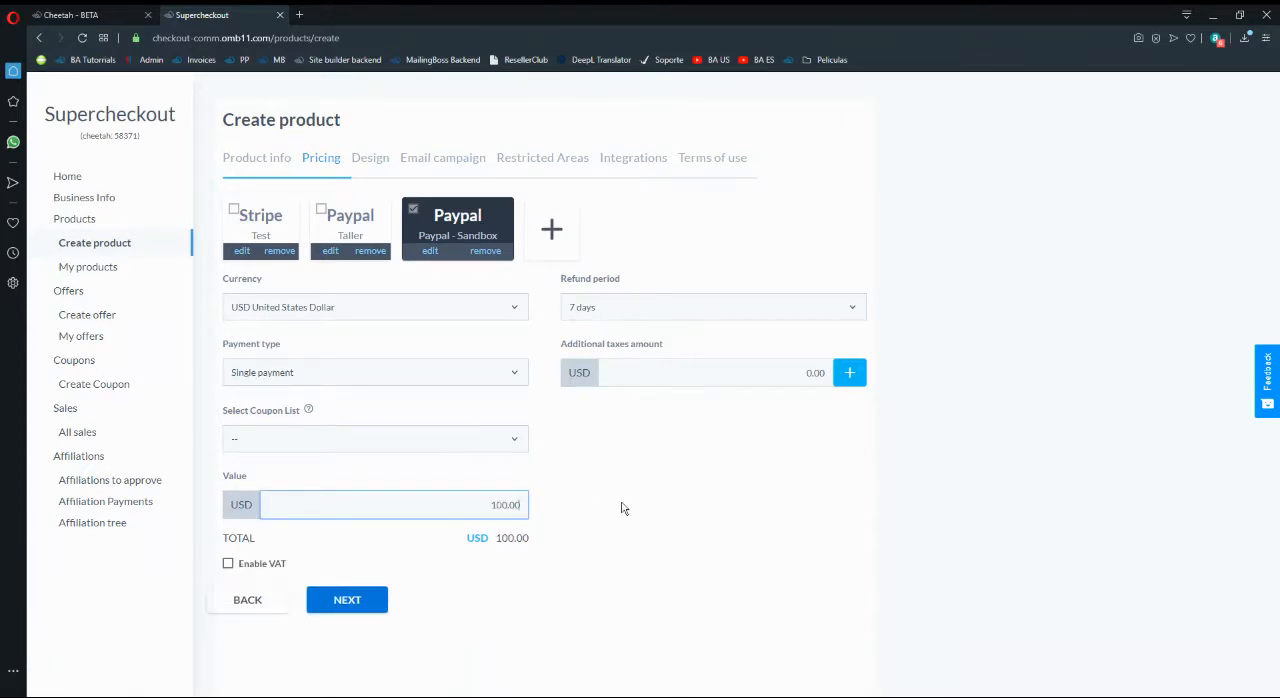
left_click(621, 509)
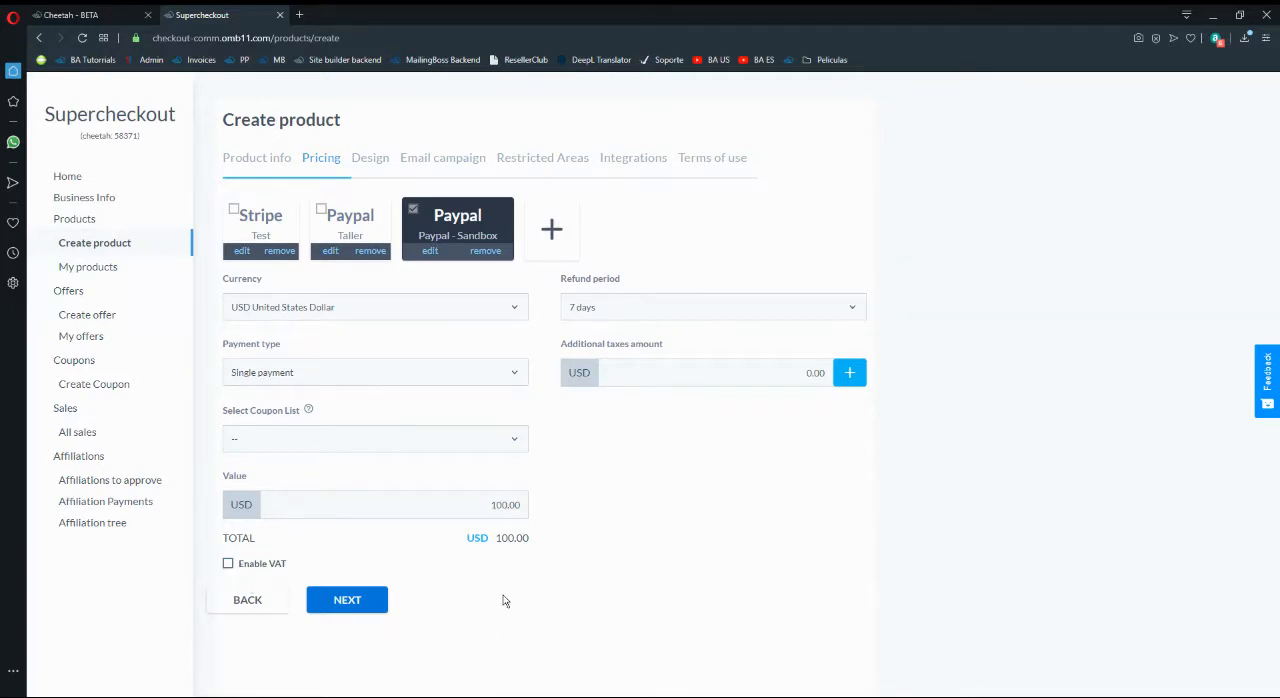
left_click(362, 612)
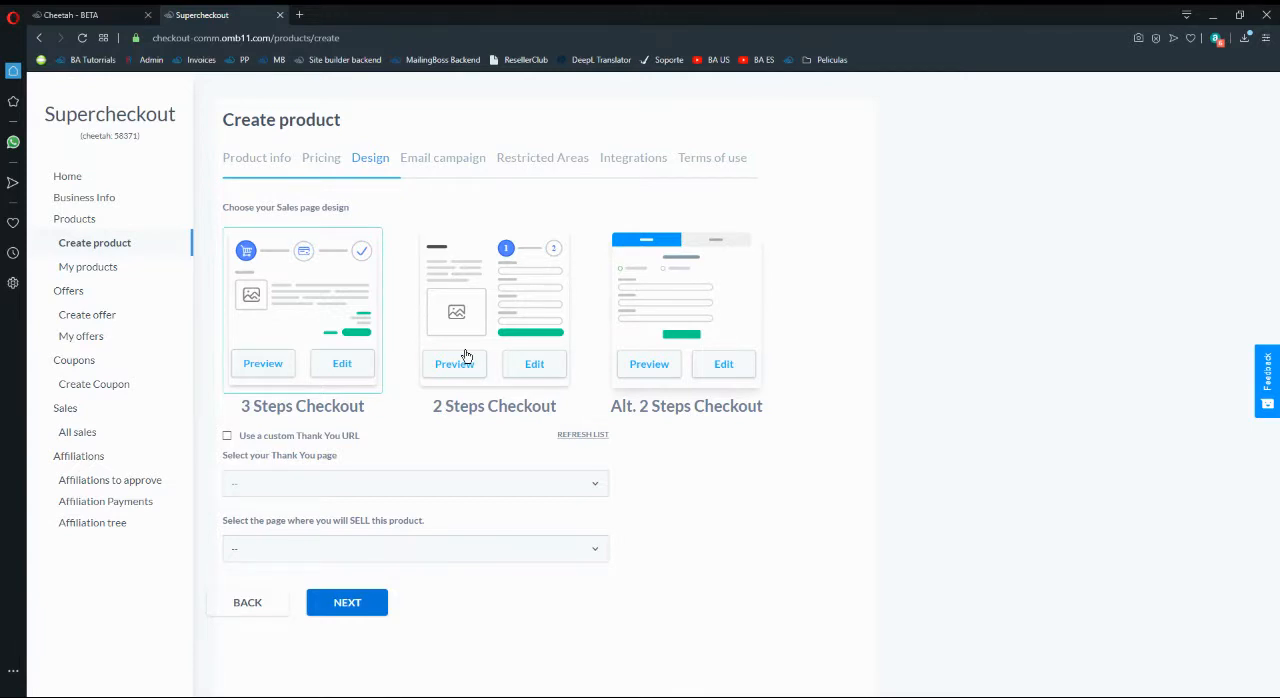
- Preview the 3 Steps Checkout template and examine the layout, pricing and address of its first step
left_click(263, 364)
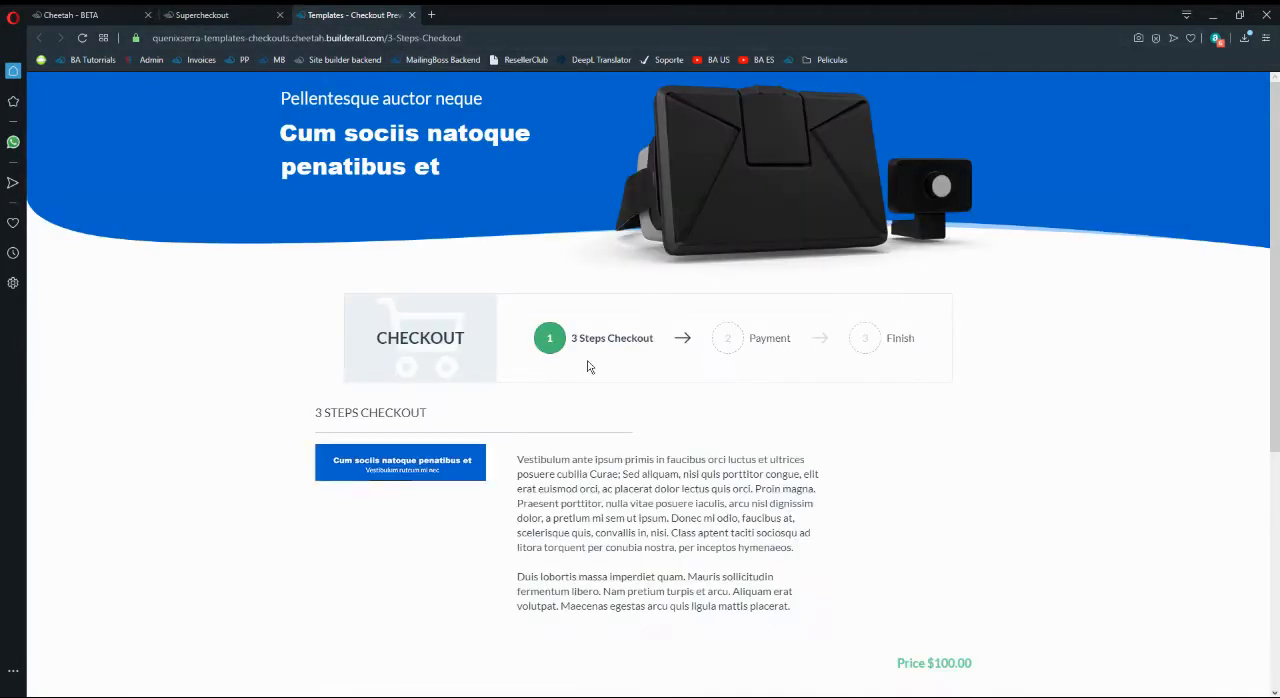
scroll(685, 435, "down", 2)
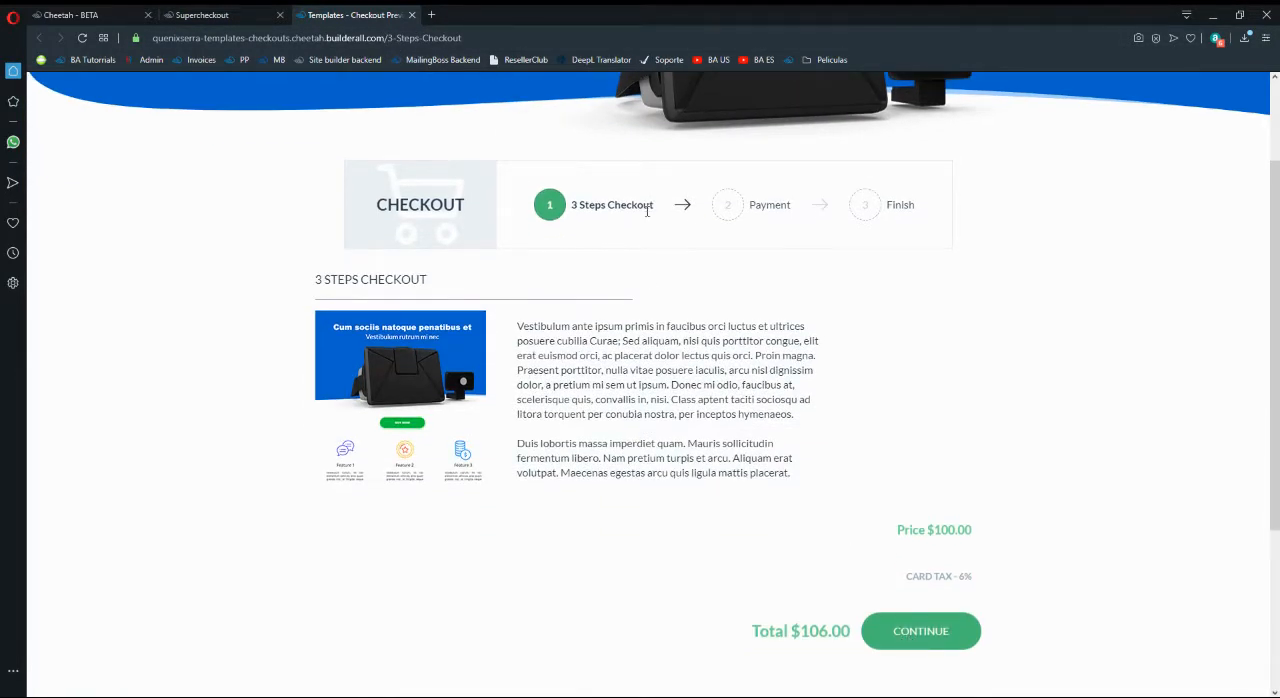
scroll(647, 211, "up", 2)
scroll(922, 598, "down", 2)
scroll(726, 354, "up", 2)
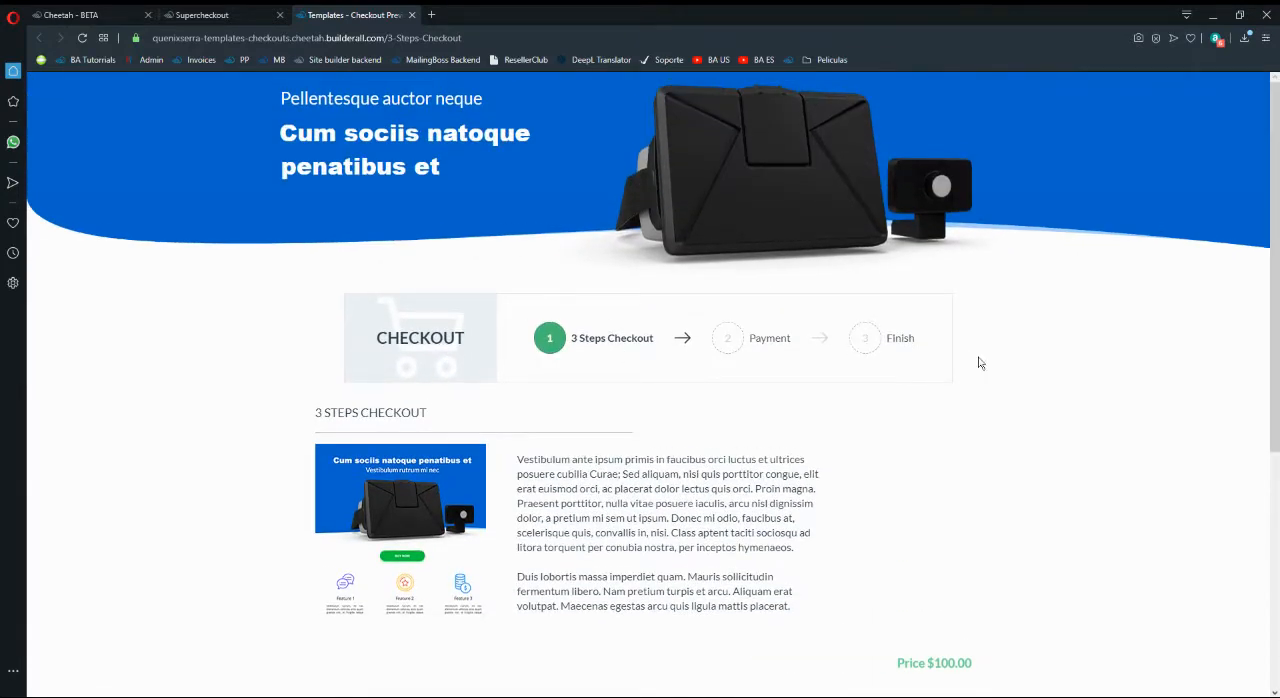
scroll(797, 372, "down", 4)
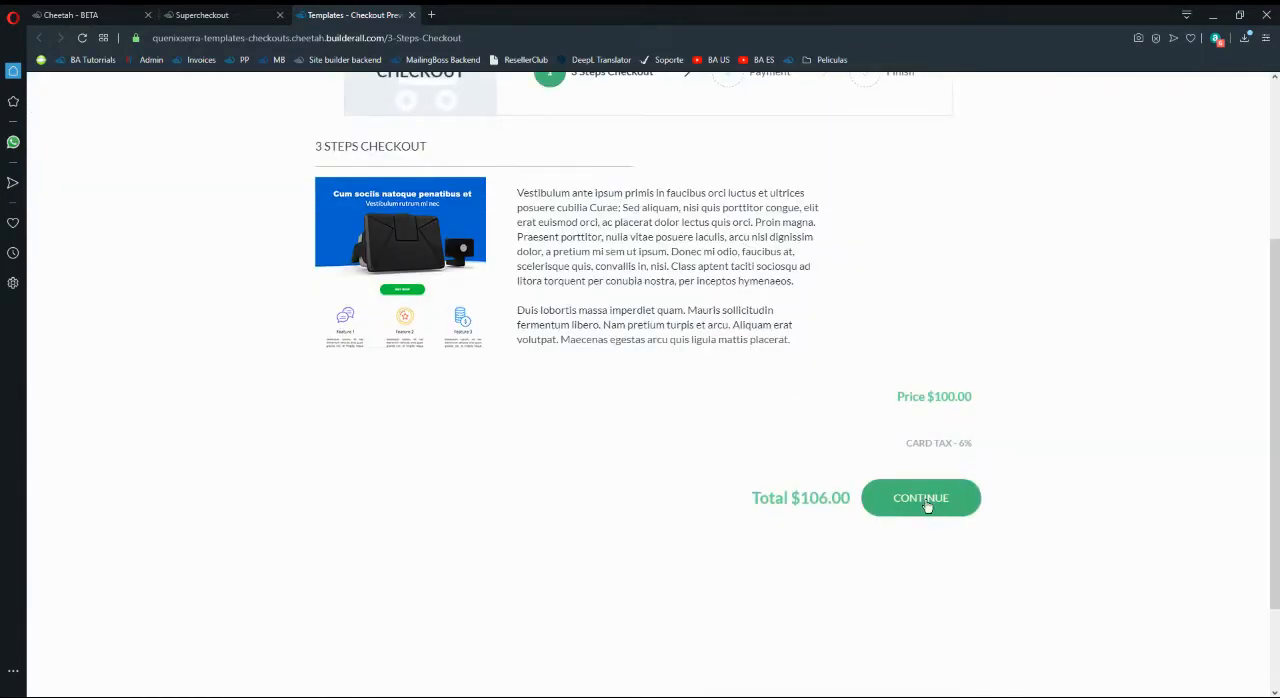
left_click(462, 38)
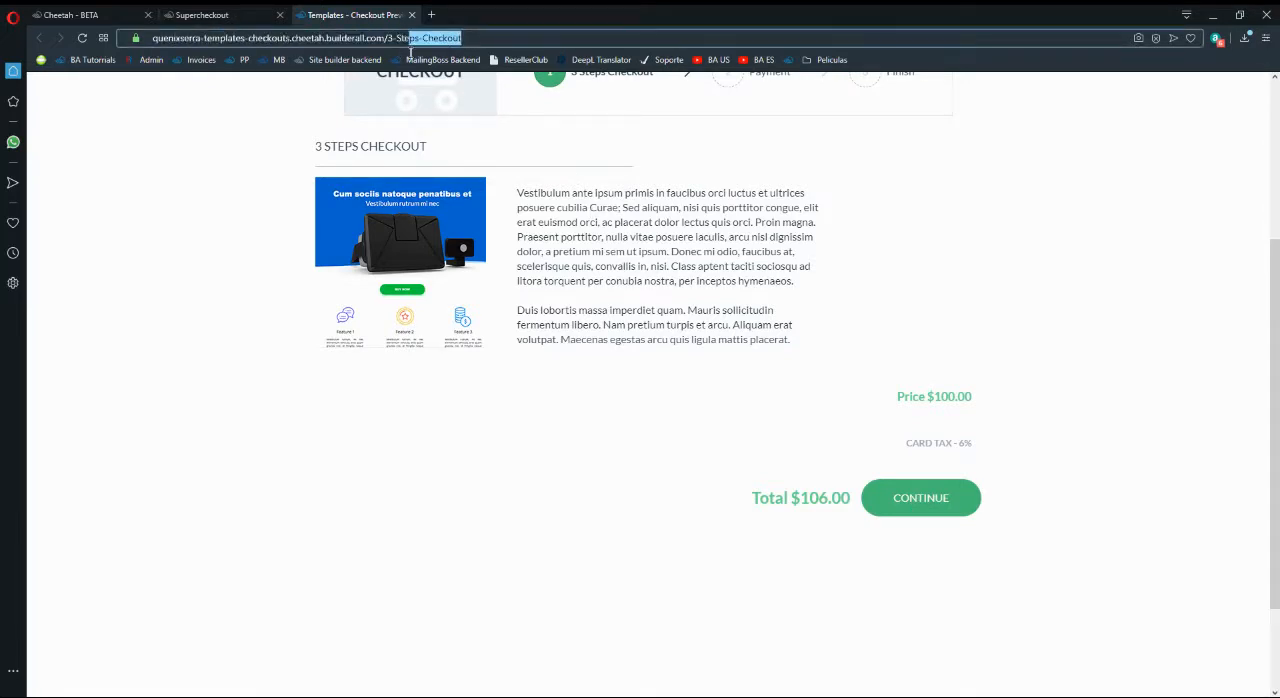
left_click(760, 296)
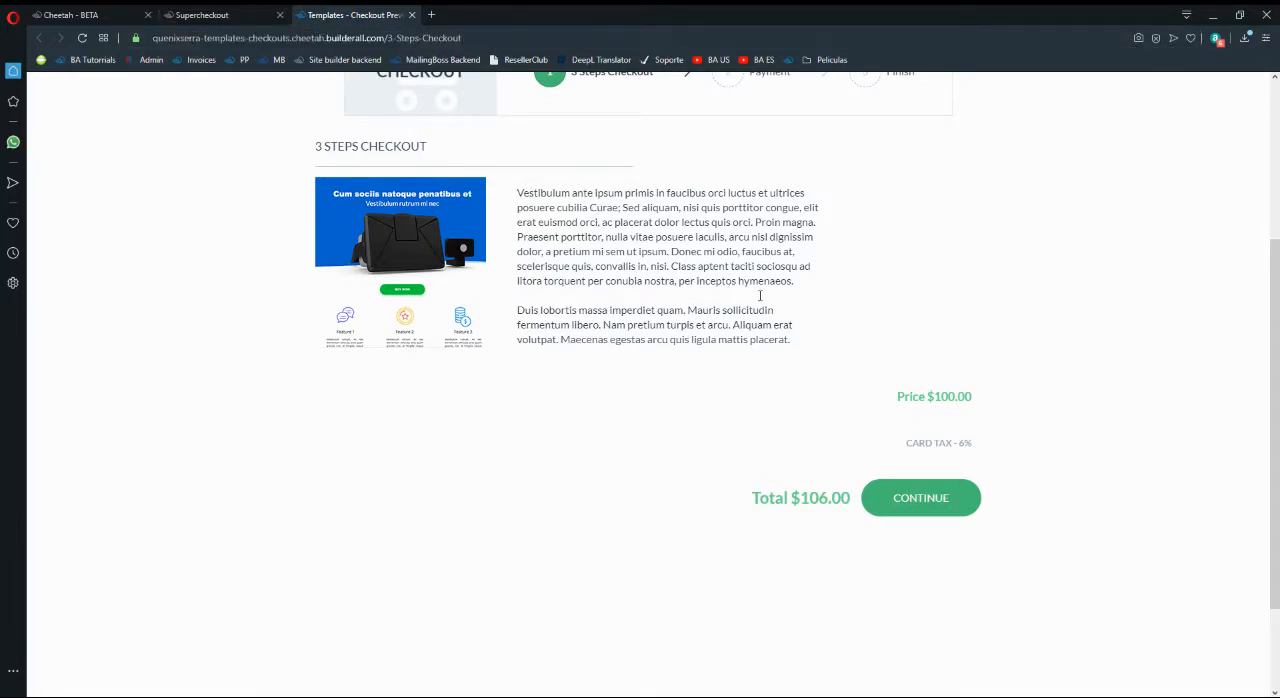
- Continue to the payment step of the checkout preview, examine its buyer and payment fields, and close the preview
left_click(900, 500)
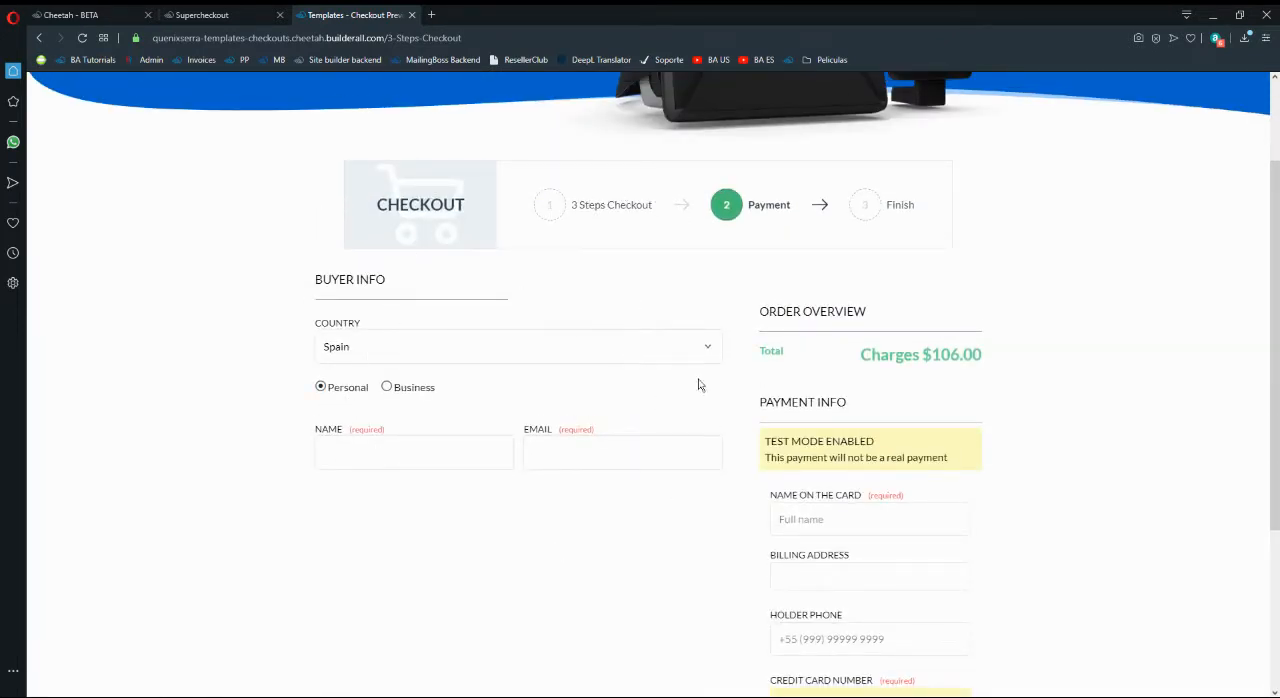
scroll(860, 440, "down", 2)
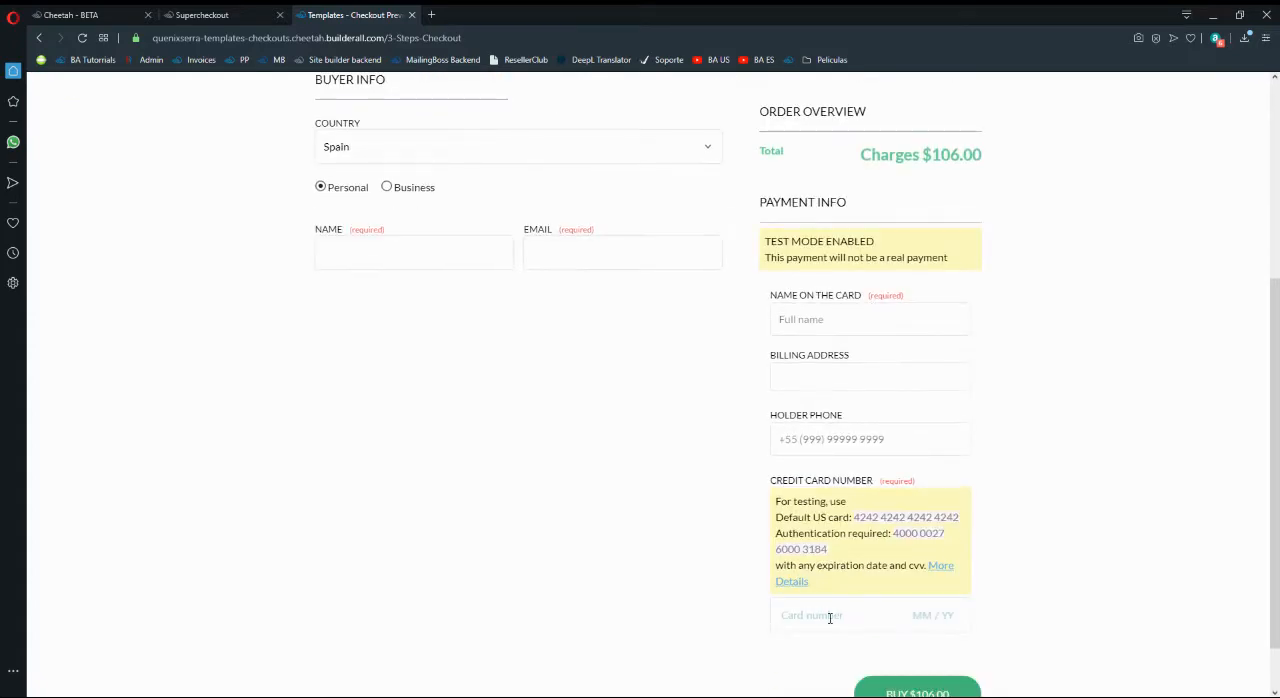
scroll(837, 414, "up", 2)
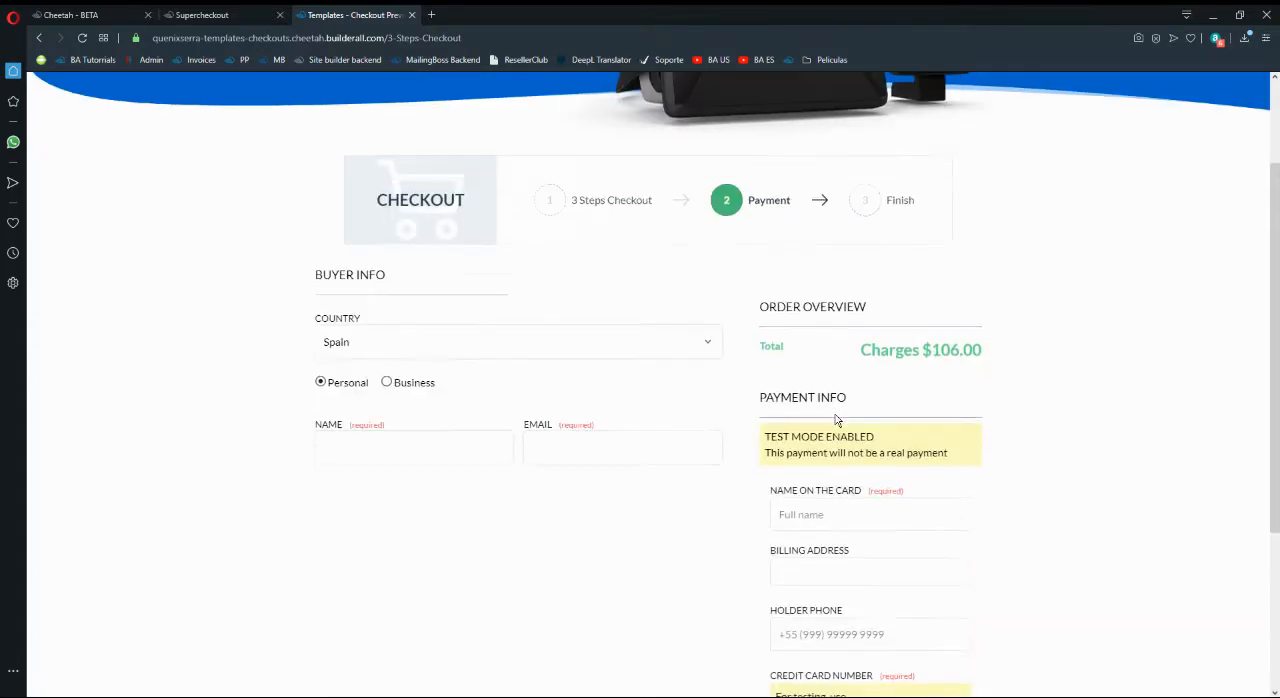
scroll(851, 277, "down", 2)
scroll(875, 567, "up", 2)
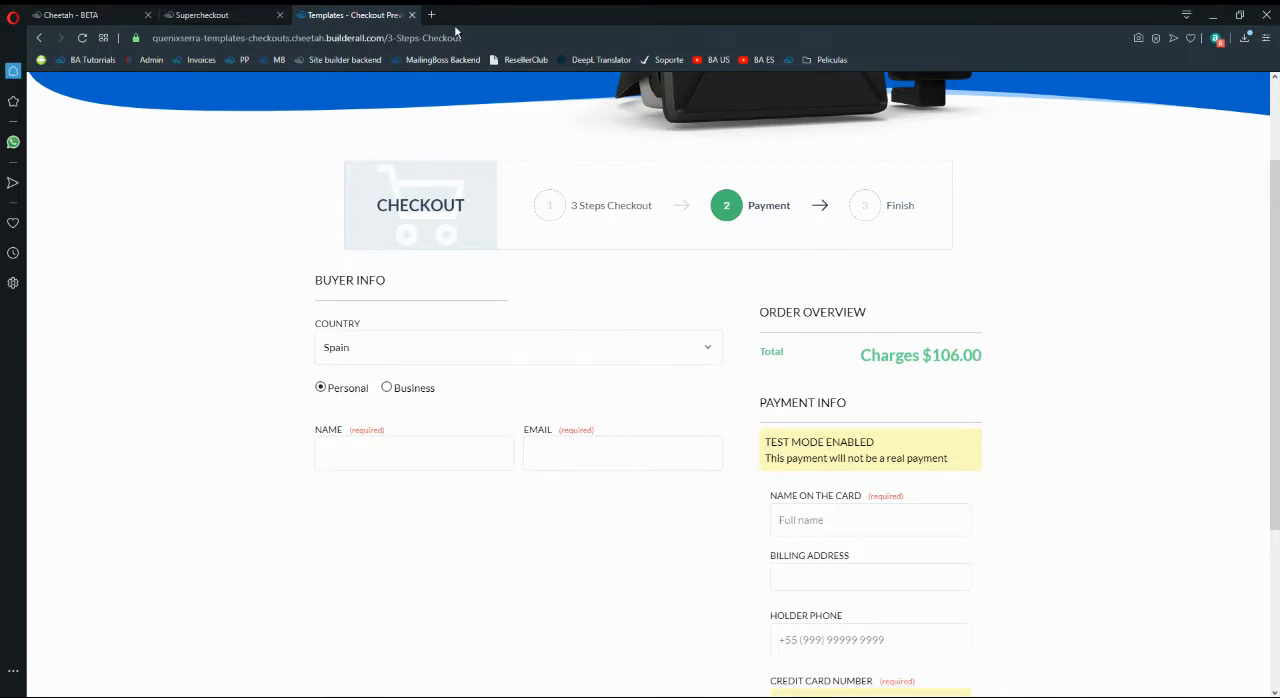
left_click(411, 16)
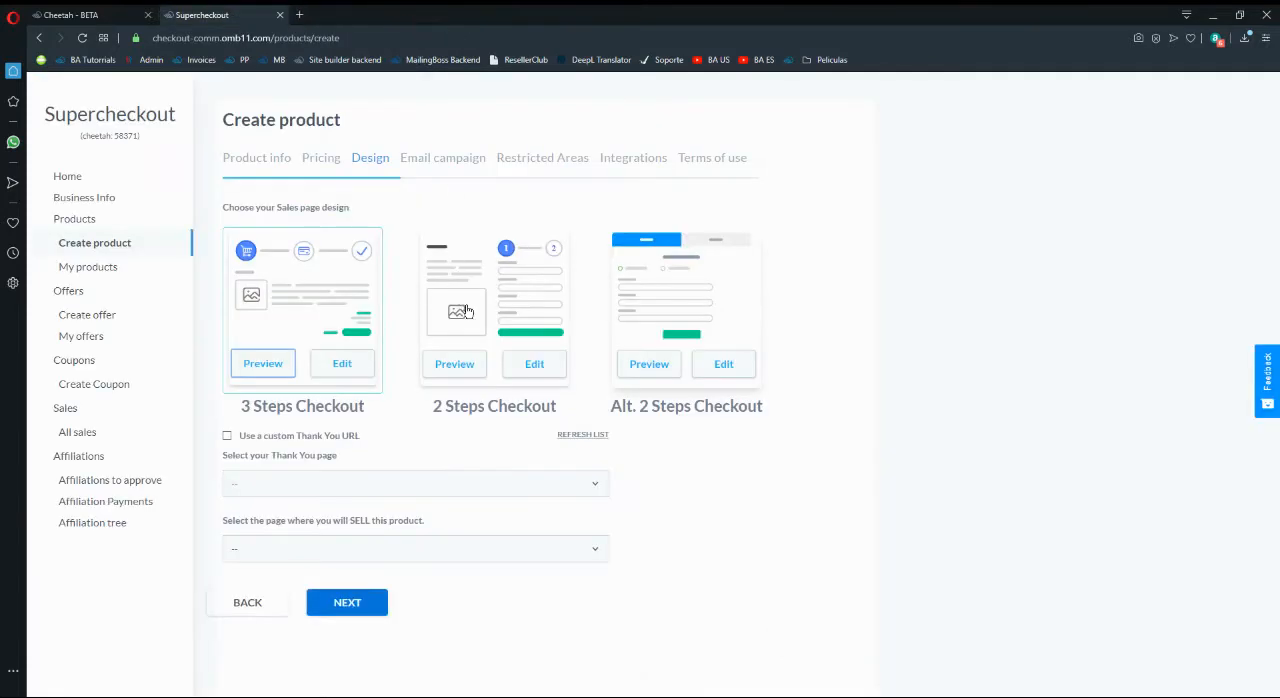
- Choose the 2 Steps Checkout sales page design, preview its template, and return to the product form
left_click(498, 286)
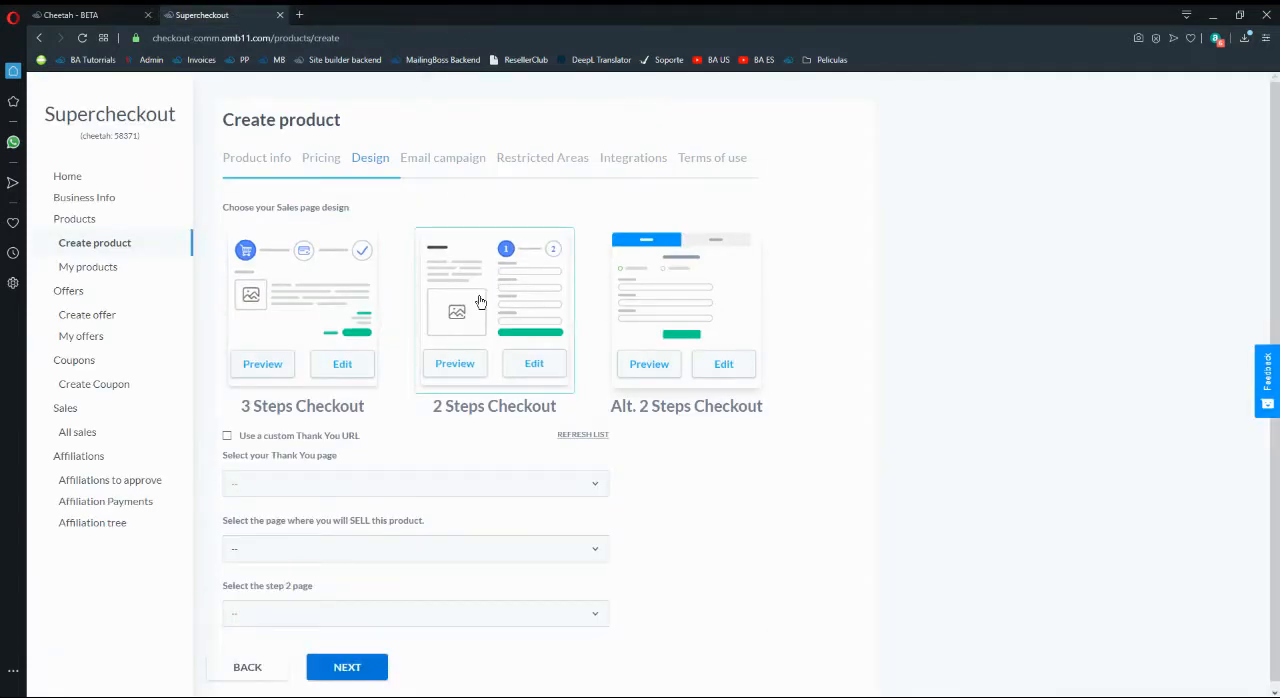
left_click(452, 368)
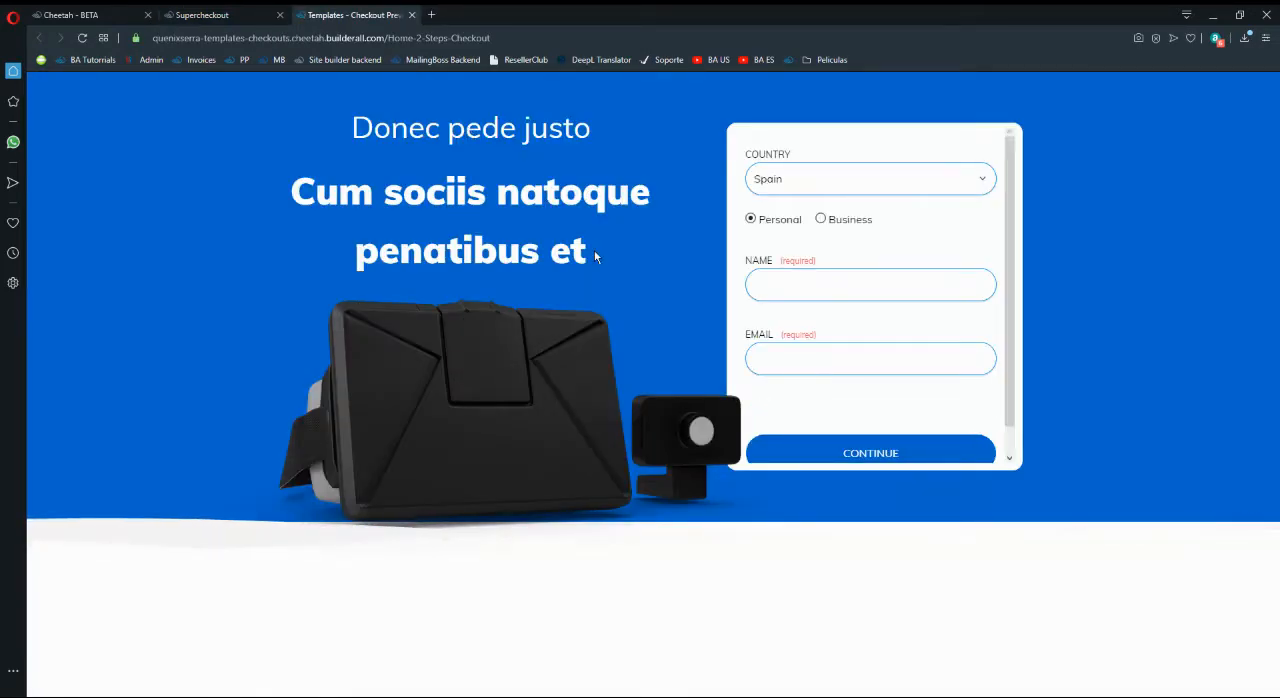
left_click(210, 15)
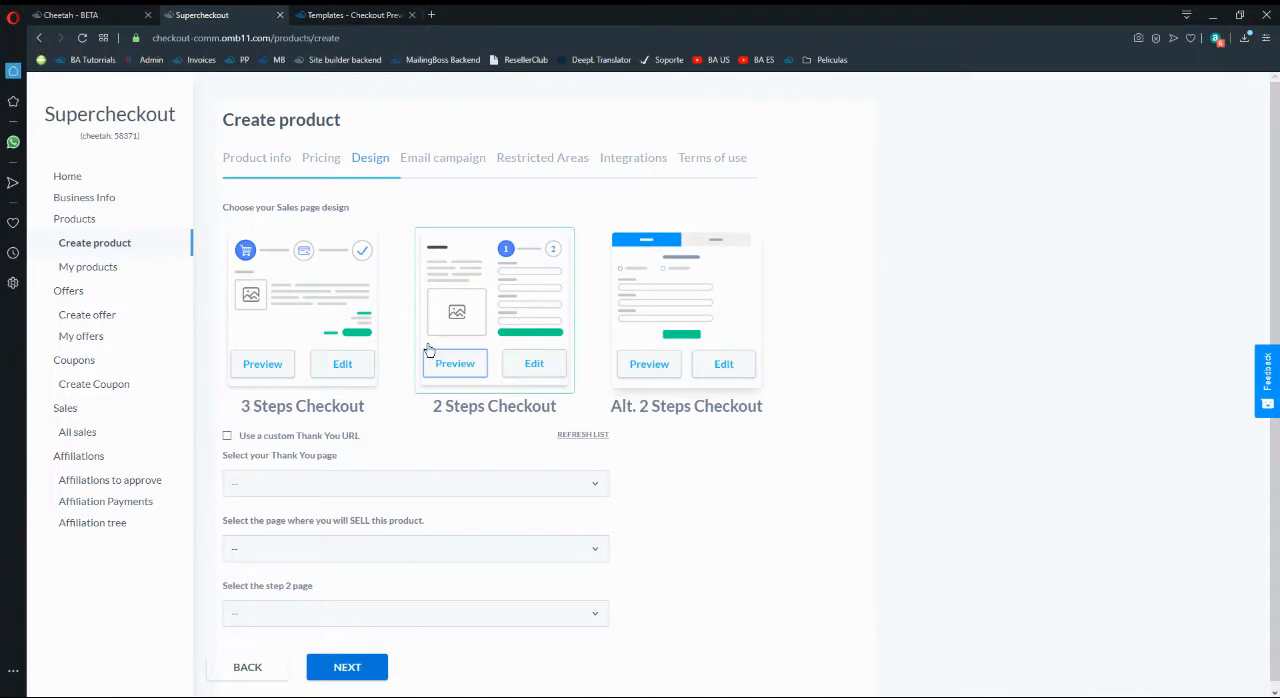
- Preview the 2 Steps Checkout template and examine the form and layout of its first step
left_click(459, 362)
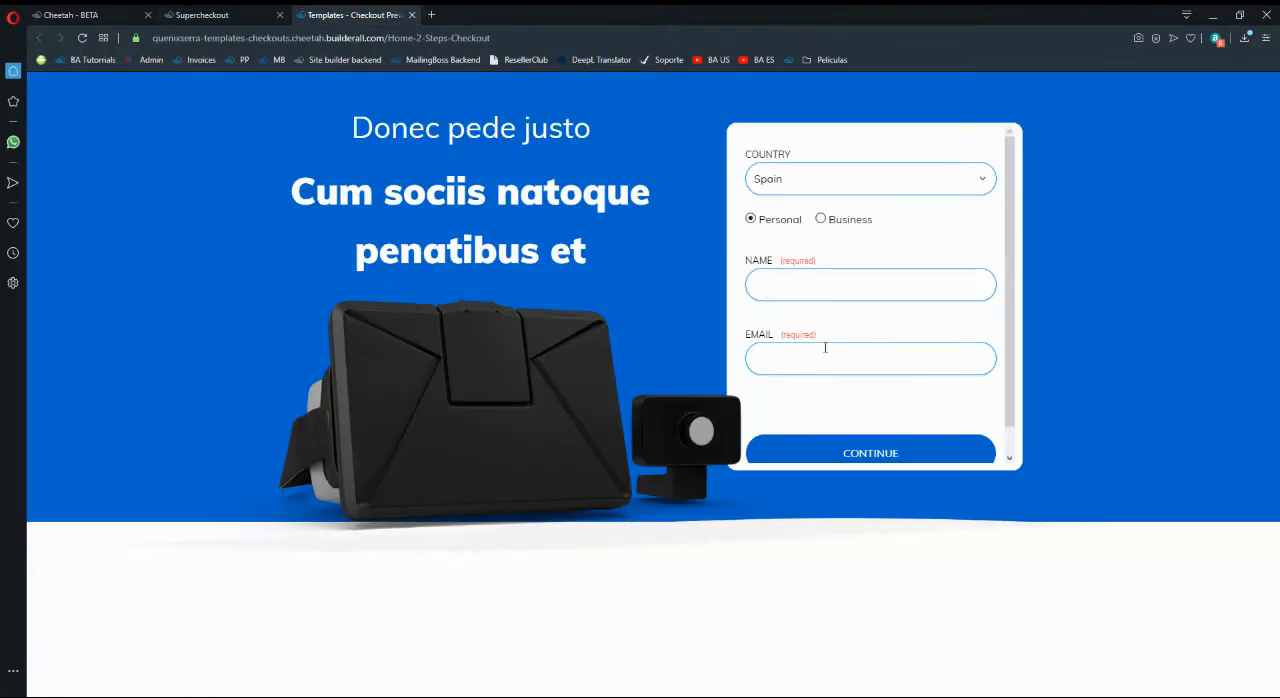
scroll(850, 340, "down", 1)
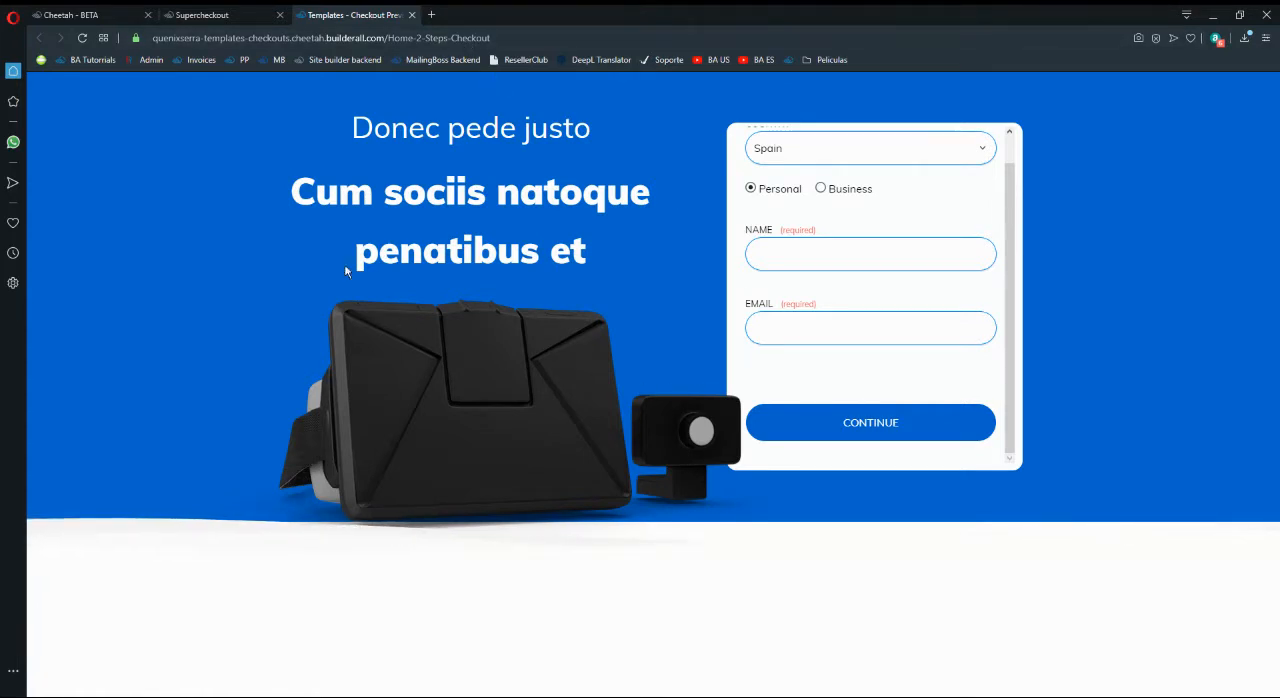
scroll(763, 206, "up", 1)
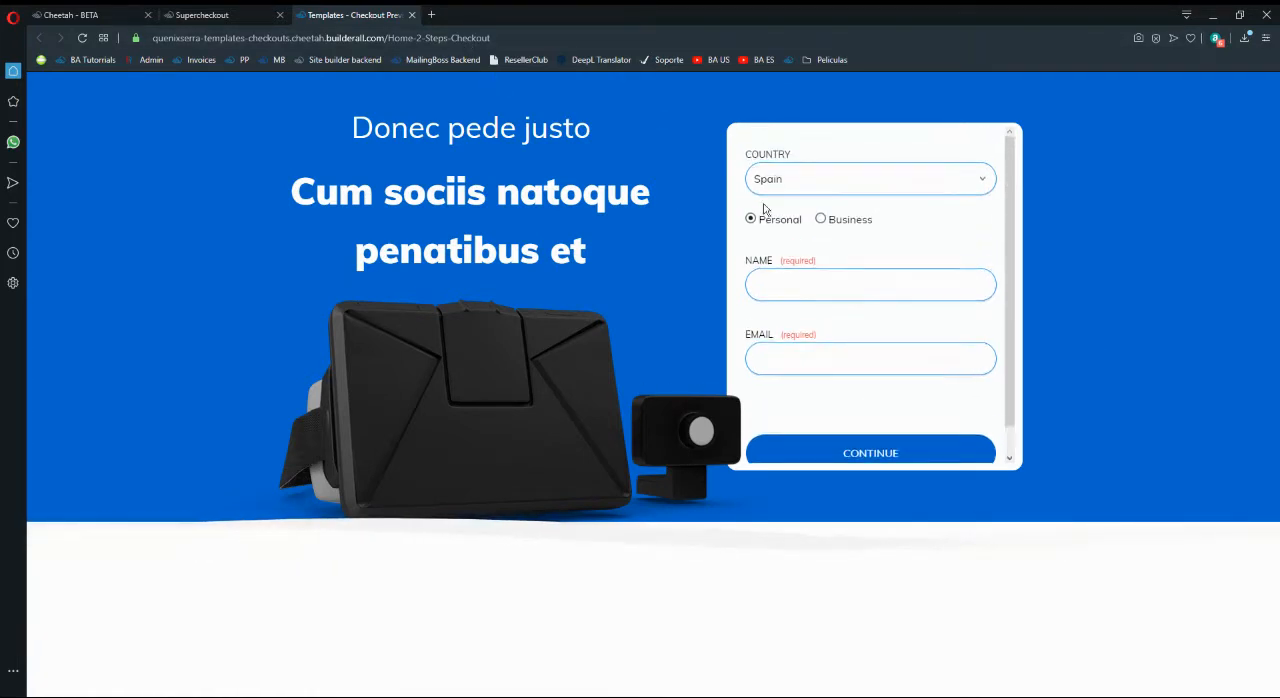
- Fill in the buyer's name and e-mail in the checkout preview and continue to the second step
left_click(799, 262)
type("Miguel")
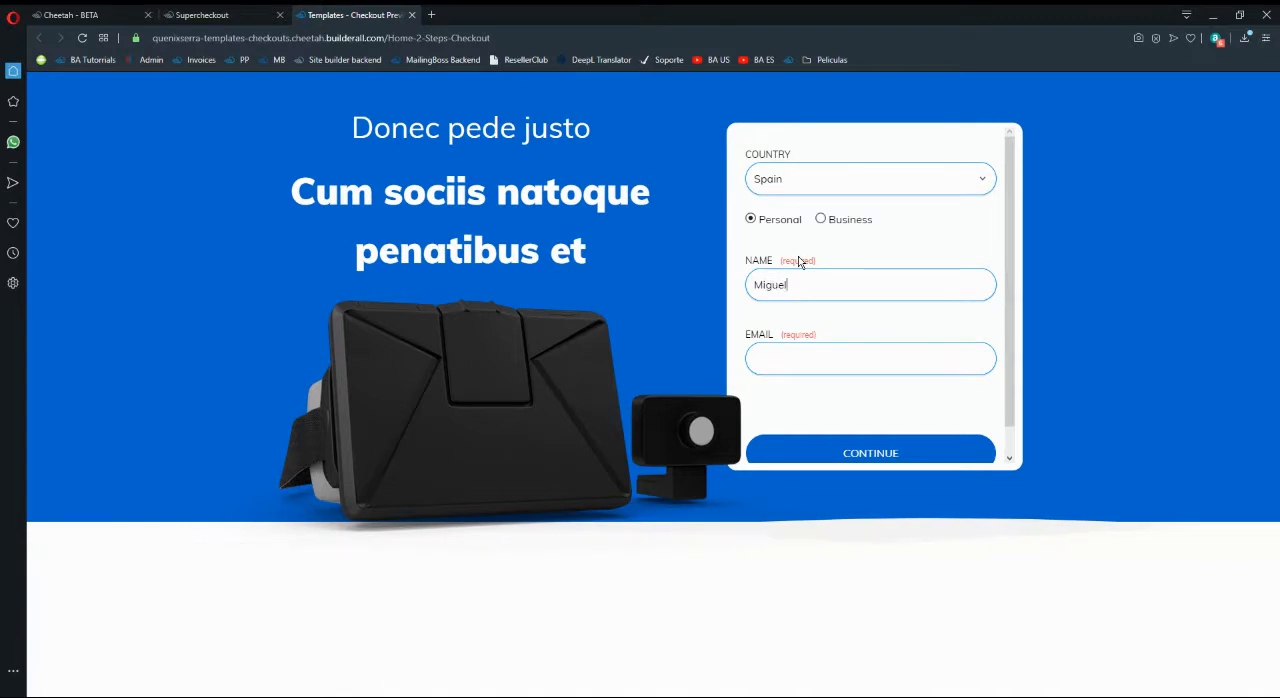
key("Tab")
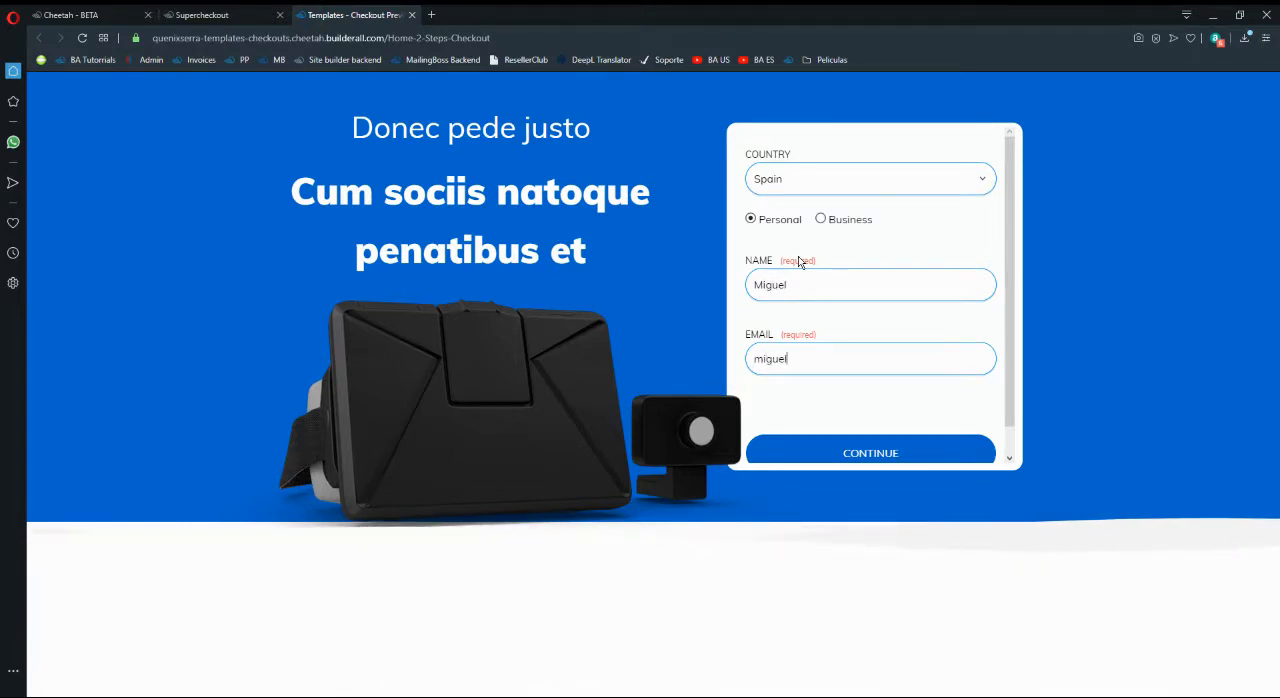
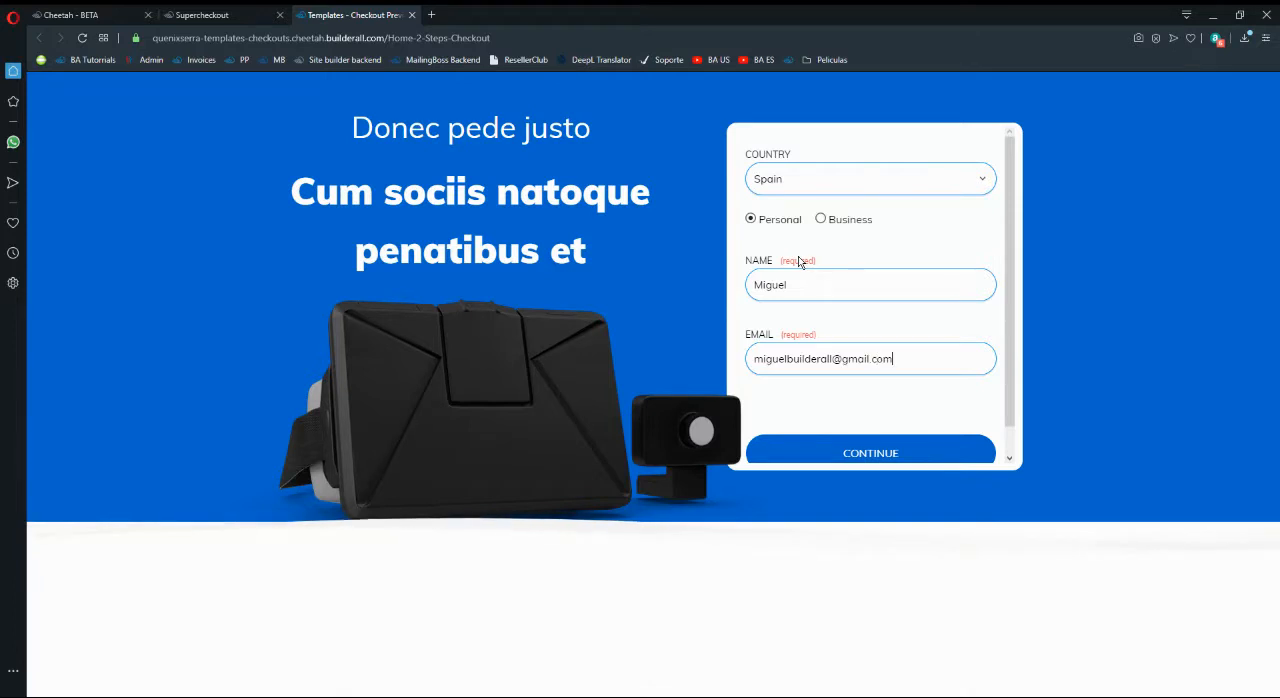
left_click(871, 449)
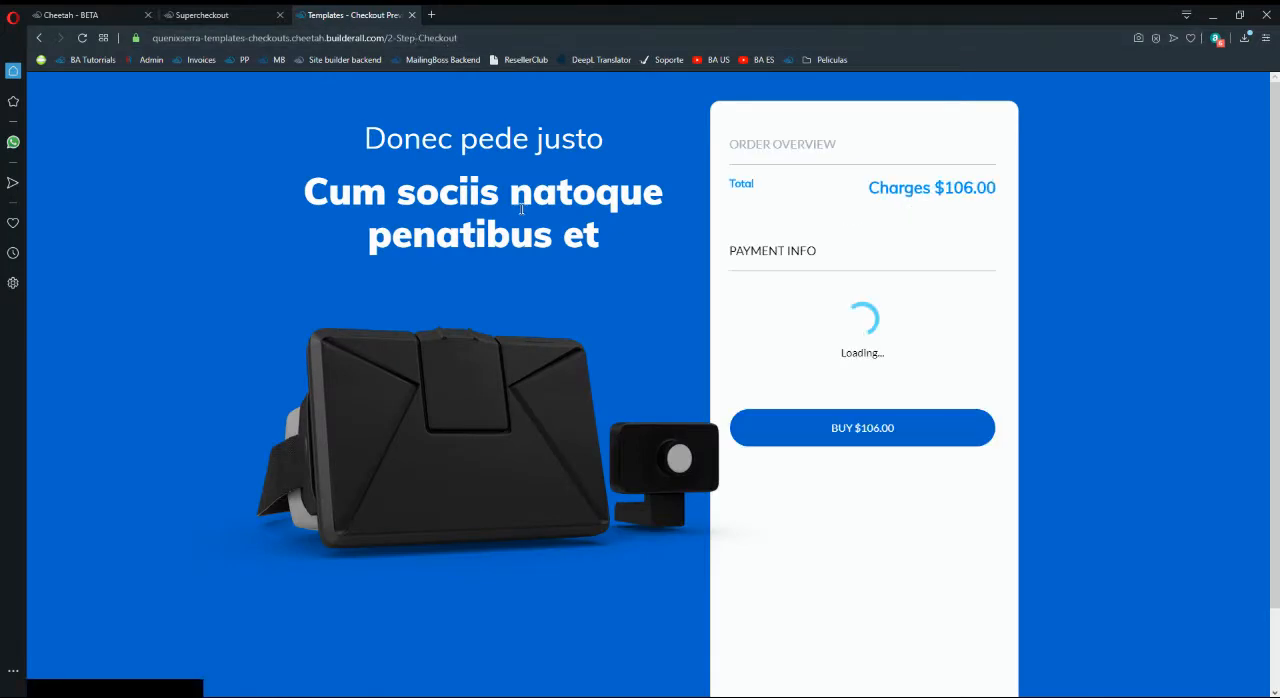
- Examine the order overview and payment fields in the second step of the checkout preview and close the preview
scroll(558, 322, "down", 1)
scroll(967, 324, "up", 1)
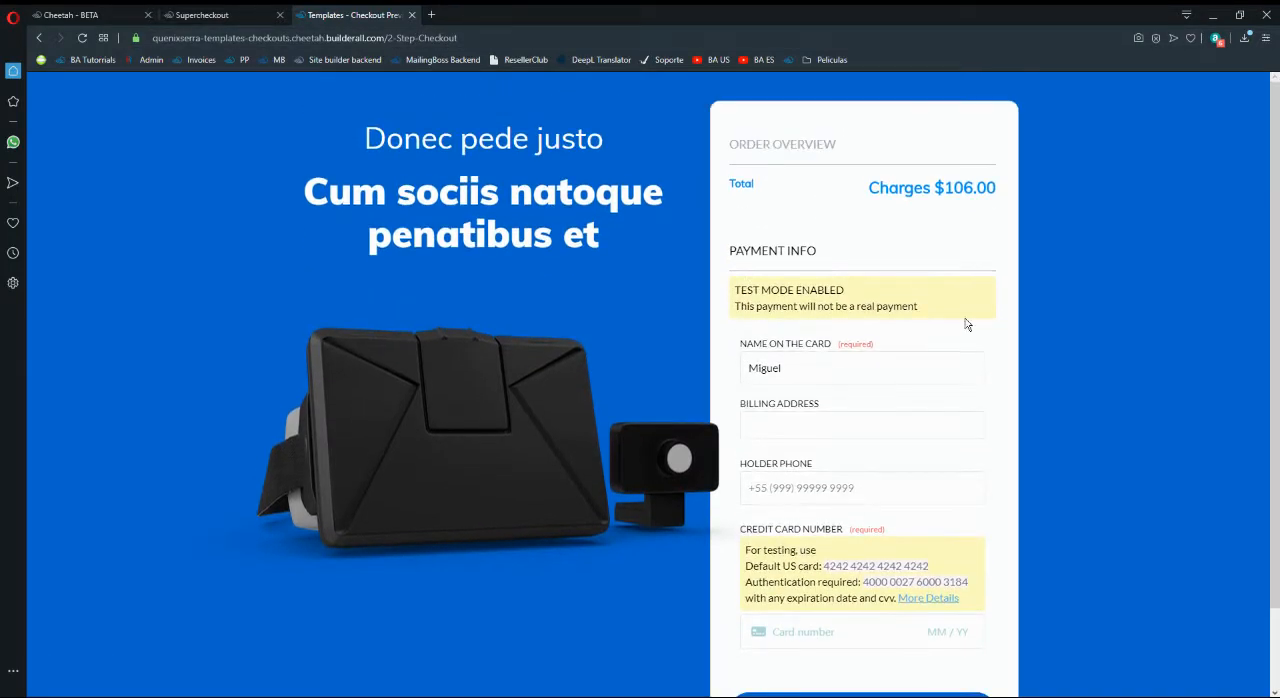
scroll(774, 470, "down", 1)
scroll(600, 250, "up", 1)
left_click(413, 15)
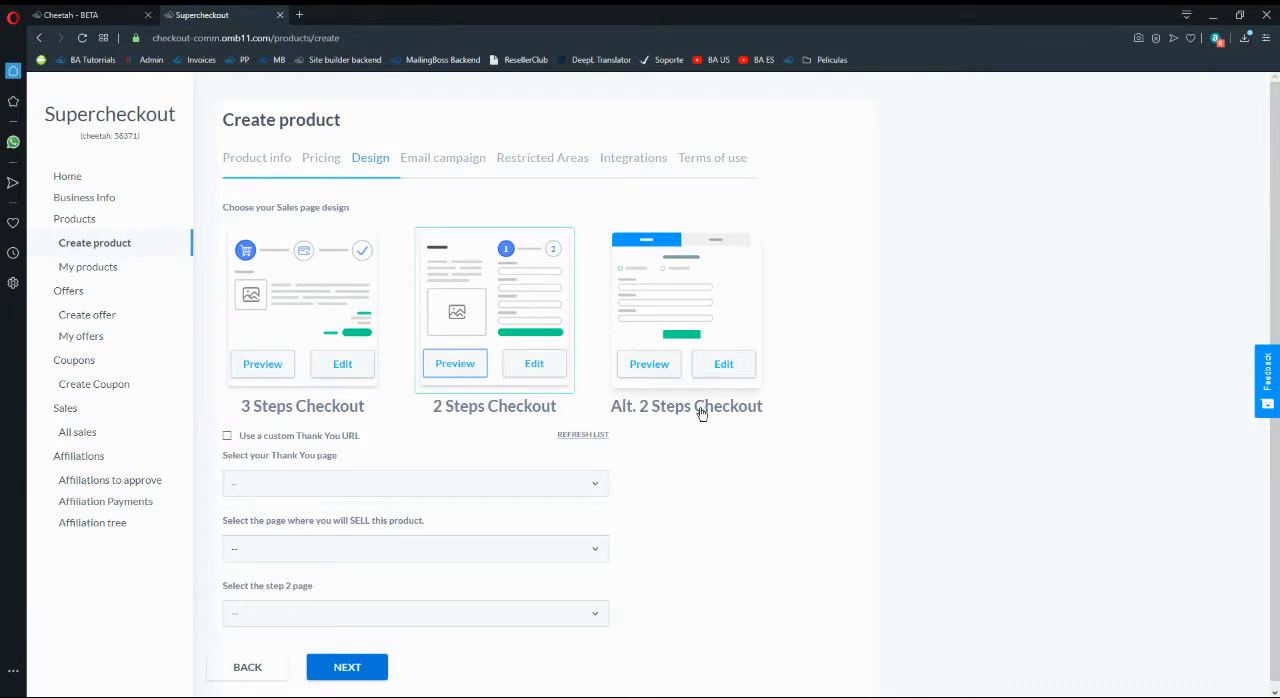
- Preview the Alt. 2 Steps Checkout template, continue to its payment step, examine the payment methods and order summary, and close the preview
left_click(660, 372)
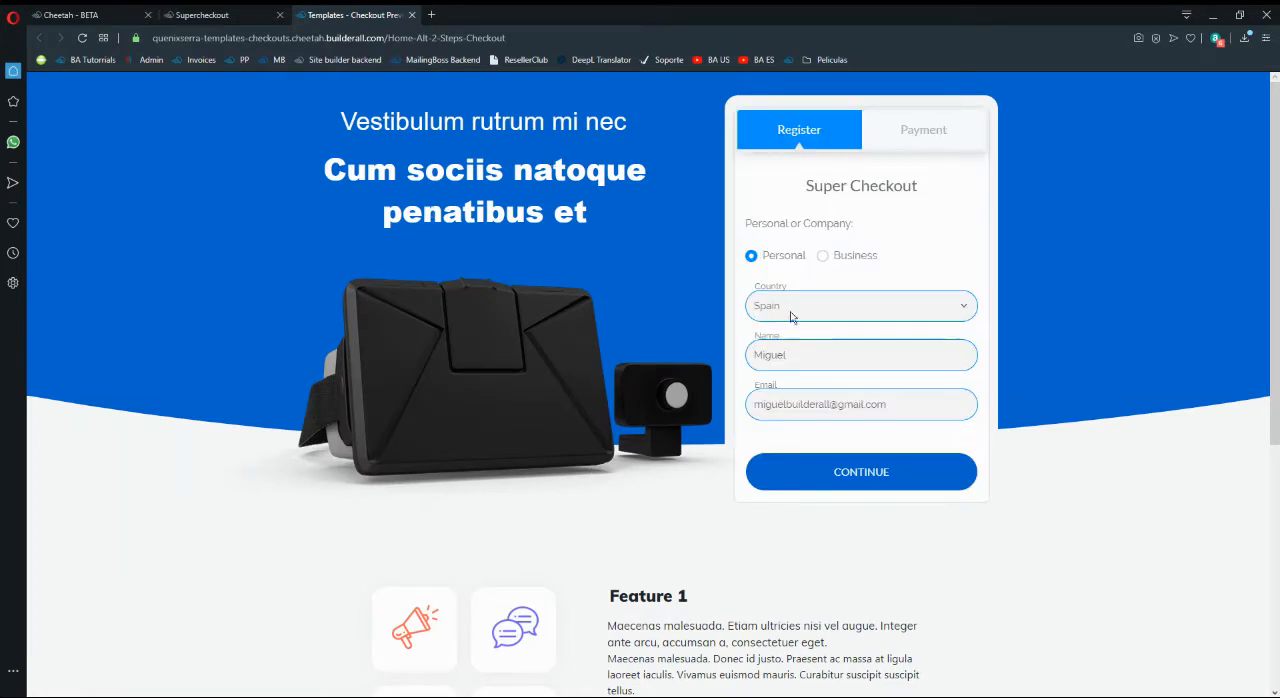
left_click(844, 472)
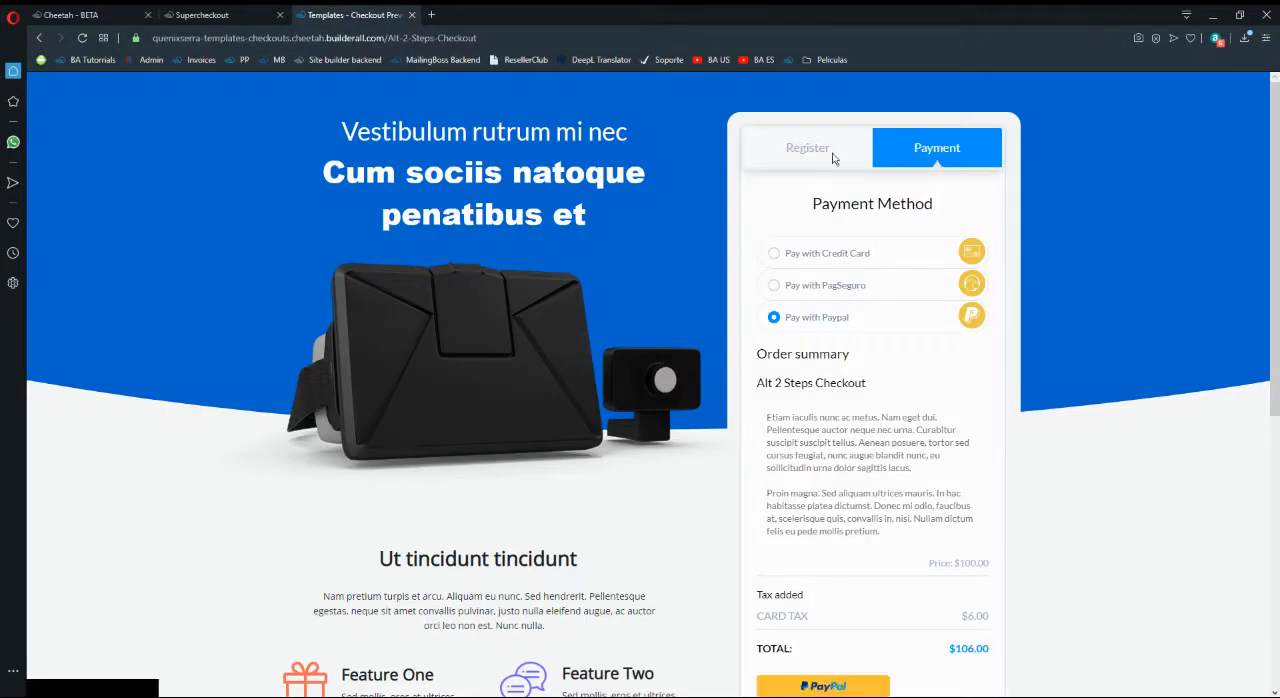
scroll(885, 334, "down", 2)
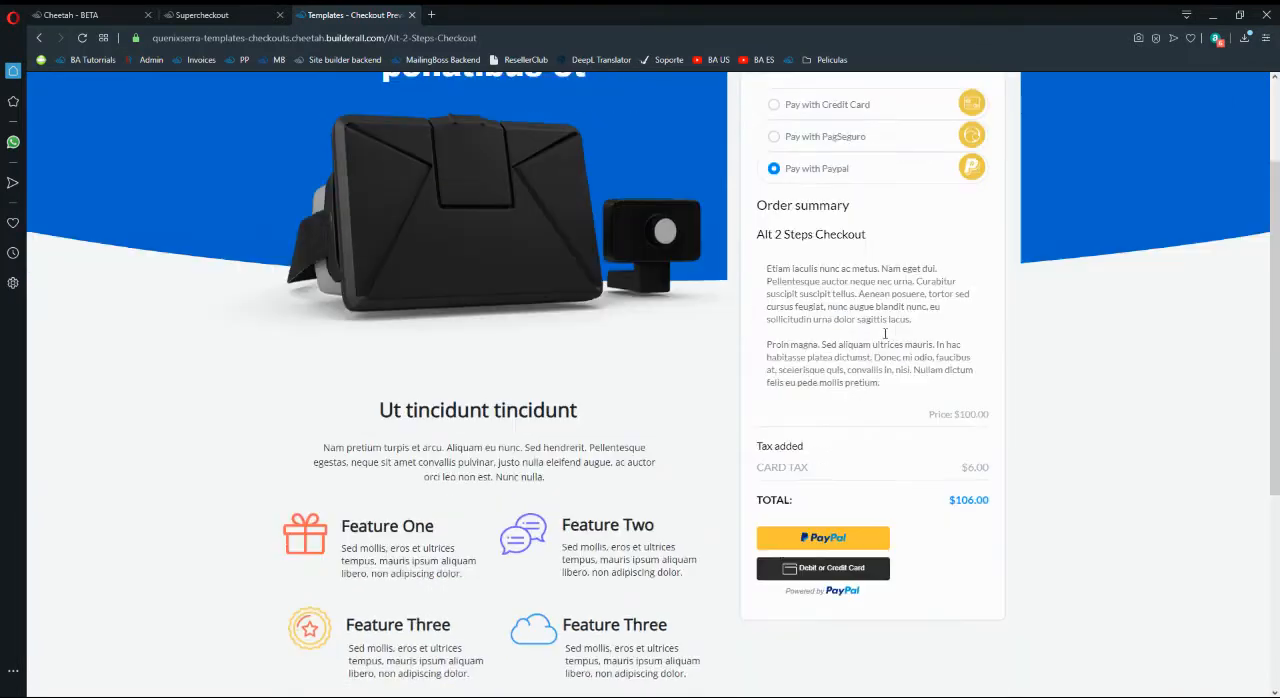
scroll(790, 467, "up", 3)
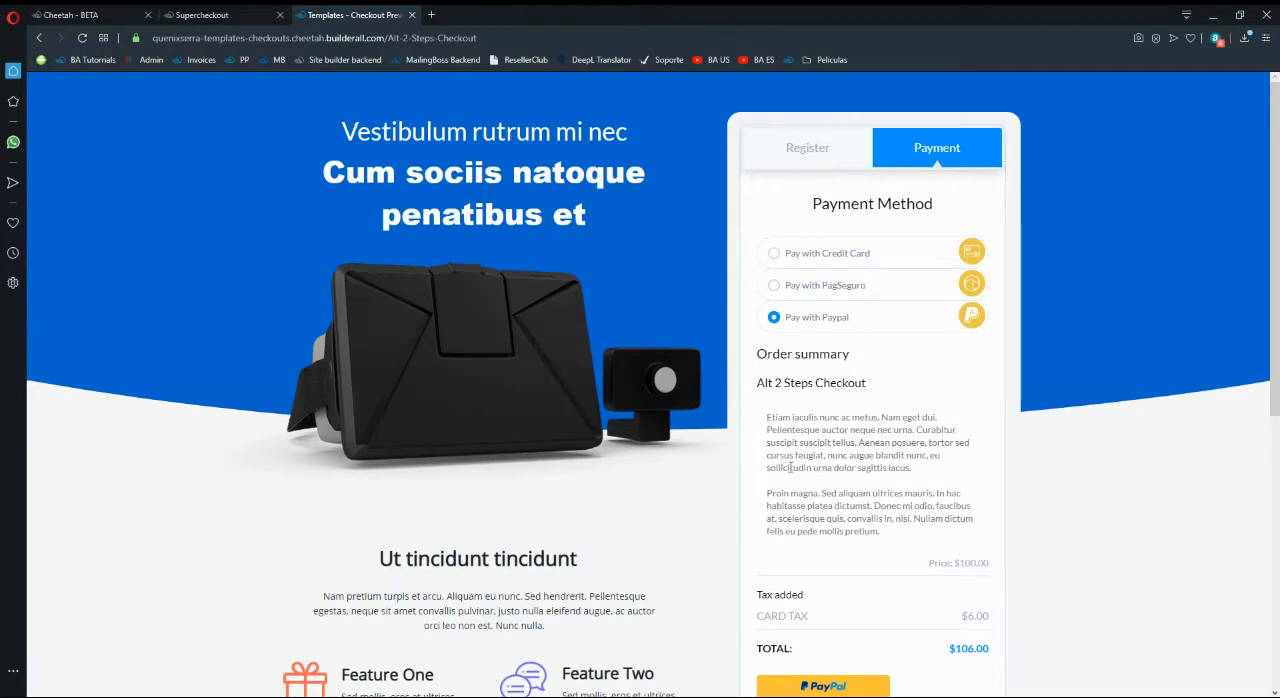
left_click(411, 15)
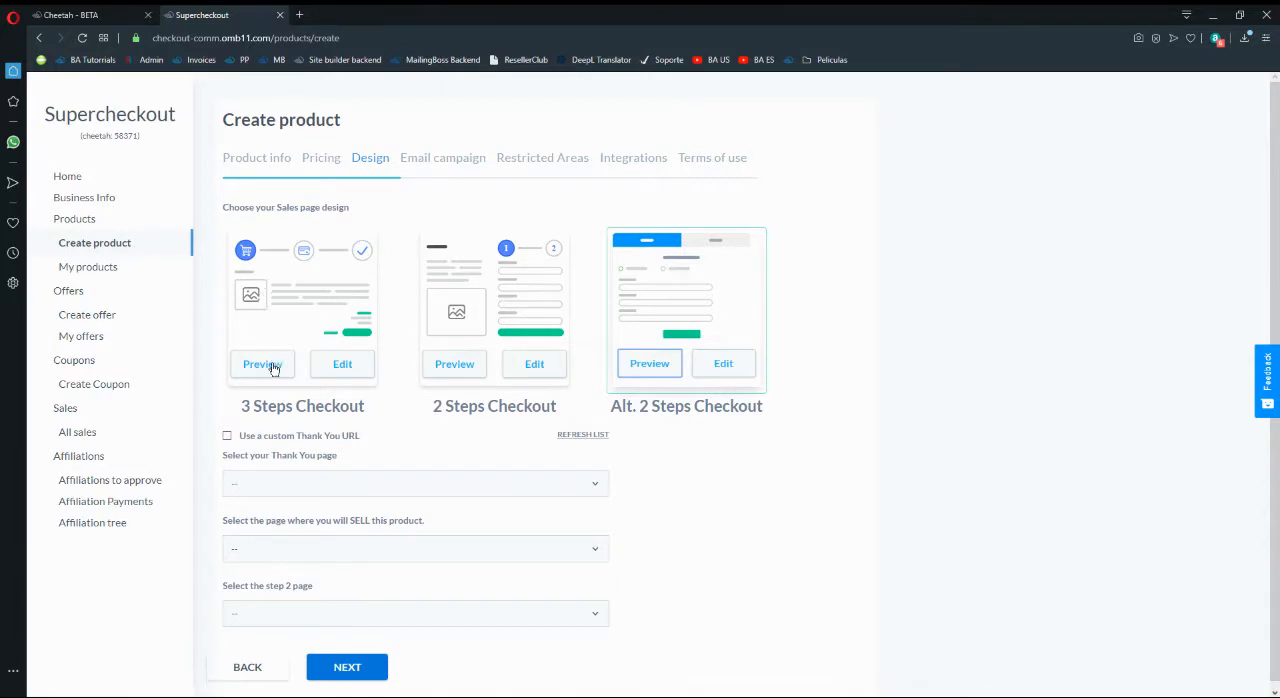
- Choose the 3 Steps Checkout design, with Thank-You as the thank you page and Course - 1 as the page selling the product
left_click(276, 322)
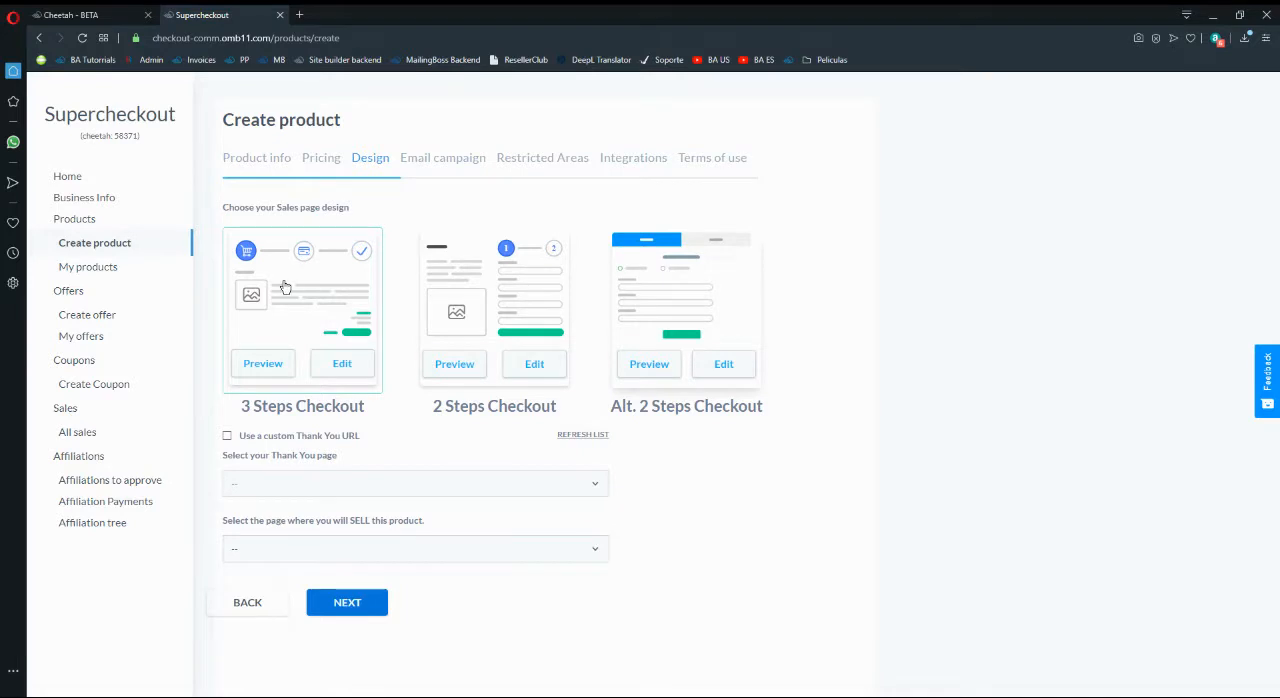
left_click(351, 489)
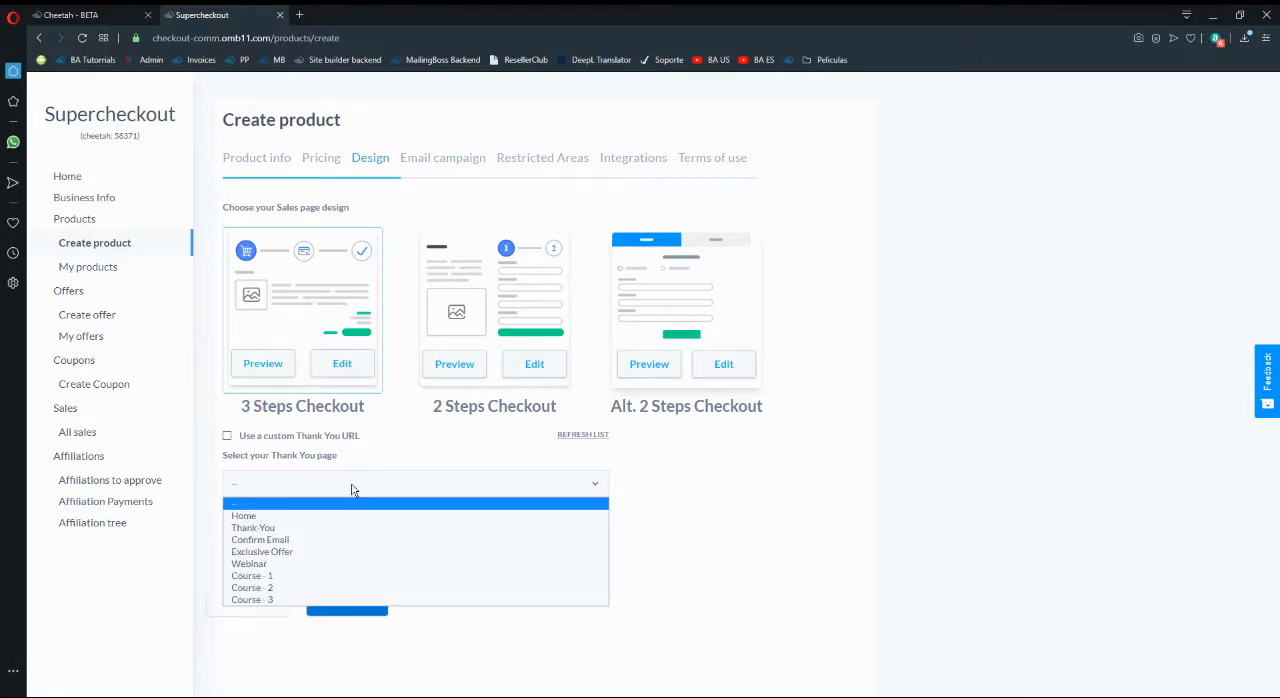
left_click(282, 528)
left_click(284, 487)
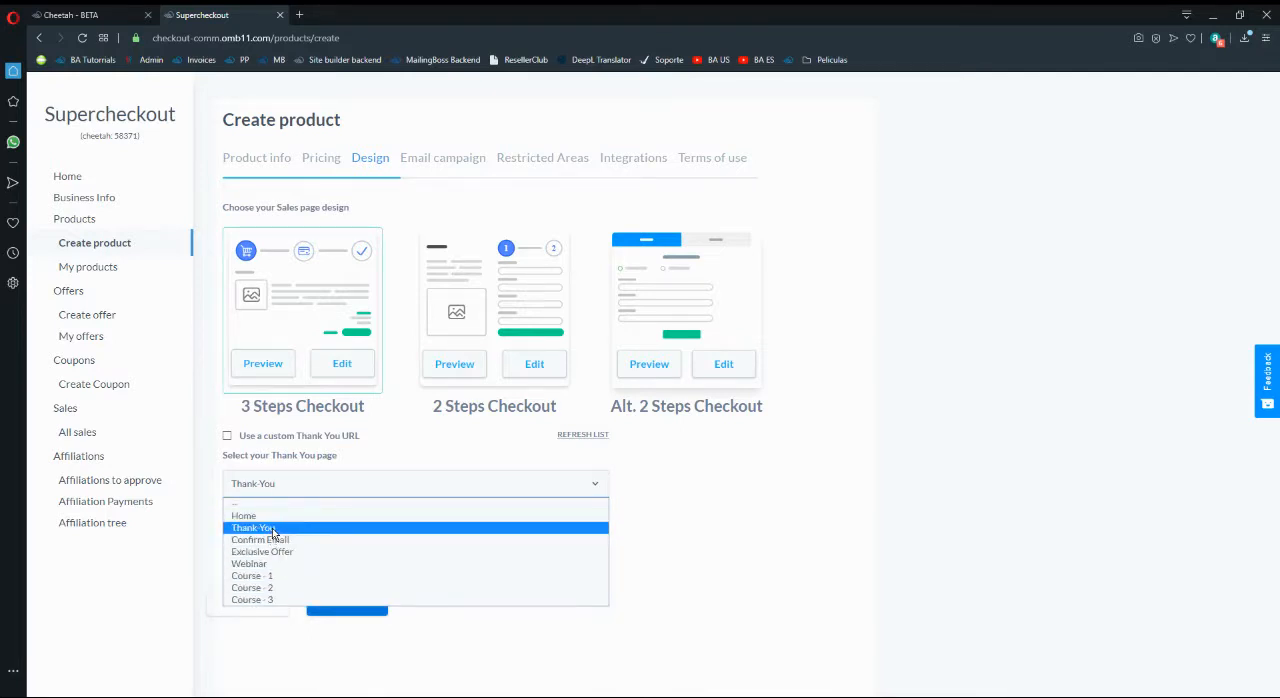
left_click(272, 528)
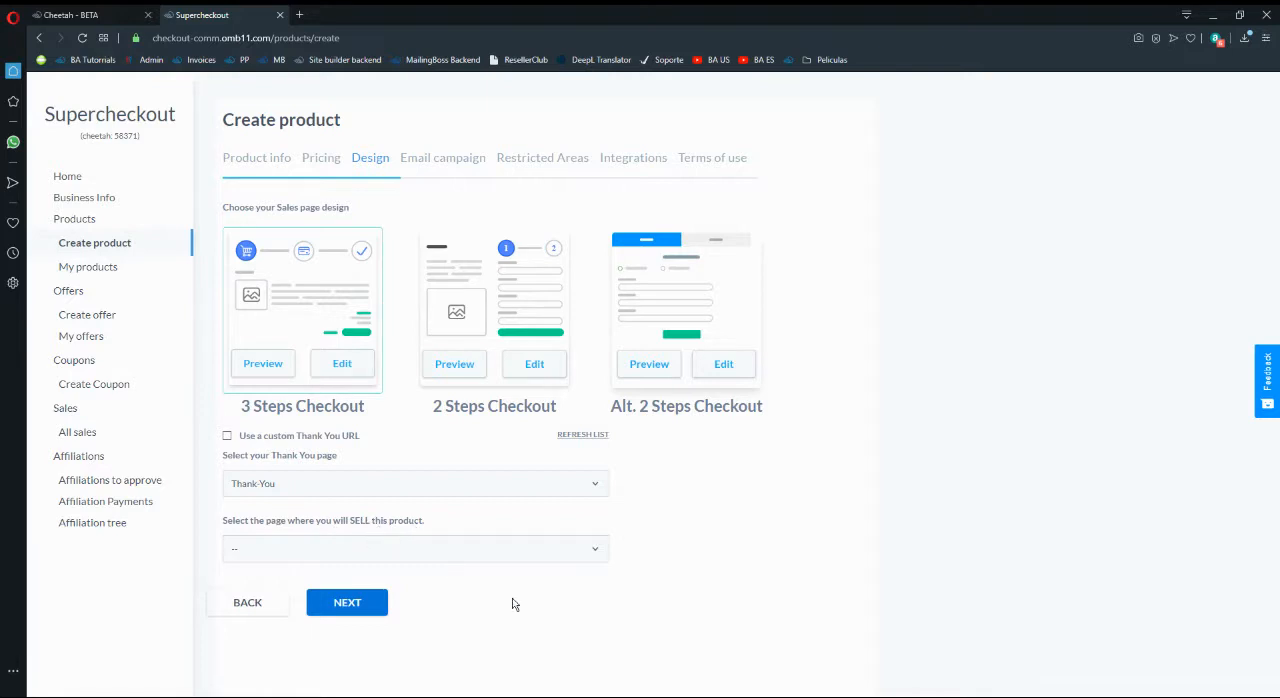
left_click(381, 557)
left_click(285, 641)
- Compare the step 2 page setting under the 2 Steps and Alt. 2 Steps Checkout designs, and return to the 3 Steps Checkout design
left_click(474, 359)
left_click(413, 15)
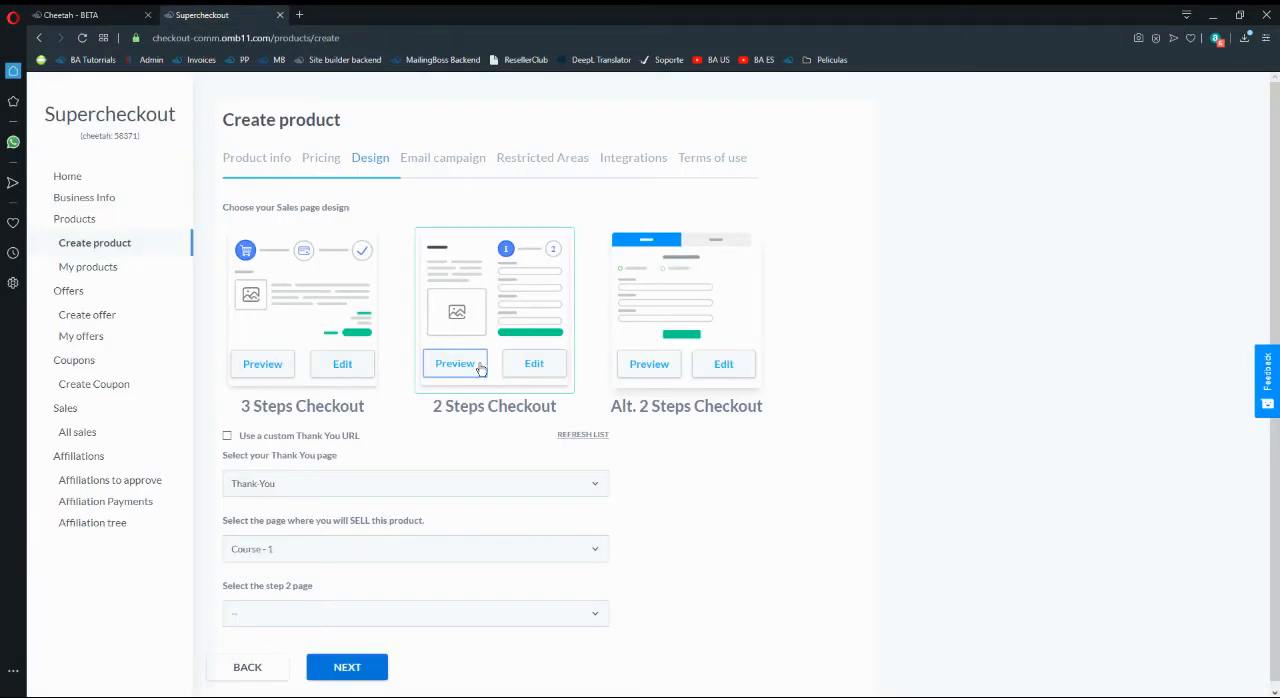
scroll(580, 520, "down", 1)
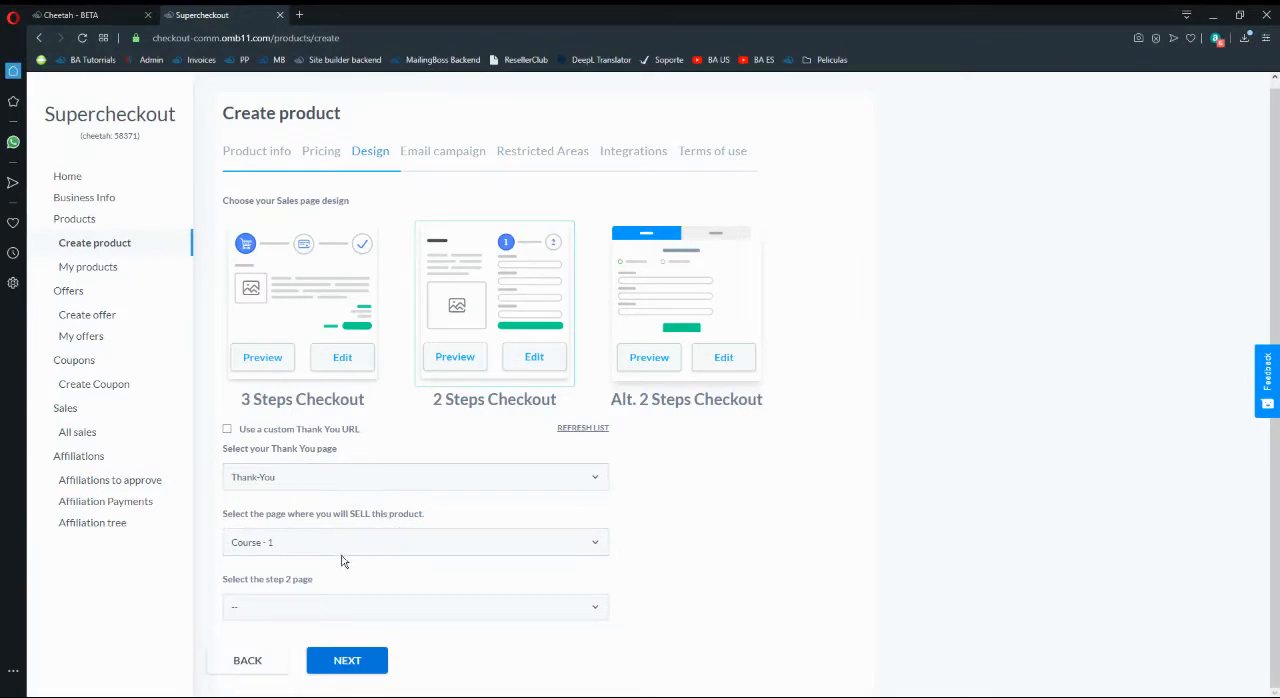
left_click(302, 607)
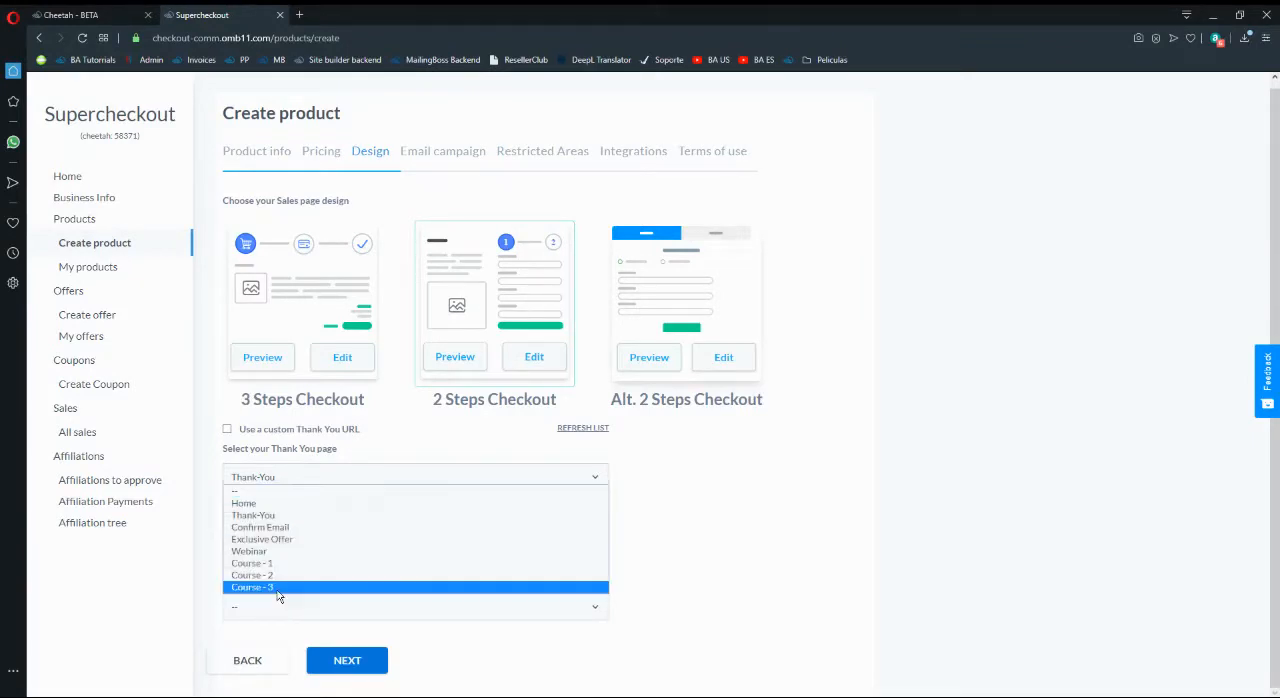
left_click(666, 562)
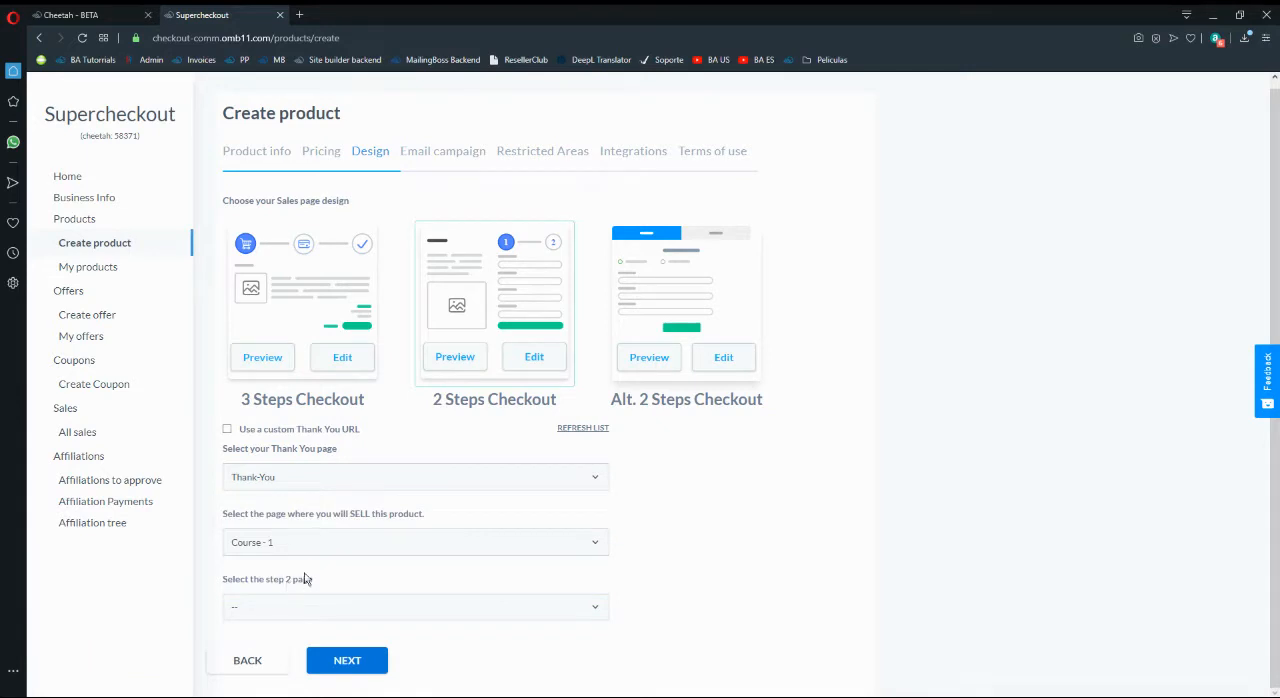
left_click(318, 607)
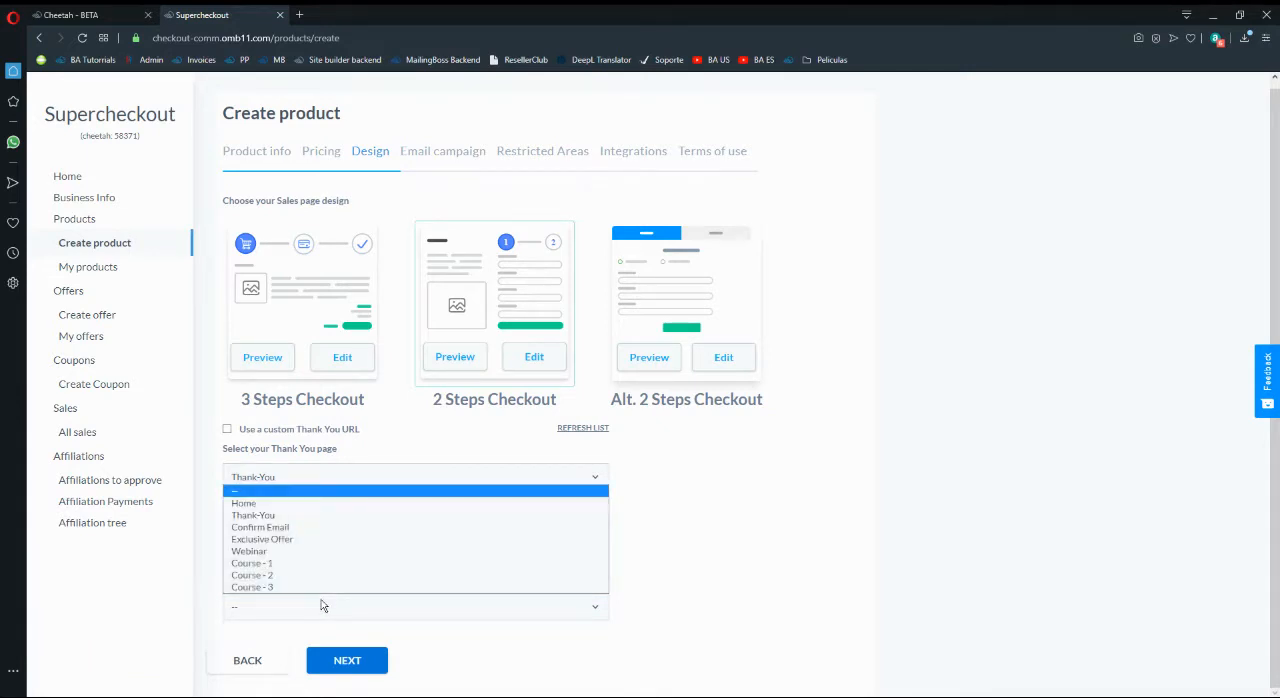
left_click(763, 552)
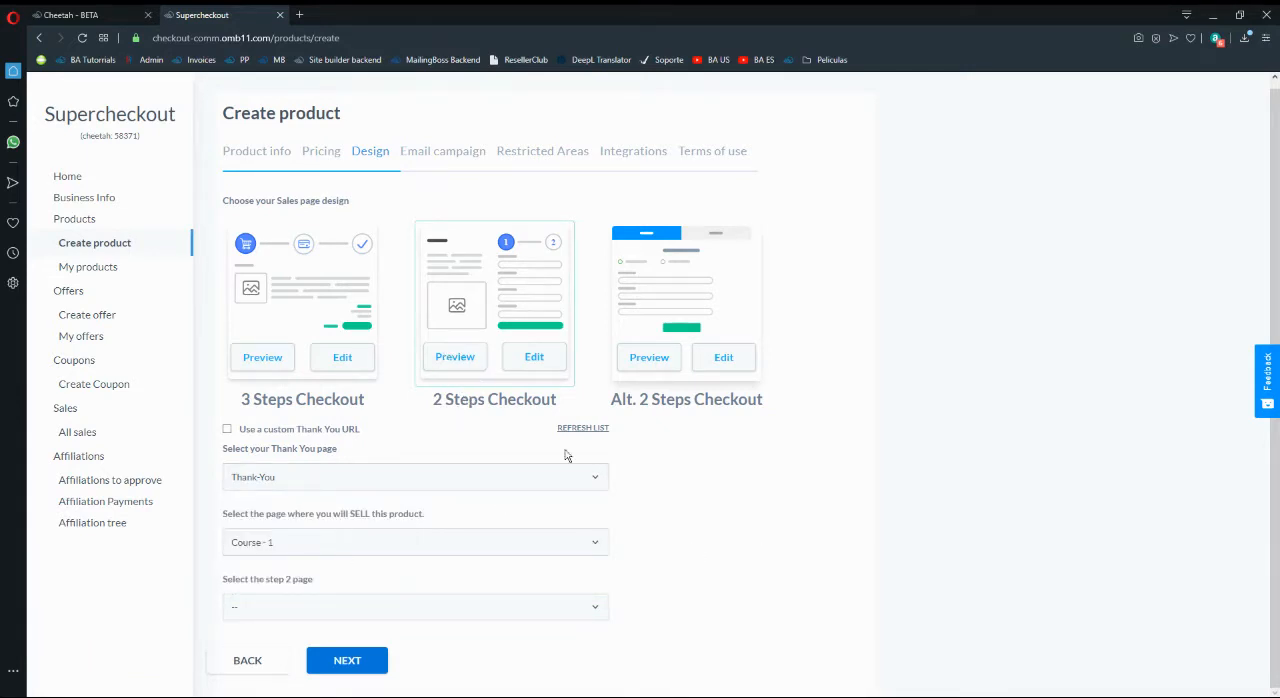
left_click(664, 298)
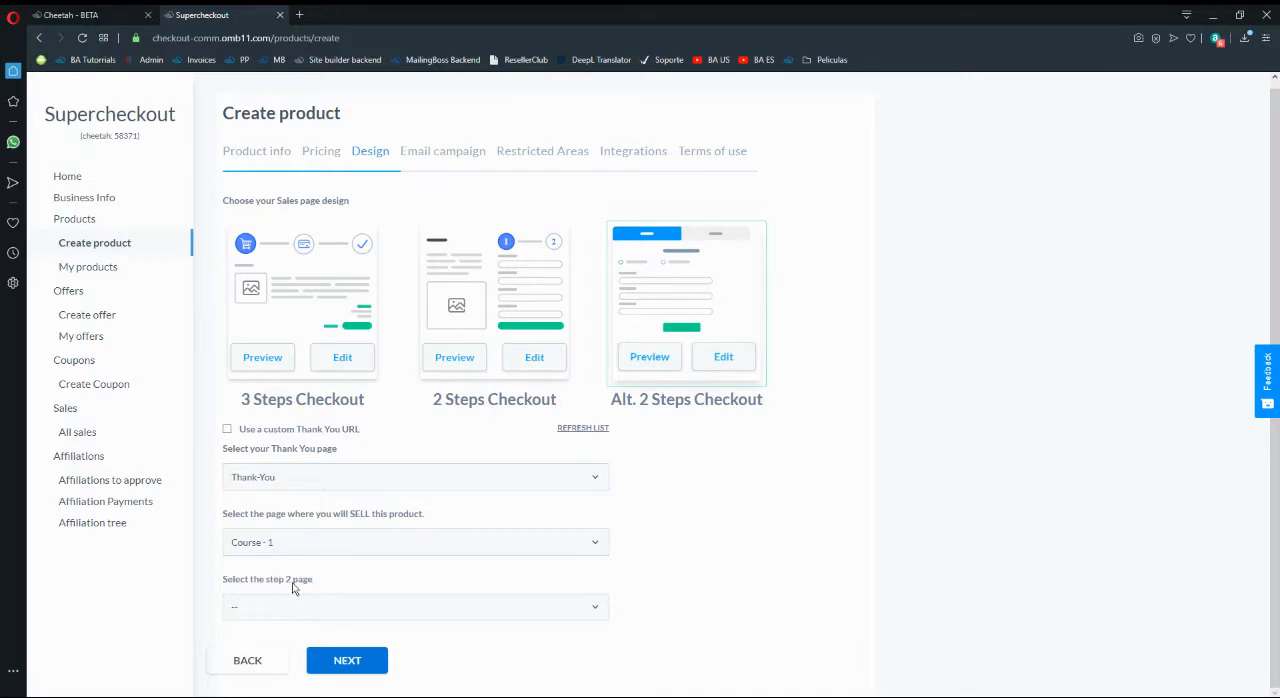
left_click(341, 312)
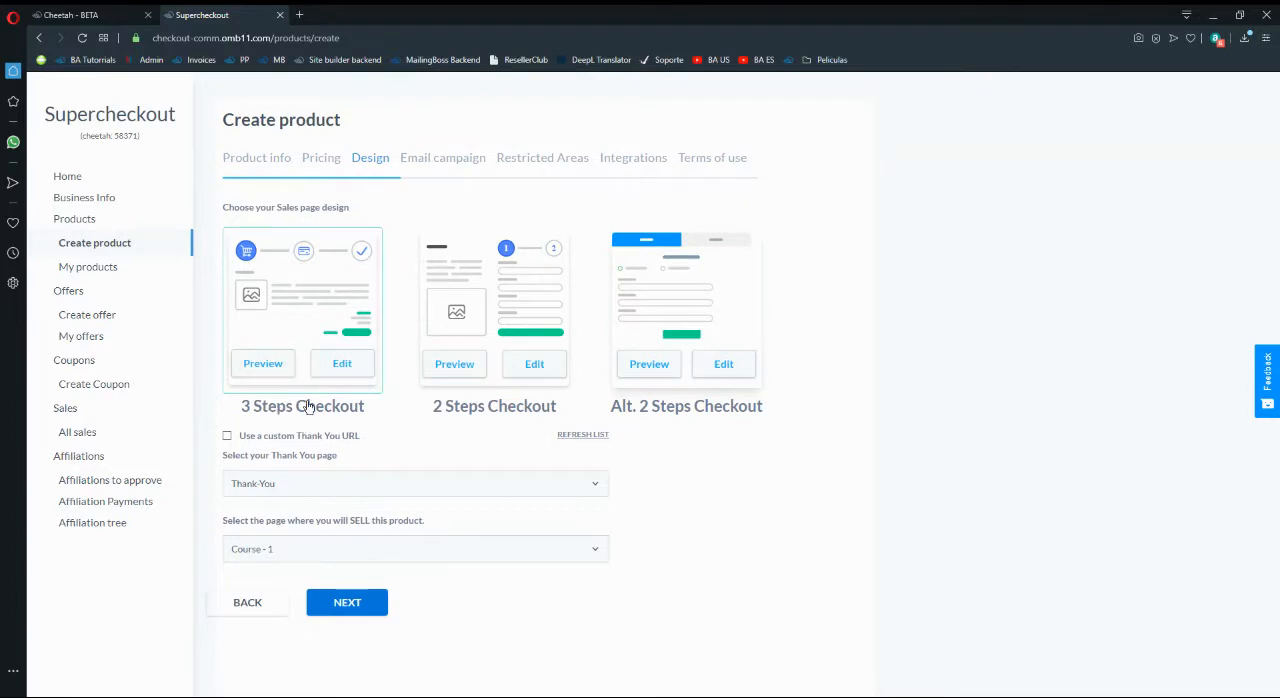
- Open the 3 Steps Checkout design customization, examine the Product and Step/Price/Button settings, and cancel without saving
left_click(338, 367)
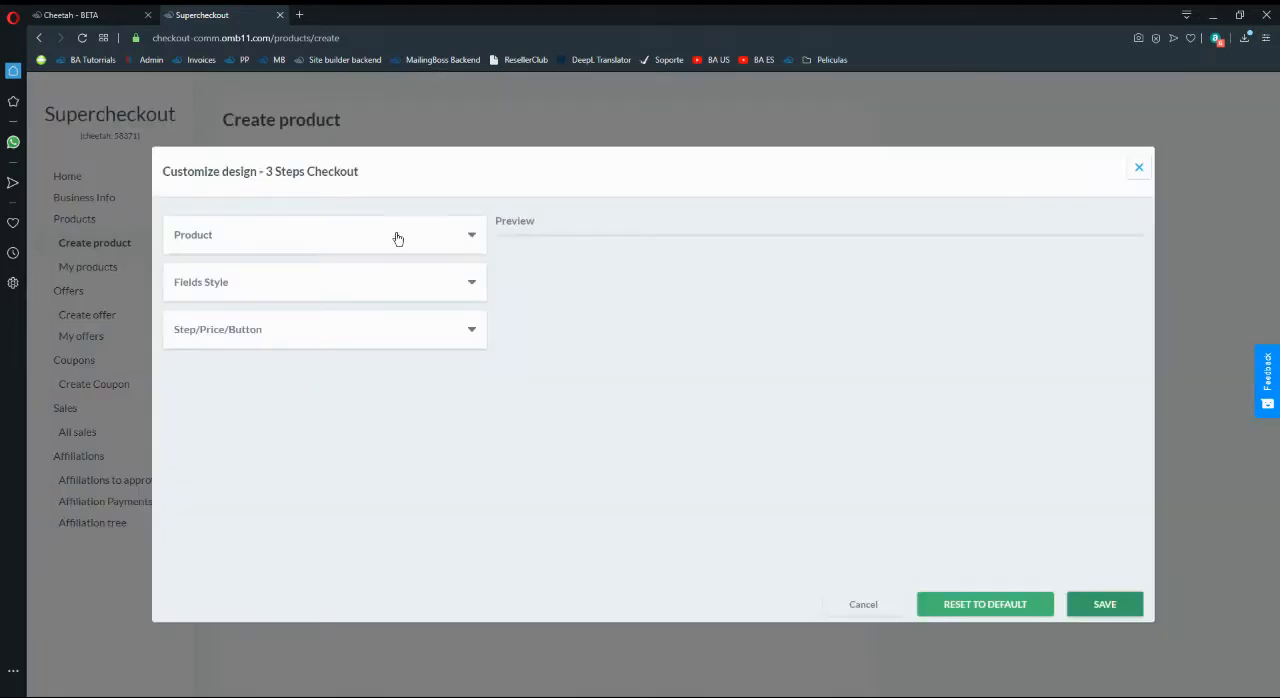
left_click(348, 280)
left_click(422, 248)
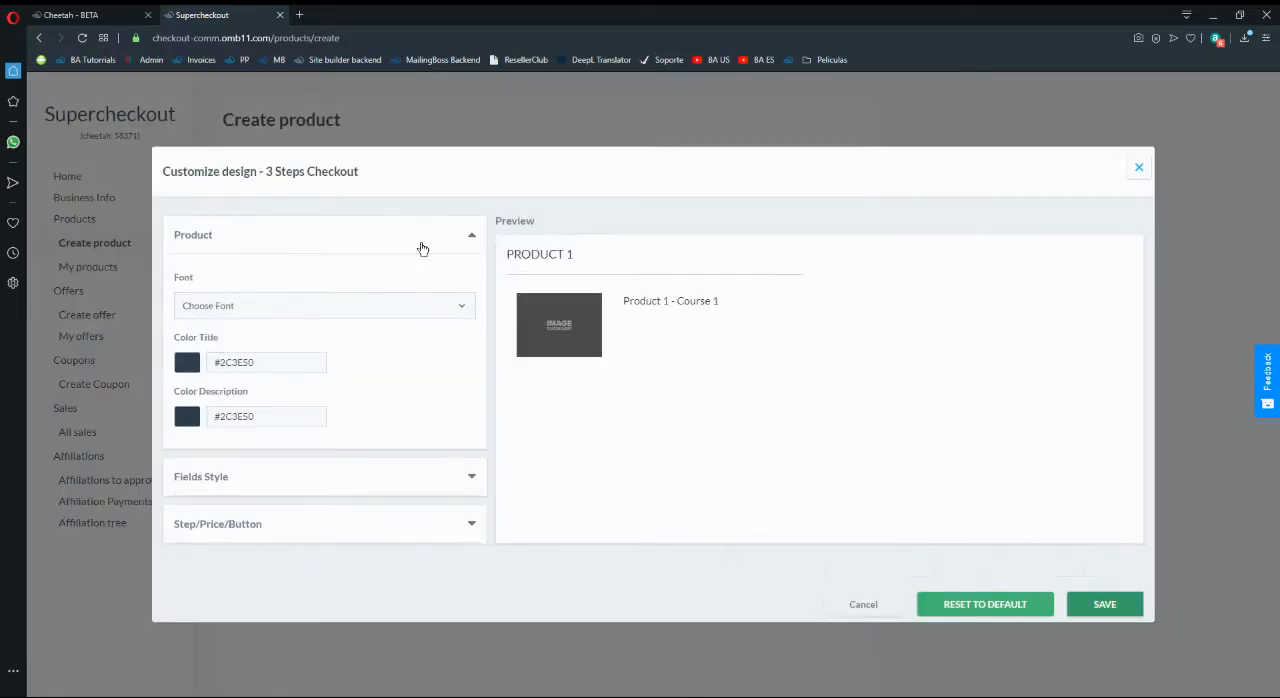
left_click(368, 524)
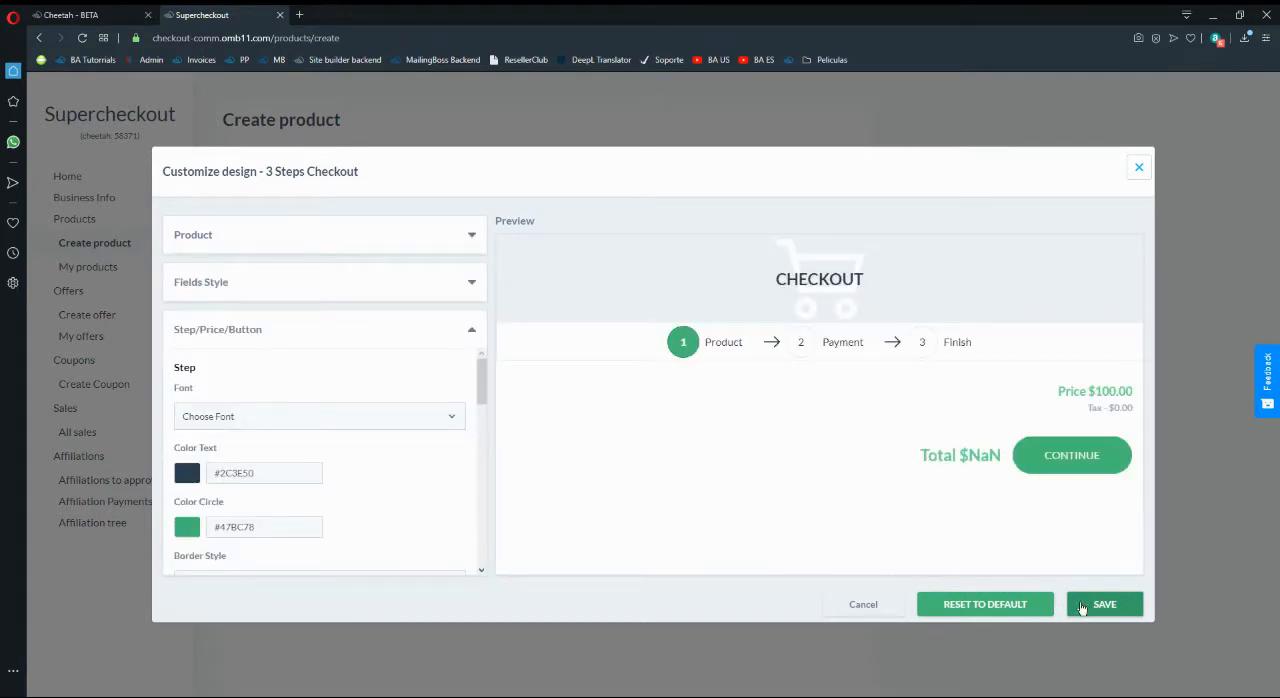
left_click(864, 604)
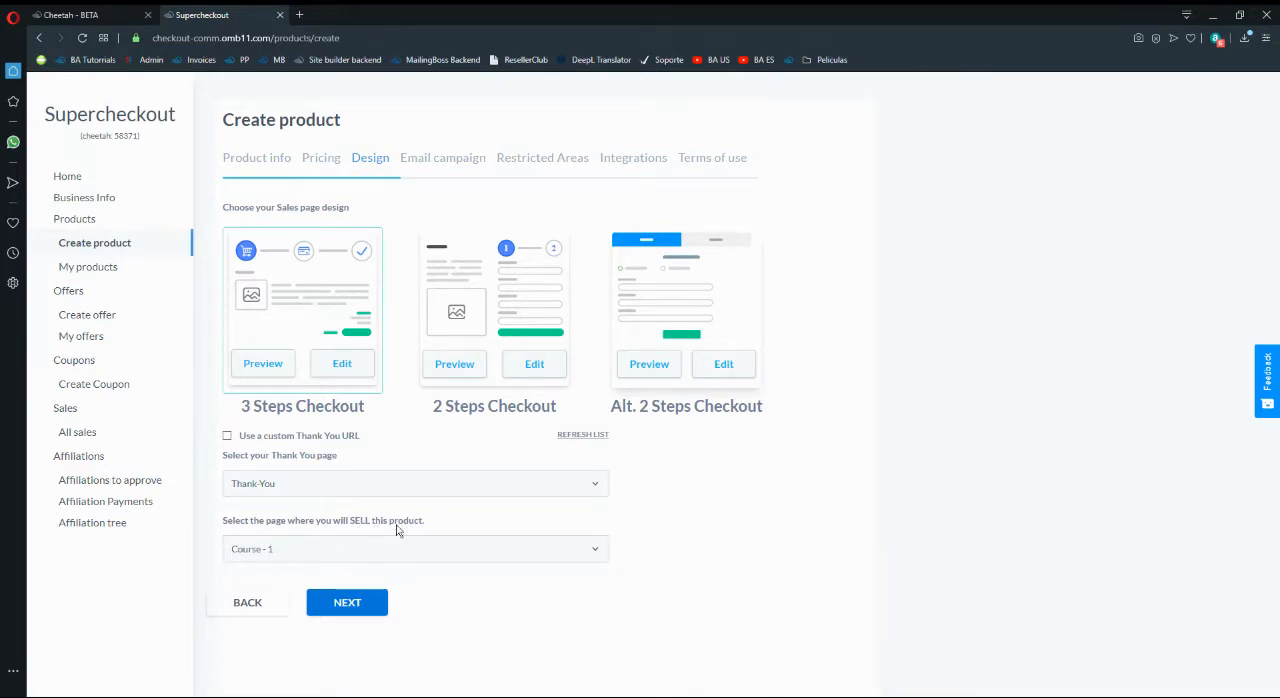
- View the email campaign settings, go back to the design options, and preview the 3 Steps Checkout template
left_click(360, 610)
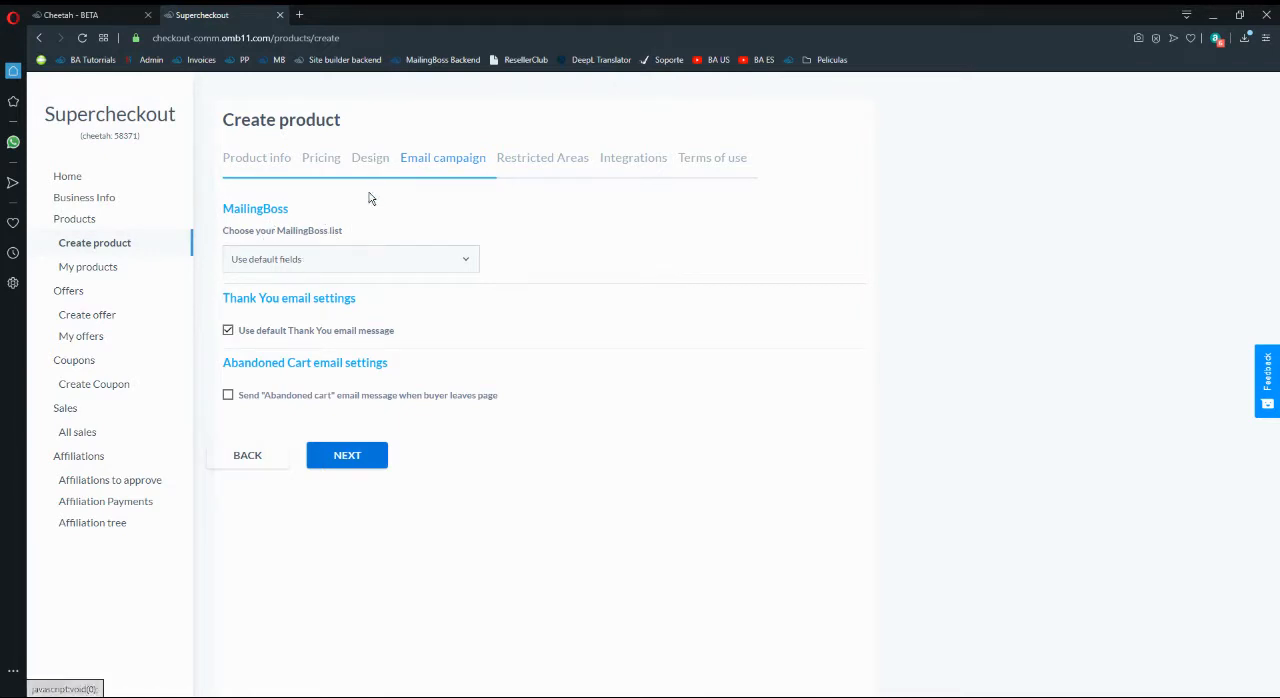
left_click(275, 458)
left_click(268, 368)
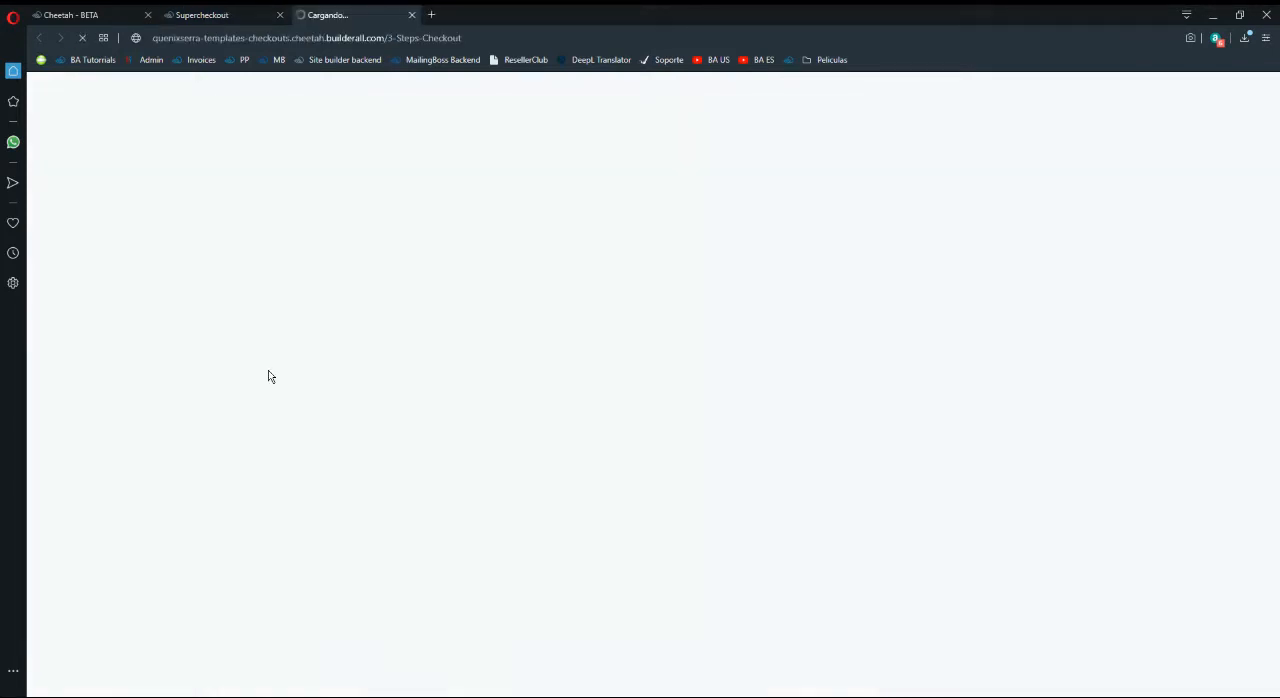
scroll(630, 336, "down", 1)
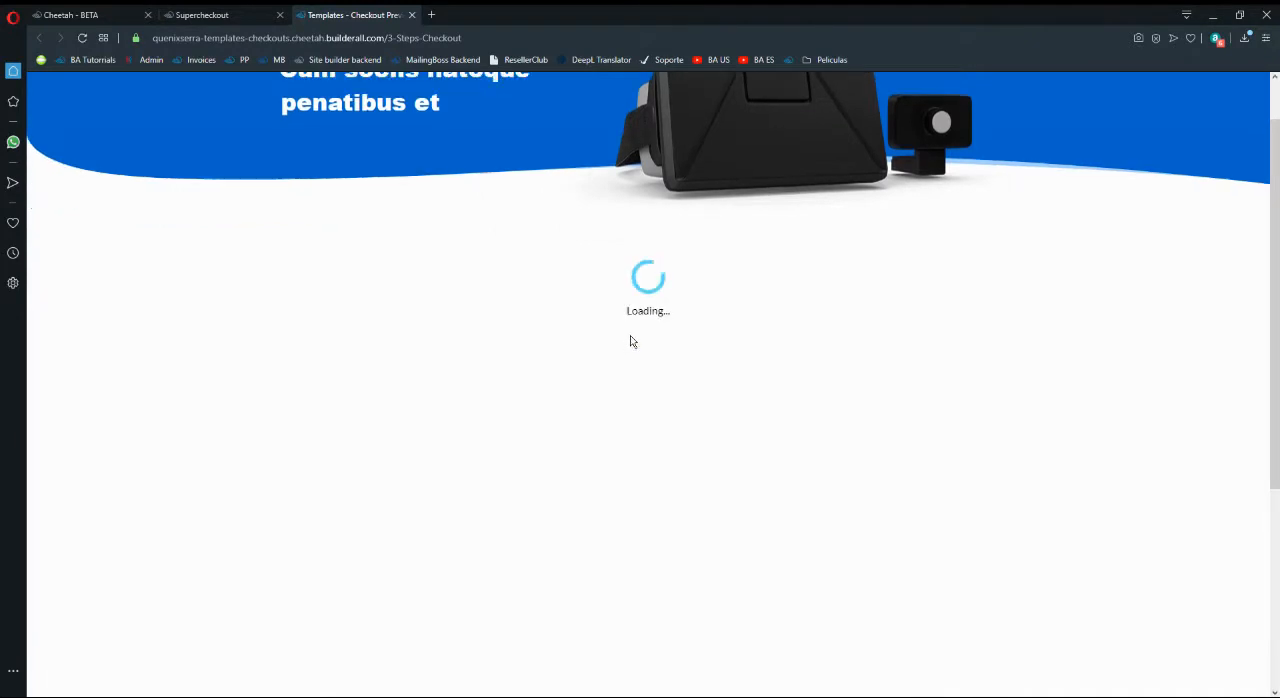
scroll(826, 518, "down", 2)
- Advance the 3 Steps Checkout preview to its Payment step and examine the buyer's name and email fields
left_click(918, 568)
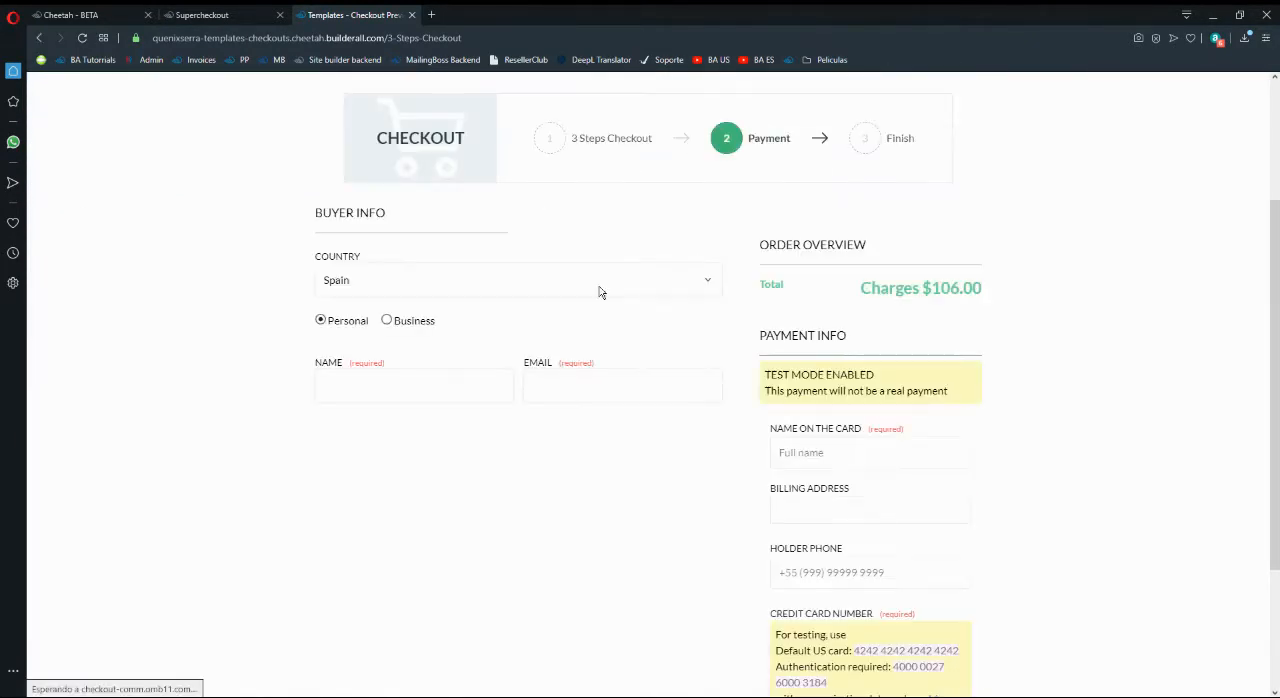
left_click(376, 385)
left_click(583, 393)
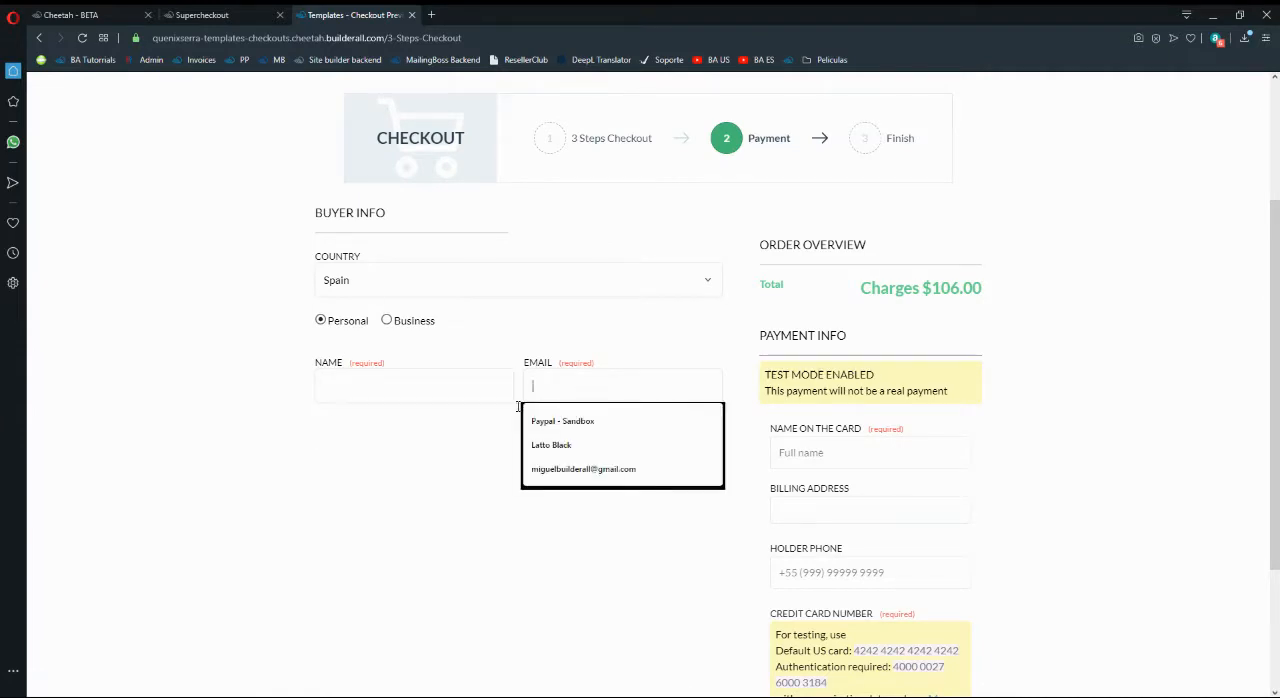
left_click(436, 434)
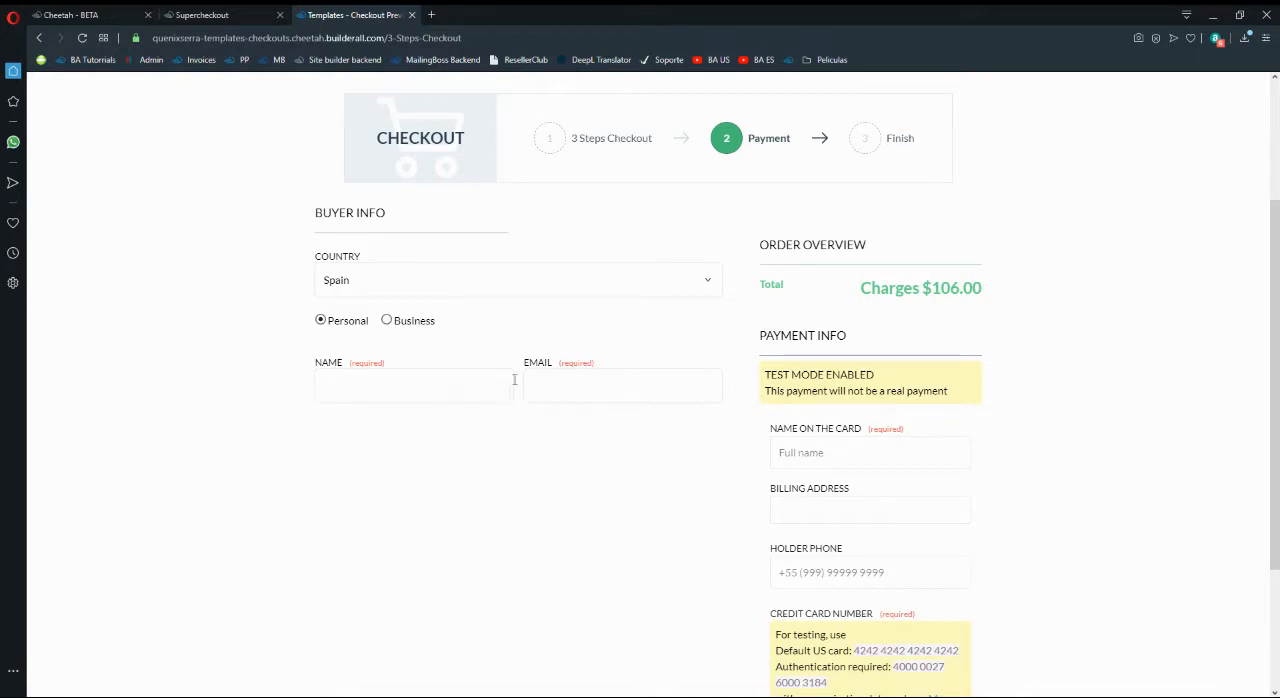
- Return to the product being created, continue to the email campaign settings, and choose E-mail Marketing as the MailingBoss list
left_click(200, 15)
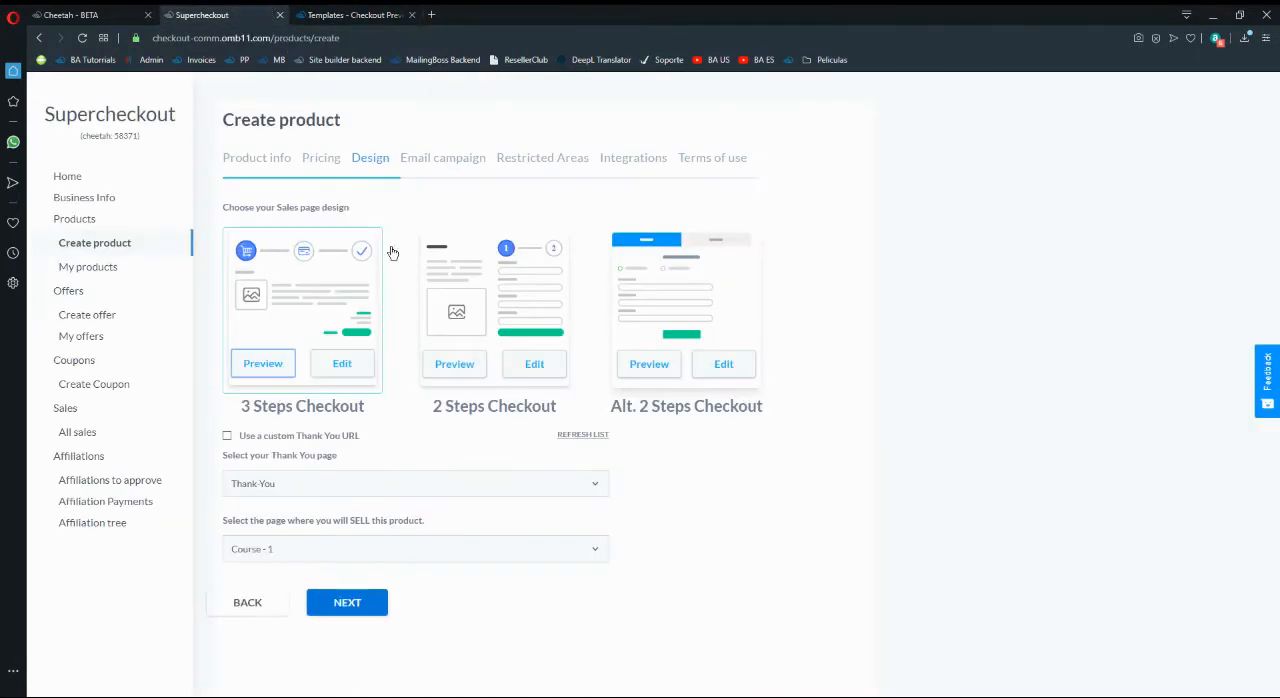
left_click(380, 607)
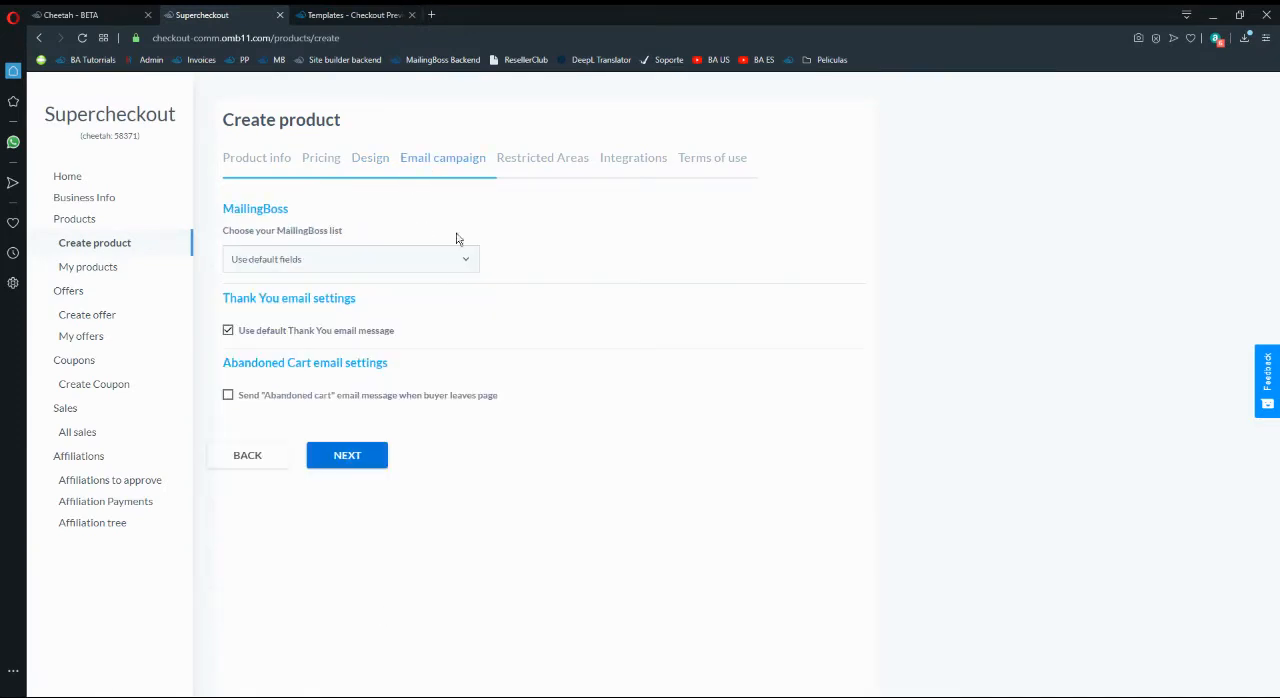
left_click(434, 259)
scroll(400, 450, "down", 2)
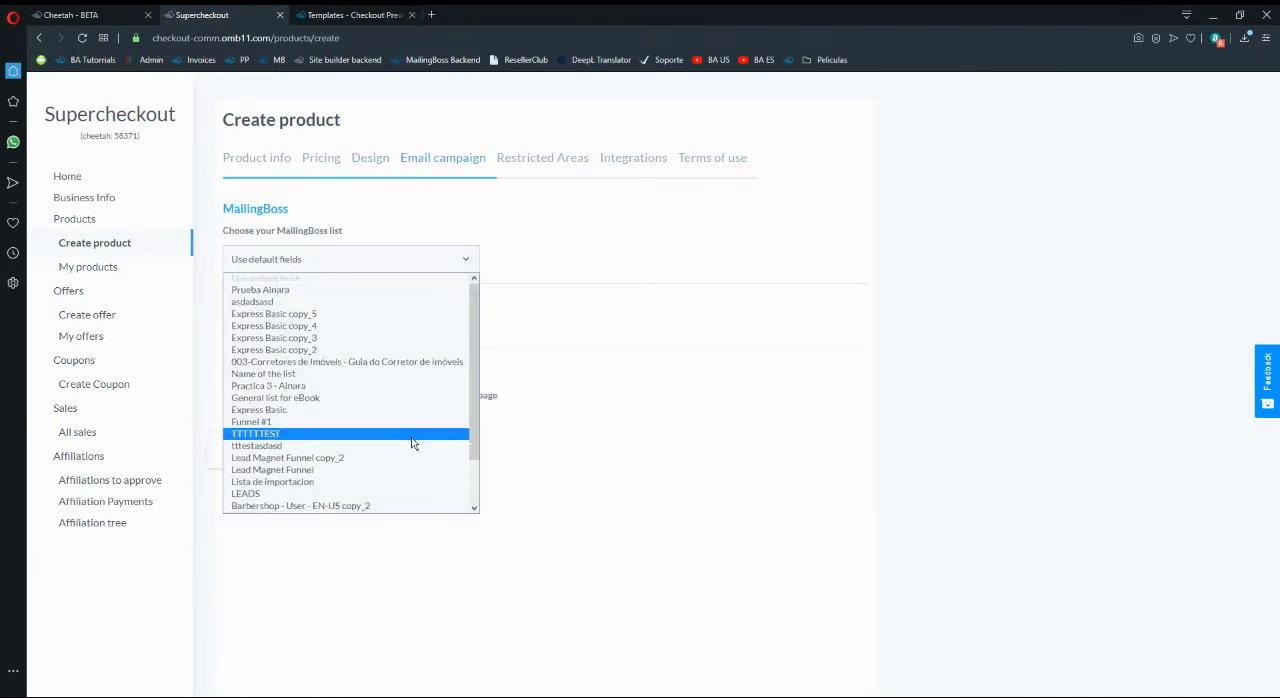
scroll(357, 477, "up", 2)
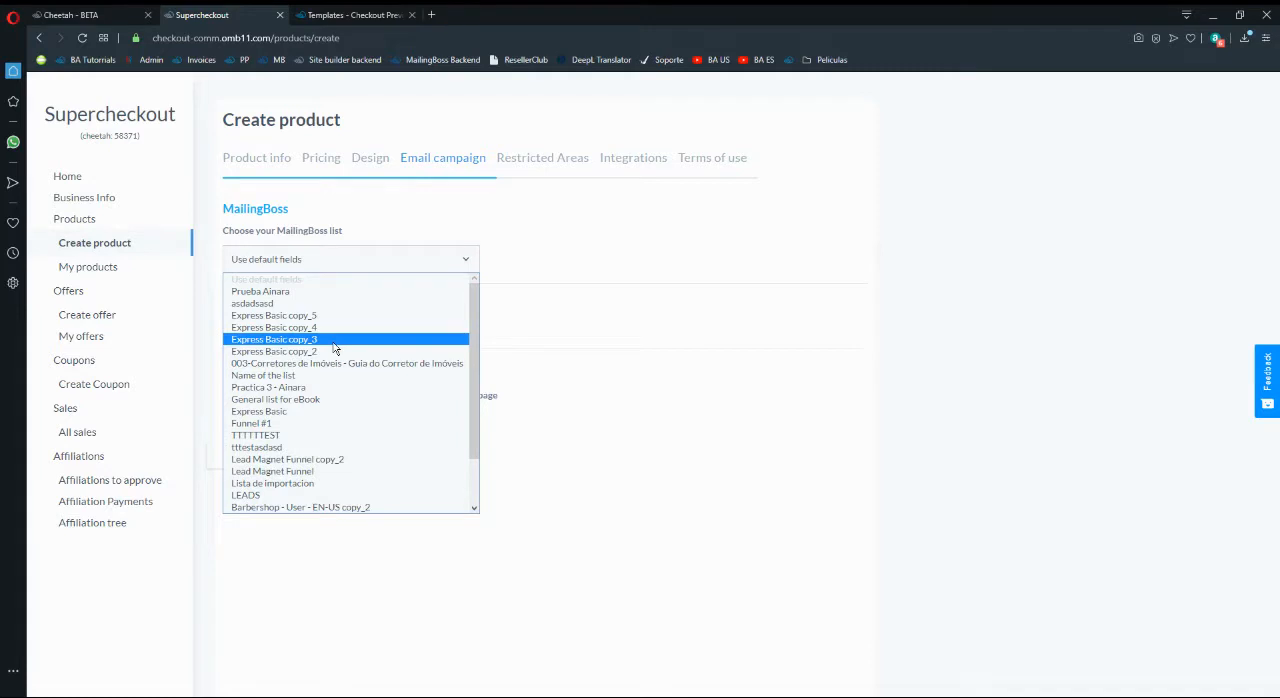
scroll(335, 348, "down", 2)
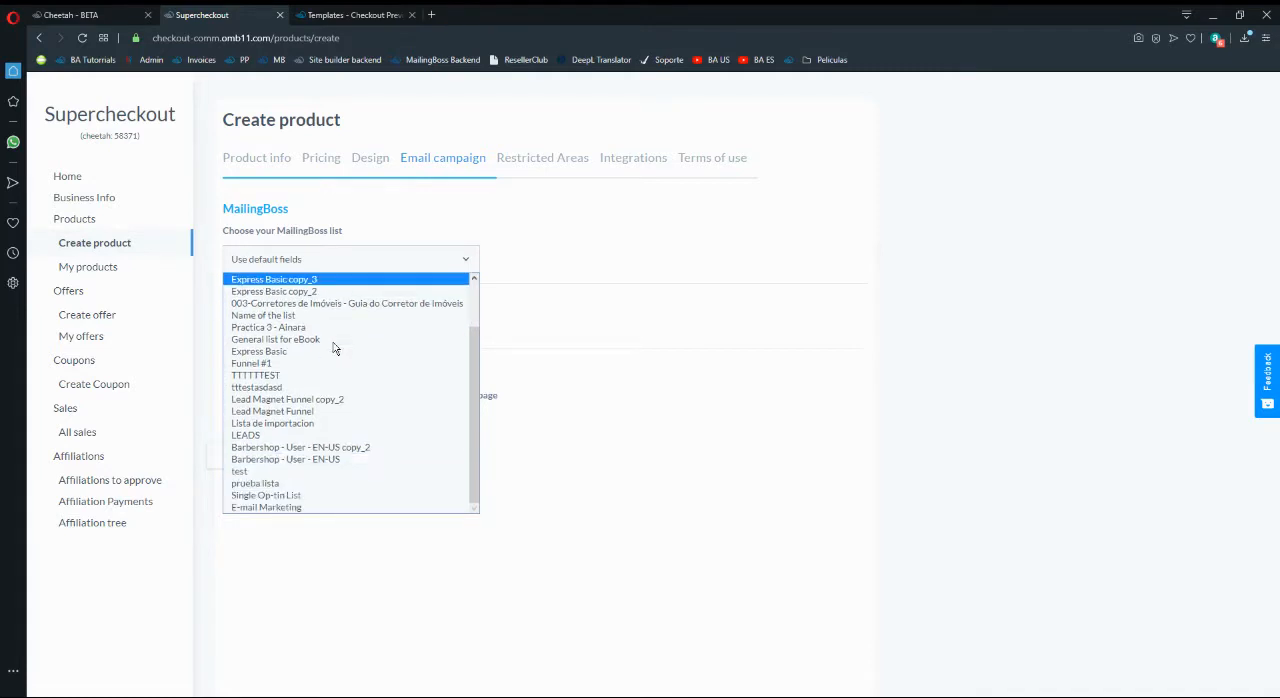
left_click(300, 507)
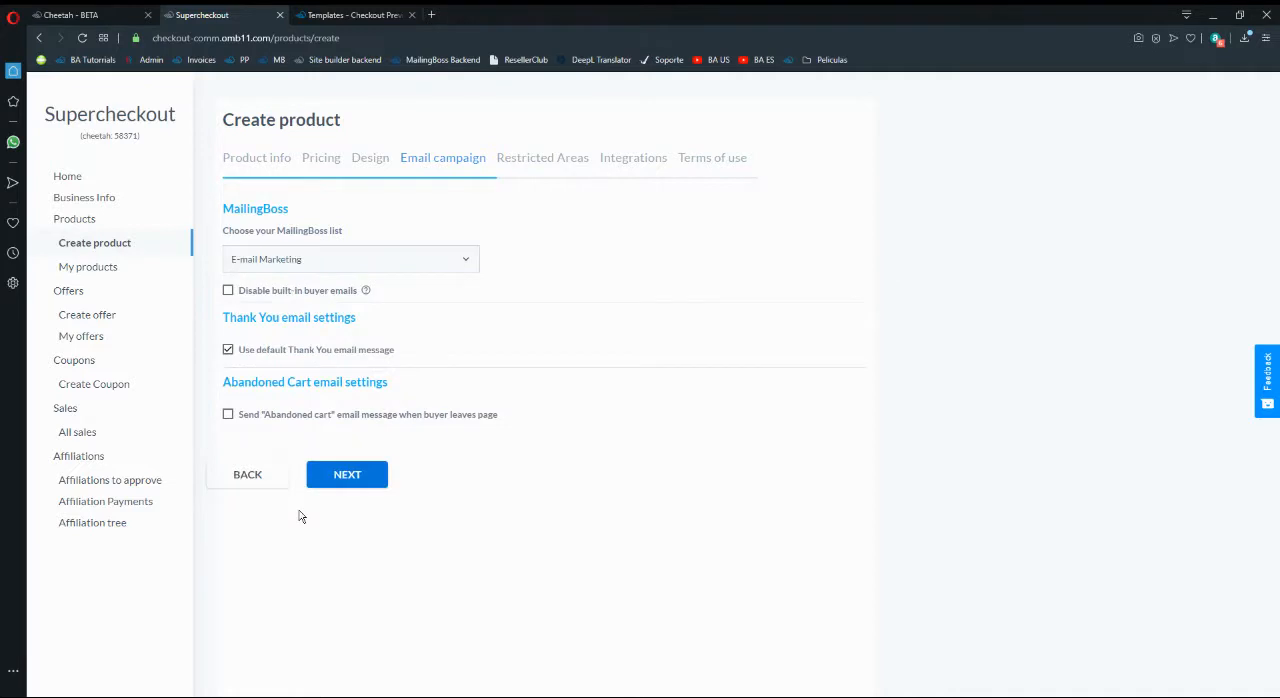
- Review the available MailingBoss lists again, keeping E-mail Marketing selected
left_click(300, 259)
scroll(340, 300, "up", 1)
scroll(350, 330, "down", 1)
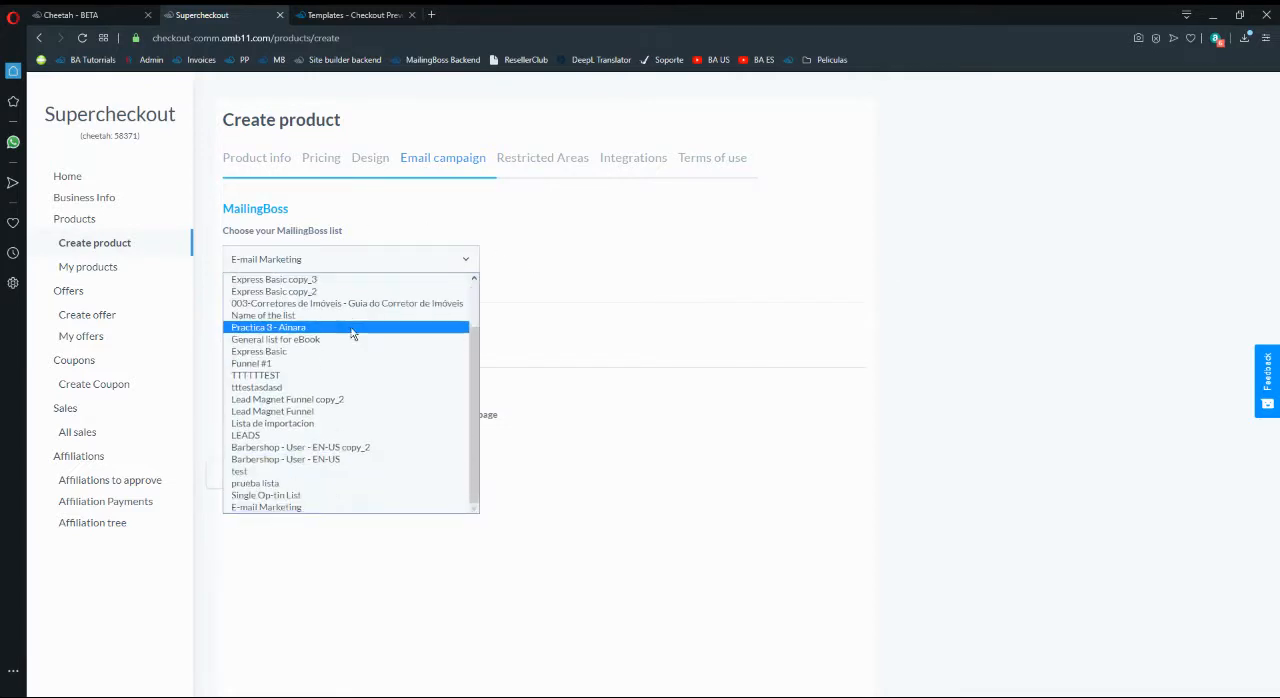
left_click(316, 507)
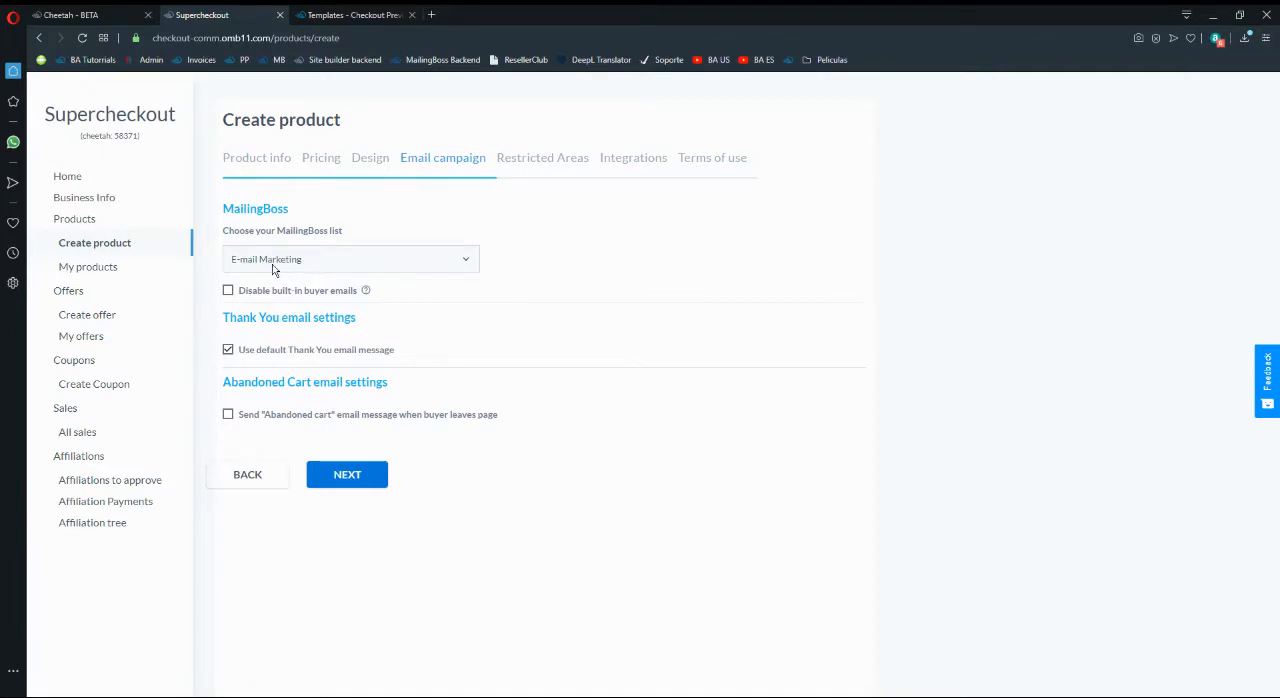
left_click(301, 260)
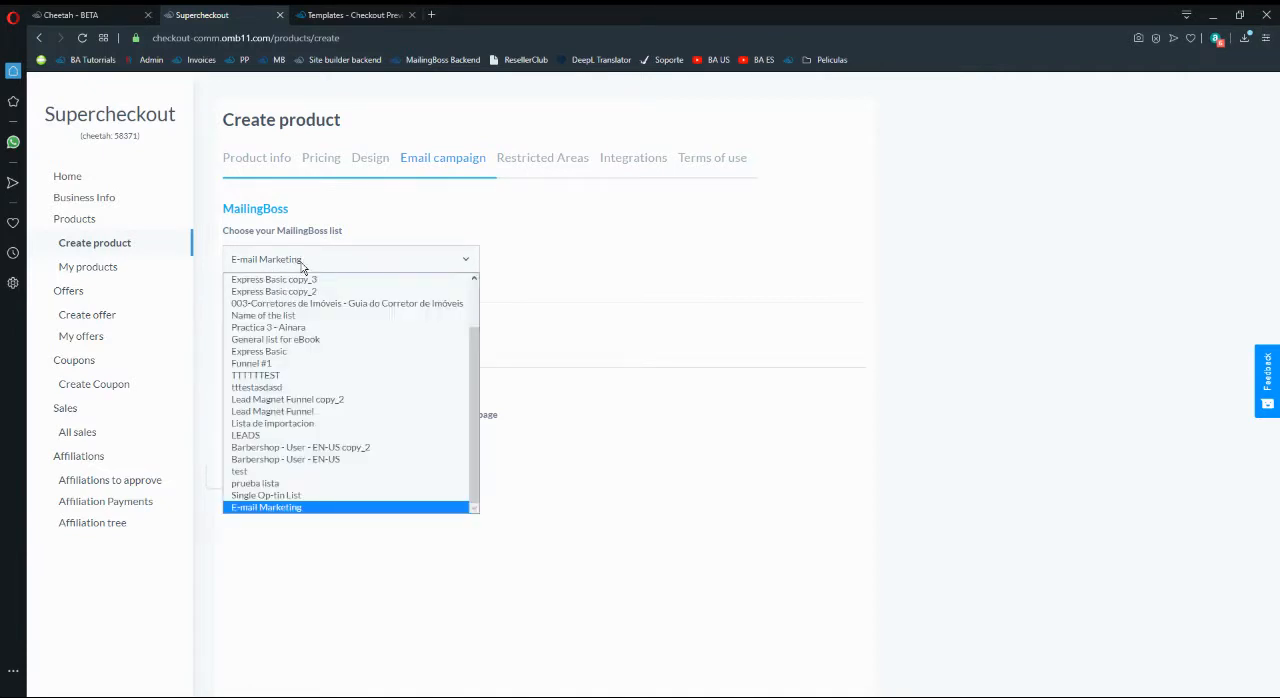
left_click(302, 264)
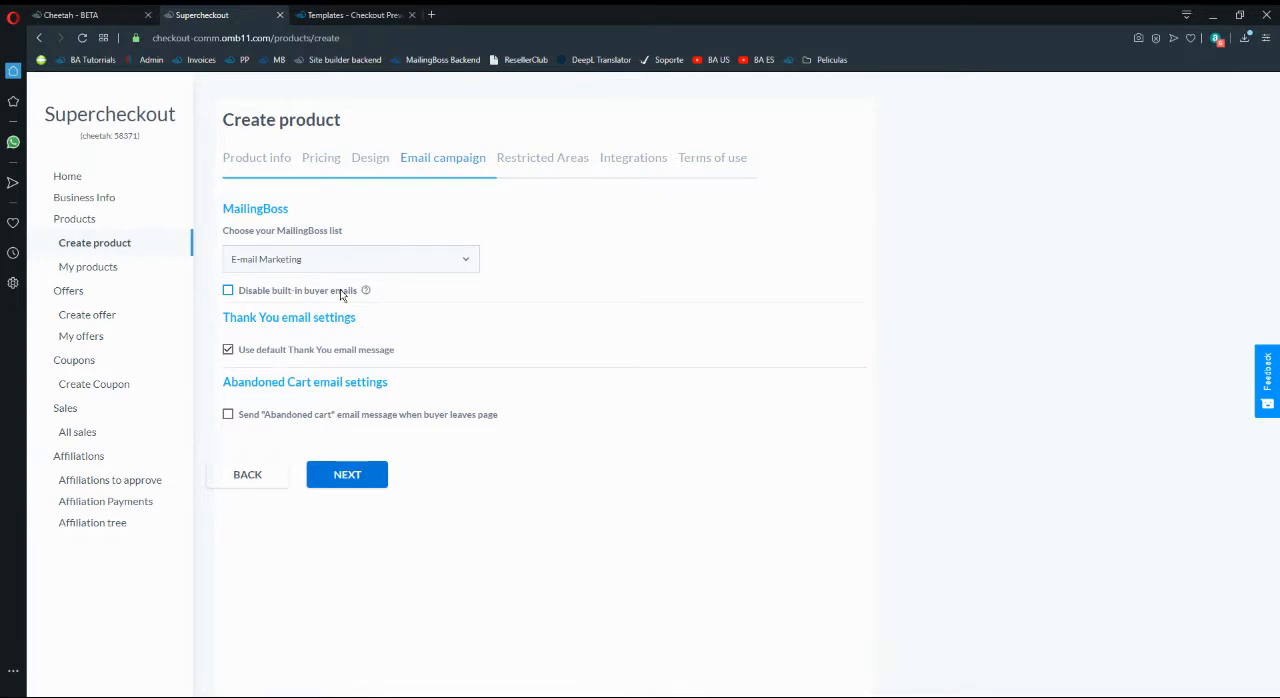
- Try the option that disables built-in buyer emails, and switch it back off
left_click(293, 297)
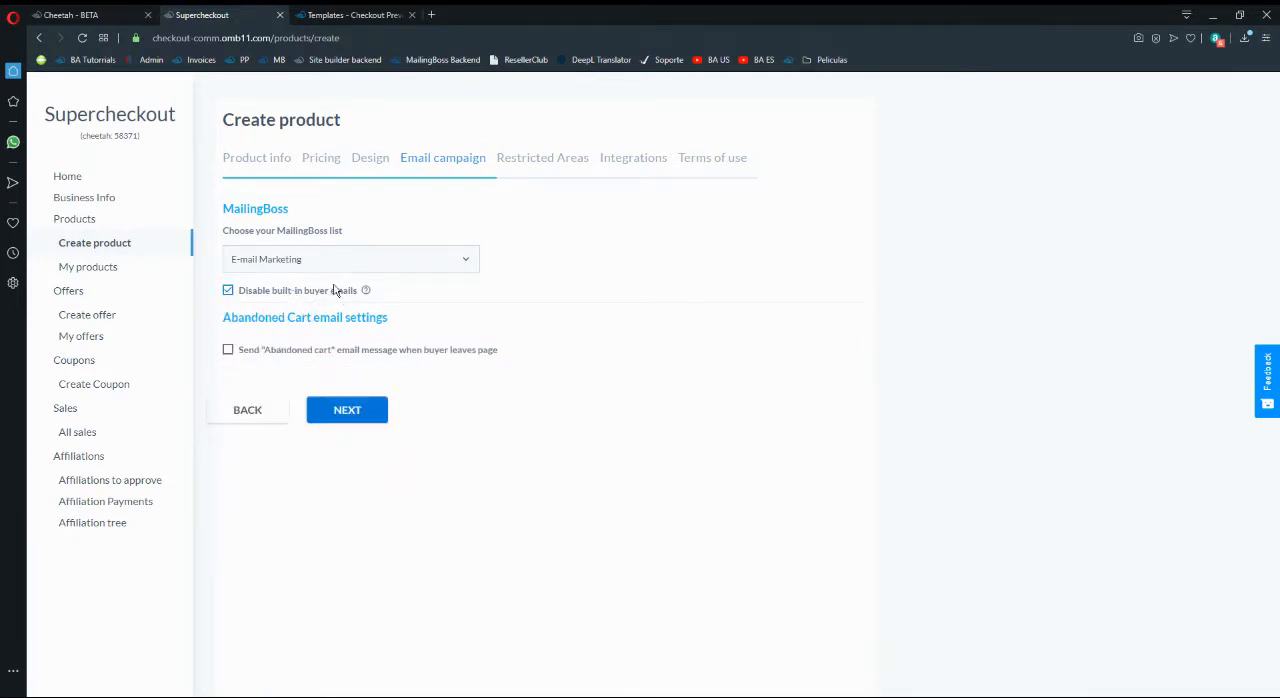
left_click(330, 293)
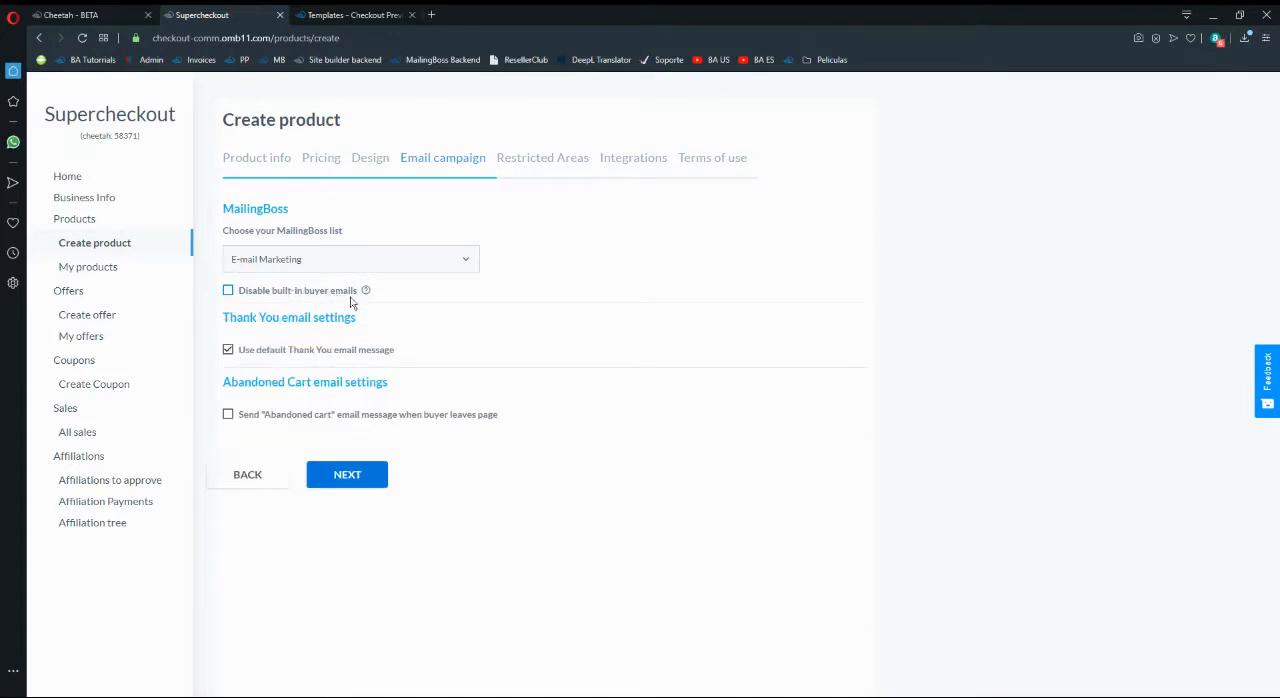
left_click(326, 297)
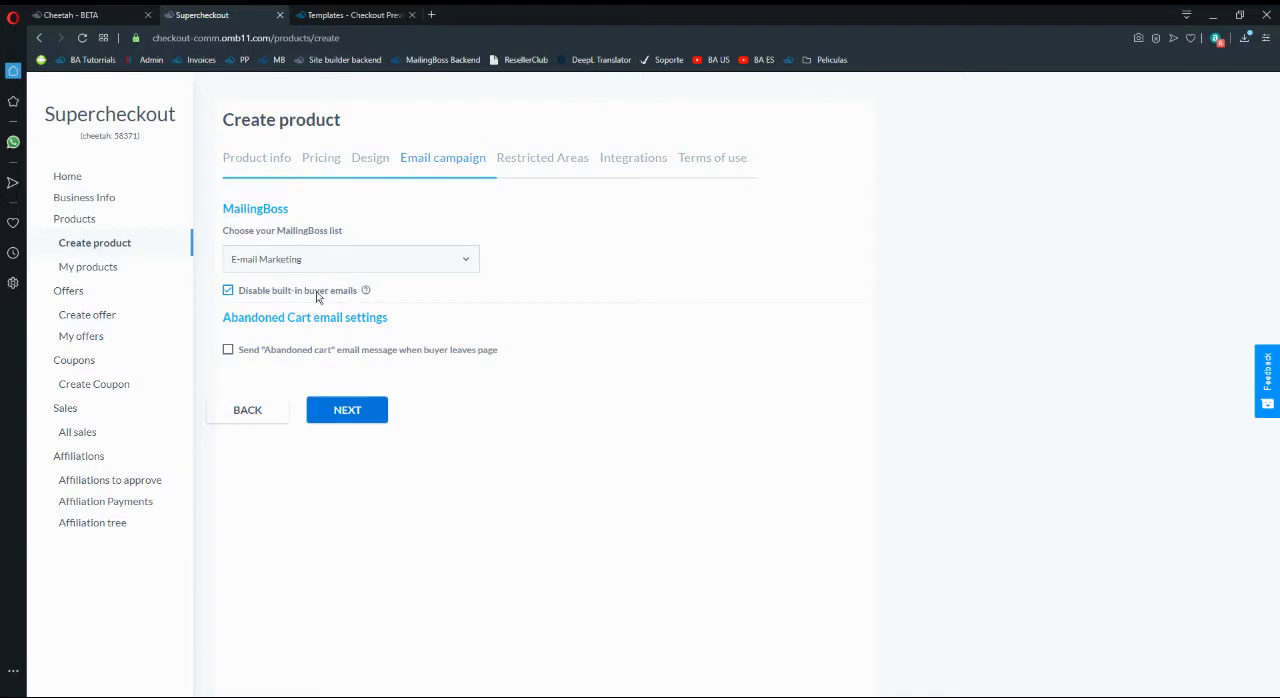
left_click(318, 298)
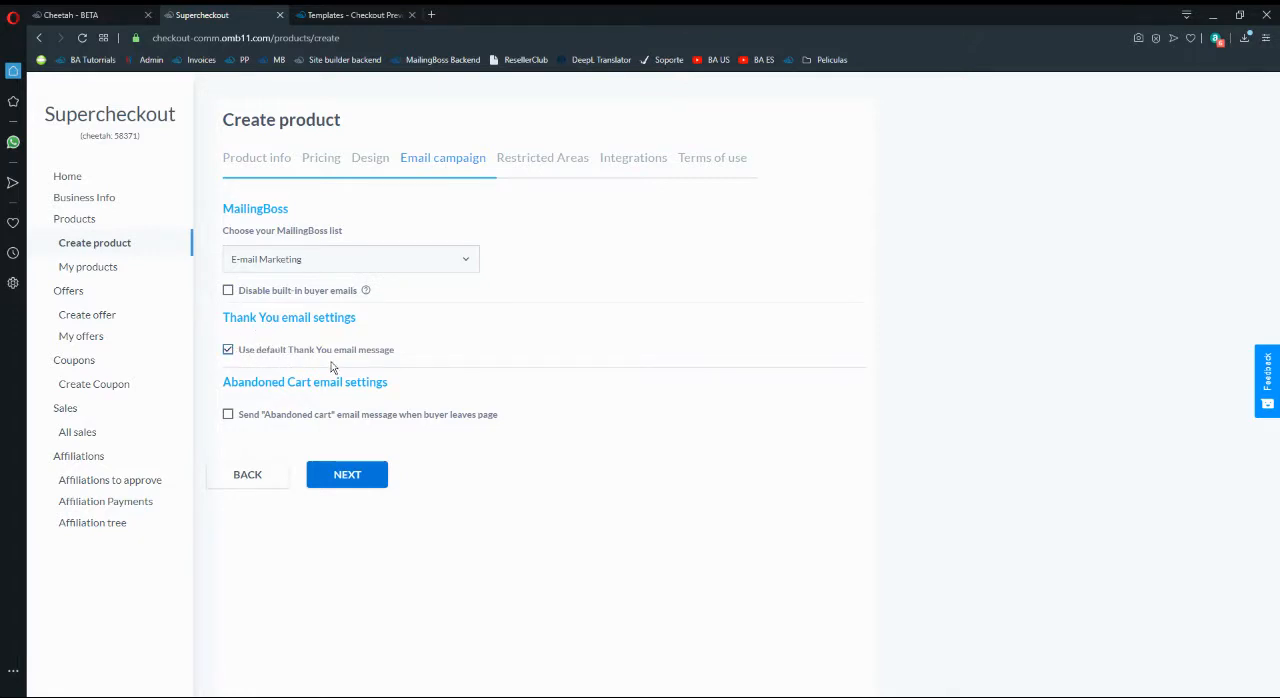
- Turn off the default Thank You email message, examine the custom subject, message editor and allowed tags, and restore the default message
left_click(268, 353)
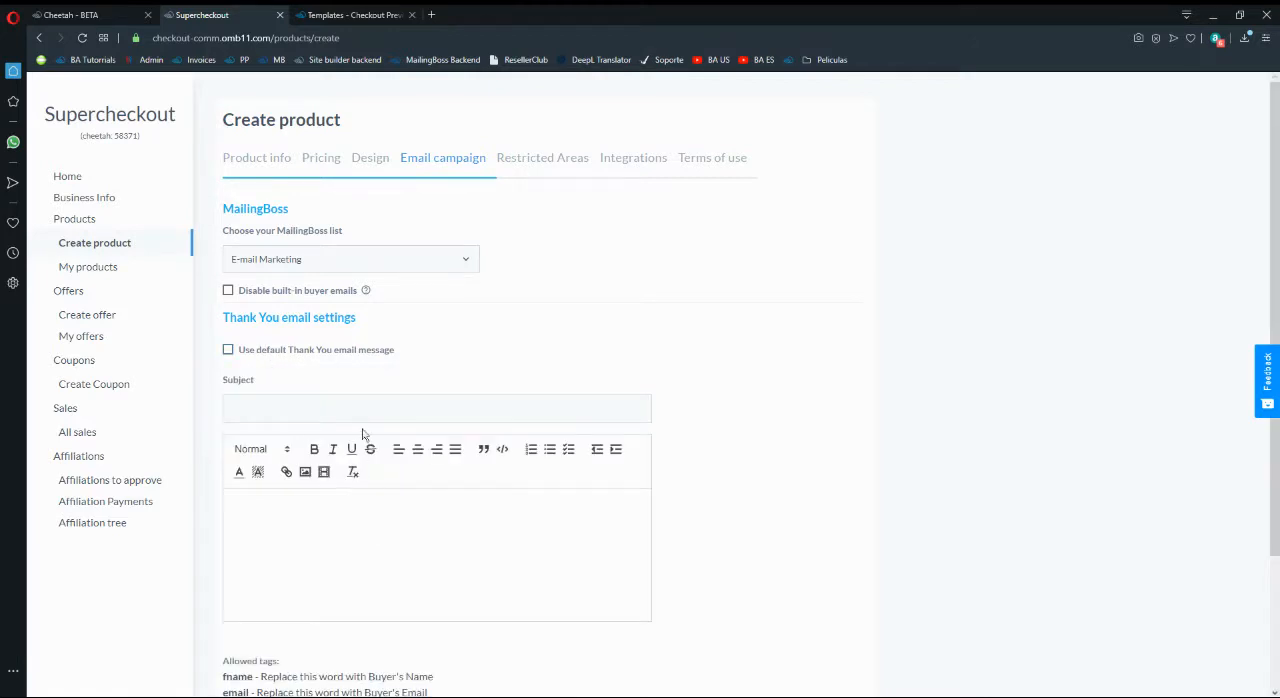
scroll(357, 471, "down", 1)
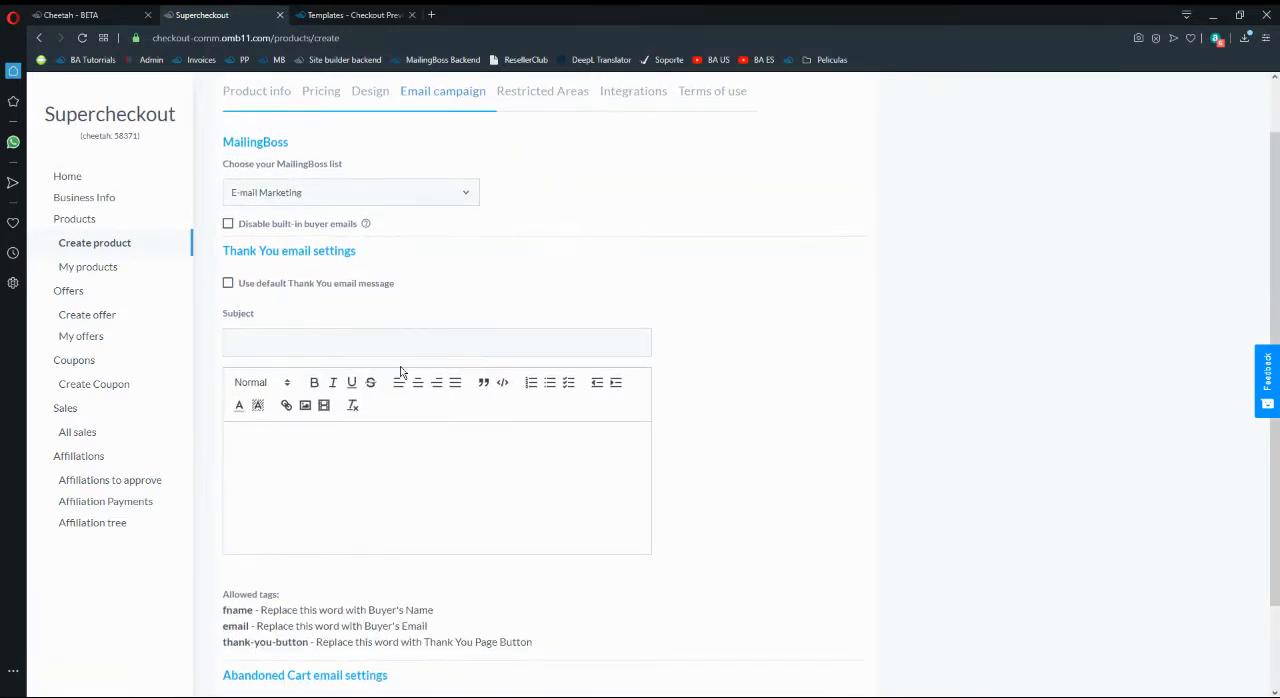
scroll(400, 372, "down", 2)
scroll(400, 486, "up", 1)
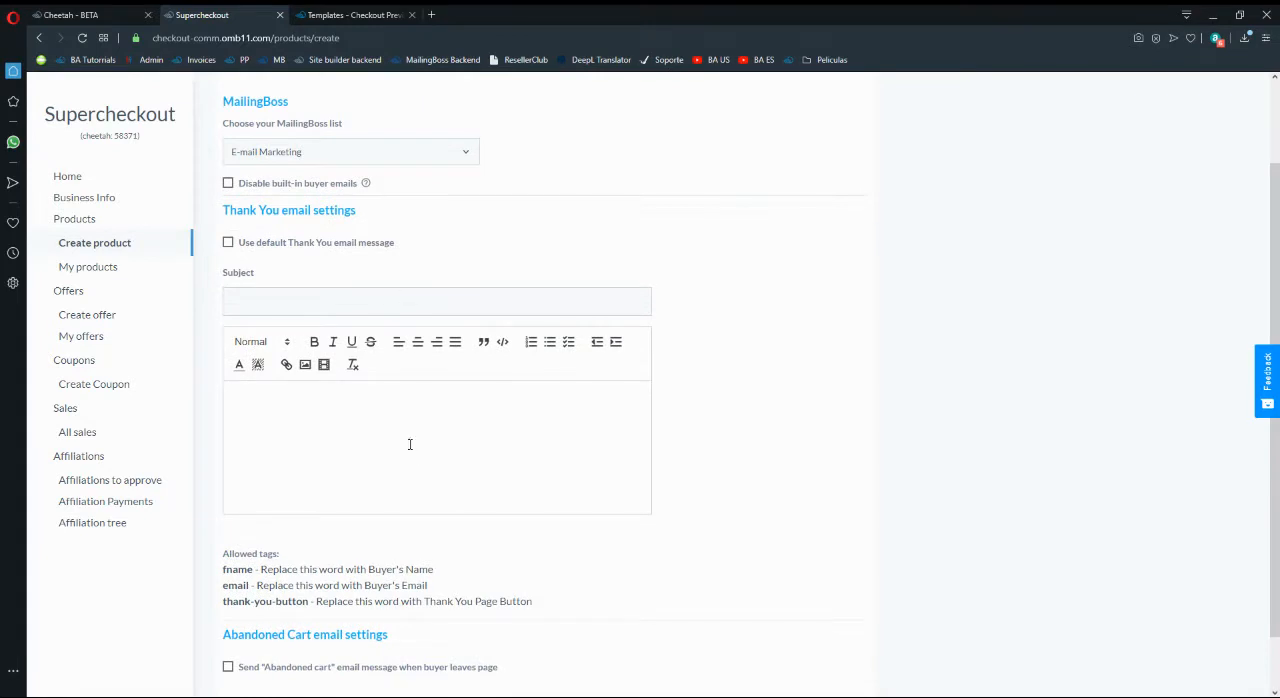
scroll(398, 423, "down", 1)
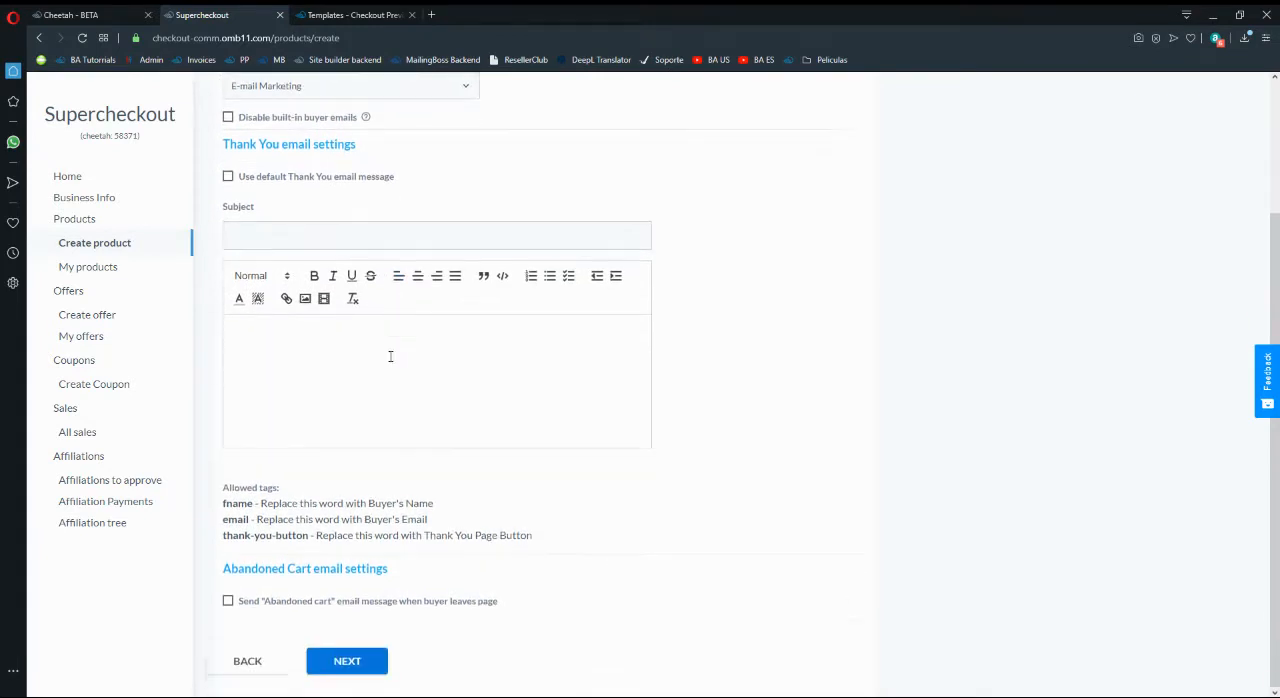
scroll(391, 354, "up", 1)
left_click(347, 243)
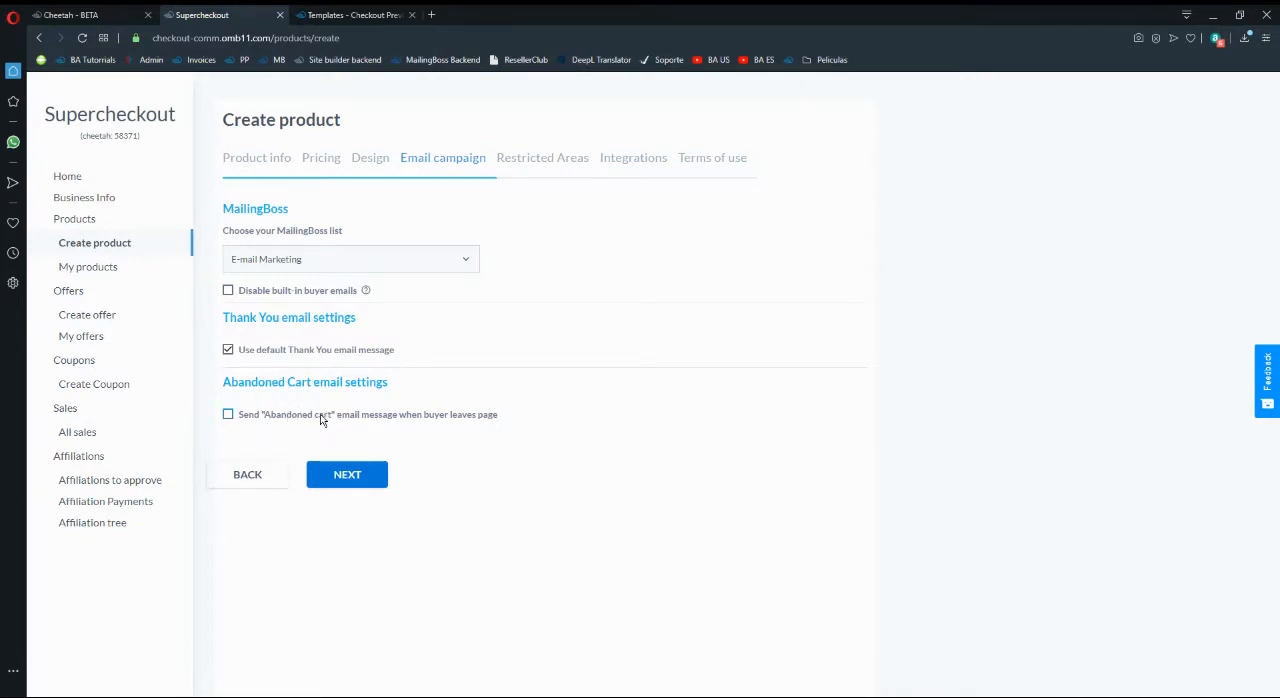
- Enable the "Abandoned cart" email message sent when a buyer leaves the page
left_click(268, 418)
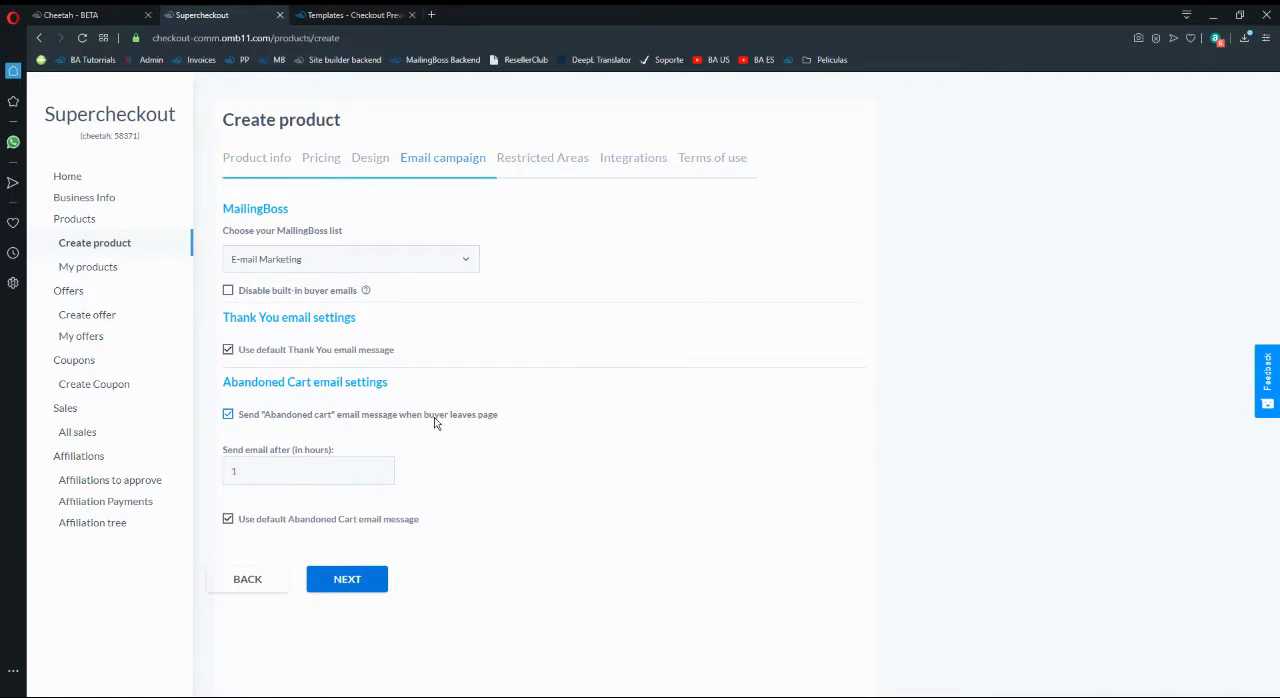
- Switch to the checkout preview and fill in the buyer's name and email on the Payment step
left_click(350, 14)
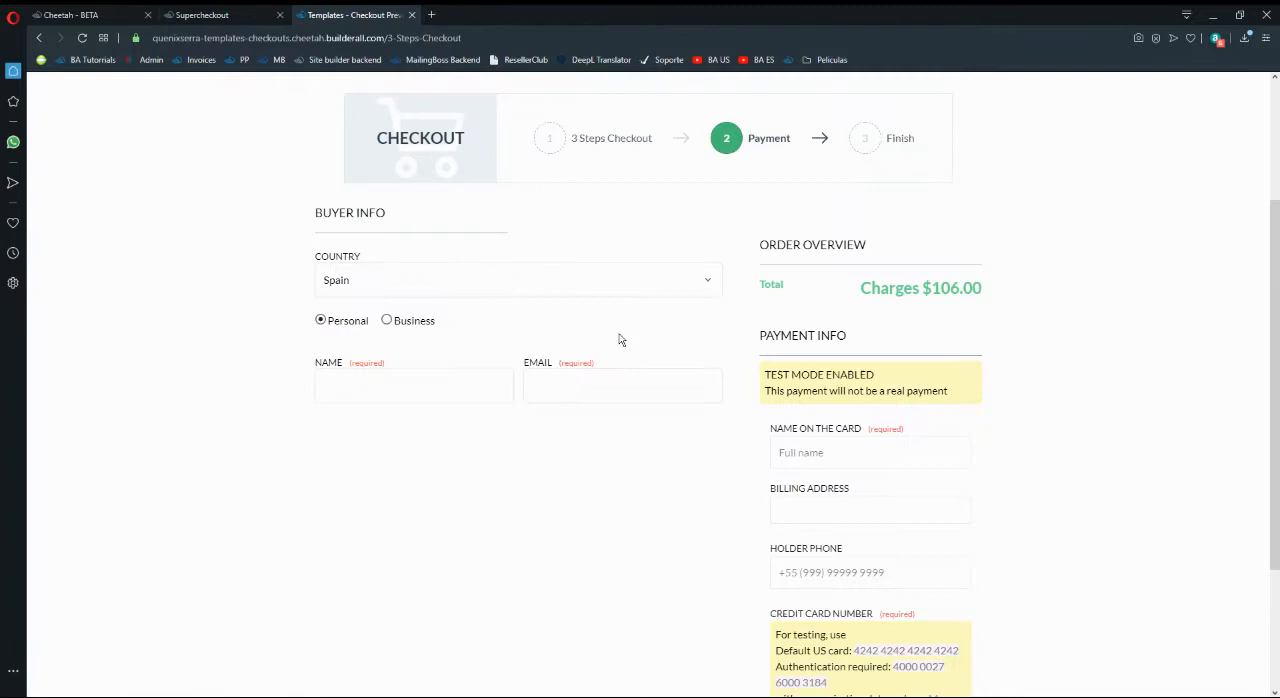
left_click(424, 382)
left_click(644, 387)
left_click(463, 378)
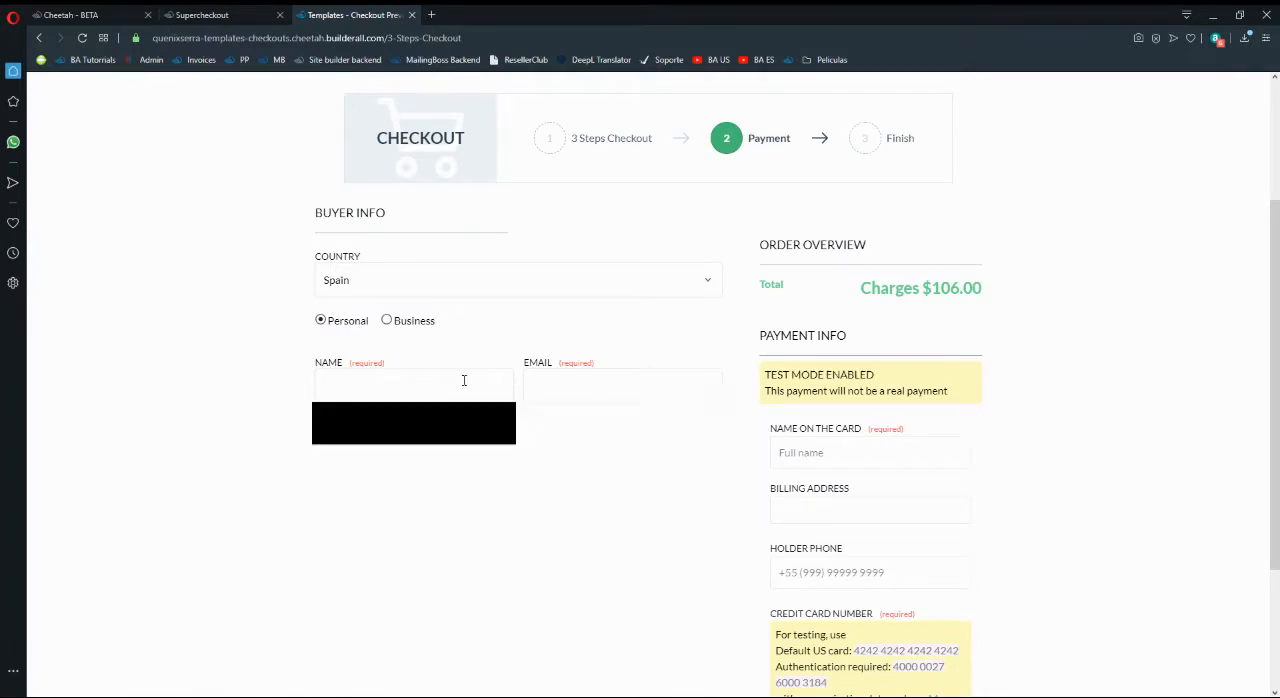
left_click(400, 417)
left_click(580, 387)
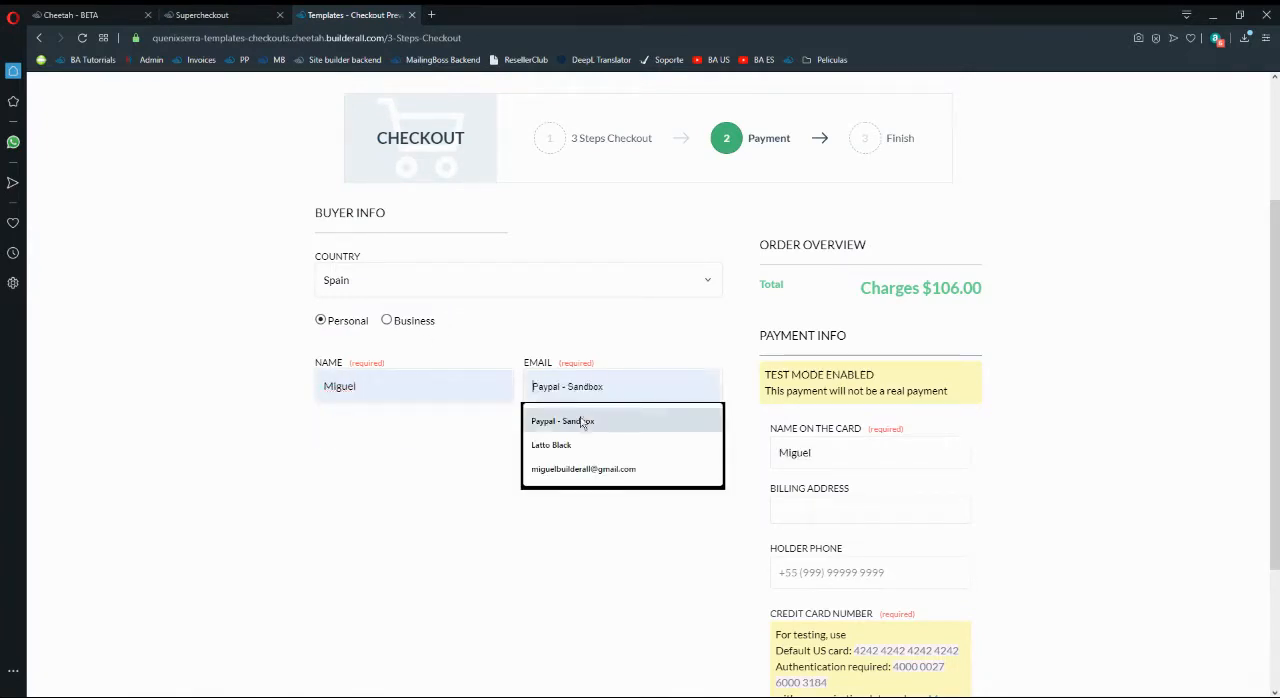
left_click(576, 471)
left_click(1043, 467)
- Examine the preview's payment information fields, test card instructions and purchase area
scroll(1085, 466, "down", 2)
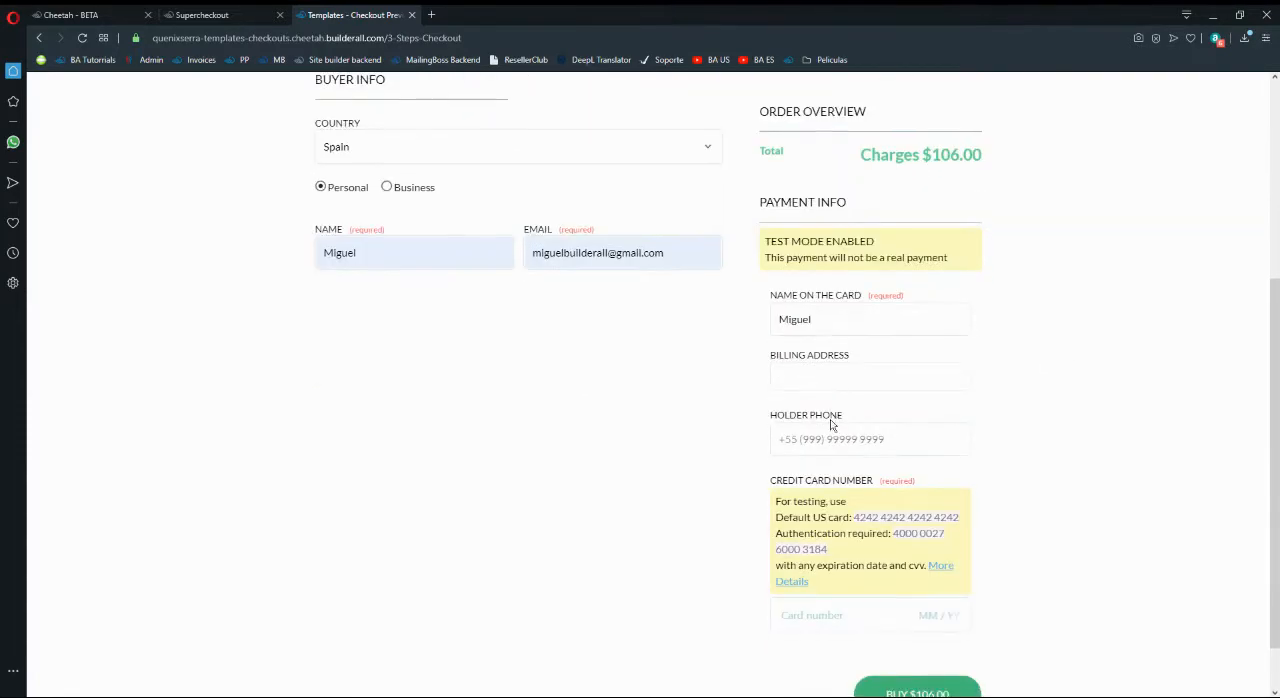
scroll(920, 578, "up", 2)
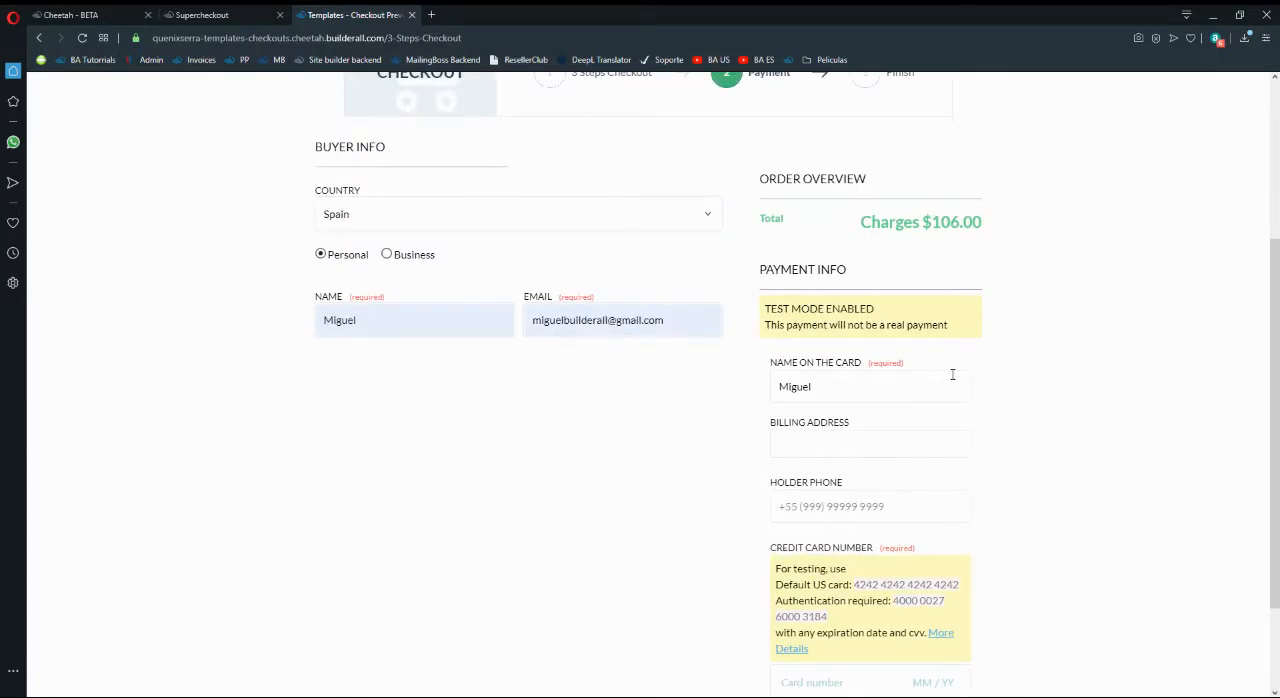
scroll(952, 374, "down", 2)
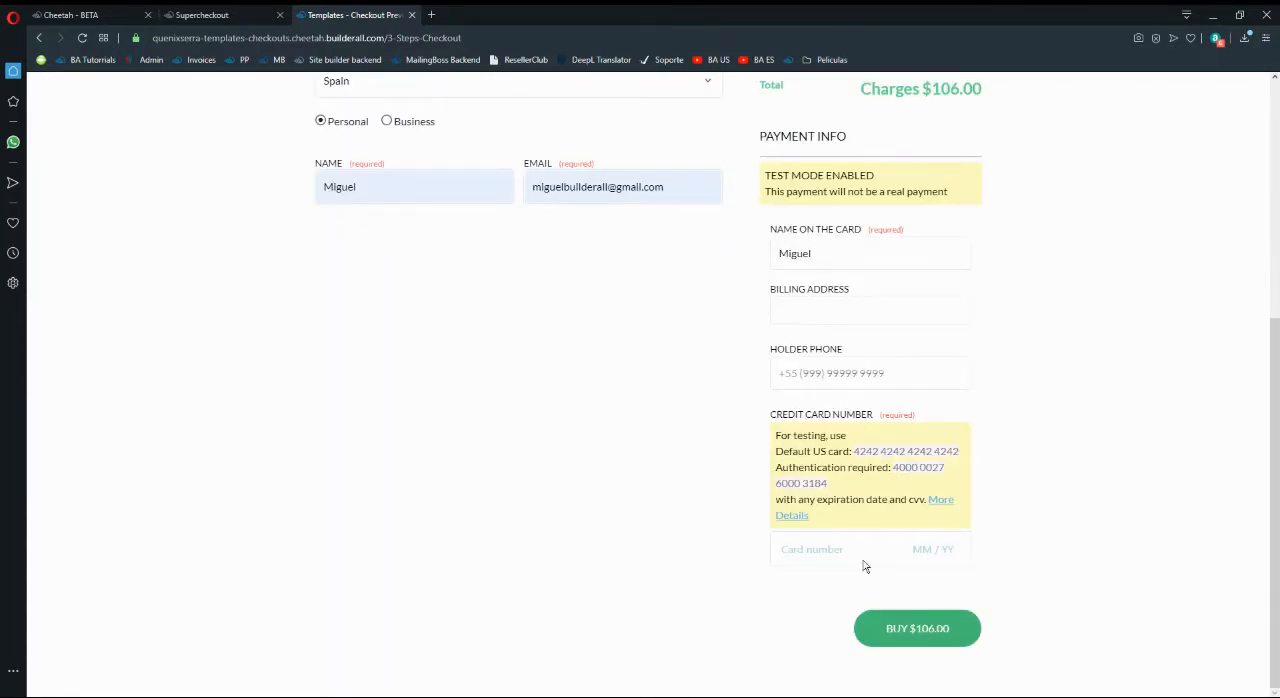
scroll(834, 420, "up", 3)
scroll(934, 323, "down", 2)
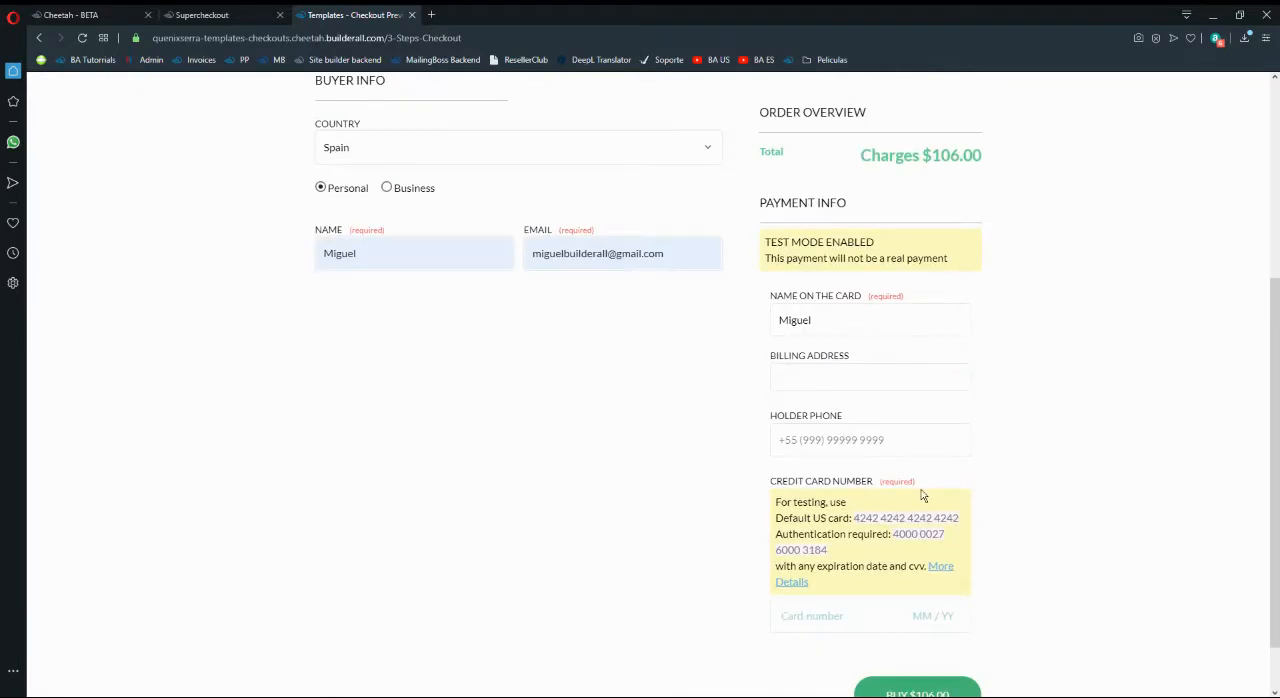
scroll(884, 221, "up", 1)
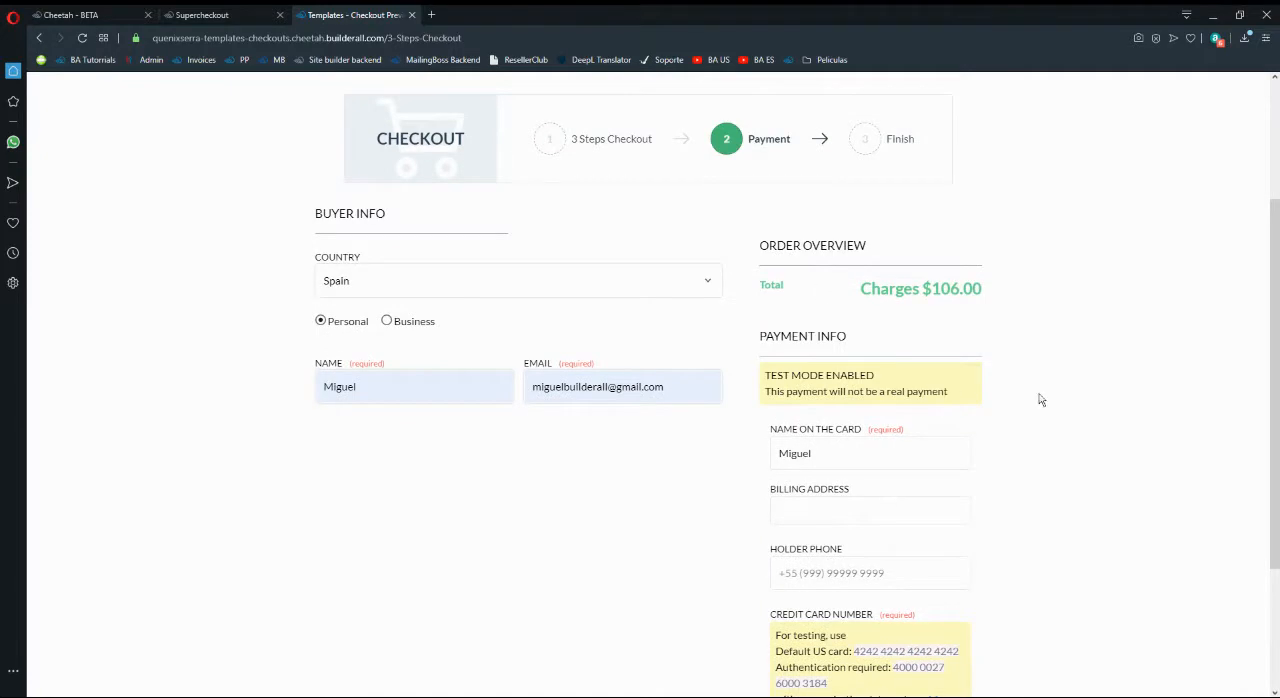
scroll(881, 311, "down", 2)
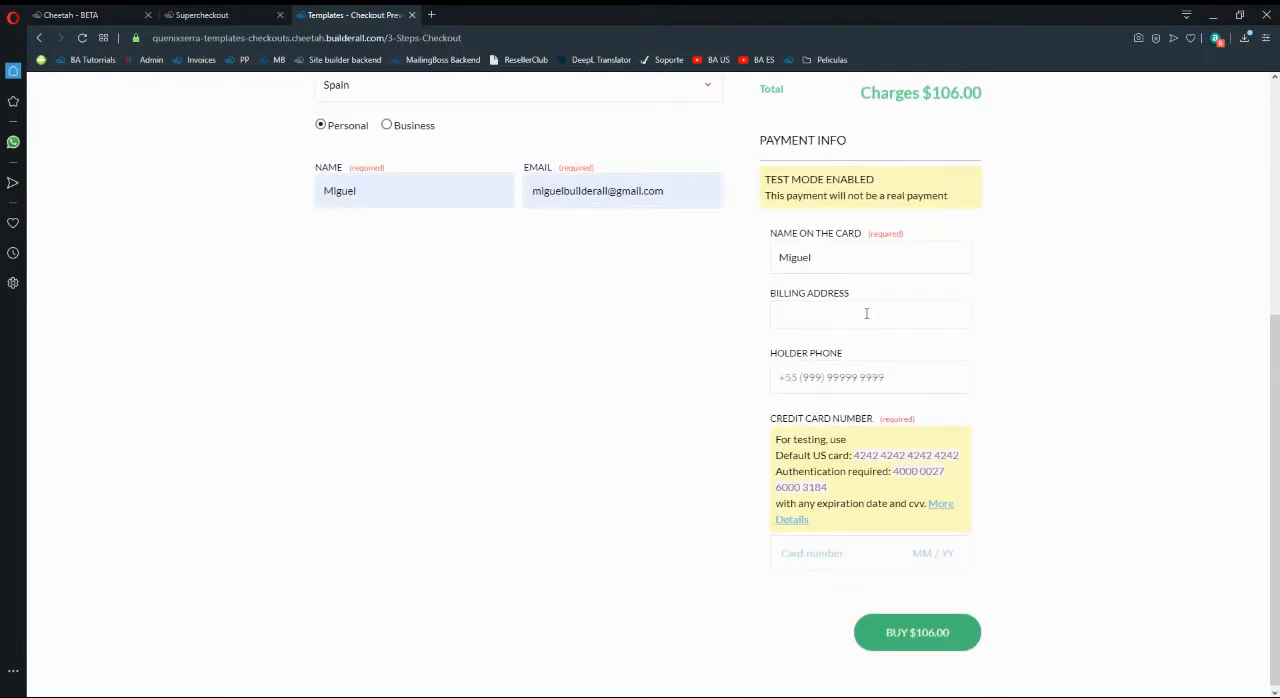
scroll(866, 313, "up", 2)
- Check the abandoned cart email settings of the product and return to the payment form in the checkout preview
left_click(205, 15)
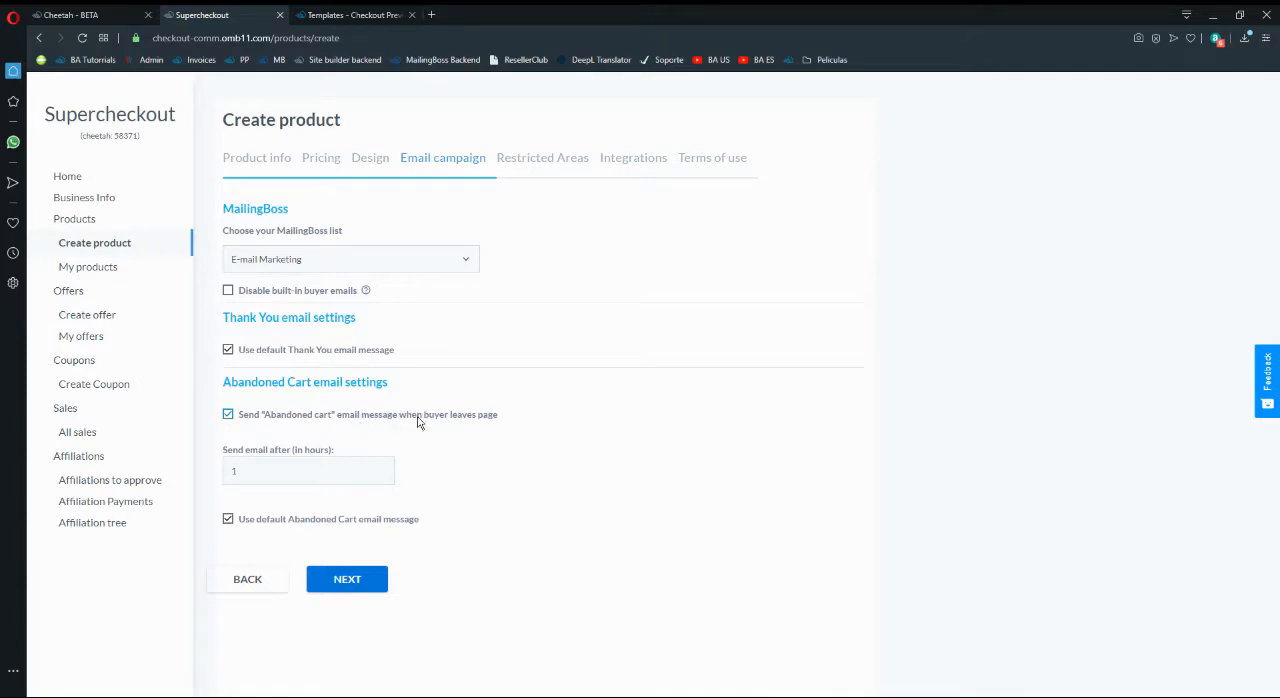
left_click(352, 10)
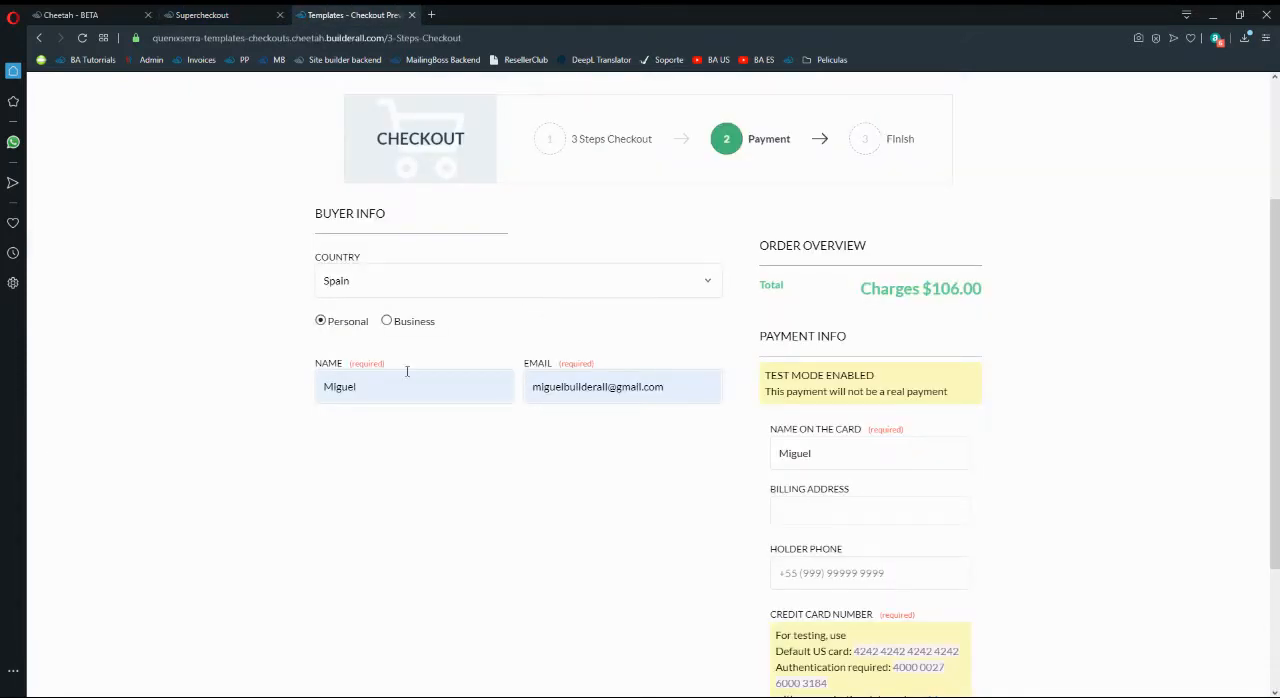
scroll(968, 391, "down", 1)
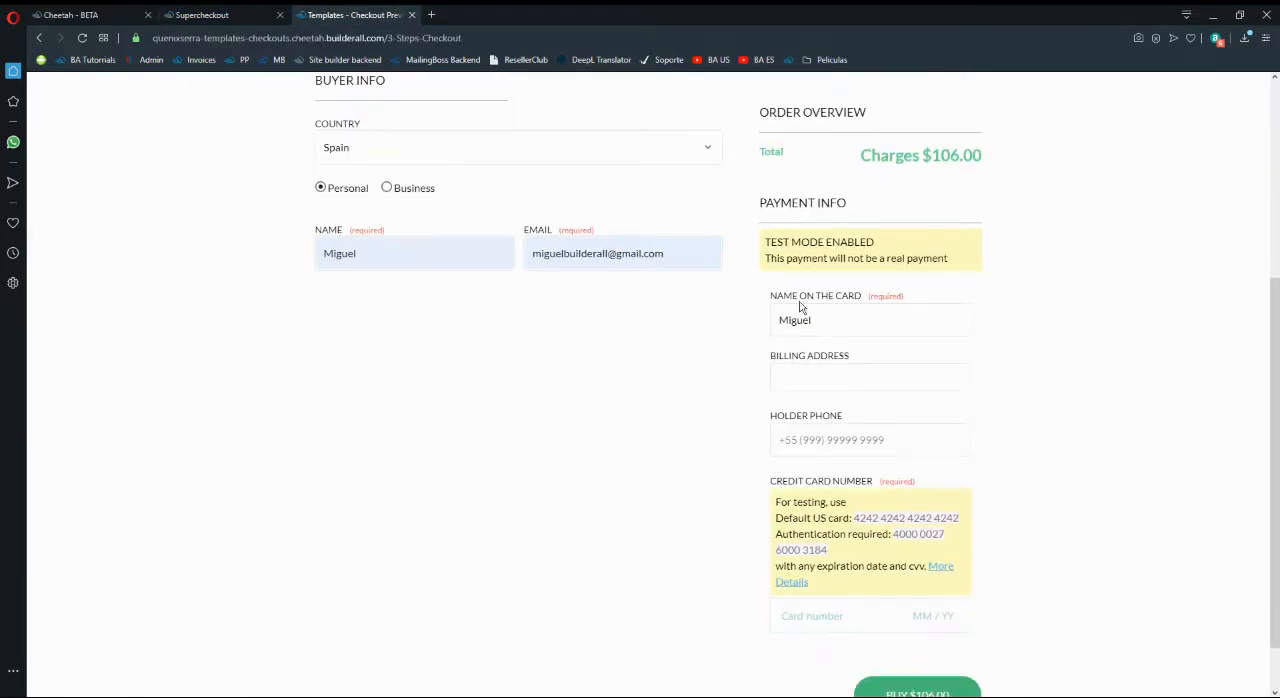
- Compare the payment form in the checkout preview with the product's abandoned cart email settings
scroll(943, 484, "up", 1)
left_click(235, 15)
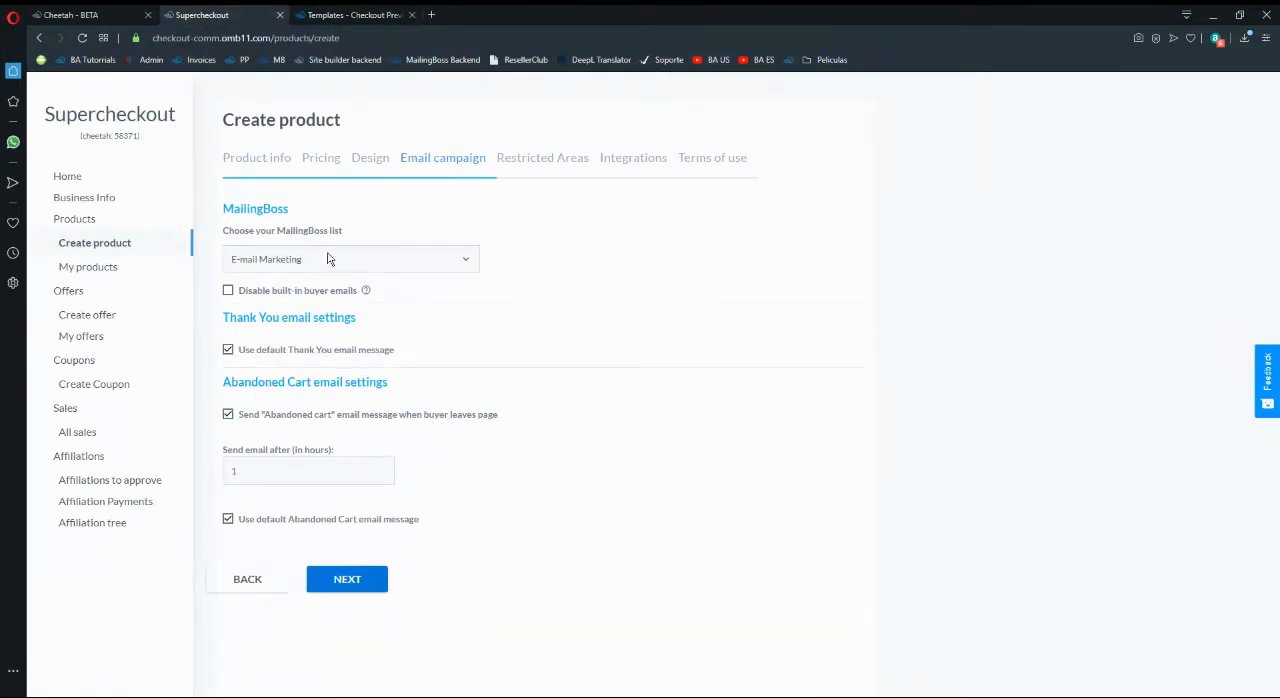
left_click(323, 14)
scroll(563, 283, "down", 2)
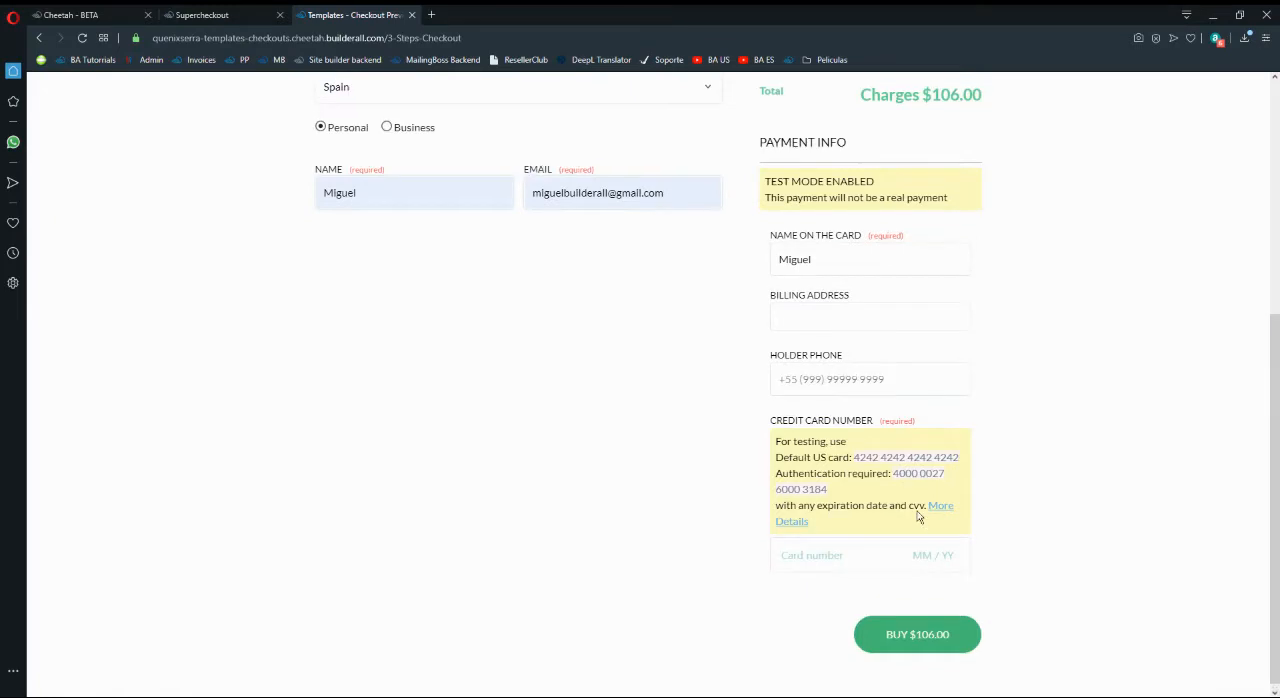
scroll(563, 283, "up", 3)
left_click(202, 14)
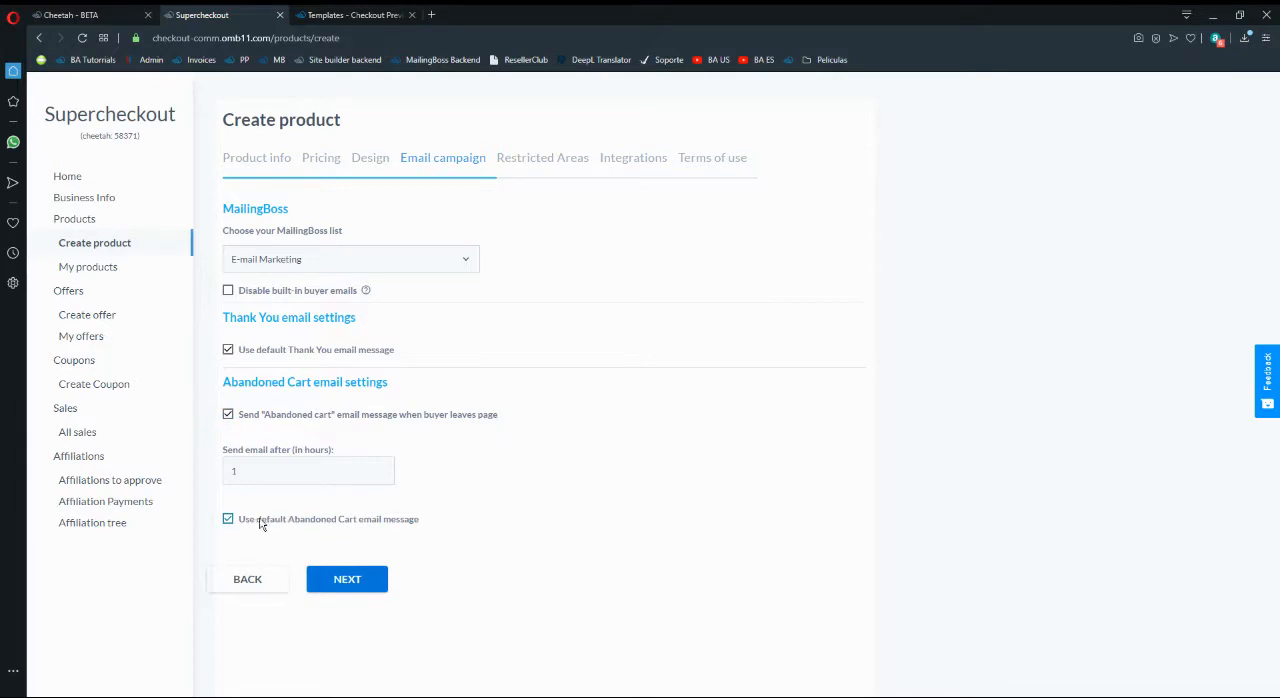
- Turn off the default Abandoned Cart email message and view the custom subject and message editor with its allowed tags
left_click(376, 519)
scroll(378, 500, "down", 1)
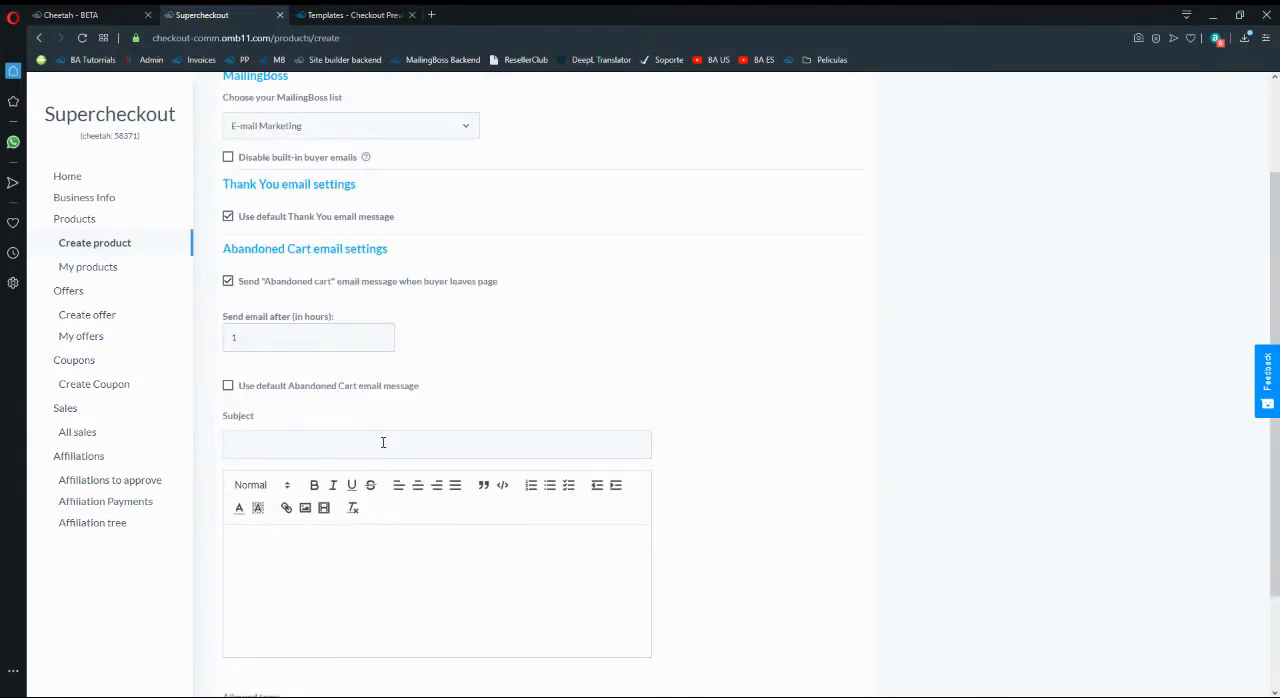
scroll(405, 445, "down", 1)
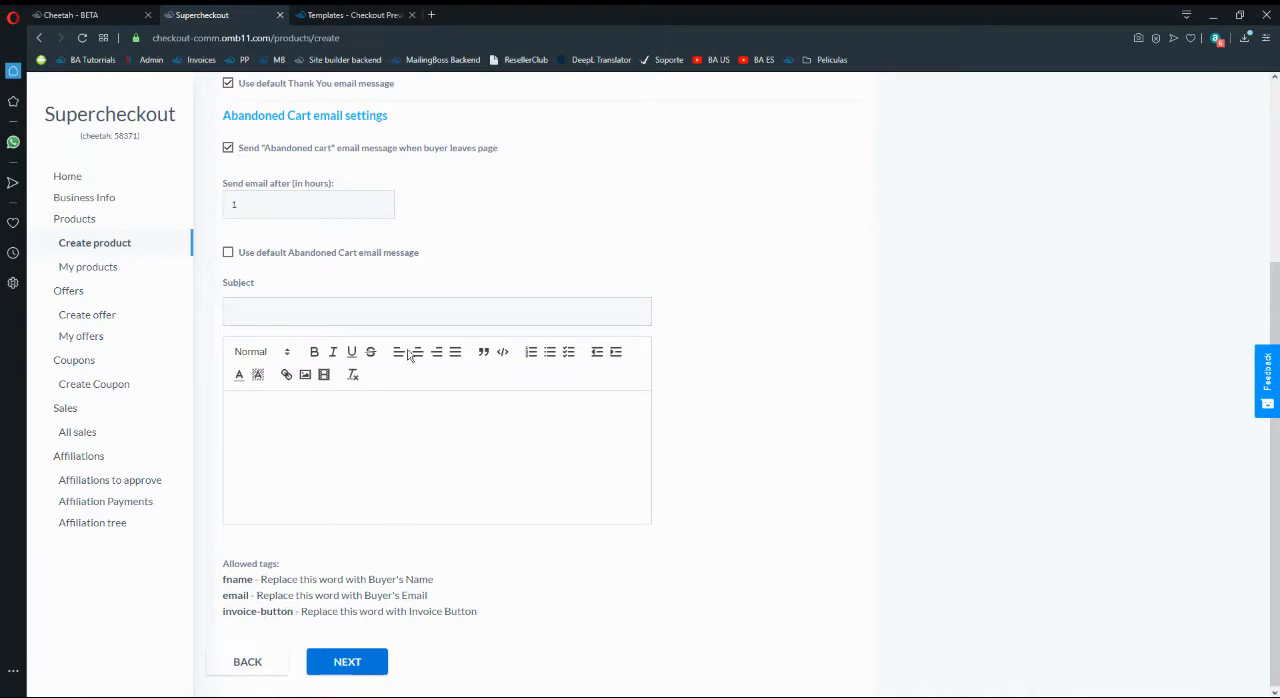
- Review the Payment step in the checkout preview and return to the product's email campaign settings
left_click(340, 14)
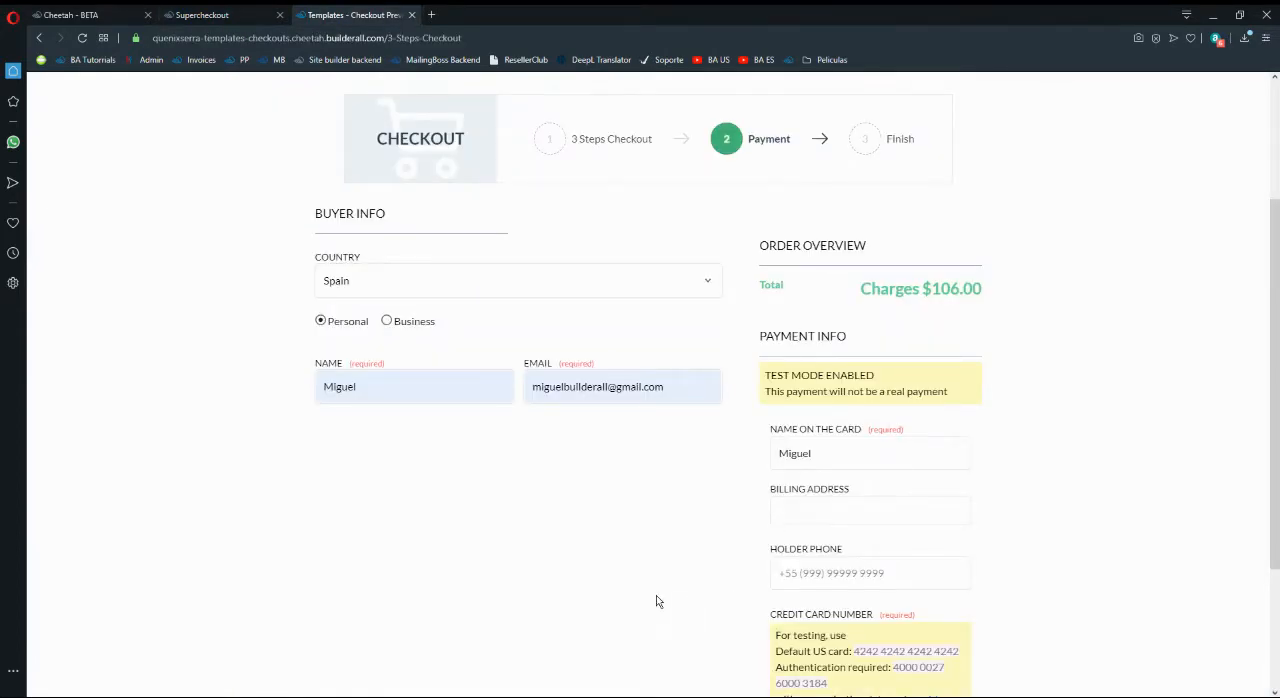
scroll(532, 464, "down", 2)
scroll(836, 556, "down", 1)
scroll(470, 500, "up", 3)
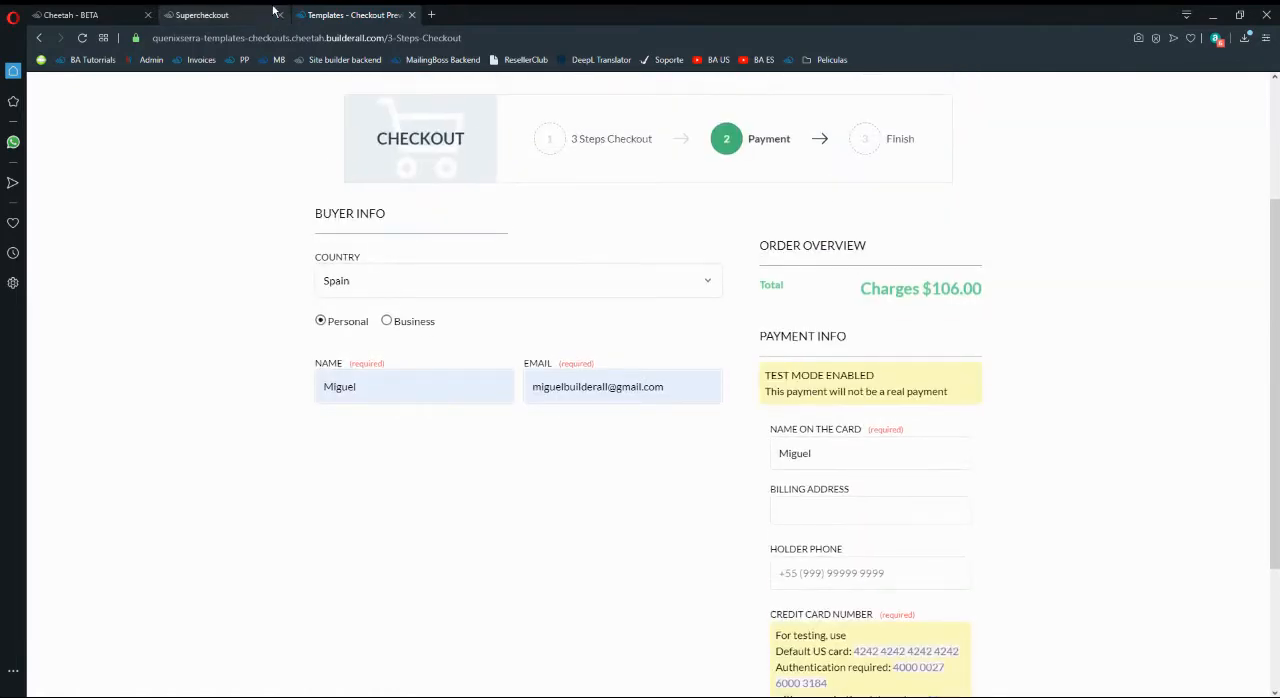
left_click(273, 10)
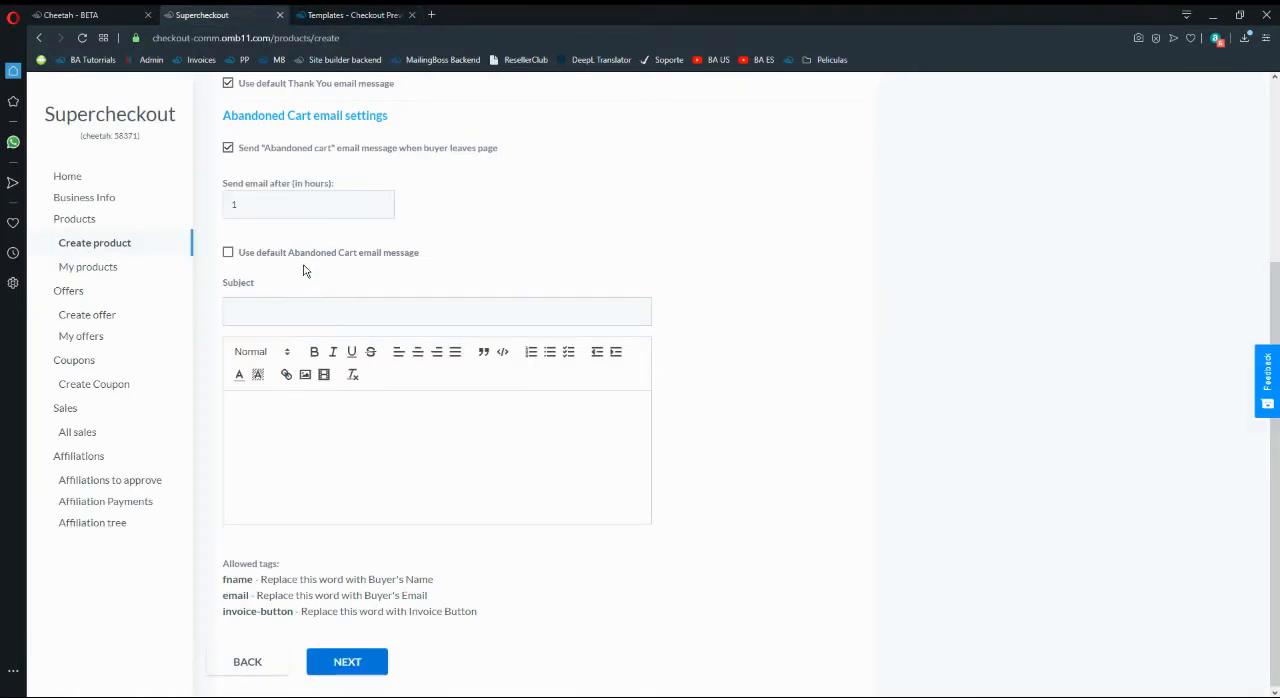
- Re-enable the default Abandoned Cart email message and continue to the Restricted Areas settings
left_click(228, 252)
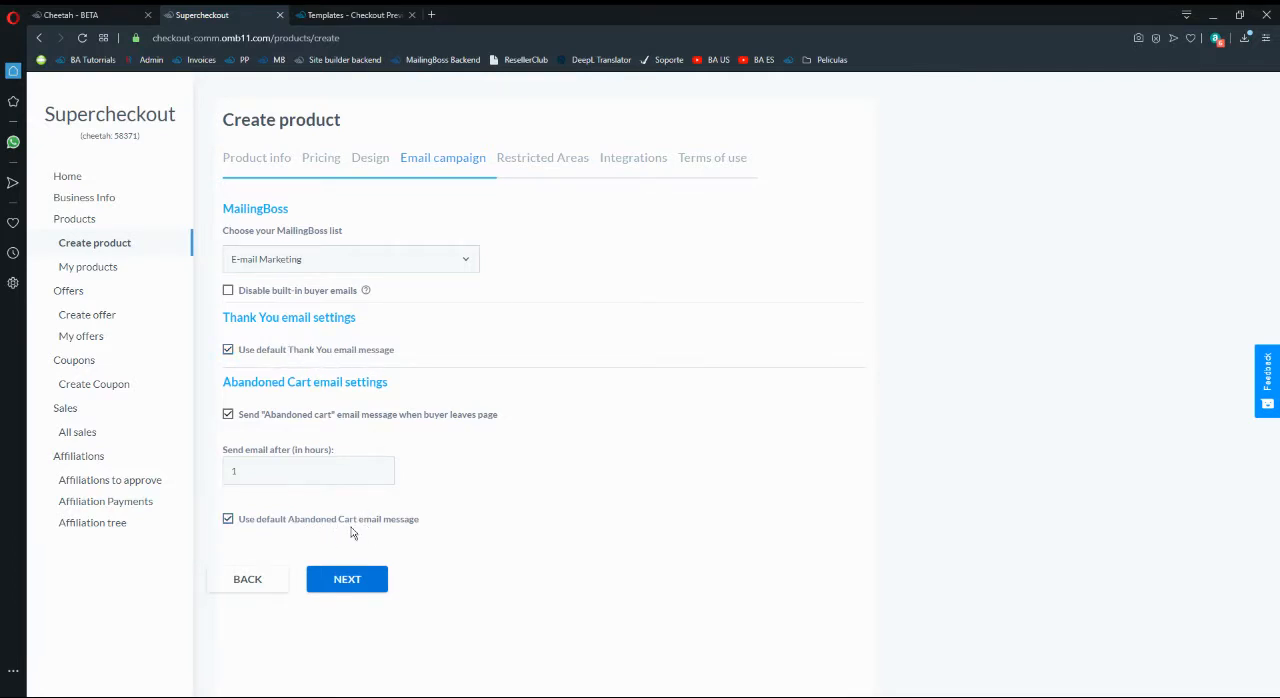
left_click(376, 583)
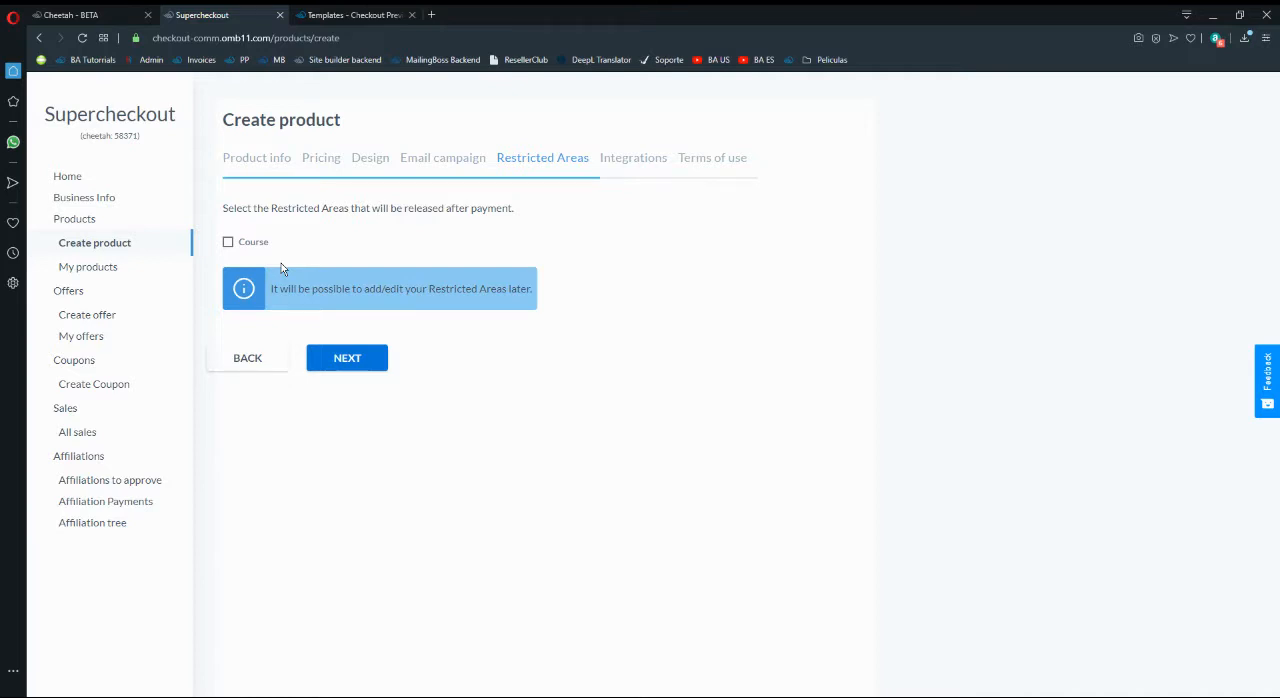
- Switch to the Cheetah site manager and start a new Funnel #1 page named "Membership Page"
left_click(70, 14)
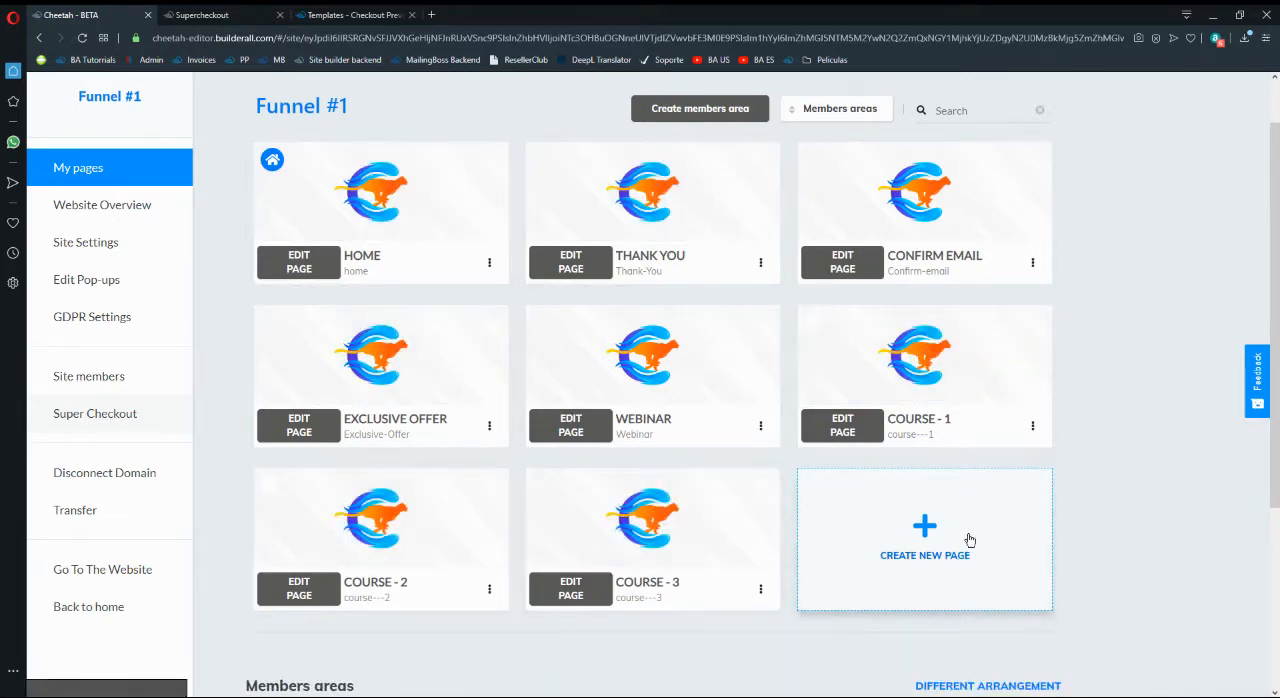
scroll(967, 537, "down", 3)
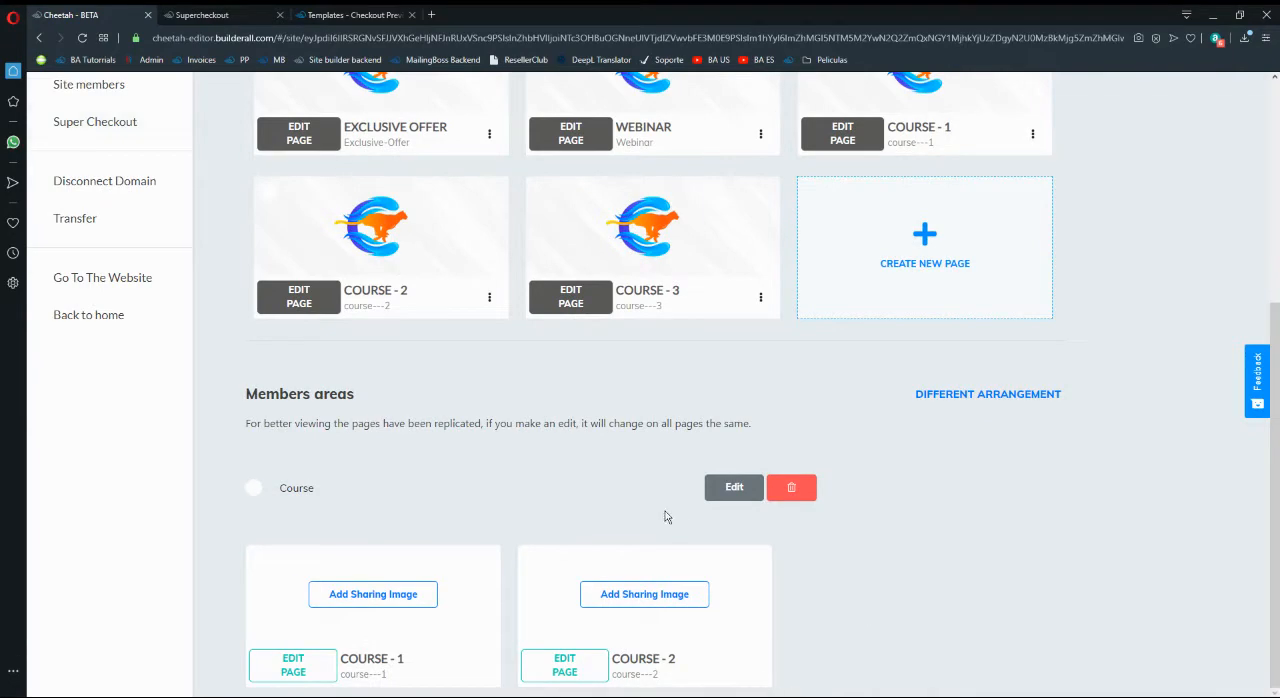
scroll(860, 398, "up", 1)
left_click(924, 366)
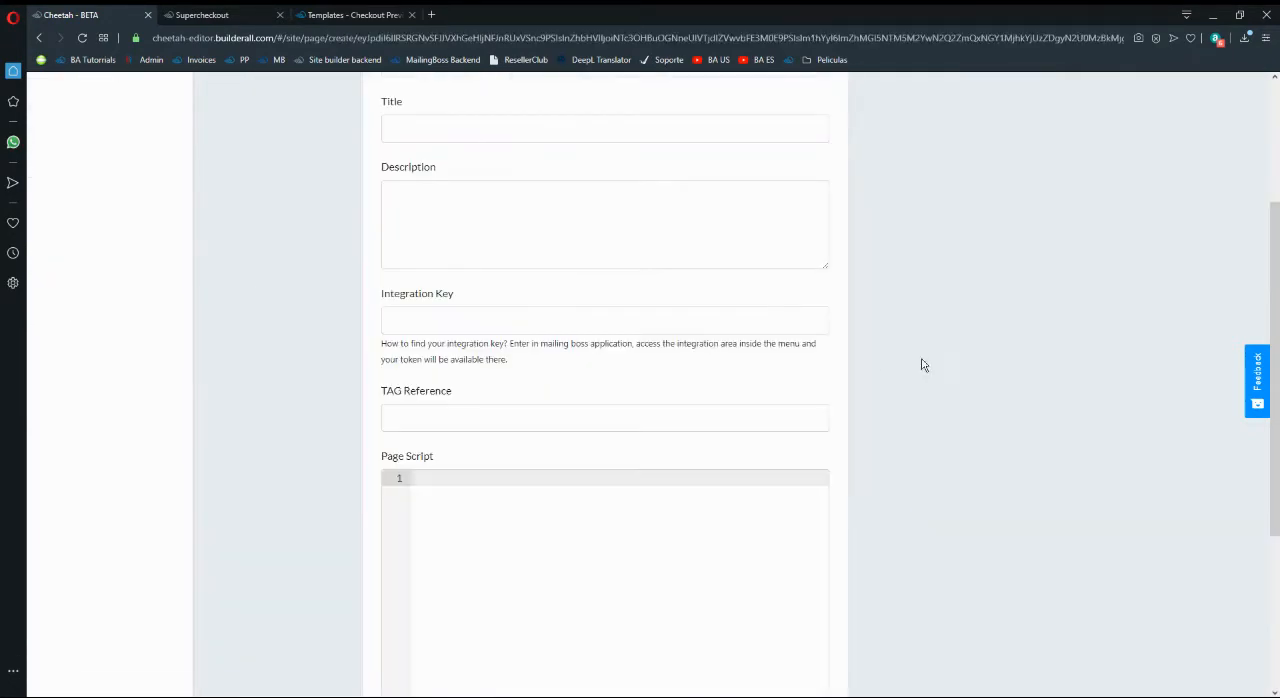
scroll(496, 185, "up", 2)
left_click(503, 287)
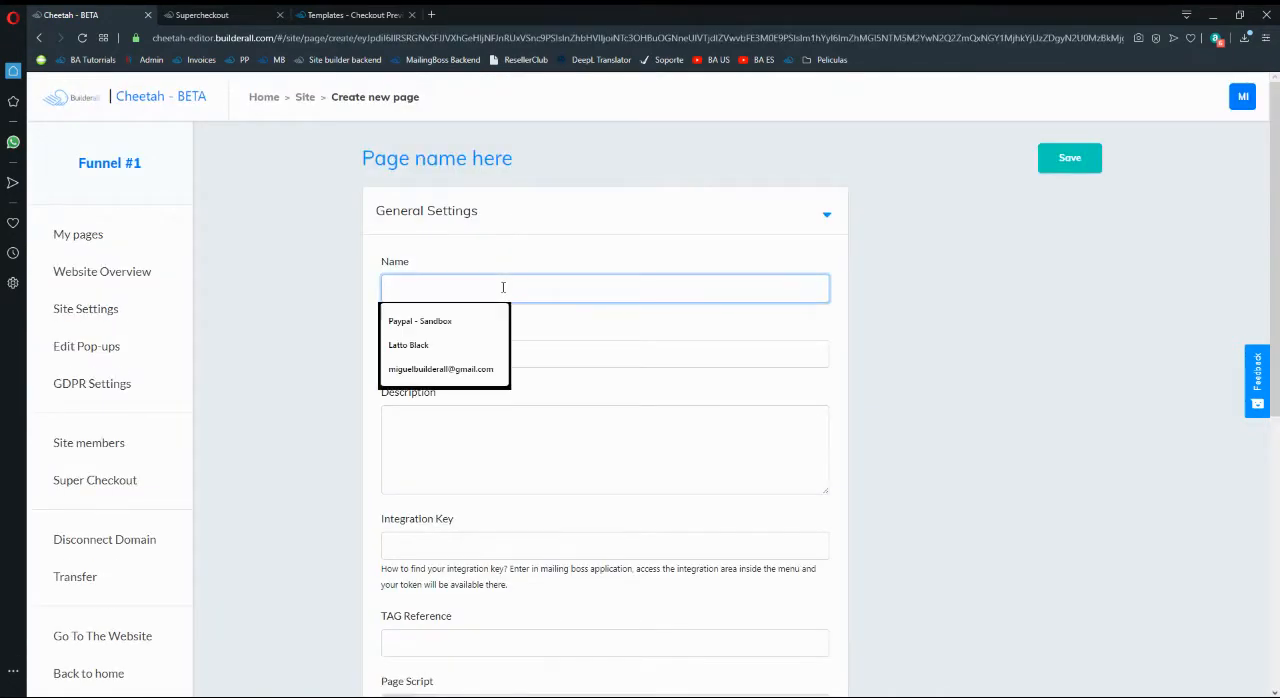
type("Membership Page")
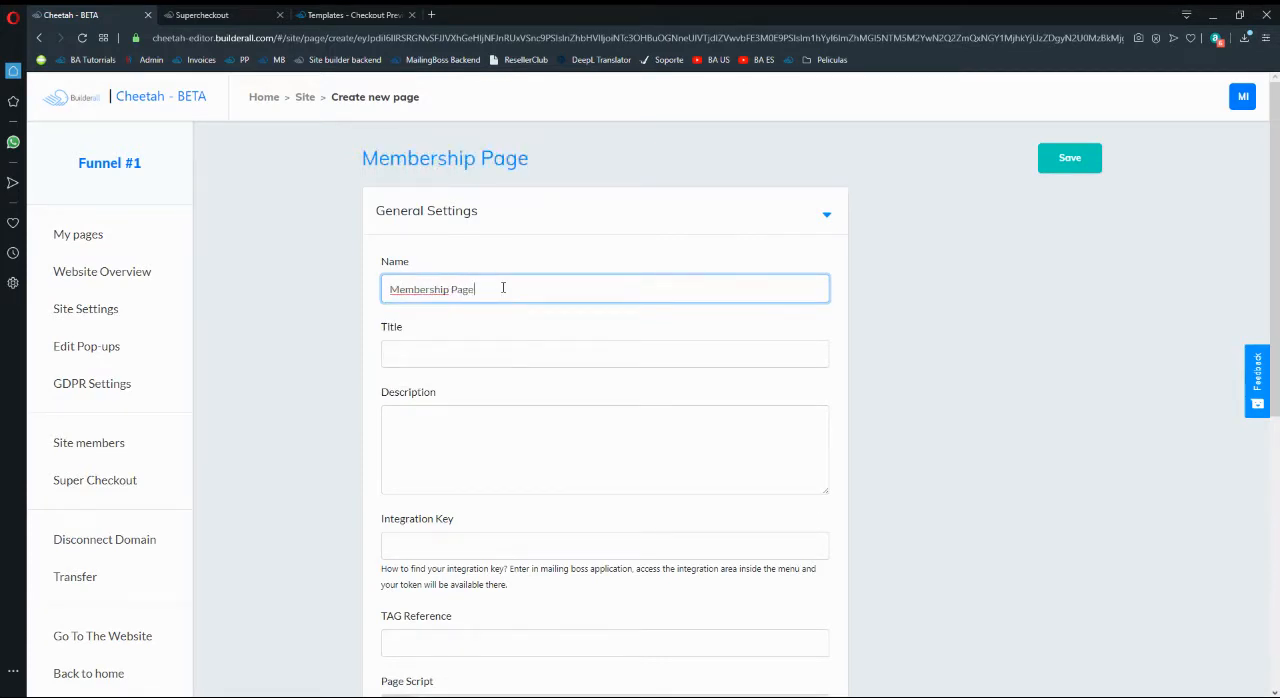
- Reuse the name "Membership Page" as the new page's title and description, and save the page
key("ctrl+a")
key("ctrl+c")
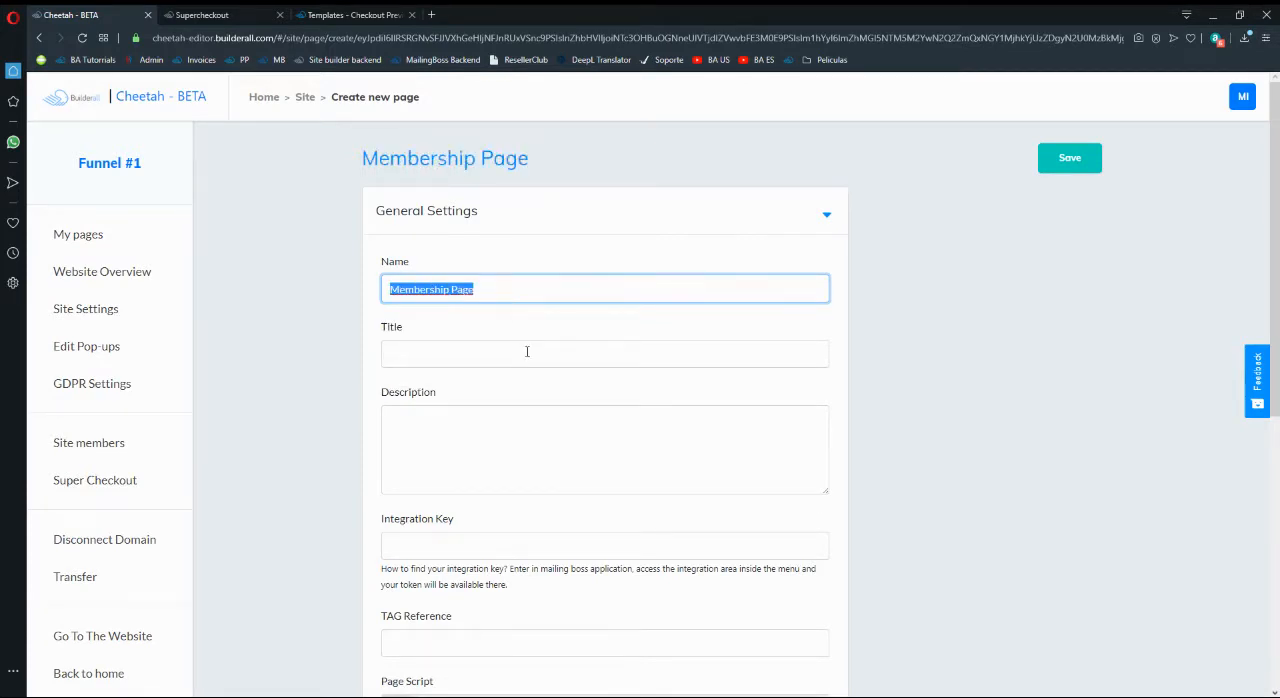
left_click(527, 352)
key("ctrl+v")
left_click(893, 358)
left_click(563, 438)
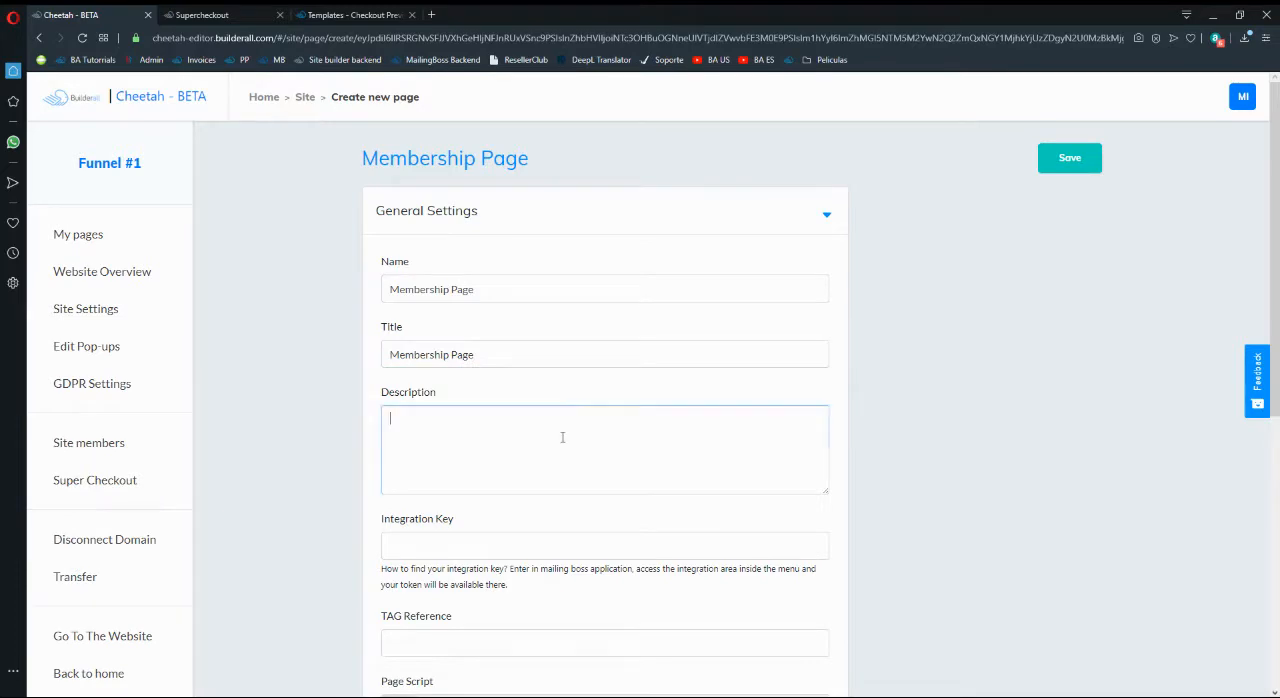
key("ctrl+v")
left_click(913, 398)
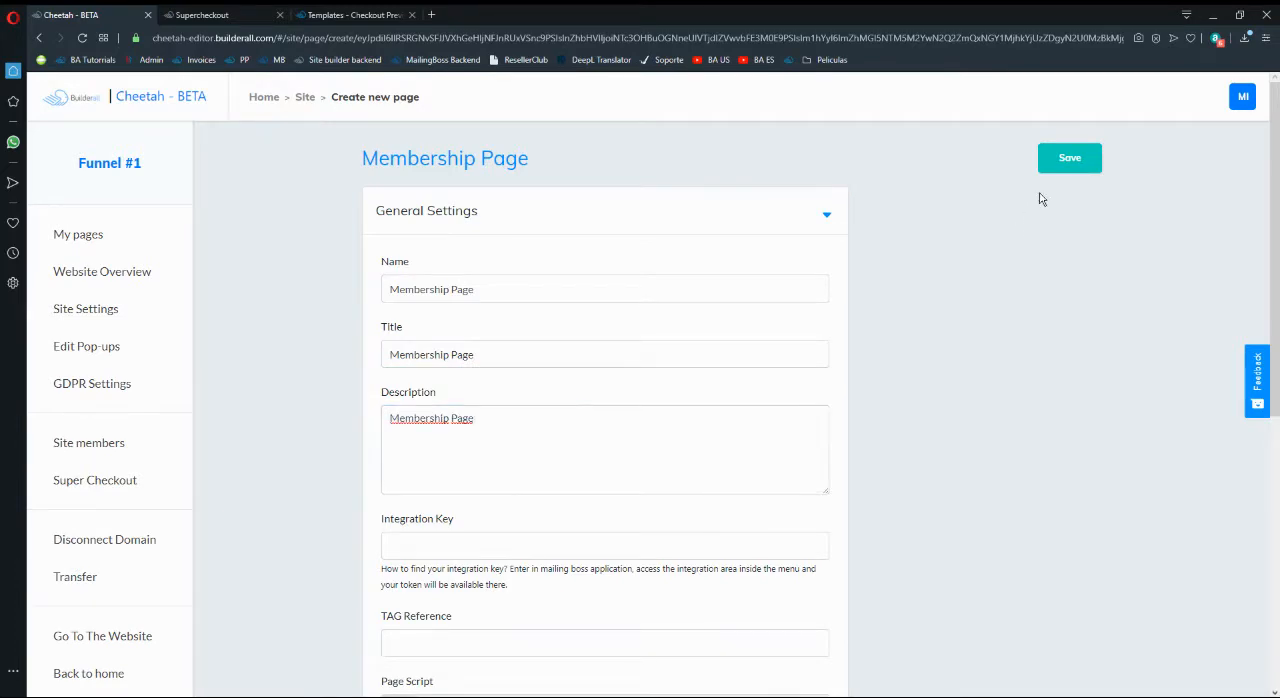
left_click(1068, 163)
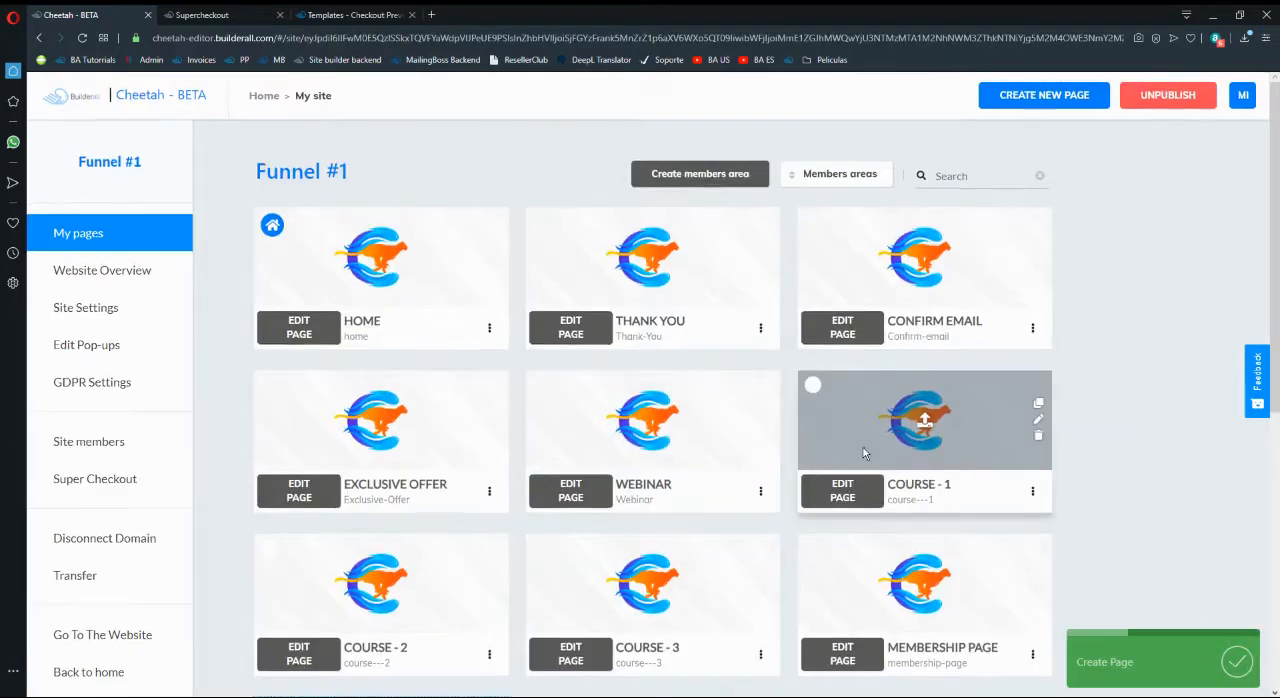
- Delete the existing Course members area from the Funnel #1 site and confirm the deletion
scroll(863, 447, "down", 3)
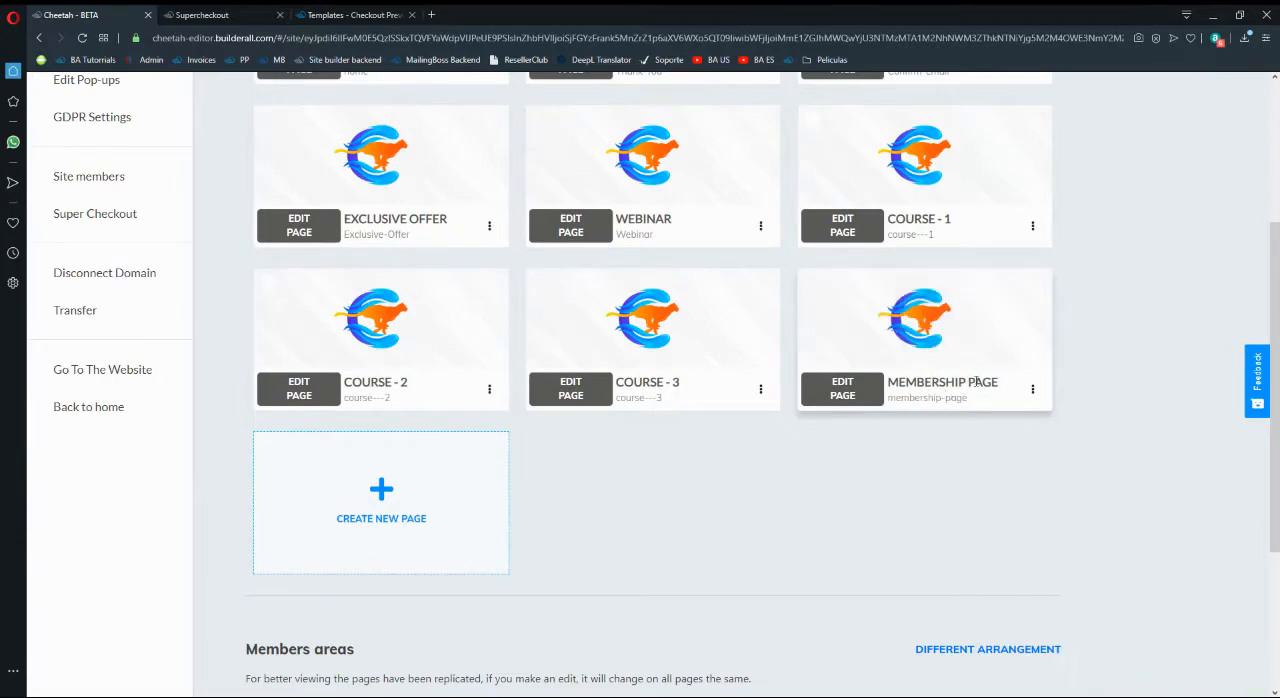
scroll(955, 379, "down", 3)
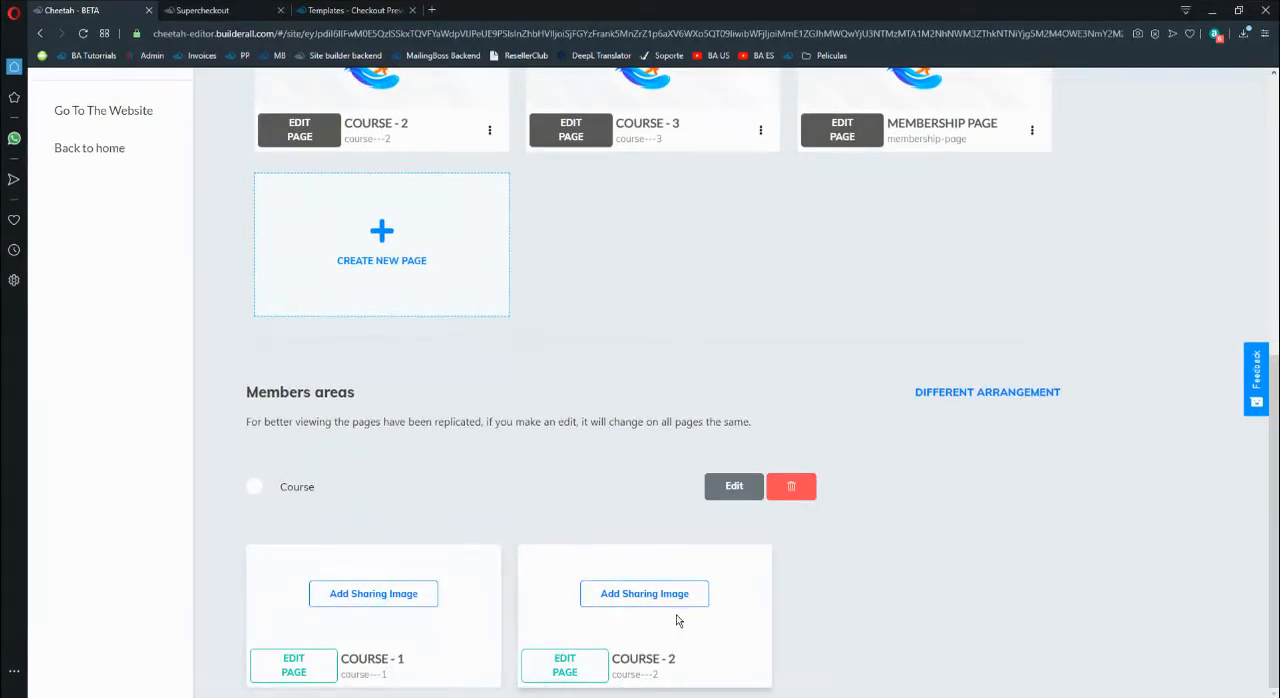
left_click(791, 486)
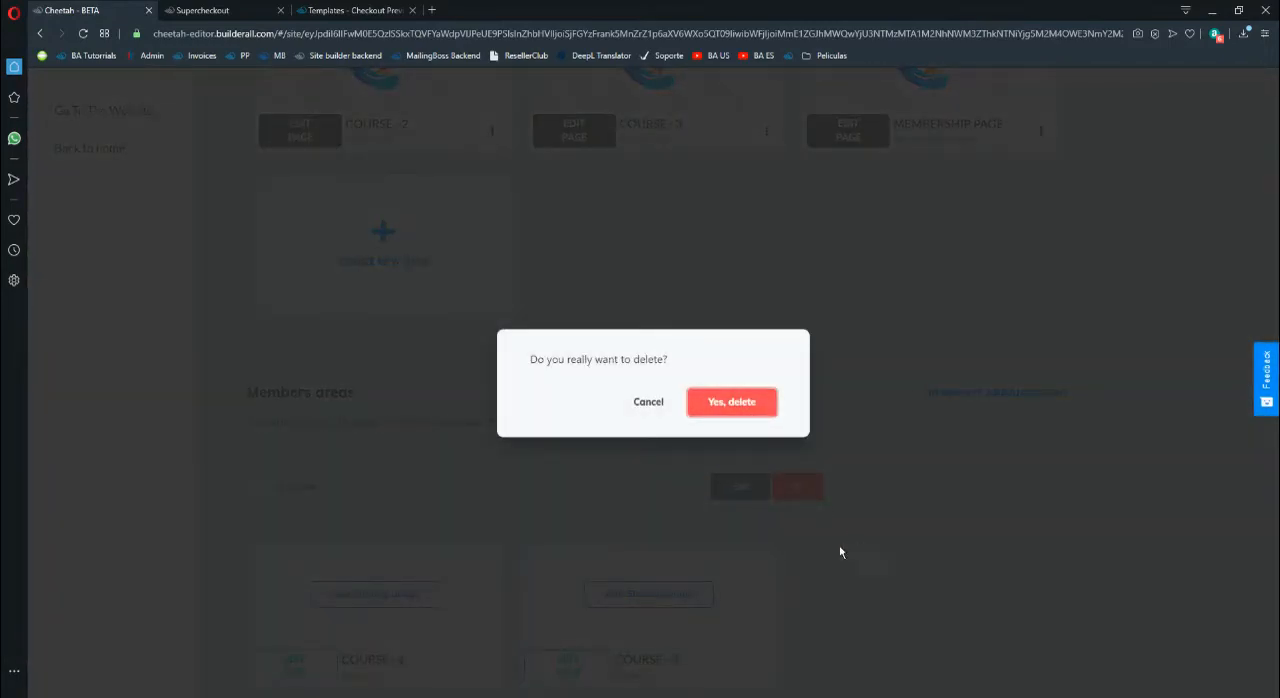
left_click(731, 402)
- Start a members area with name and description "Courses", Manual/Payment access release and Login authentication
scroll(532, 616, "up", 3)
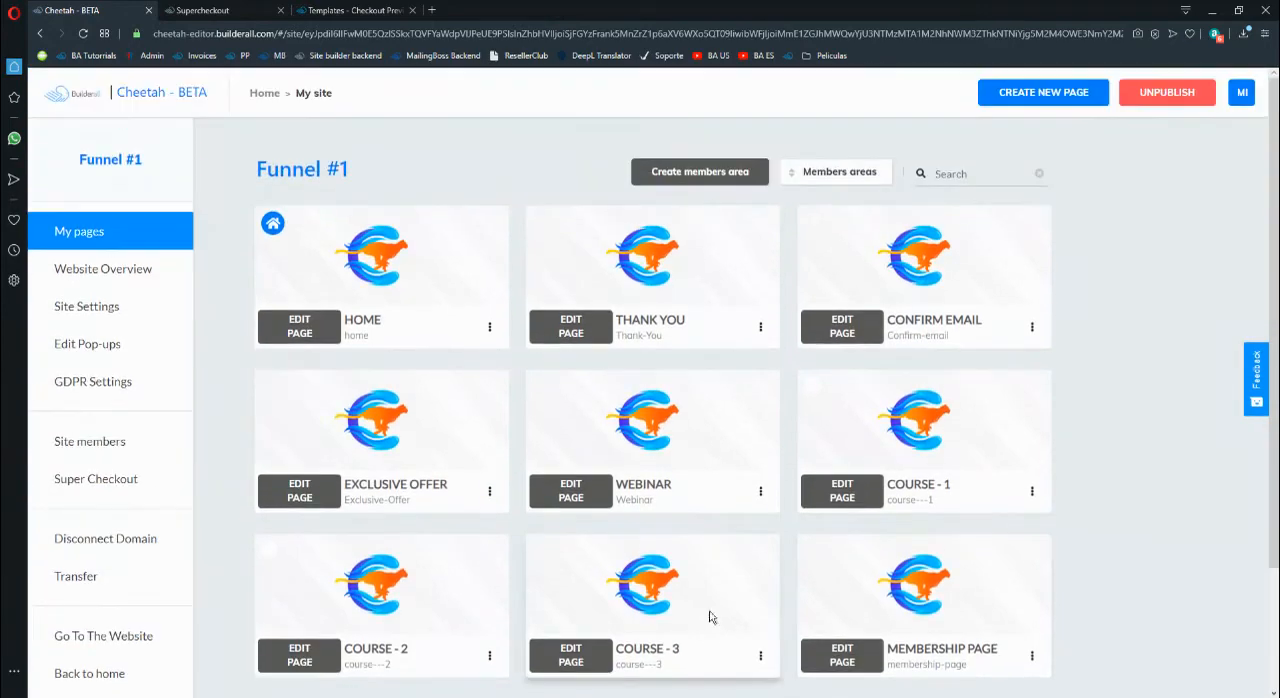
left_click(700, 174)
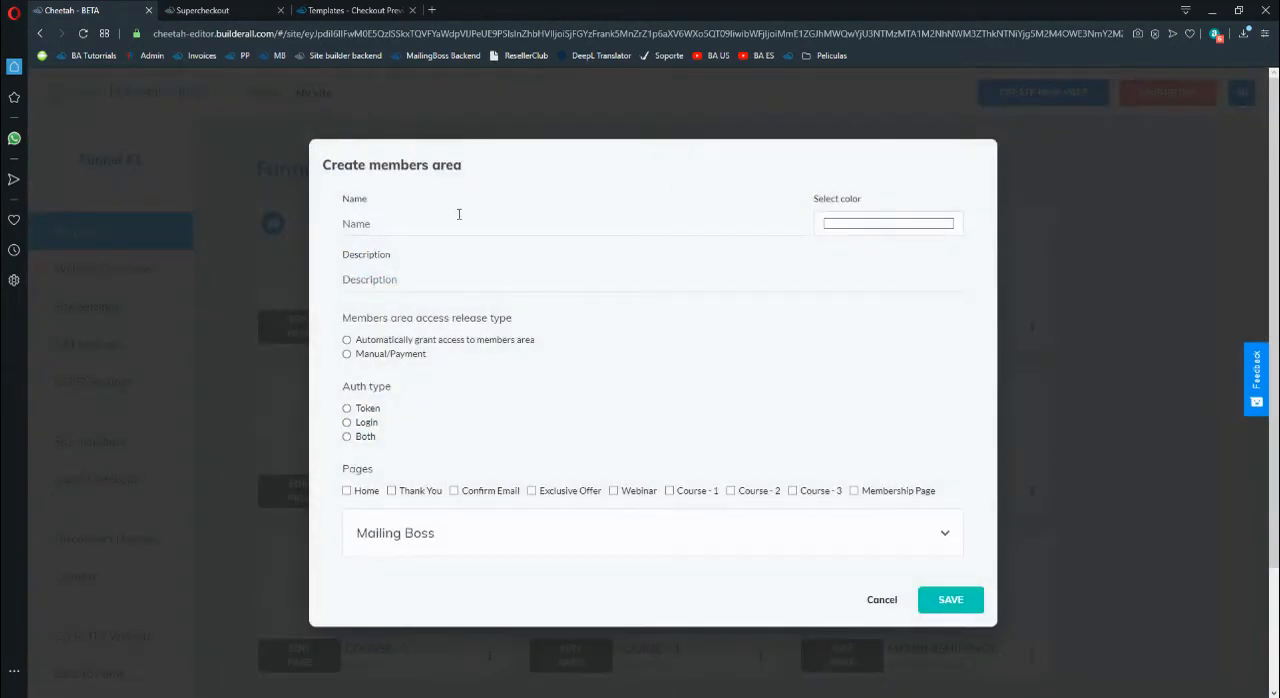
left_click(510, 219)
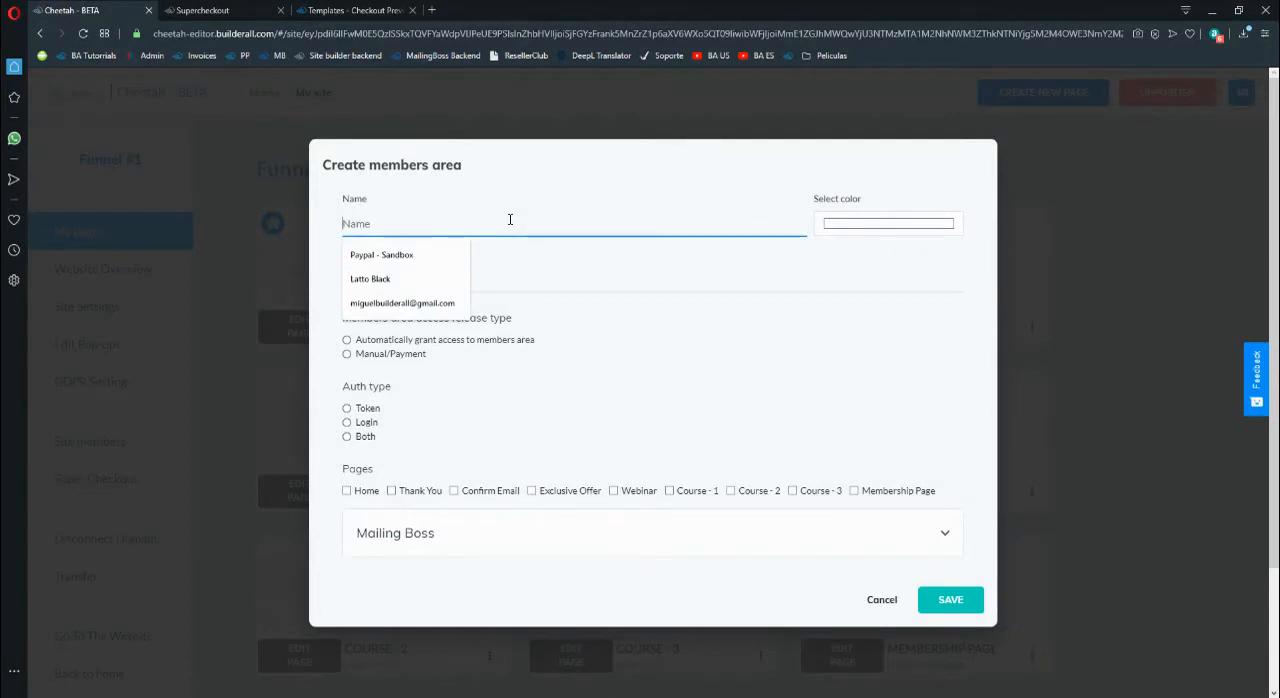
type("Courses")
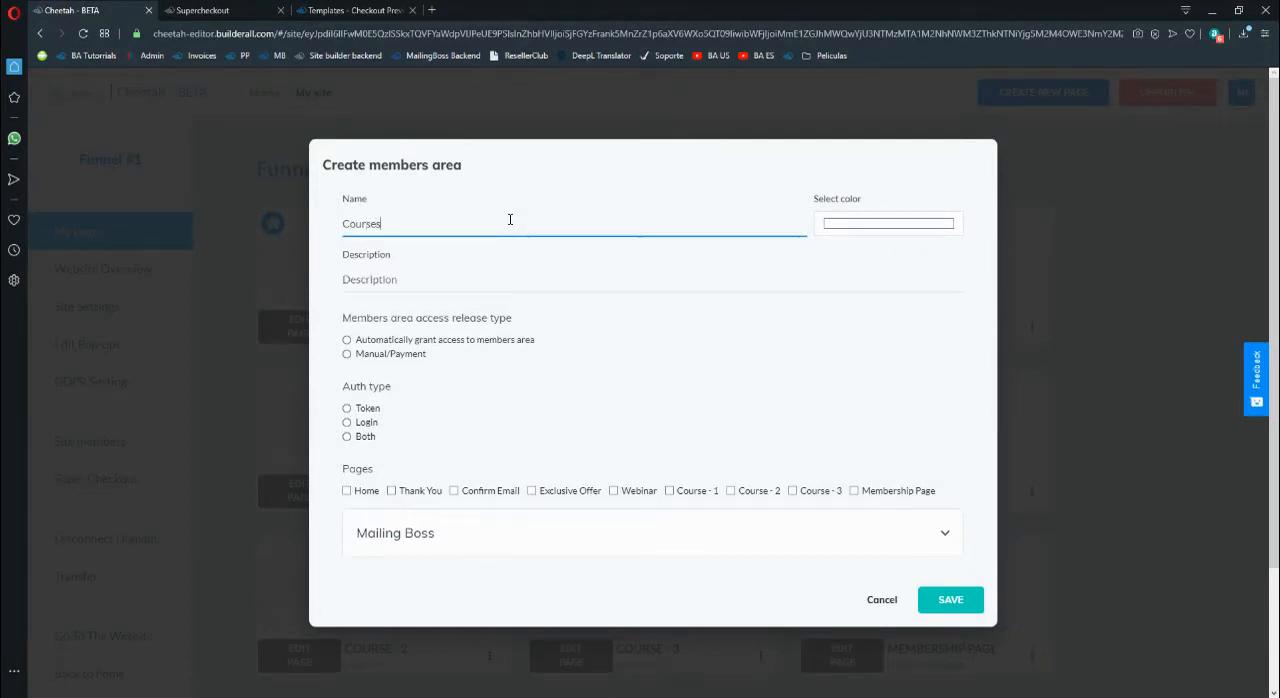
left_click(551, 279)
type("Courses")
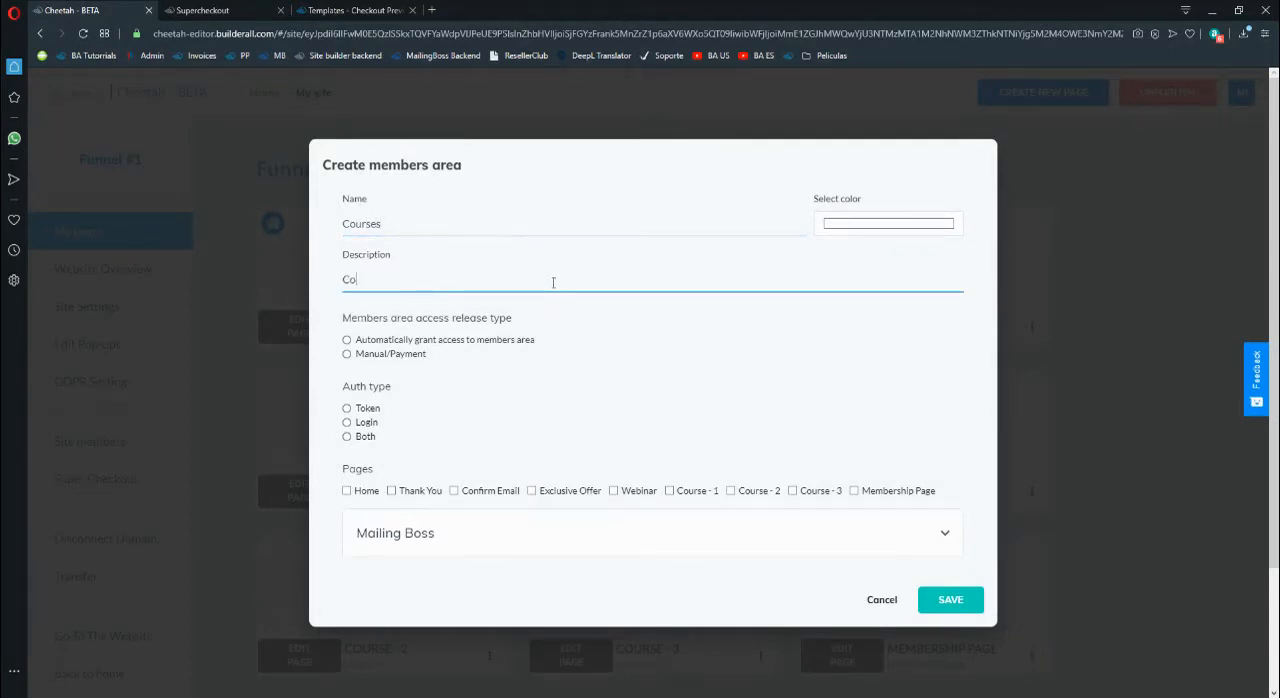
left_click(394, 352)
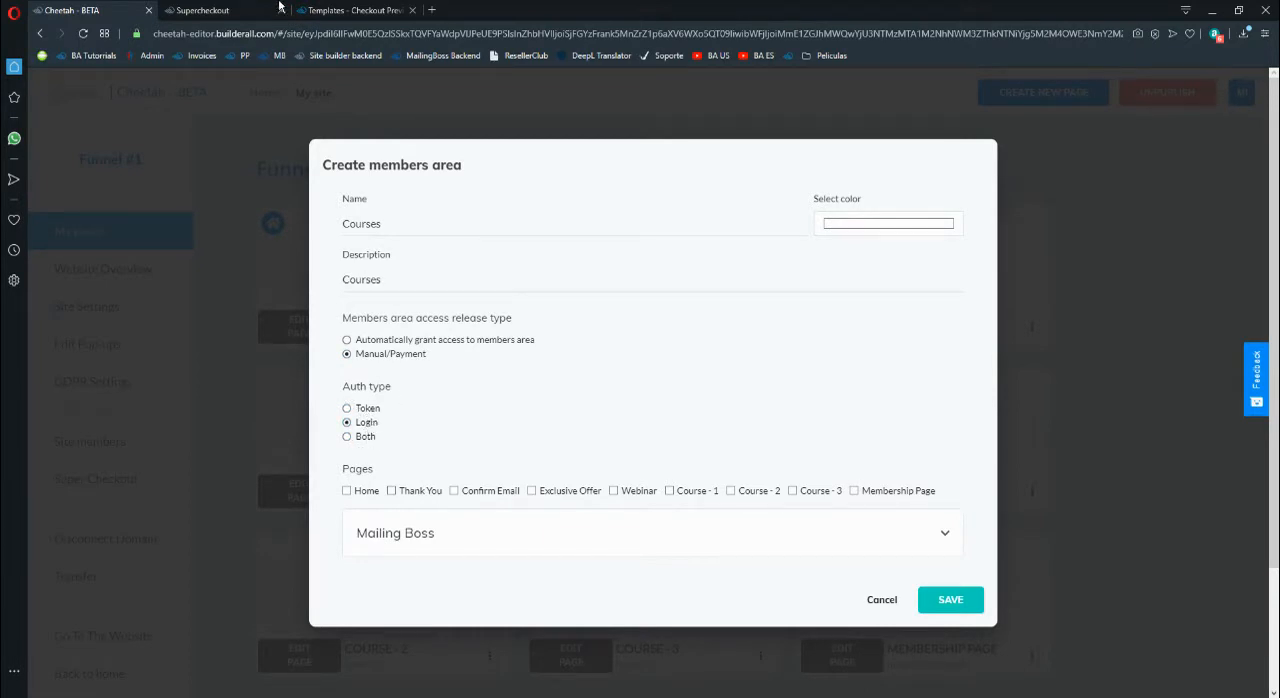
- Check the buyer name and email fields in the checkout preview and return to the members area form
left_click(335, 10)
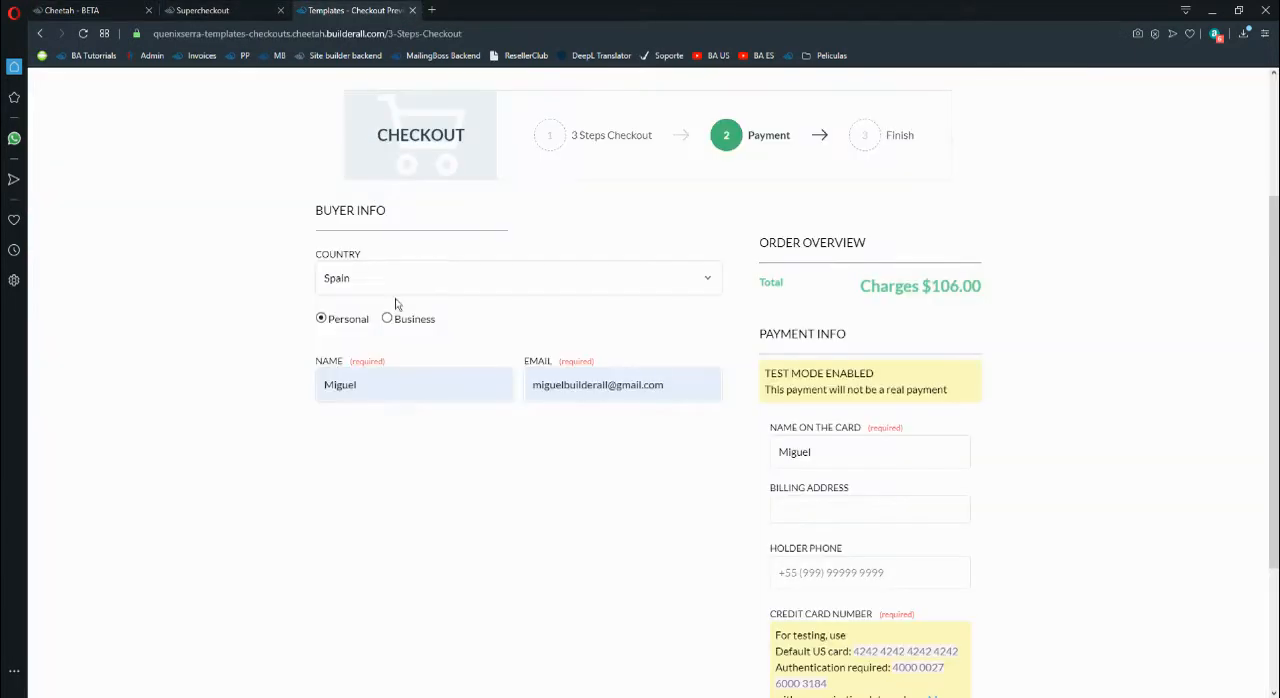
left_click(664, 388)
left_click(210, 10)
left_click(128, 8)
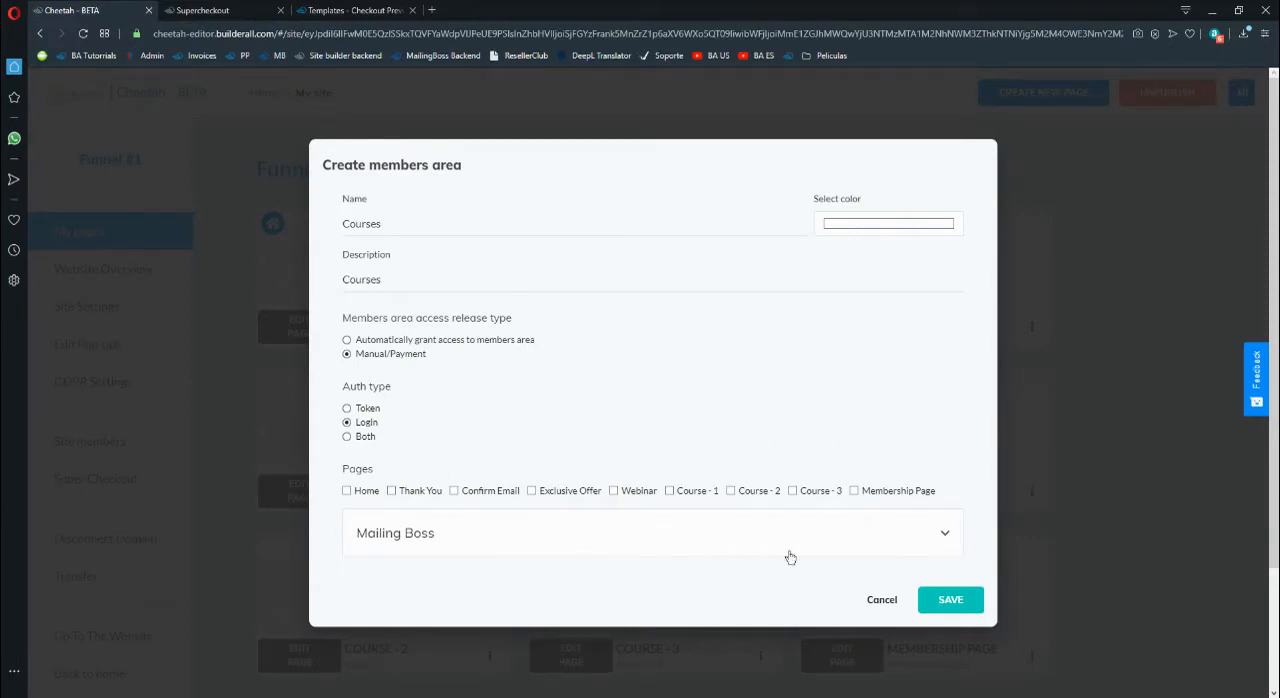
- Include the Membership Page in the Courses members area and save it
left_click(962, 608)
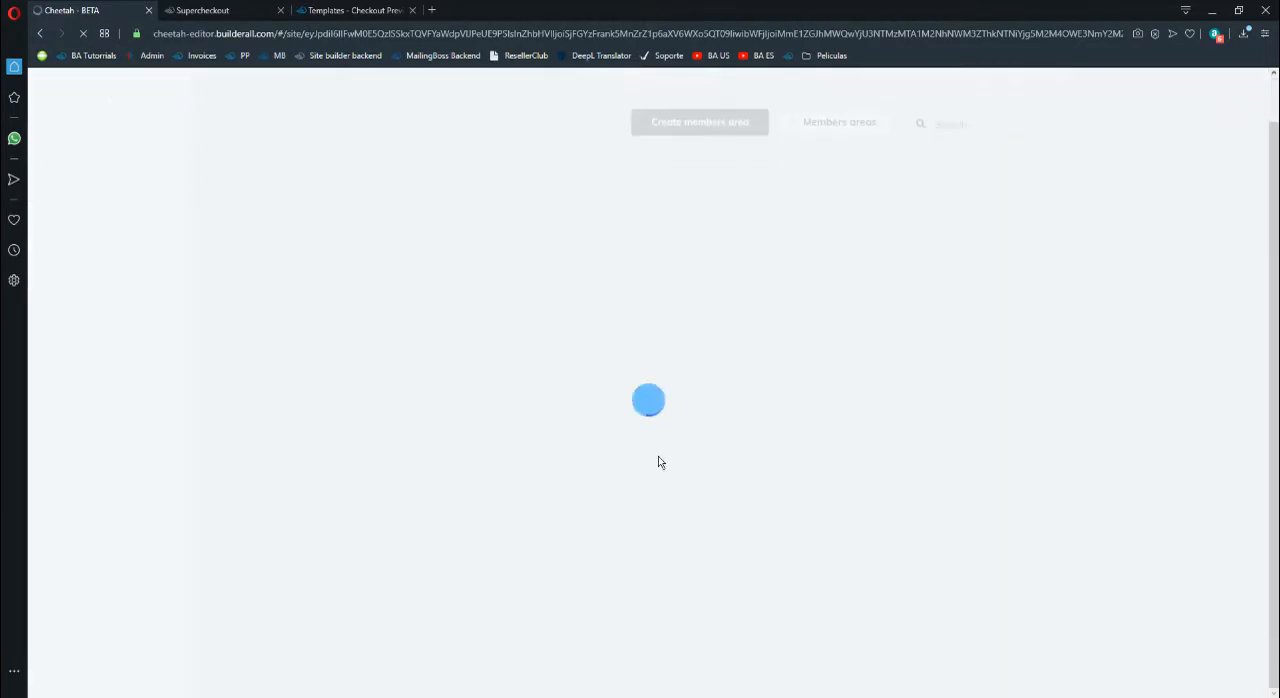
scroll(657, 460, "down", 5)
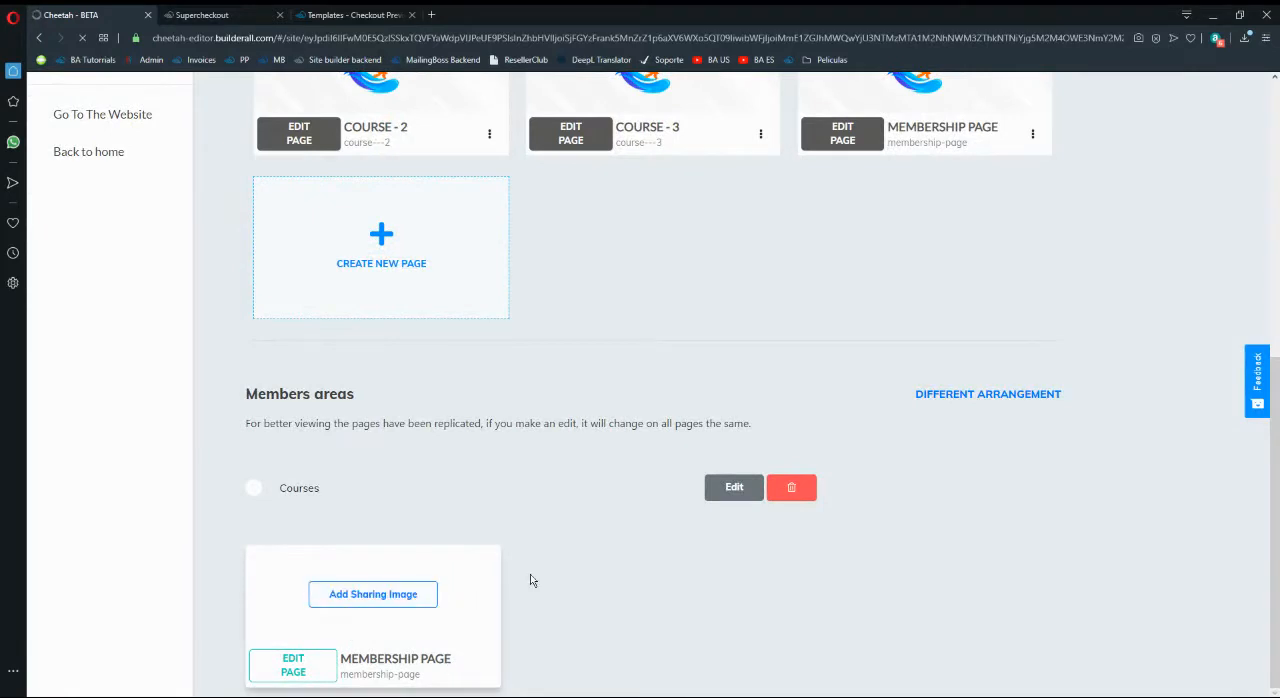
- Review the Courses members area's access release, authentication and page settings, leaving them without saving
scroll(566, 557, "up", 1)
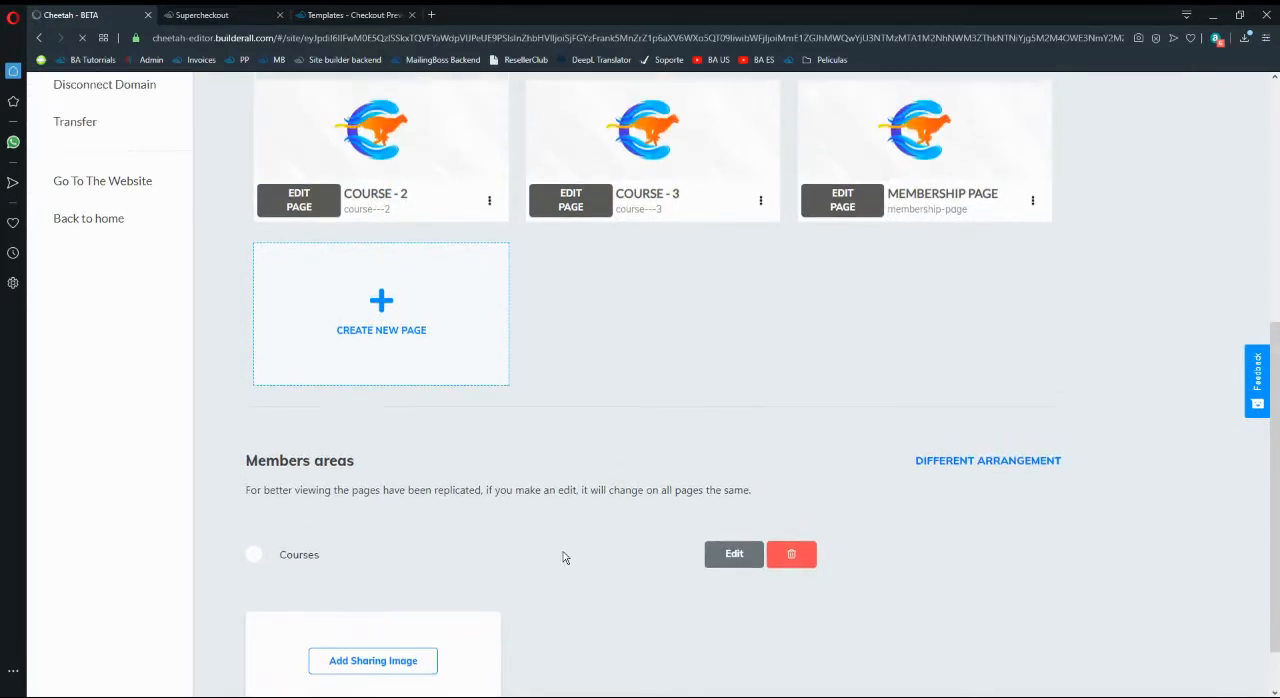
scroll(562, 580, "down", 1)
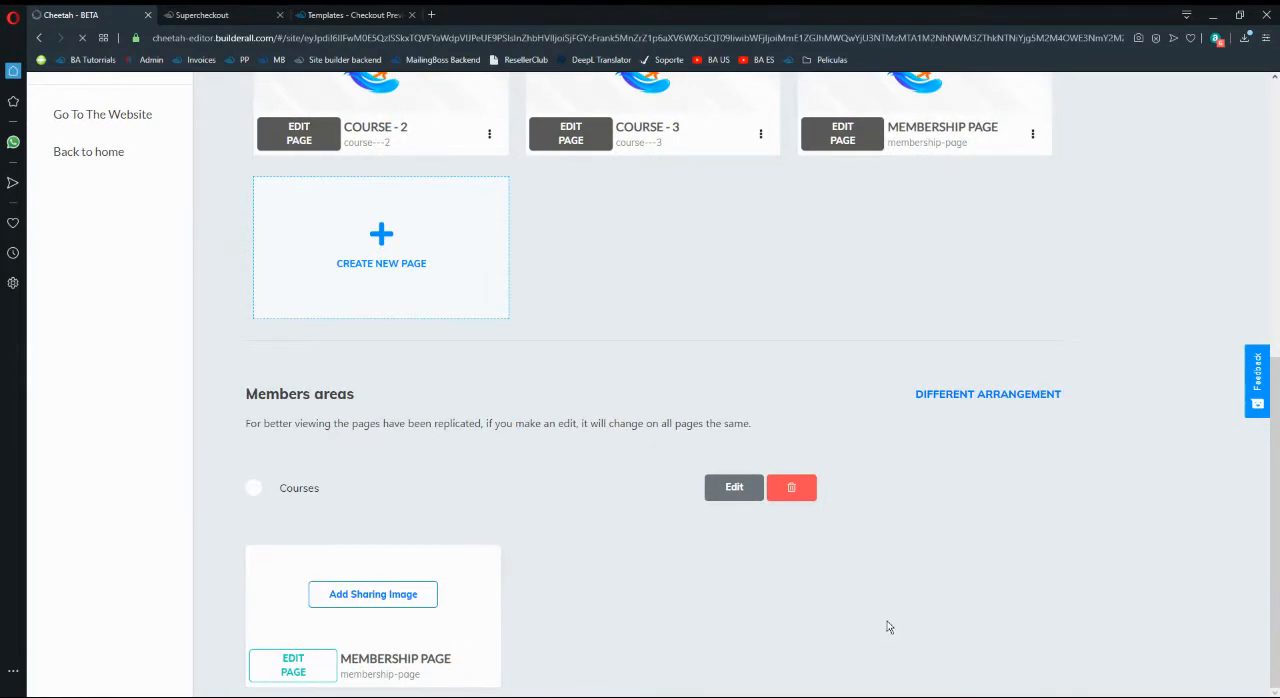
left_click(718, 488)
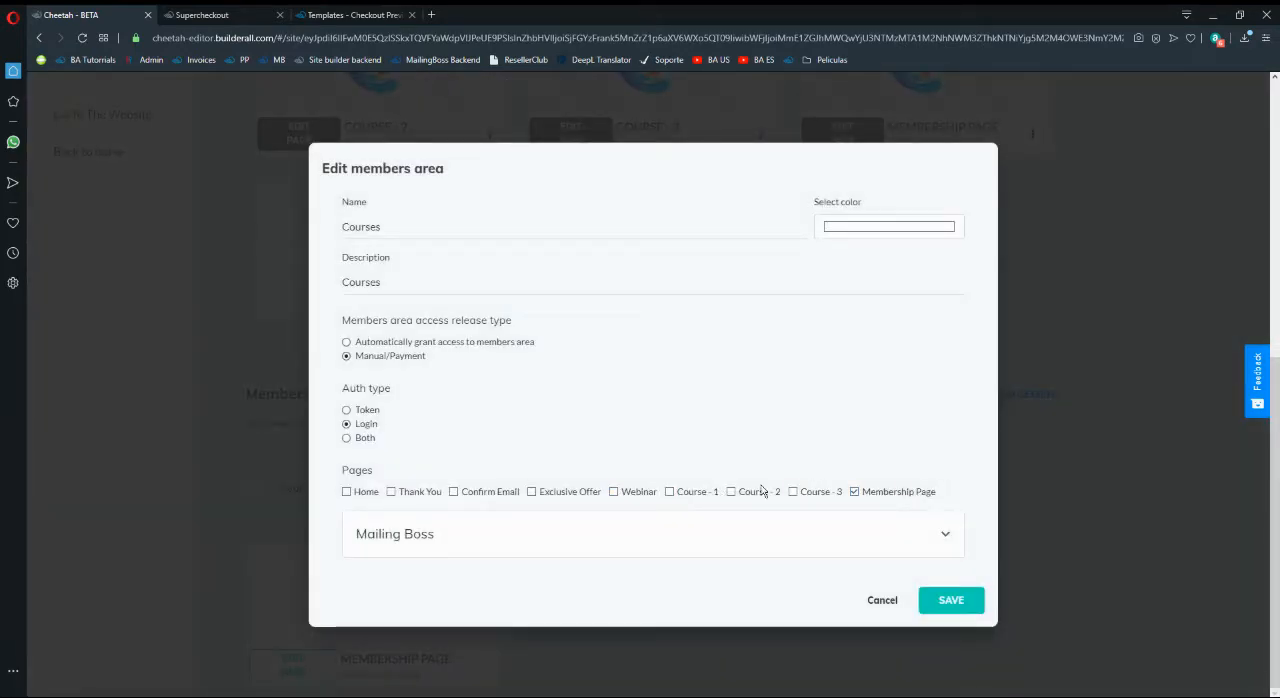
left_click(880, 600)
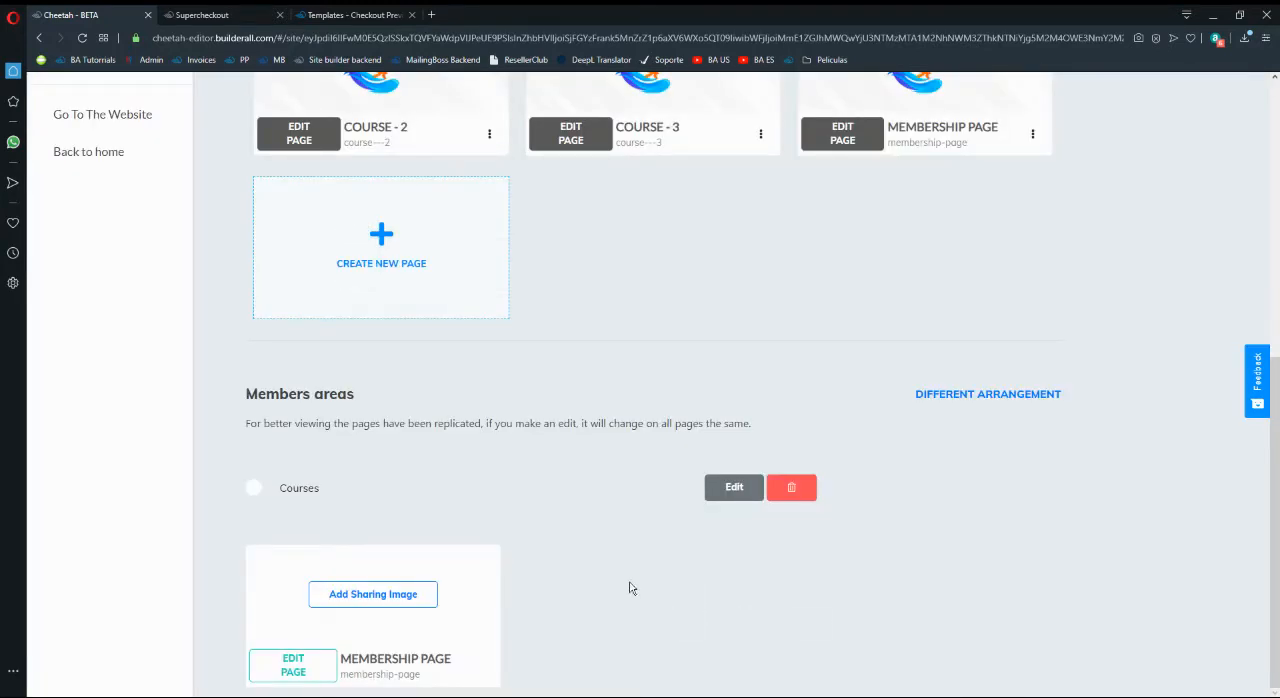
- Switch to Supercheckout, advance the product from Restricted Areas to Integrations, and return to the Cheetah site editor
left_click(248, 16)
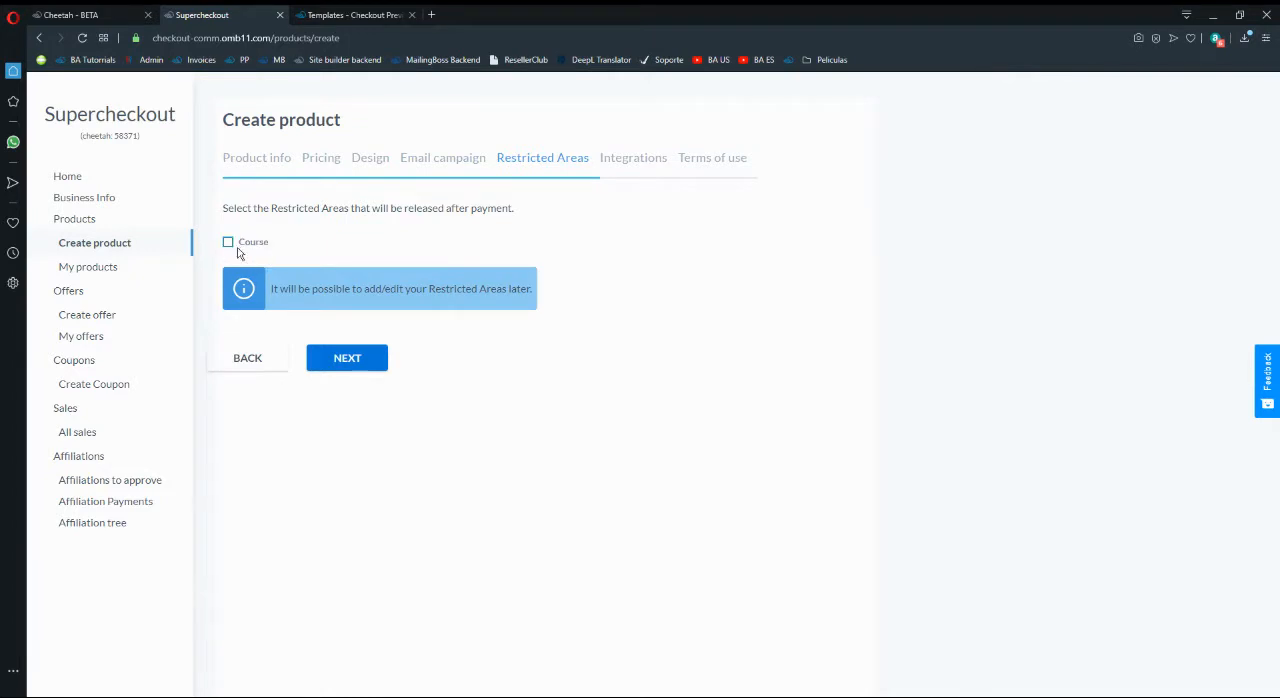
left_click(347, 360)
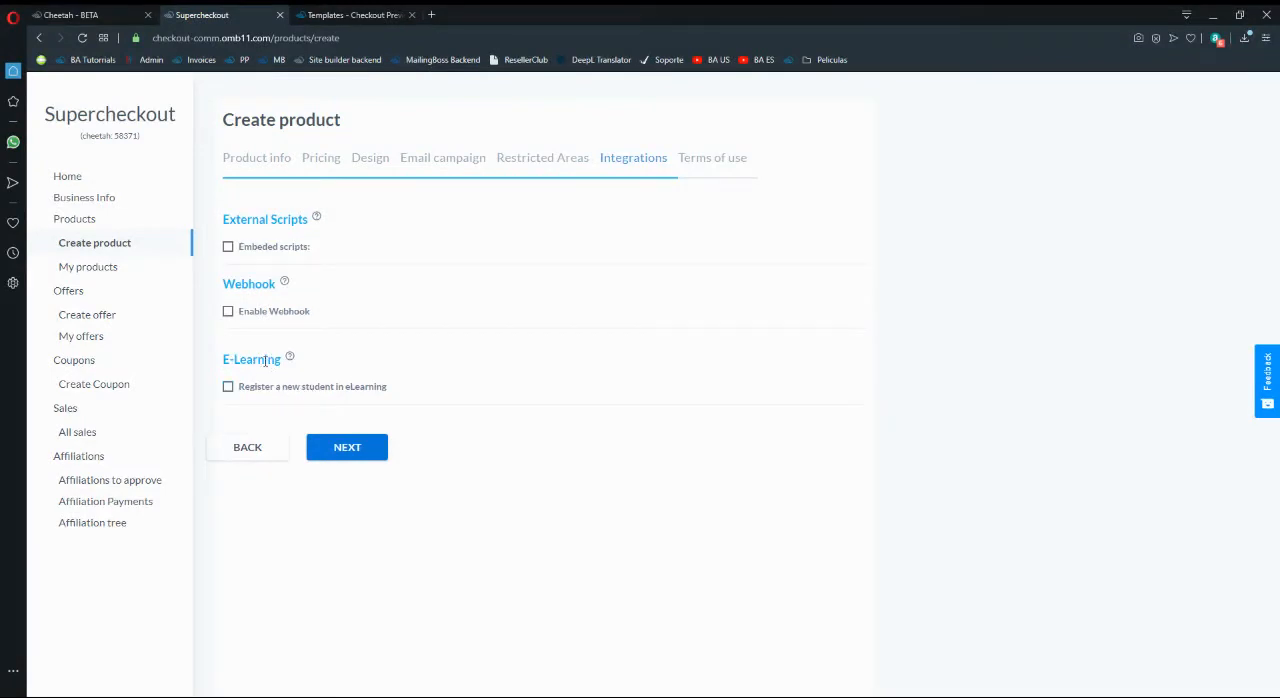
left_click(115, 11)
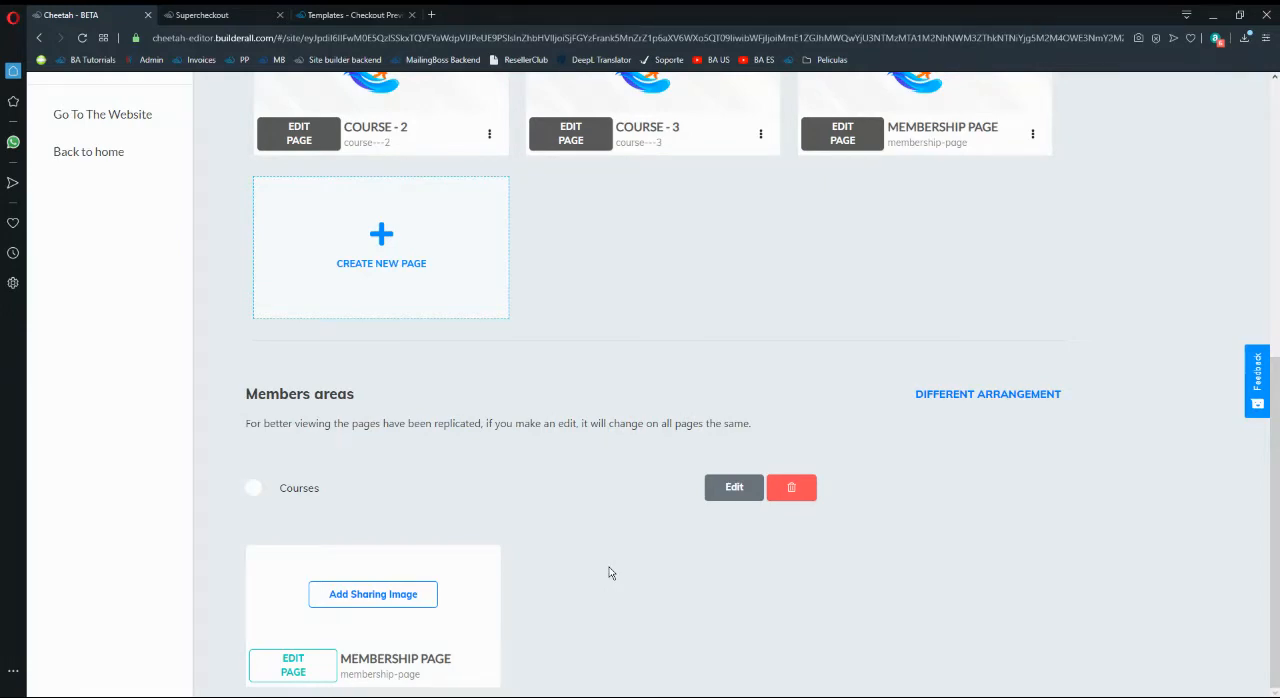
- Open Builderall's eLearning application from the Builderall office in a new browser tab and close the office site list
left_click(431, 15)
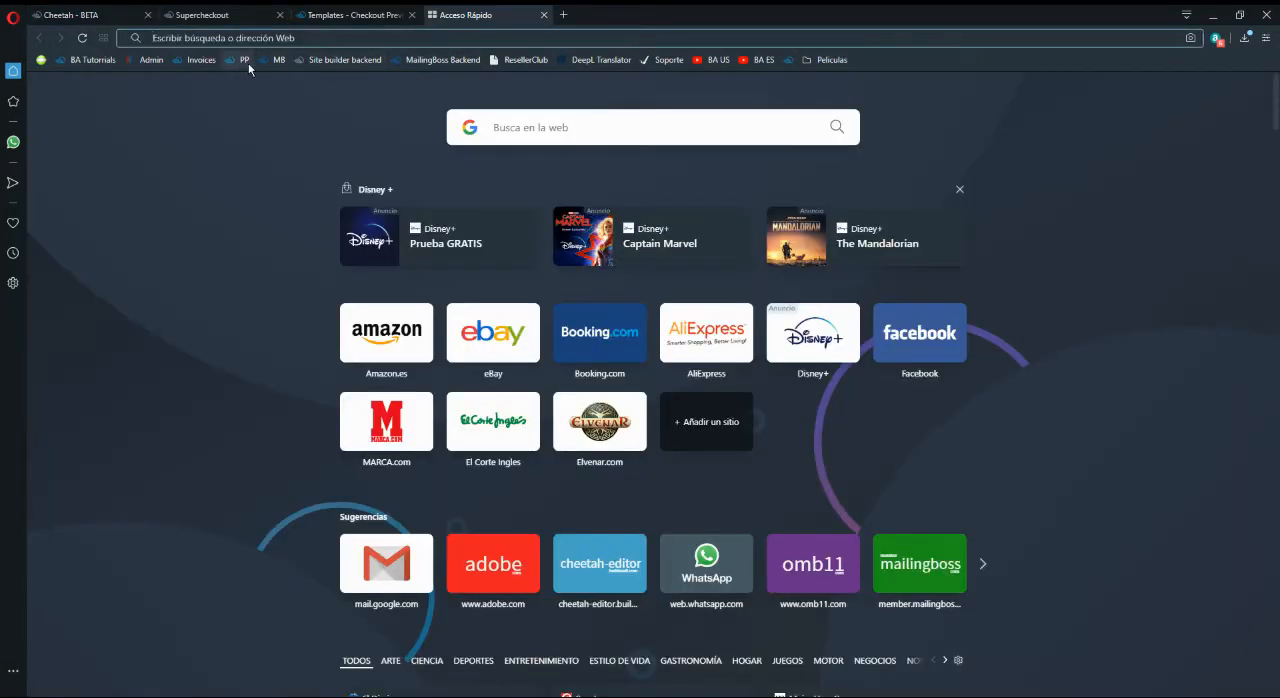
left_click(248, 62)
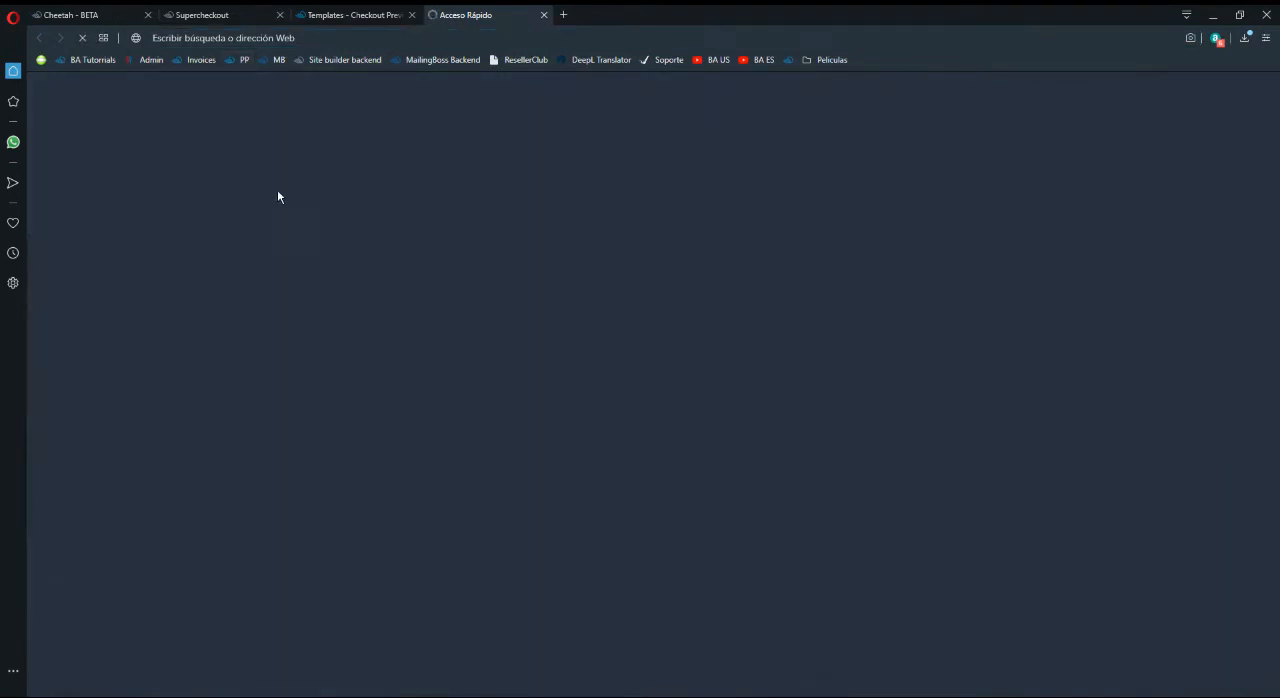
key("ctrl+shift+Tab")
key("ctrl+shift+Tab")
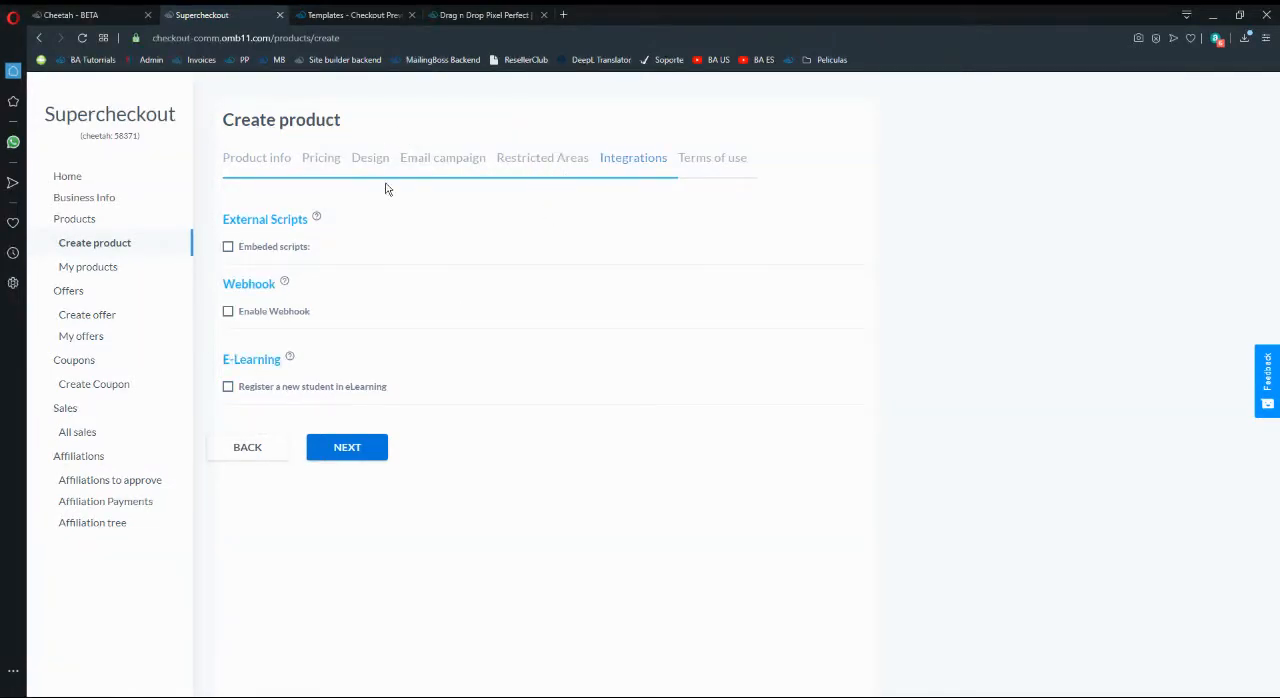
key("ctrl+Tab")
key("ctrl+Tab")
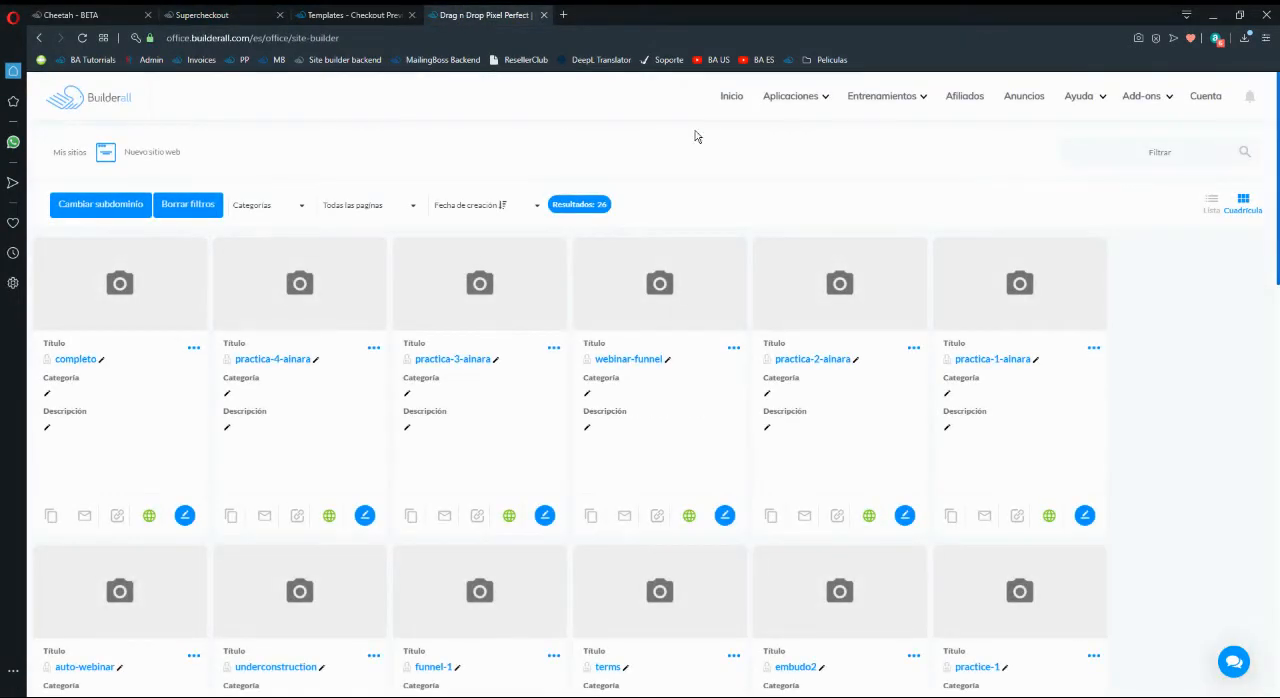
mouse_move(772, 97)
left_click(80, 292)
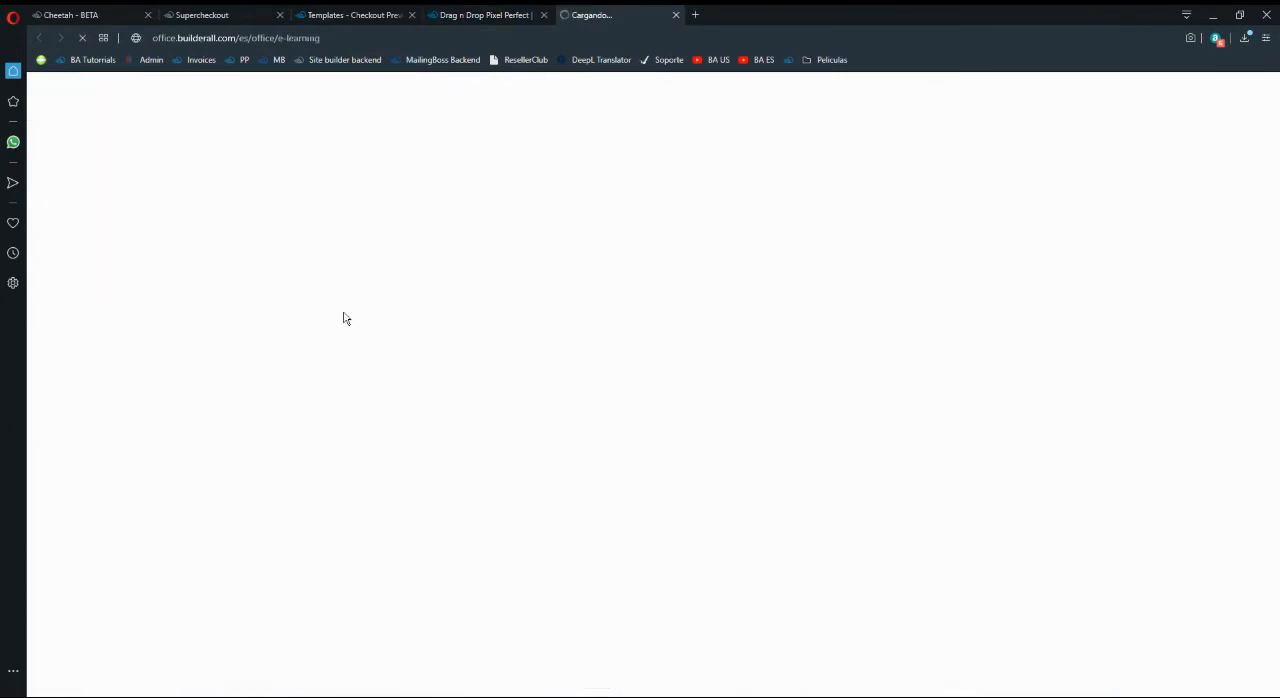
left_click(480, 14)
left_click(543, 14)
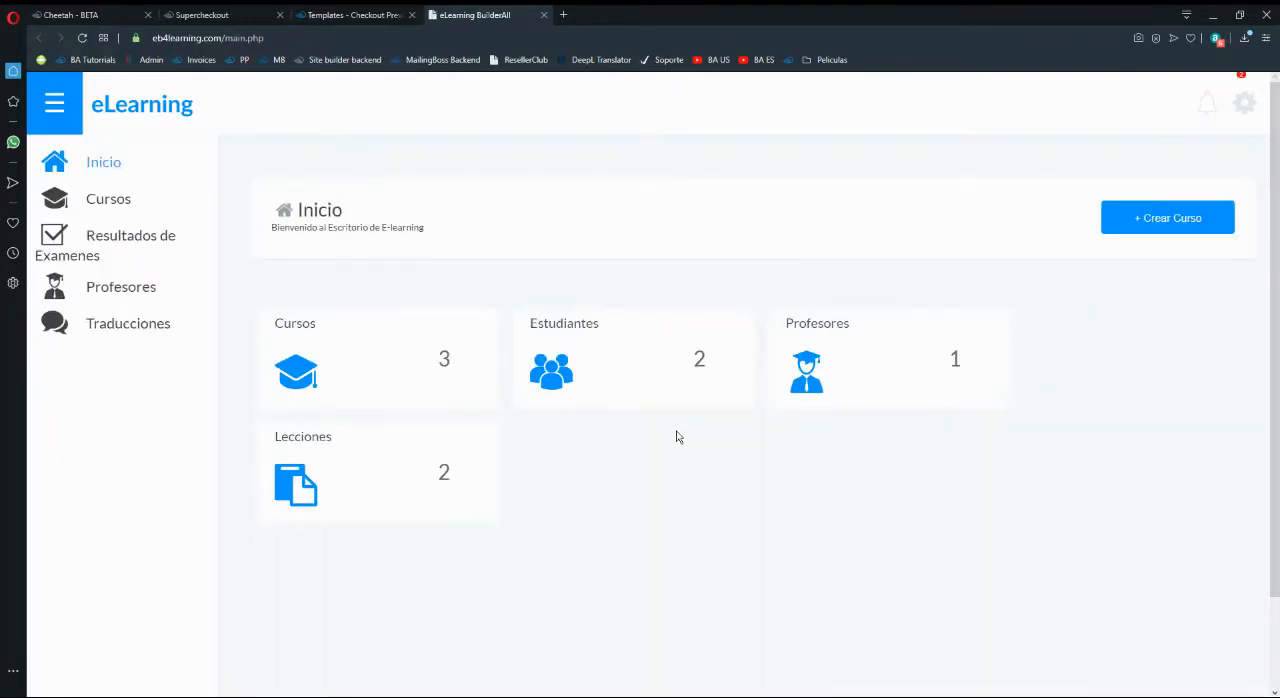
- Open the Plan bronze course page from the eLearning course list
left_click(120, 199)
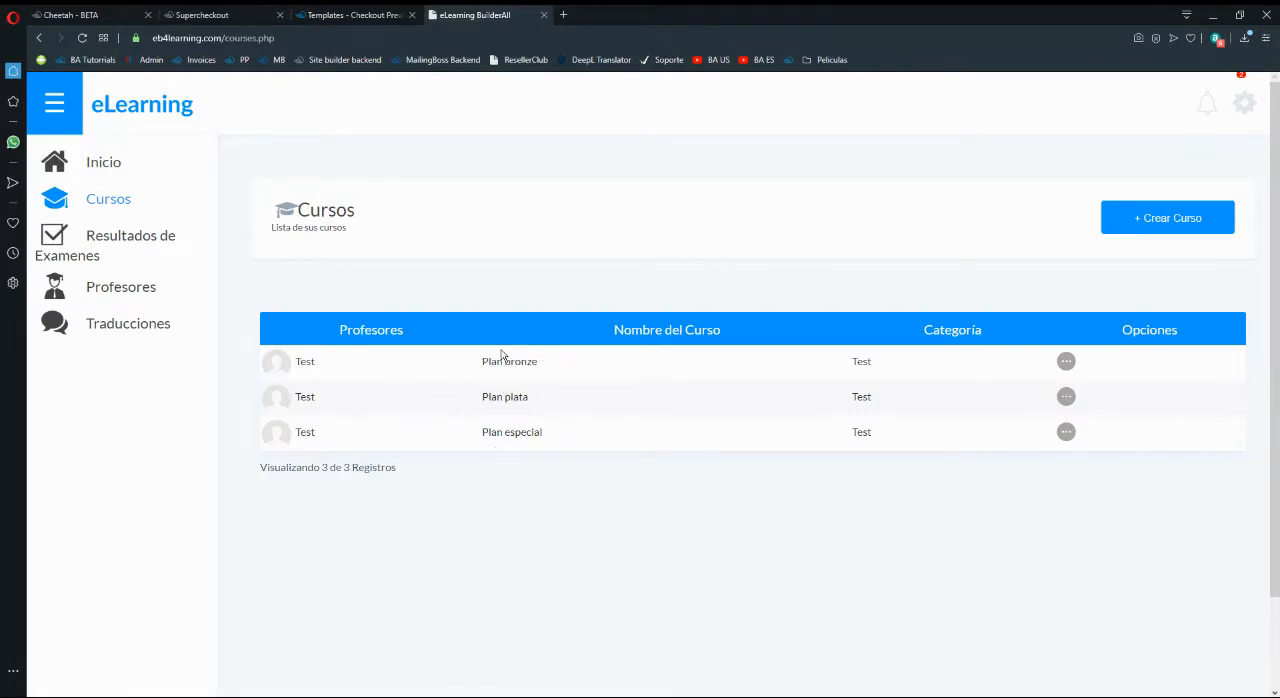
left_click(1066, 361)
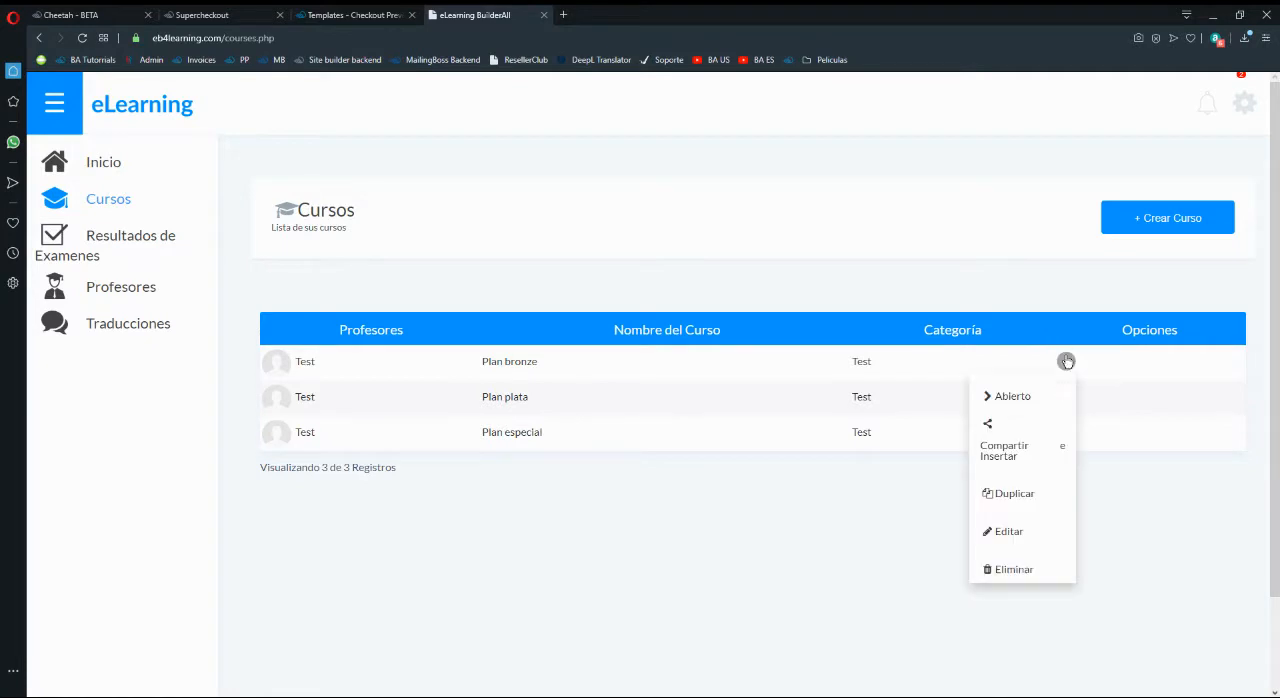
left_click(1020, 397)
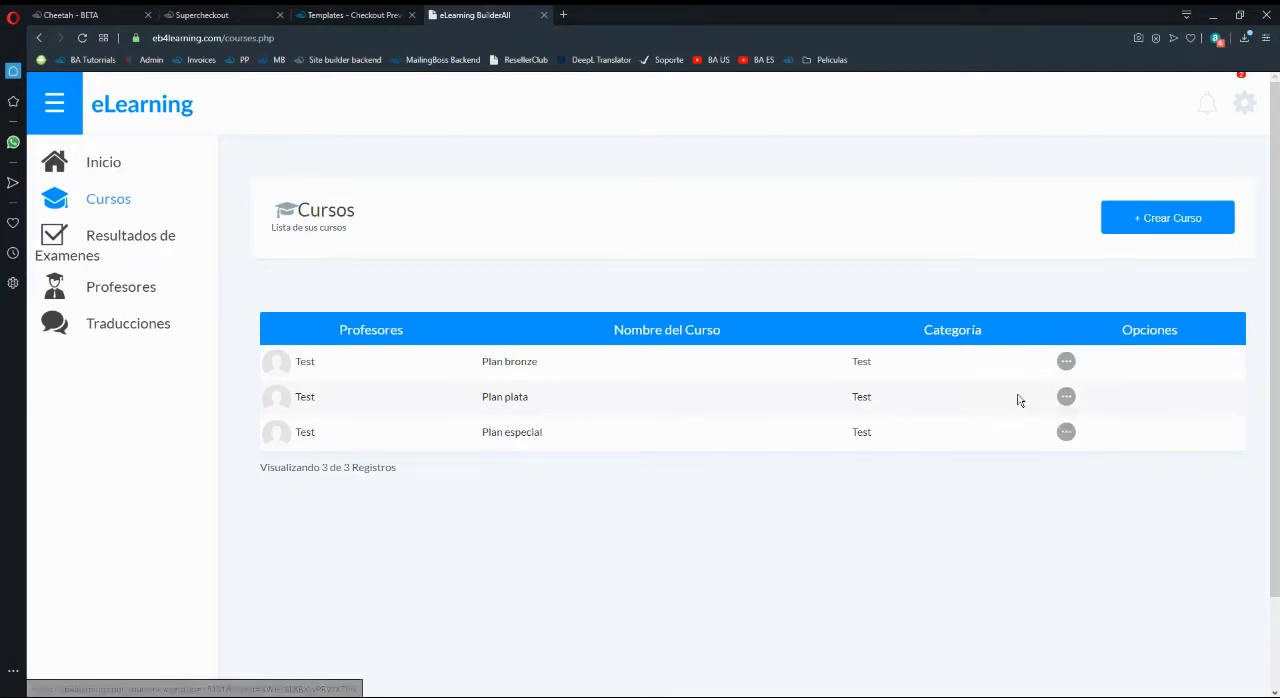
- Examine the Plan bronze course page's web address and open the course's login form
left_click(350, 38)
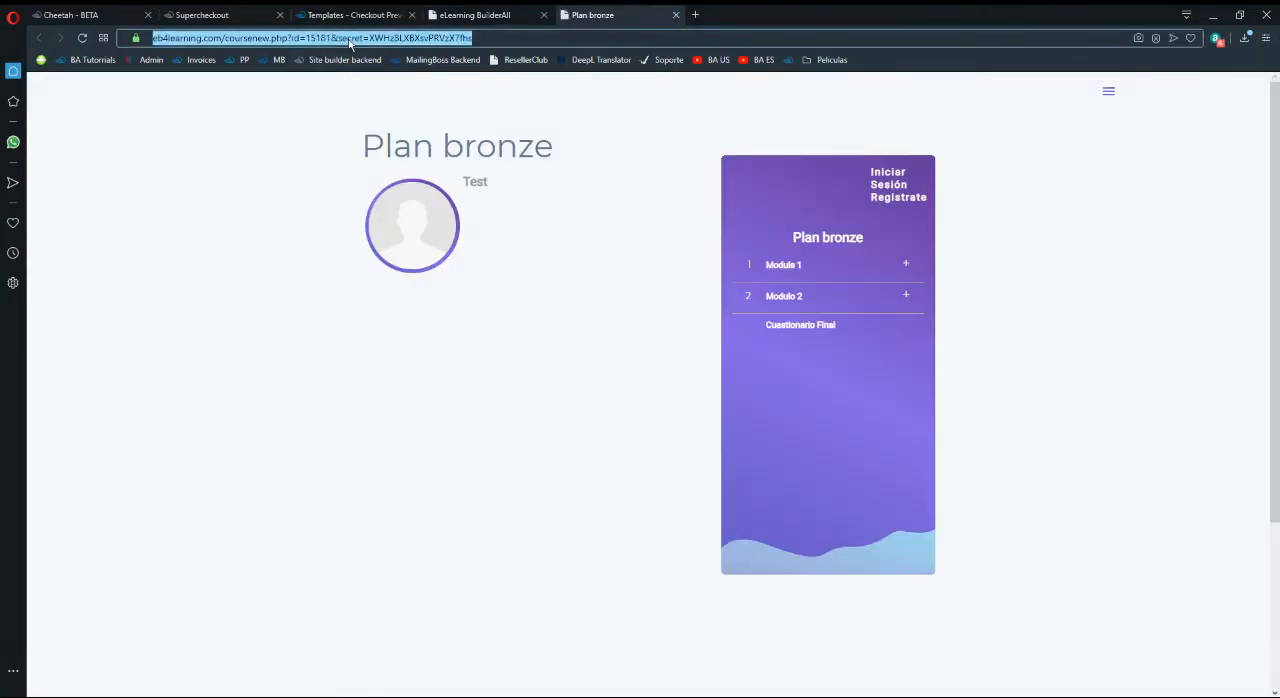
left_click_drag(474, 37, 150, 77)
left_click(482, 40)
left_click_drag(482, 40, 172, 37)
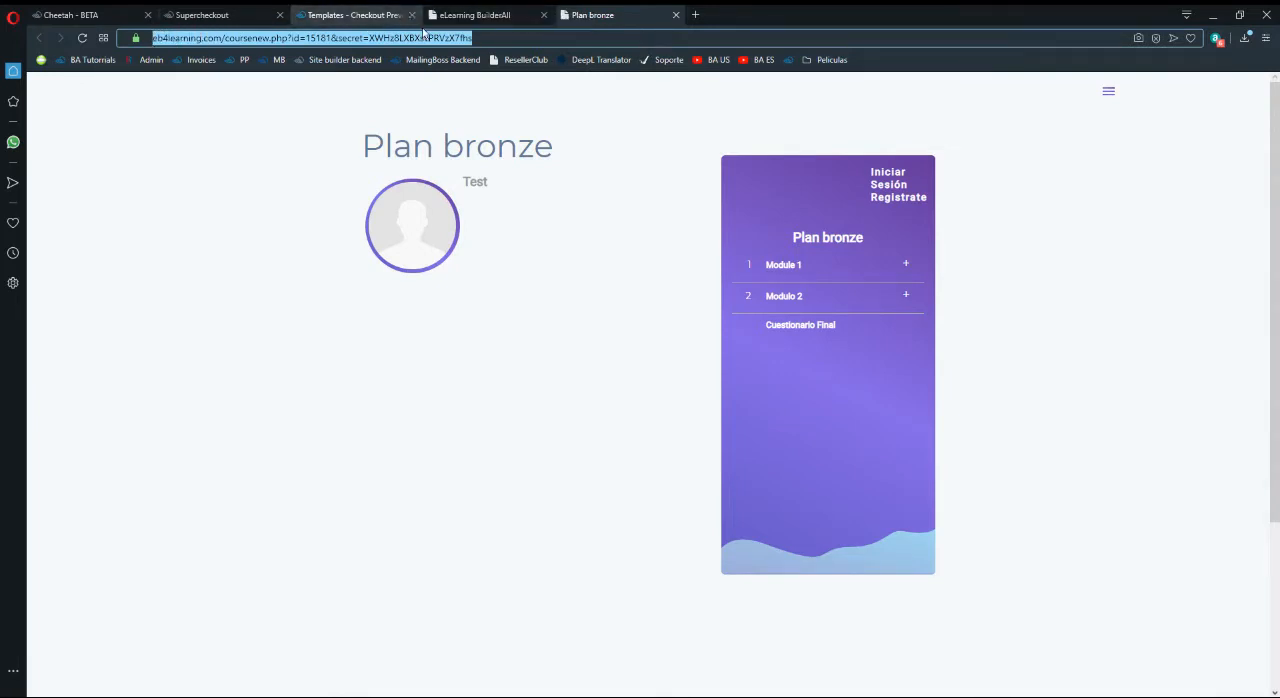
left_click(495, 33)
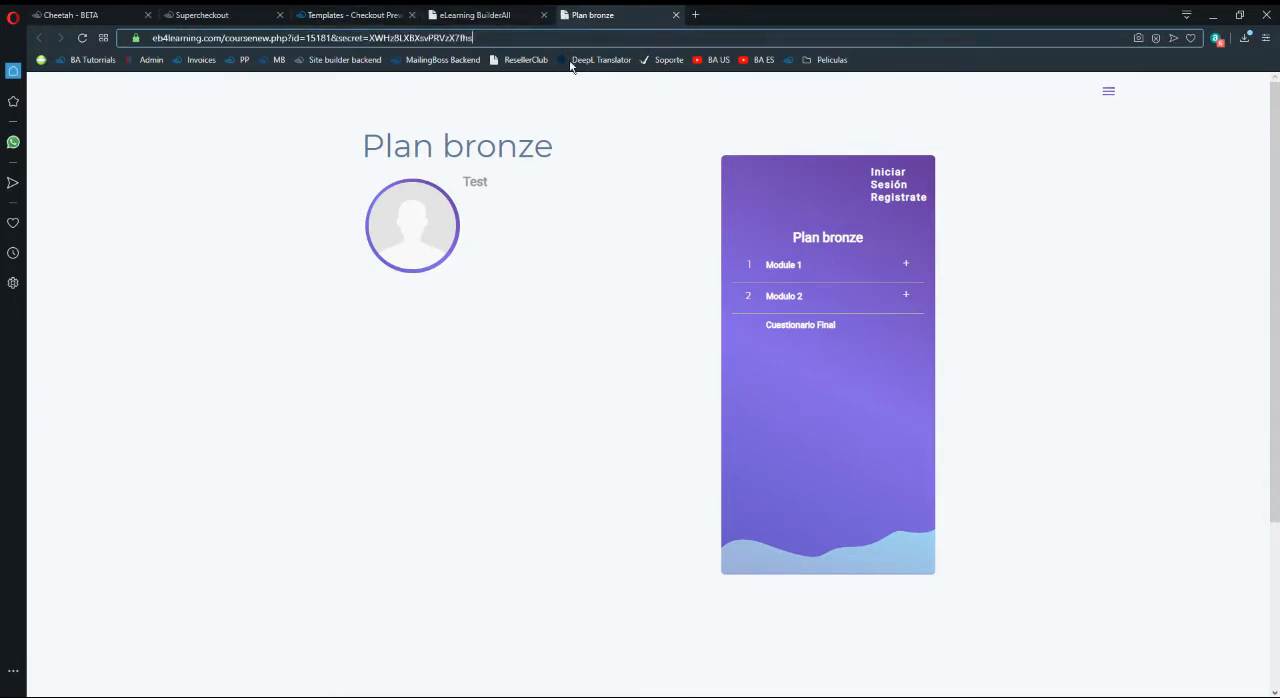
left_click(891, 172)
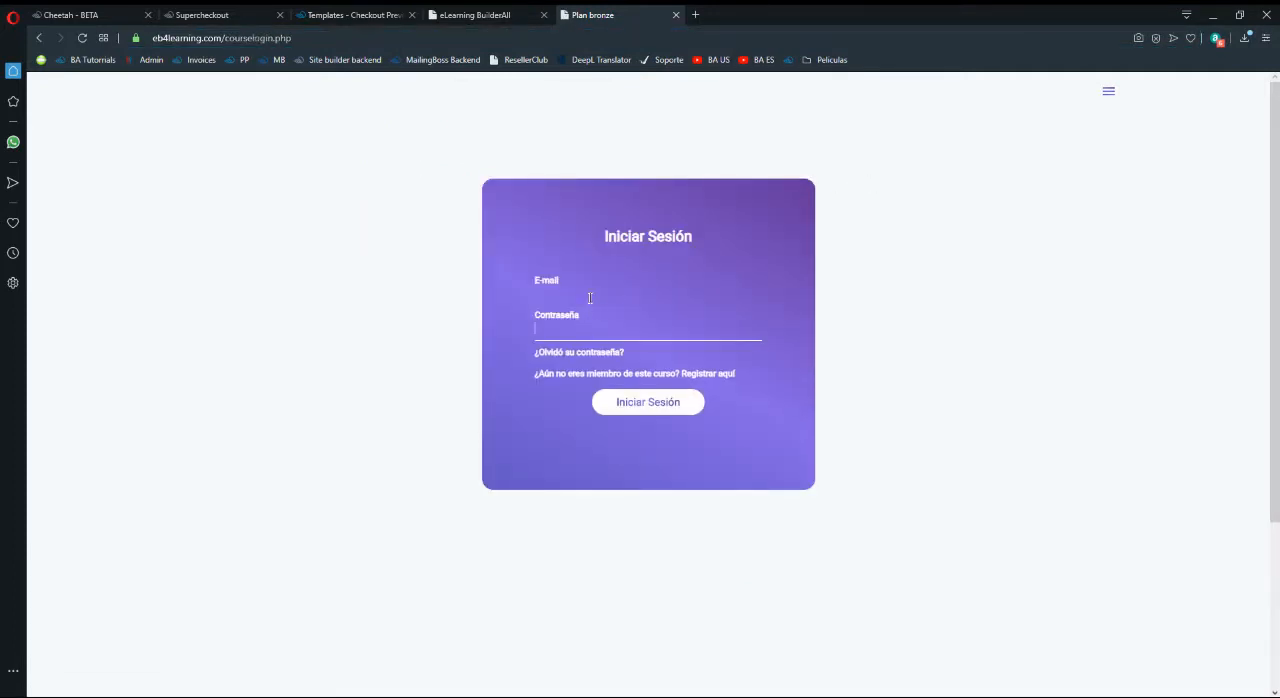
- Compare the buyer info in the checkout preview with the login fields of the Plan bronze course
left_click(447, 12)
left_click(385, 14)
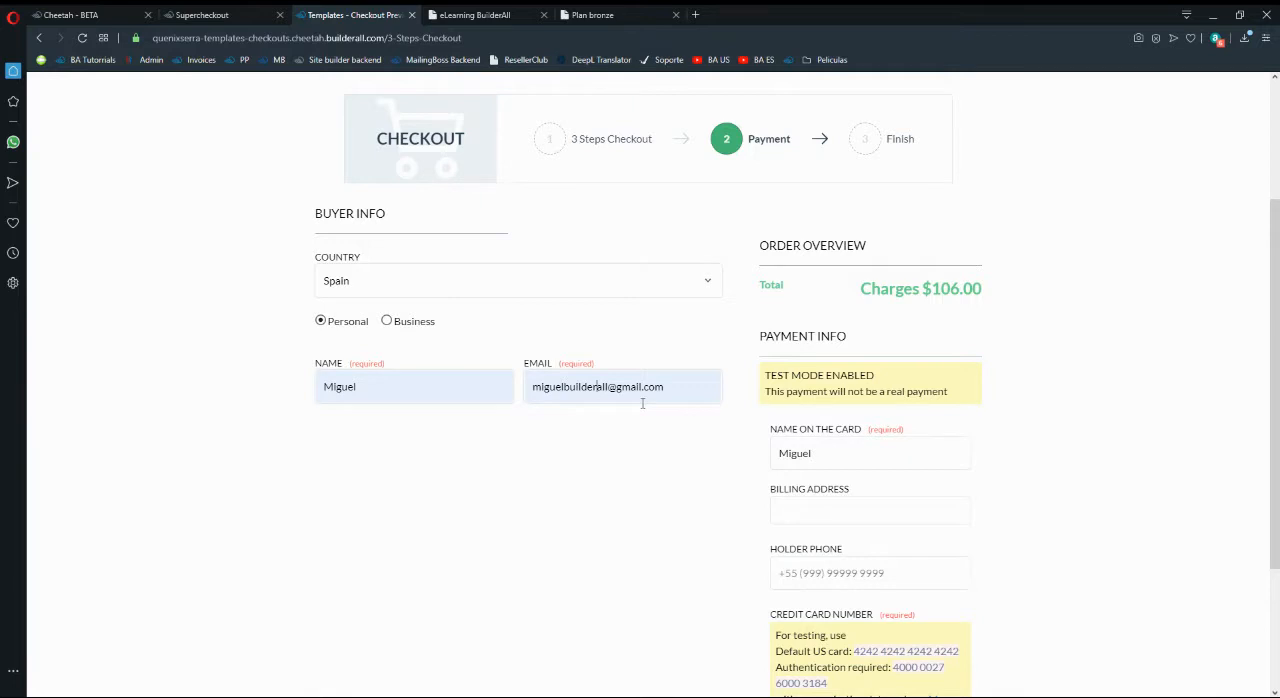
scroll(642, 403, "down", 2)
scroll(642, 403, "up", 2)
left_click(625, 14)
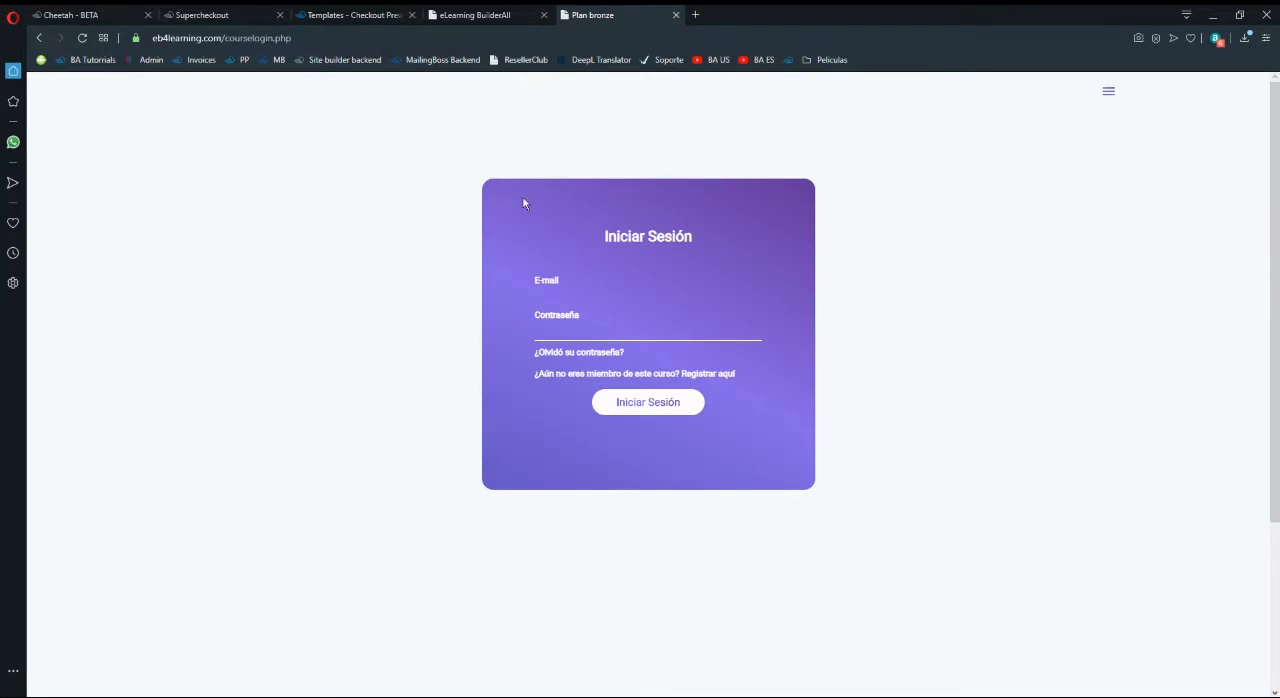
left_click(350, 14)
left_click(607, 12)
left_click(350, 14)
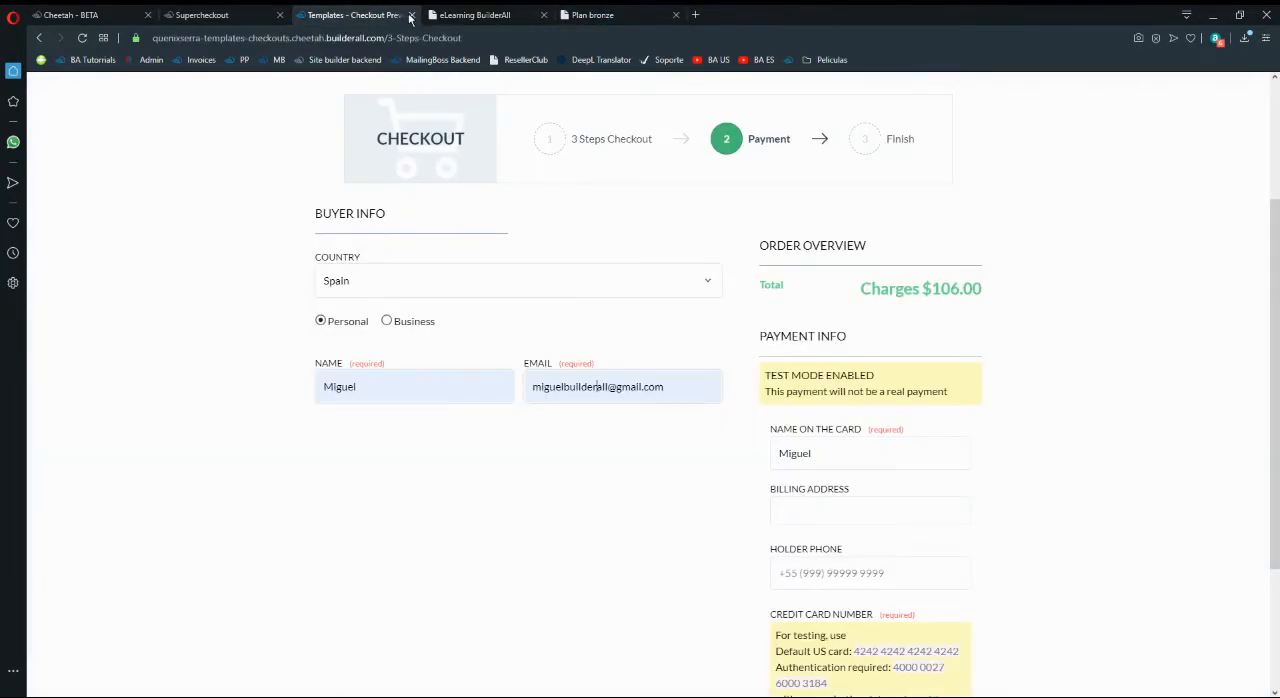
left_click(607, 14)
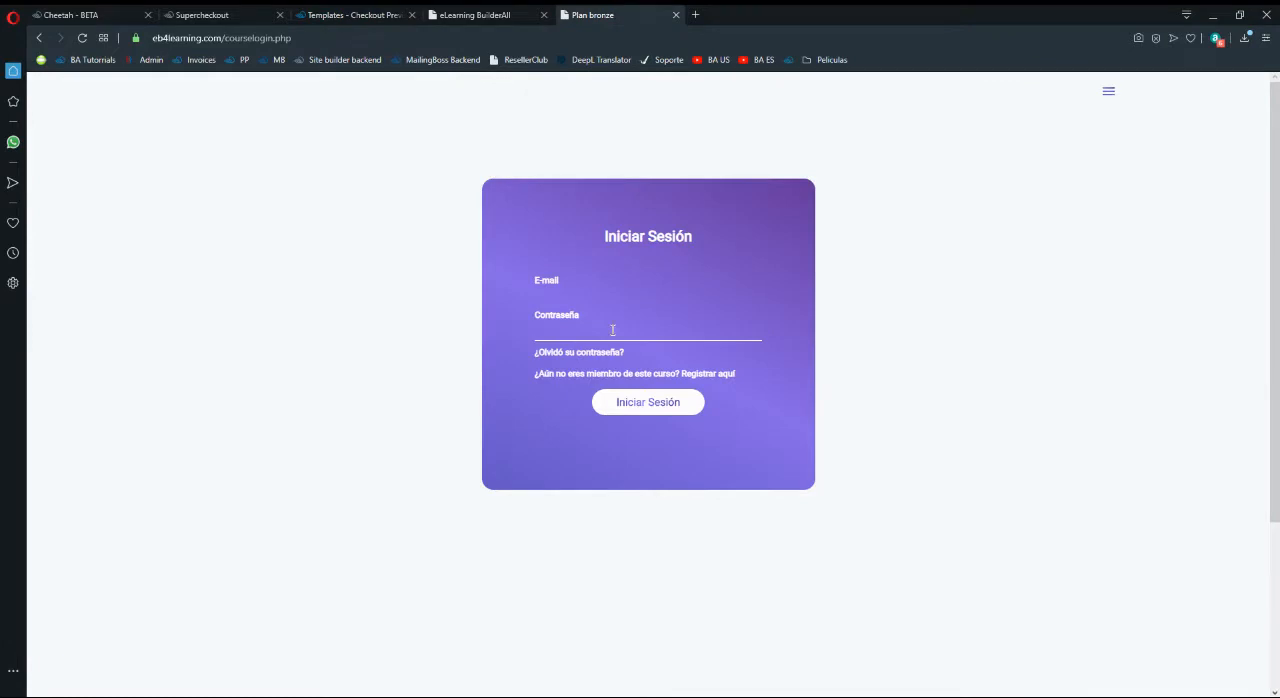
- Check the Courses option in the Supercheckout product's Restricted Areas and return to Integrations
left_click(205, 14)
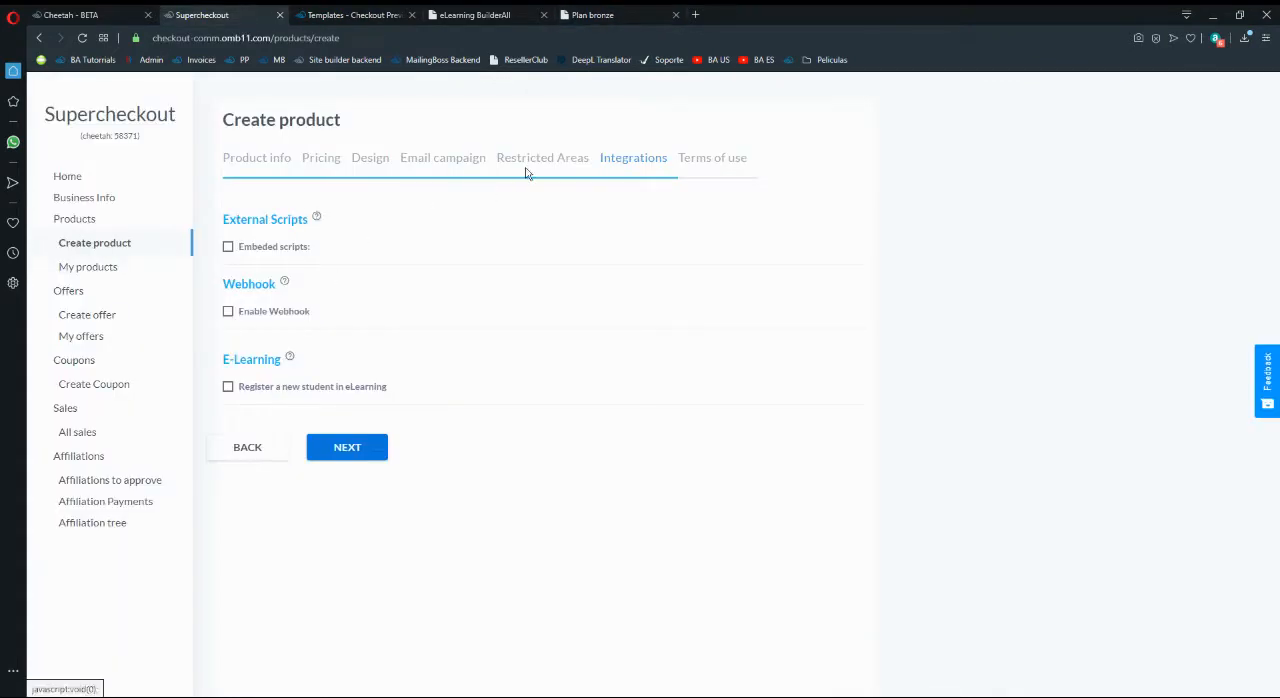
left_click(271, 449)
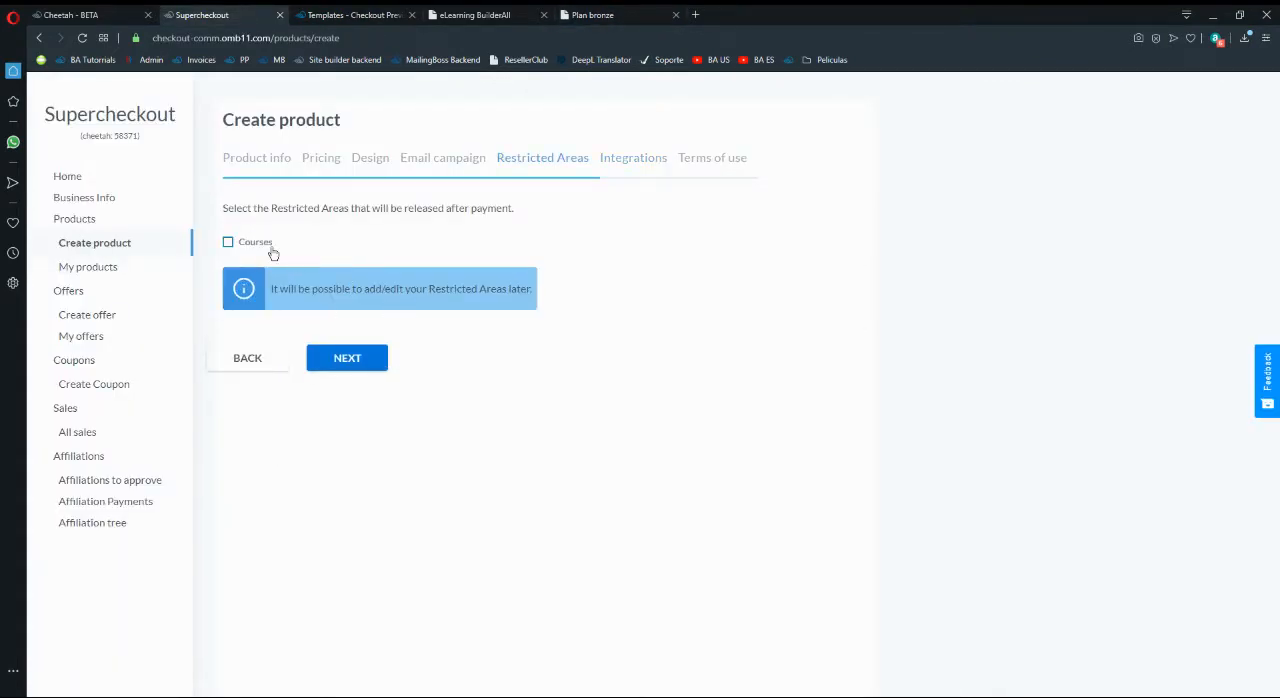
left_click(375, 365)
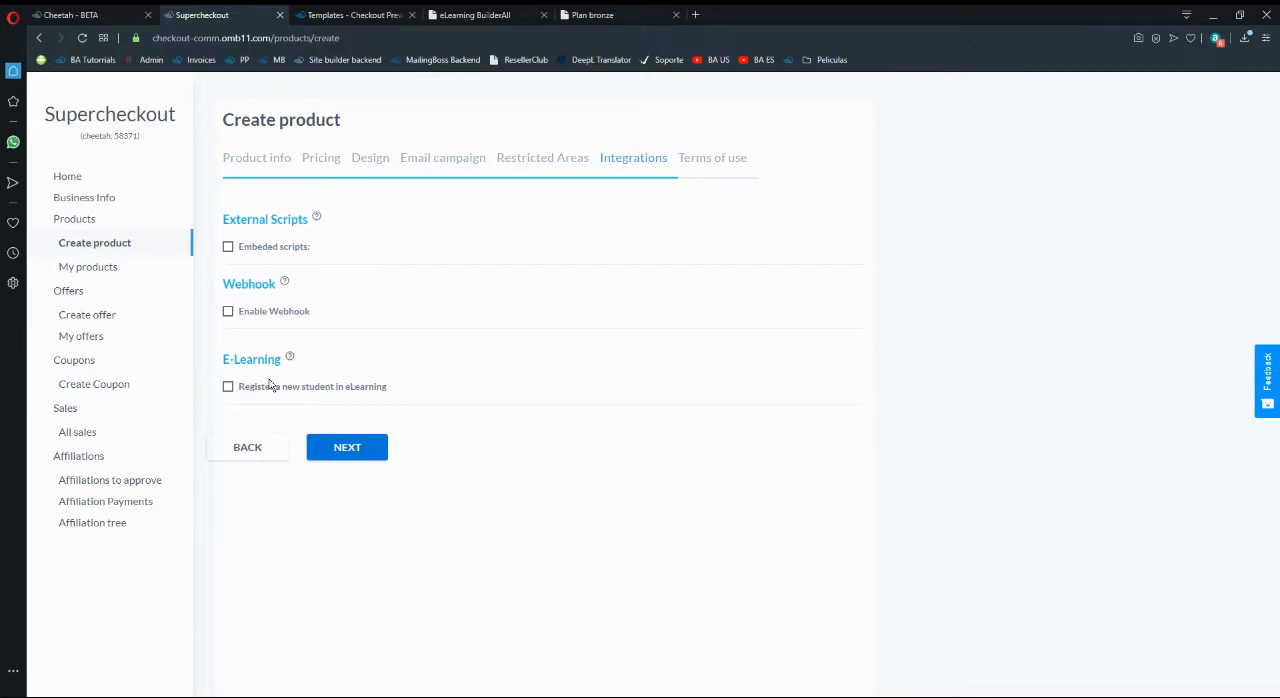
- Check the checkout buyer name and email against the course login's email and password fields, and return to the Supercheckout product's integrations
left_click(508, 12)
left_click(385, 14)
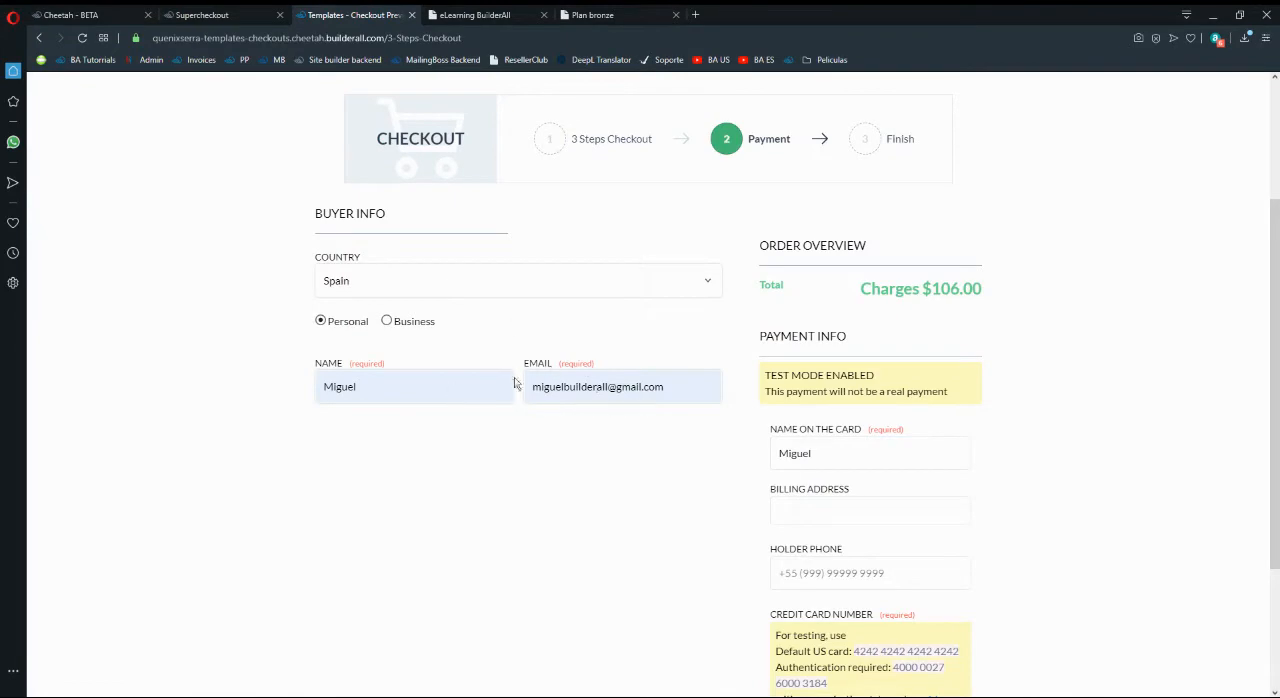
left_click(600, 14)
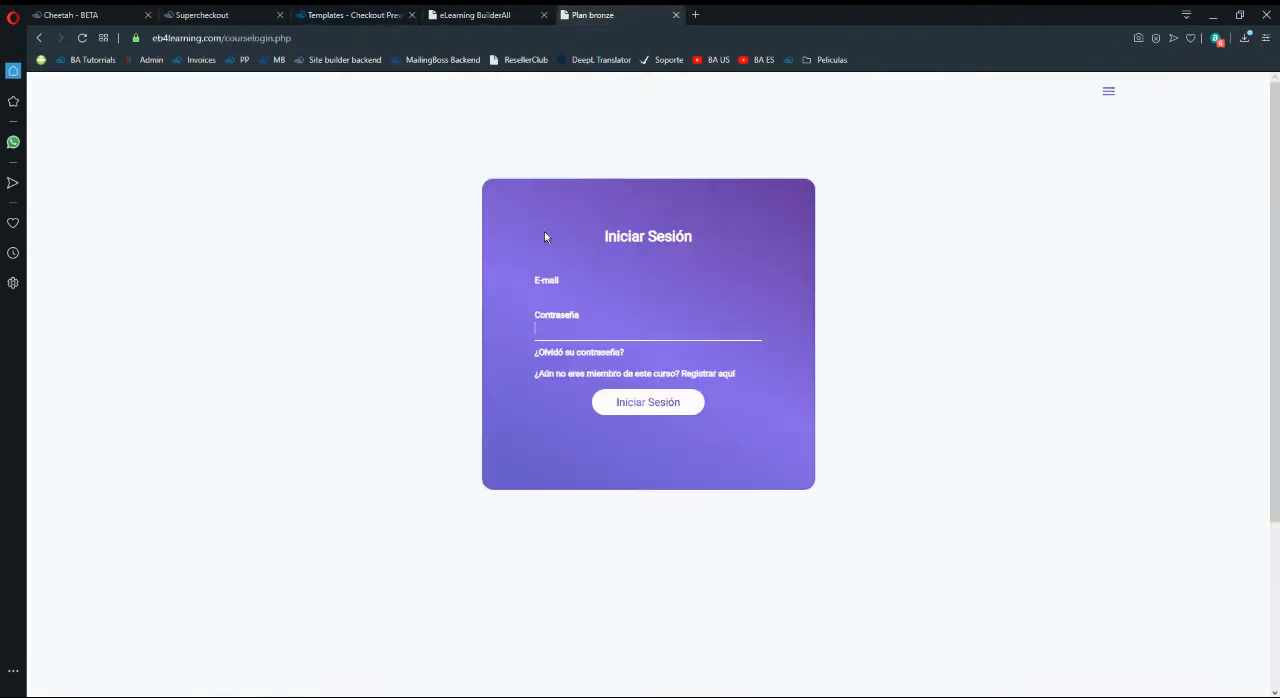
left_click(575, 322)
left_click(310, 10)
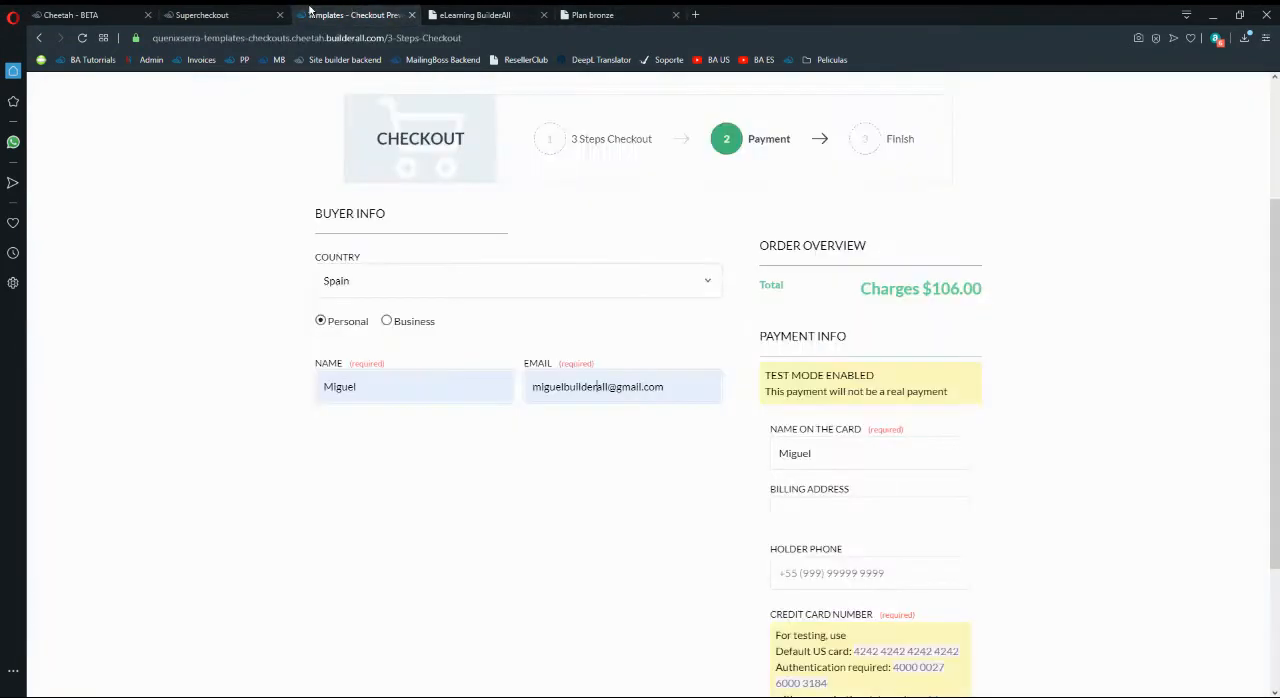
left_click(233, 10)
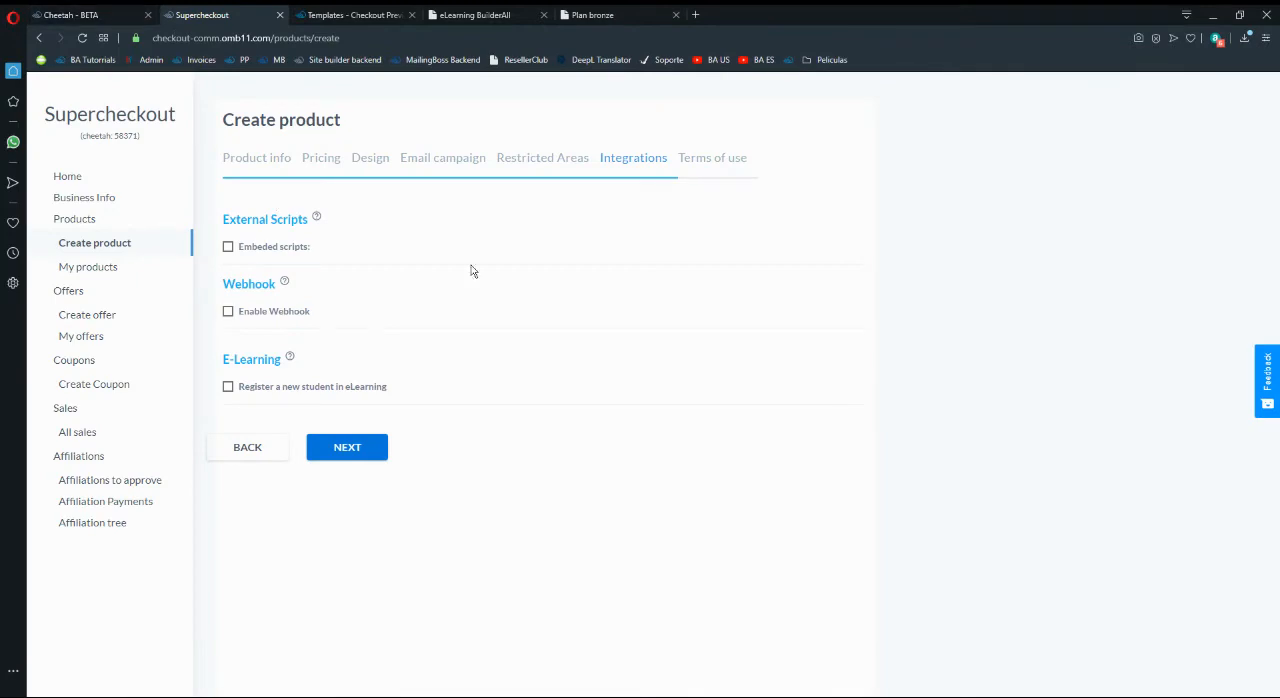
- Review the site's Courses members area, the eLearning course list and the Plan bronze login's email field
left_click(70, 14)
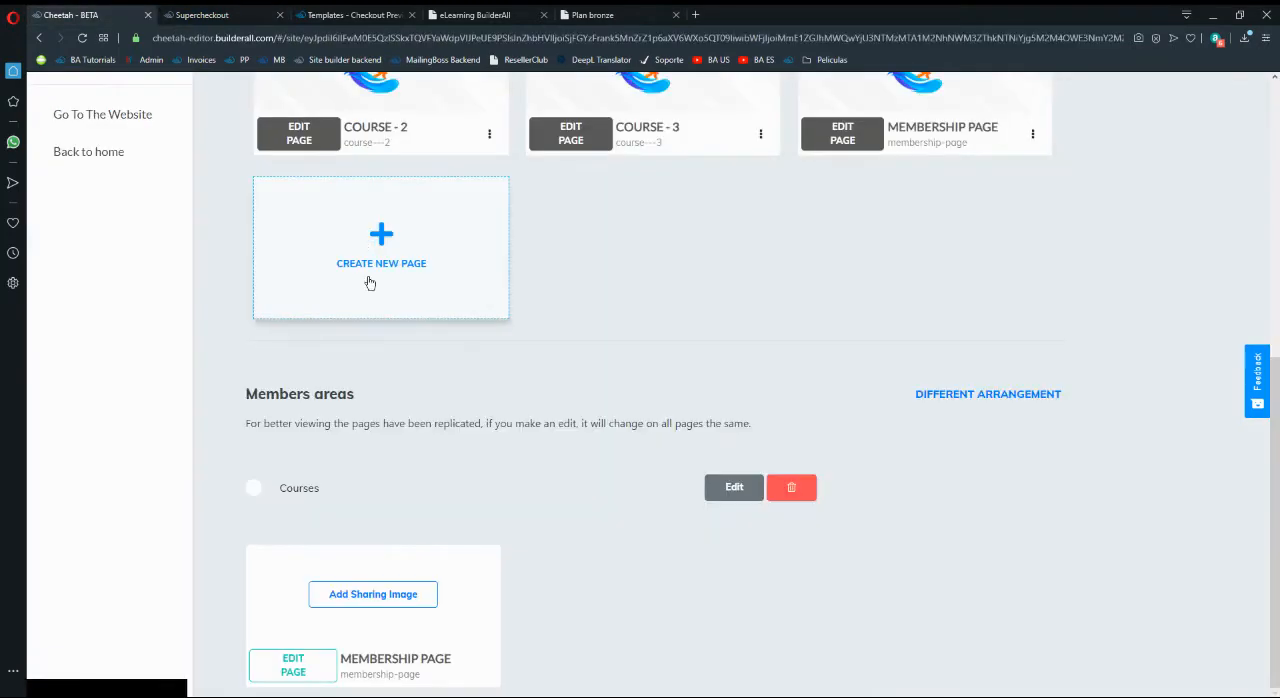
left_click(350, 14)
left_click(475, 14)
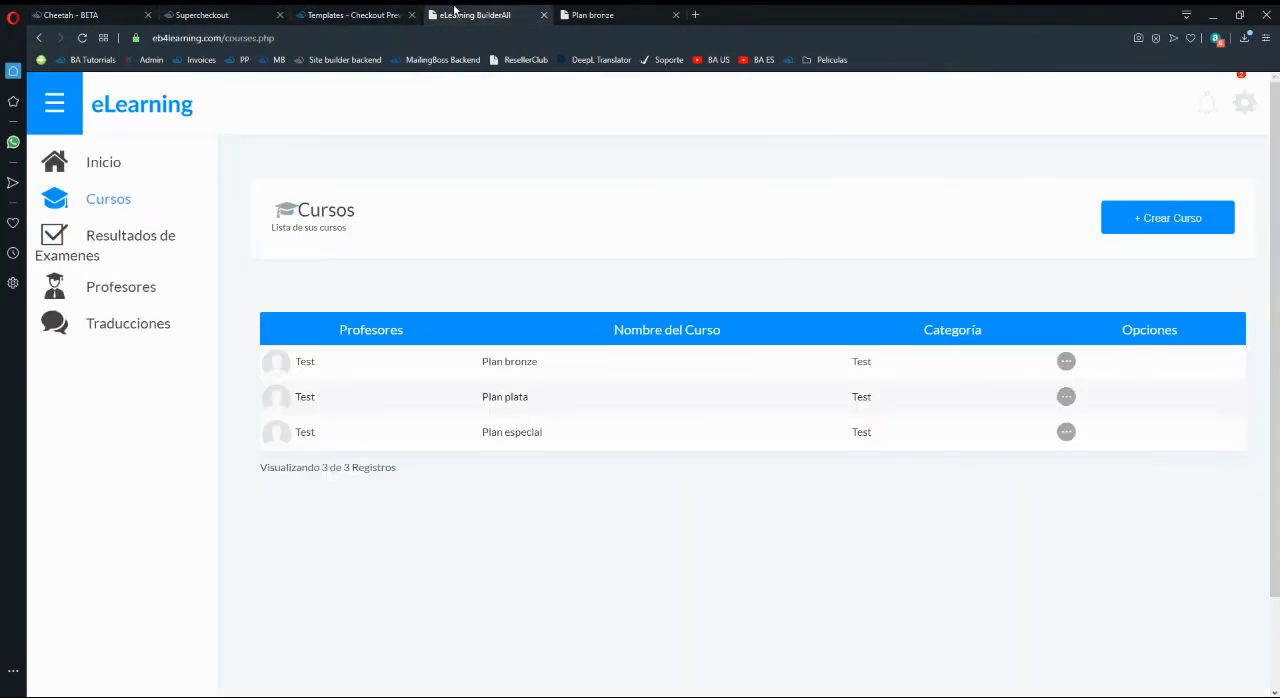
left_click(600, 14)
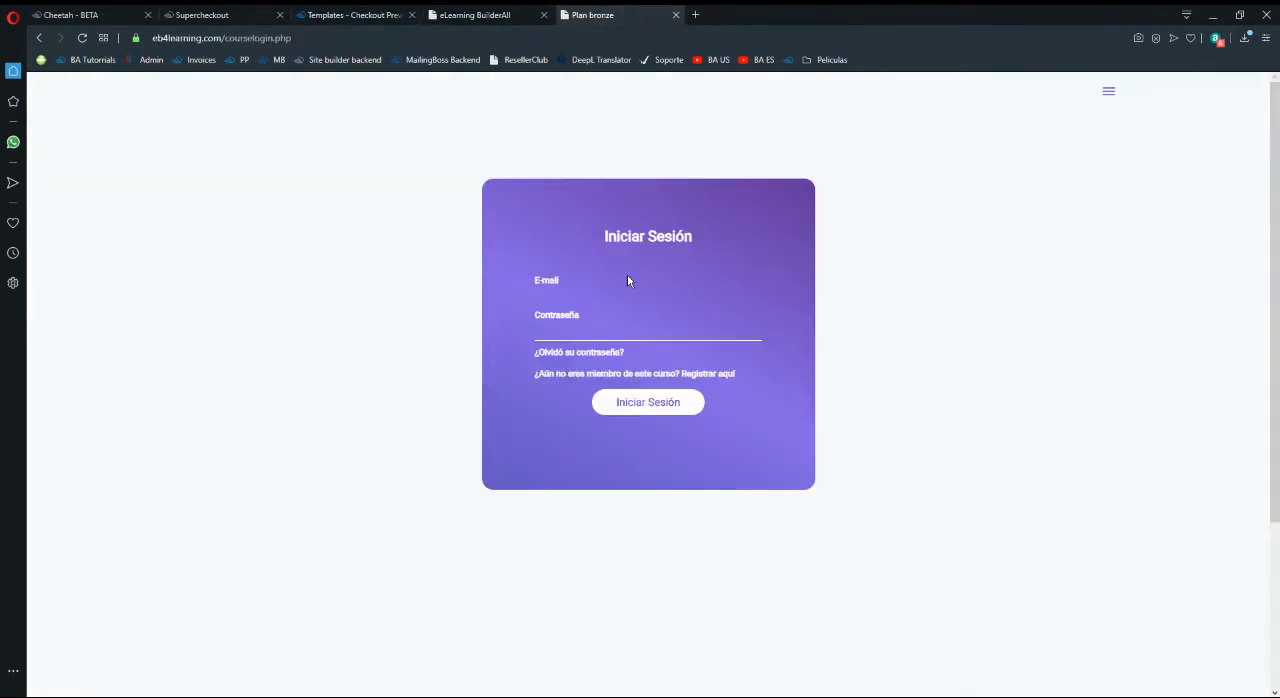
left_click(578, 294)
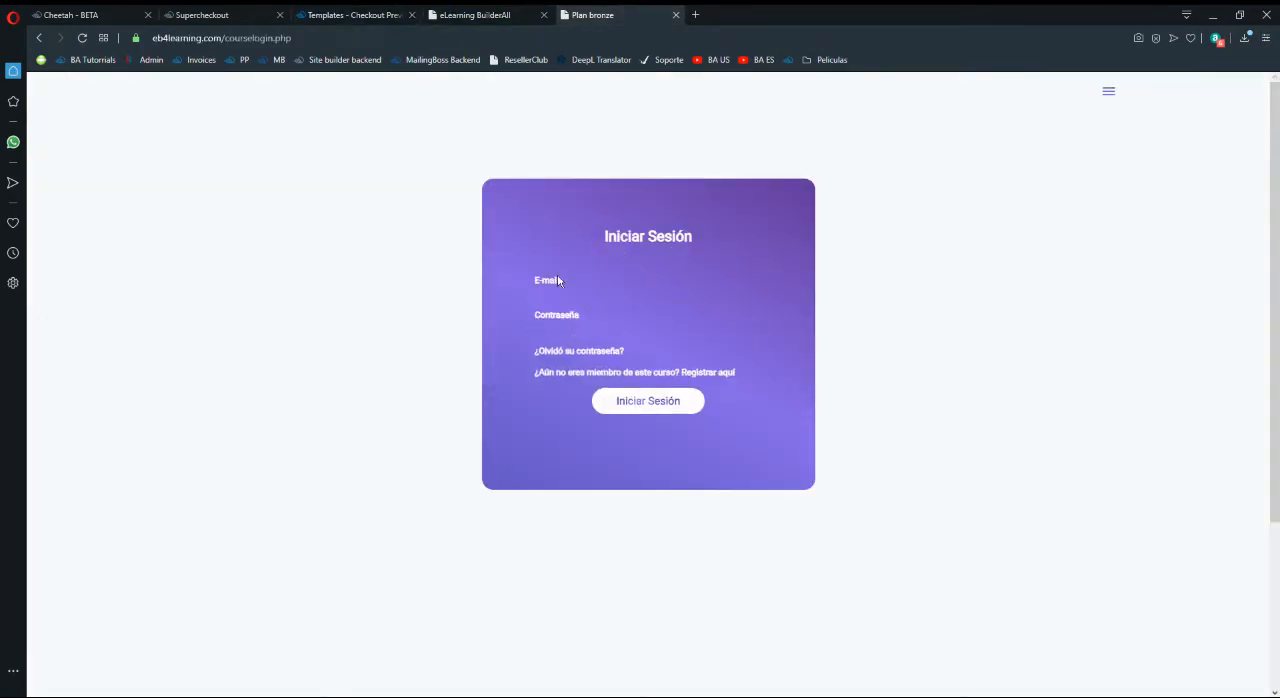
- Enable registering a new student in eLearning for the Supercheckout product and assign the Plan bronze course
left_click(480, 14)
left_click(378, 14)
left_click(256, 12)
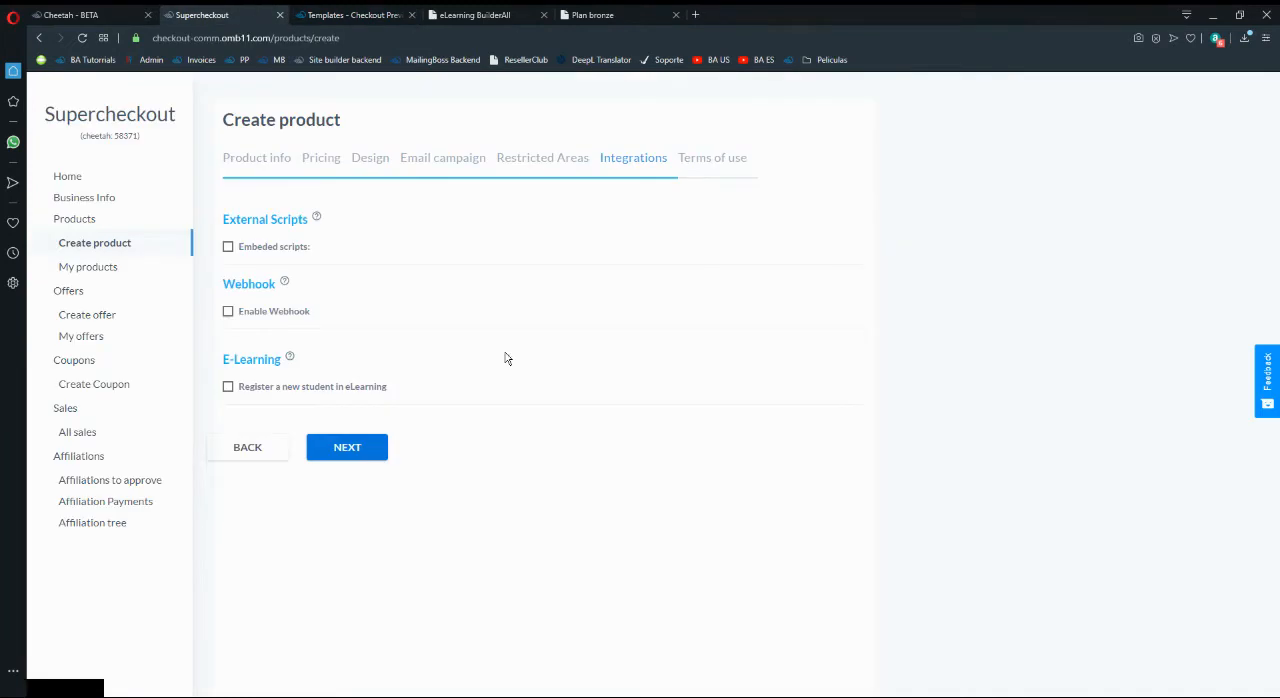
left_click(304, 387)
left_click(360, 449)
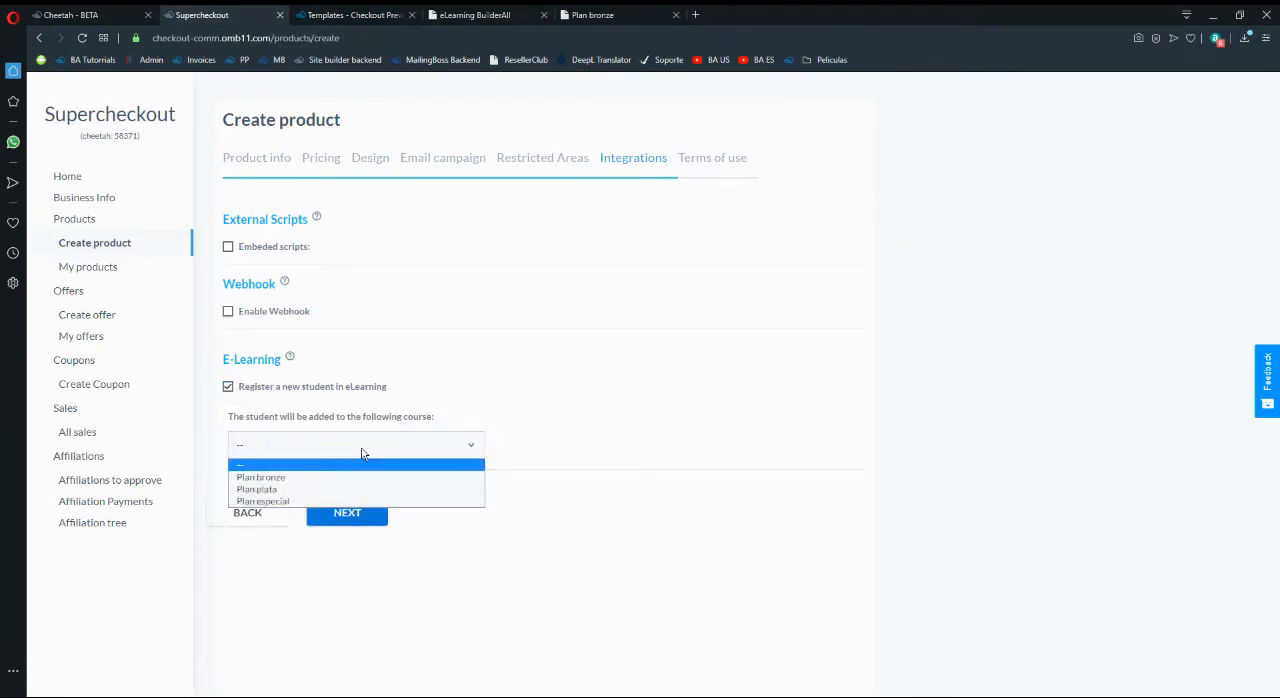
left_click(288, 478)
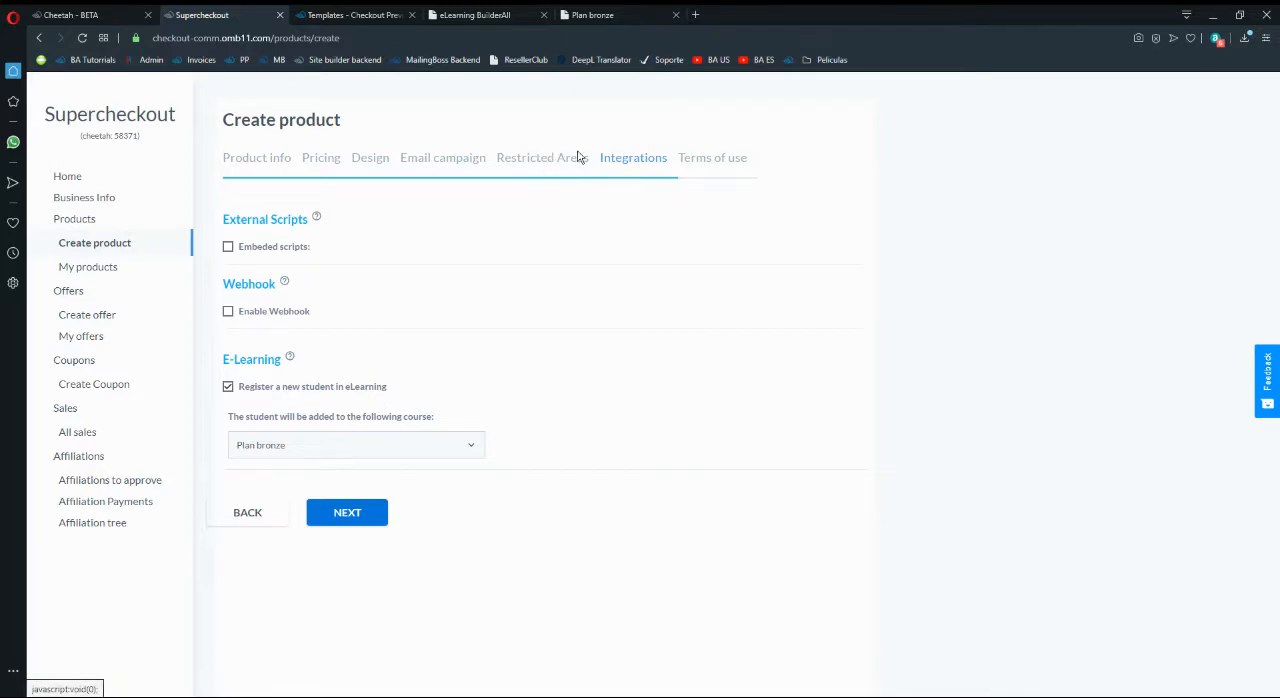
- Switch to the Cheetah site's page list and open the Membership Page for editing
left_click(100, 12)
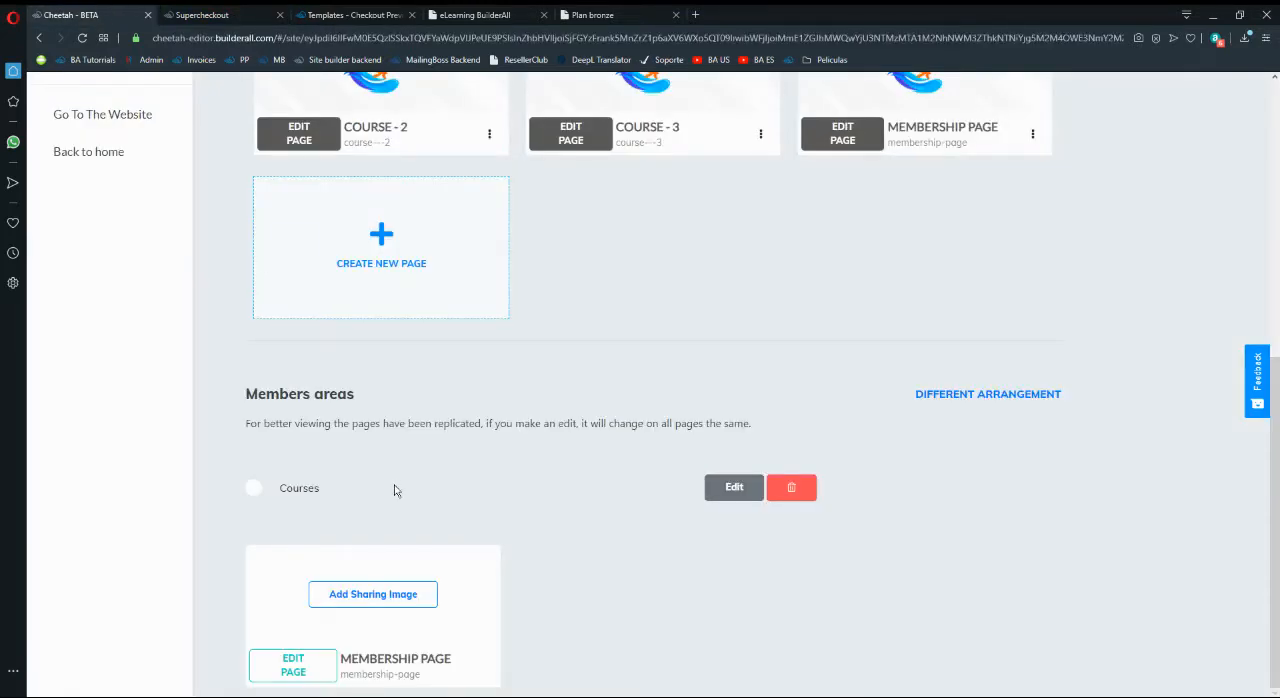
scroll(394, 486, "up", 2)
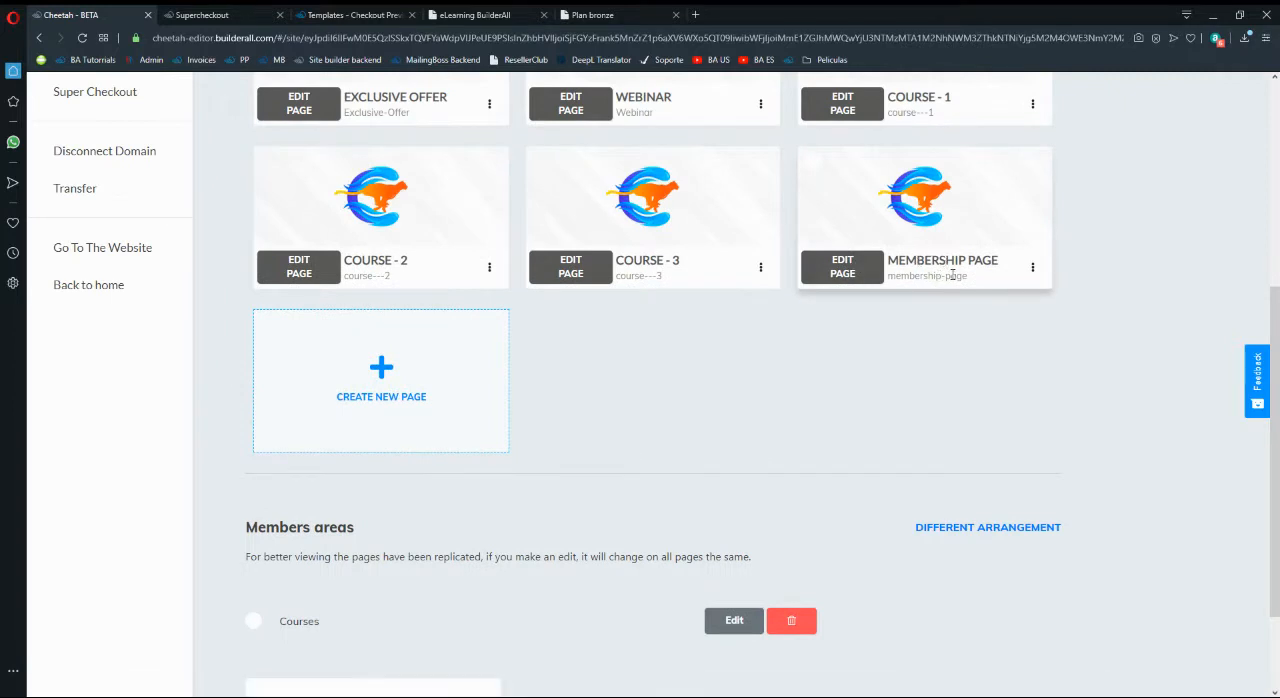
scroll(949, 342, "up", 1)
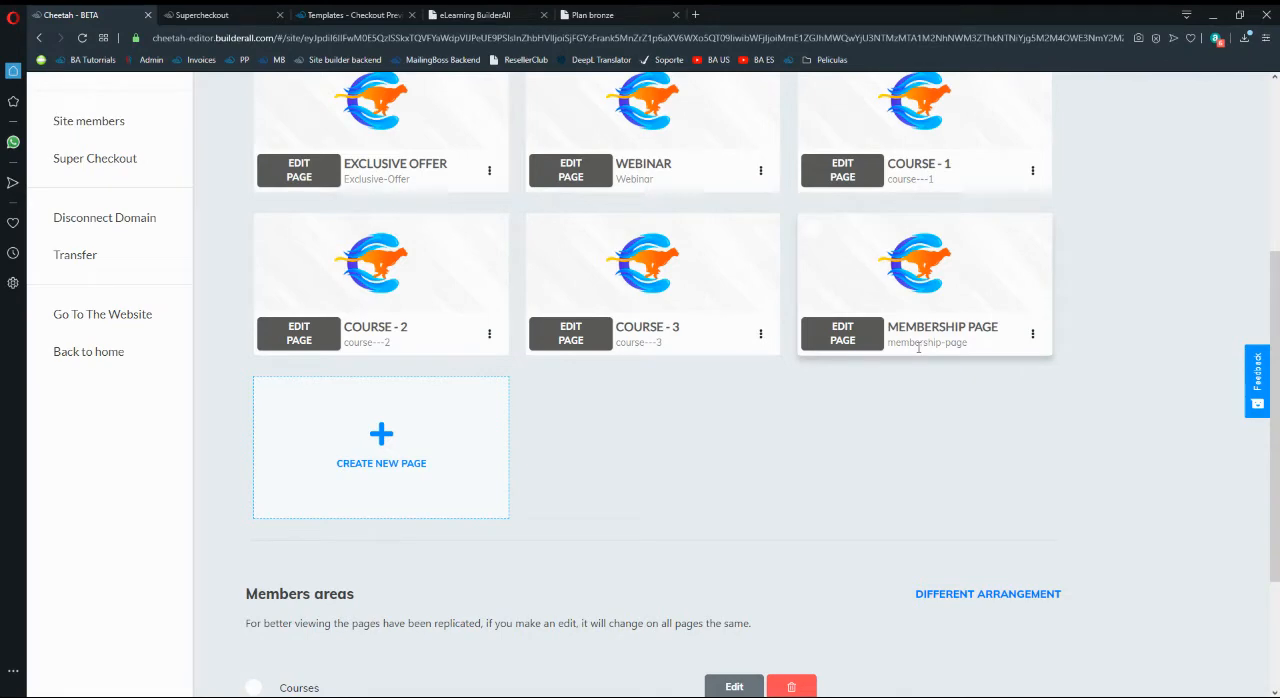
left_click(838, 338)
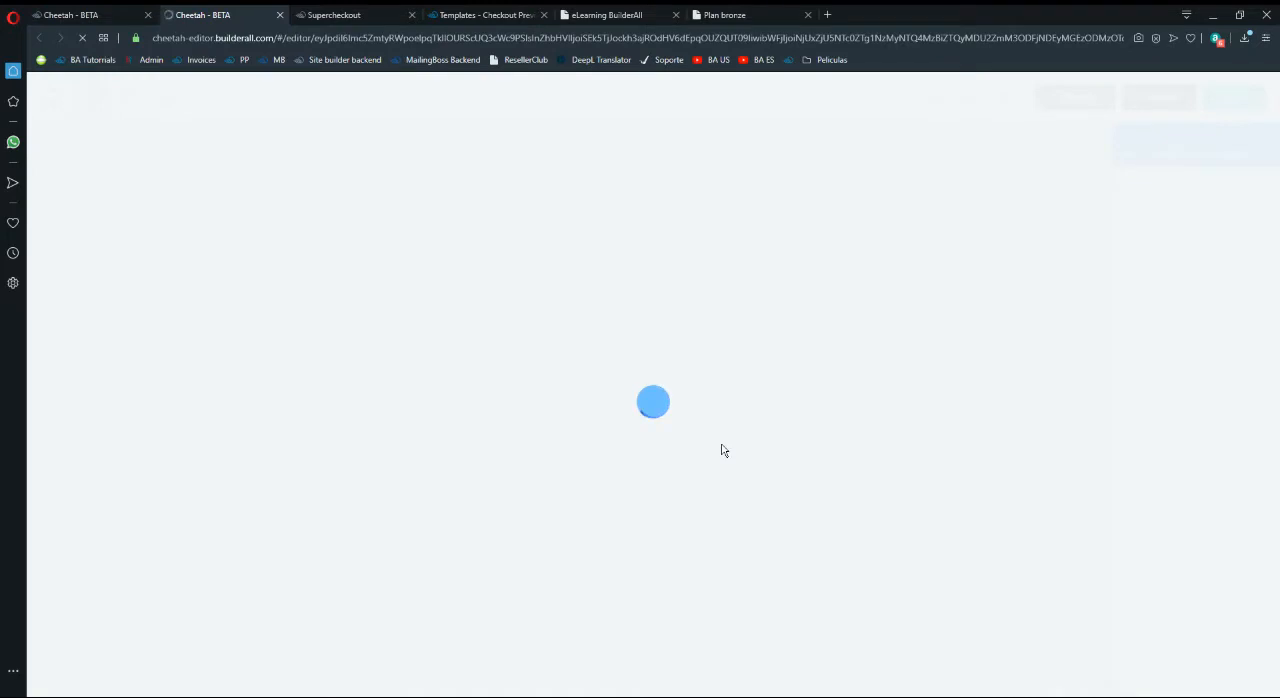
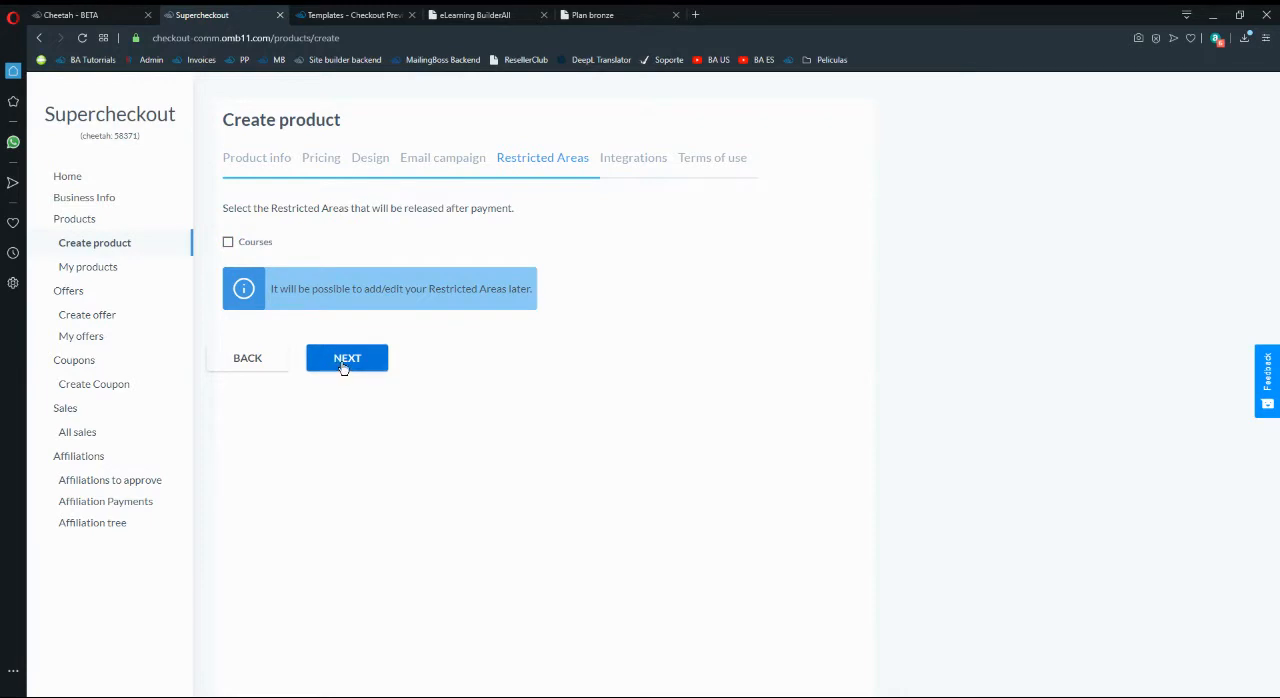
- Advance the product setup to its integrations, checking the Courses members area and its membership page on the Cheetah site
left_click(343, 362)
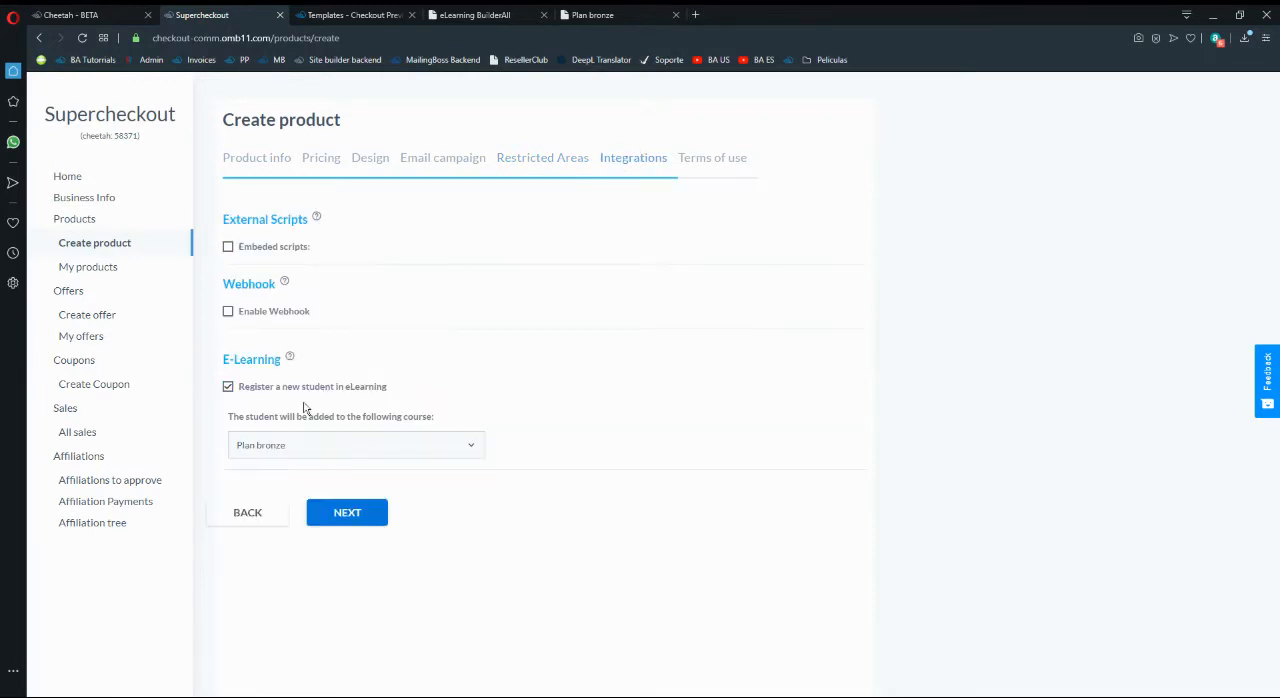
left_click(95, 15)
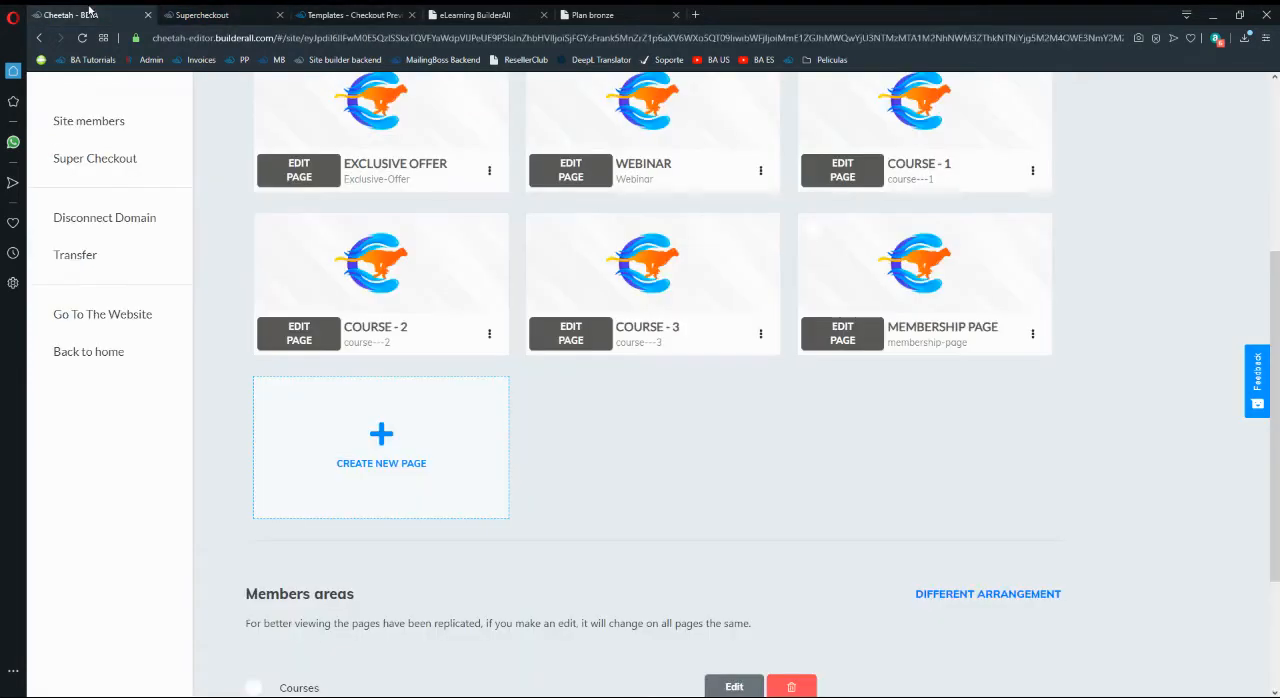
scroll(715, 437, "up", 1)
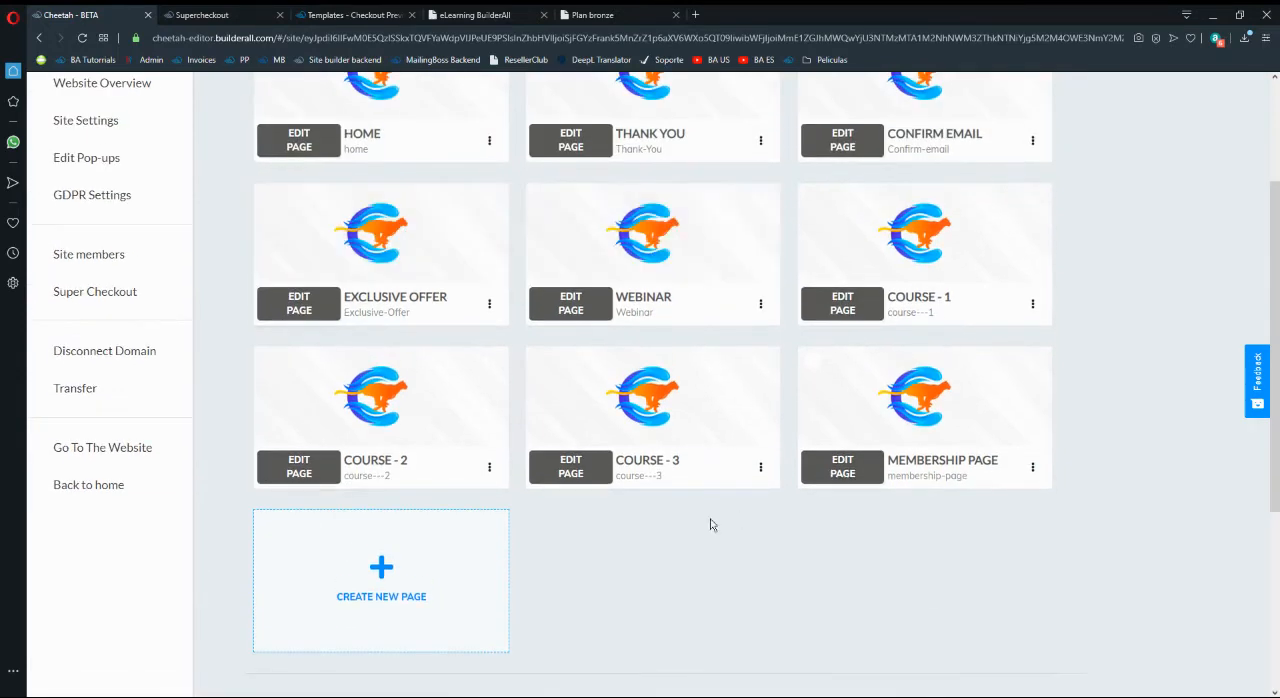
scroll(925, 556, "down", 4)
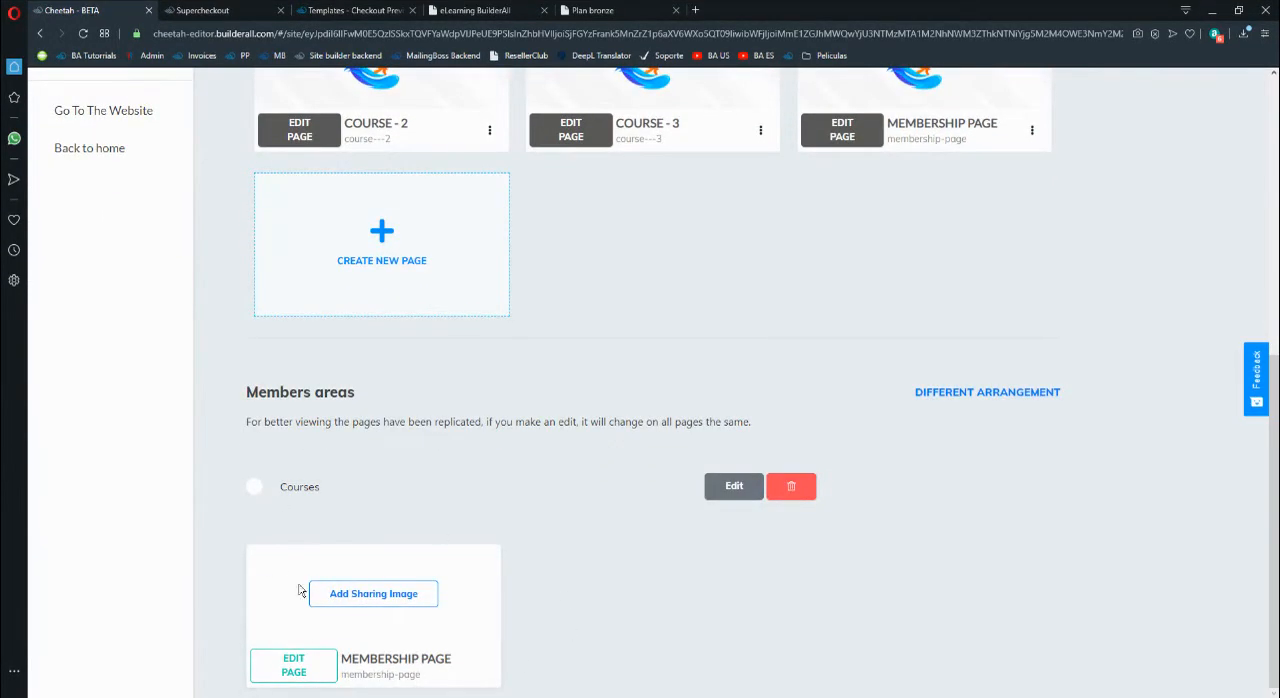
scroll(500, 443, "up", 2)
left_click(322, 10)
left_click(238, 11)
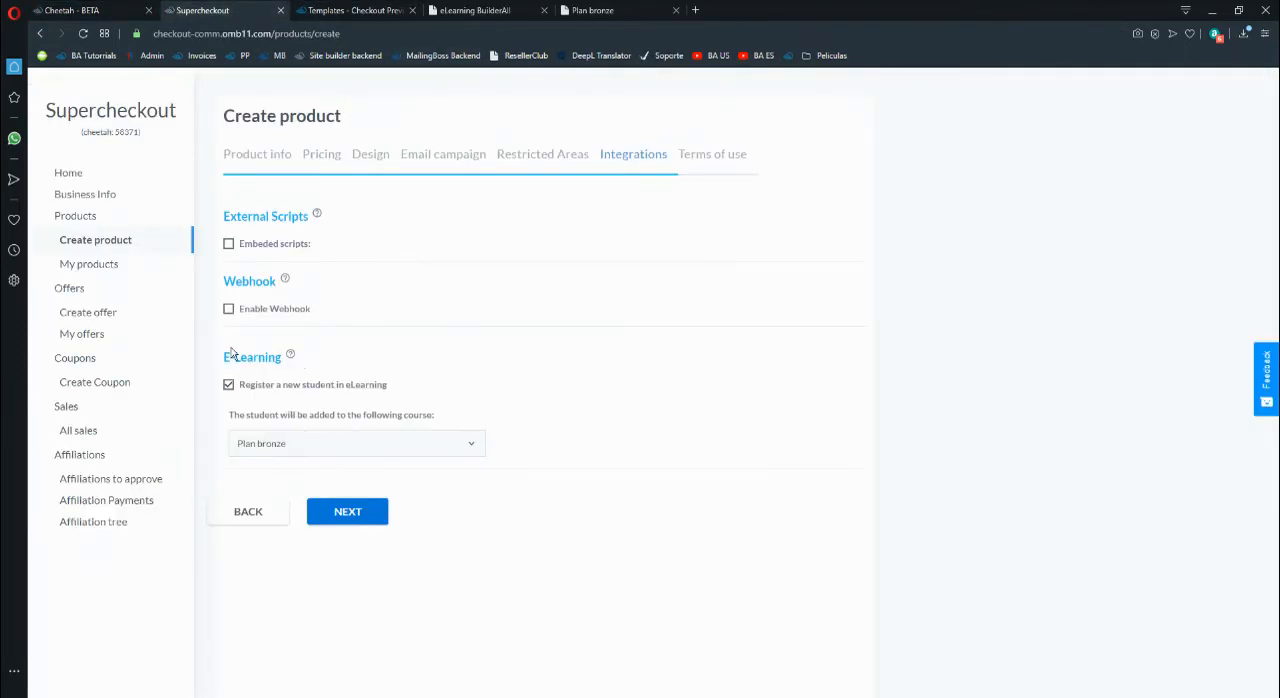
- Keep Plan bronze as the eLearning course, accept the Terms and Conditions and create the product
left_click(303, 440)
left_click(308, 447)
left_click(305, 449)
left_click(302, 445)
left_click(372, 512)
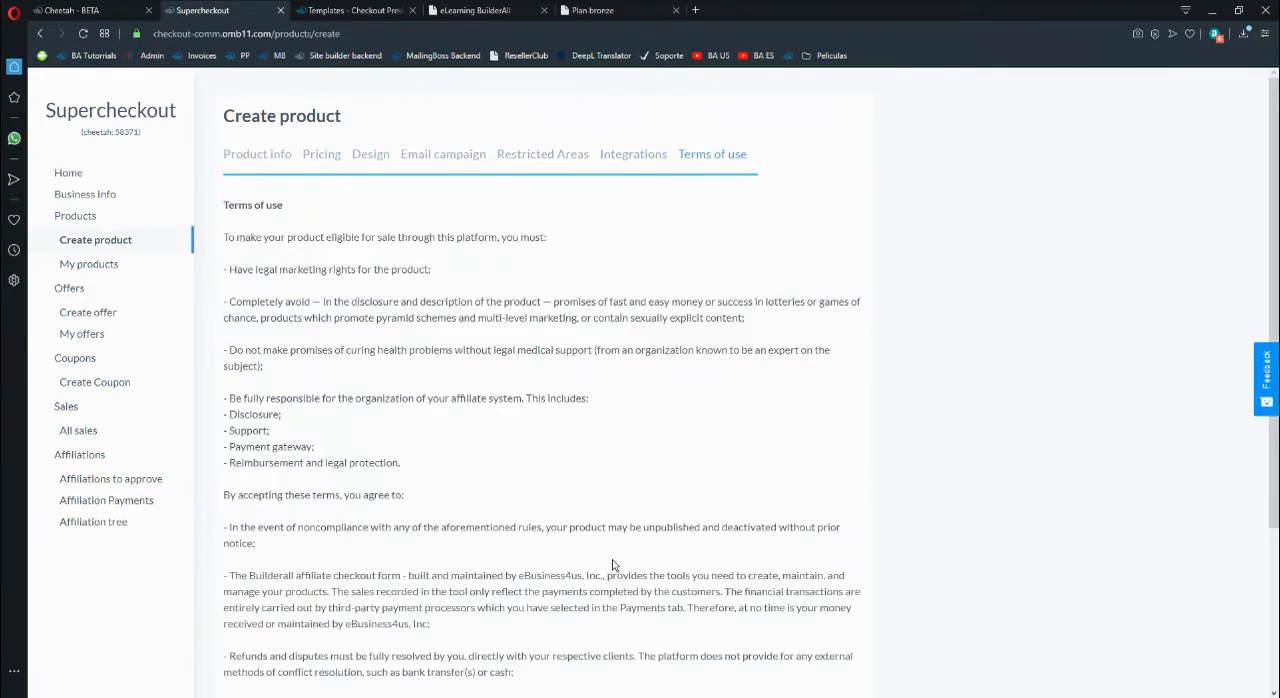
scroll(608, 563, "down", 3)
left_click(302, 624)
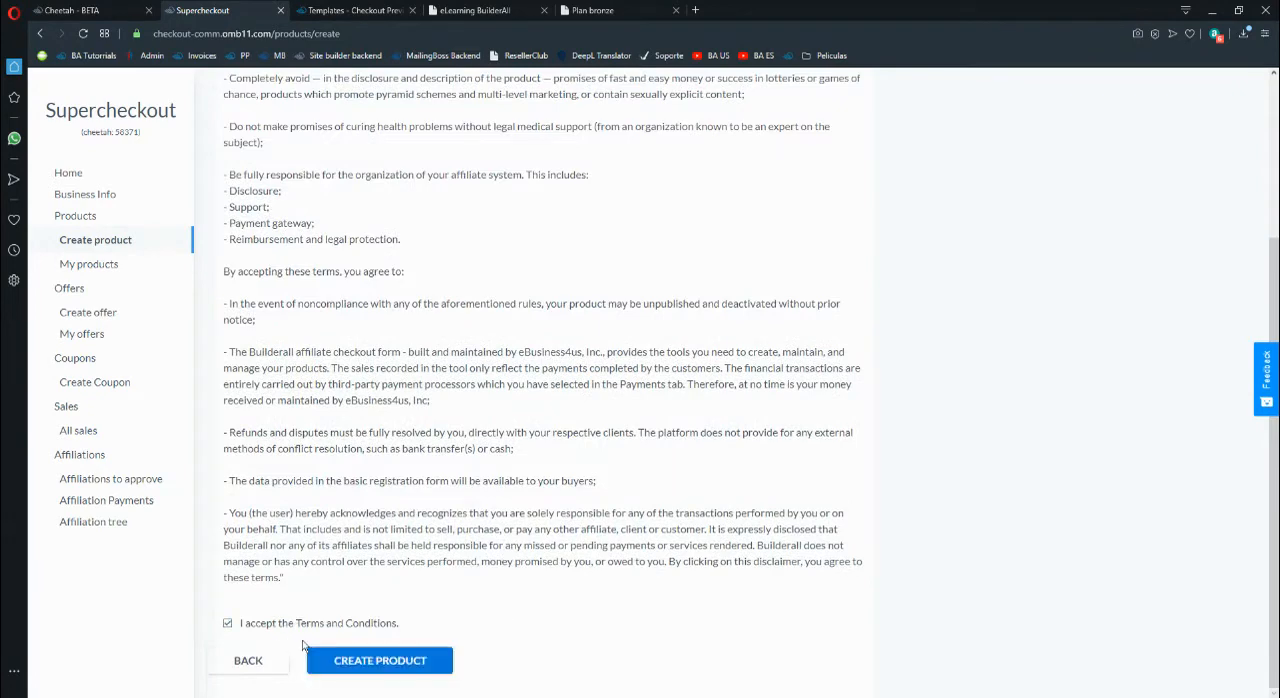
left_click(407, 664)
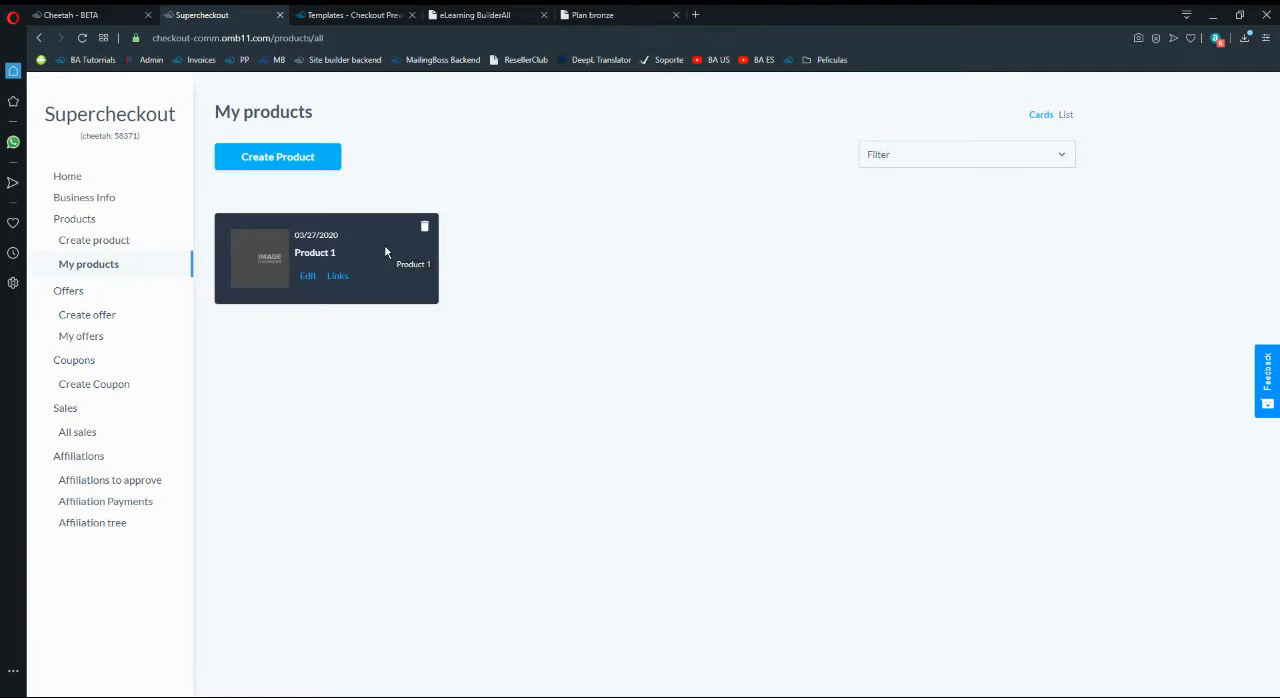
right_click(410, 252)
left_click(508, 206)
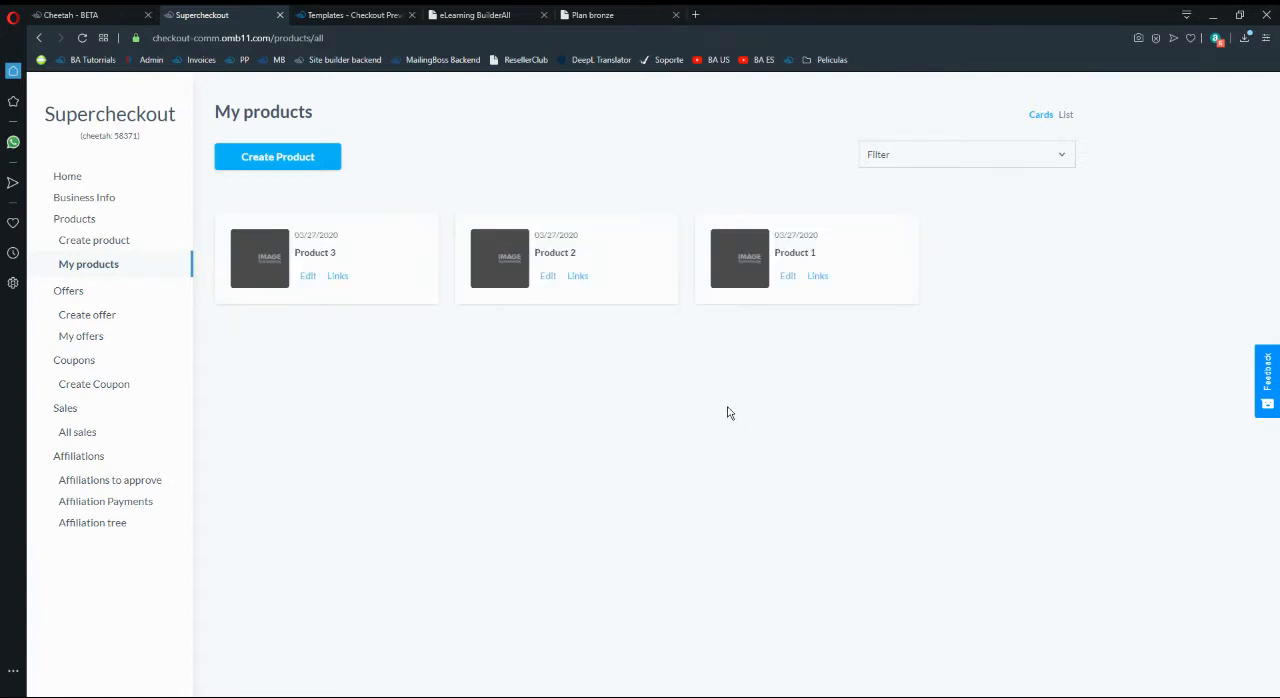
- Switch to the Cheetah site's page list and delete the Courses members area
left_click(440, 14)
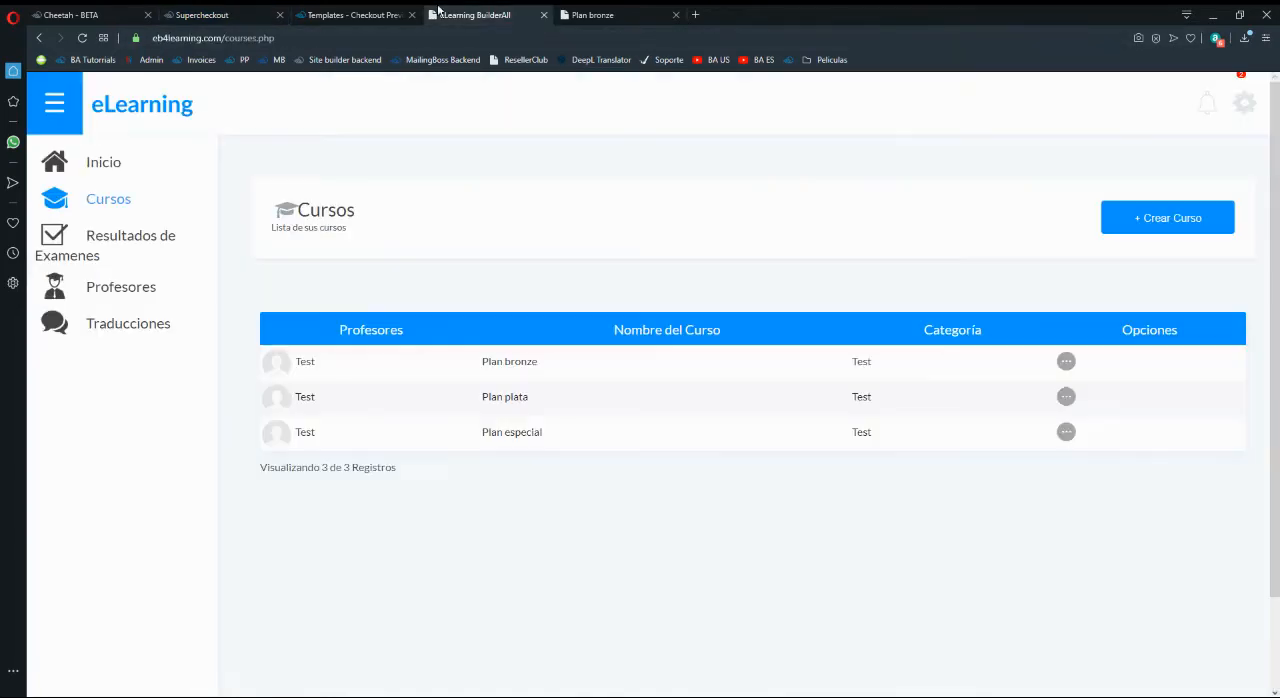
left_click(355, 14)
left_click(208, 14)
left_click(125, 15)
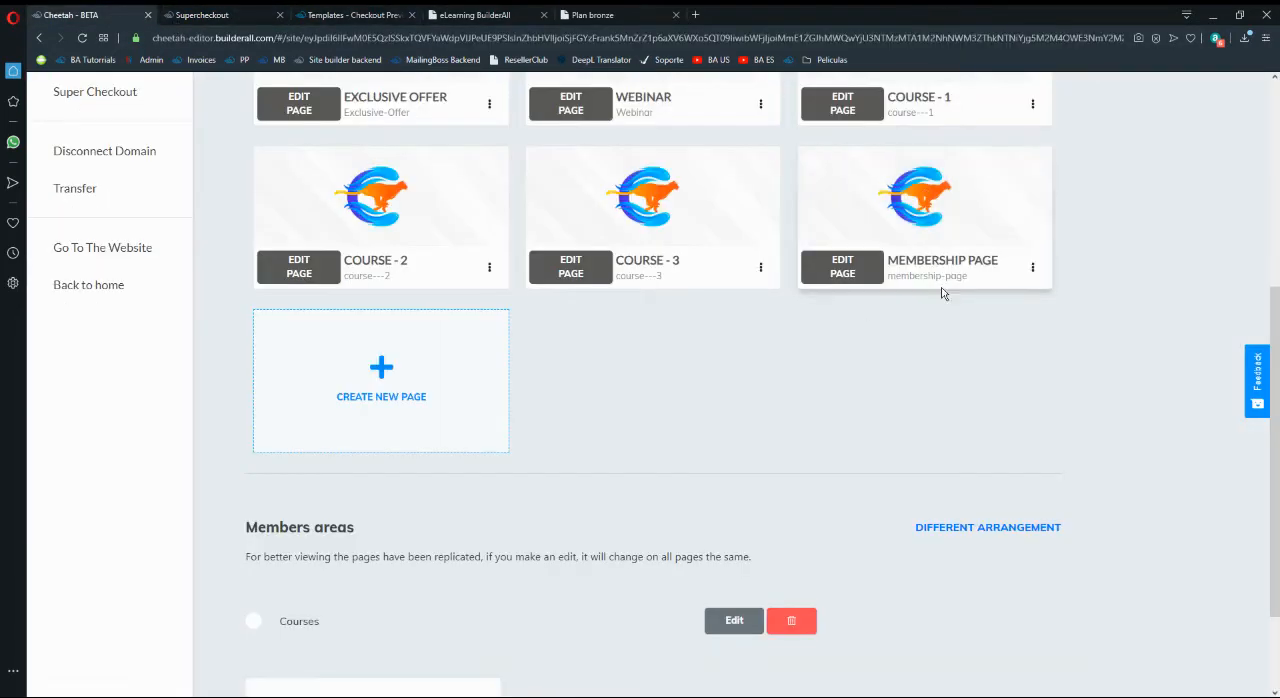
scroll(763, 578, "down", 1)
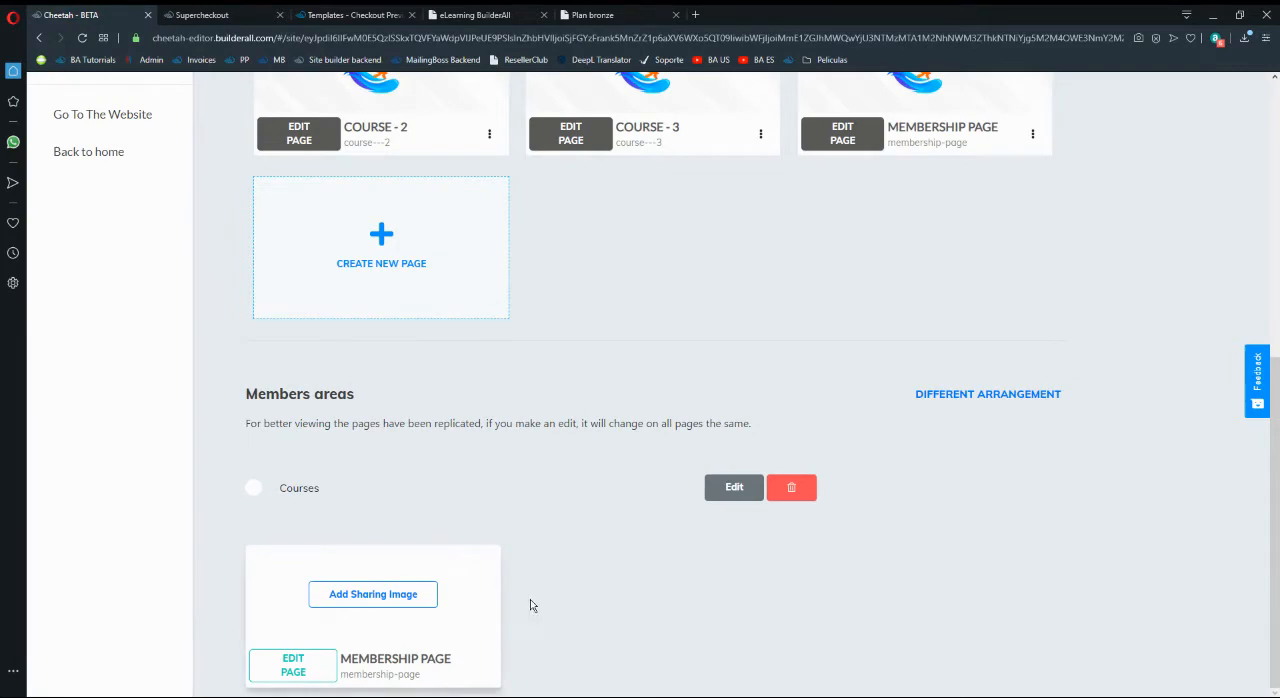
left_click(791, 487)
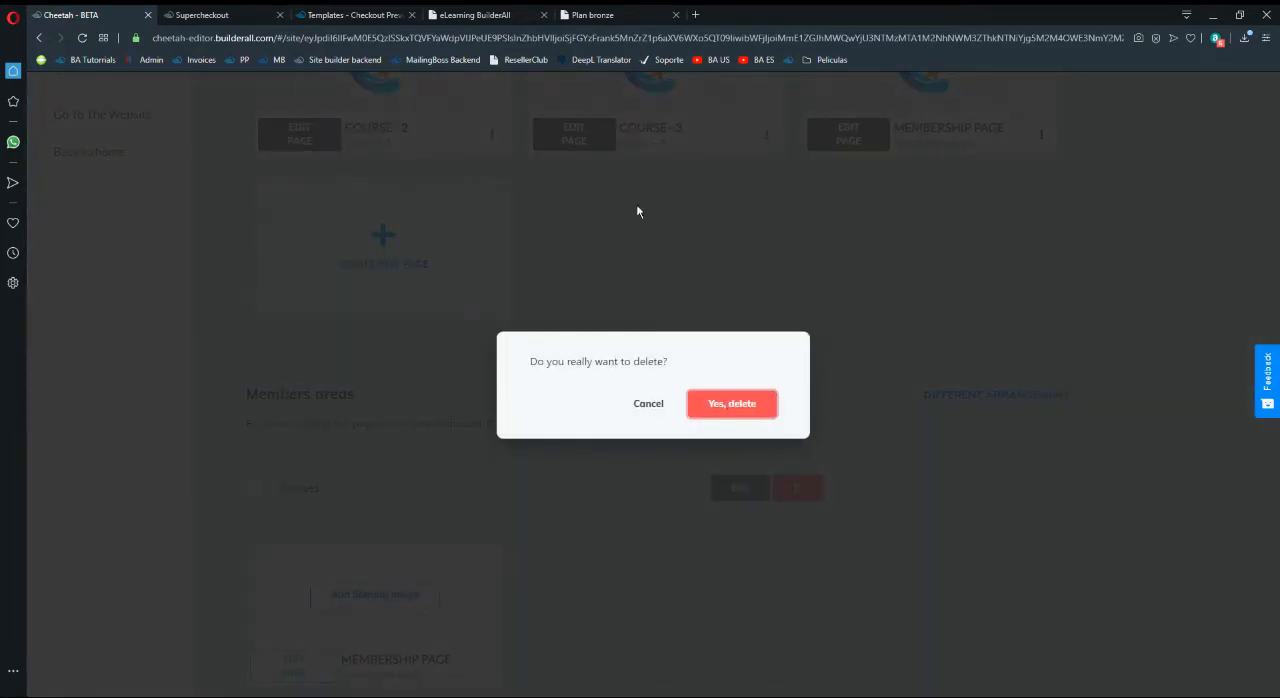
- Close the Plan bronze course login page and return to the Cheetah site's page list
left_click(490, 12)
left_click(590, 14)
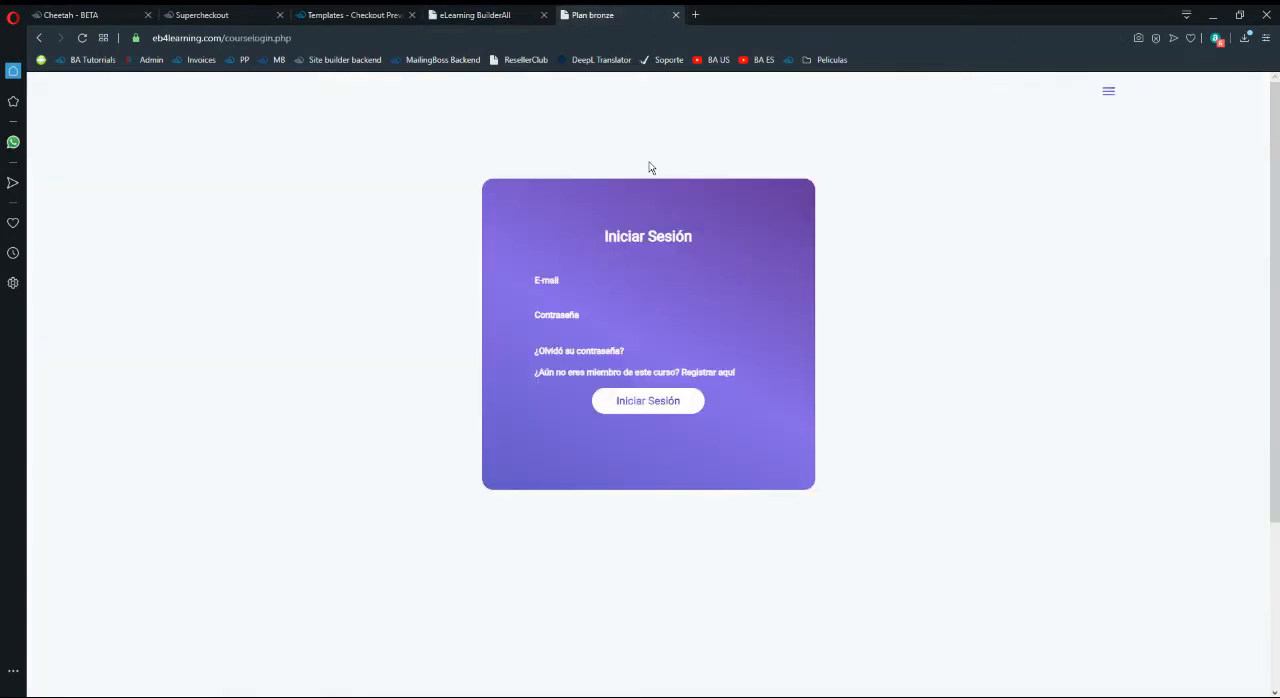
left_click_drag(586, 13, 462, 13)
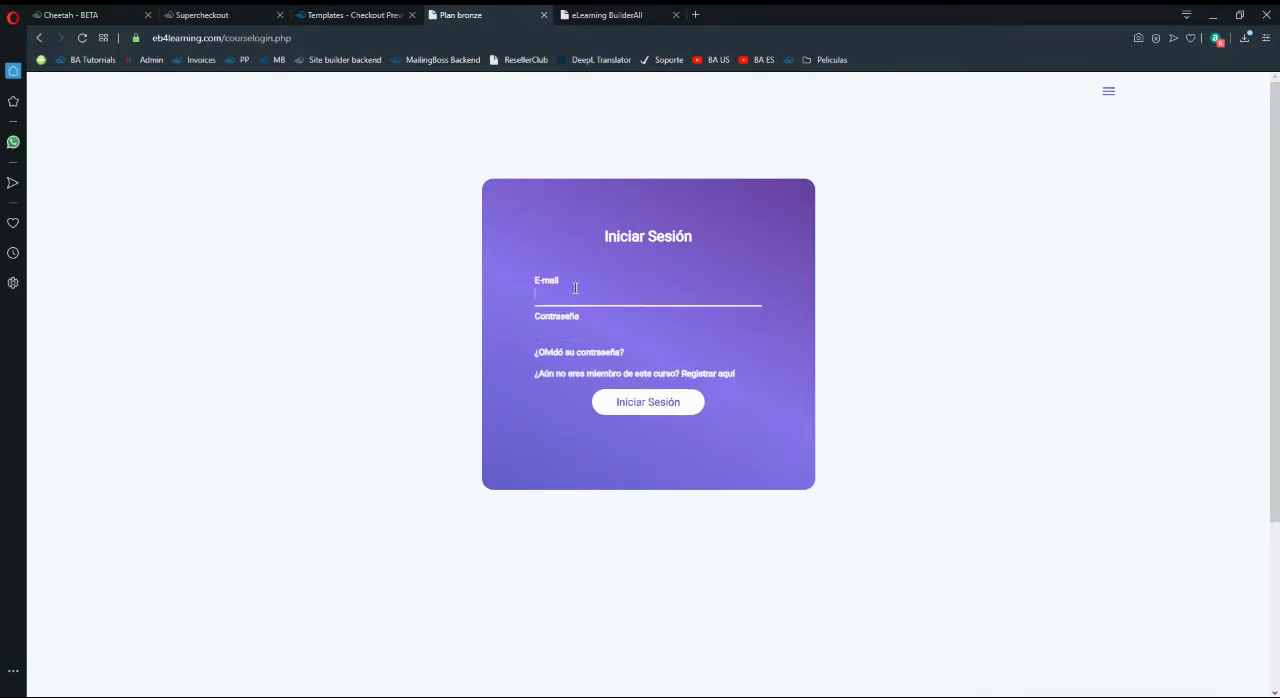
left_click(541, 15)
key("ctrl+shift+Tab")
key("ctrl+shift+Tab")
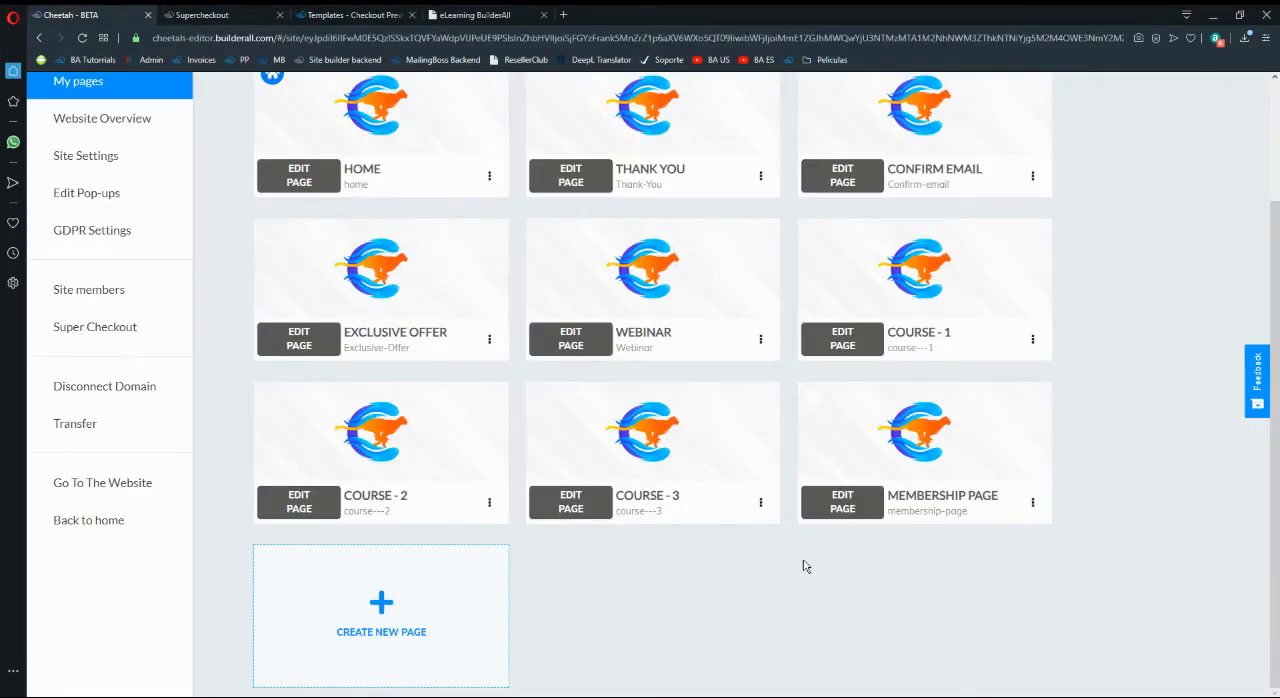
- Rename the Membership Page as Courses Page 1 in its general settings and save it
left_click(1032, 502)
left_click(946, 538)
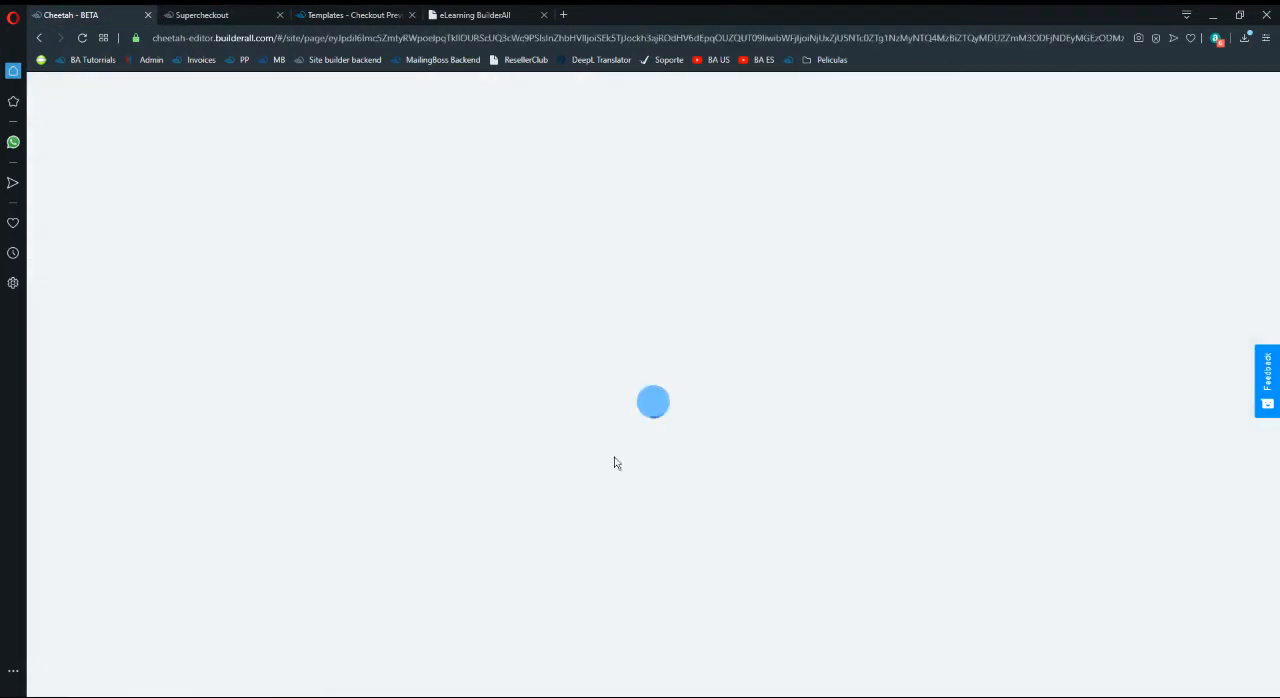
key("BackSpace")
type("Cour")
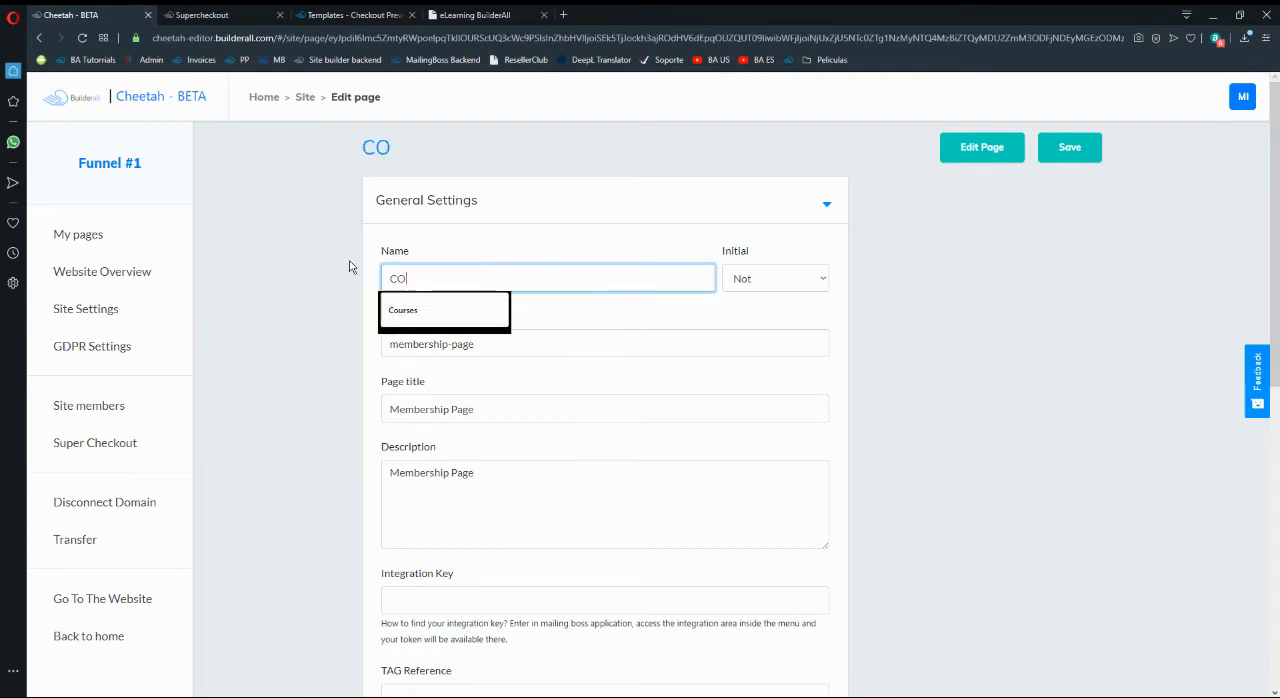
type("eses")
key("BackSpace")
key("BackSpace")
key("BackSpace")
key("BackSpace")
key("BackSpace")
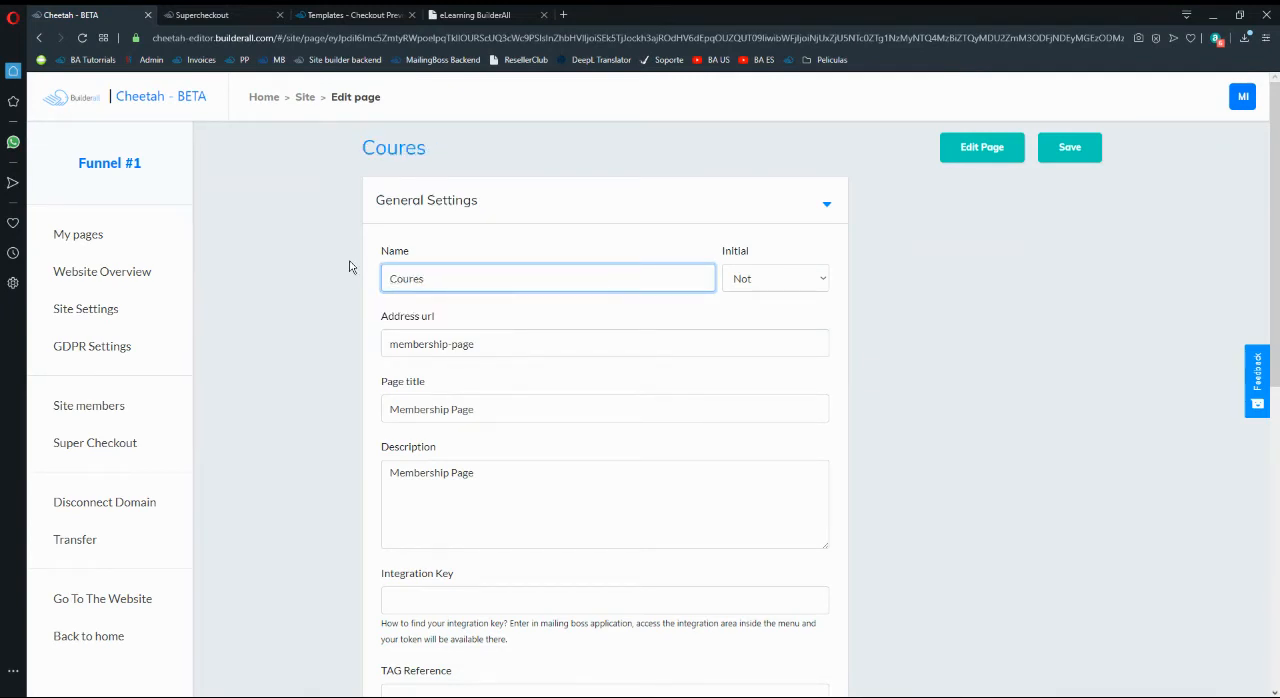
type("ses Pag")
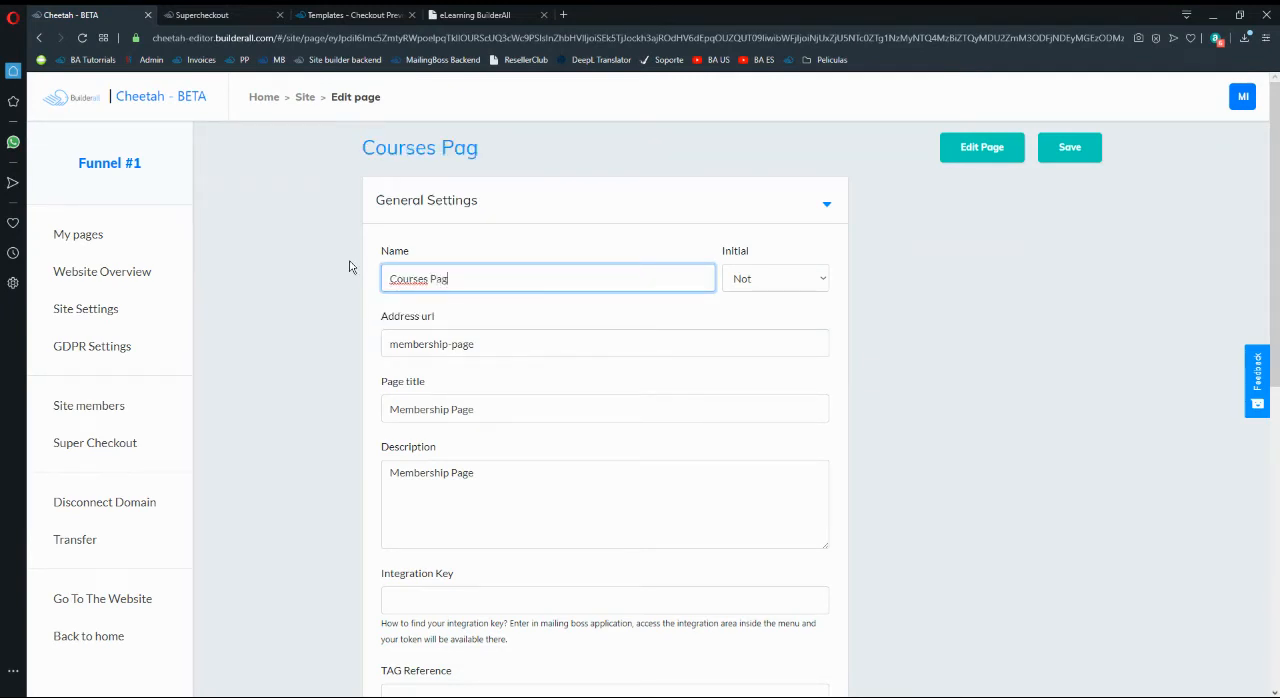
type("e 1")
left_click(352, 15)
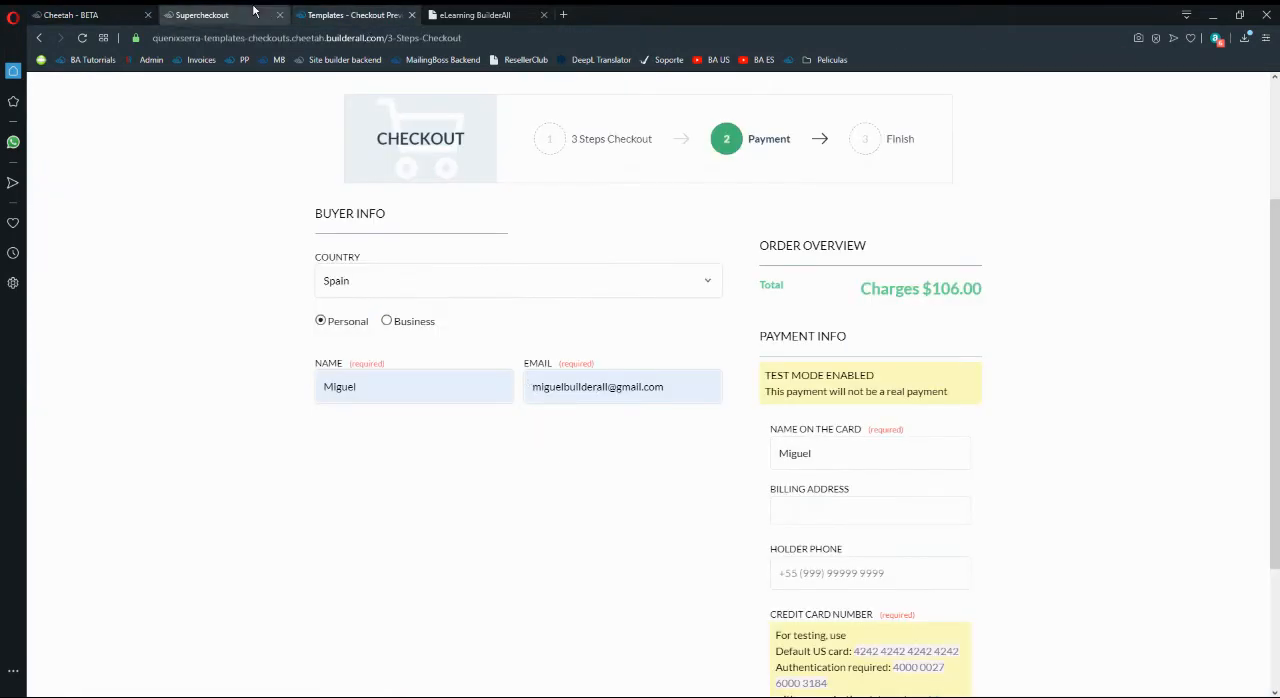
left_click(101, 17)
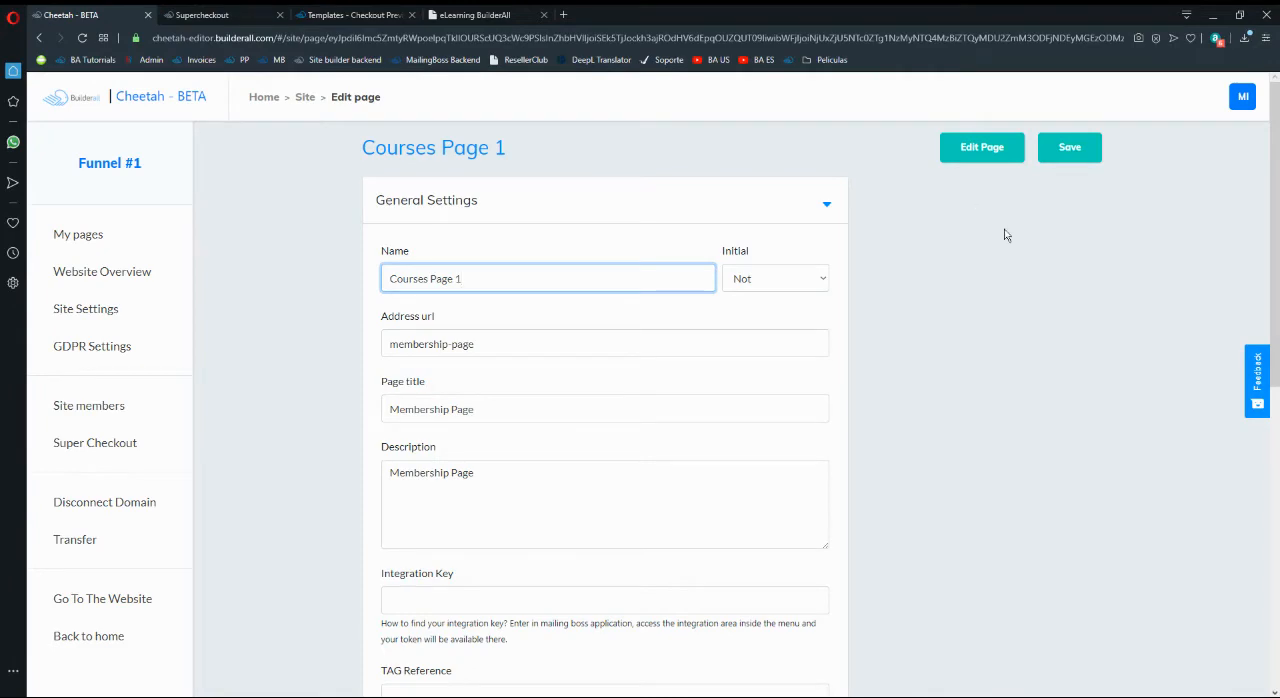
left_click(1069, 150)
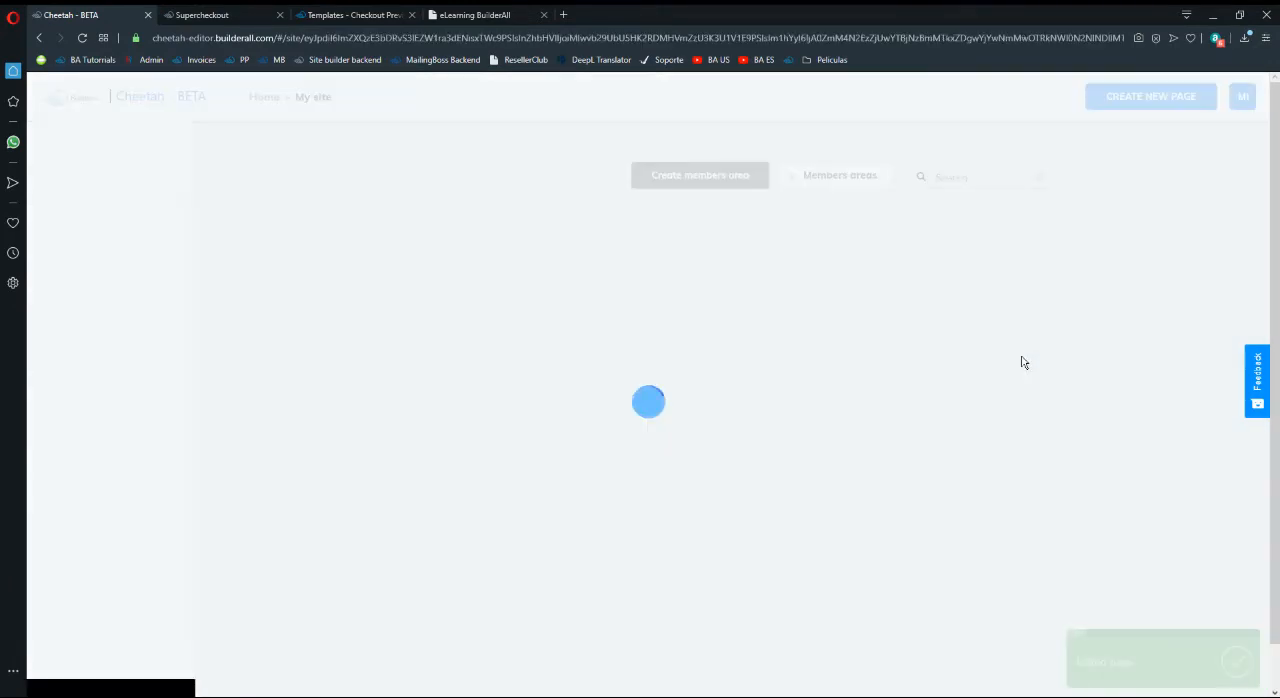
- Open Courses Page 1 in the page editor and select its empty iframe
scroll(762, 366, "down", 3)
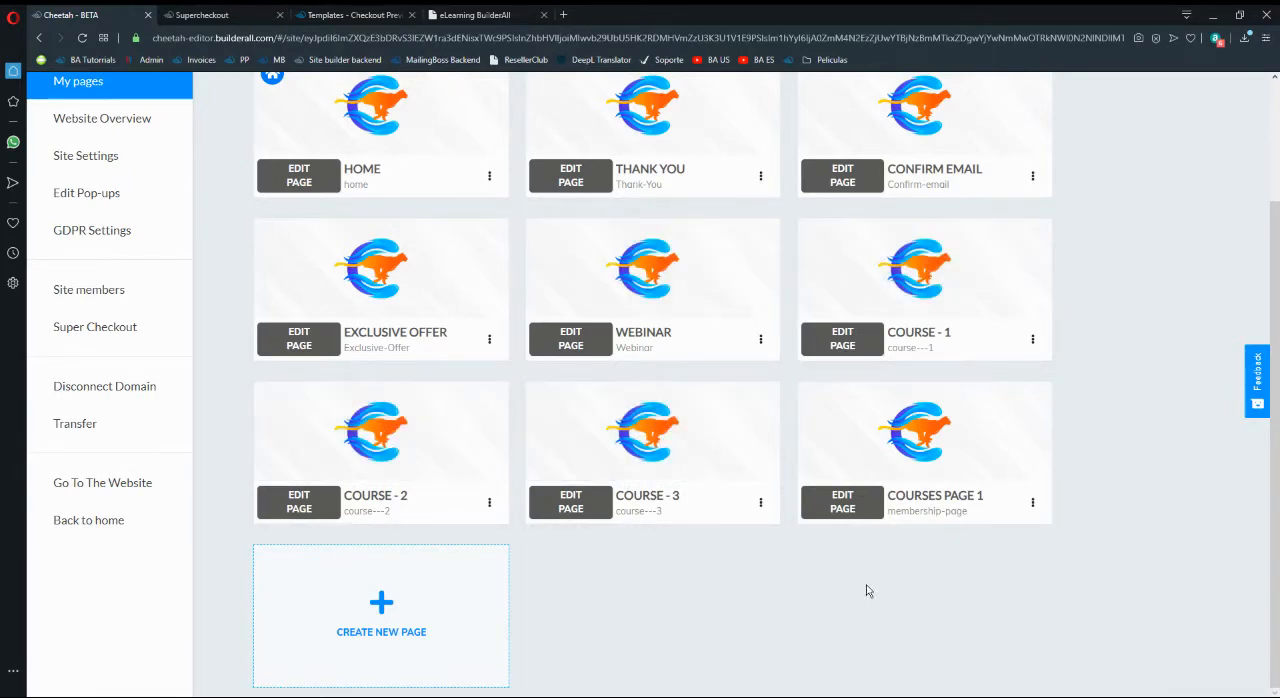
scroll(866, 588, "up", 1)
scroll(919, 555, "down", 1)
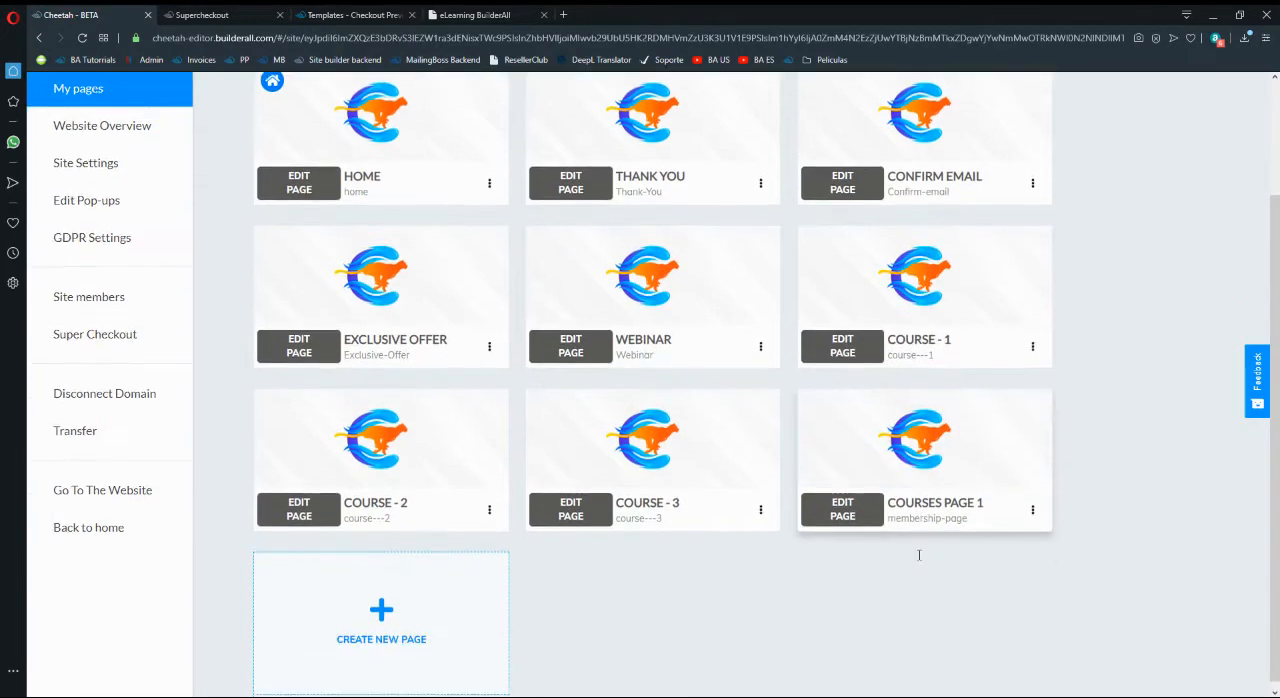
left_click(843, 508)
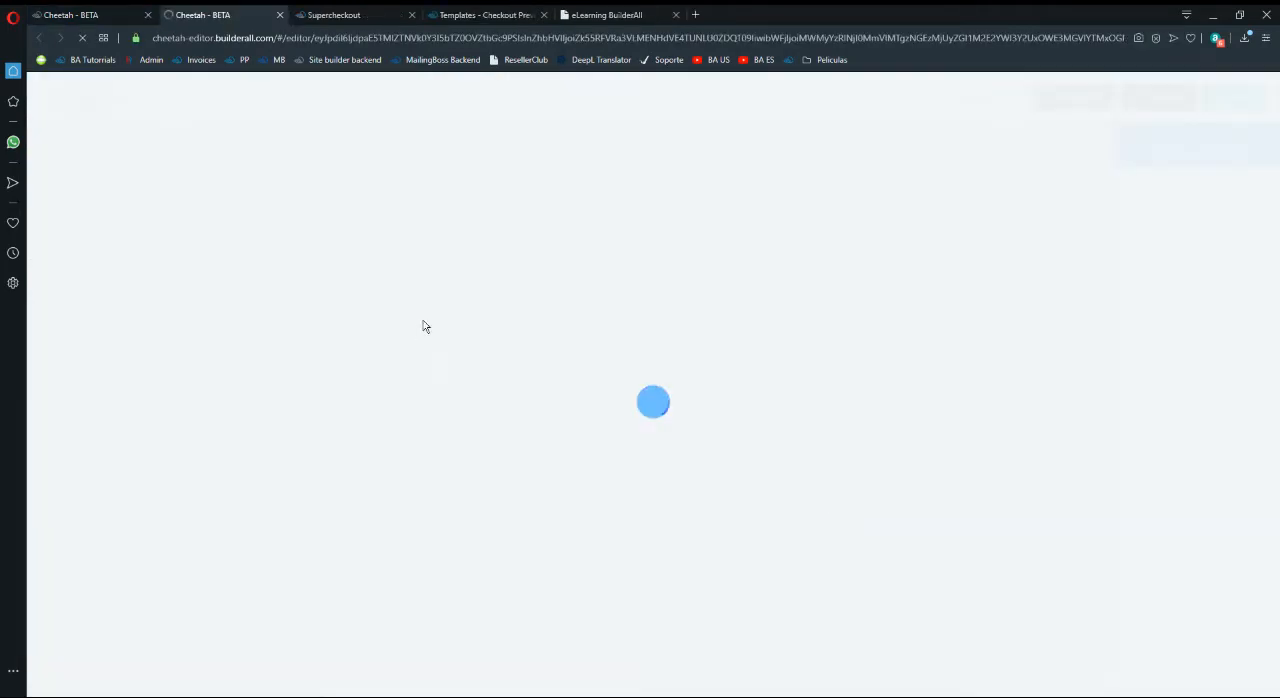
left_click(603, 14)
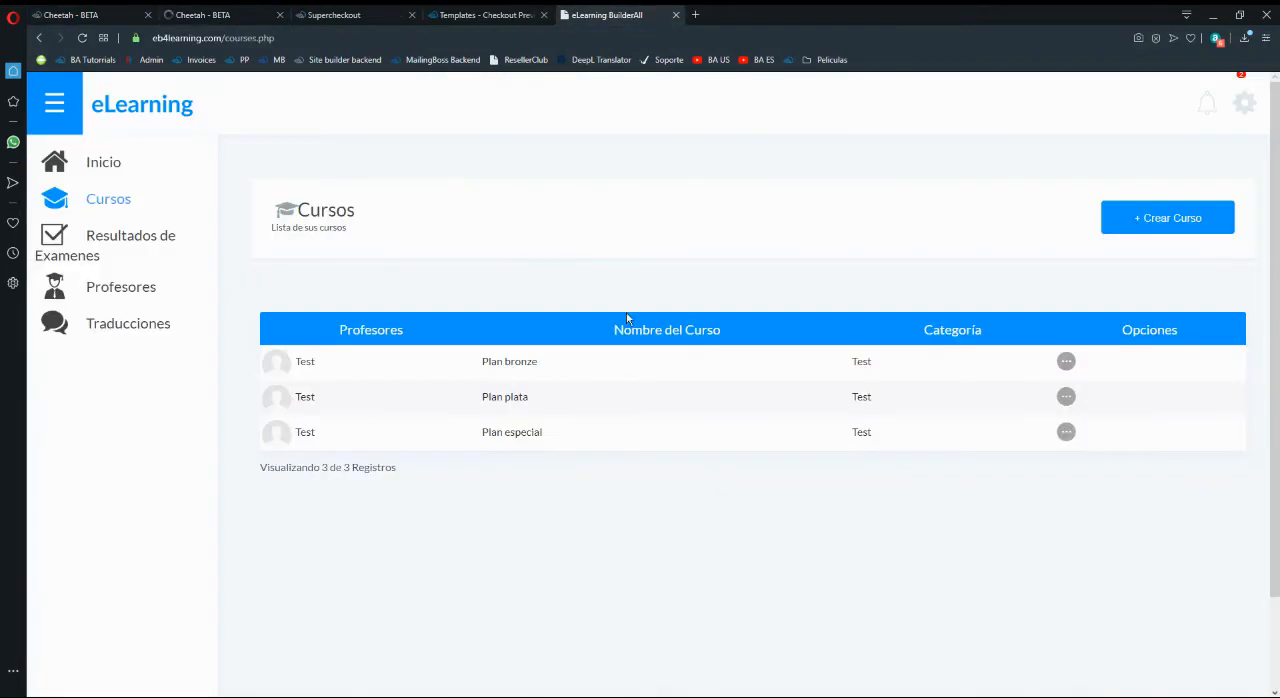
left_click(271, 10)
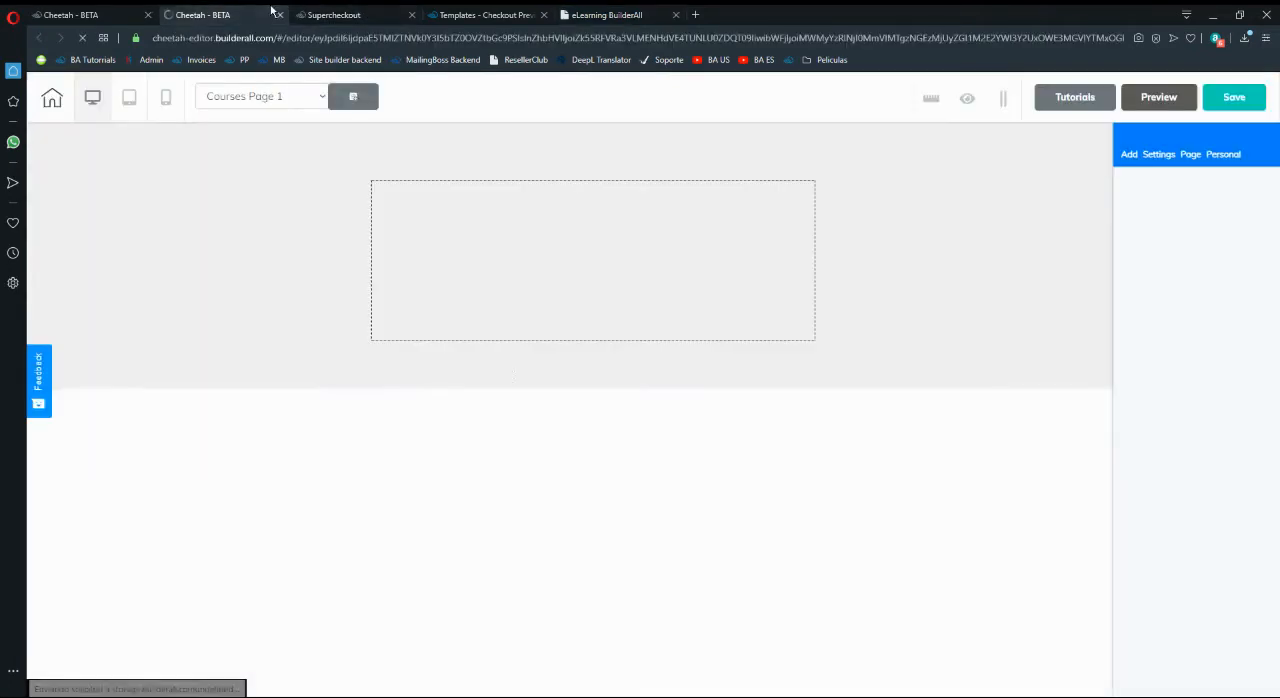
left_click(608, 268)
- Switch to the eLearning course list and copy the Plan bronze course's embed code
left_click(607, 15)
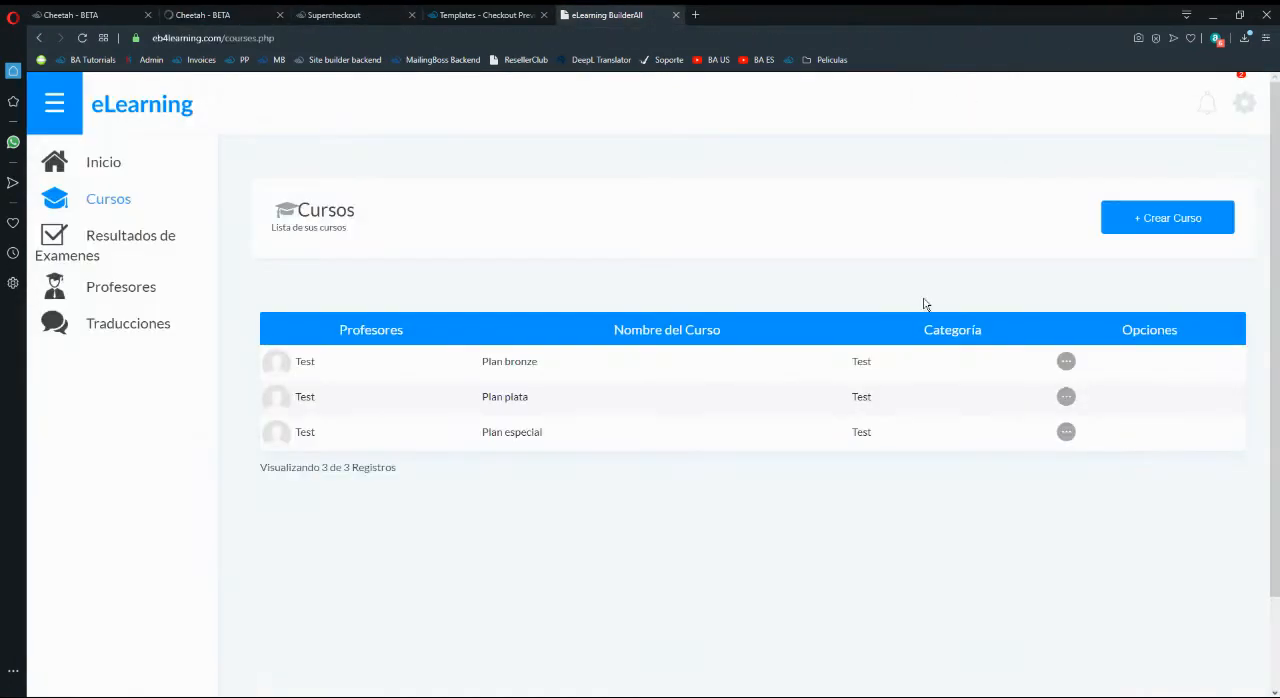
left_click(1066, 364)
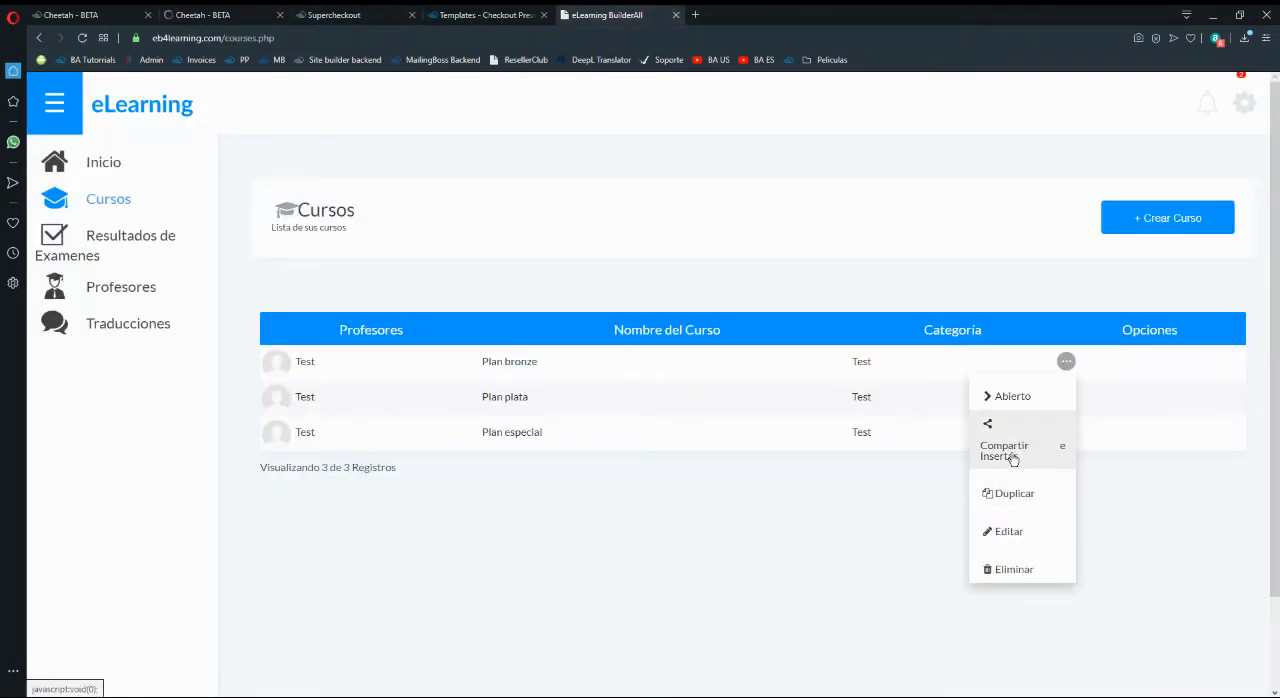
left_click(1013, 458)
triple_click(612, 395)
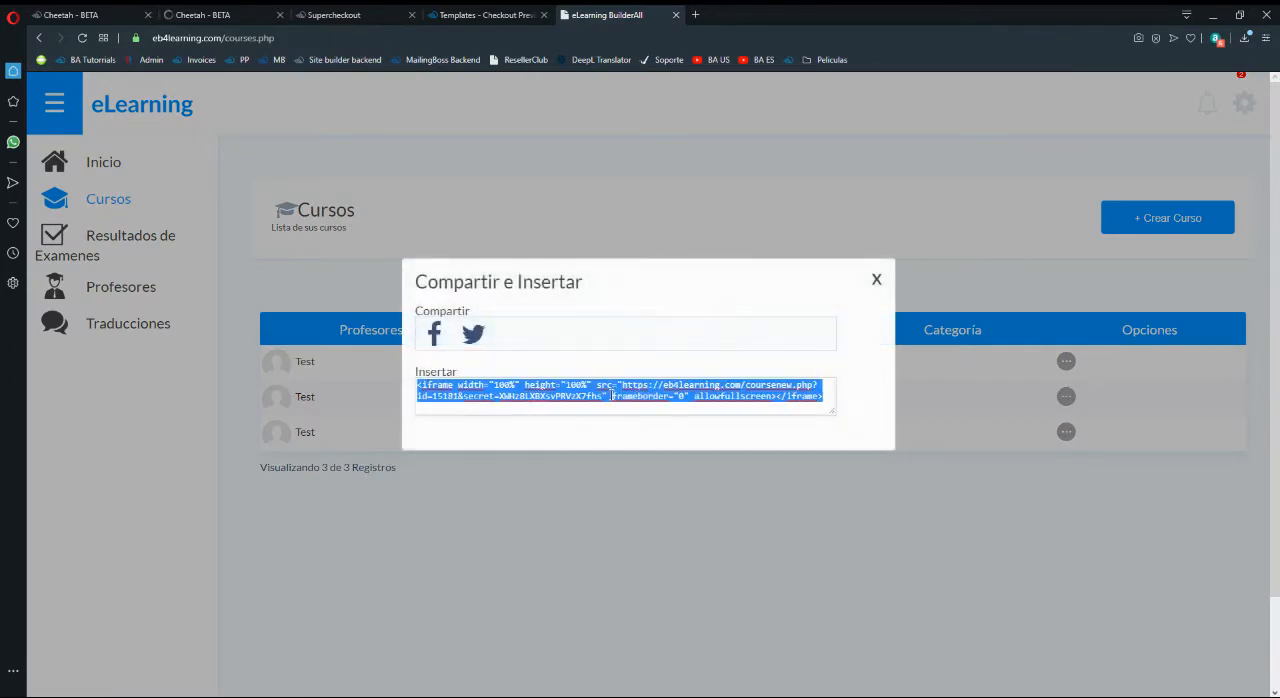
left_click(876, 279)
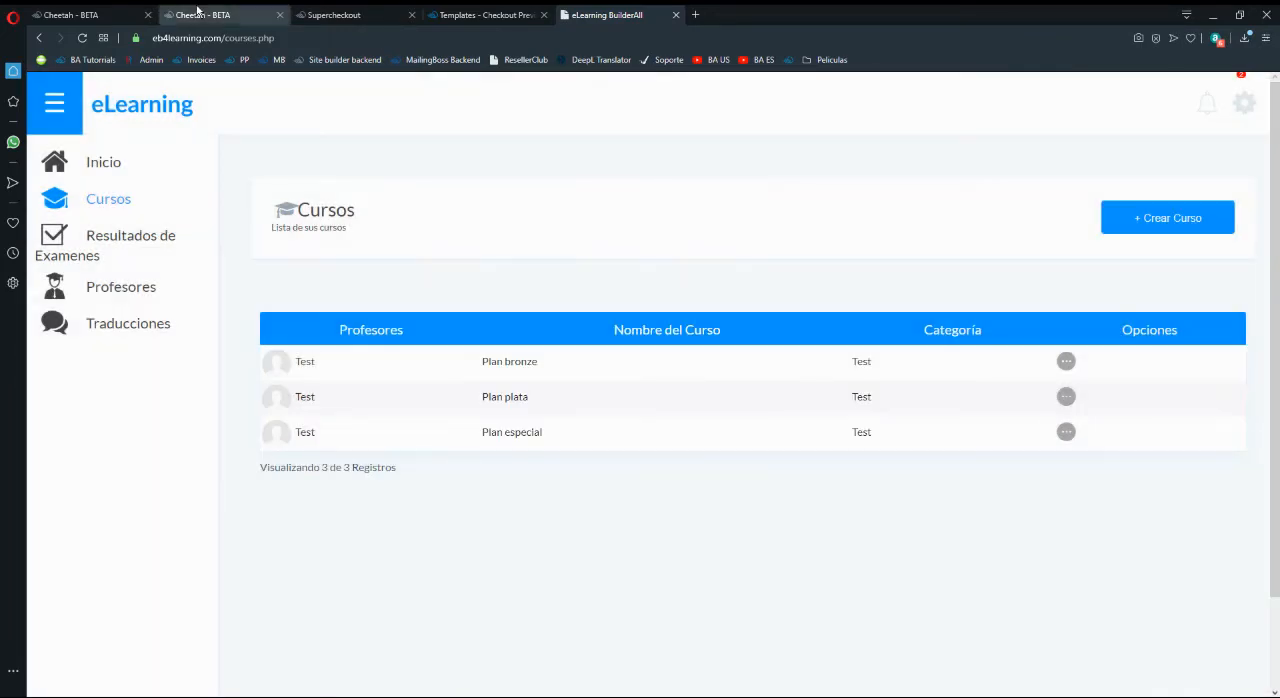
- Embed the copied Plan bronze code as the iframe's document on Courses Page 1 and apply it
left_click(197, 12)
left_click(1116, 240)
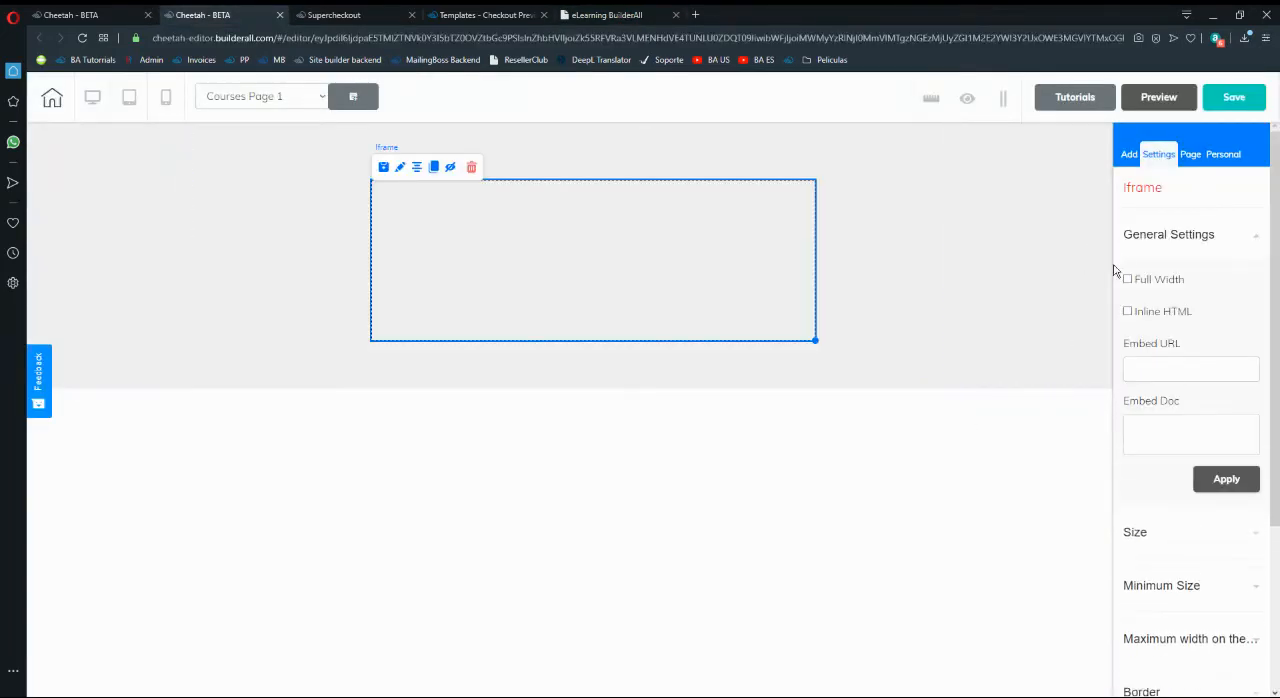
left_click(1162, 449)
key("ctrl+v")
left_click(1214, 480)
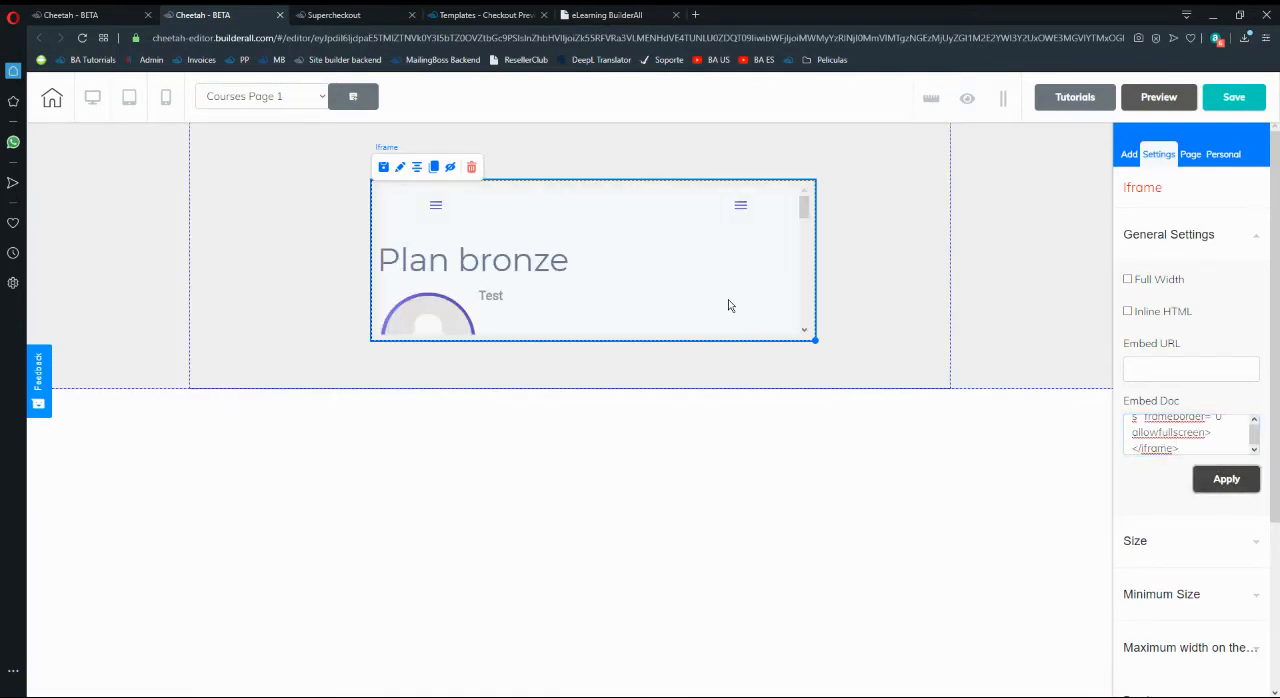
- Increase the height of the panel that holds the Plan bronze iframe on Courses Page 1
left_click(911, 294)
left_click(1166, 246)
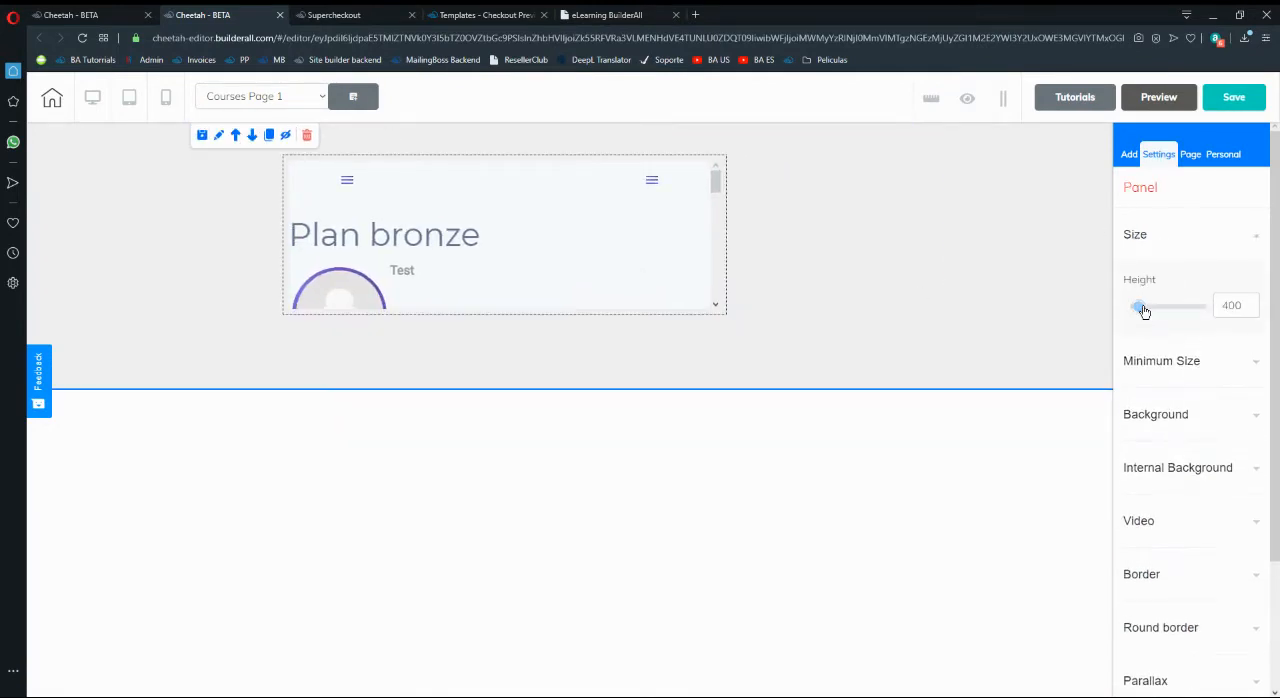
left_click_drag(1142, 308, 1151, 309)
- Move the Plan bronze iframe to the panel's upper-left area and enlarge it until the course content fills most of the panel
left_click(714, 269)
left_click_drag(726, 317, 741, 347)
left_click_drag(686, 299, 601, 265)
left_click_drag(653, 311, 851, 543)
scroll(863, 457, "down", 3)
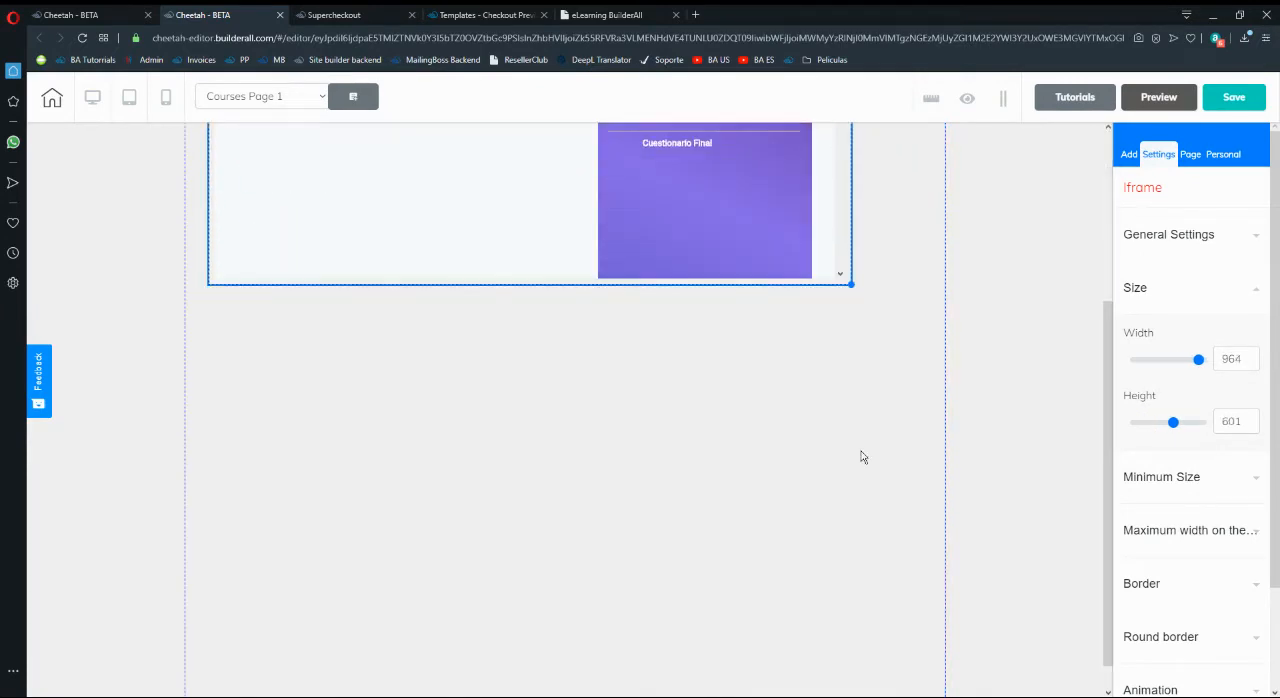
left_click_drag(852, 285, 928, 694)
scroll(863, 528, "up", 3)
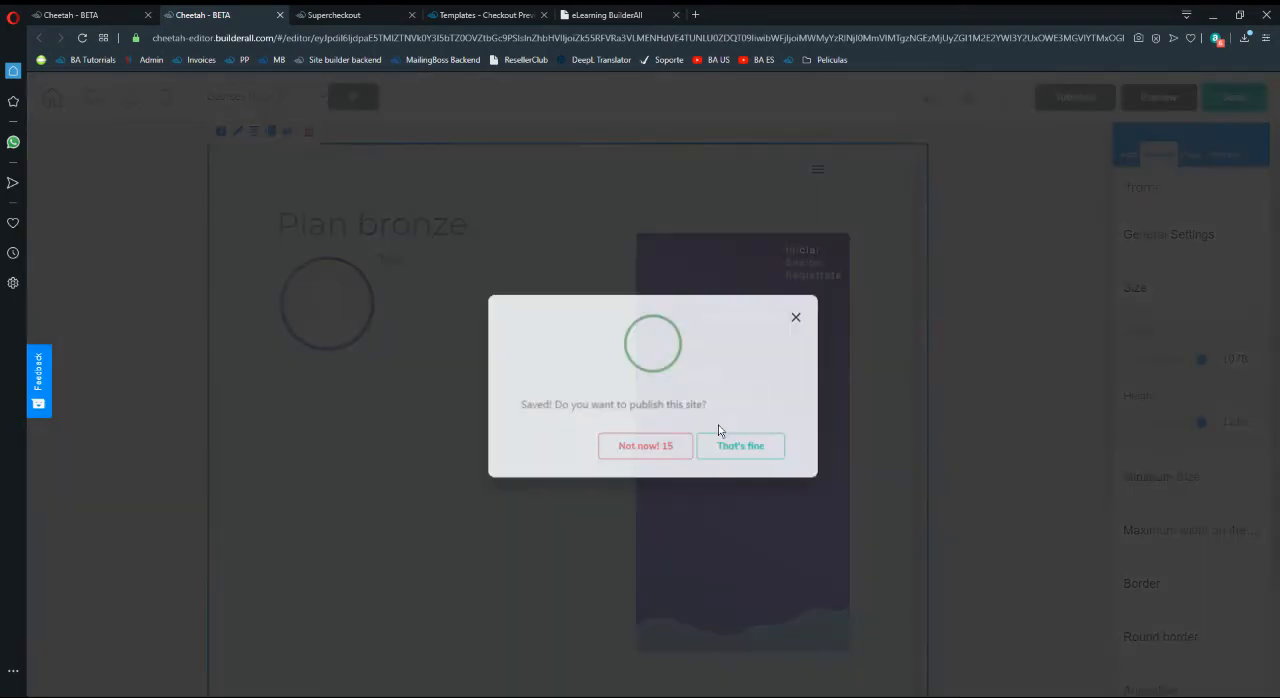
- Publish the saved site to its domain and return to the Funnel #1 page list
left_click(765, 444)
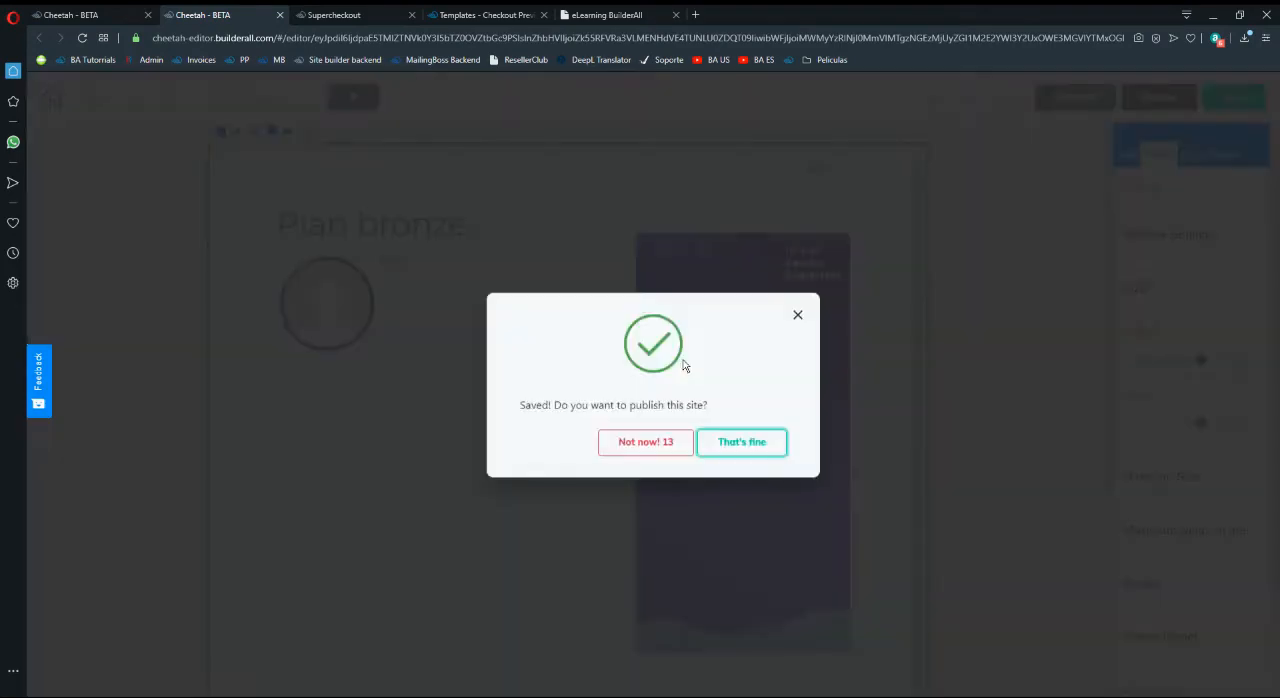
left_click(740, 441)
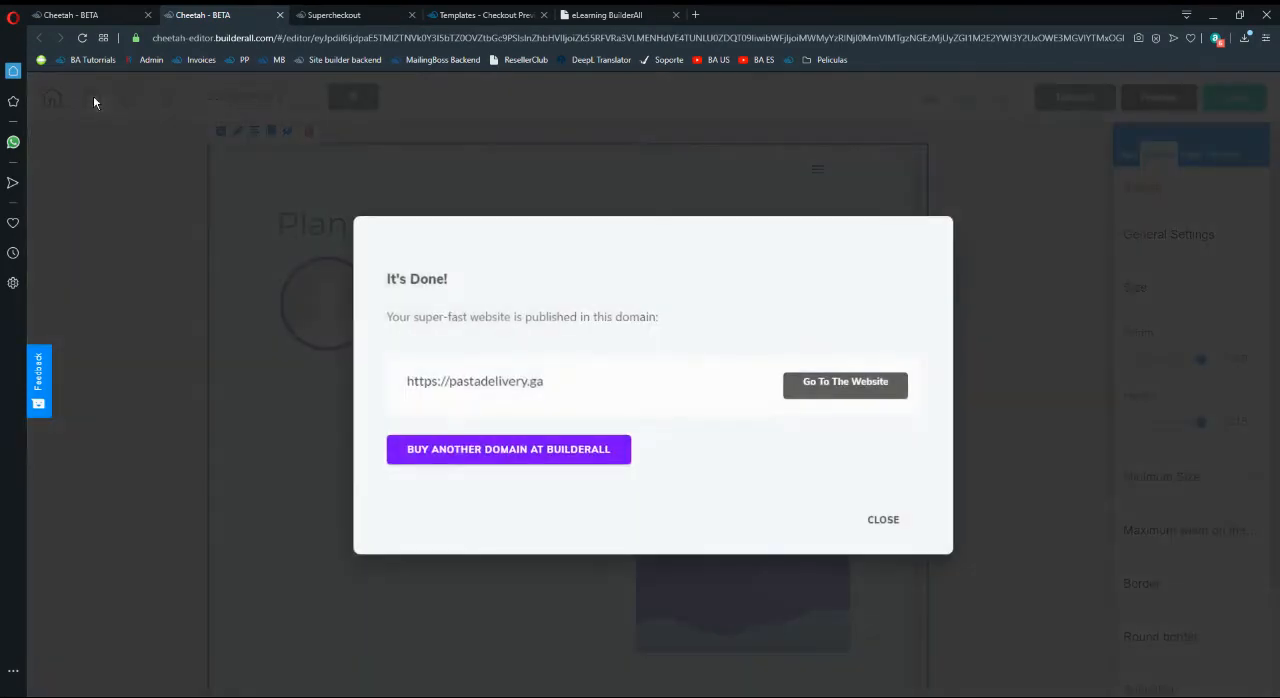
left_click(870, 521)
left_click(53, 98)
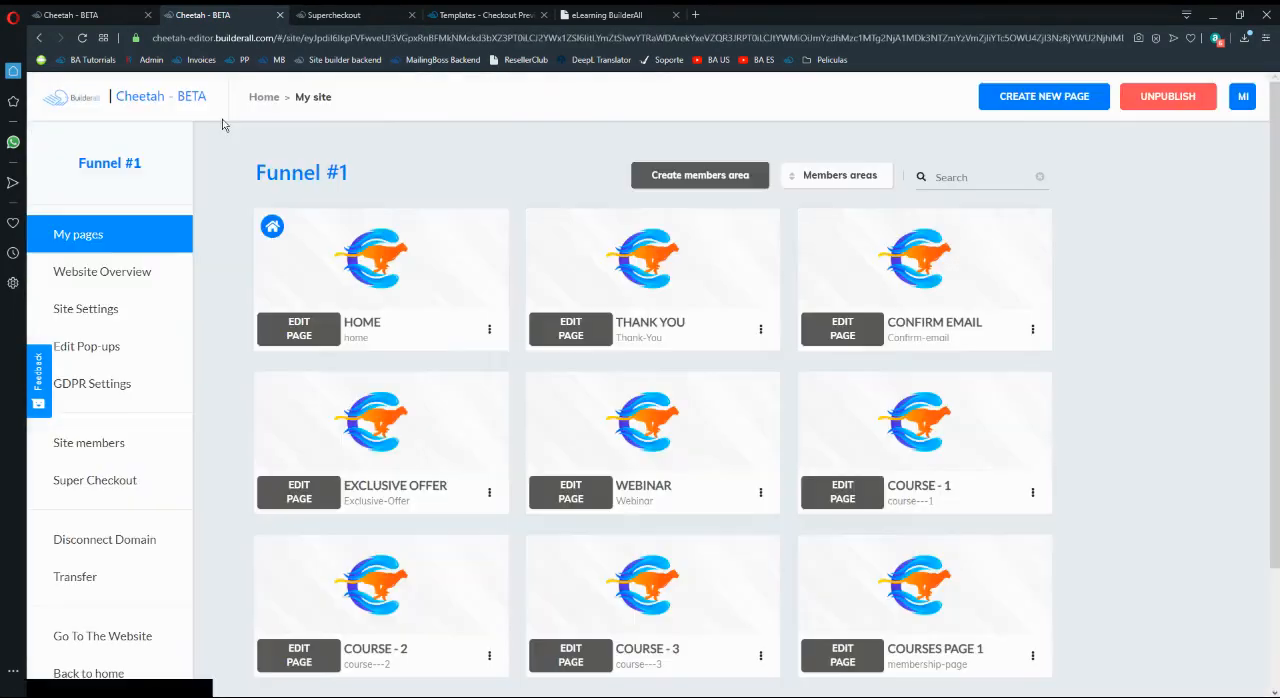
- Review the Funnel #1 pages against the checkout preview, the eLearning course list and the Supercheckout products
scroll(600, 370, "down", 2)
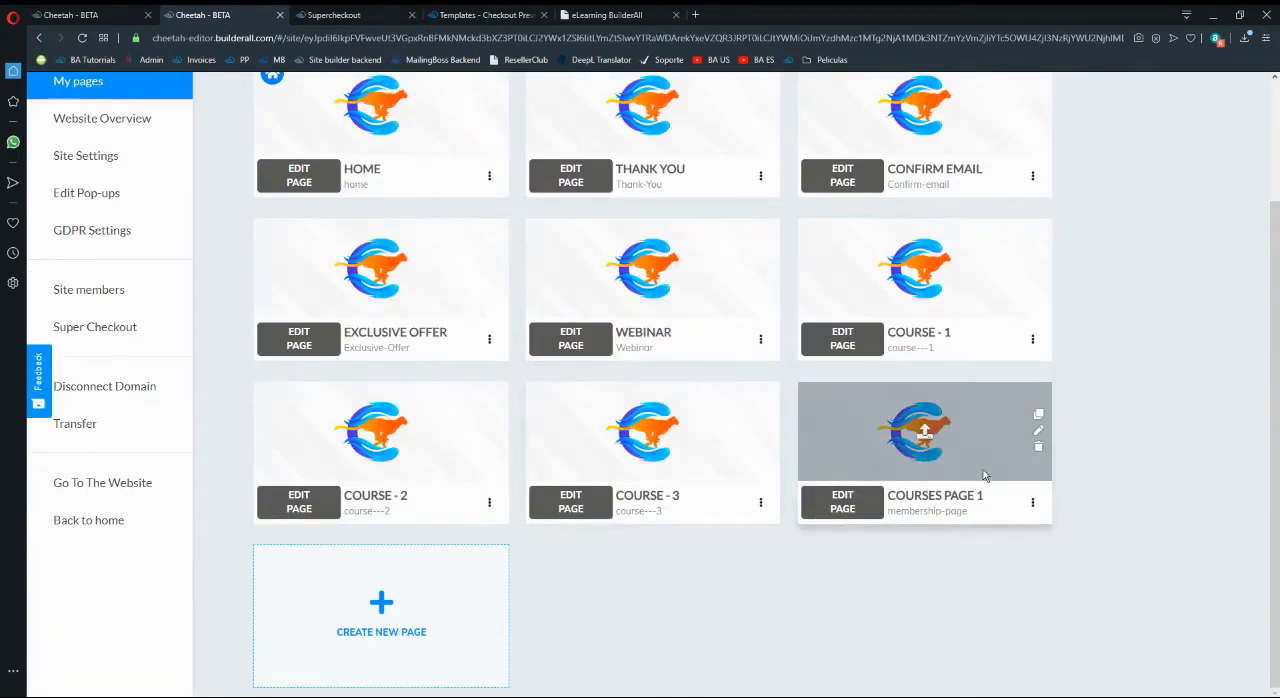
left_click(485, 15)
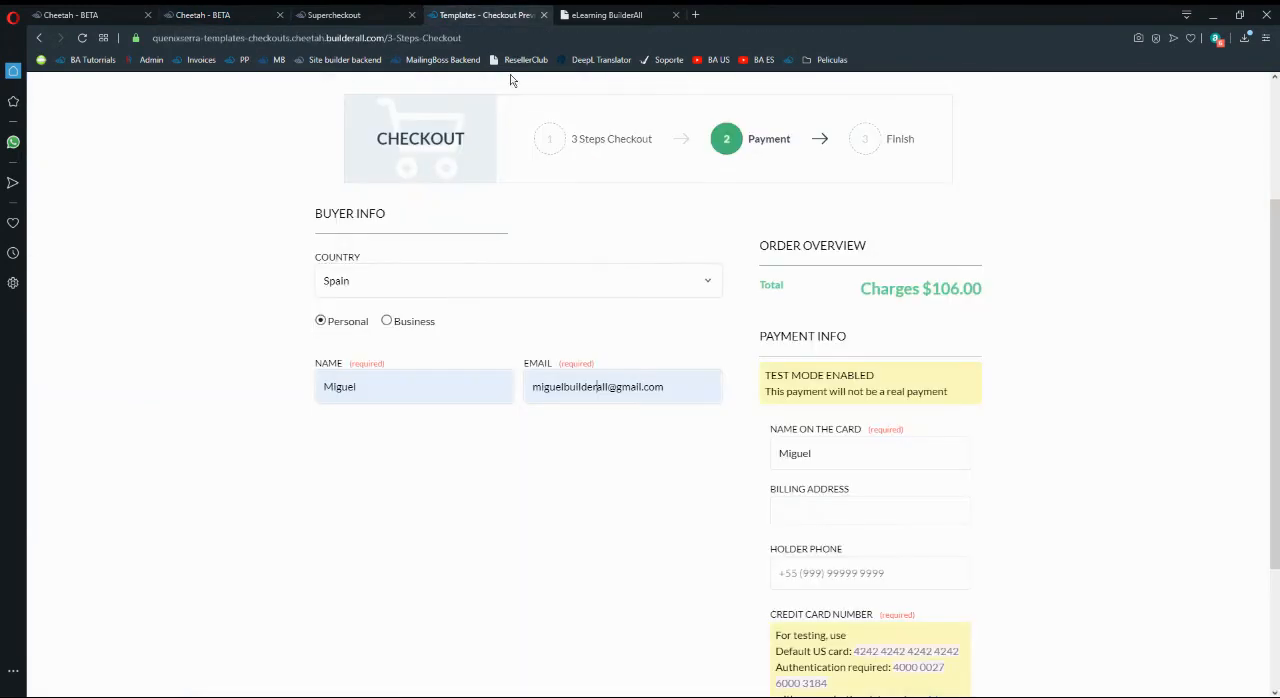
left_click(380, 8)
left_click(237, 9)
left_click(530, 9)
left_click(605, 14)
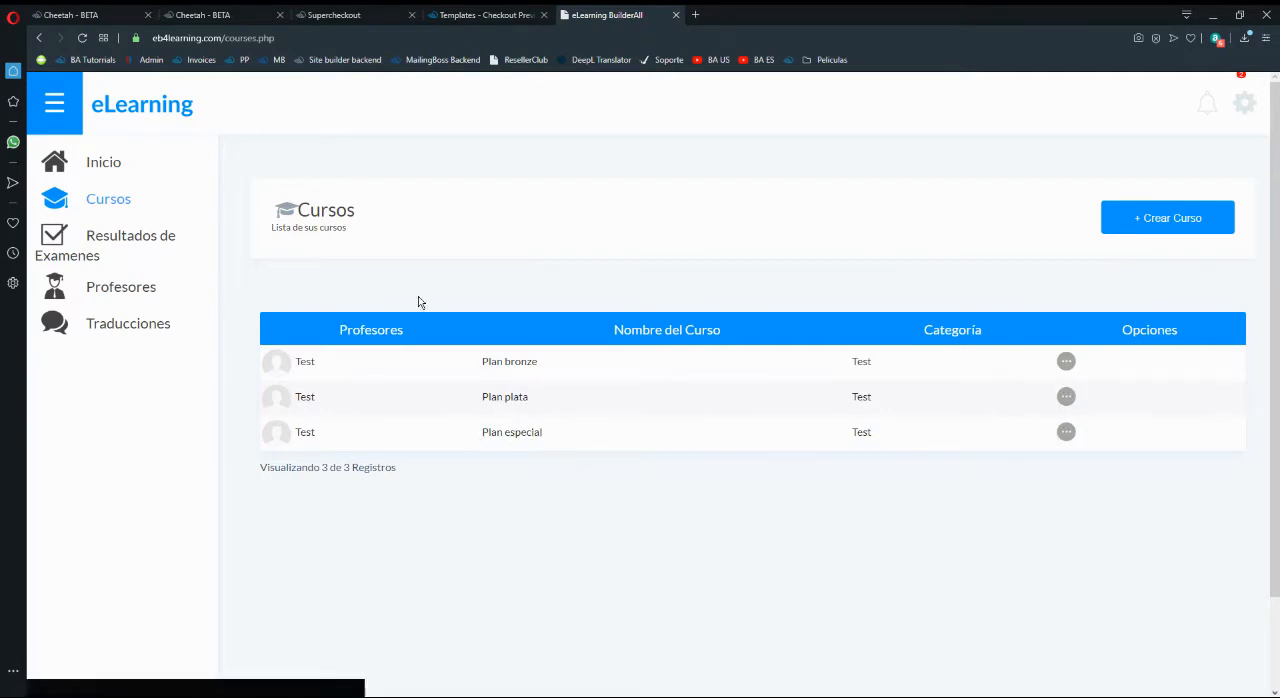
left_click(289, 12)
left_click(230, 14)
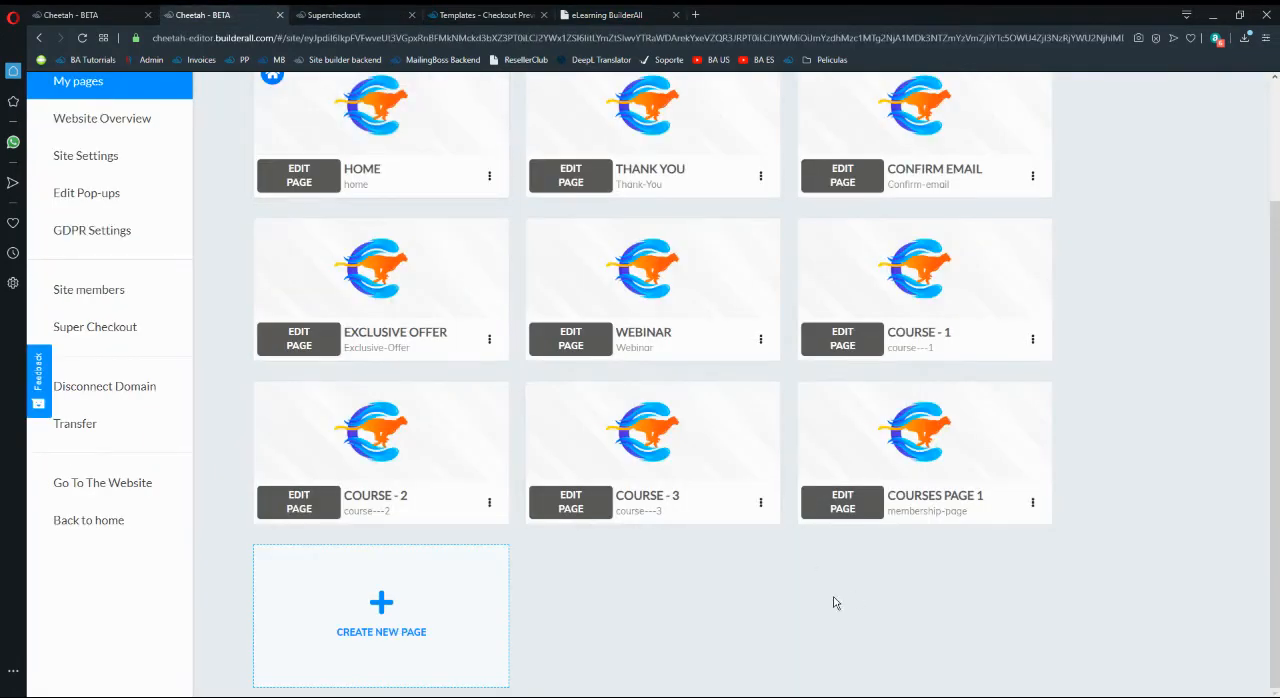
left_click(347, 12)
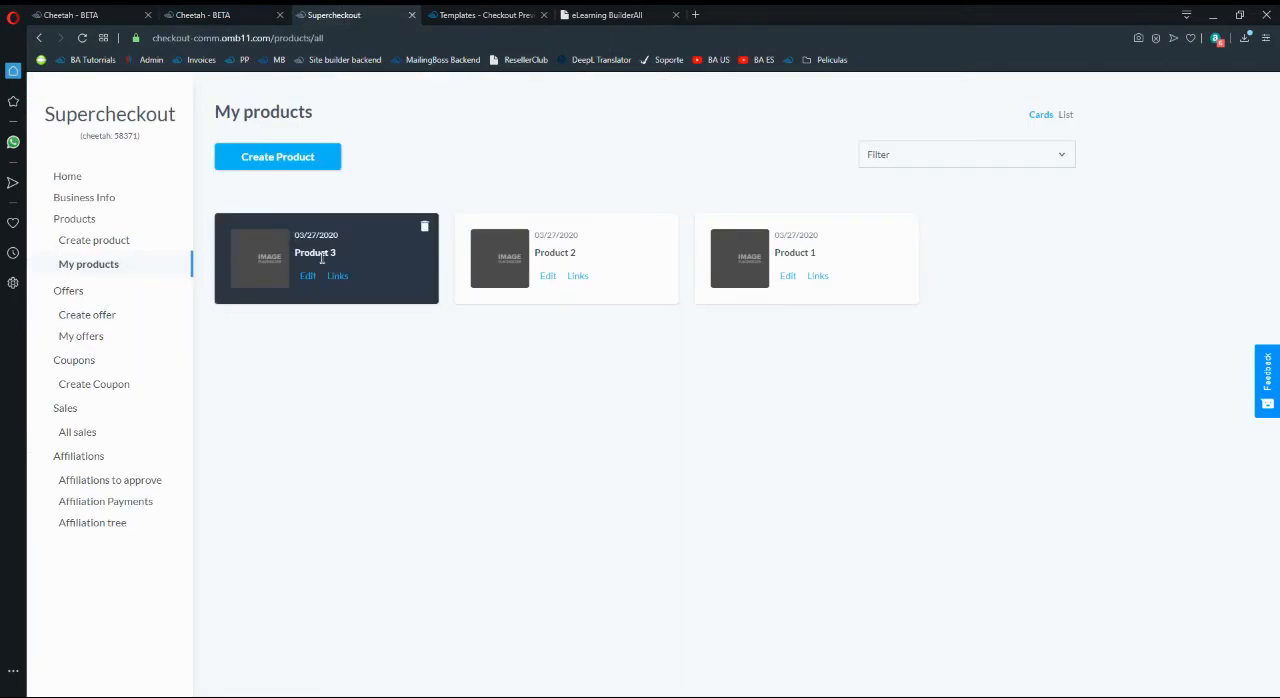
left_click(225, 14)
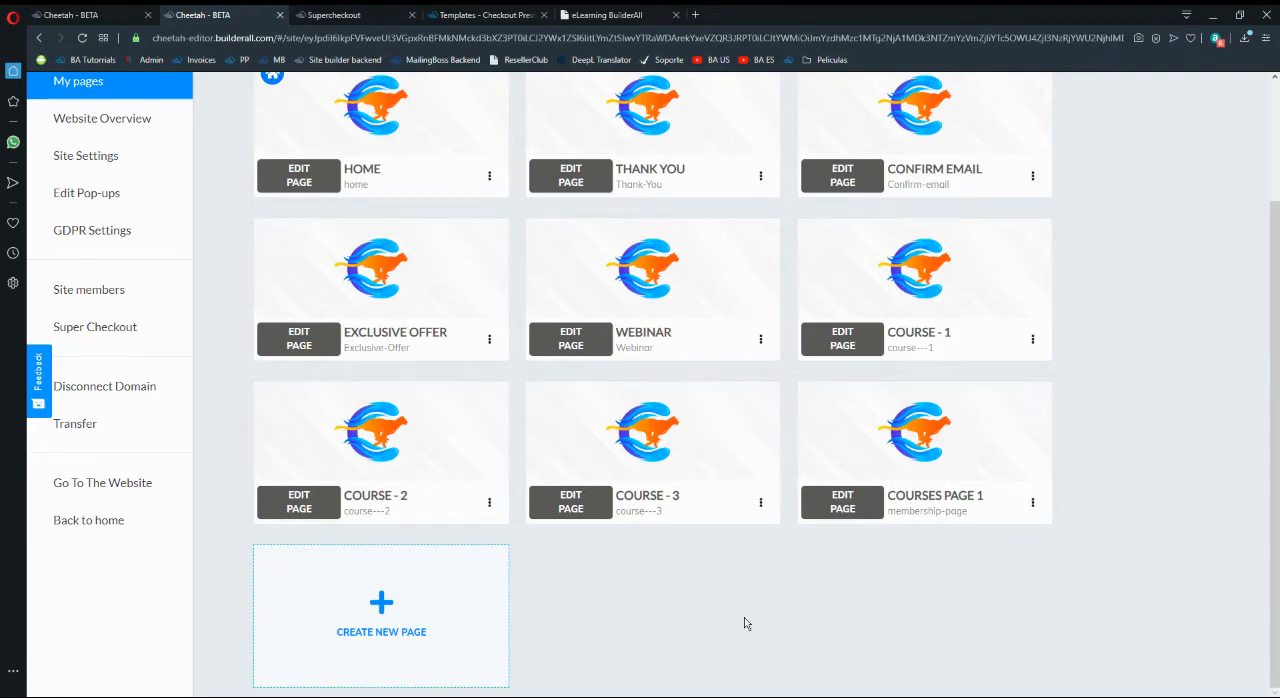
- Open the Course - 1 page in the page editor and add a blank panel to it
scroll(850, 520, "up", 1)
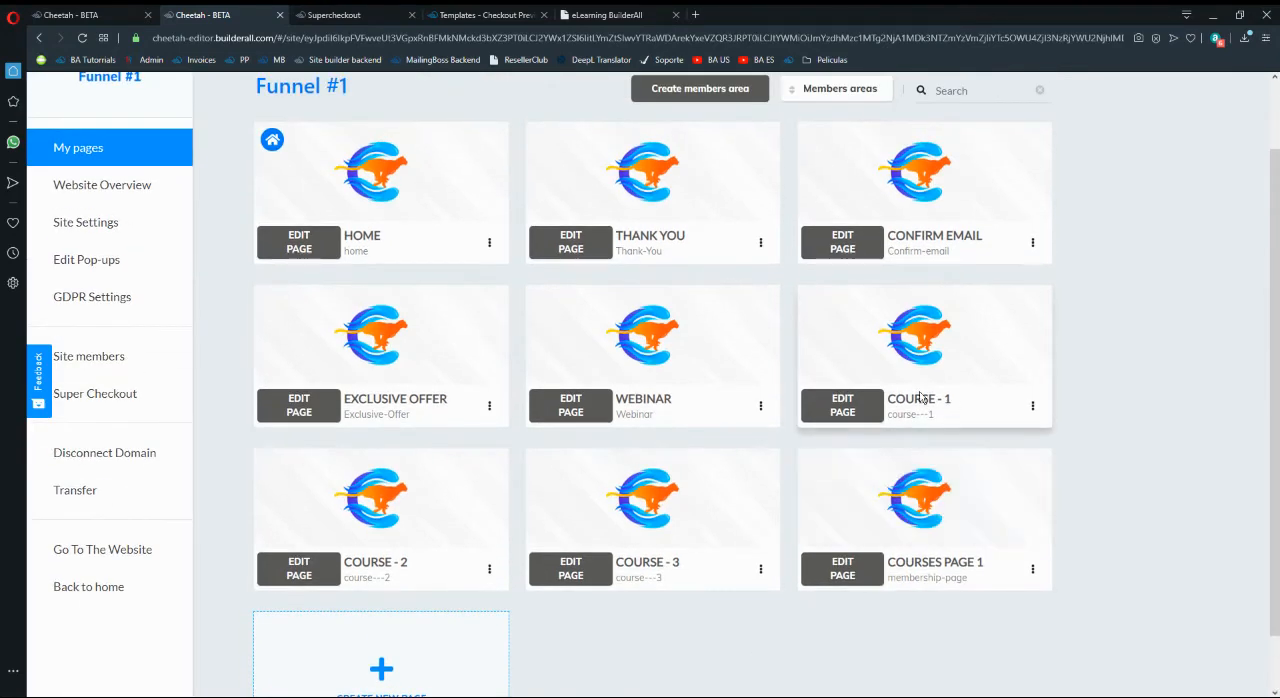
left_click(843, 406)
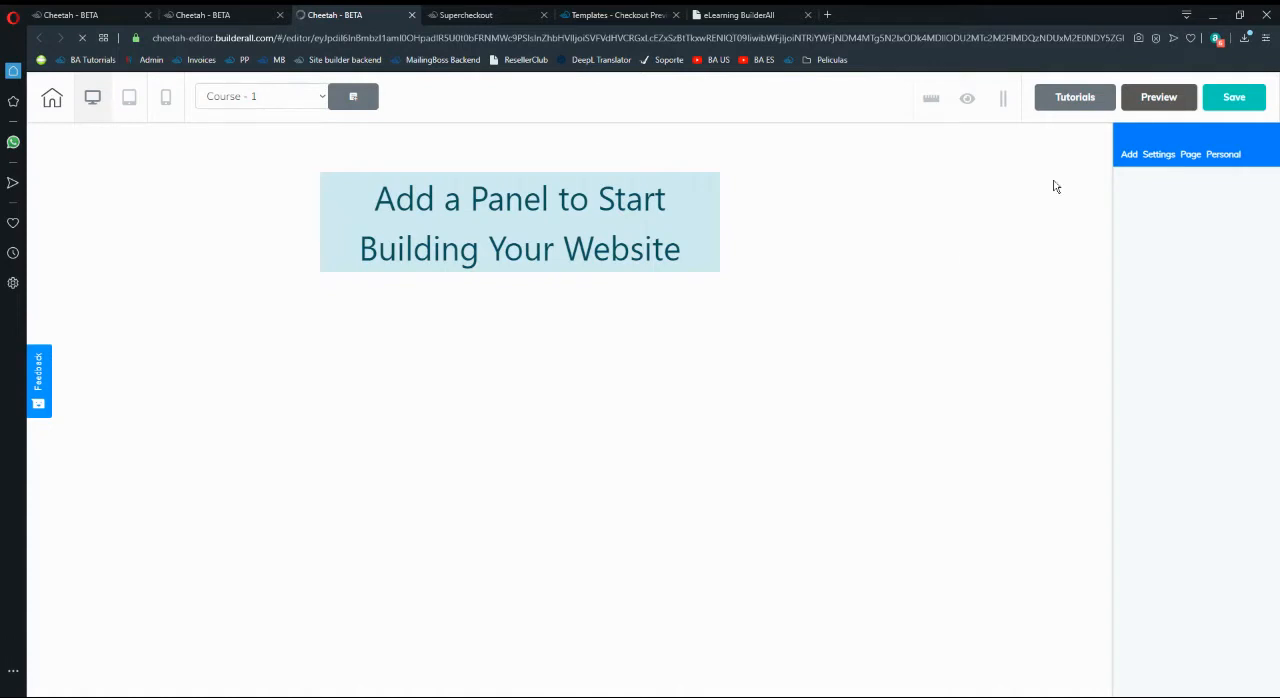
left_click(1128, 154)
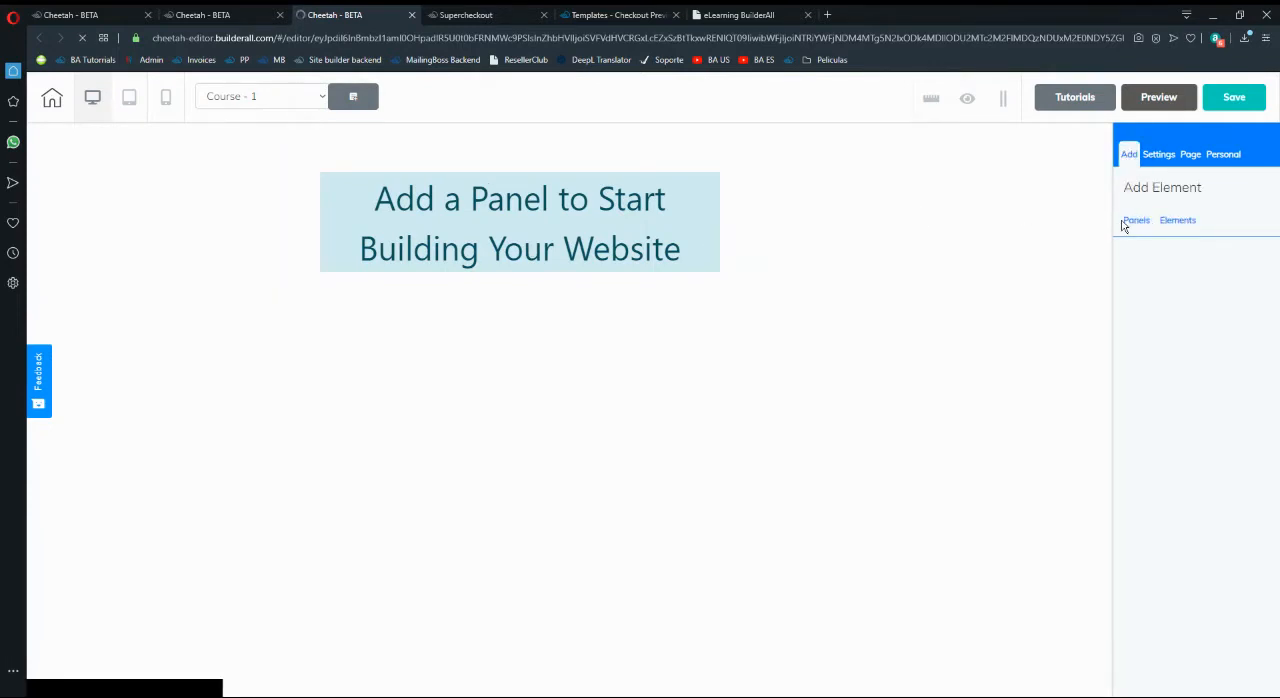
left_click(1134, 221)
left_click_drag(1170, 266, 865, 297)
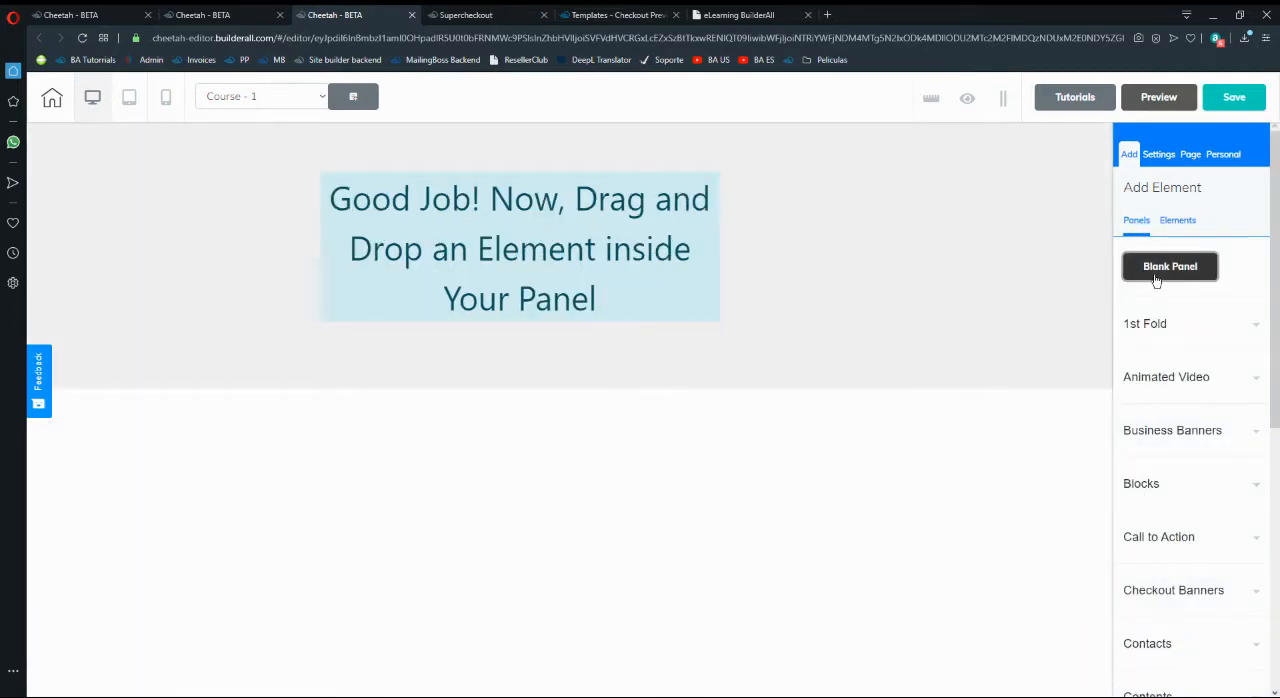
- Place an image element in the left part of the blank panel and select it
left_click(1177, 229)
scroll(1151, 600, "down", 3)
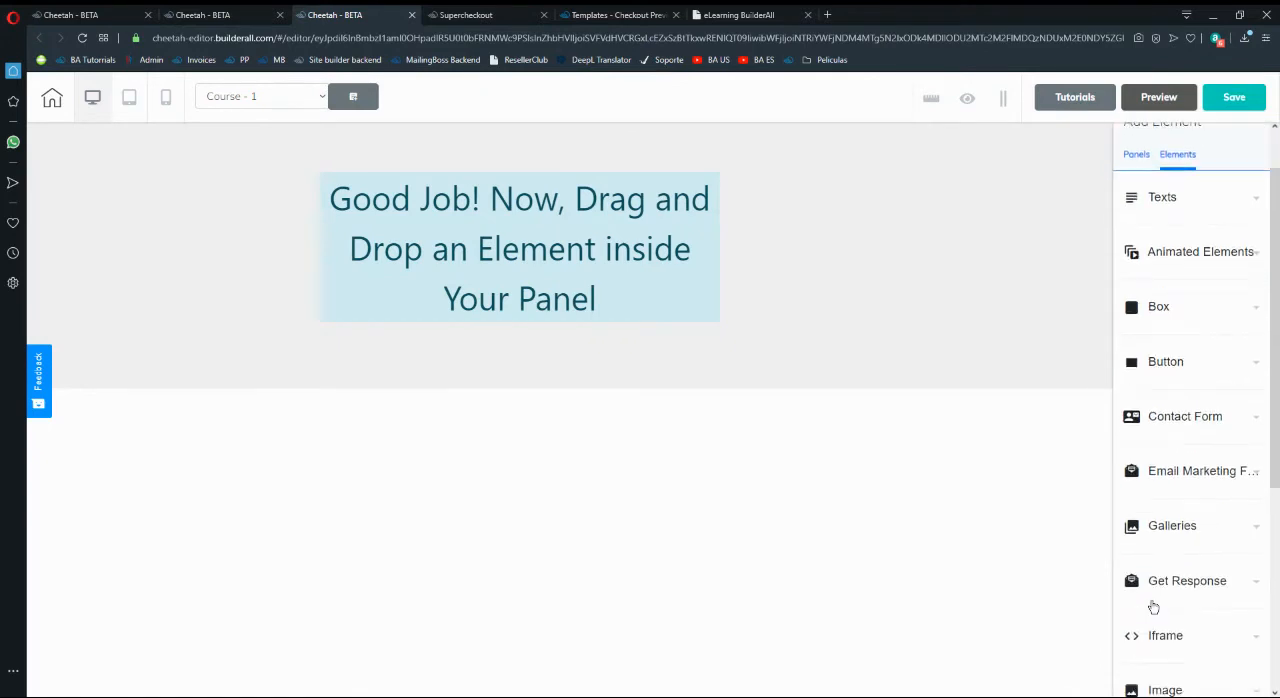
left_click(1160, 622)
left_click_drag(1174, 624, 270, 225)
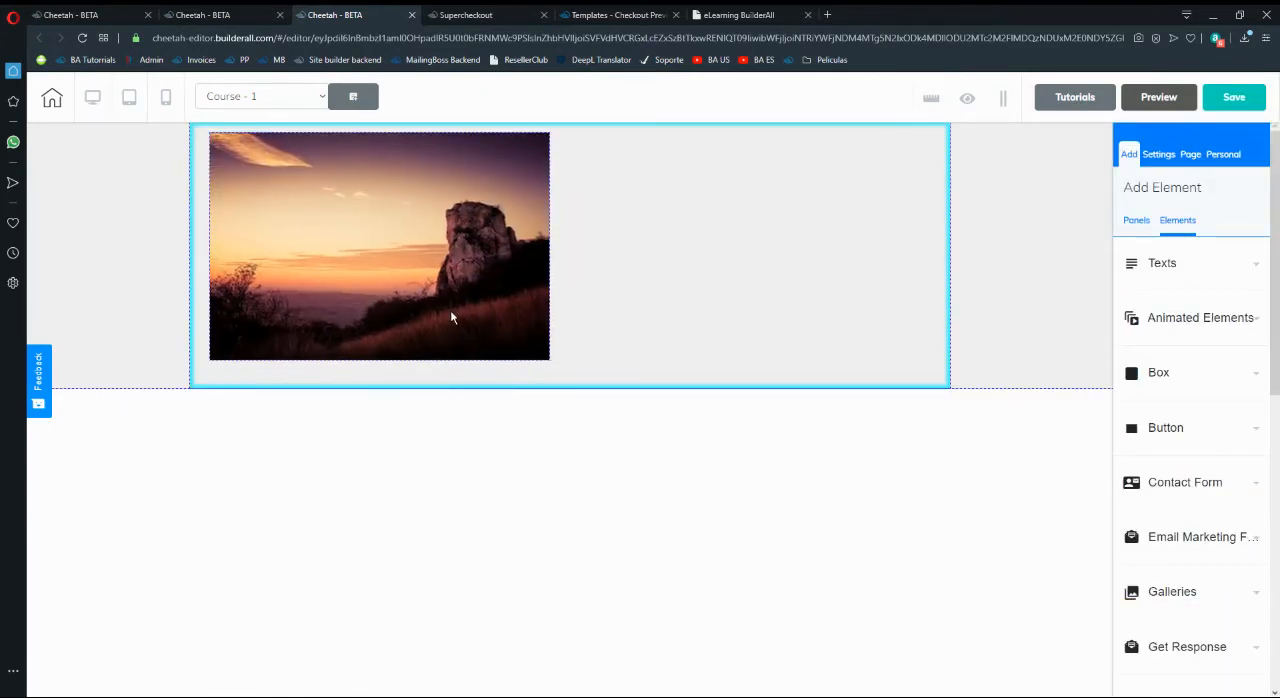
left_click(411, 308)
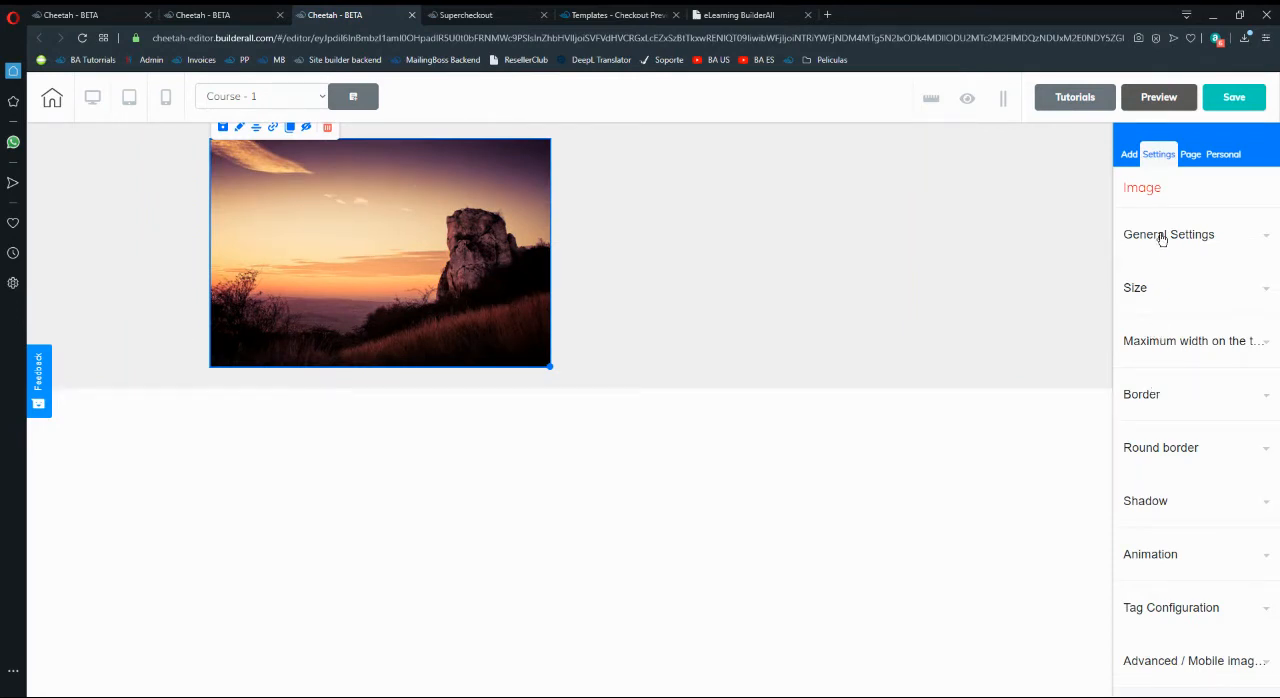
- Add a Register Now button beside the image and shift the image slightly to the right
left_click(1130, 155)
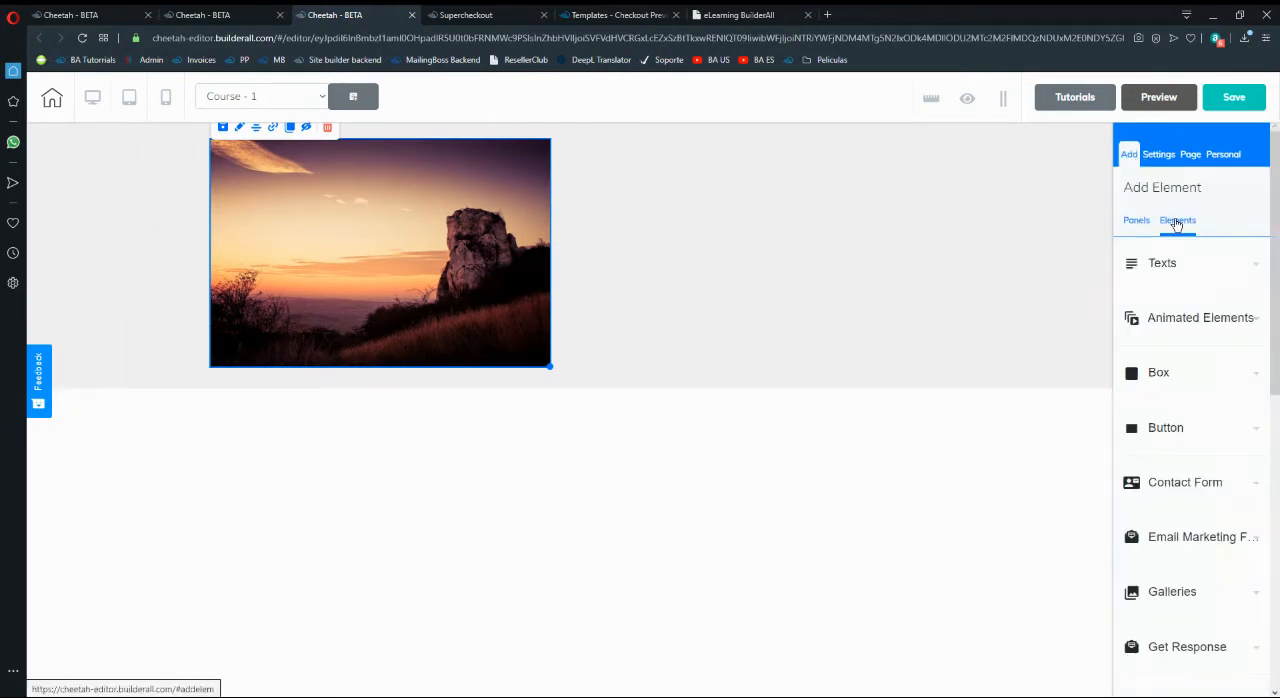
scroll(1160, 586, "down", 2)
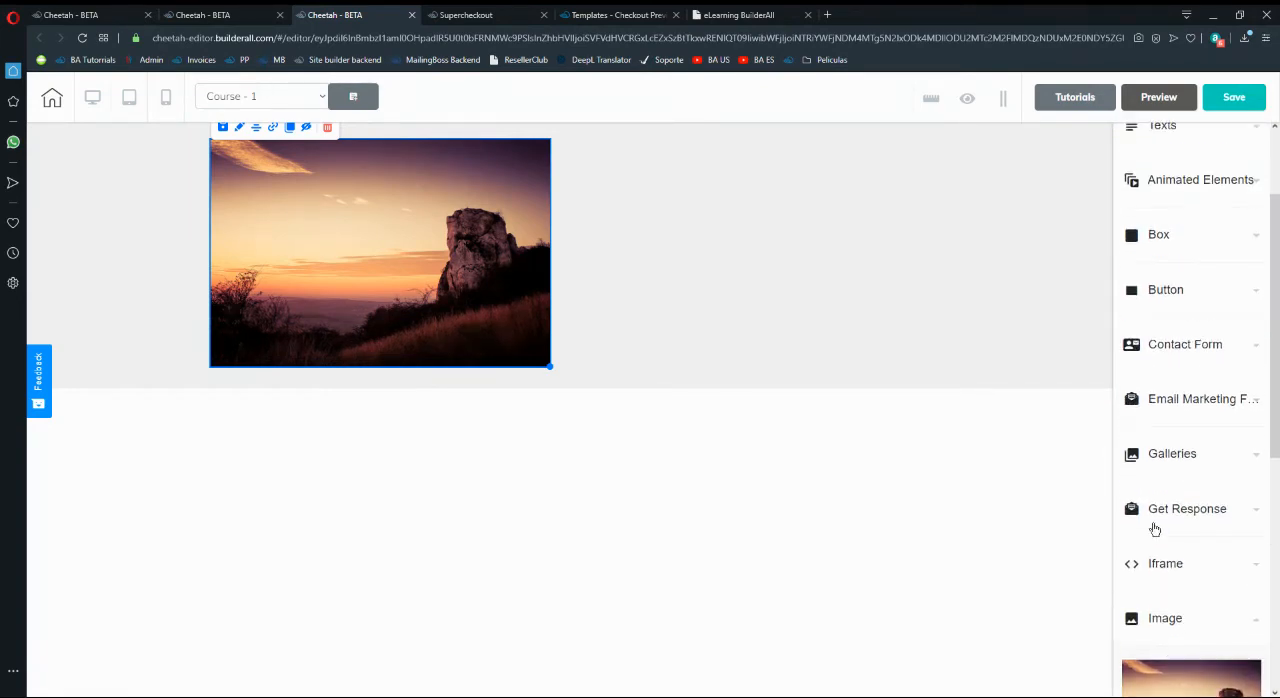
left_click(1160, 290)
left_click_drag(1190, 380, 742, 273)
left_click(731, 233)
left_click_drag(473, 270, 483, 275)
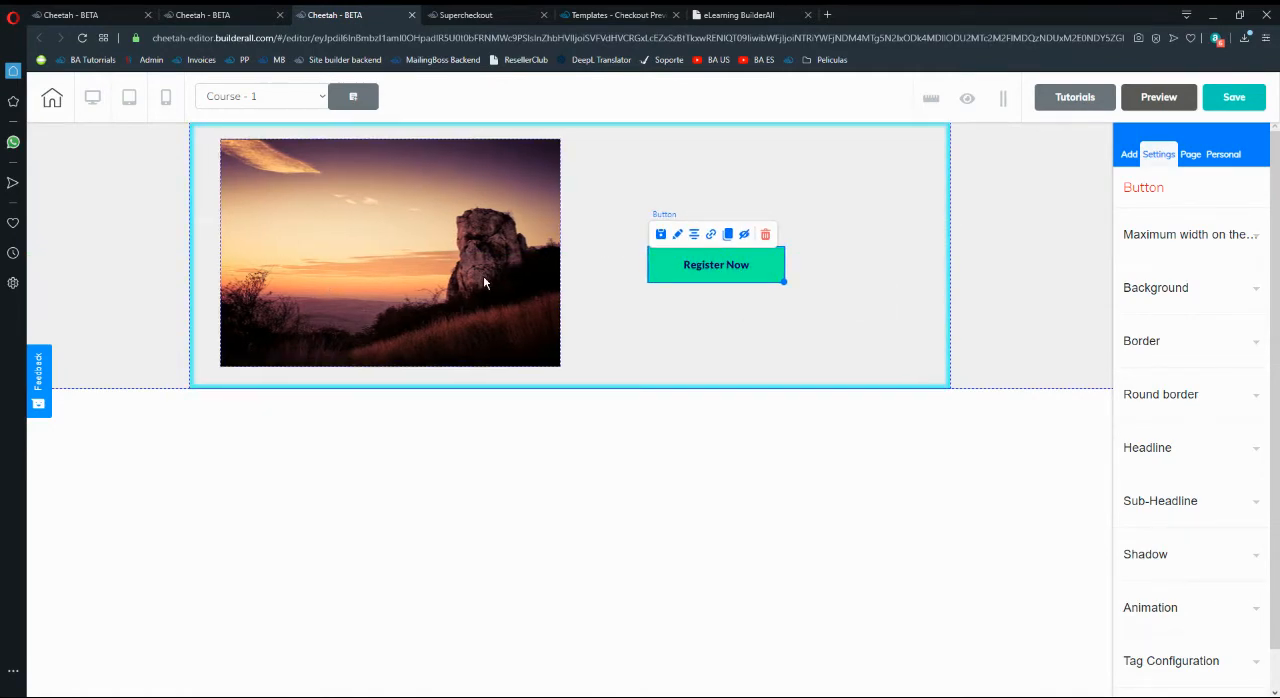
- Search the web in a new browser tab for images of "template for product showcase"
left_click(830, 16)
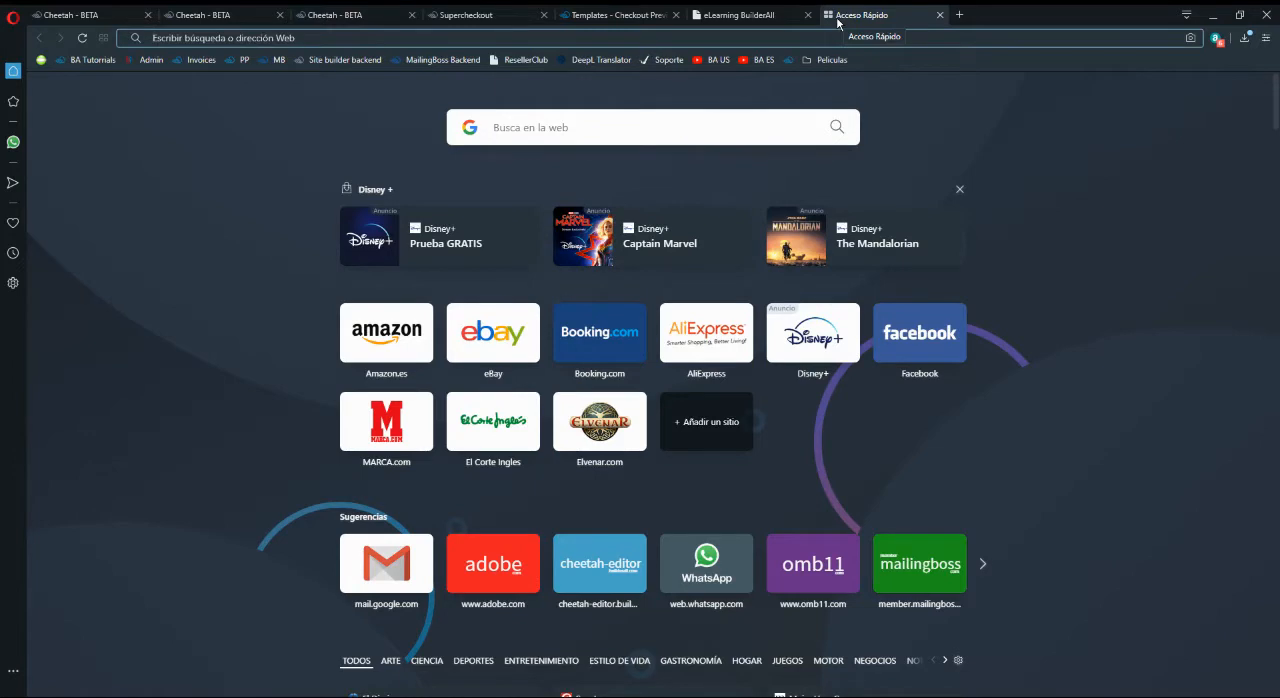
type("template for")
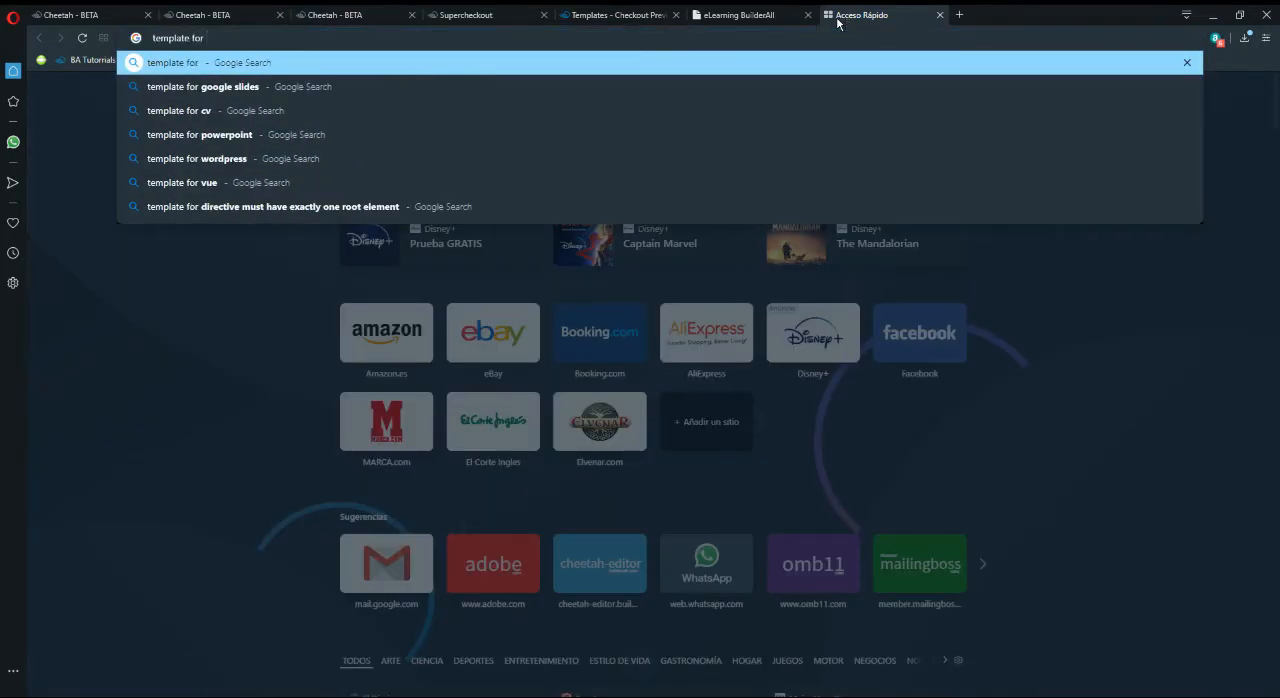
type(" product showcase")
key("Return")
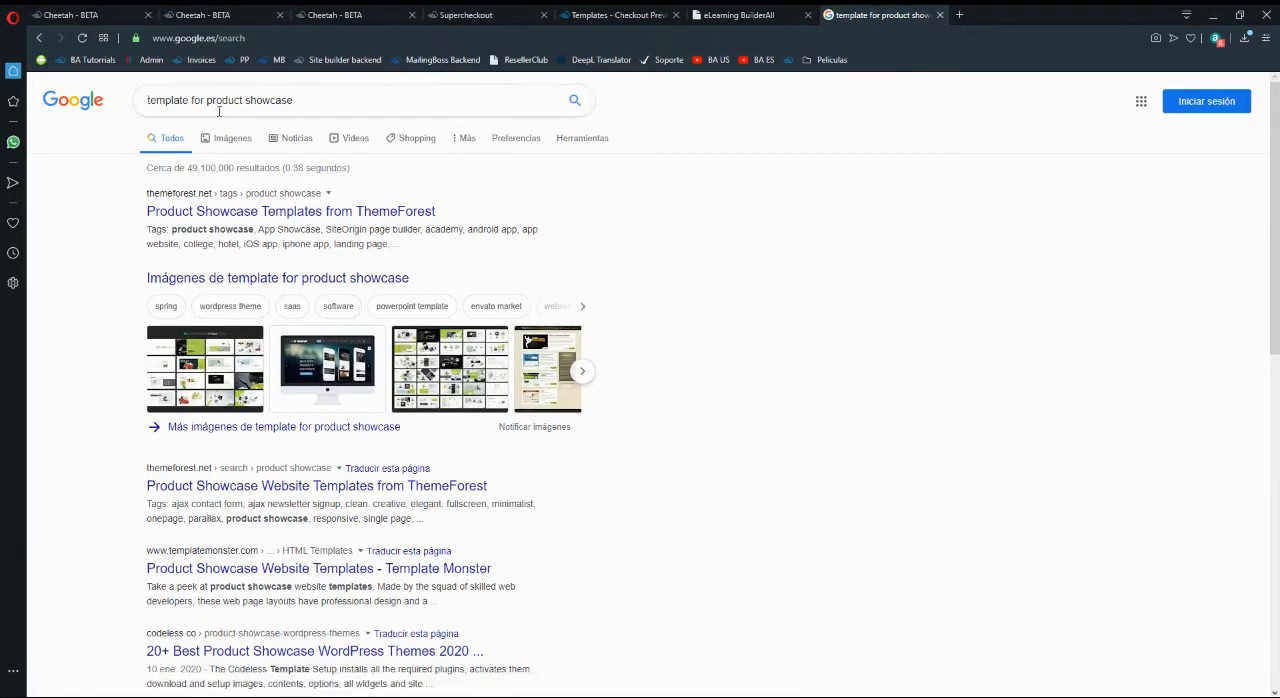
left_click(210, 138)
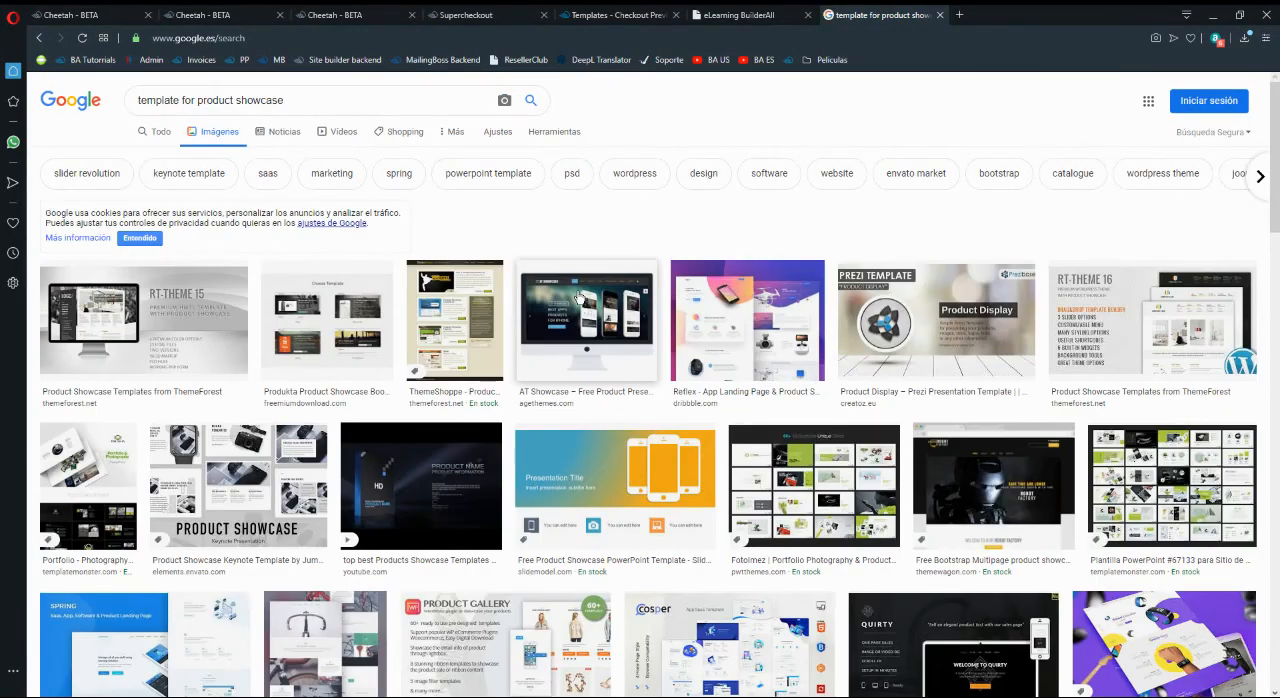
- Browse the product showcase image results and preview the Sella Powerpoint Template watch layout
left_click(490, 14)
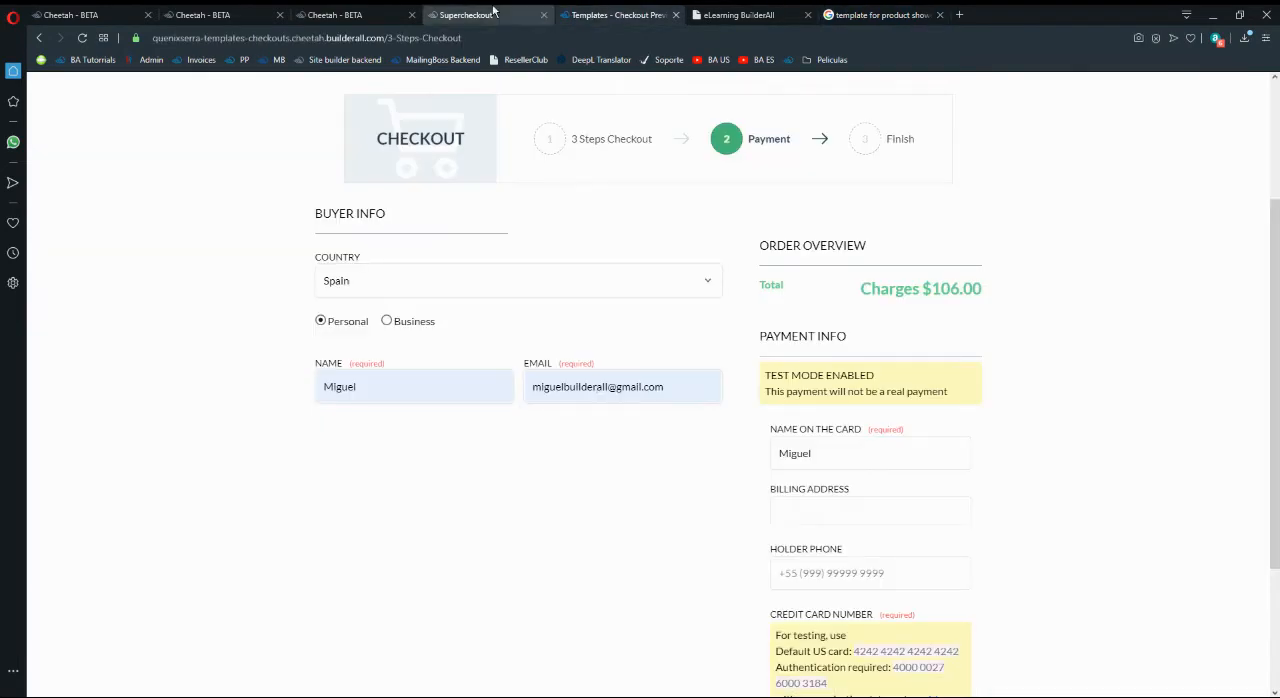
left_click(378, 13)
left_click(631, 11)
left_click(827, 12)
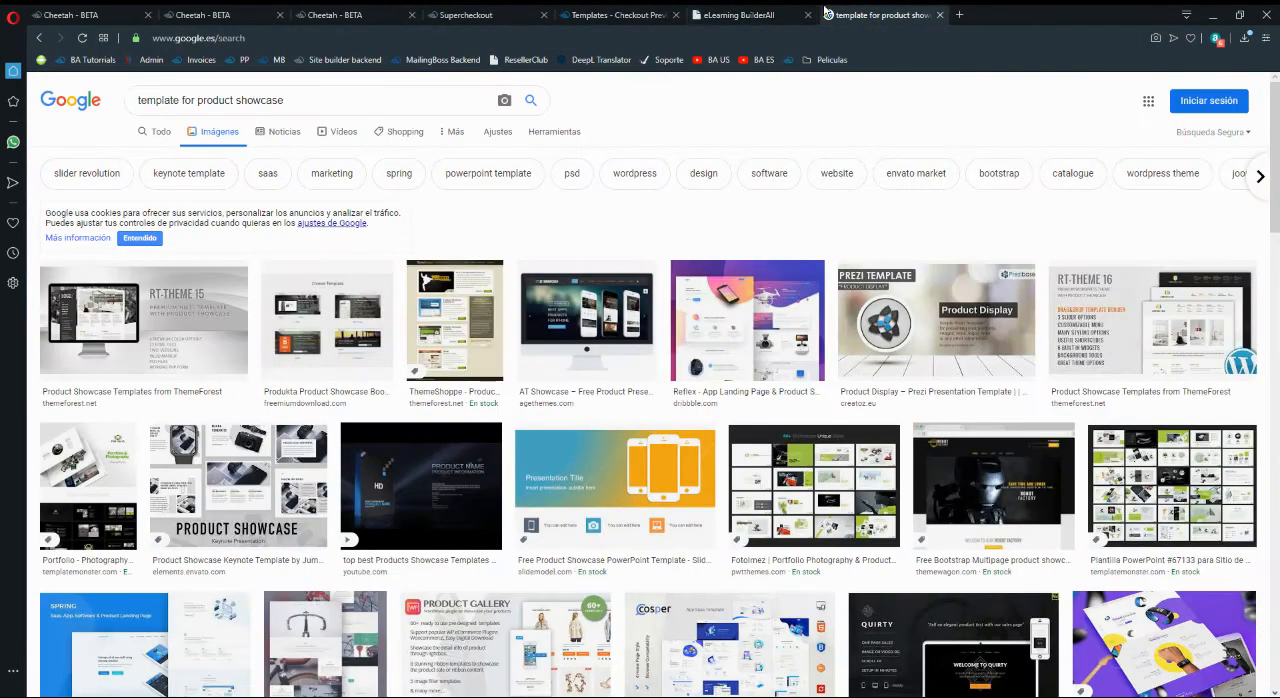
scroll(673, 336, "down", 5)
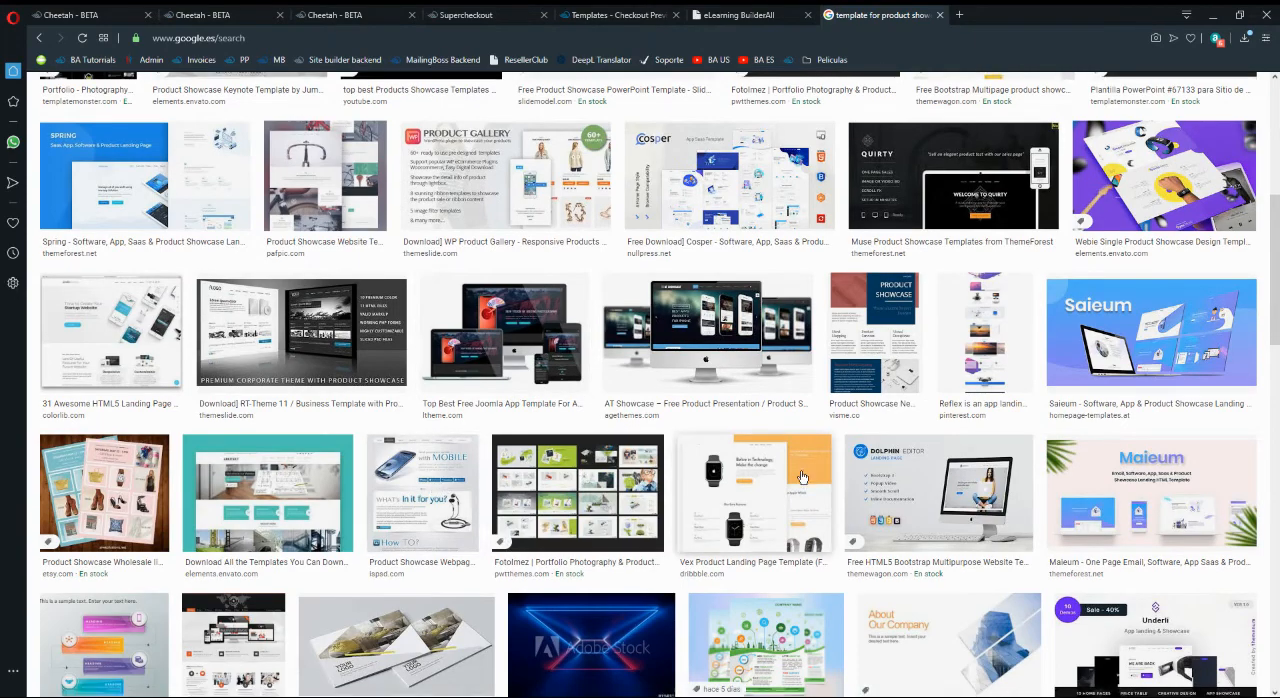
scroll(780, 400, "down", 2)
scroll(930, 347, "down", 3)
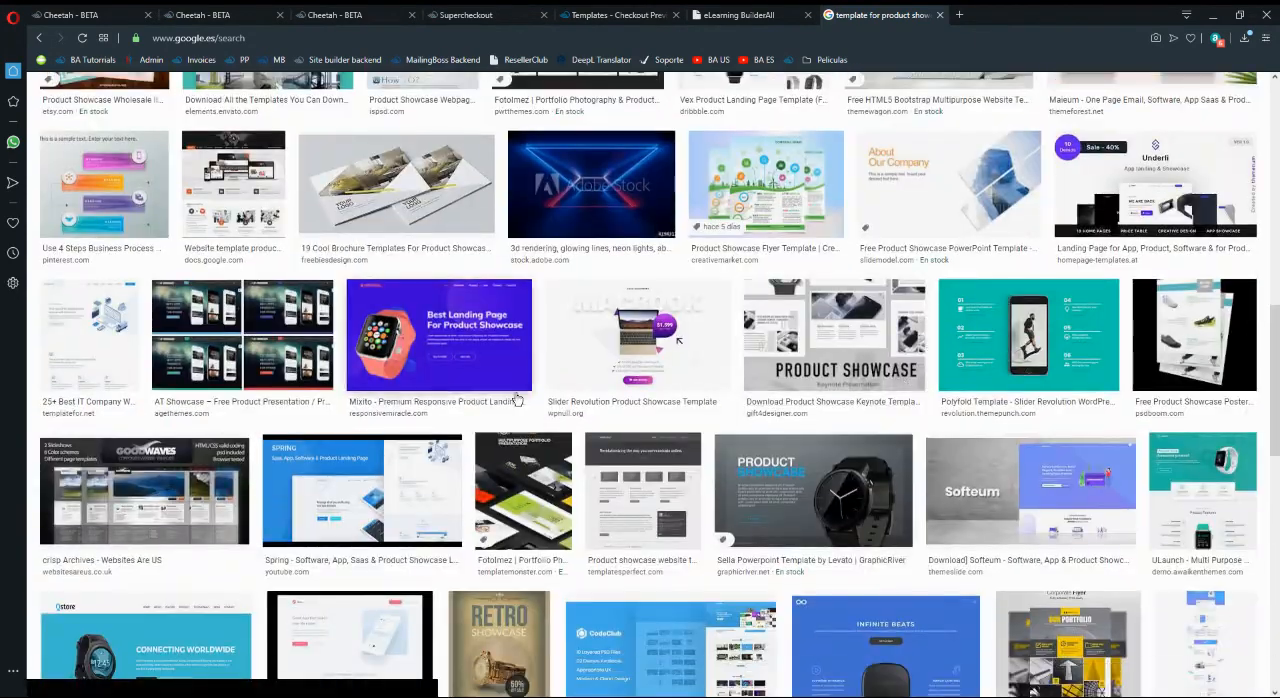
scroll(785, 353, "down", 2)
left_click(786, 354)
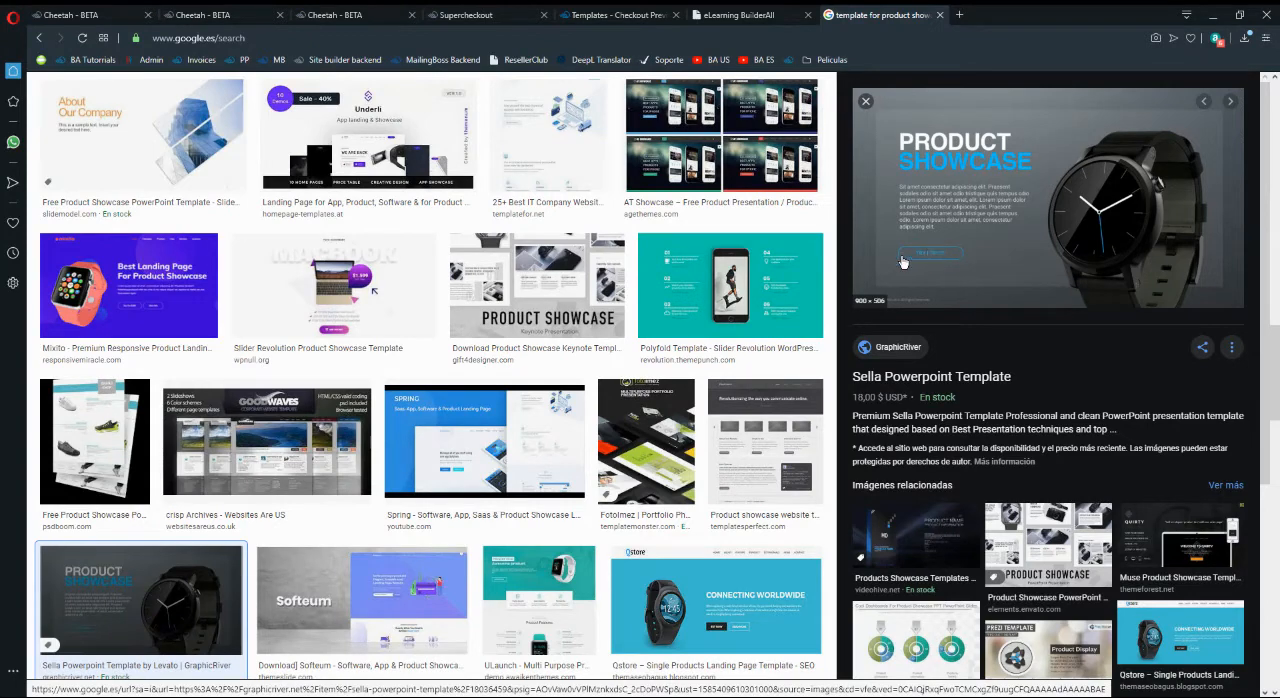
- Close the image search and return to the Course - 1 page in the Cheetah editor
left_click(939, 15)
left_click(480, 15)
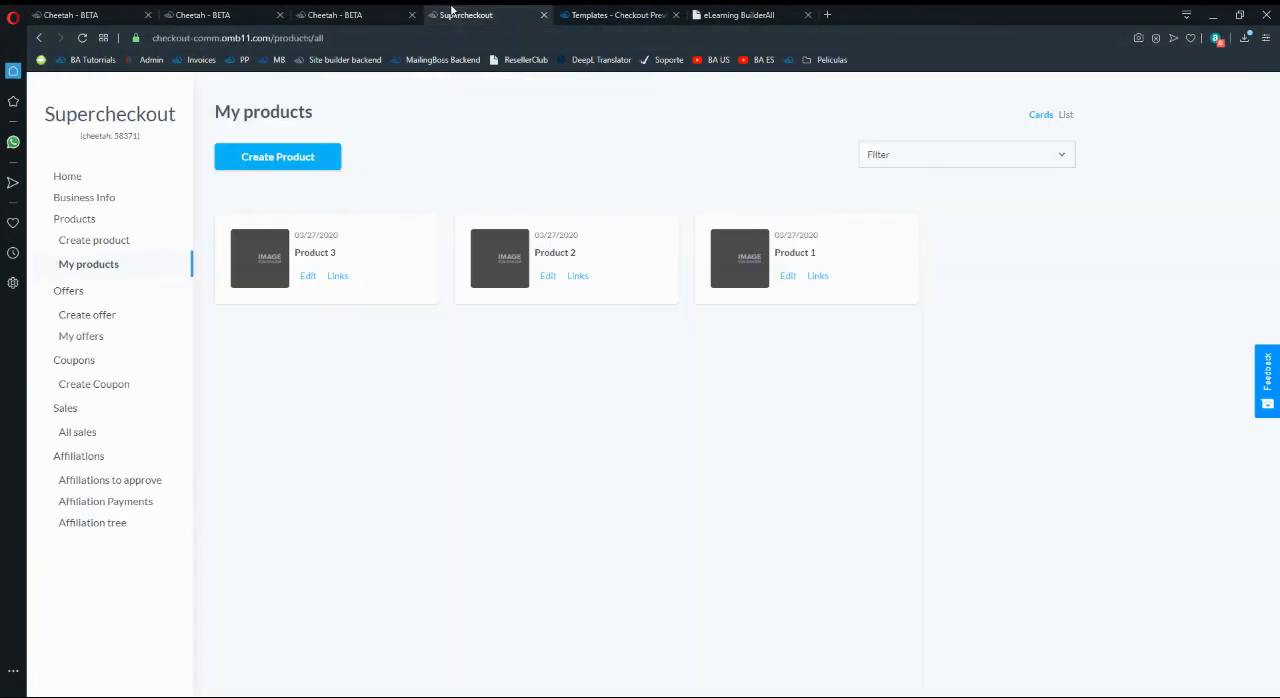
left_click(340, 15)
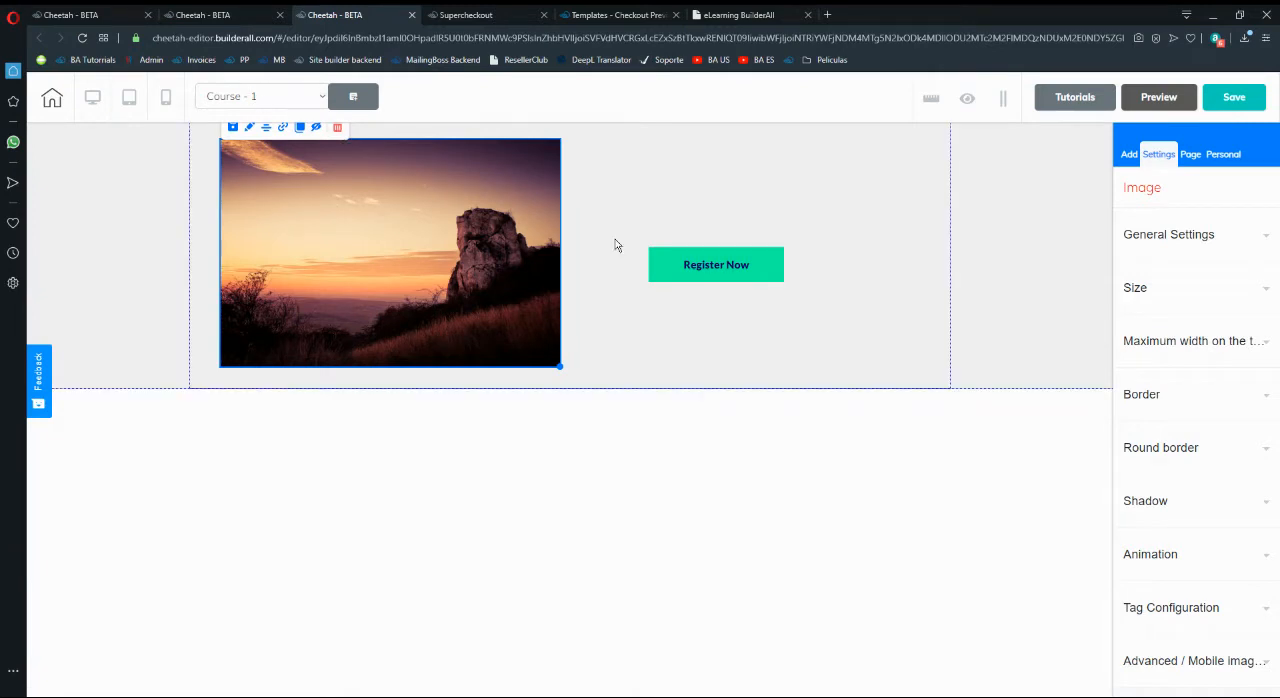
- Link the Course - 1 page's Register Now button to Product 1 through Supercheckout and nudge the button slightly upward
left_click(710, 264)
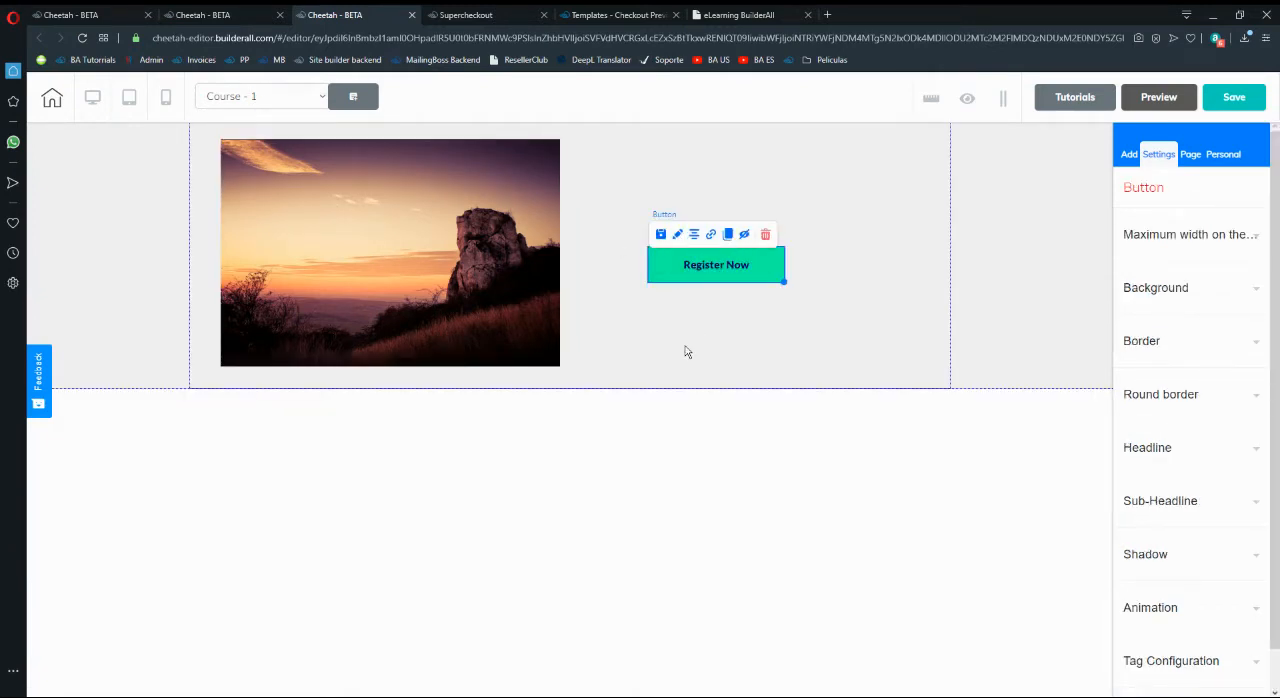
left_click(710, 235)
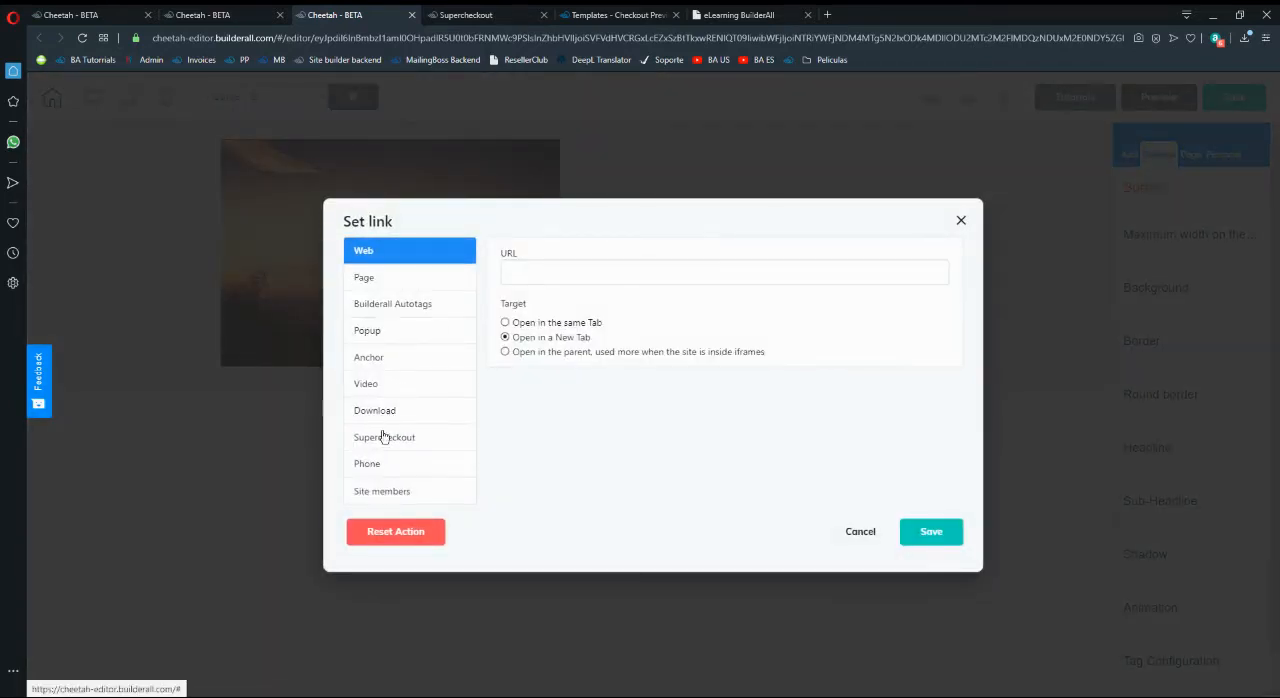
left_click(389, 440)
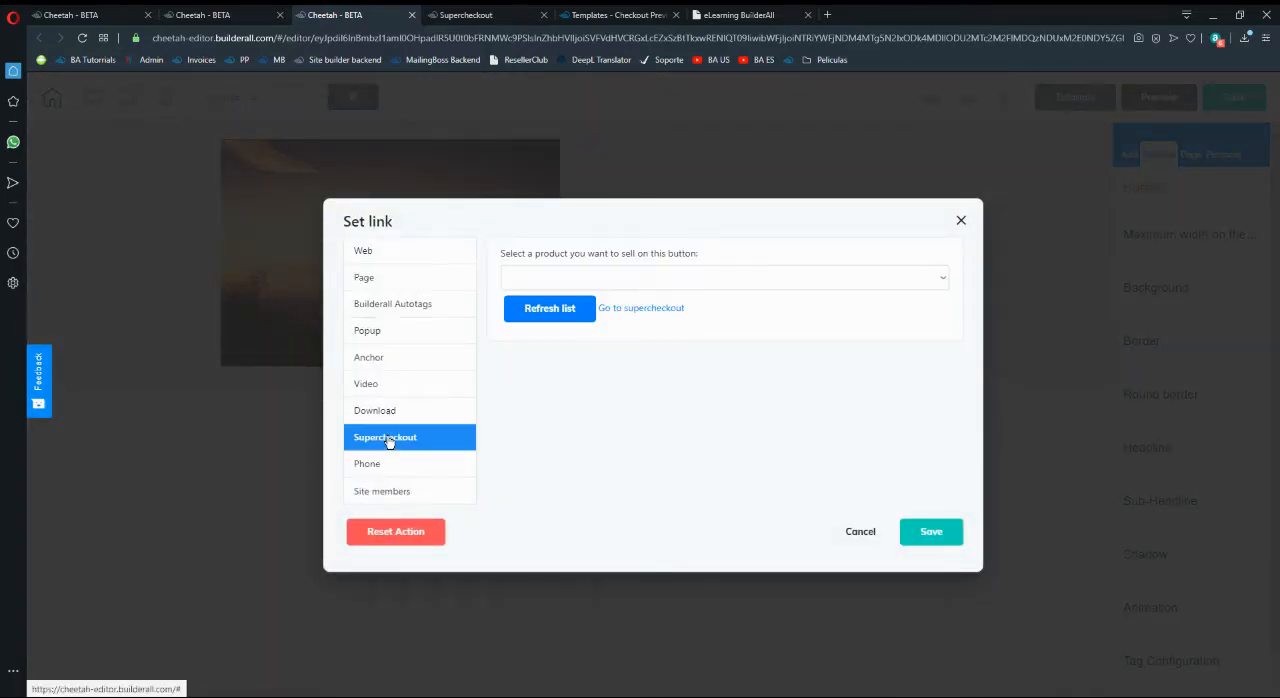
left_click(700, 277)
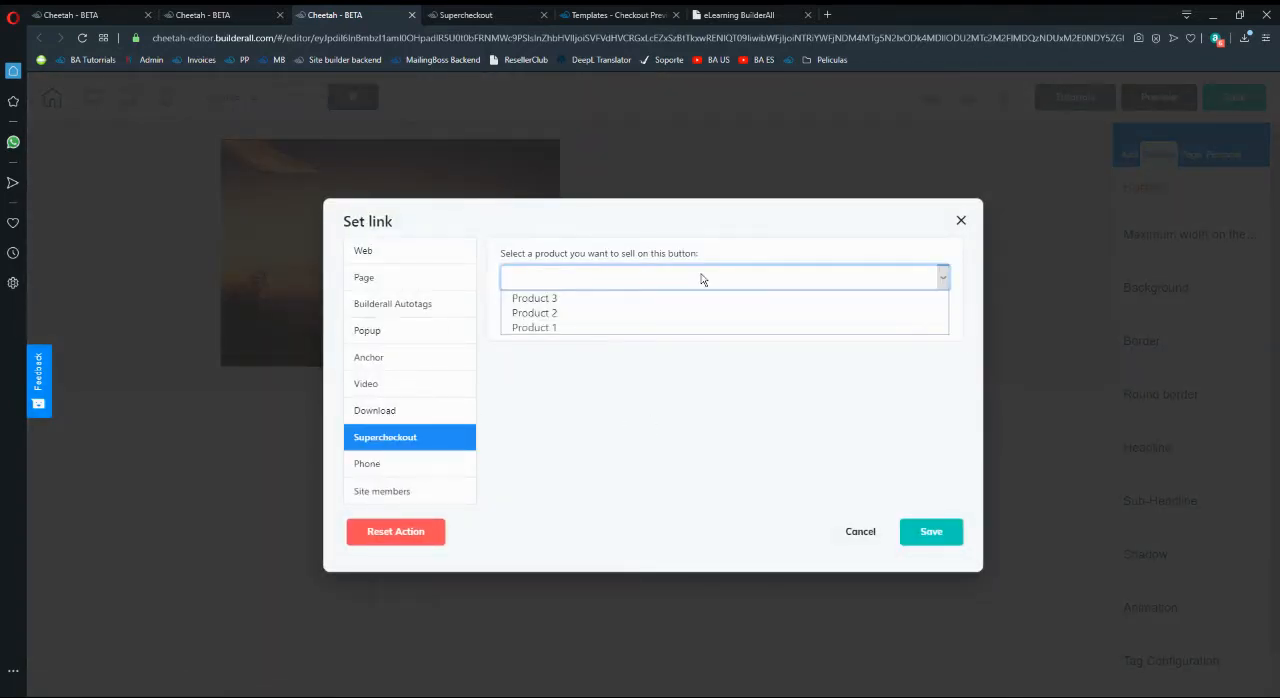
left_click(551, 329)
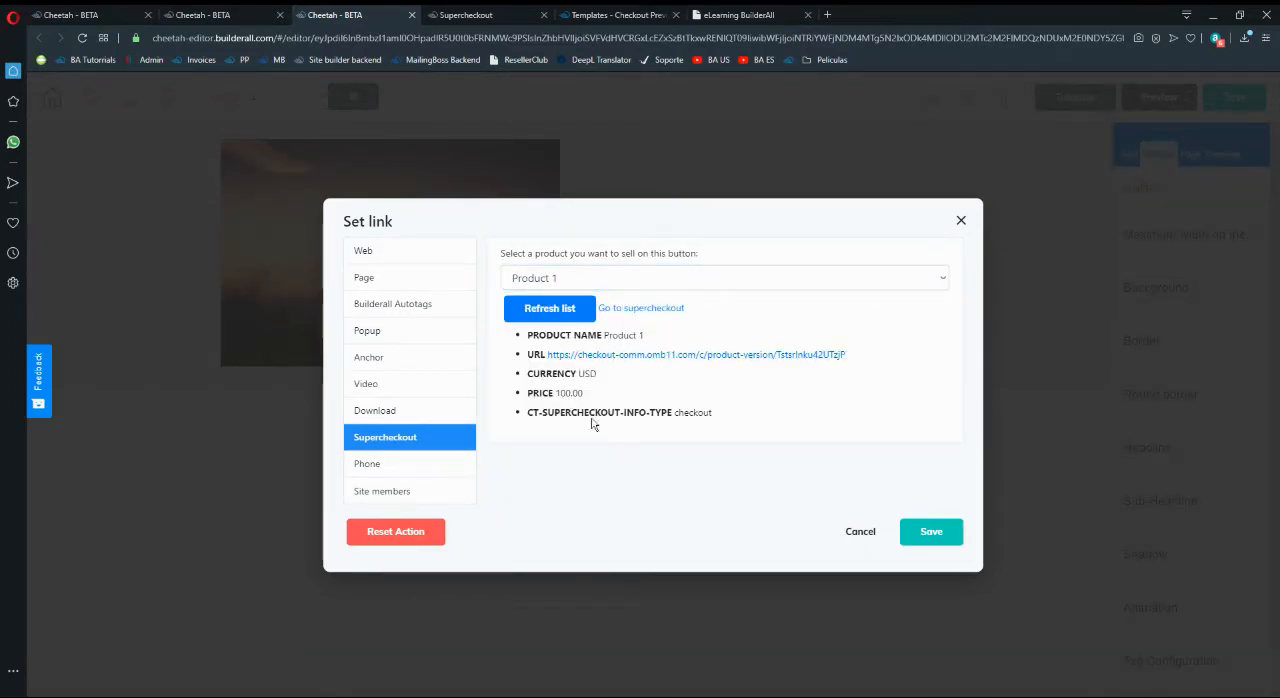
left_click(926, 540)
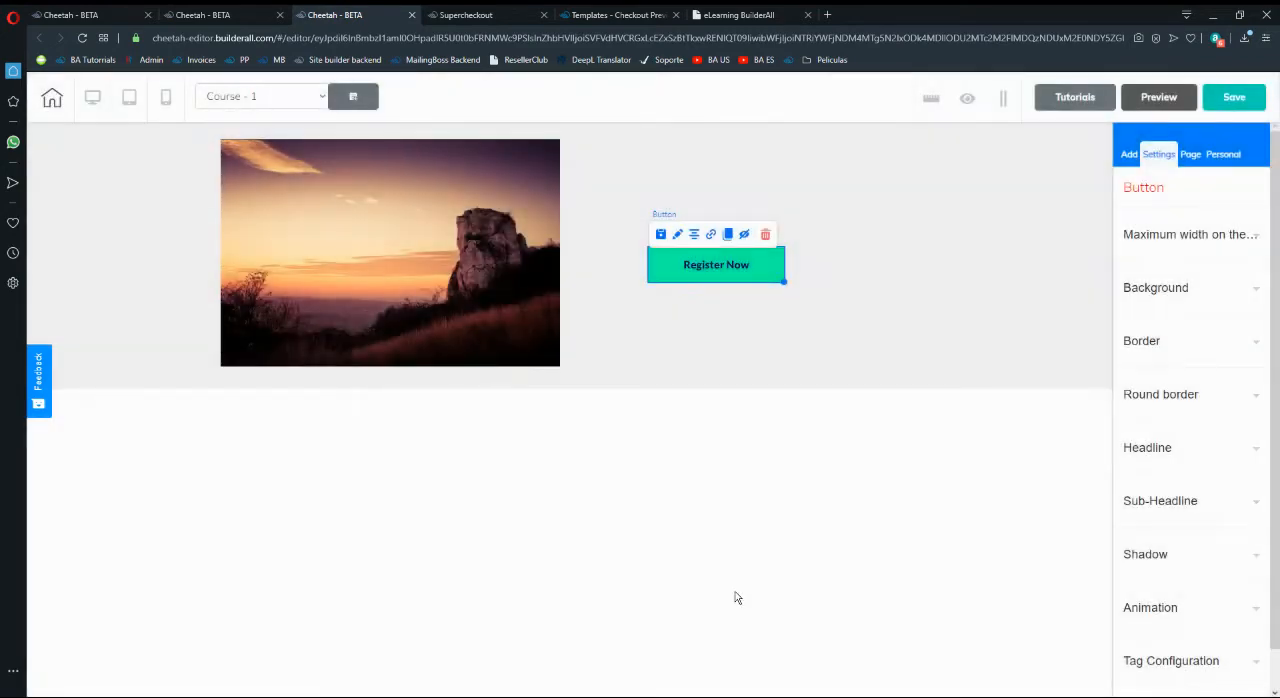
left_click(735, 289)
left_click(742, 270)
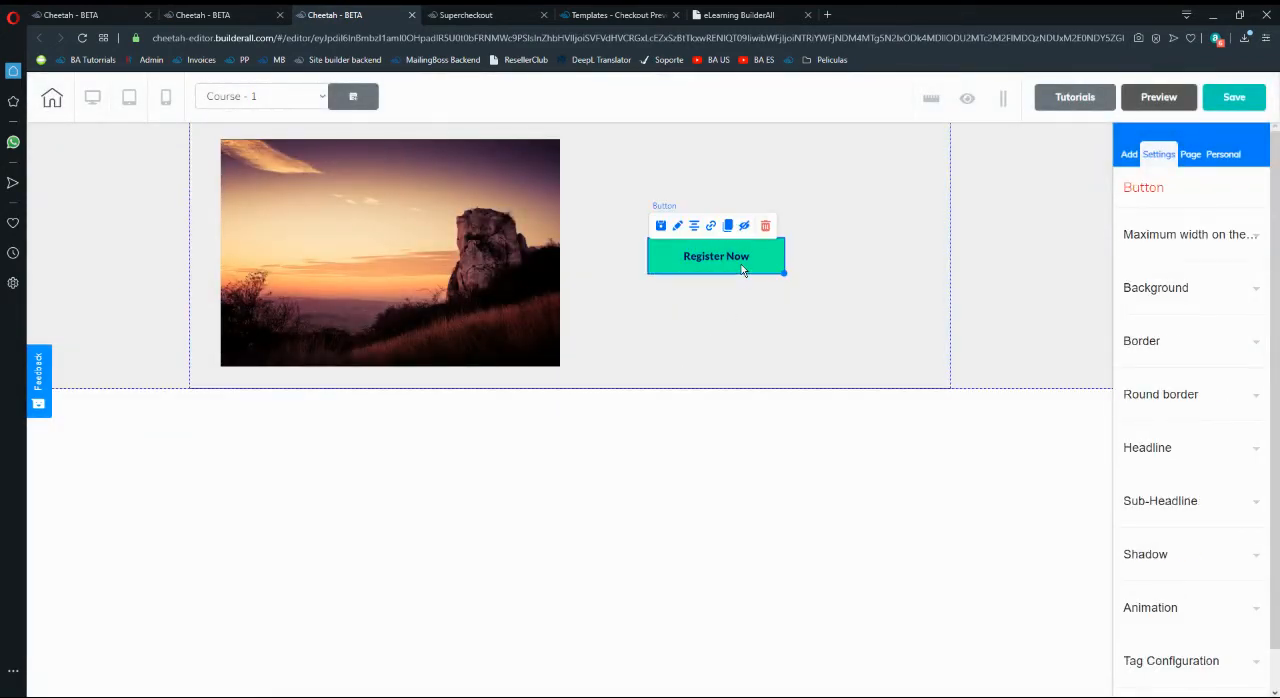
- Switch to the Course - 2 page and add a blank panel to it
left_click(320, 96)
left_click(258, 197)
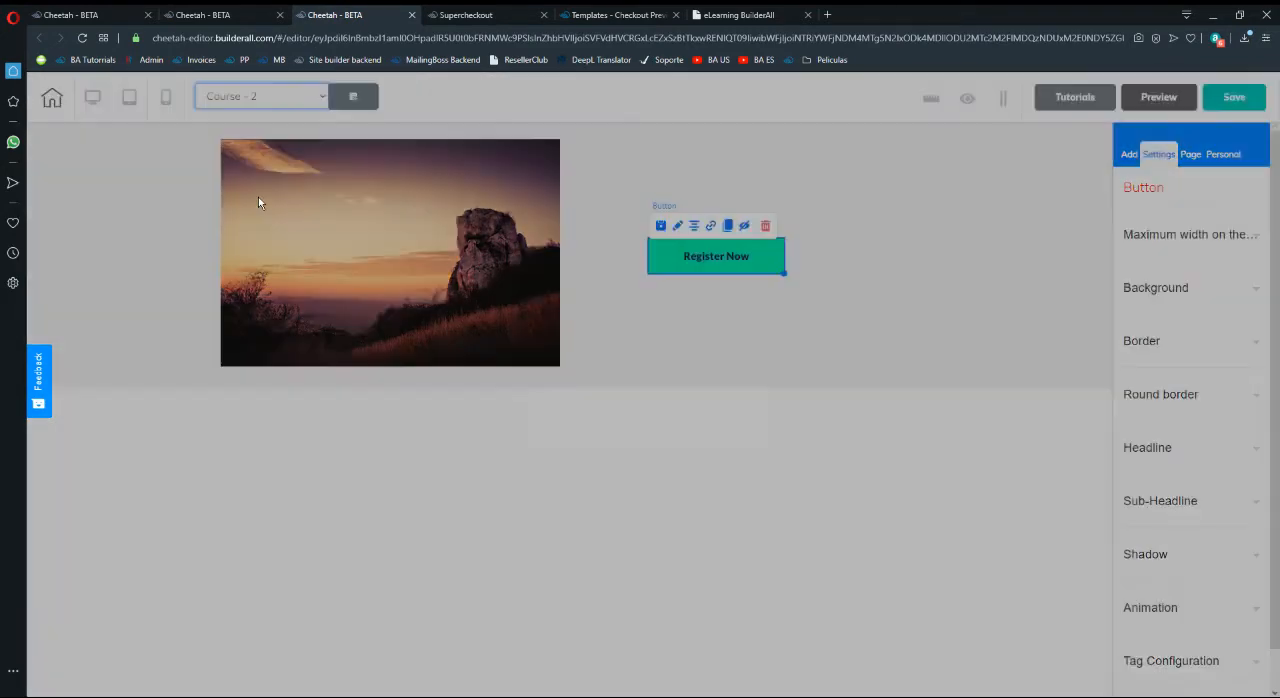
left_click(696, 412)
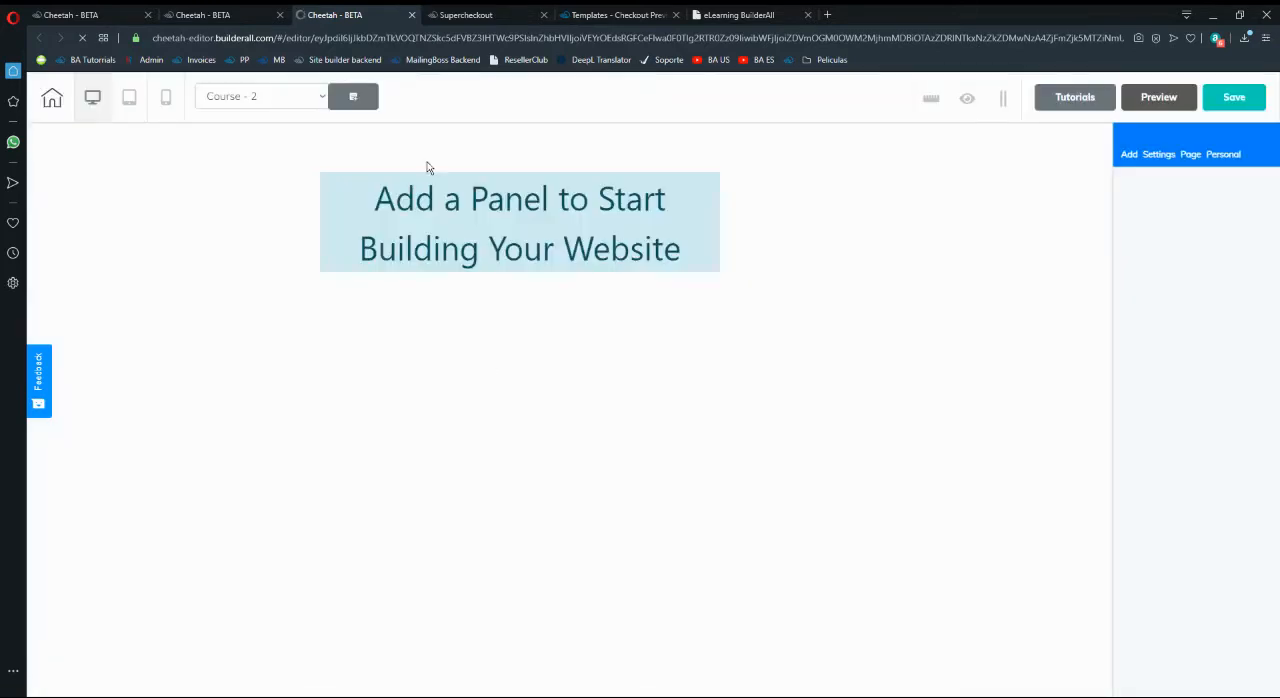
left_click(1130, 155)
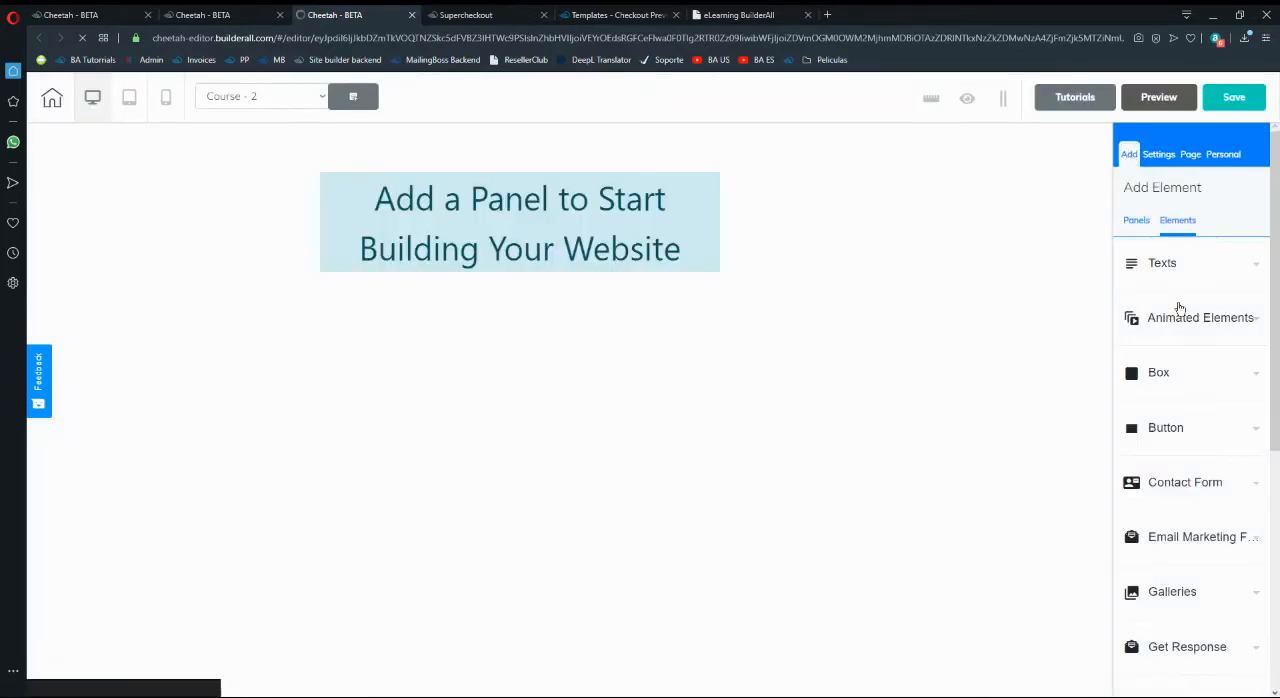
left_click(1136, 220)
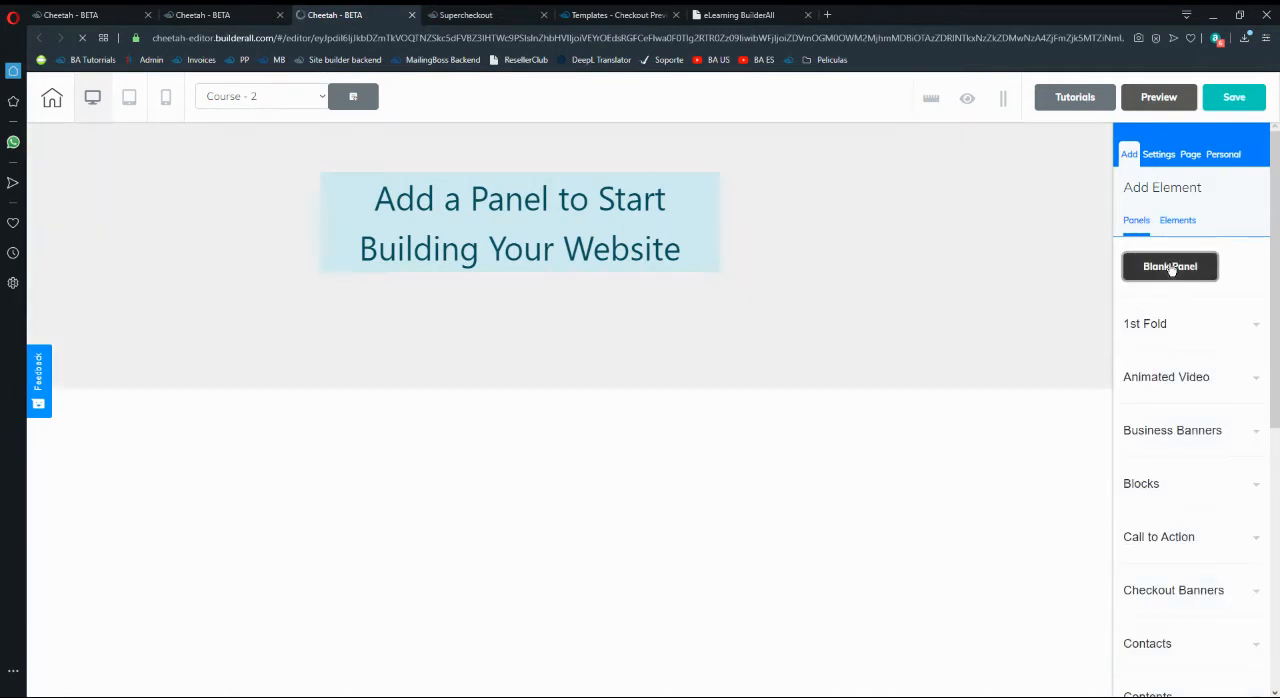
left_click(1172, 268)
- Place an image in the left part of the Course - 2 panel and a Register Now button beside it
scroll(1158, 520, "down", 1)
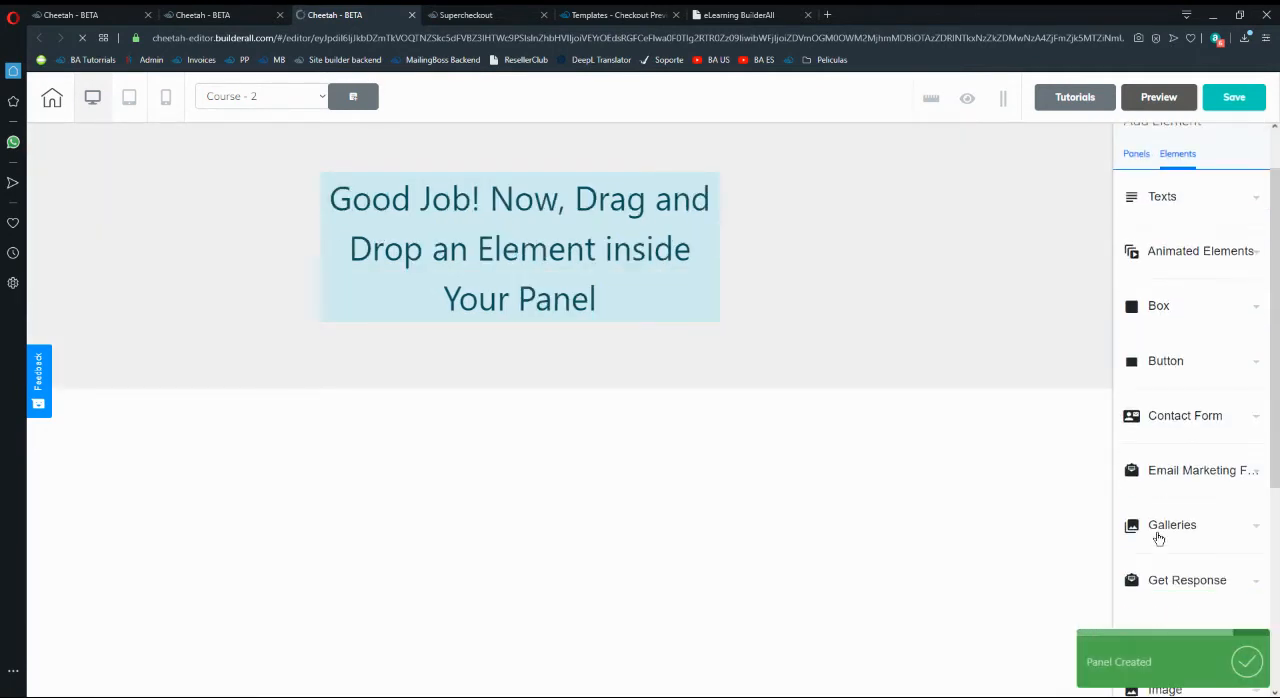
scroll(1158, 540, "down", 4)
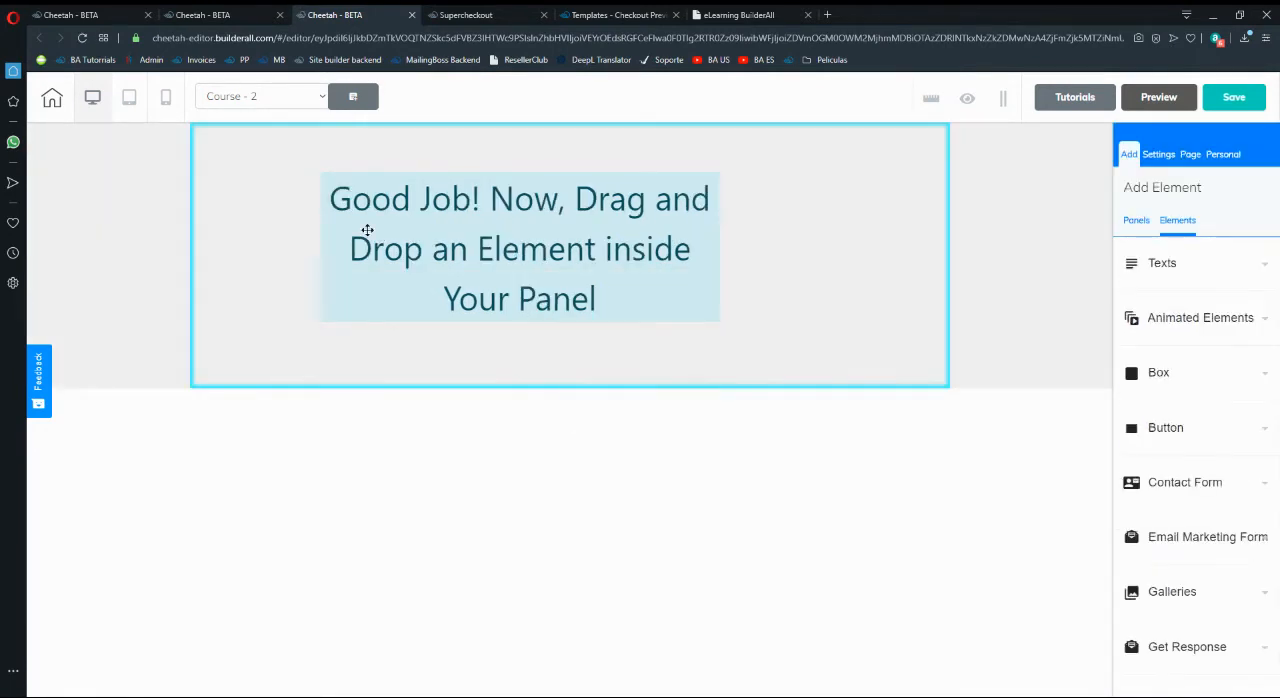
left_click_drag(367, 230, 340, 197)
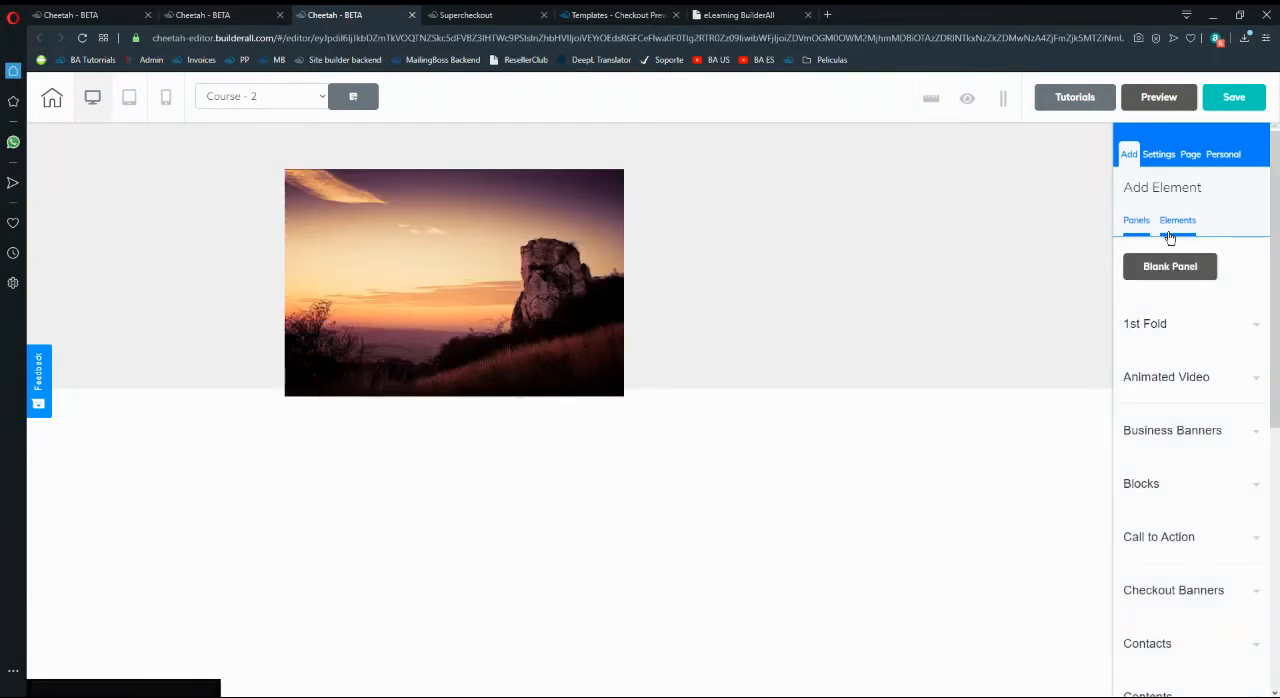
left_click(1170, 236)
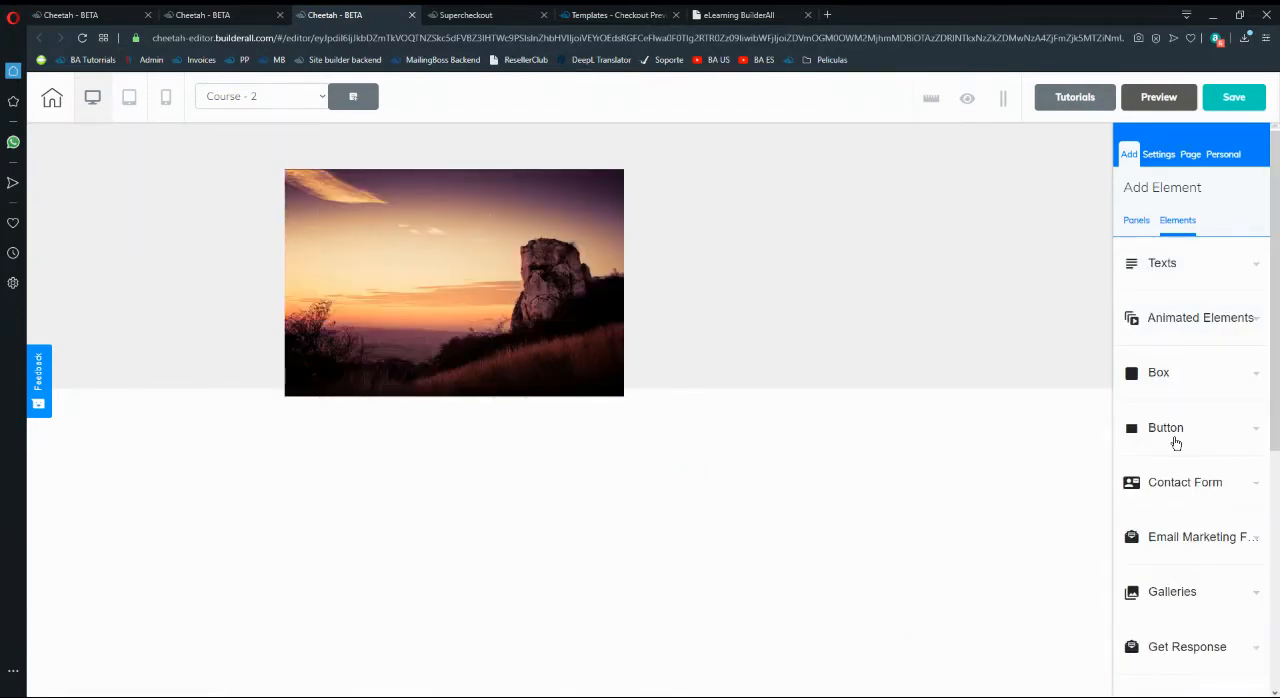
mouse_move(1176, 443)
left_click_drag(1171, 516, 770, 262)
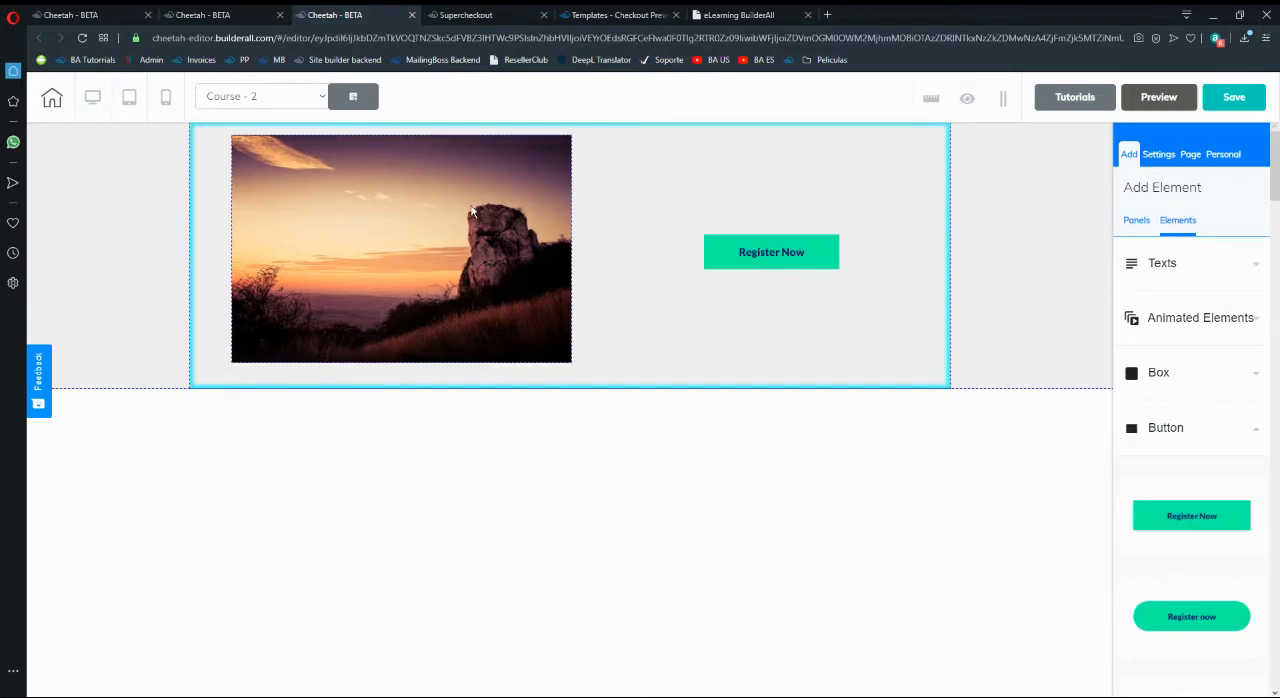
left_click(473, 211)
- Link the Course - 2 page's Register Now button to Product 2 through Supercheckout
left_click(746, 260)
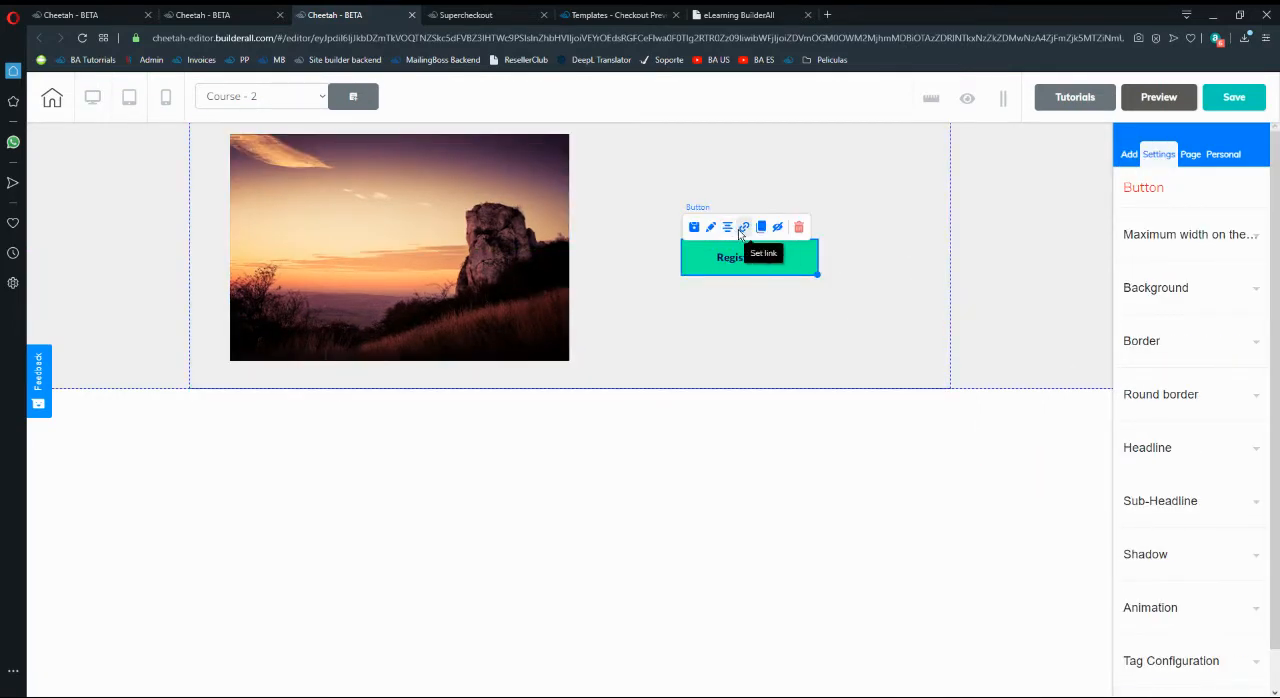
left_click(743, 228)
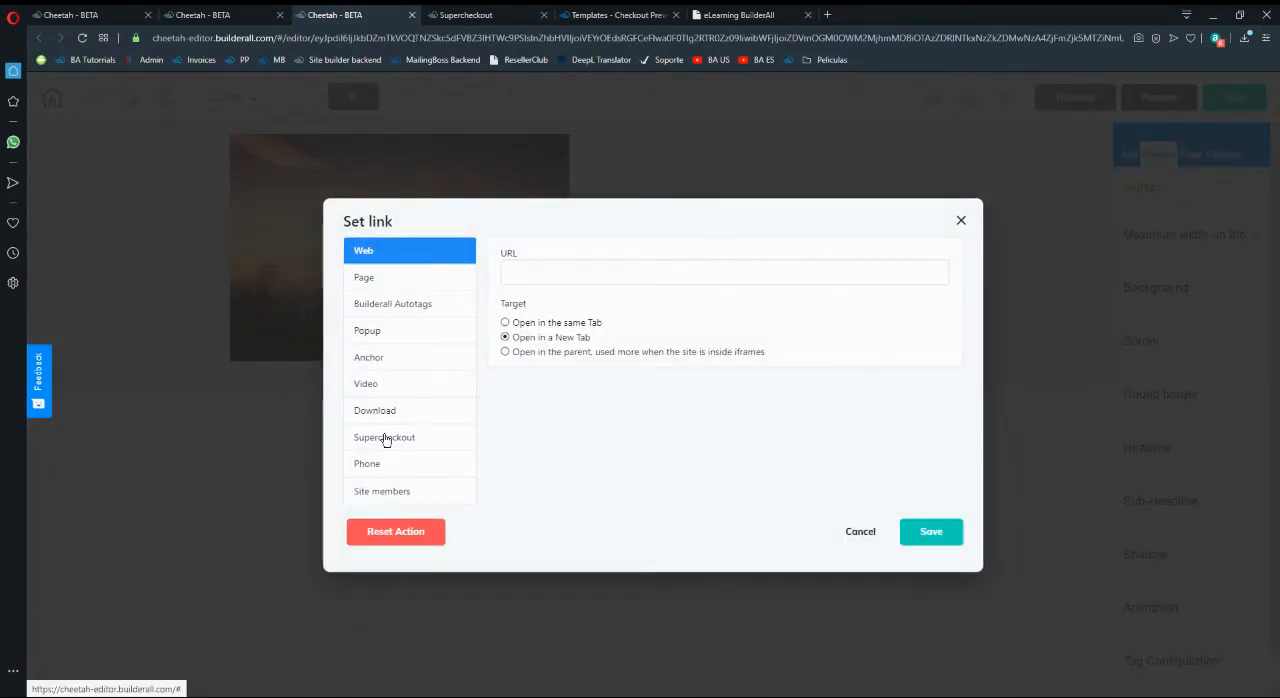
left_click(386, 440)
left_click(600, 278)
left_click(593, 317)
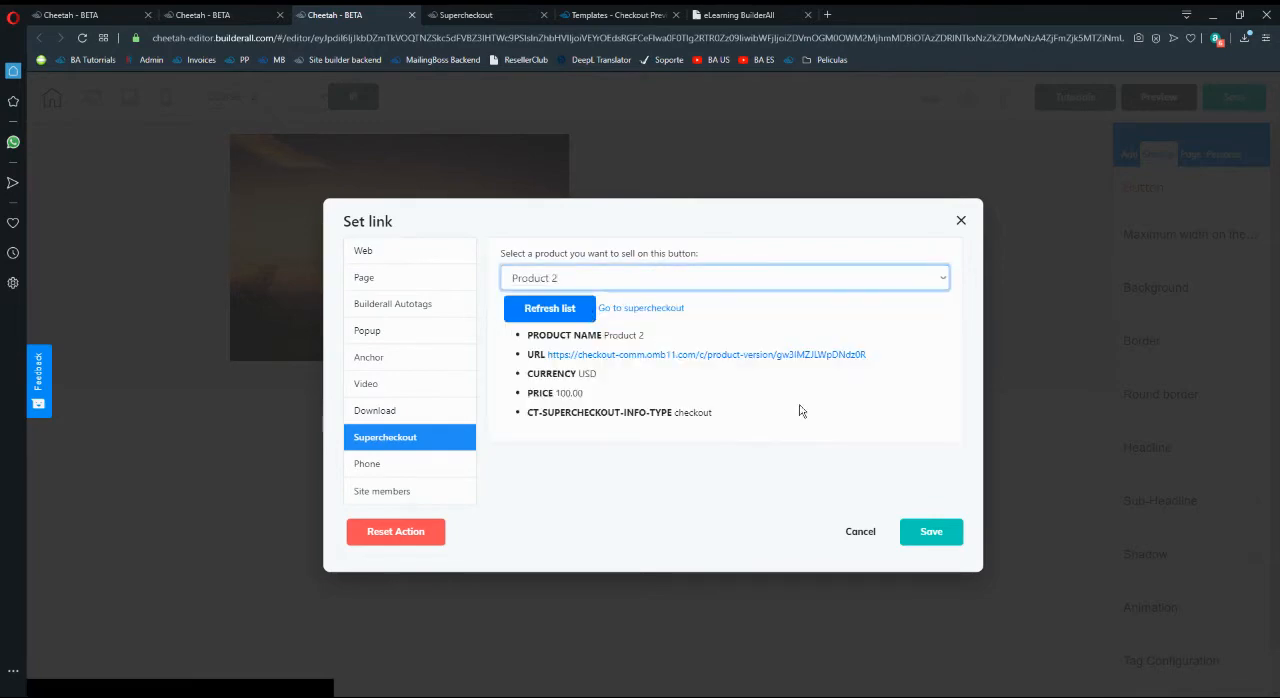
left_click(840, 455)
left_click(926, 534)
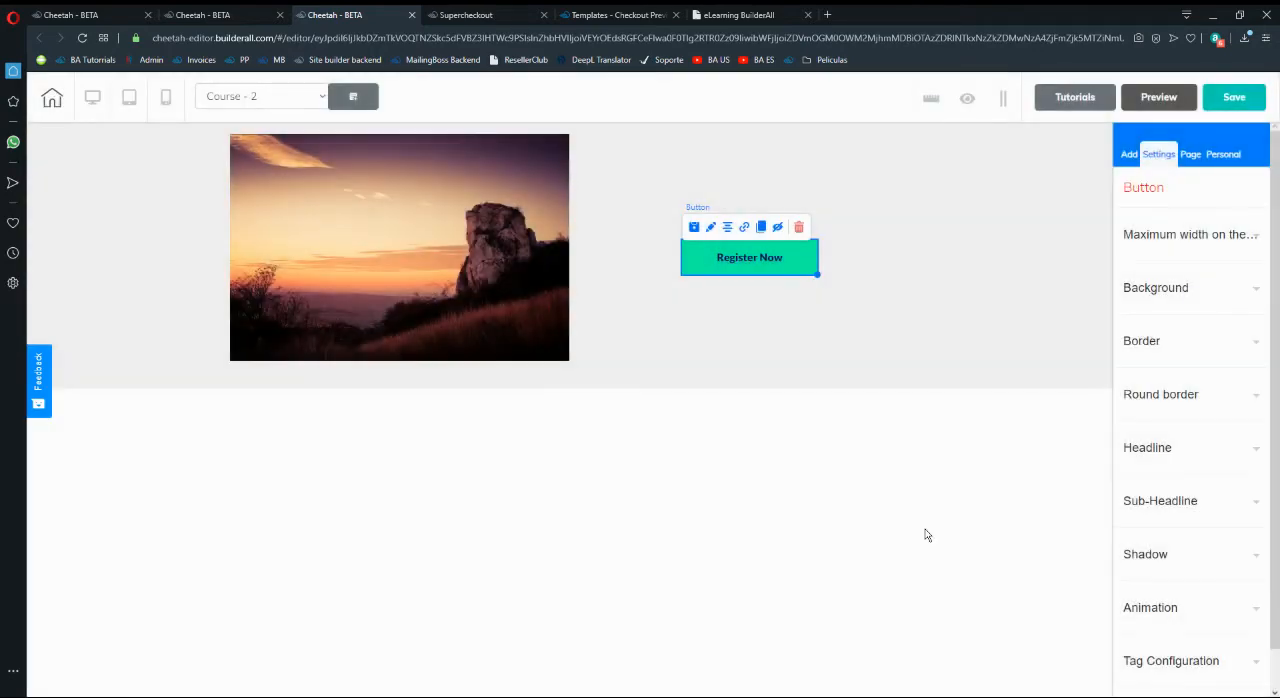
- Switch to the Course - 3 page and add a blank panel to it
left_click(262, 96)
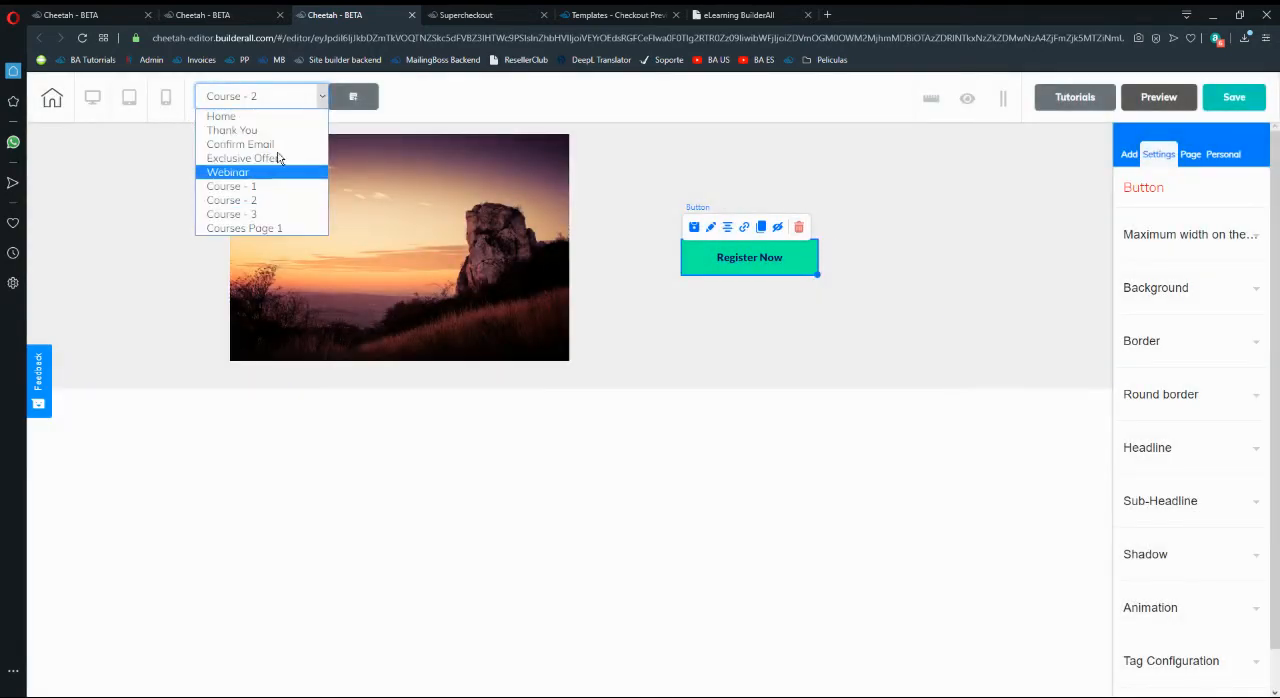
left_click(268, 214)
left_click(697, 408)
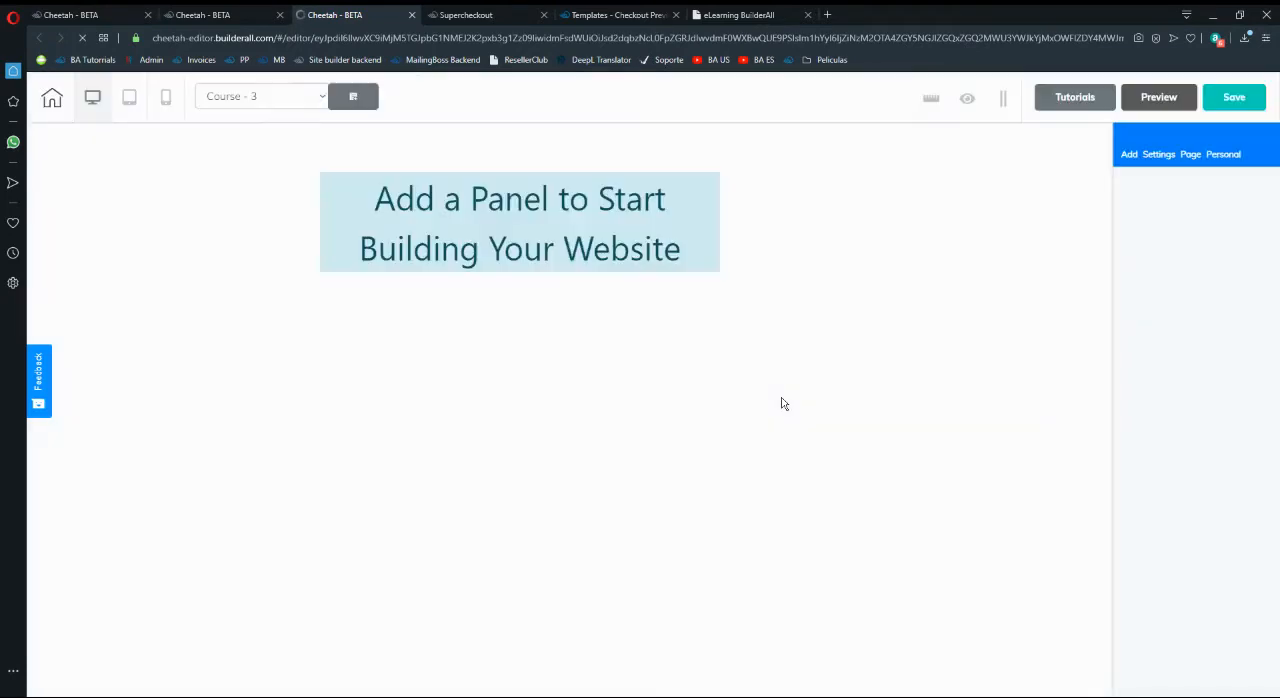
left_click(1128, 155)
left_click(1163, 223)
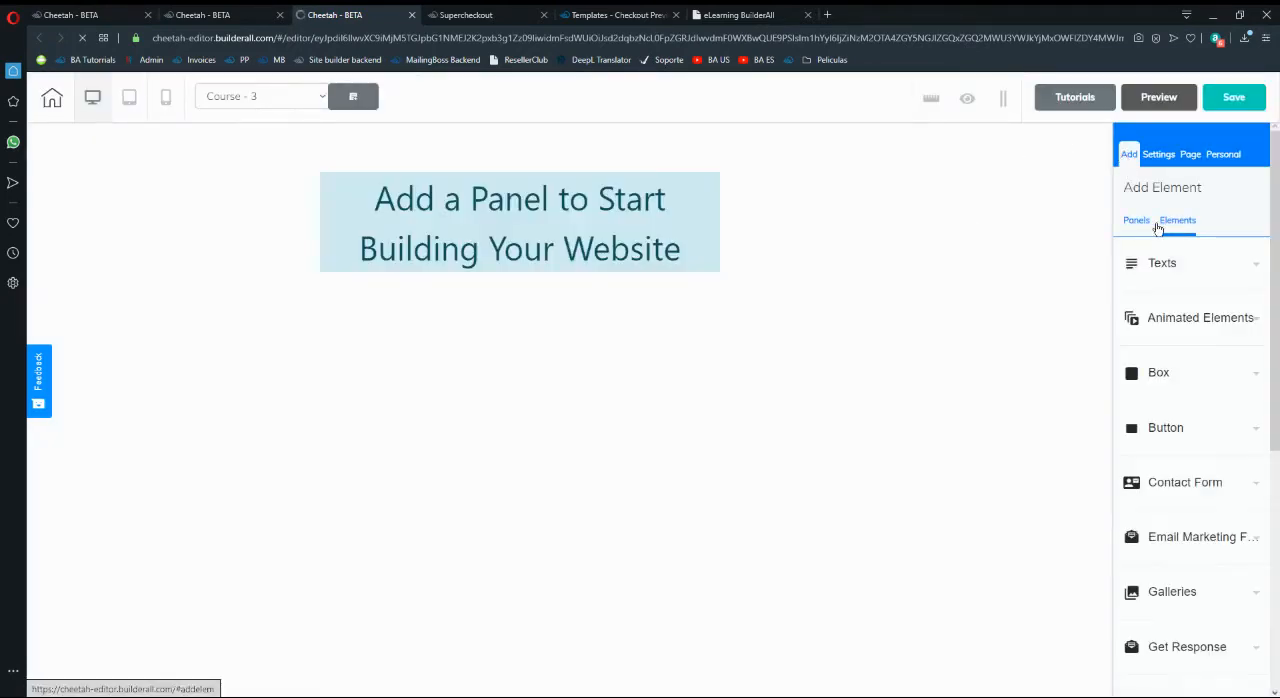
left_click(1143, 222)
left_click(1157, 268)
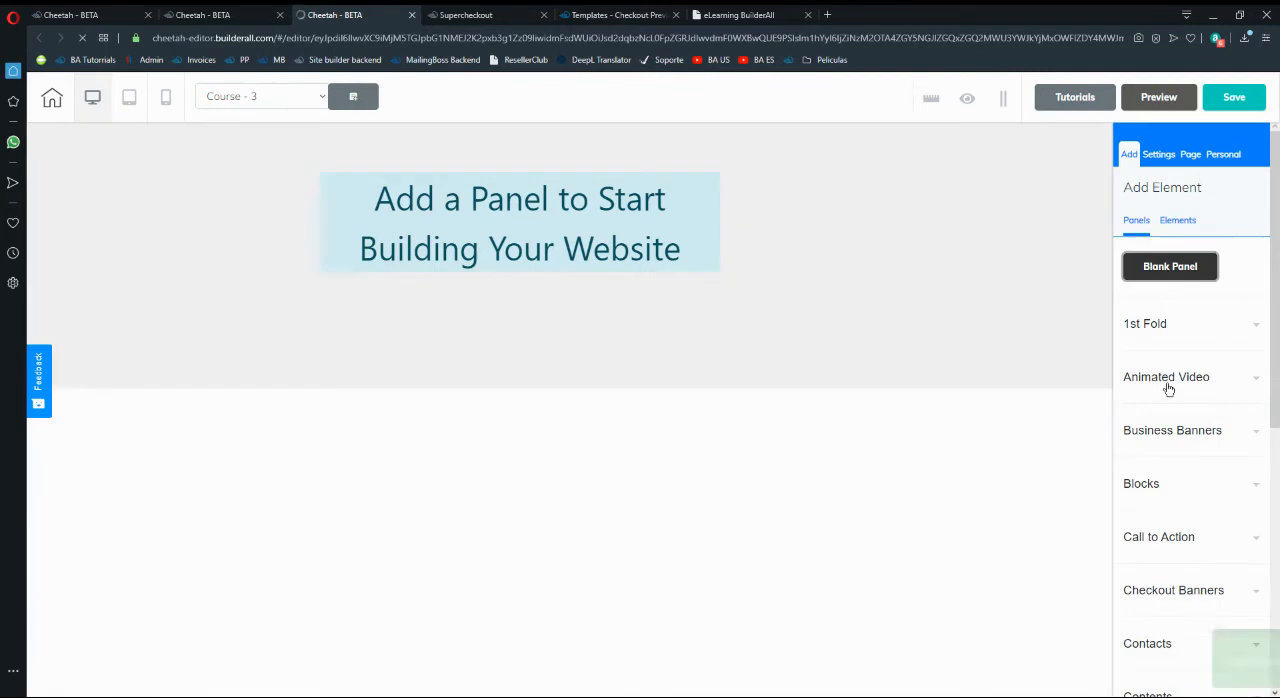
- Place an image in the left part of the Course - 3 panel and a Register Now button beside it
left_click(1178, 221)
scroll(1168, 470, "down", 2)
left_click_drag(1151, 563, 749, 285)
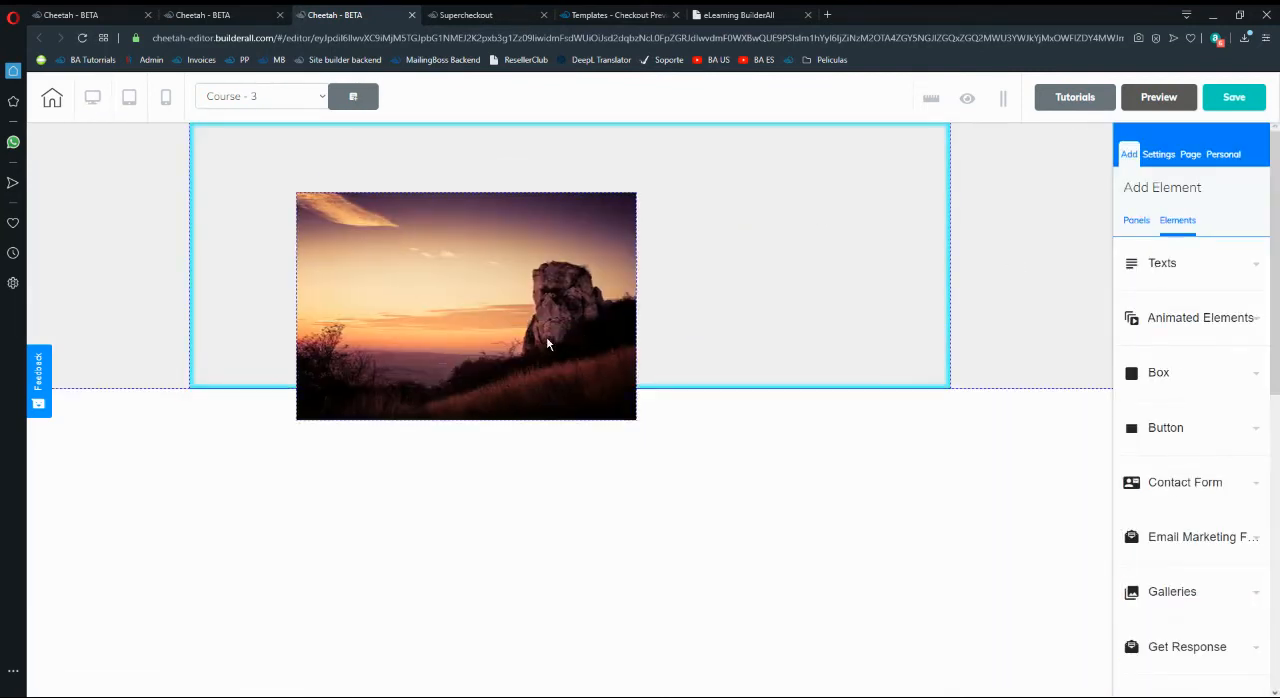
left_click_drag(548, 339, 458, 289)
left_click(1128, 154)
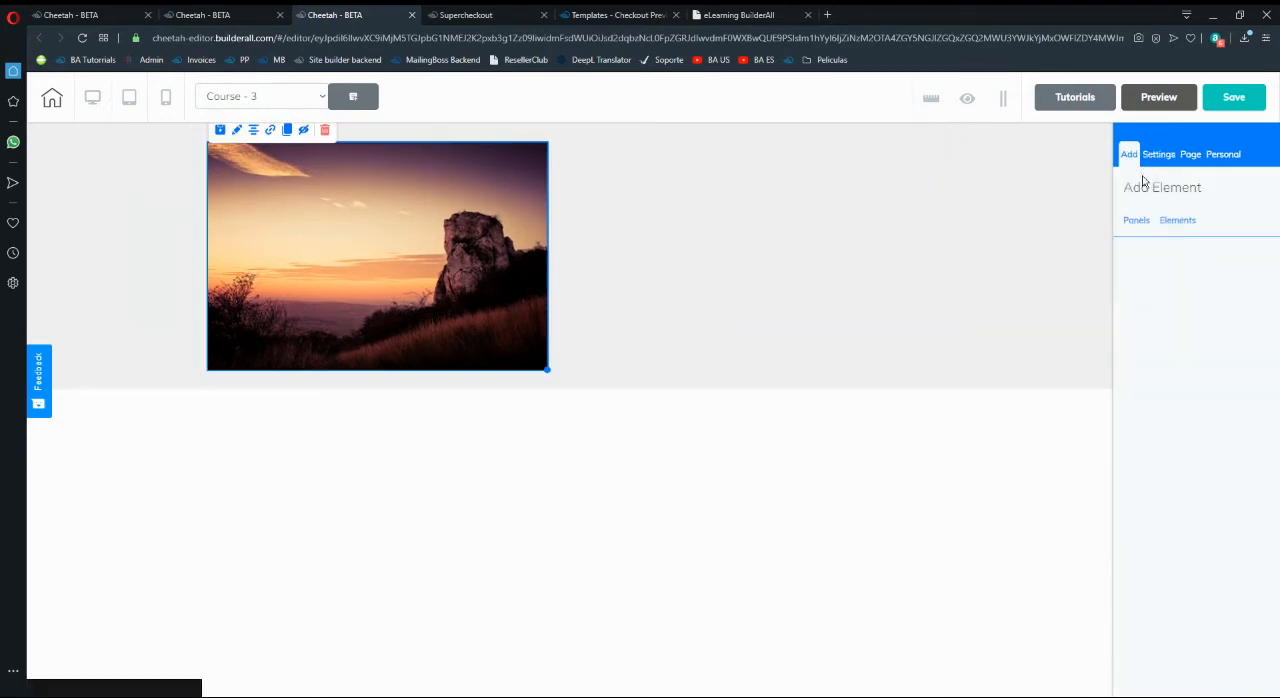
left_click(1178, 430)
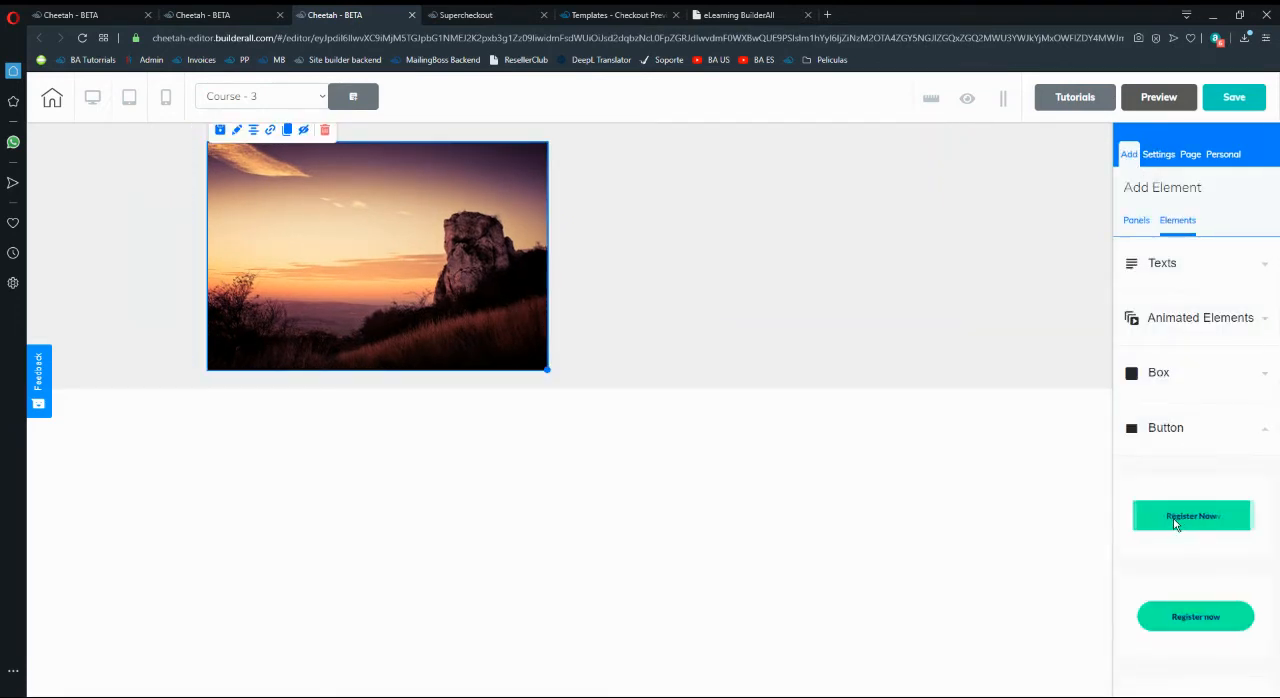
left_click_drag(1174, 518, 750, 269)
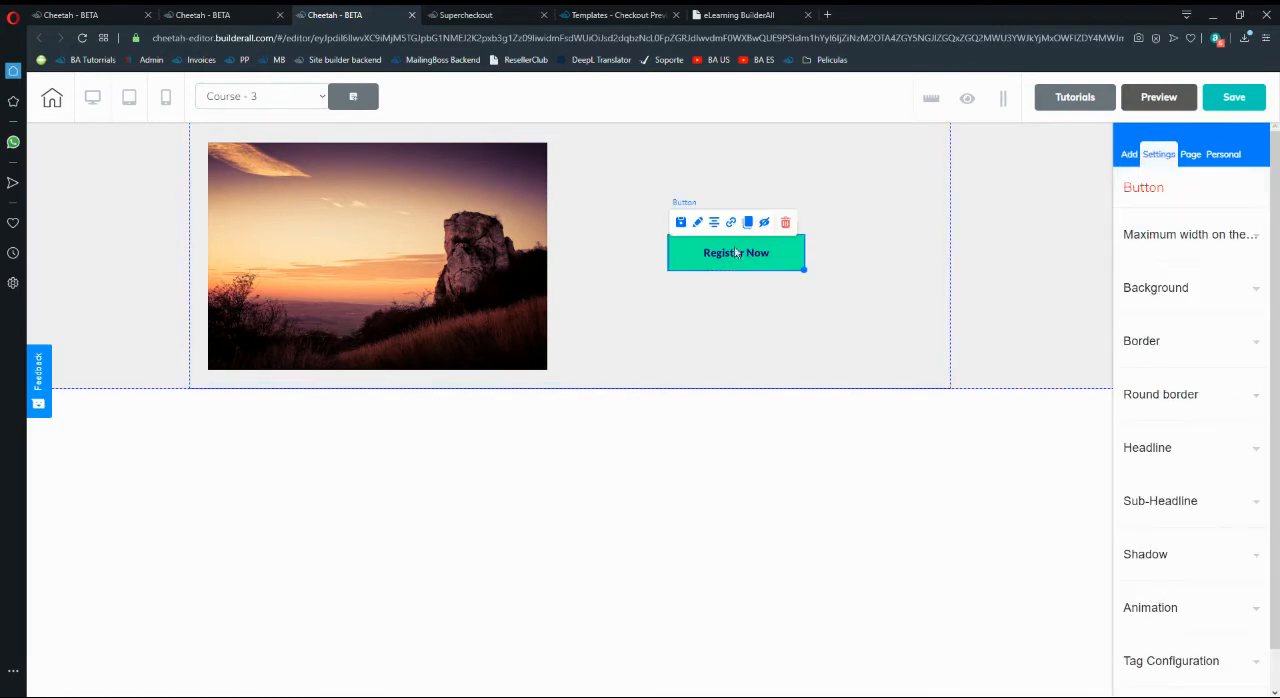
- Link the Course - 3 page's Register Now button to Product 3 through Supercheckout
left_click(729, 224)
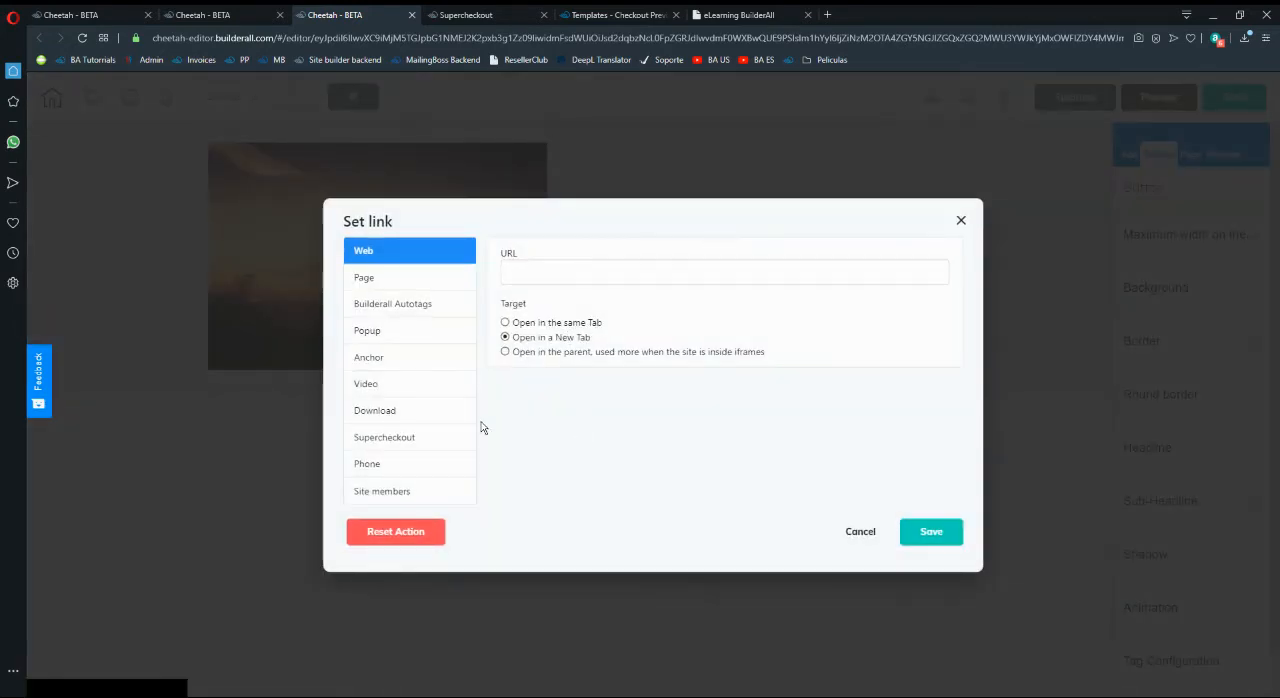
left_click(396, 438)
left_click(608, 278)
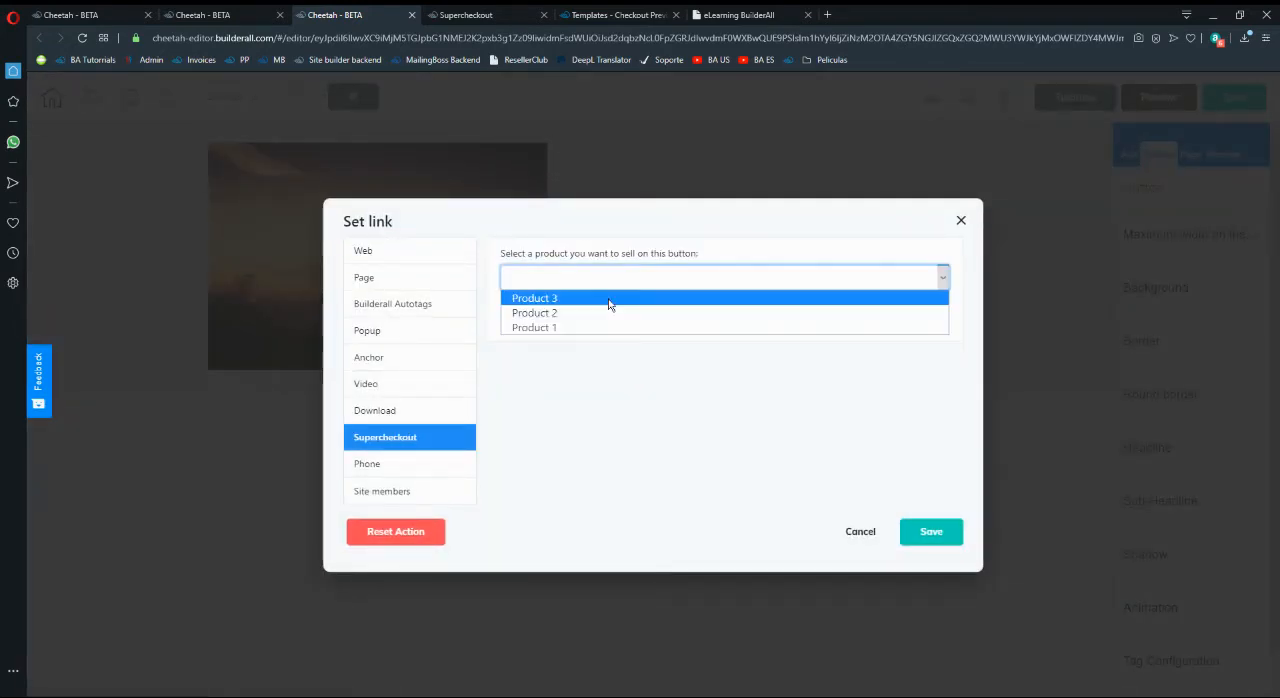
left_click(610, 312)
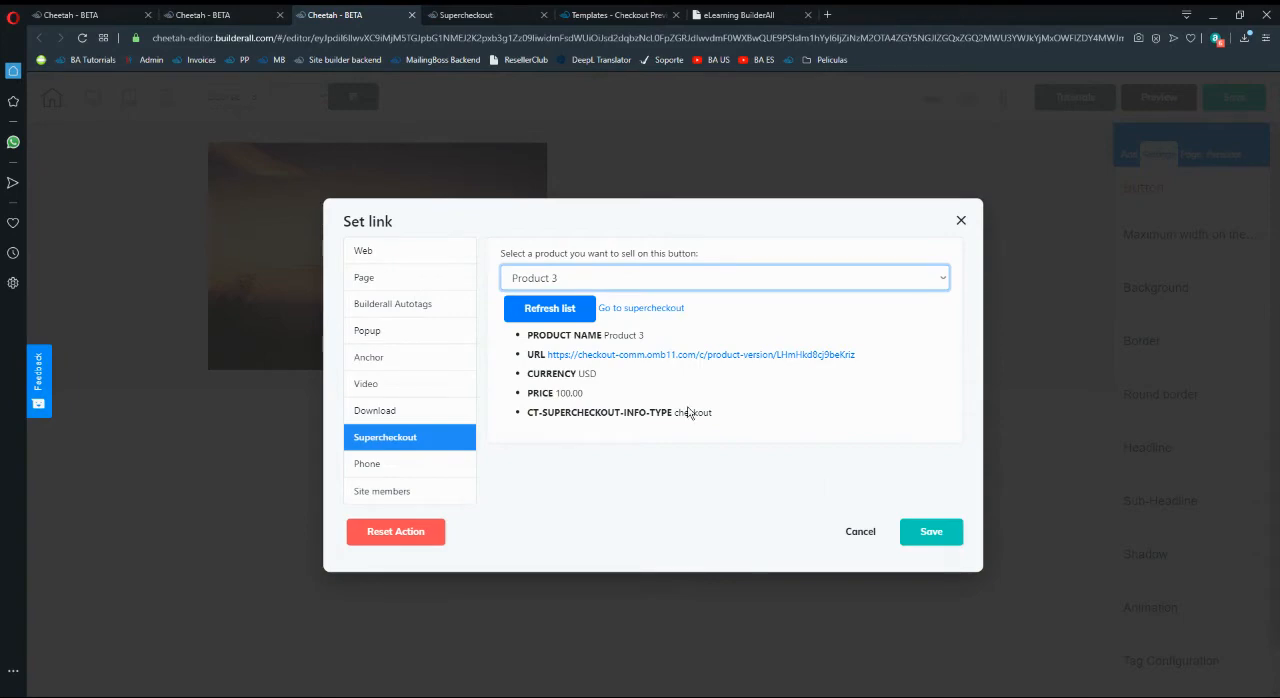
left_click(905, 535)
- Switch the editor to the Exclusive Offer page
left_click(246, 96)
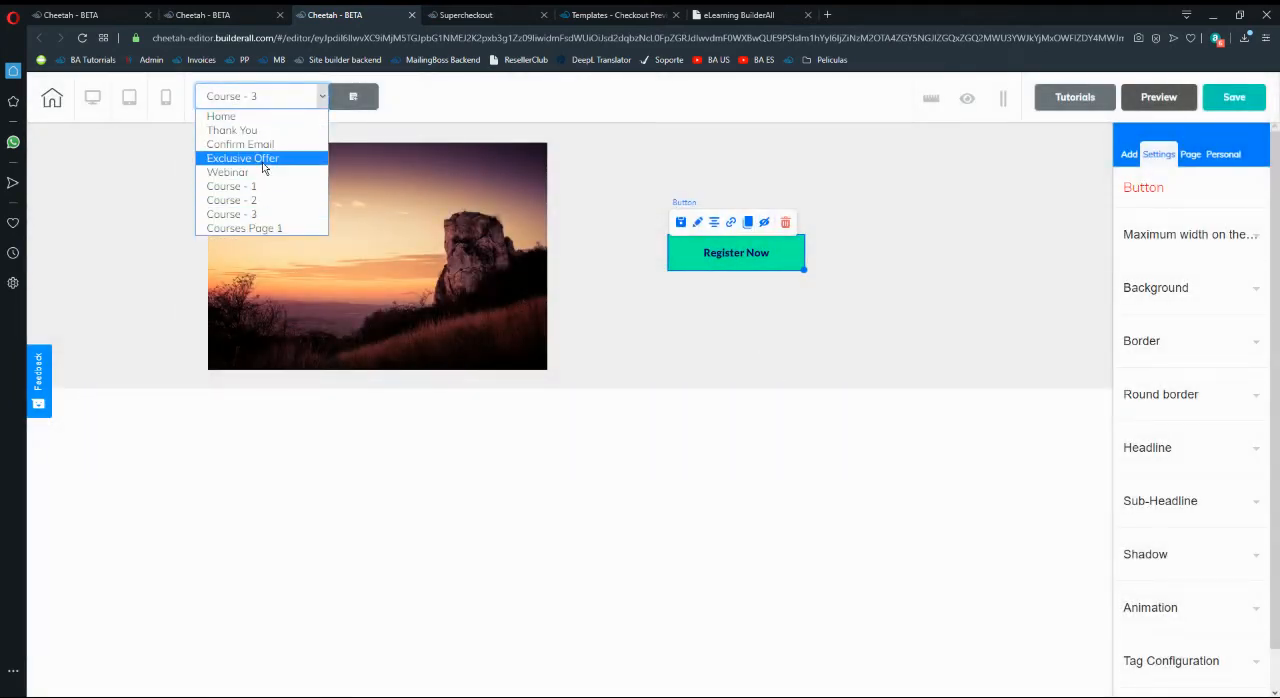
left_click(262, 158)
left_click(708, 418)
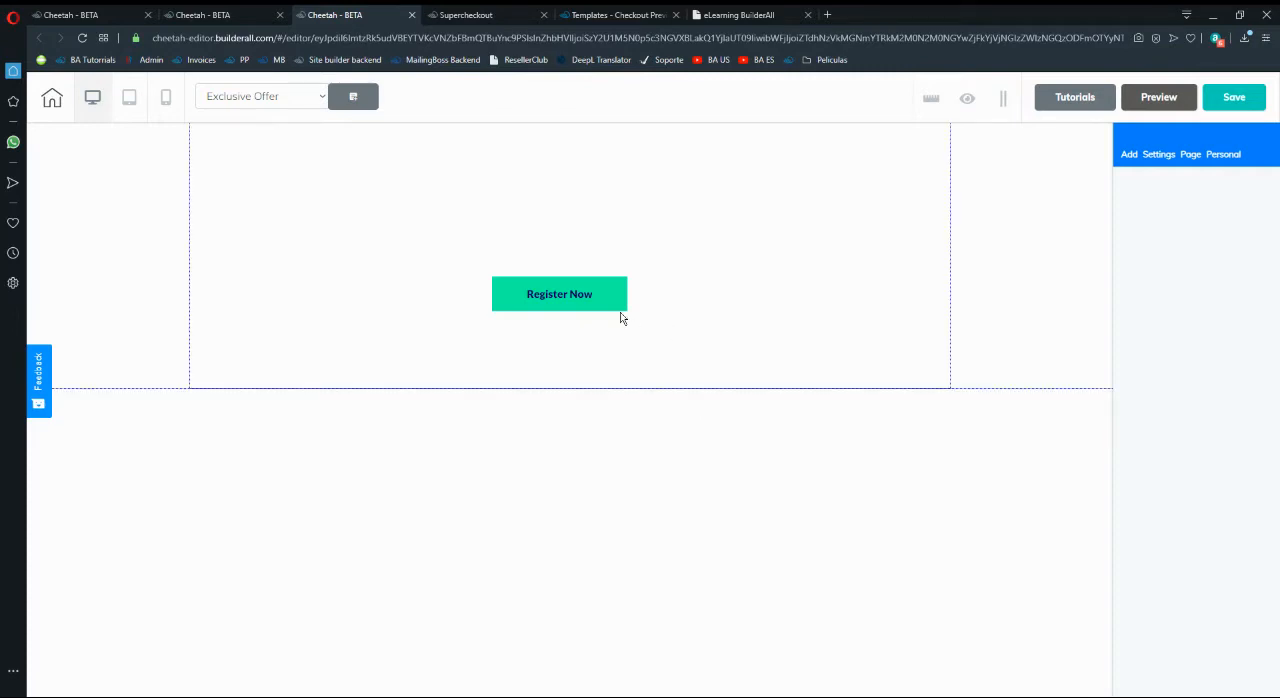
- Increase the Exclusive Offer panel's height to 892 and move its Register Now button to the panel's right side
left_click(656, 317)
left_click(1129, 154)
left_click(1176, 221)
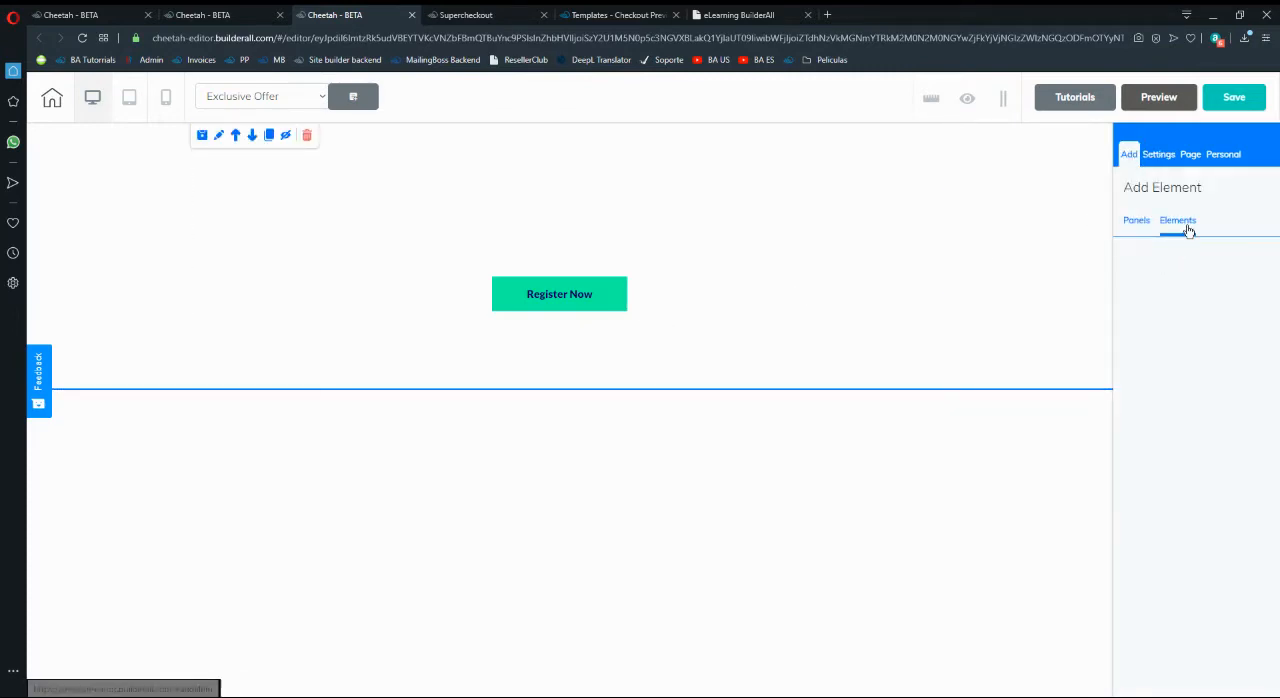
left_click(1093, 274)
left_click(1168, 240)
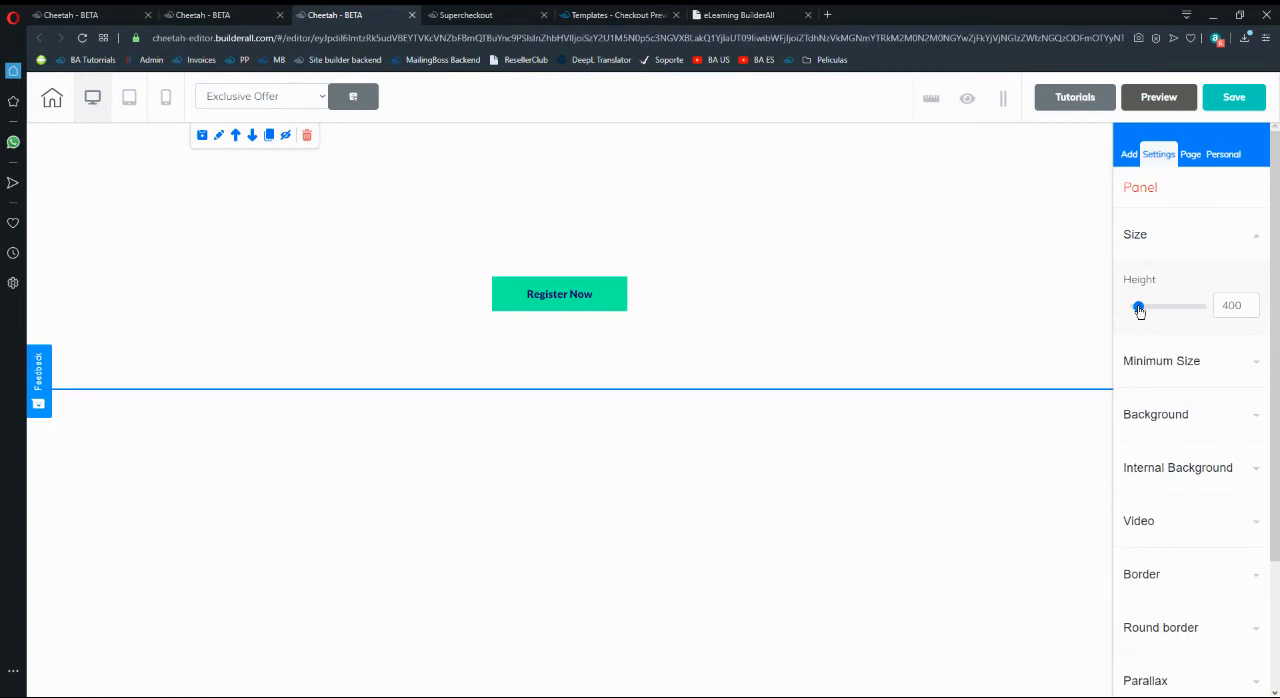
left_click_drag(1140, 308, 1145, 313)
left_click_drag(508, 297, 784, 330)
left_click(507, 379)
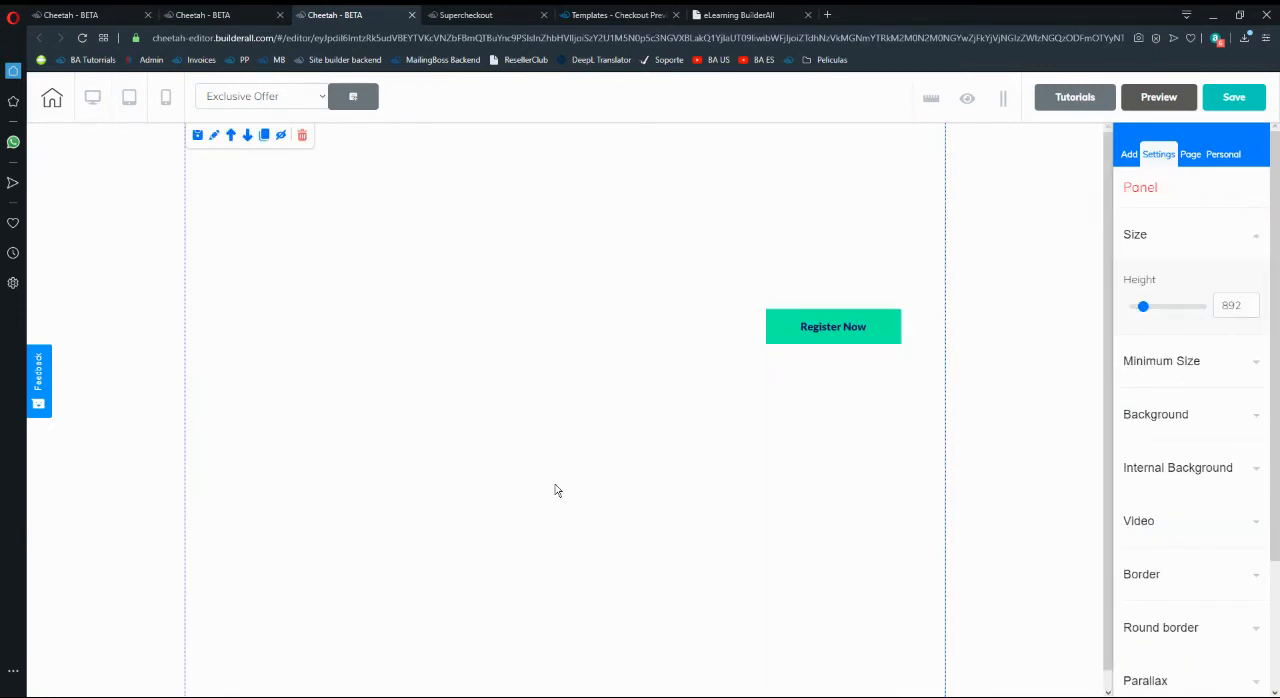
- Switch to Supercheckout and start creating a new offer
left_click(488, 12)
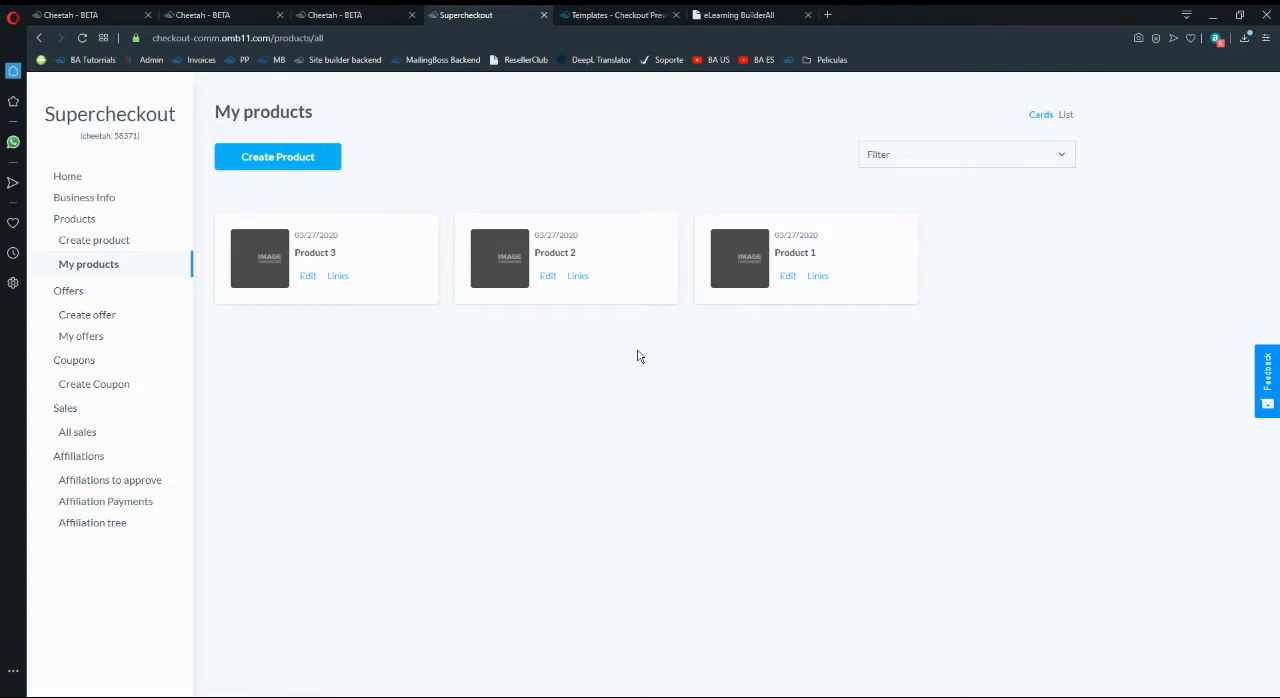
left_click(103, 339)
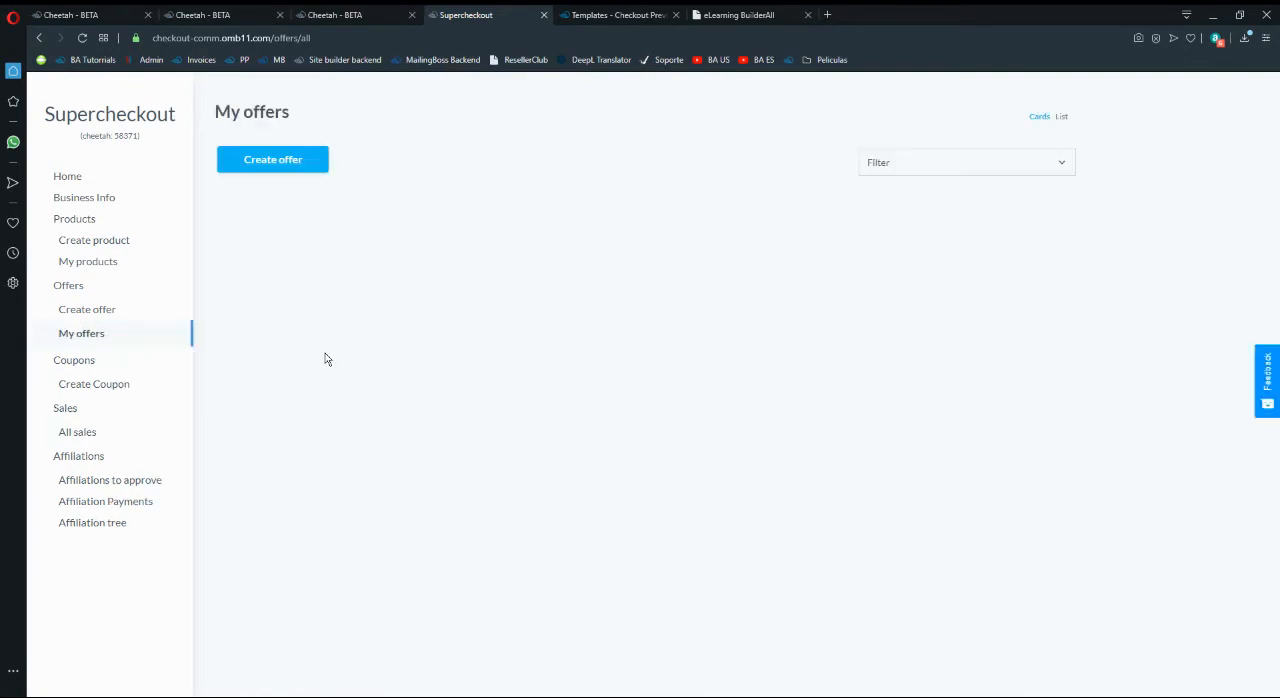
left_click(283, 169)
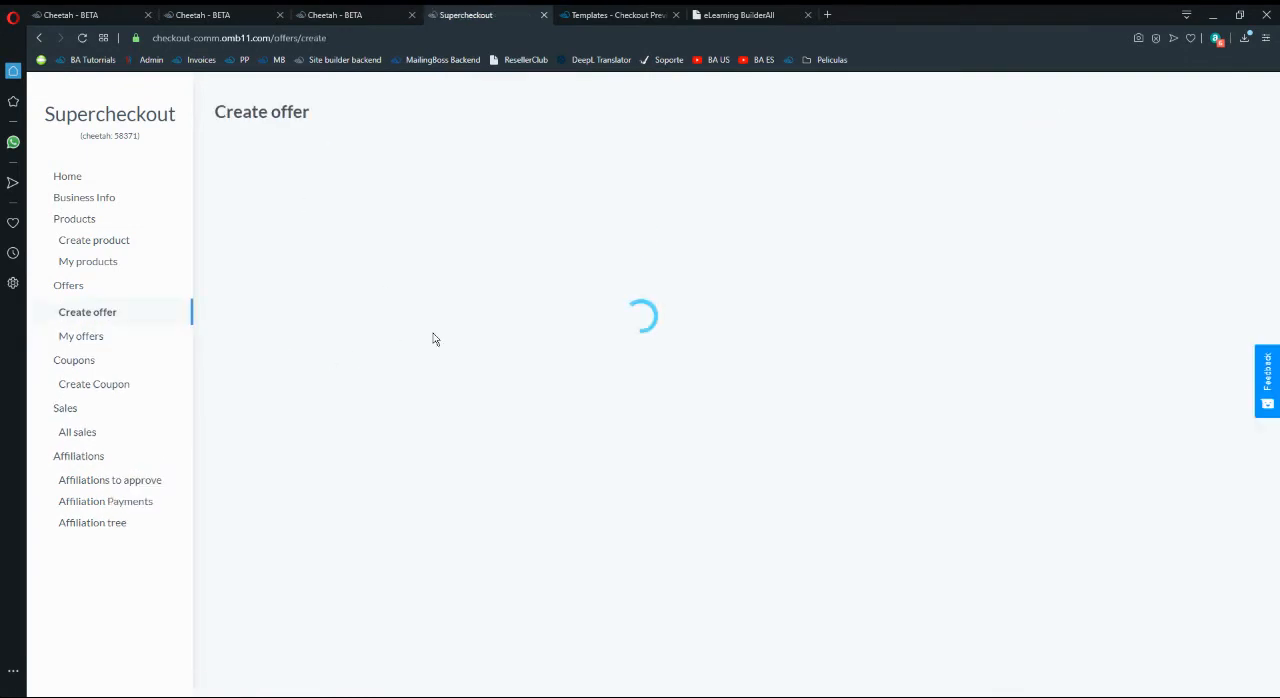
- Enter "Product 1 - Offer" as both the offer's name and its description
left_click(318, 185)
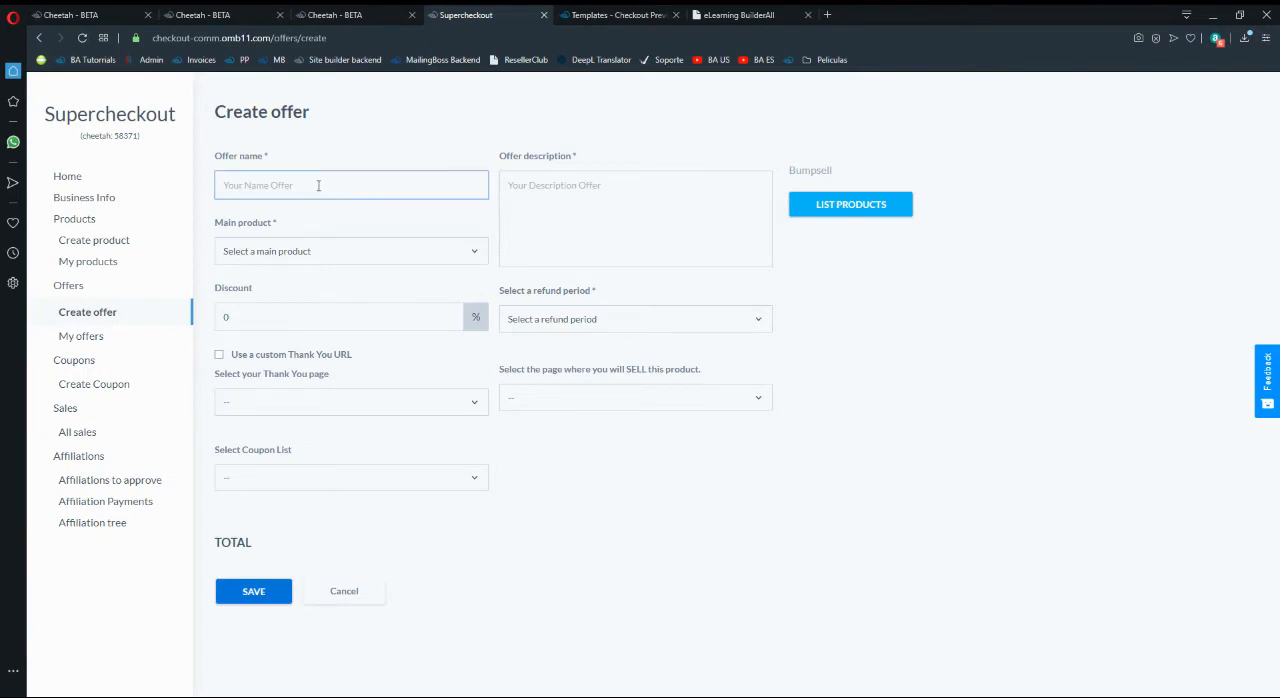
type("Product 1 - of")
key("BackSpace")
key("BackSpace")
type("Of")
left_click(577, 202)
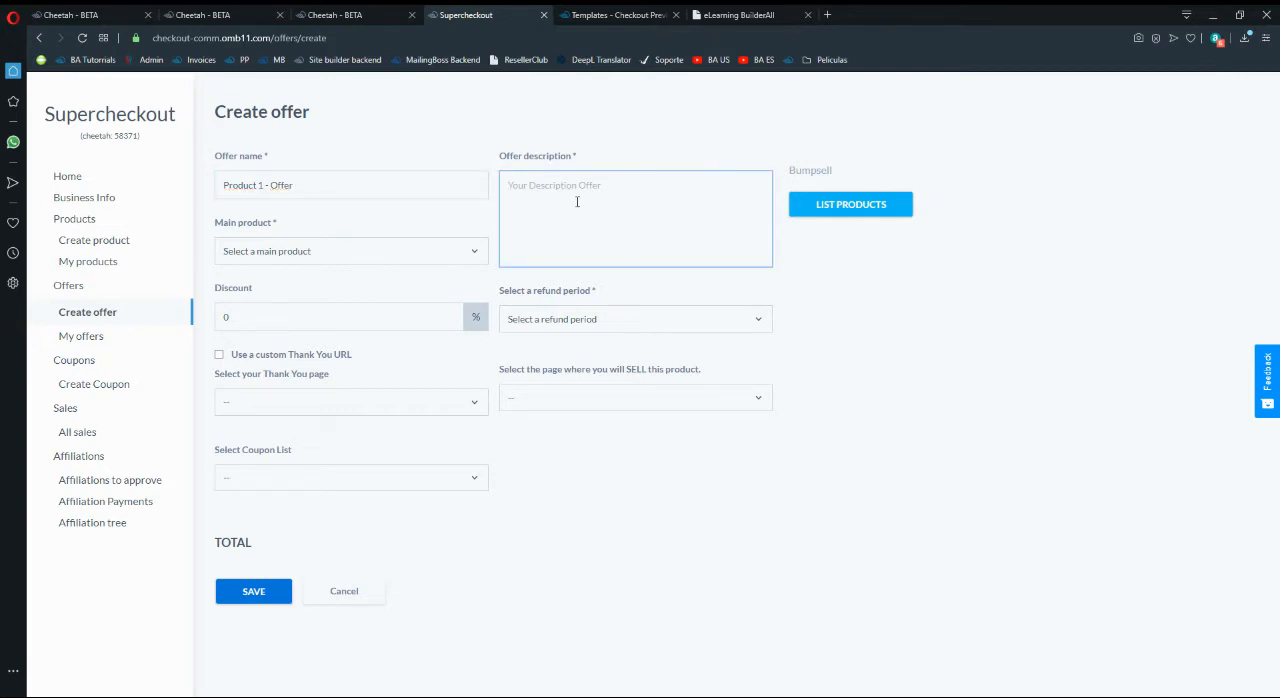
type("Product 1 - Offer")
- Choose Product 1 as the offer's main product
left_click(306, 262)
left_click(311, 259)
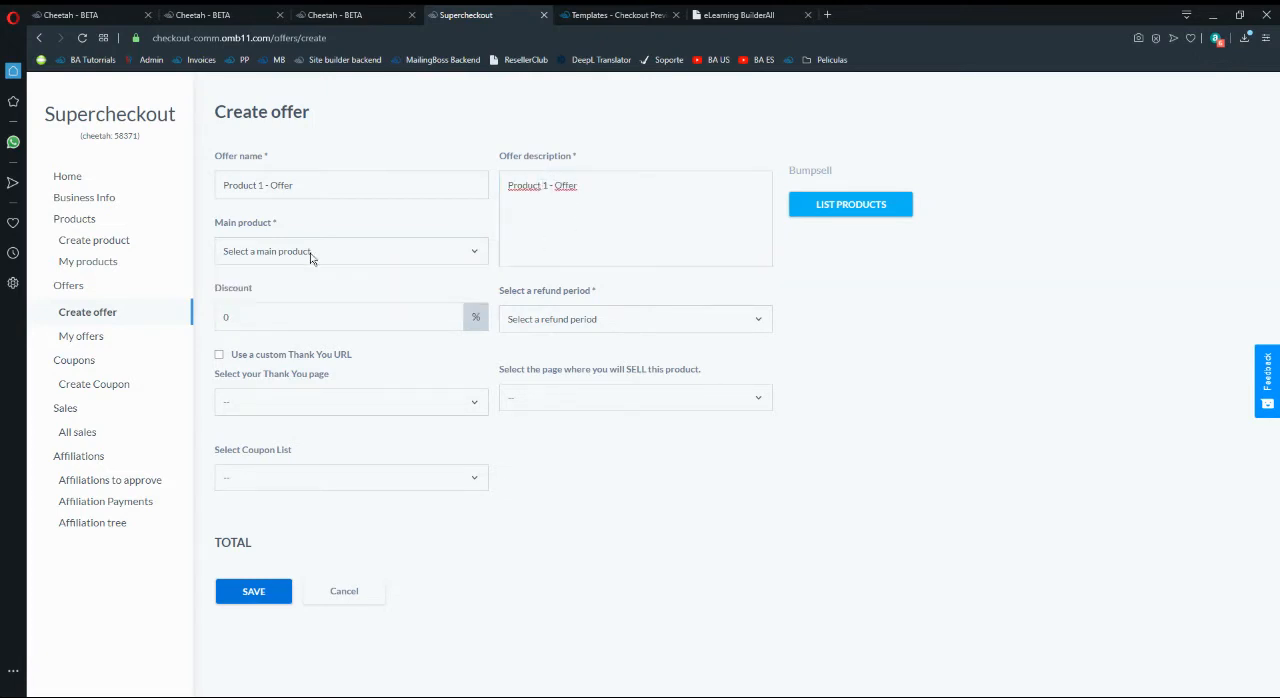
left_click(311, 259)
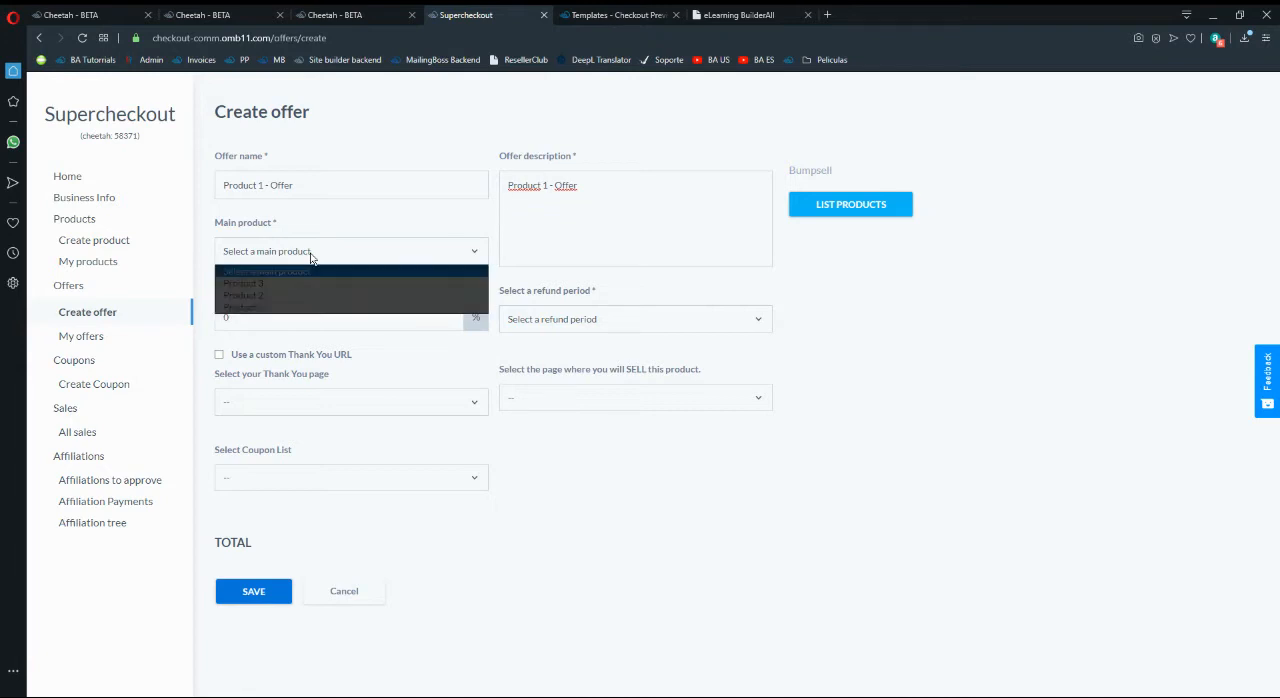
left_click(280, 308)
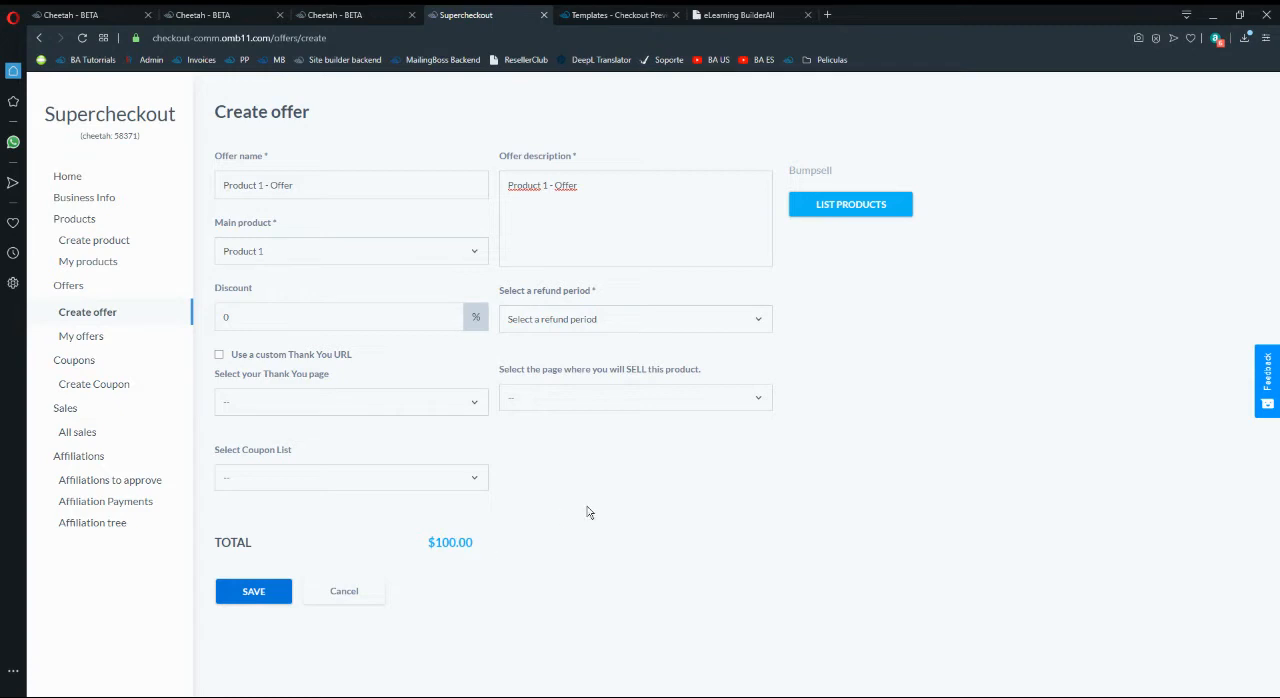
- Set the Product 1 offer's thank-you page to Thank-You, its selling page to Exclusive Offer and its refund period to 30
left_click(302, 401)
left_click(284, 449)
left_click(682, 398)
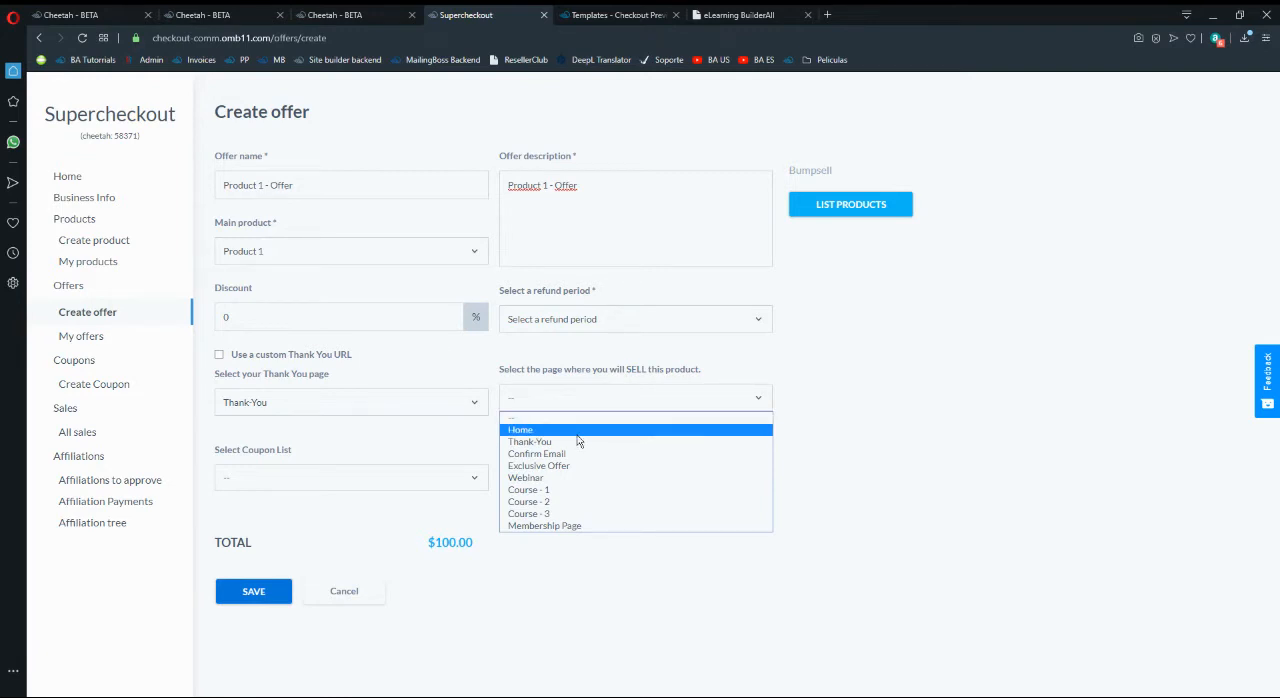
left_click(566, 466)
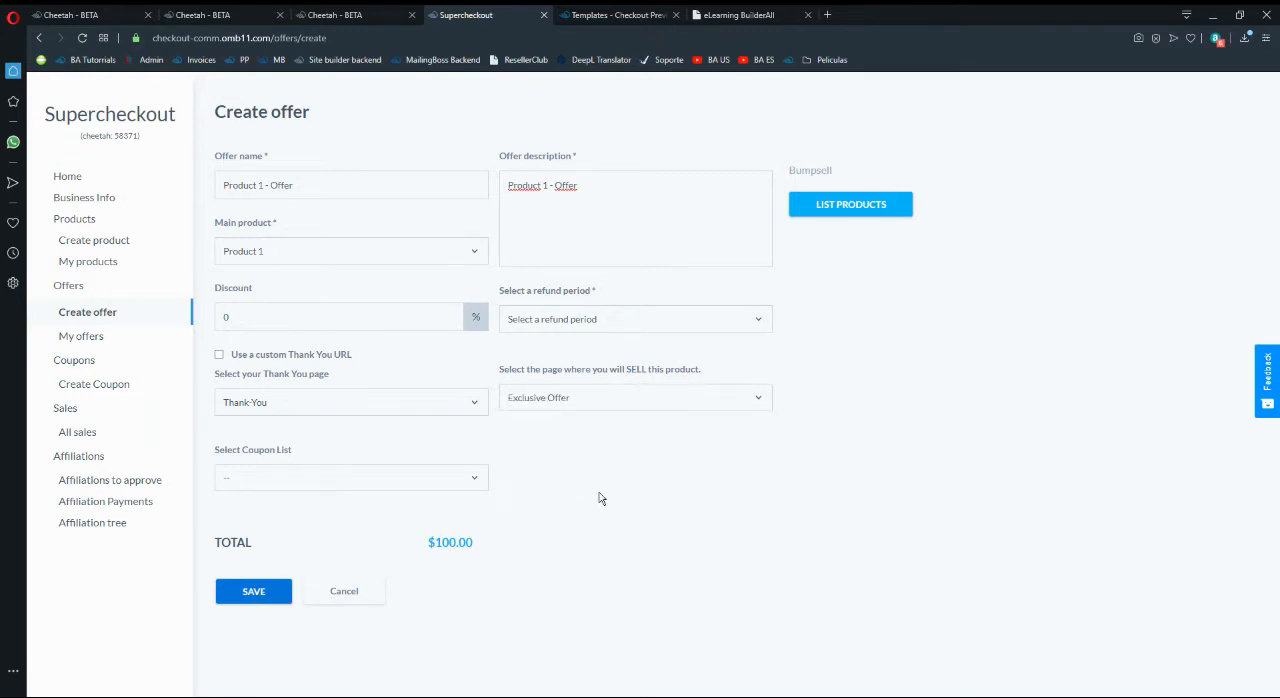
left_click(699, 328)
left_click(530, 387)
- Add Product 3 and Product 2 as optional bumpsell products to the Product 1 offer
left_click(850, 204)
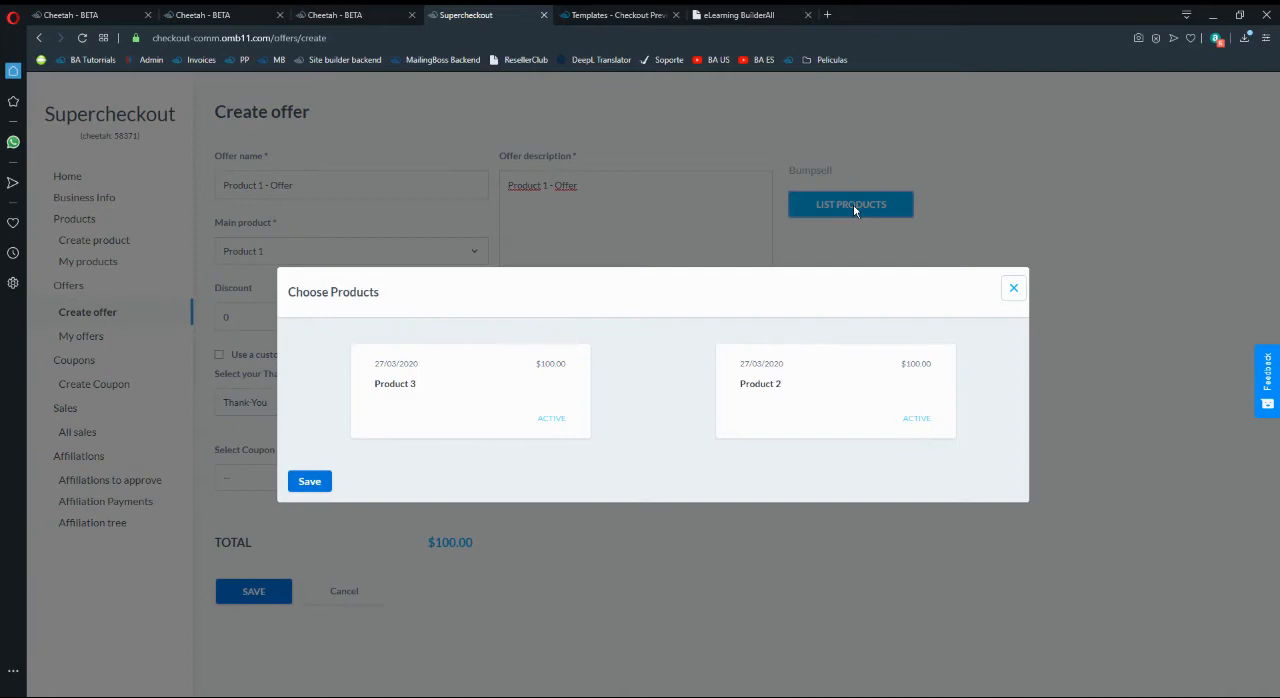
left_click(465, 397)
left_click(806, 402)
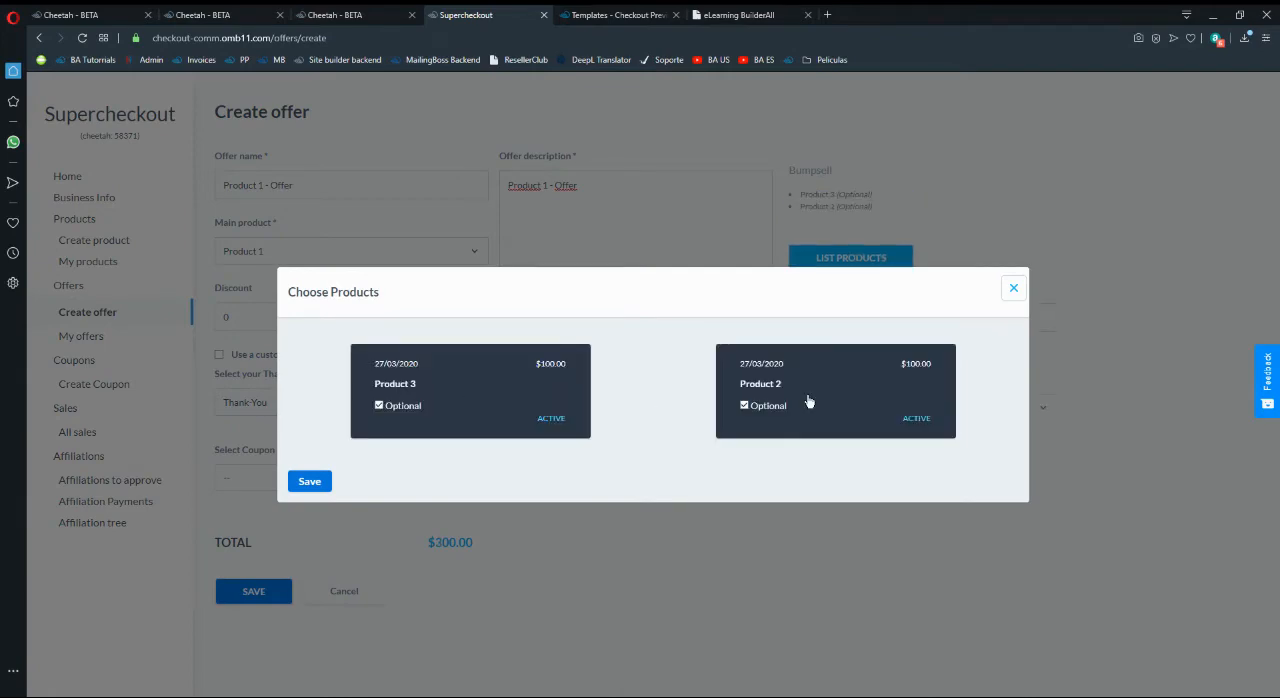
left_click(324, 481)
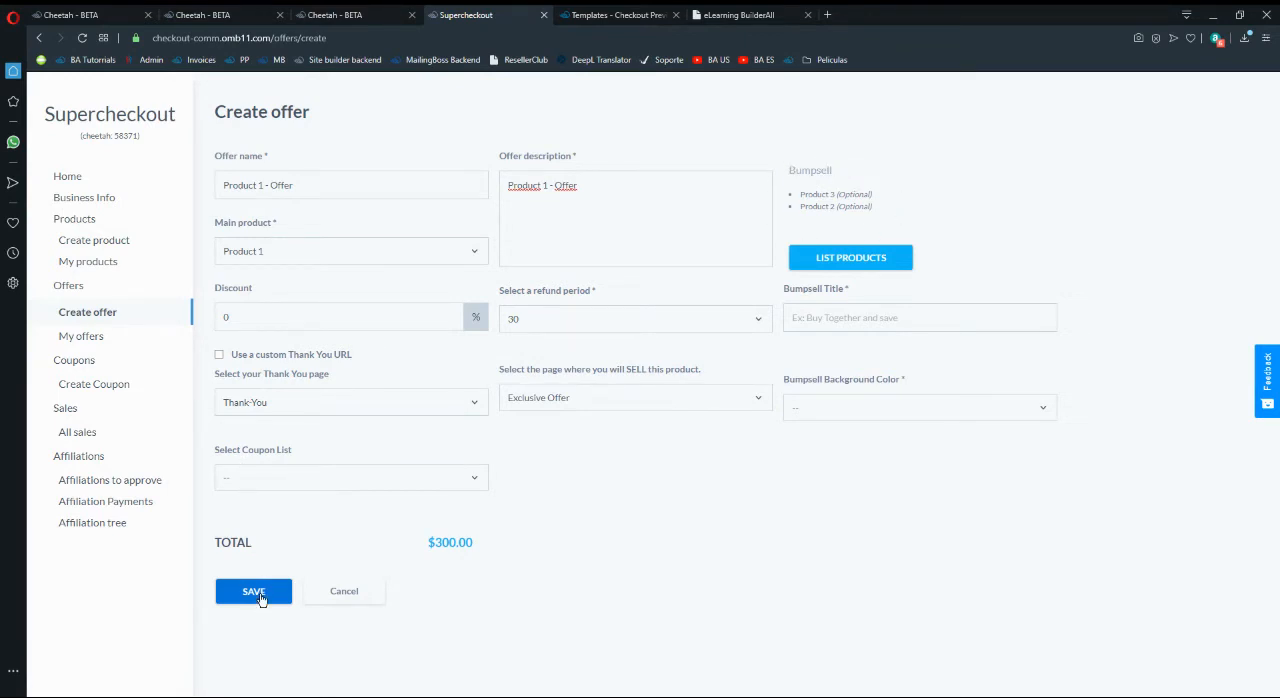
- Give the bumpsell the title "Courses Offer" and a Yellow background, and save the Product 1 offer
left_click(254, 592)
left_click(858, 317)
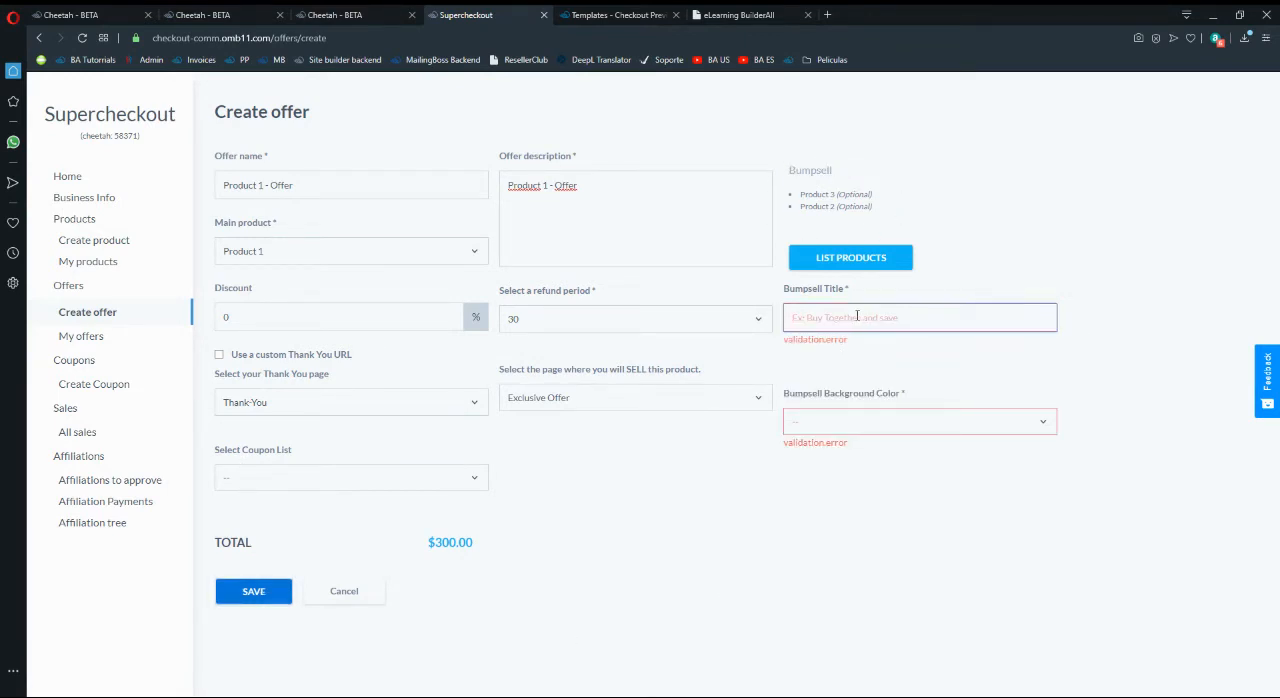
type("C")
key("BackSpace")
type("Cour")
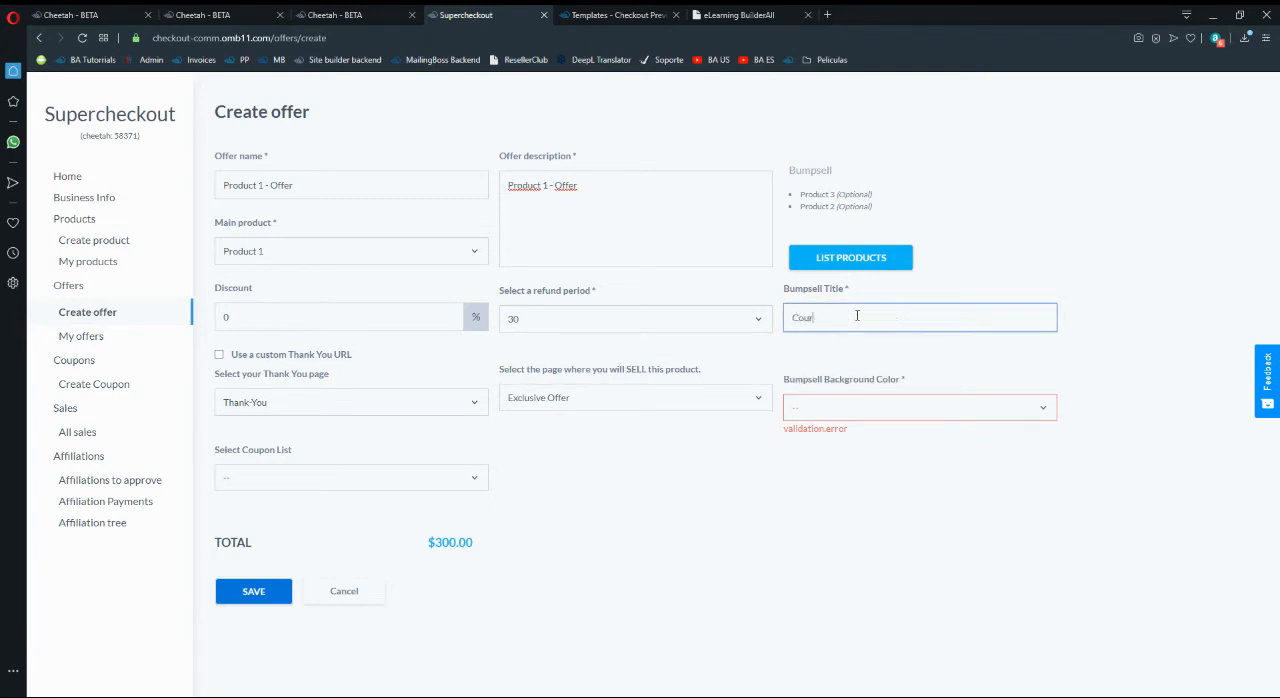
type("ses Offer")
left_click(866, 408)
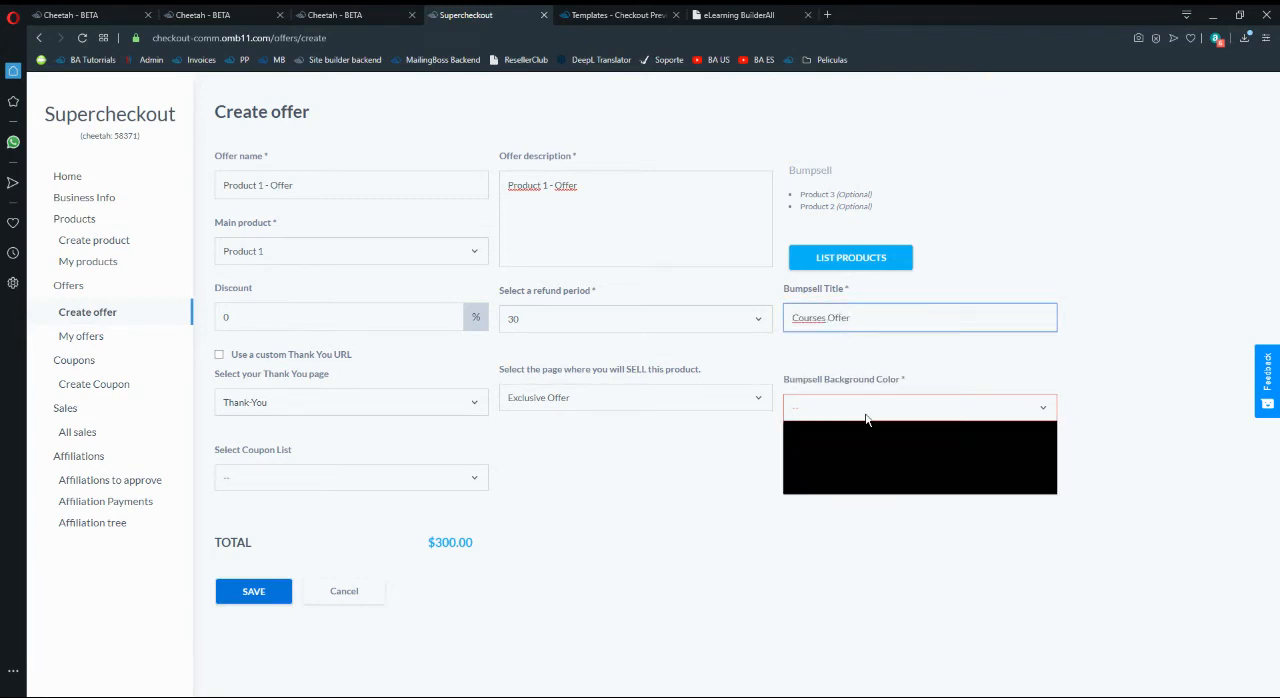
left_click(806, 464)
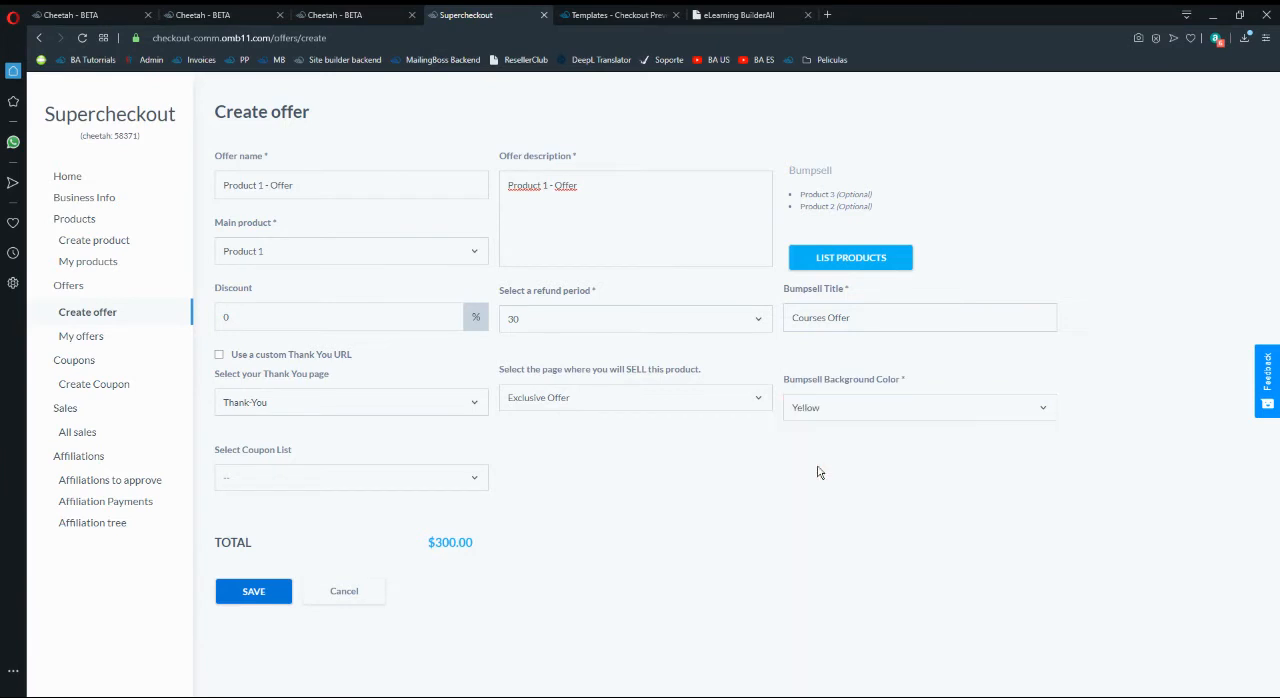
left_click(252, 591)
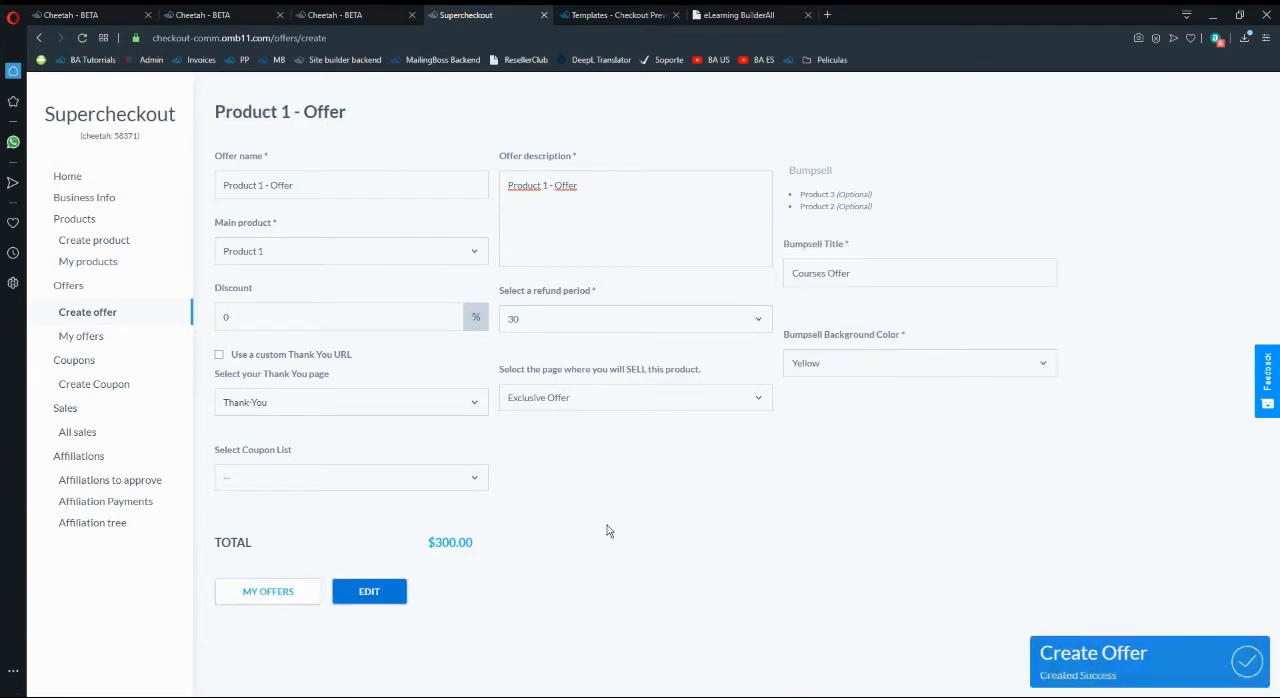
- Start another offer from the offers list with Product 2 as its main product
left_click(287, 593)
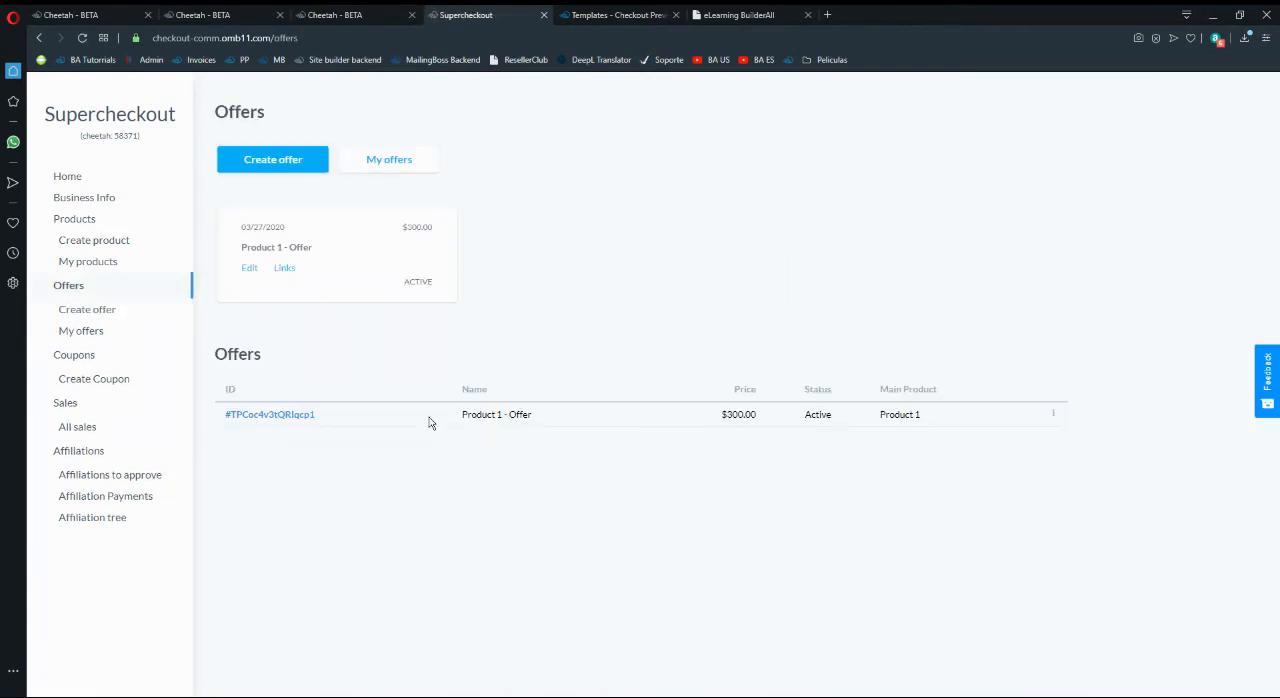
left_click(290, 173)
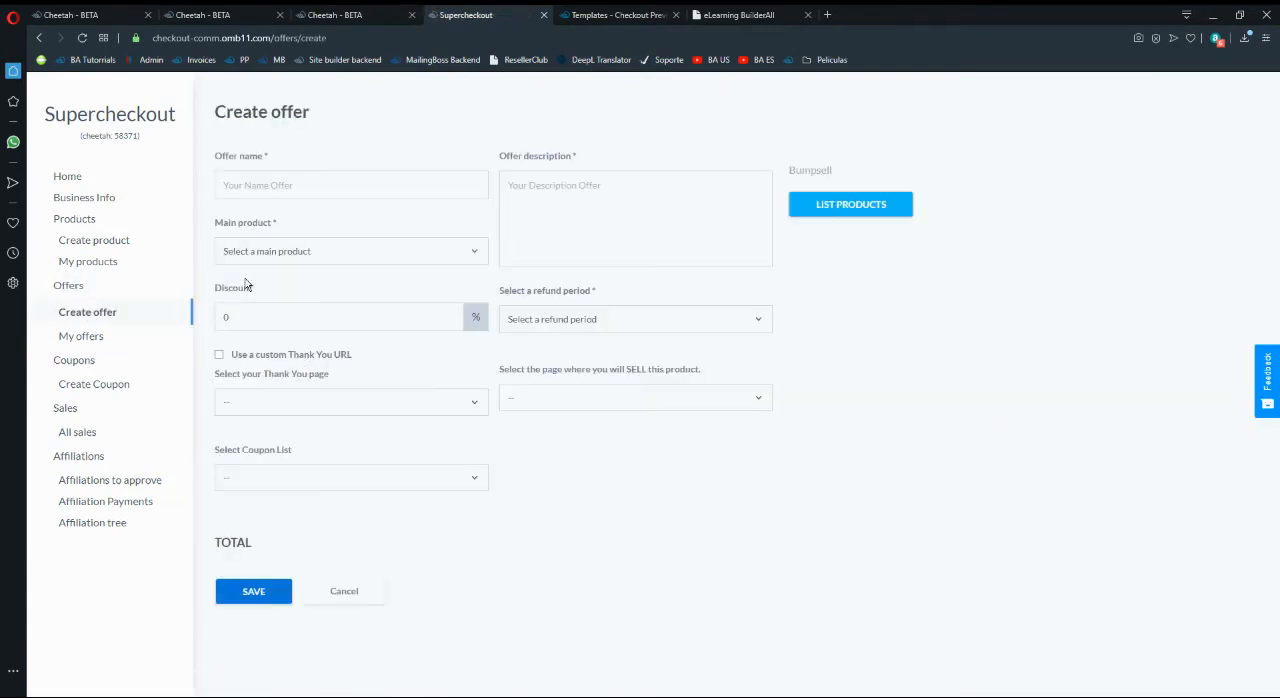
left_click(268, 254)
left_click(265, 295)
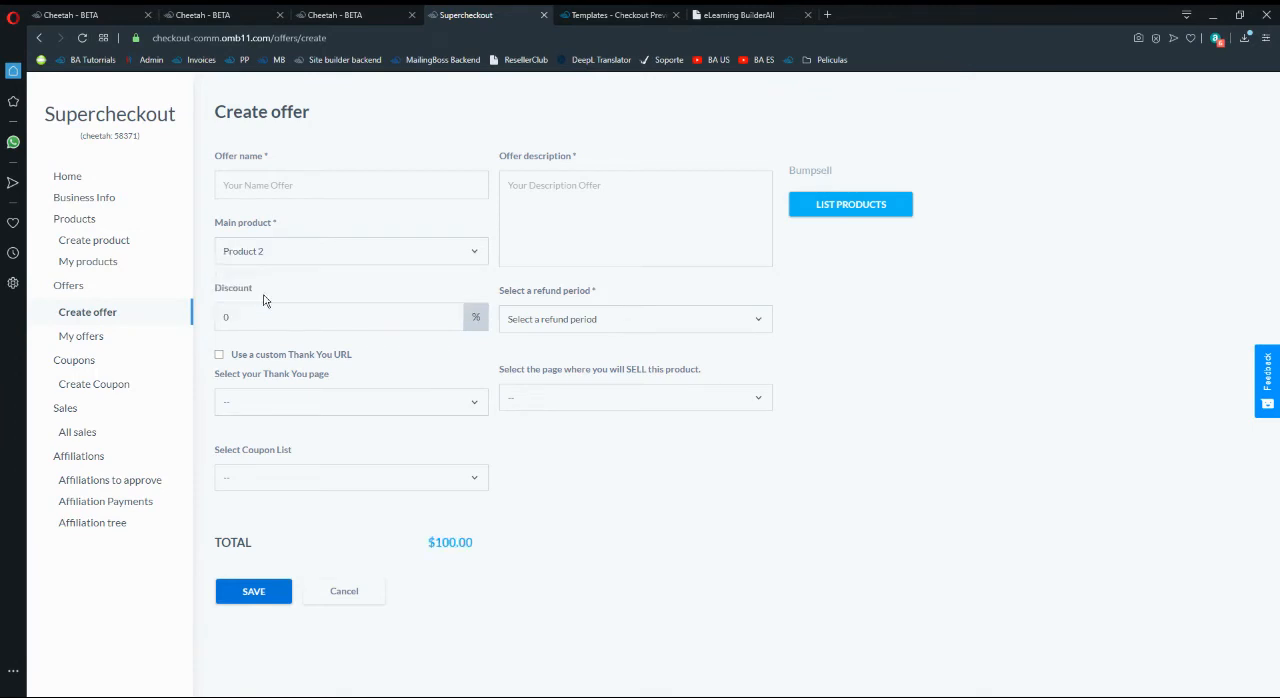
- Enter "Product 2 - Offer" as both the second offer's name and its description
left_click(278, 188)
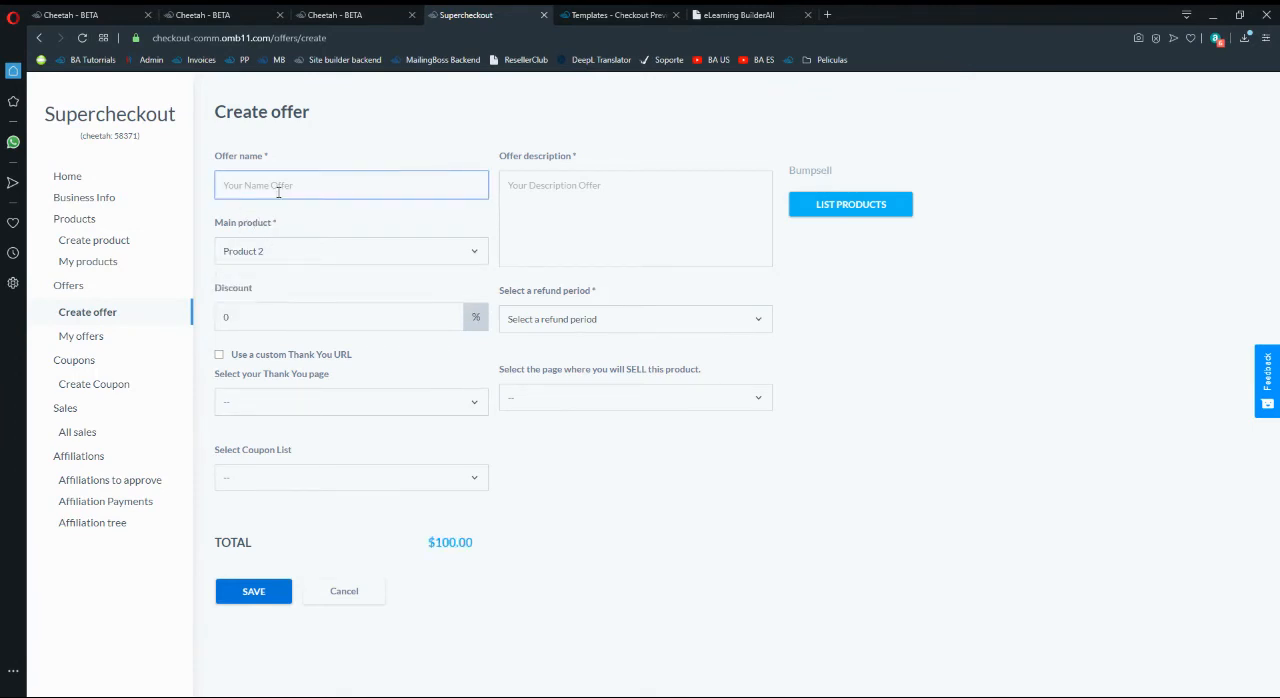
type("Prouuct 22")
type("Offer")
left_click(695, 215)
type("Product 2")
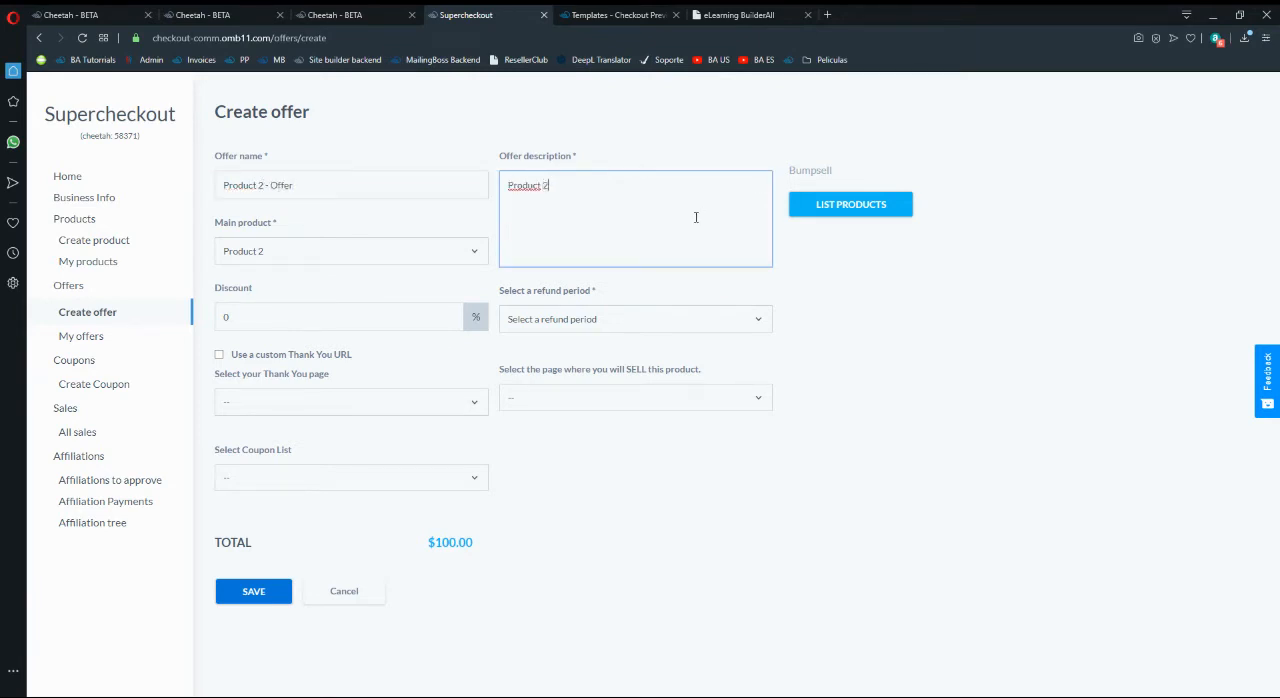
type(" - Offer")
left_click(501, 473)
- Set the Product 2 offer's thank-you page to Thank-You, its selling page to Exclusive Offer and its refund period to 30
left_click(296, 404)
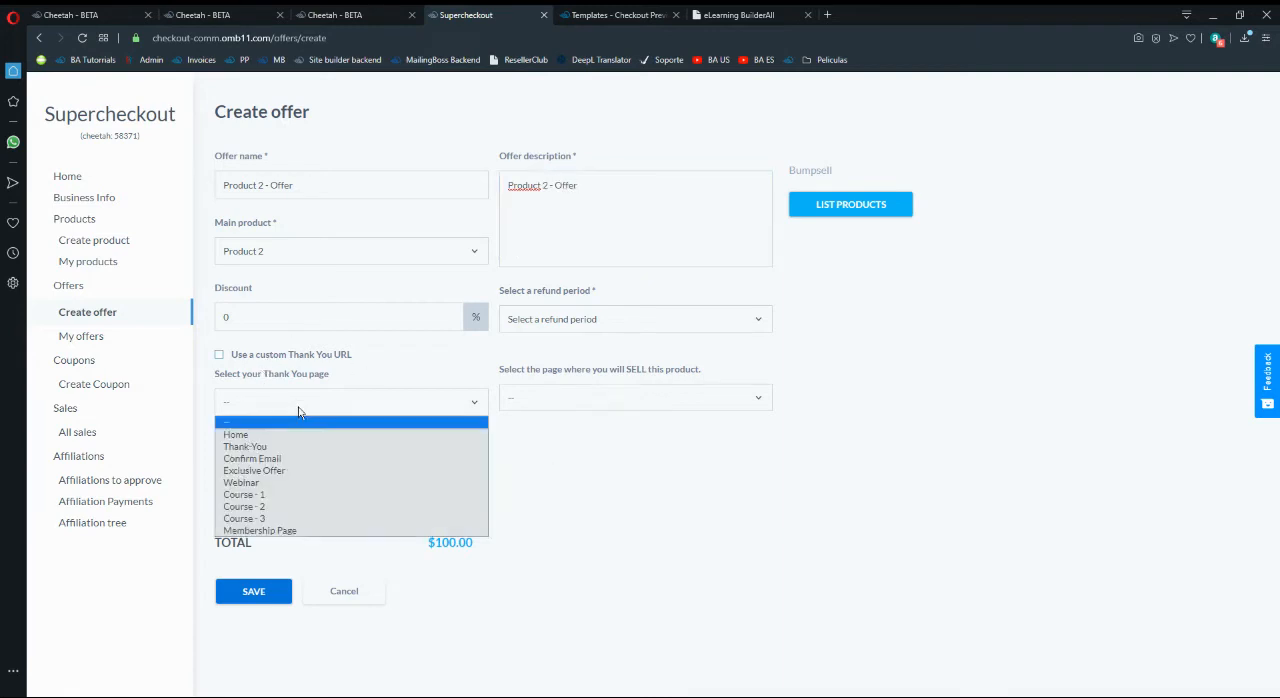
left_click(245, 446)
left_click(405, 477)
left_click(566, 468)
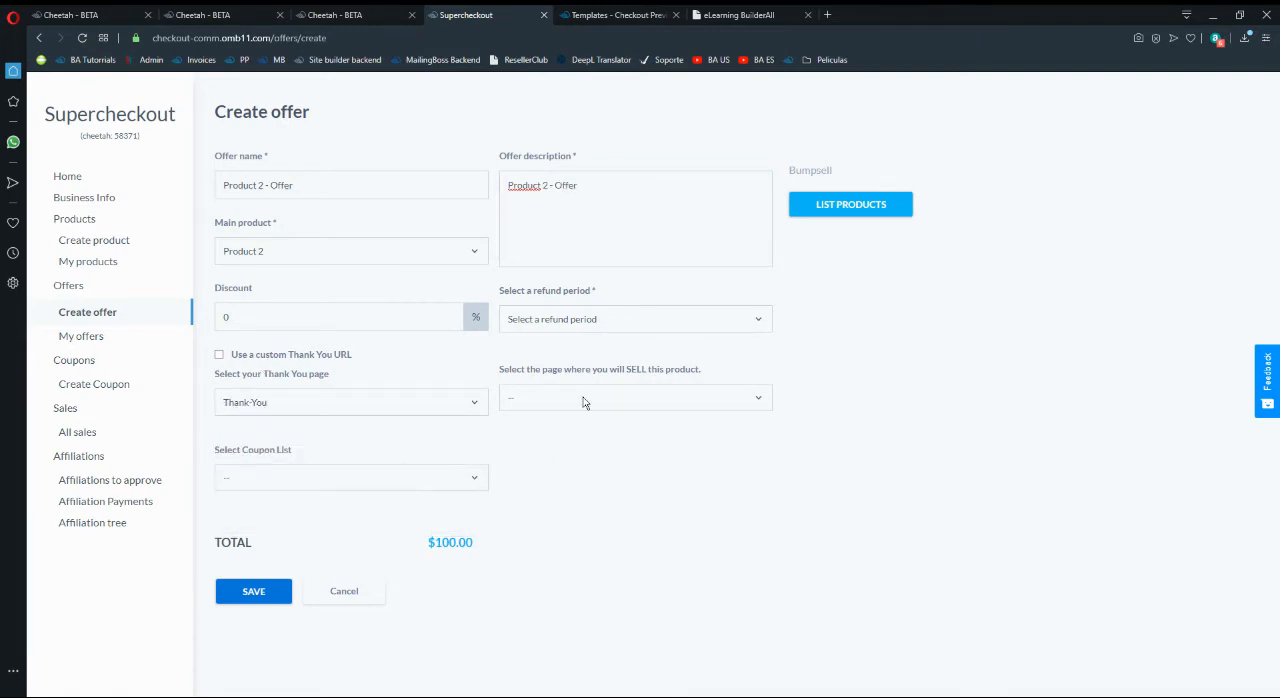
left_click(585, 402)
left_click(540, 466)
left_click(680, 318)
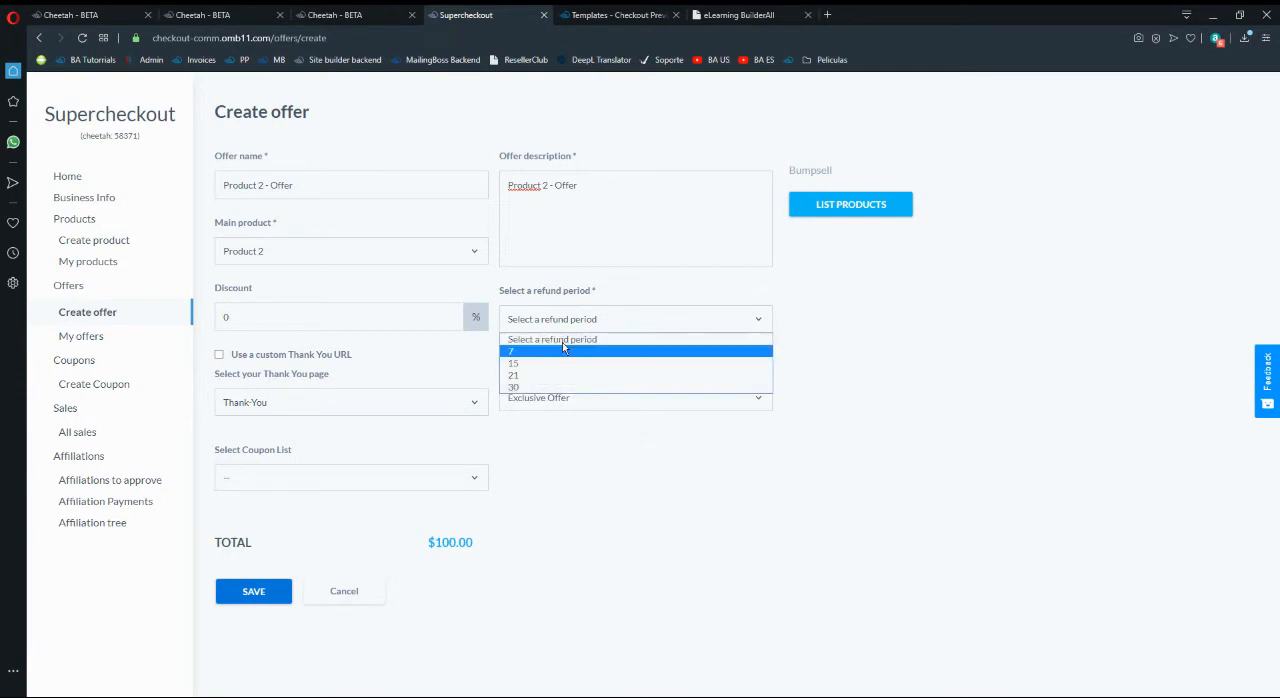
left_click(525, 387)
- Add Product 3 and Product 1 as optional bumpsell products to the Product 2 offer
left_click(838, 204)
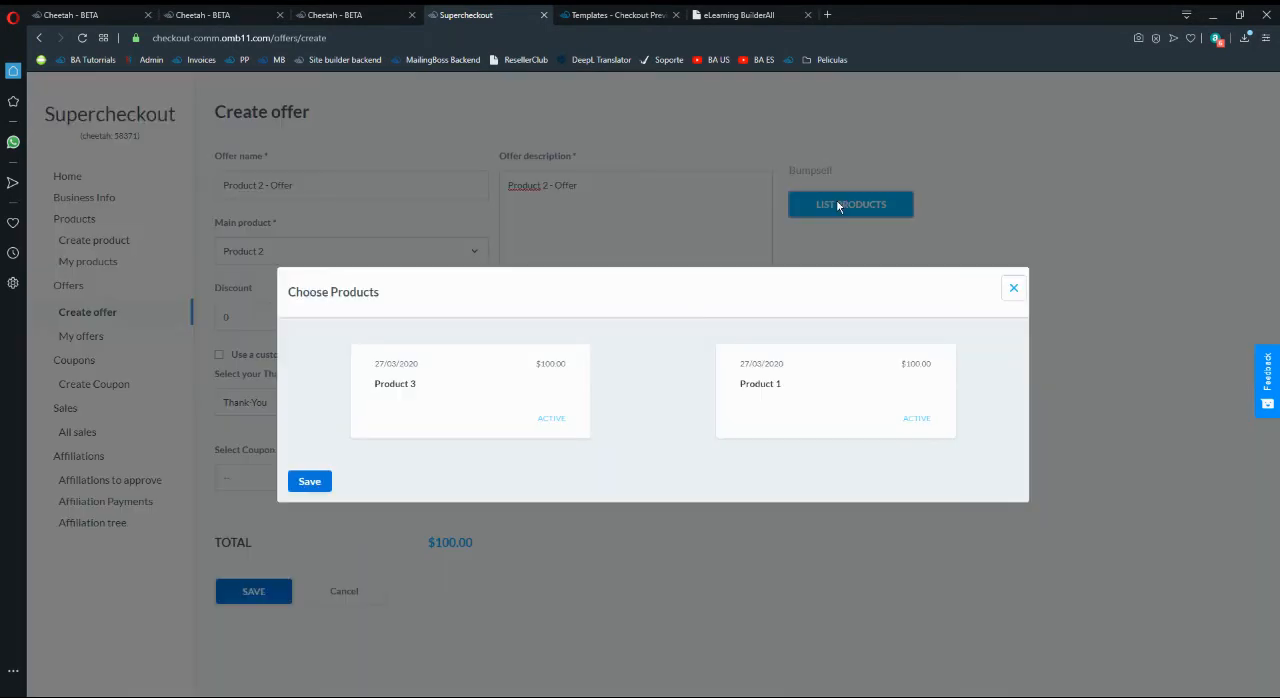
left_click(466, 406)
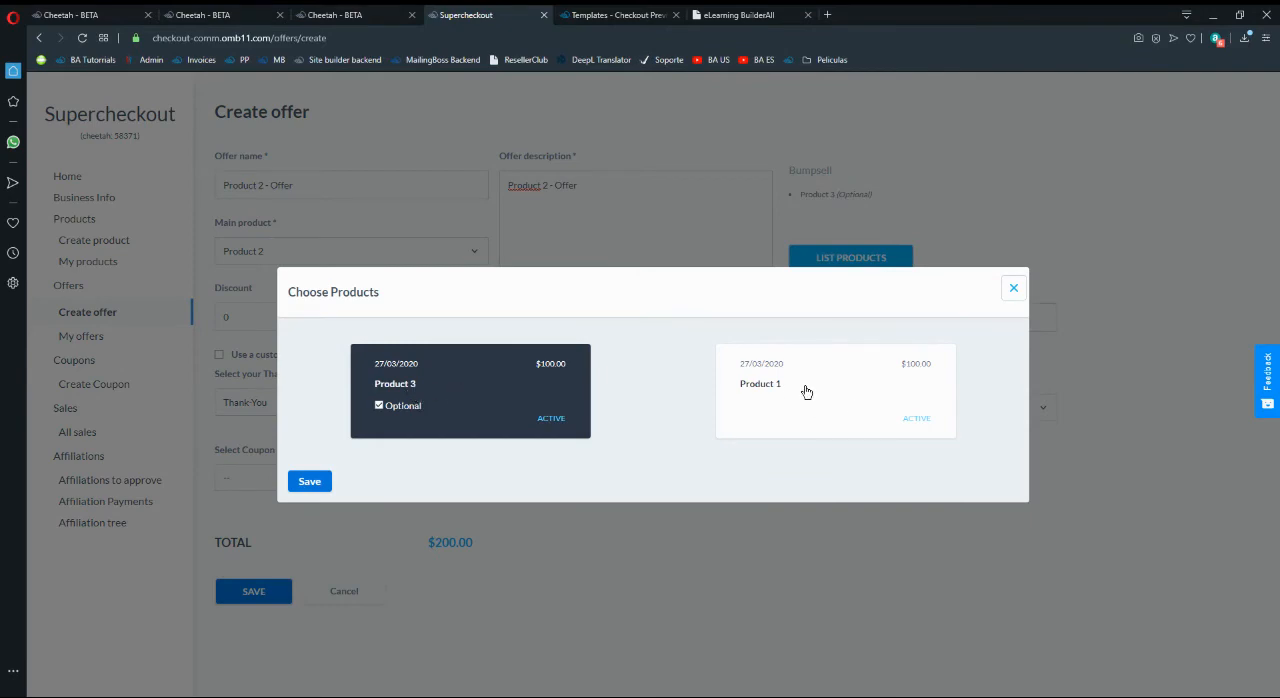
left_click(806, 391)
left_click(321, 480)
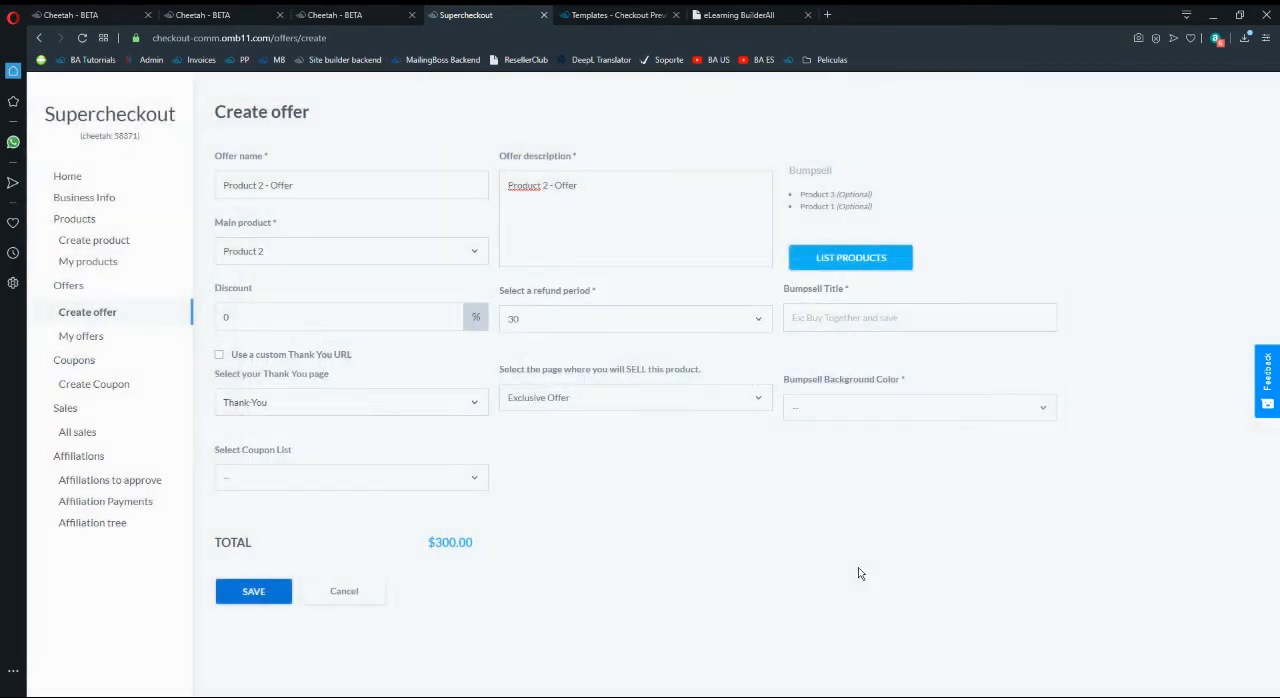
- Set the Product 2 offer's bumpsell title to "Courses Offer" and its background color to Yellow
left_click(833, 319)
type("Produ")
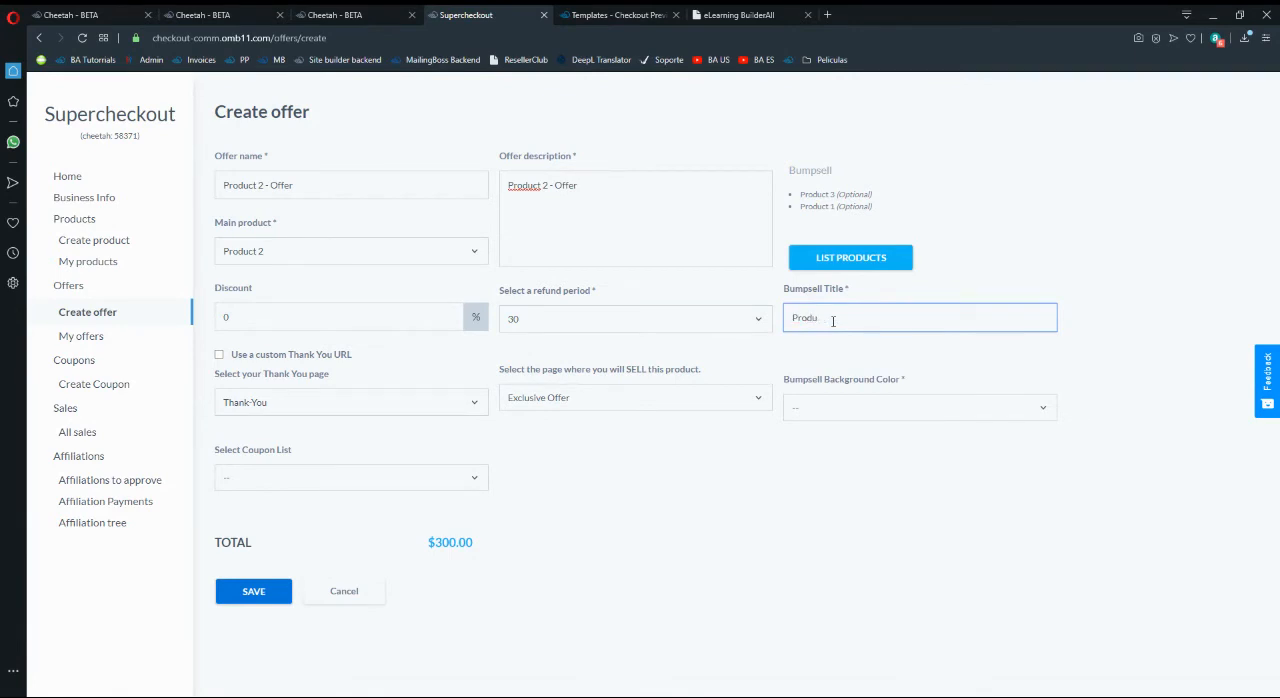
key("BackSpace")
key("BackSpace")
type("COu")
key("BackSpace")
type("oursesel")
type(" Offer")
left_click(806, 417)
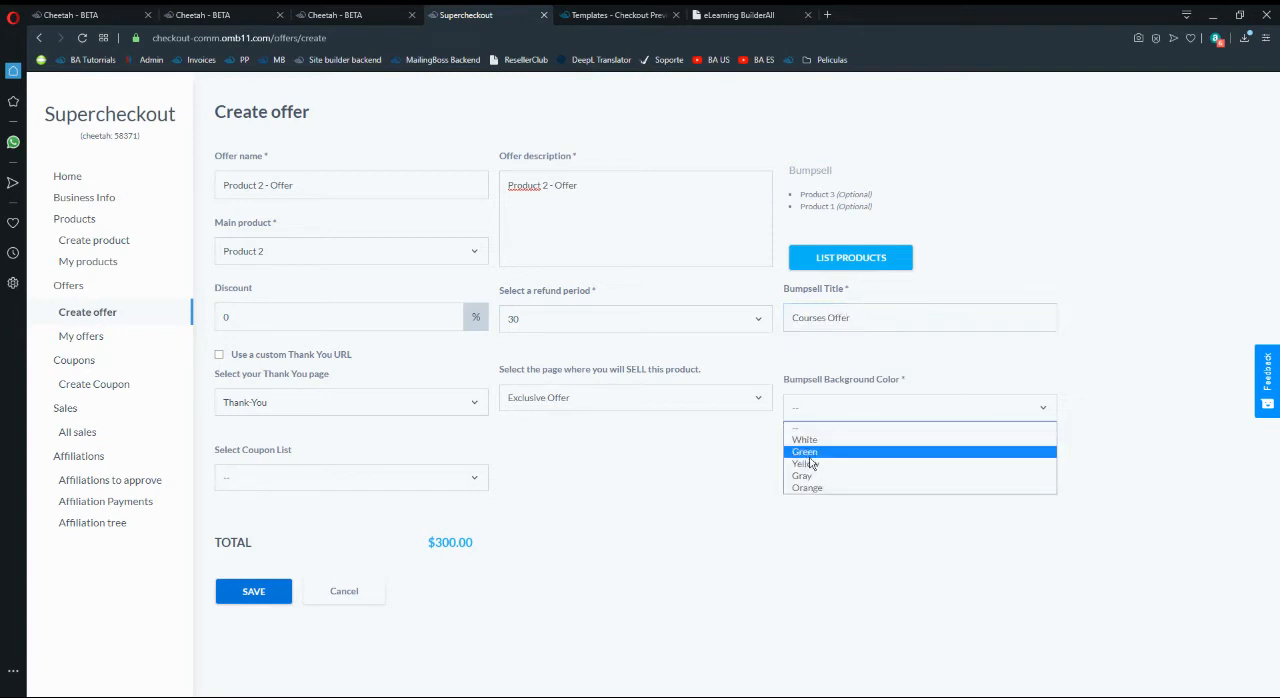
left_click(816, 468)
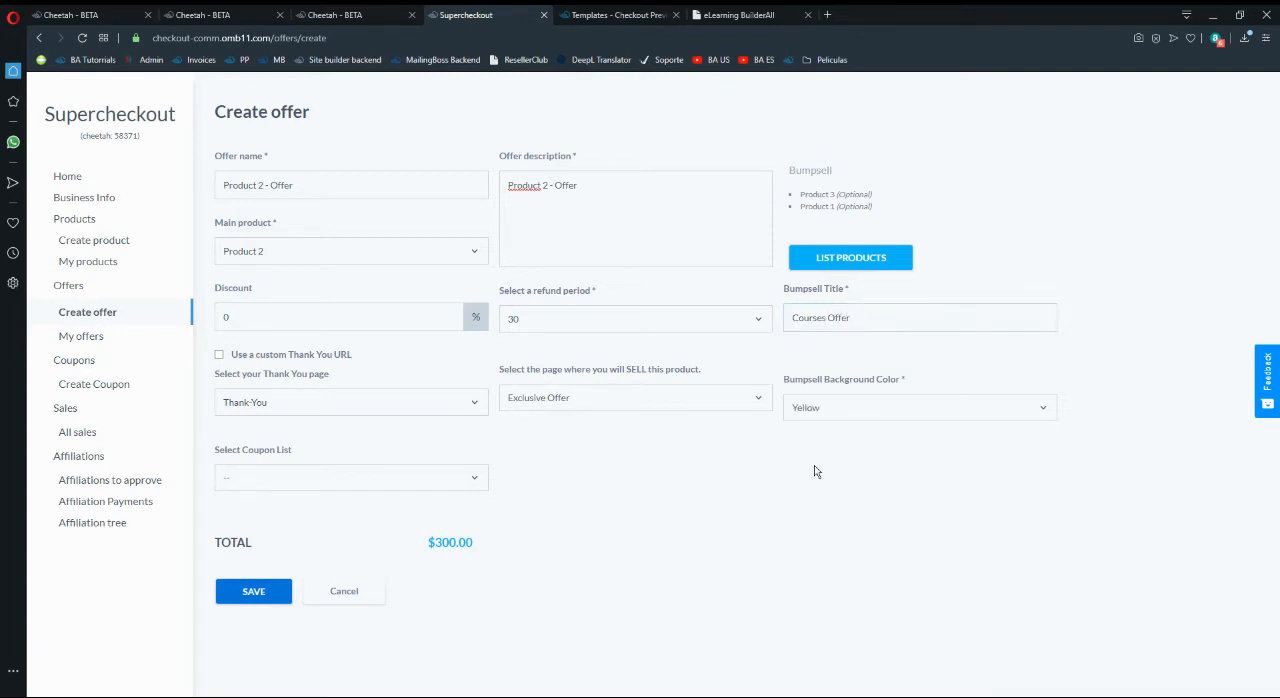
- Save the Product 2 offer and start a new offer from the offers overview
left_click(262, 591)
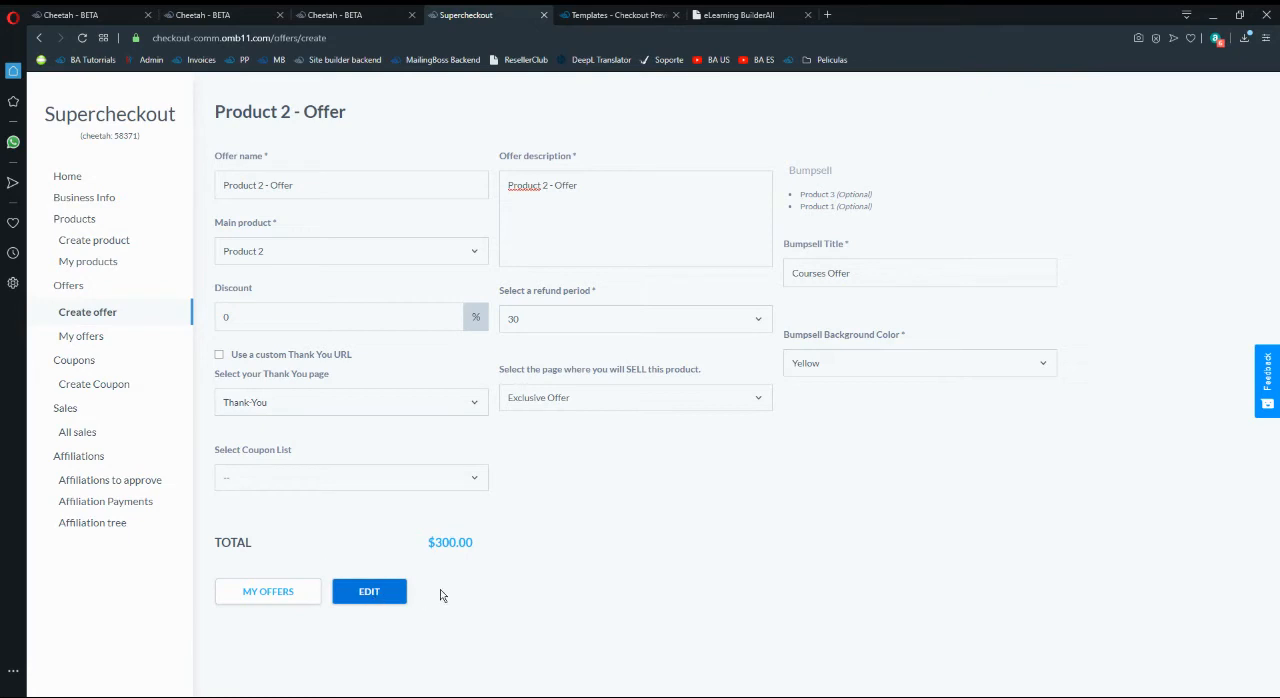
left_click(292, 604)
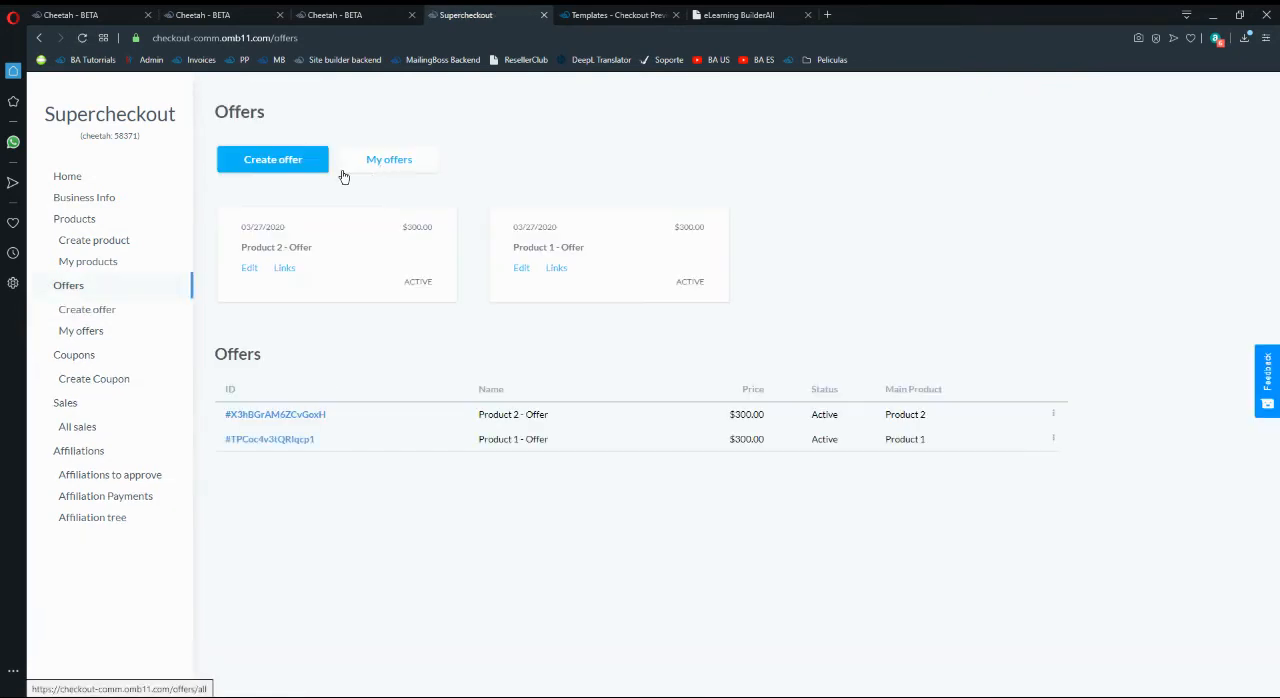
left_click(277, 167)
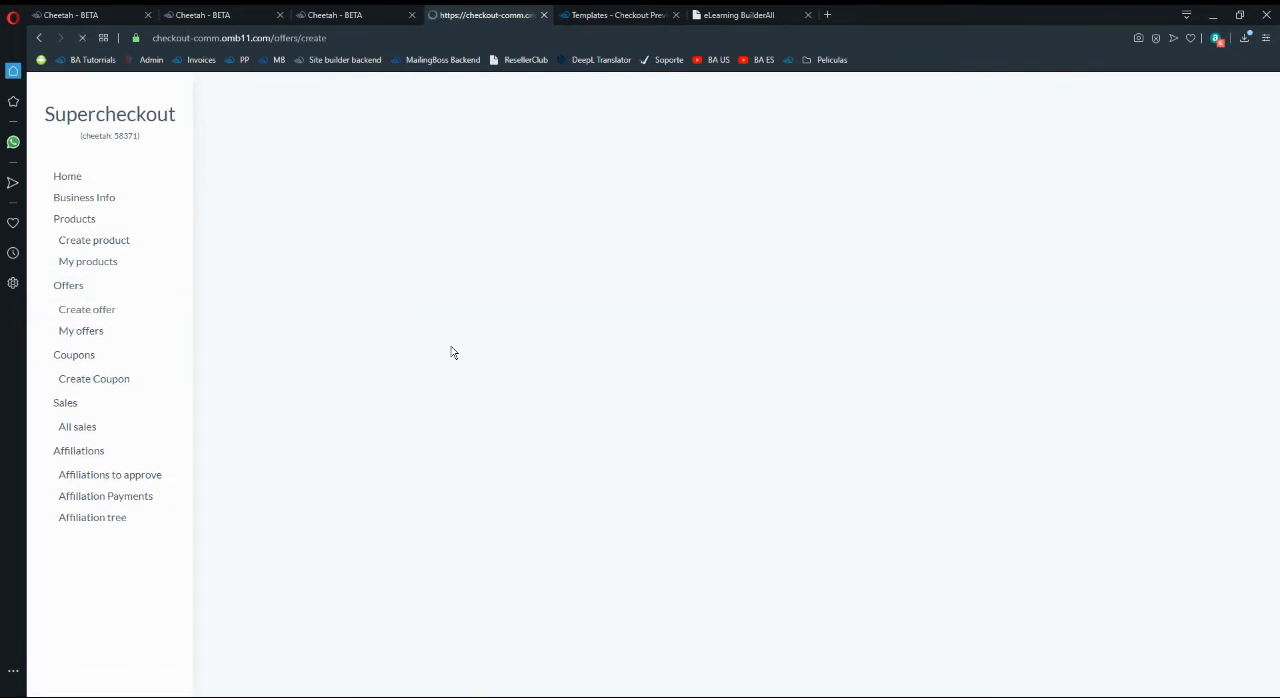
- Choose Product 3 as the new offer's main product and enter "Product 3 - Offer" as both name and description
left_click(286, 256)
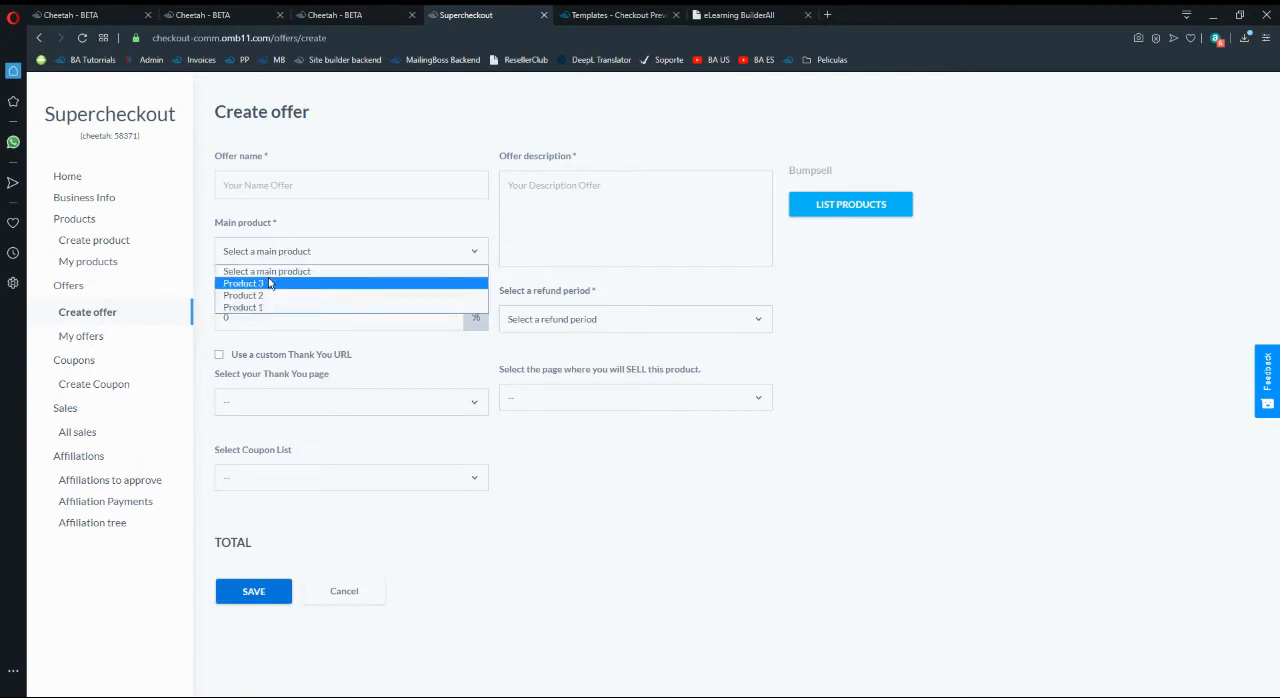
left_click(268, 282)
left_click(286, 185)
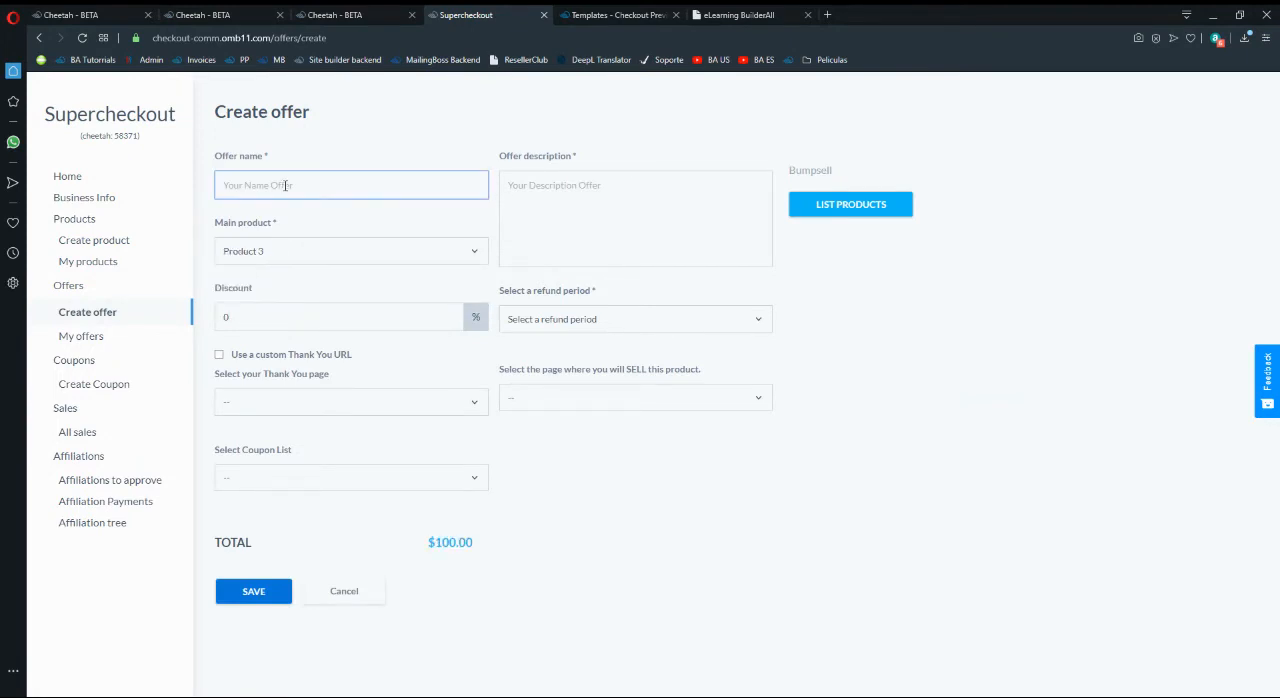
type("Product 3 - Offer")
left_click(631, 207)
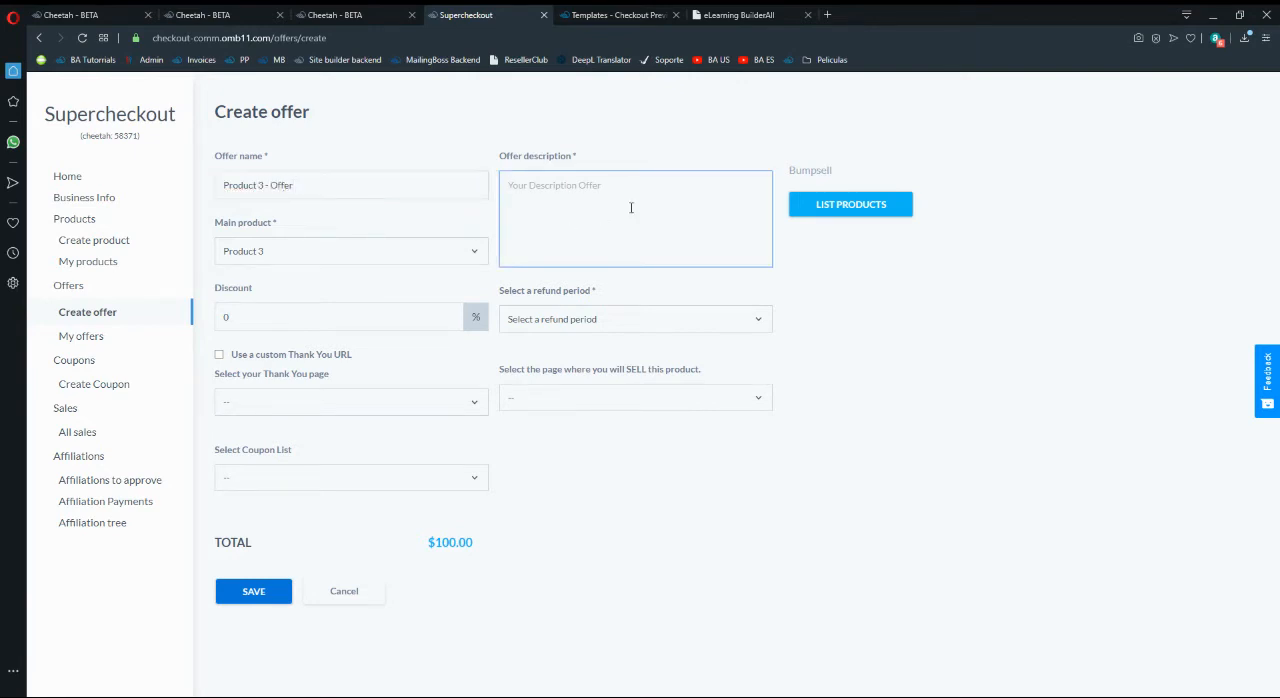
type("Product 3-")
- Set the Product 3 offer's refund period to 30, its thank-you page to Thank-You and its selling page to Exclusive Offer
left_click(588, 320)
left_click(551, 375)
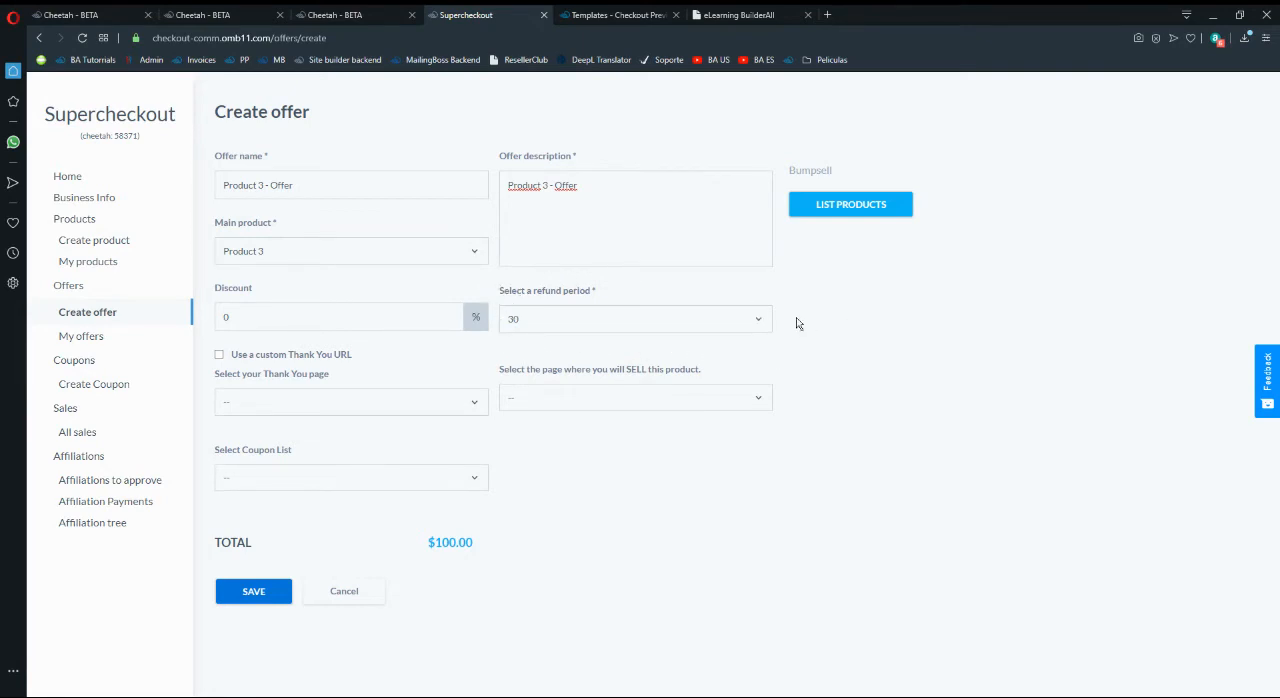
left_click(401, 400)
left_click(343, 446)
left_click(601, 408)
left_click(529, 462)
- Add Product 2 and Product 1 as optional bumpsell products to the Product 3 offer
left_click(886, 210)
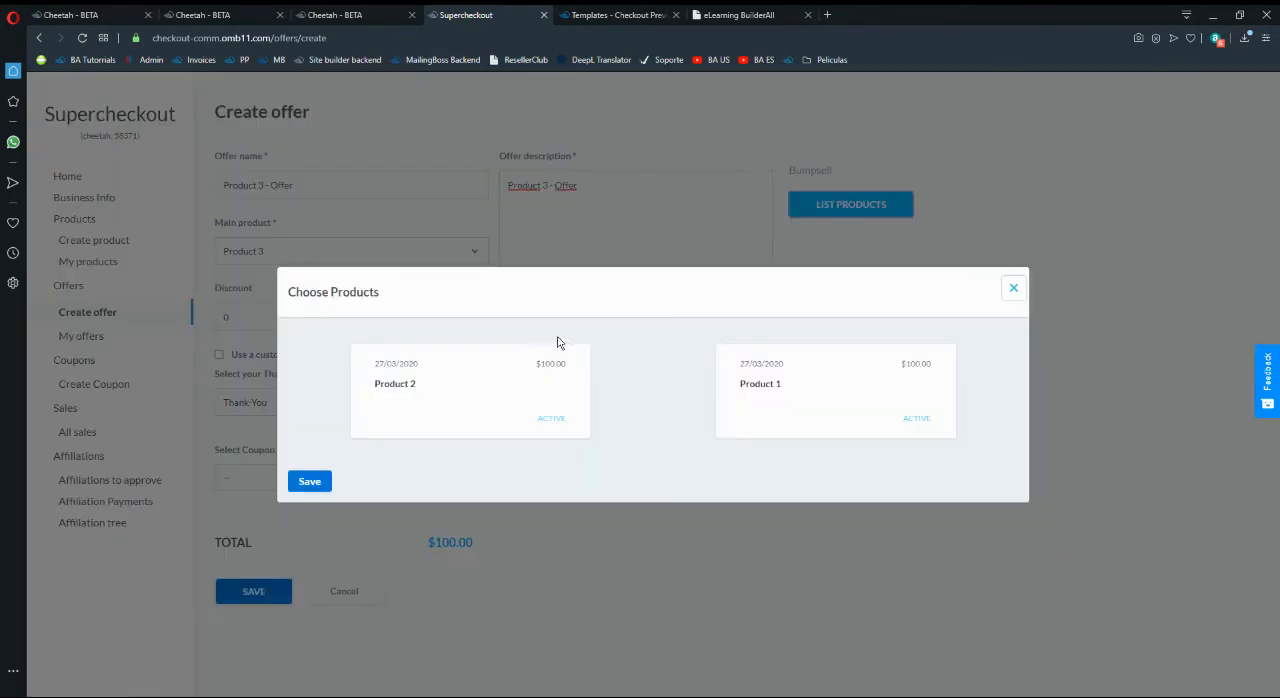
left_click(557, 342)
left_click(803, 382)
left_click(323, 485)
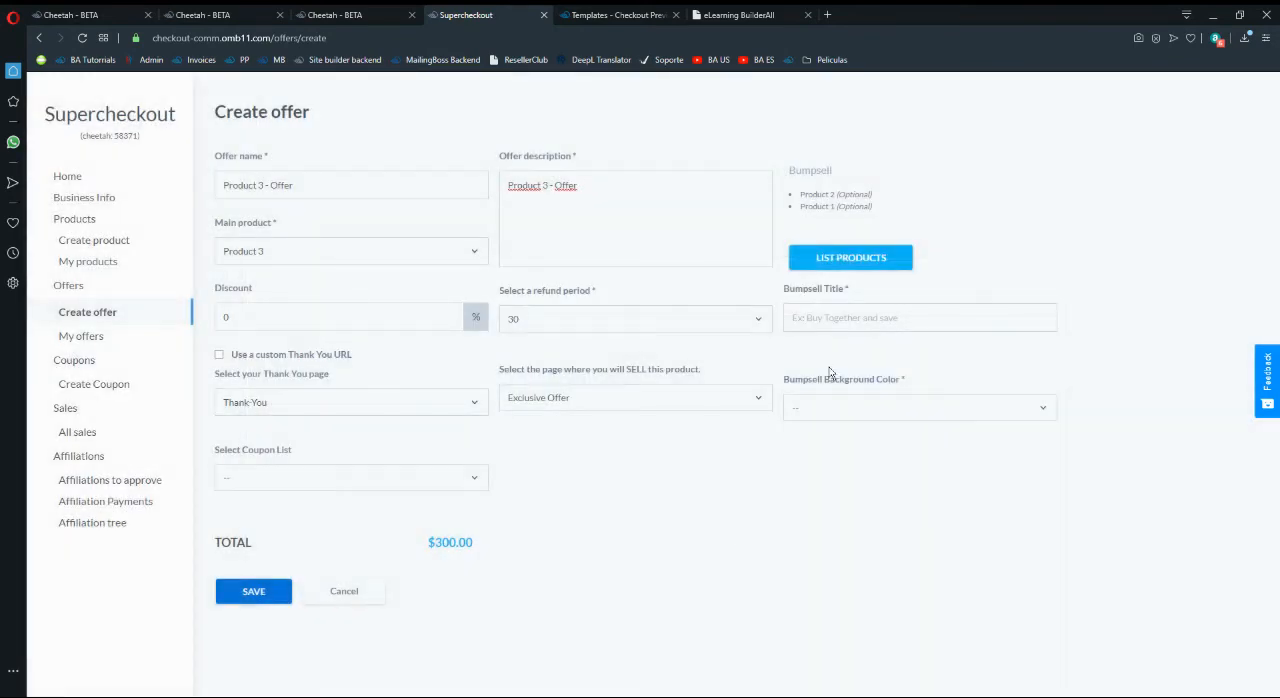
- Give the Product 3 offer the bumpsell title "Courses Offer" and a Yellow bumpsell background, save it and return to the offers overview
left_click(858, 320)
type("Courses Offer")
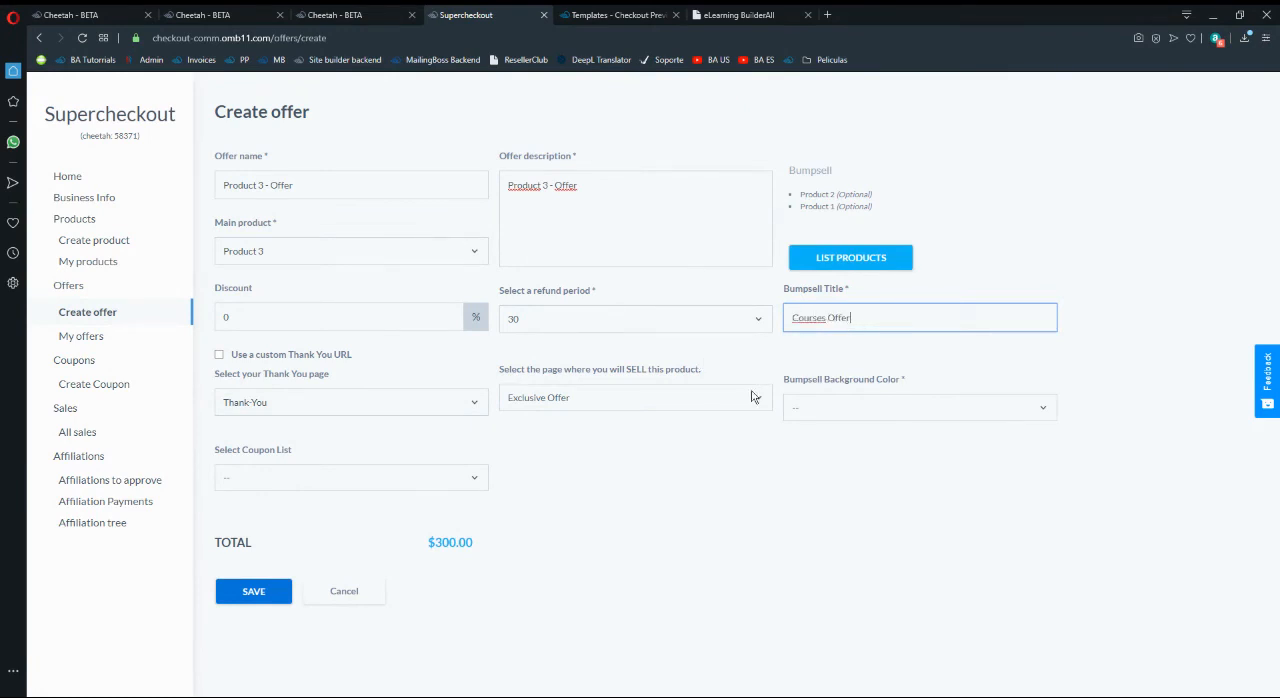
left_click(815, 407)
left_click(815, 462)
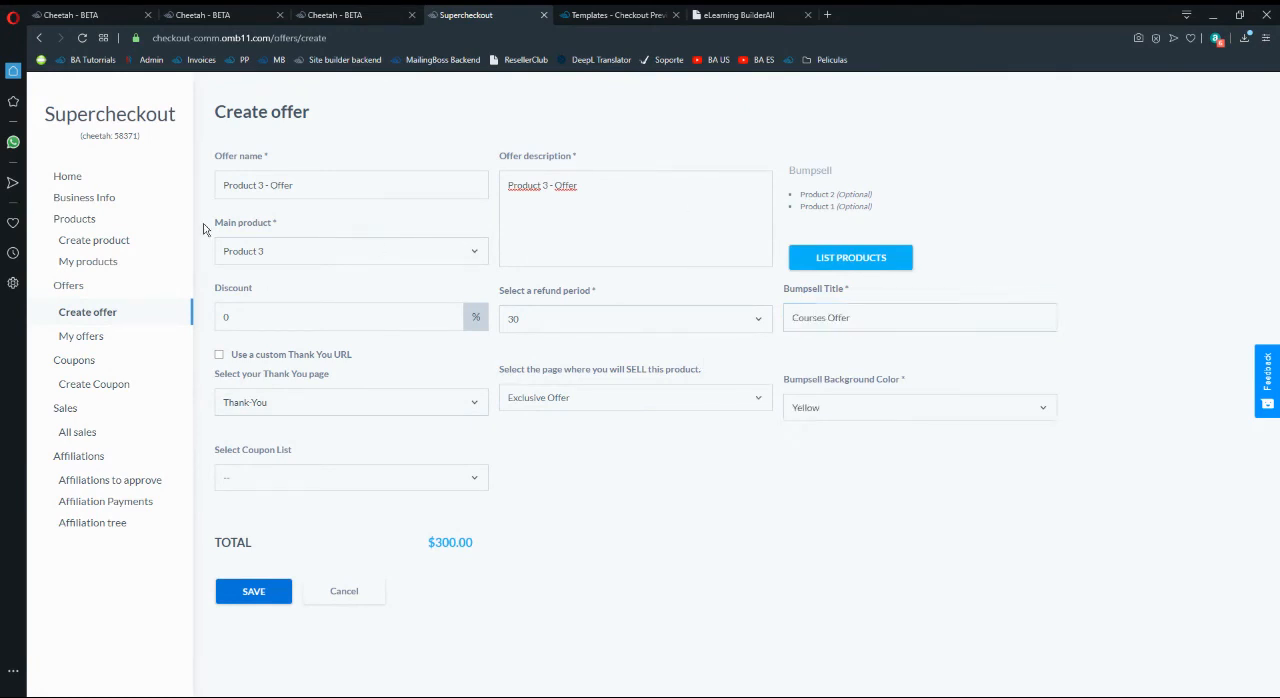
left_click(268, 596)
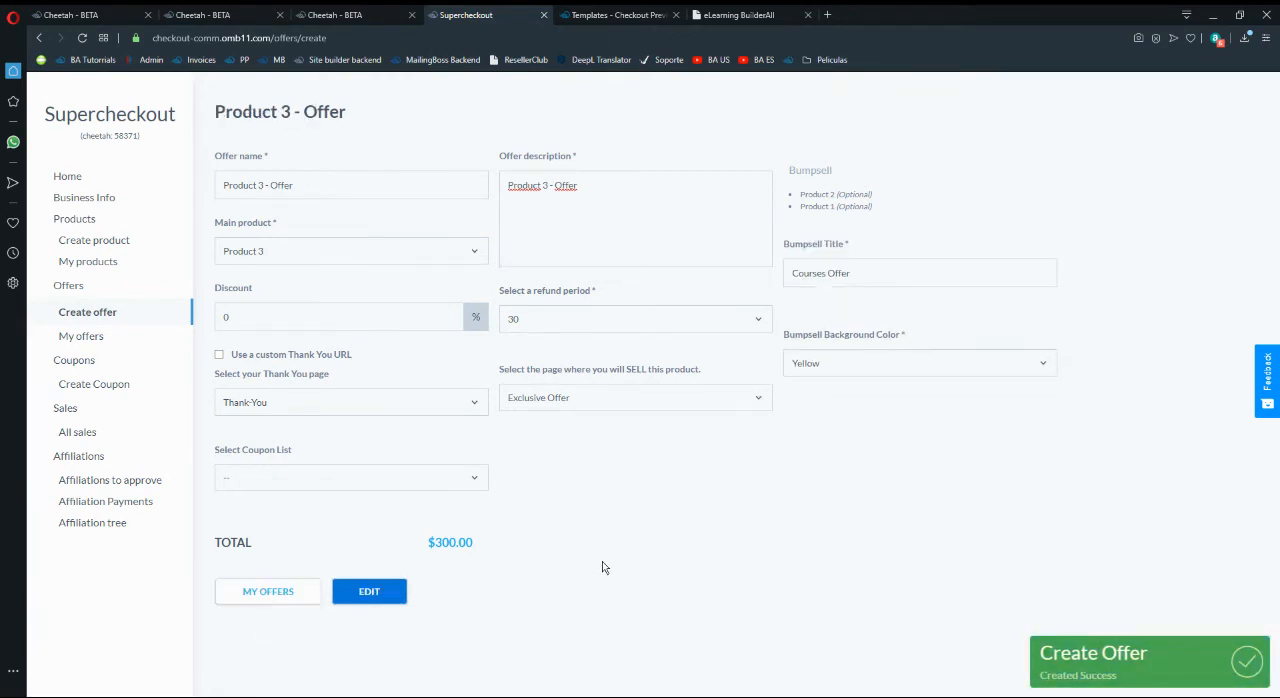
left_click(291, 595)
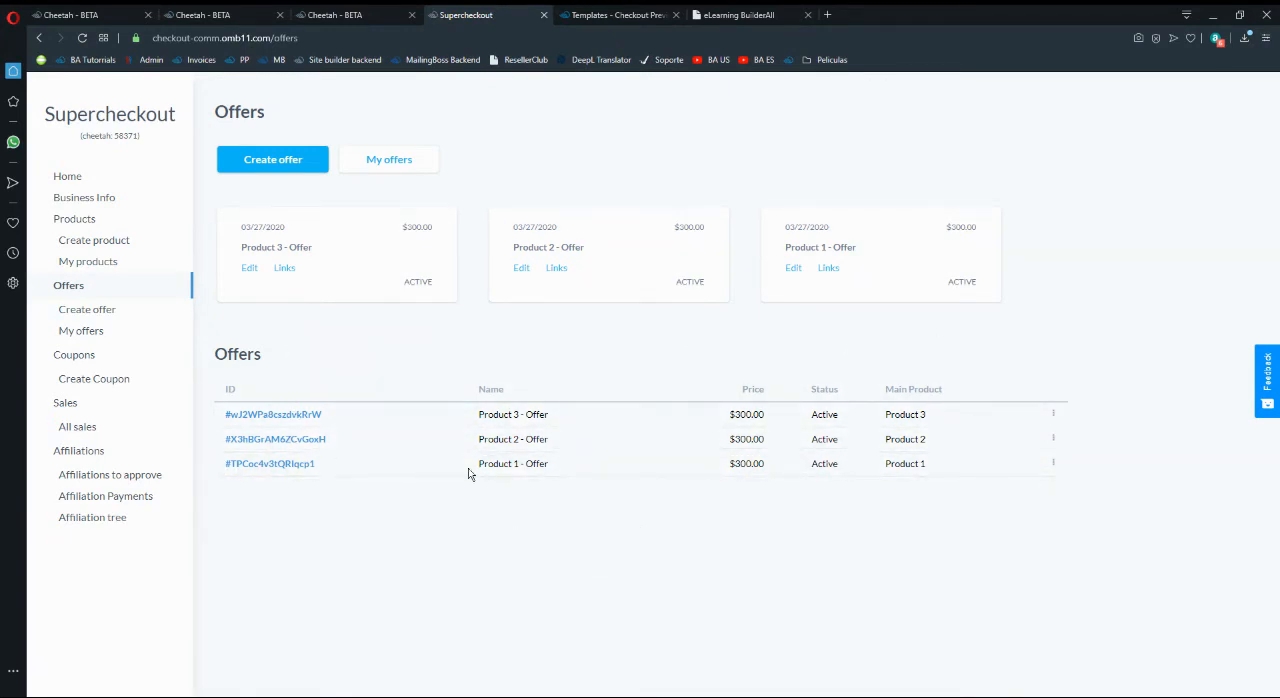
- Switch to the Cheetah editor and duplicate the Register Now button on the Exclusive Offer page into three vertically stacked buttons
left_click(353, 10)
mouse_move(780, 330)
left_mouse_down()
mouse_move(716, 281)
mouse_move(729, 279)
mouse_move(686, 278)
mouse_move(731, 366)
mouse_move(700, 363)
mouse_move(729, 446)
mouse_move(705, 482)
left_mouse_up()
left_click(700, 233)
left_click(701, 336)
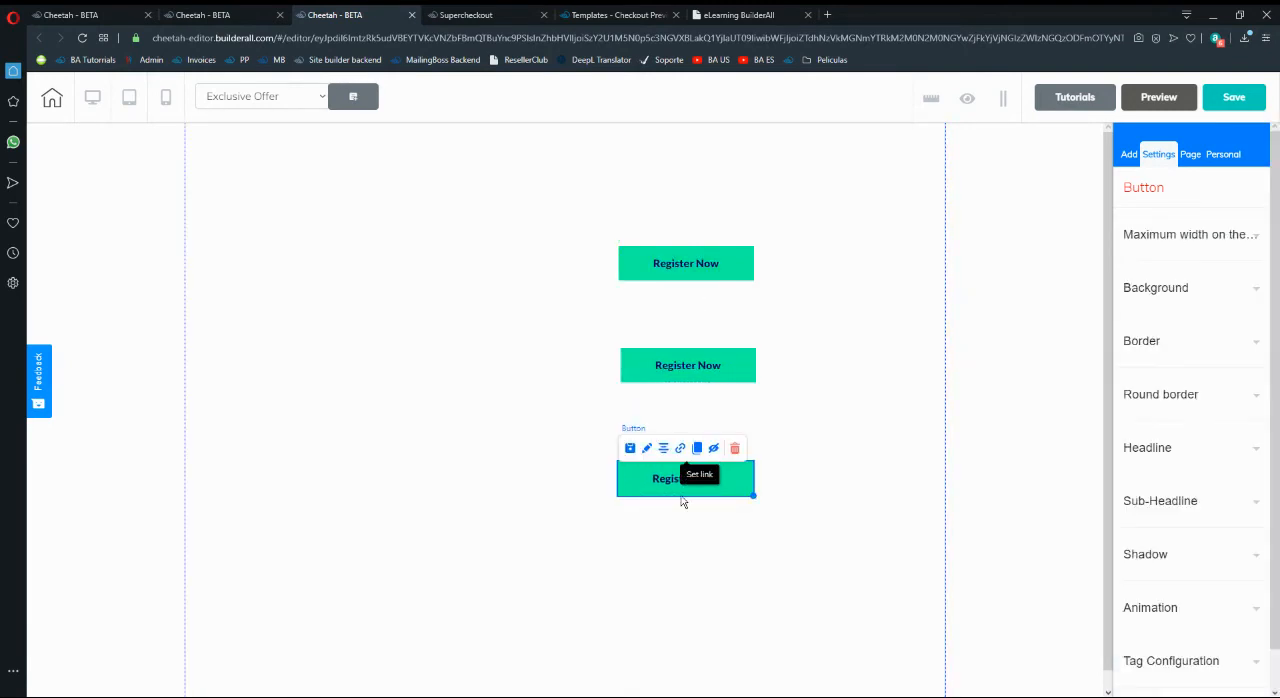
- Try to link the top Register Now button to its Supercheckout offer, refreshing the product list
left_click(727, 368)
left_click(711, 270)
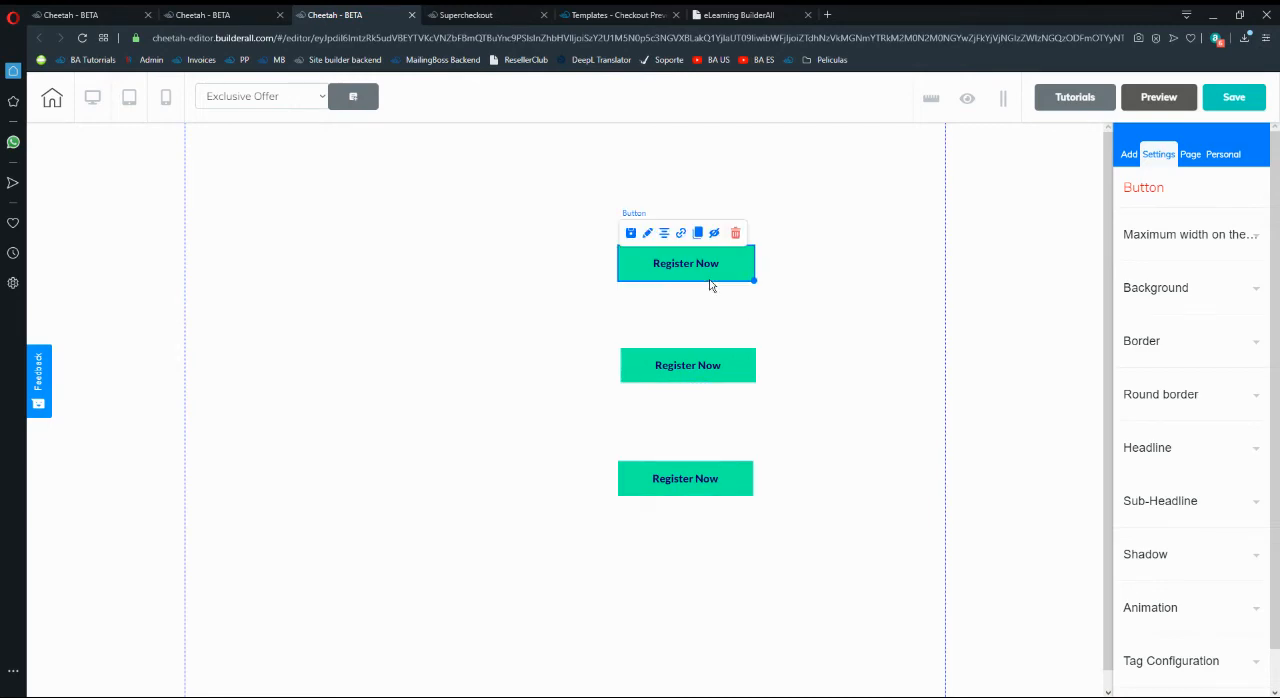
left_click(681, 234)
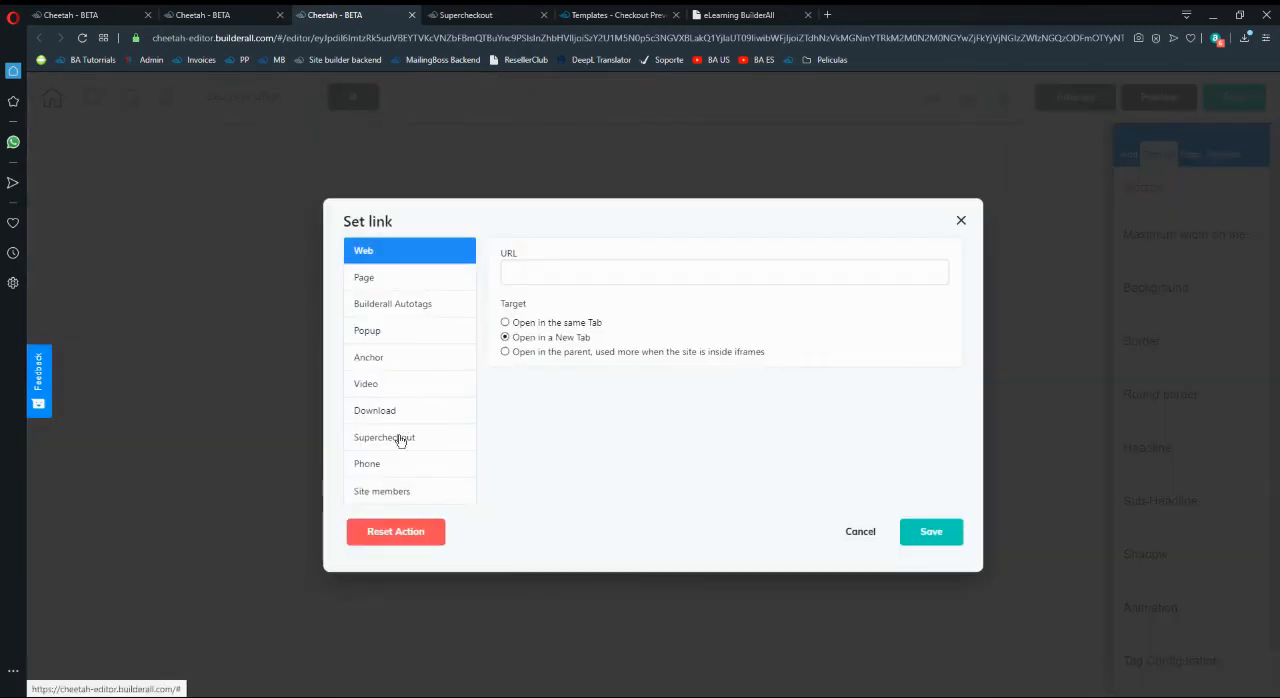
left_click(399, 440)
left_click(943, 277)
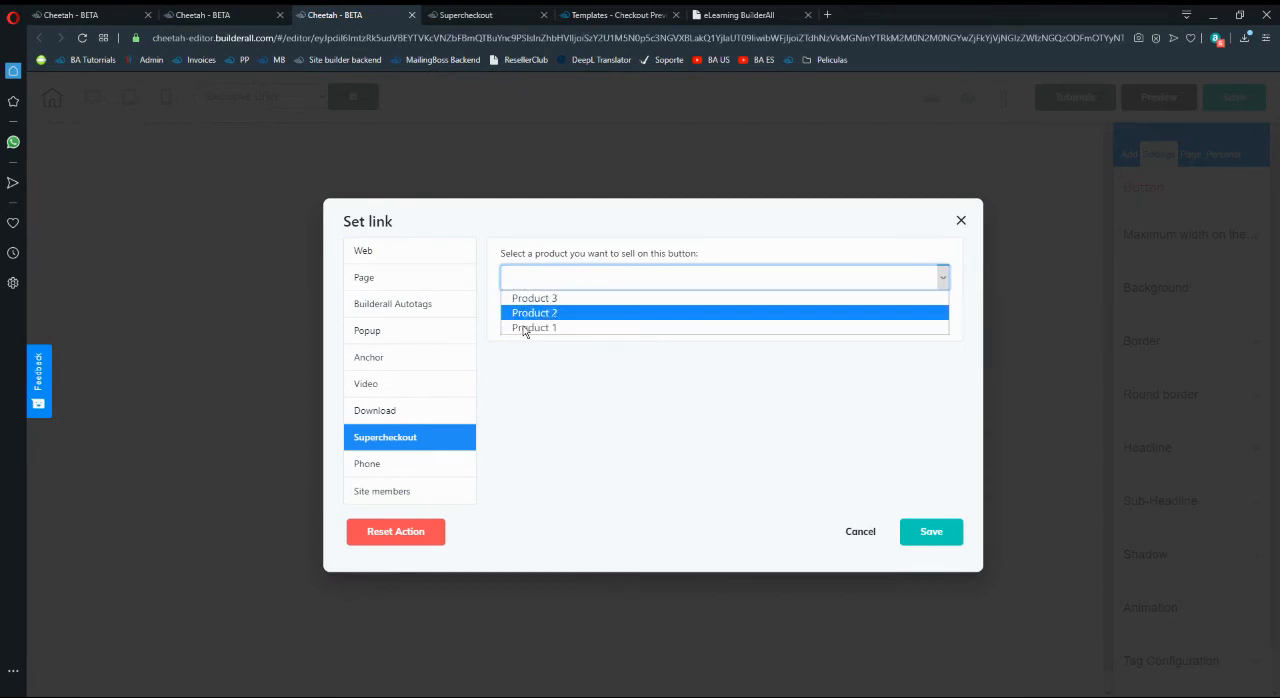
left_click(557, 383)
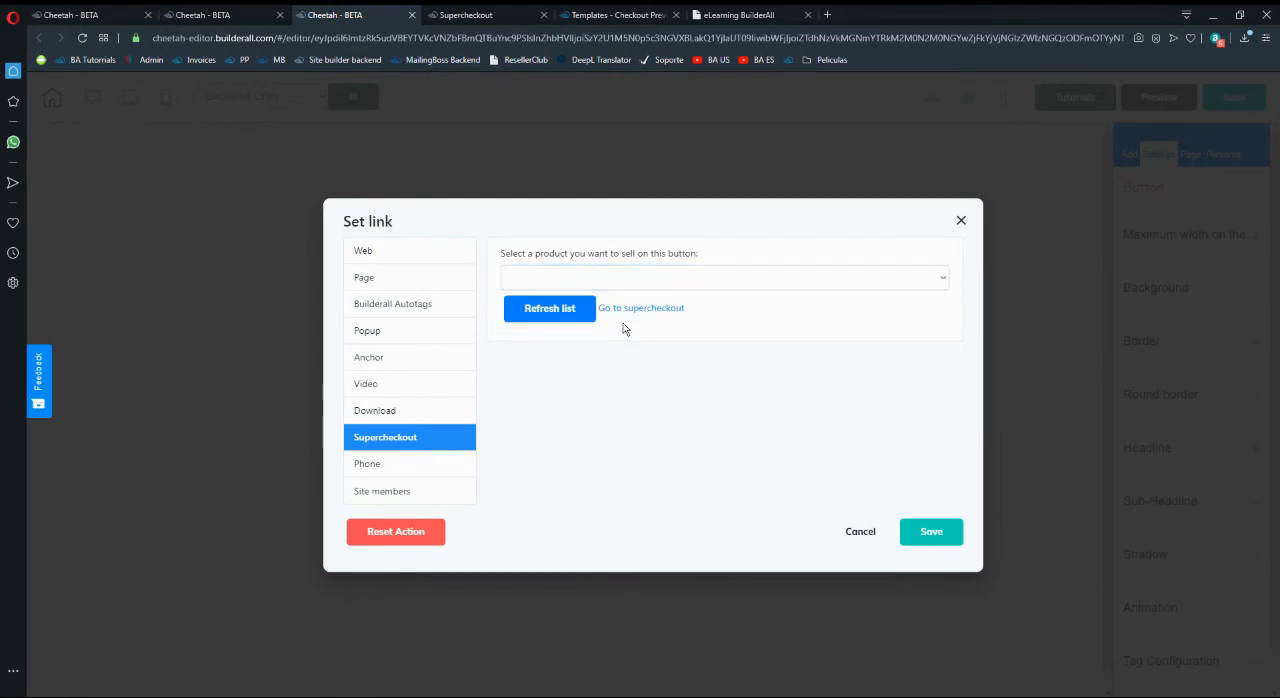
left_click(585, 310)
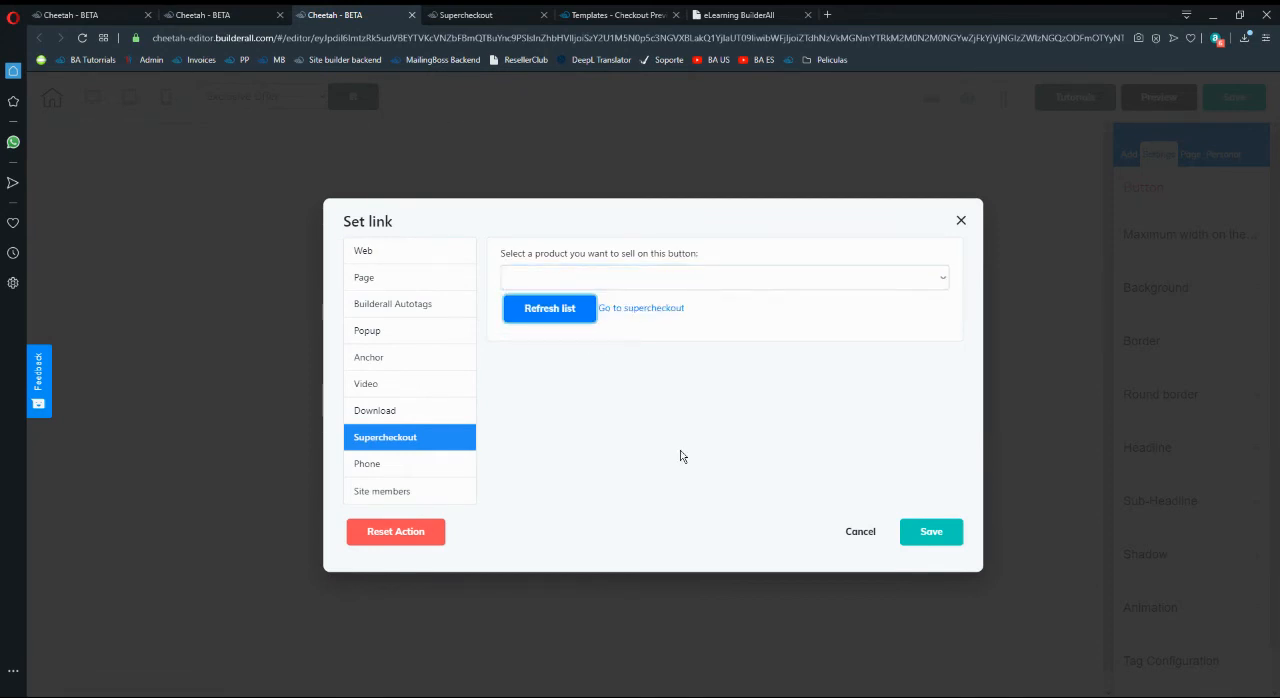
left_click(665, 280)
left_click(670, 281)
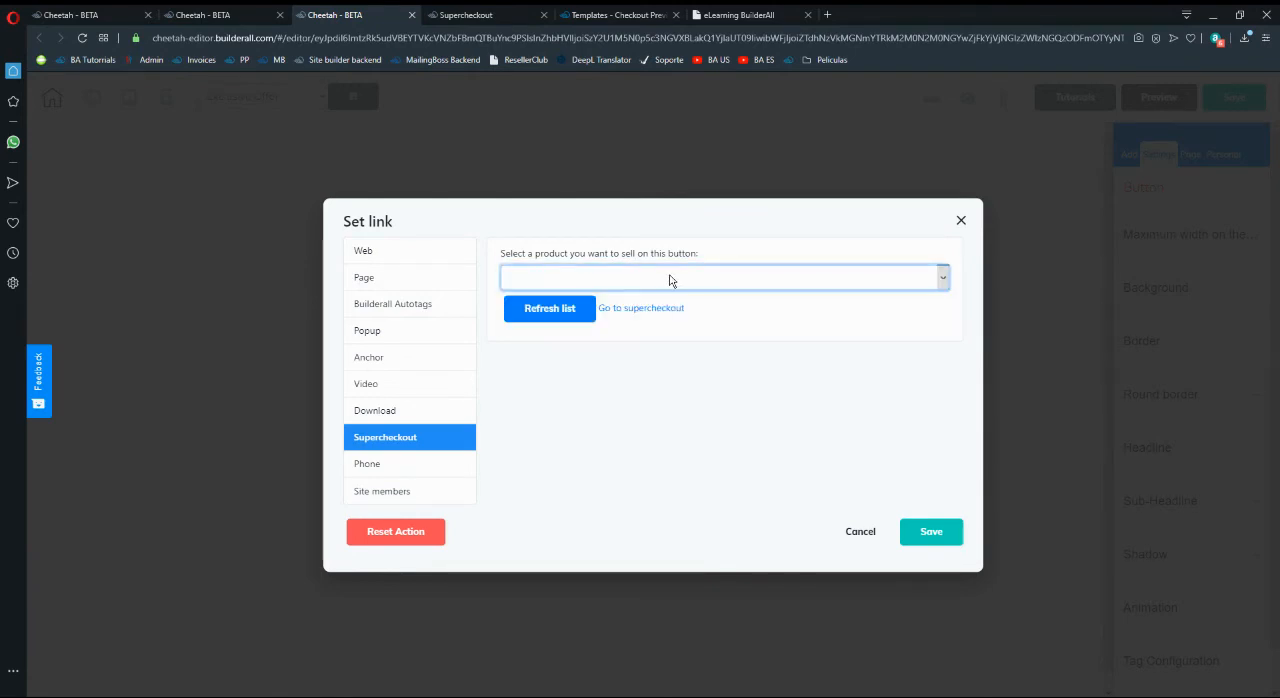
left_click(567, 309)
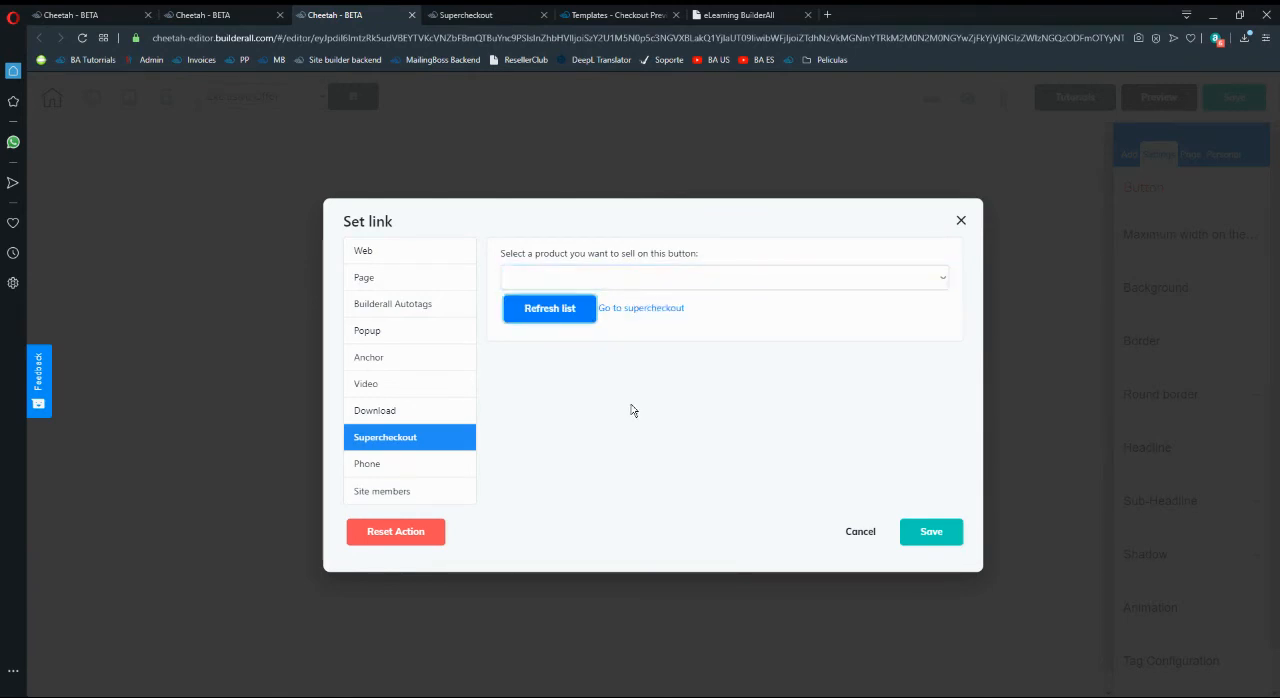
left_click(845, 531)
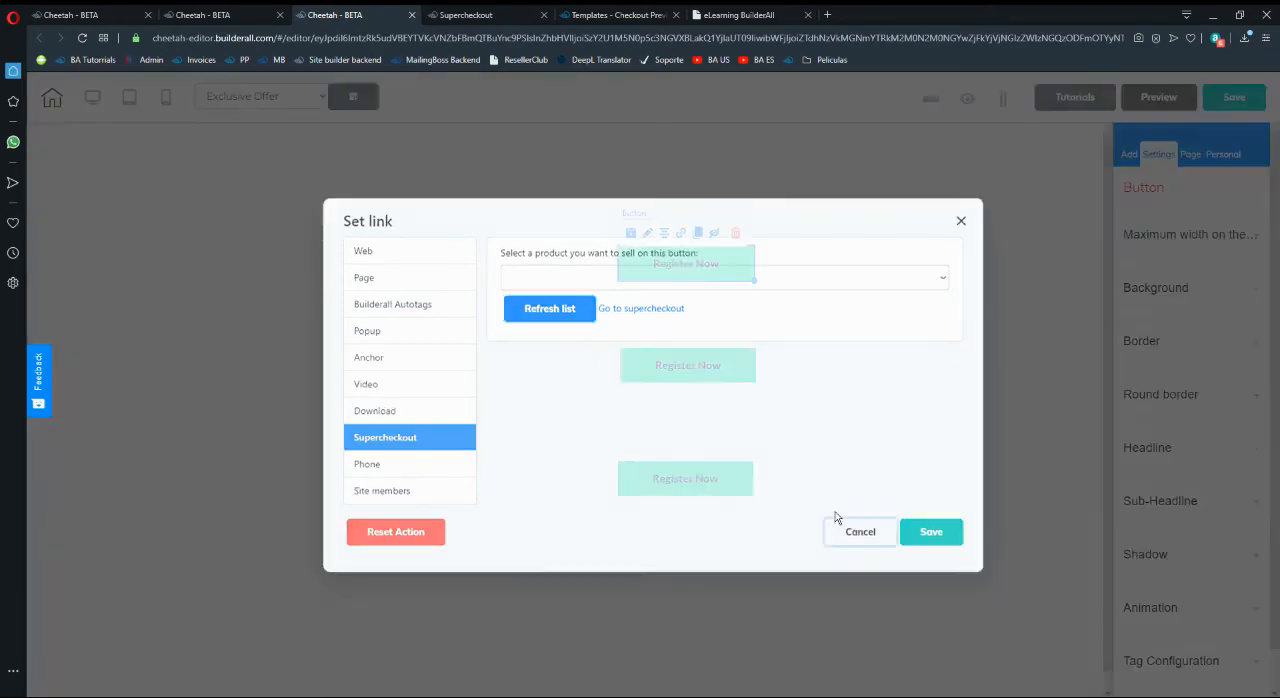
left_click(681, 233)
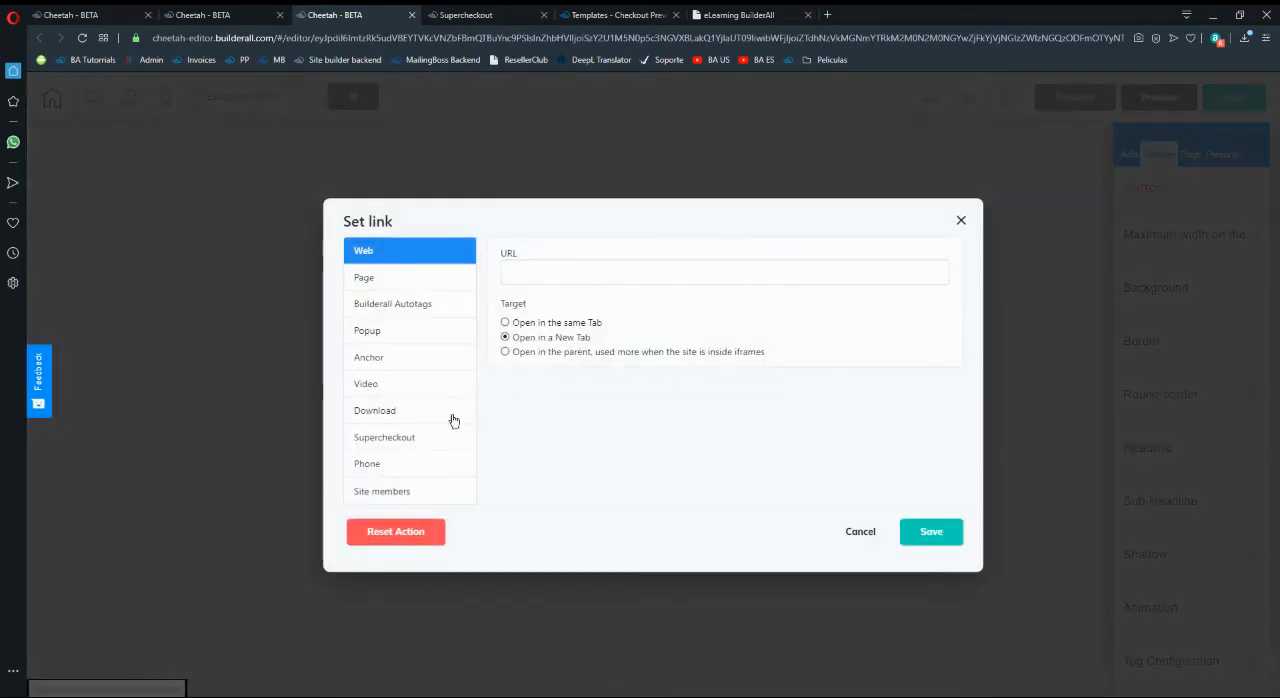
left_click(401, 438)
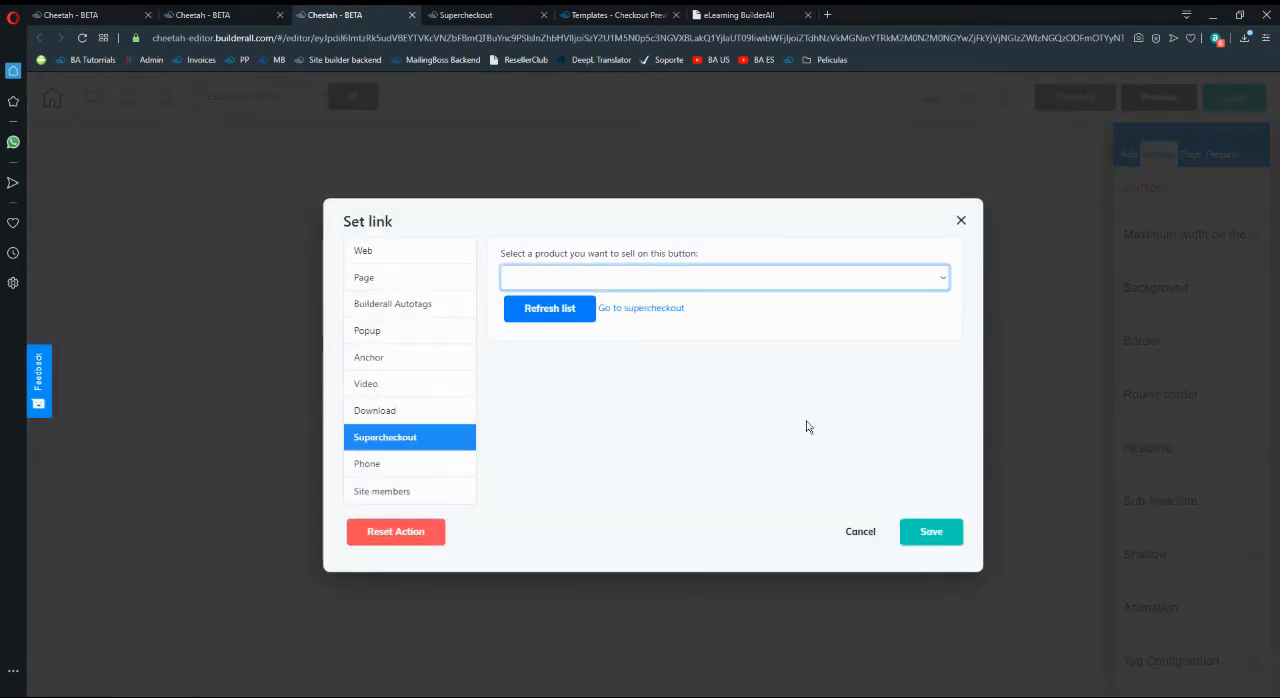
left_click(852, 536)
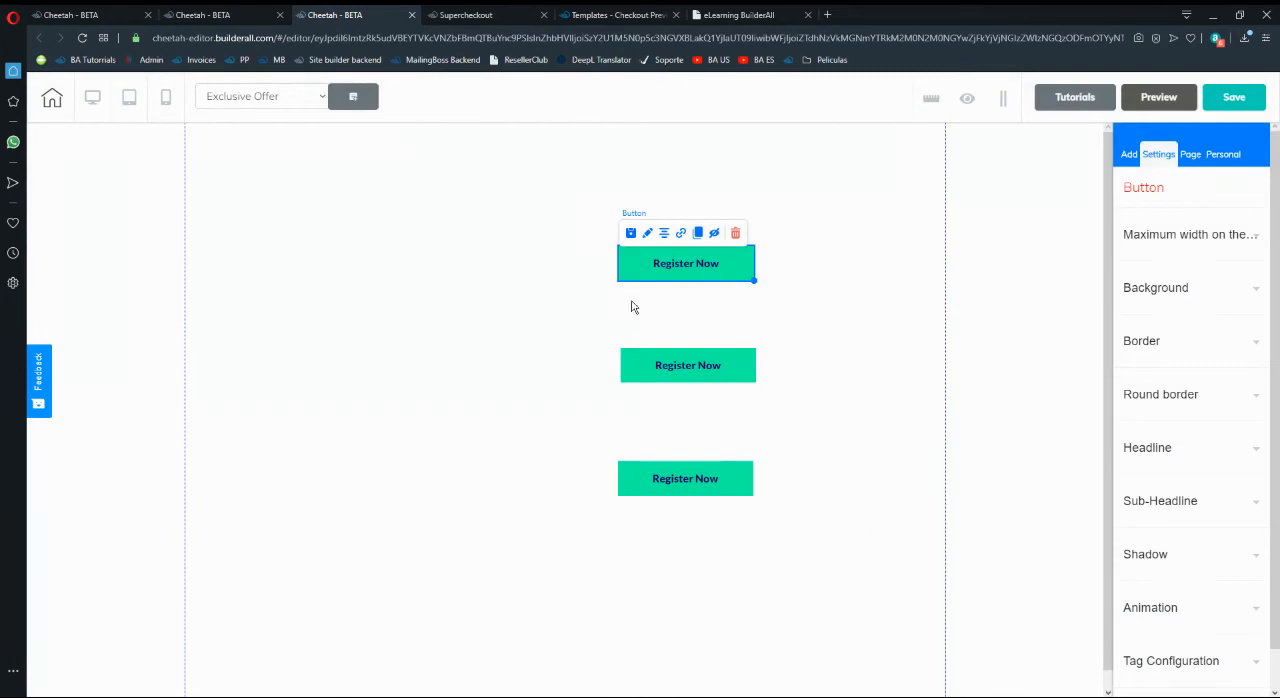
- Switch to Supercheckout and copy the checkout URL of Product 1 - Offer from its links
left_click(484, 18)
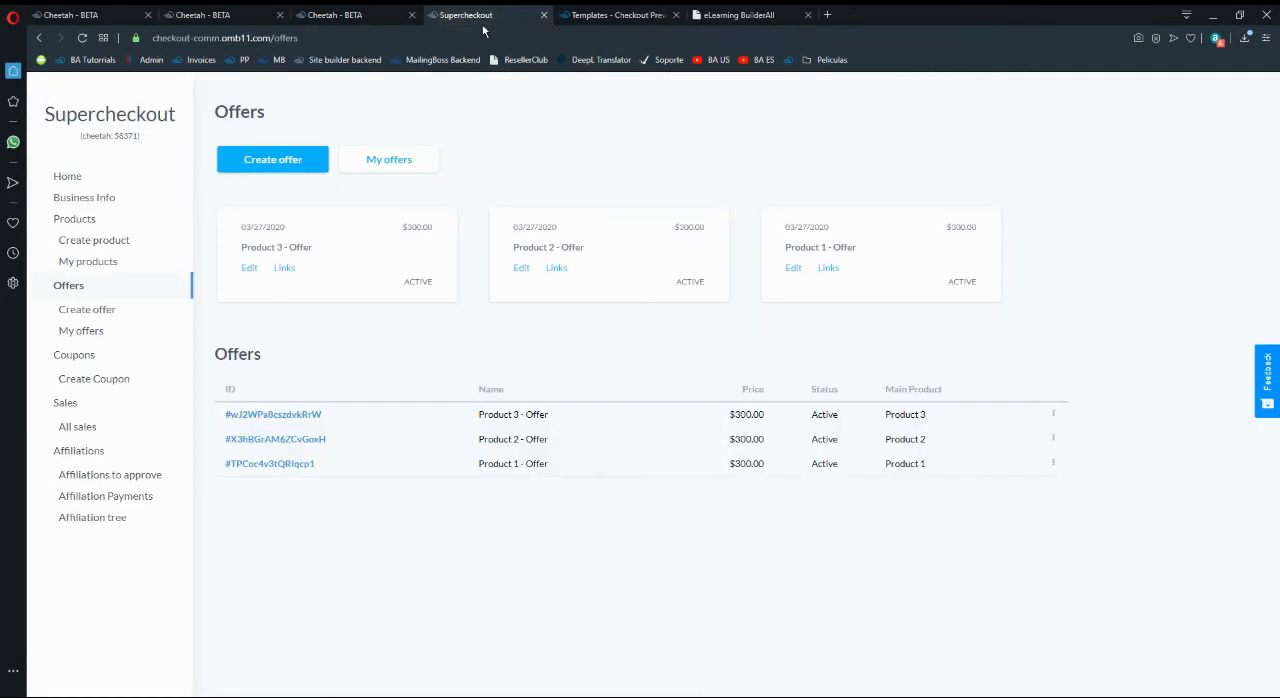
left_click(1052, 414)
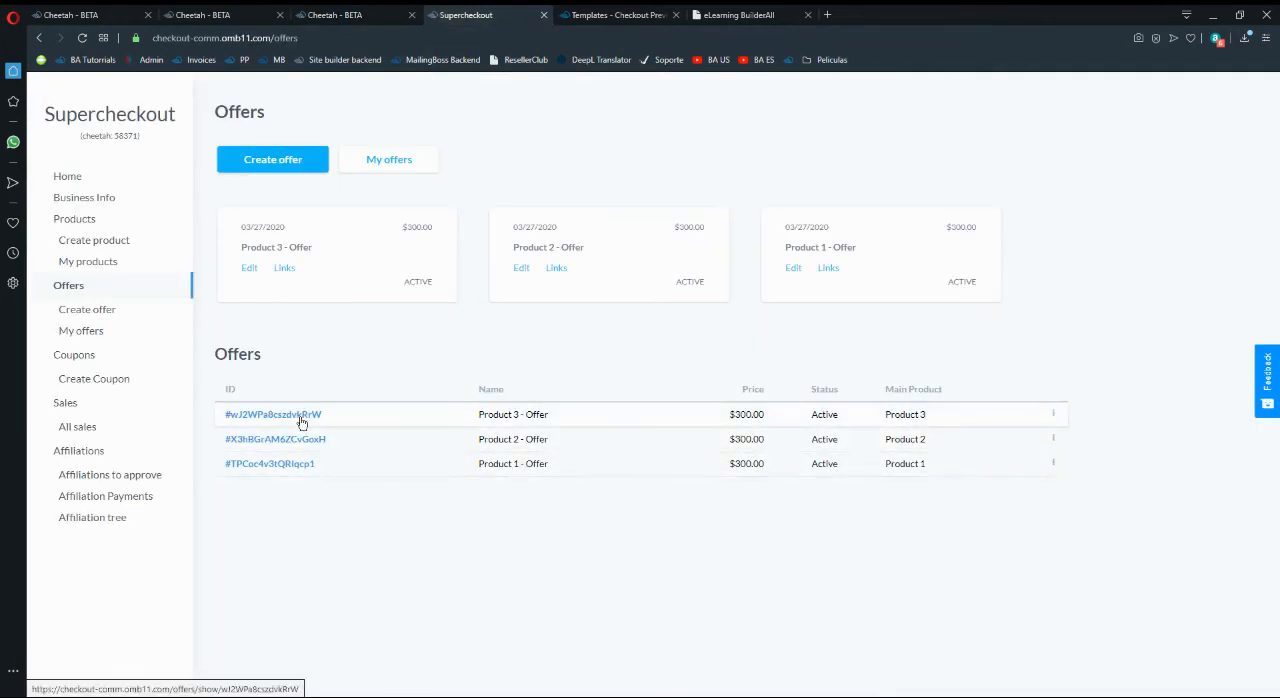
left_click(78, 332)
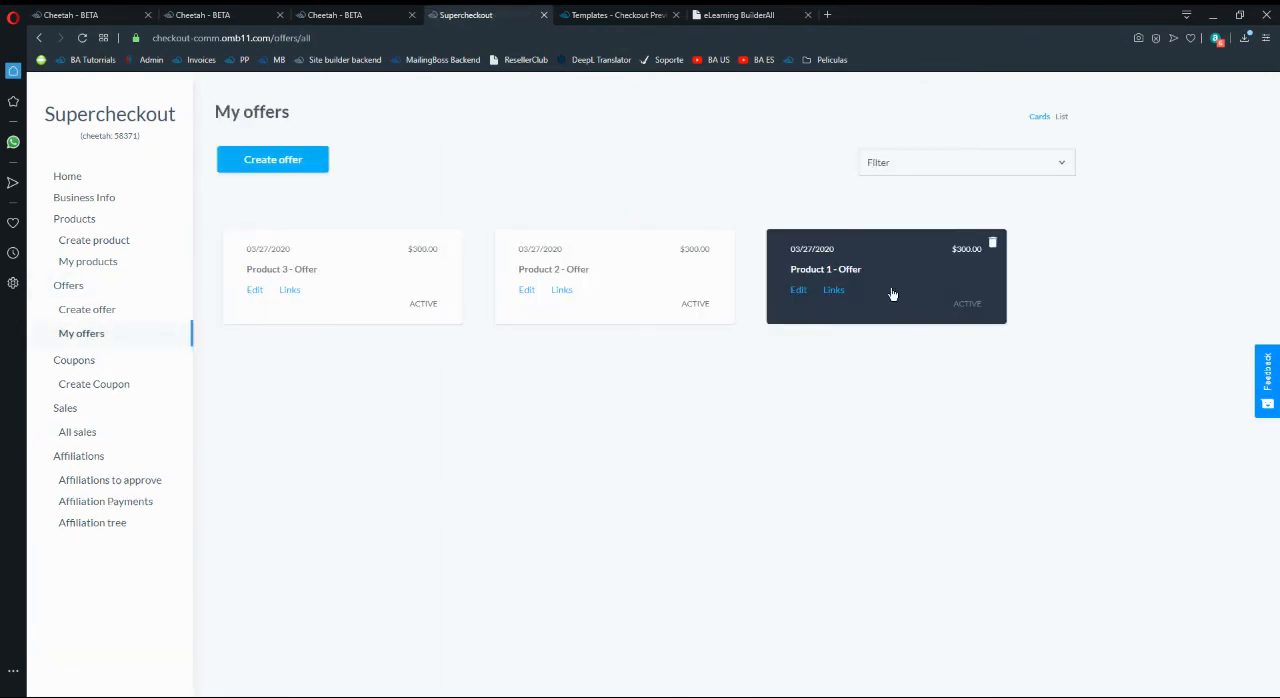
left_click(834, 290)
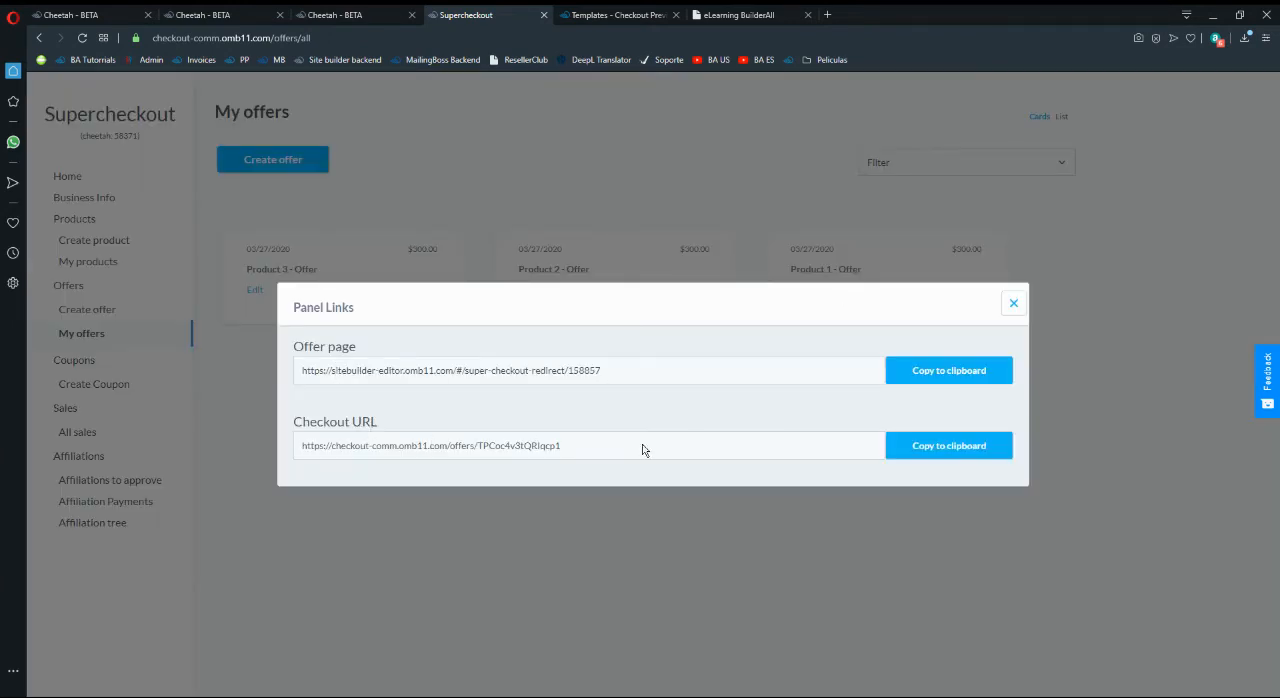
left_click_drag(582, 451, 302, 440)
key("ctrl+c")
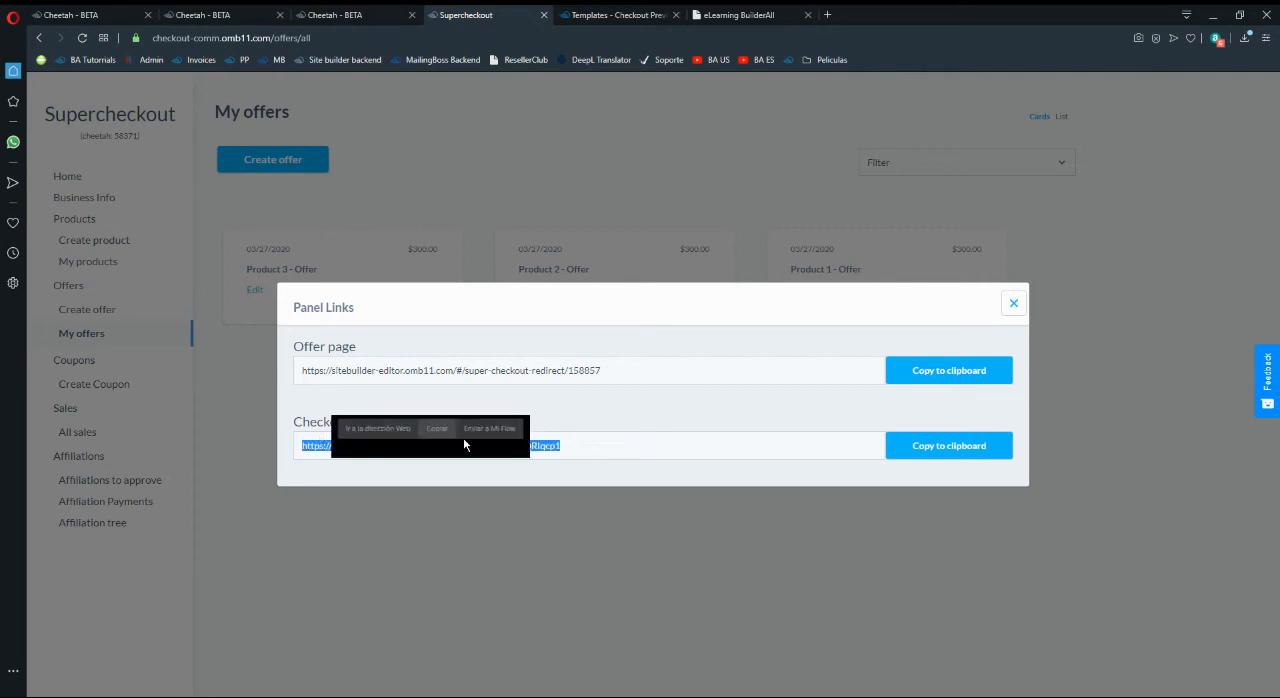
left_click(937, 458)
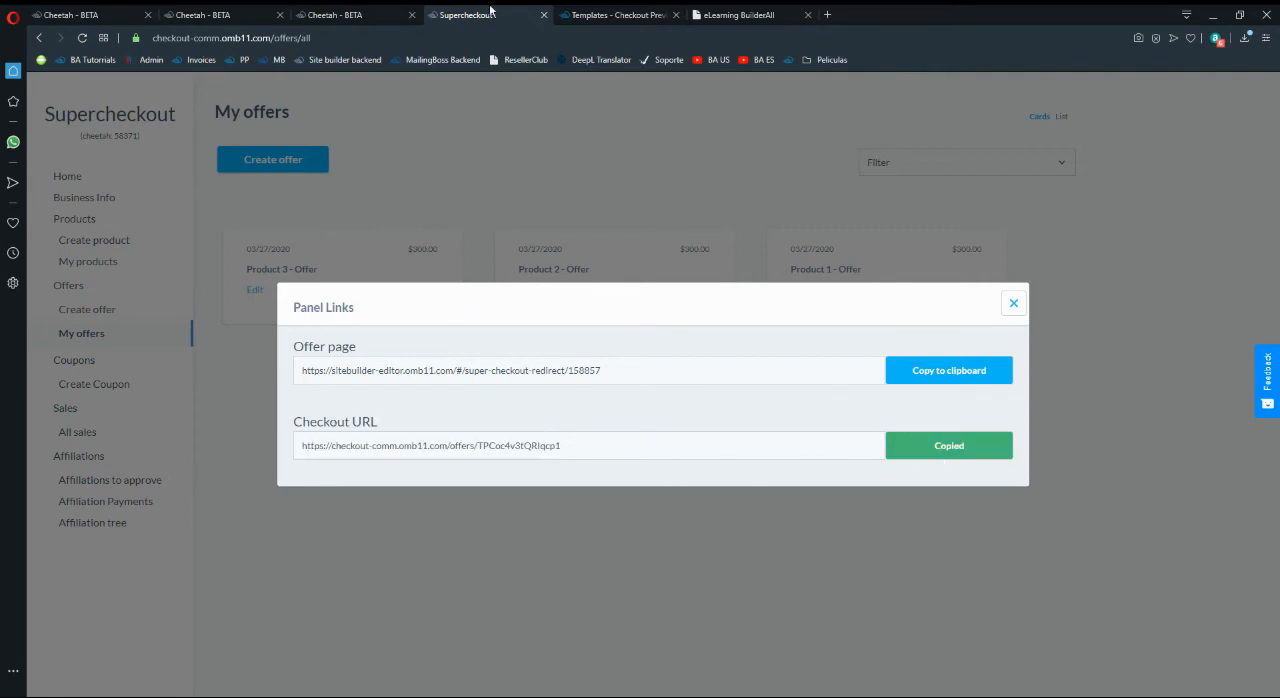
- Back in the Cheetah editor, set the top Register Now button's web link to the copied Product 1 - Offer checkout URL and save the link
left_click(335, 14)
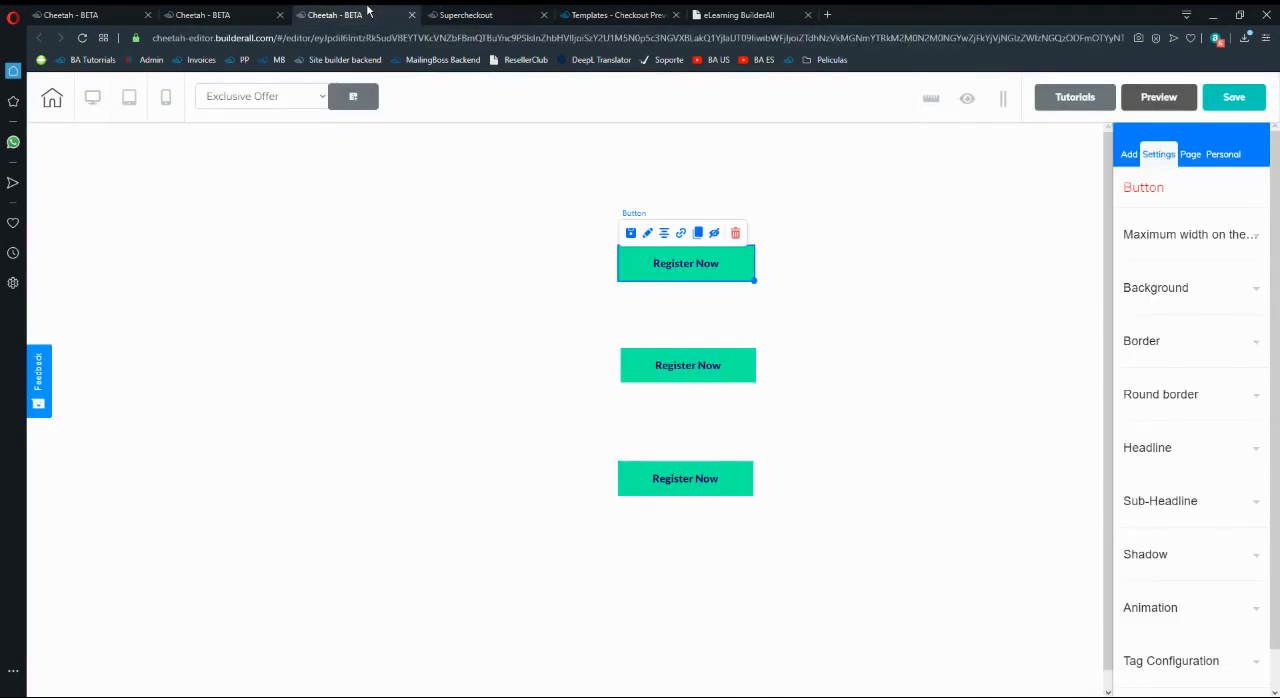
left_click(679, 238)
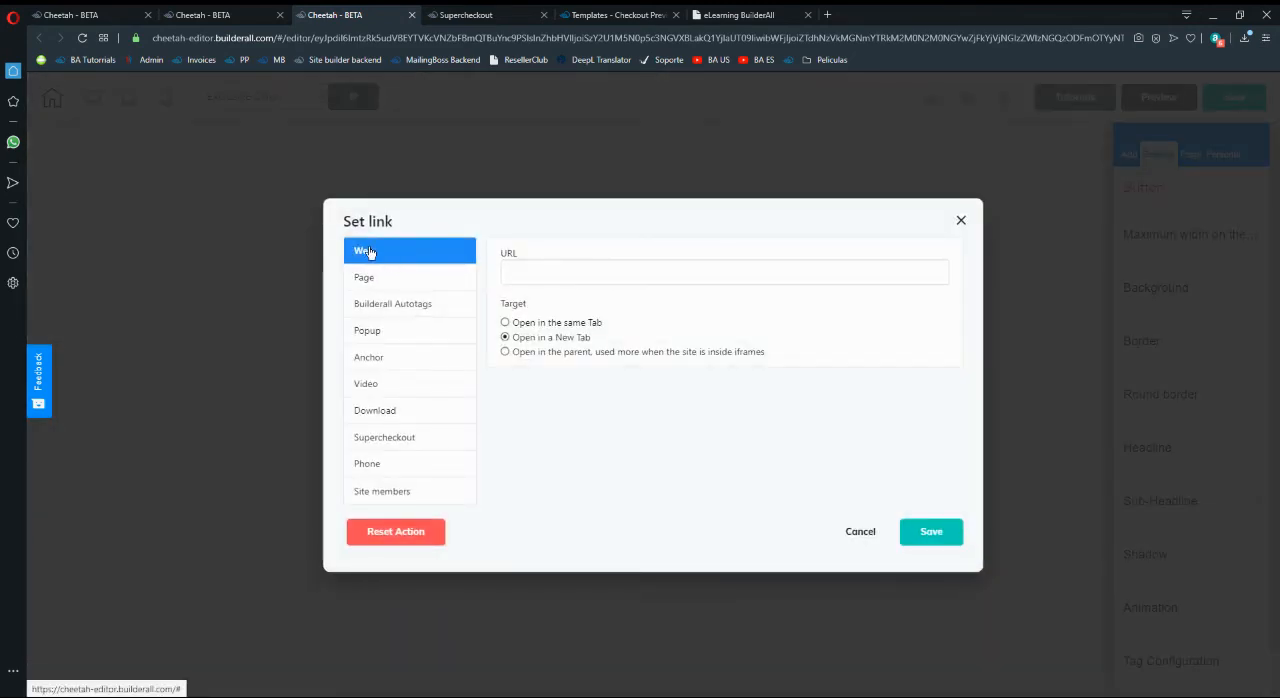
left_click(530, 272)
key("ctrl+v")
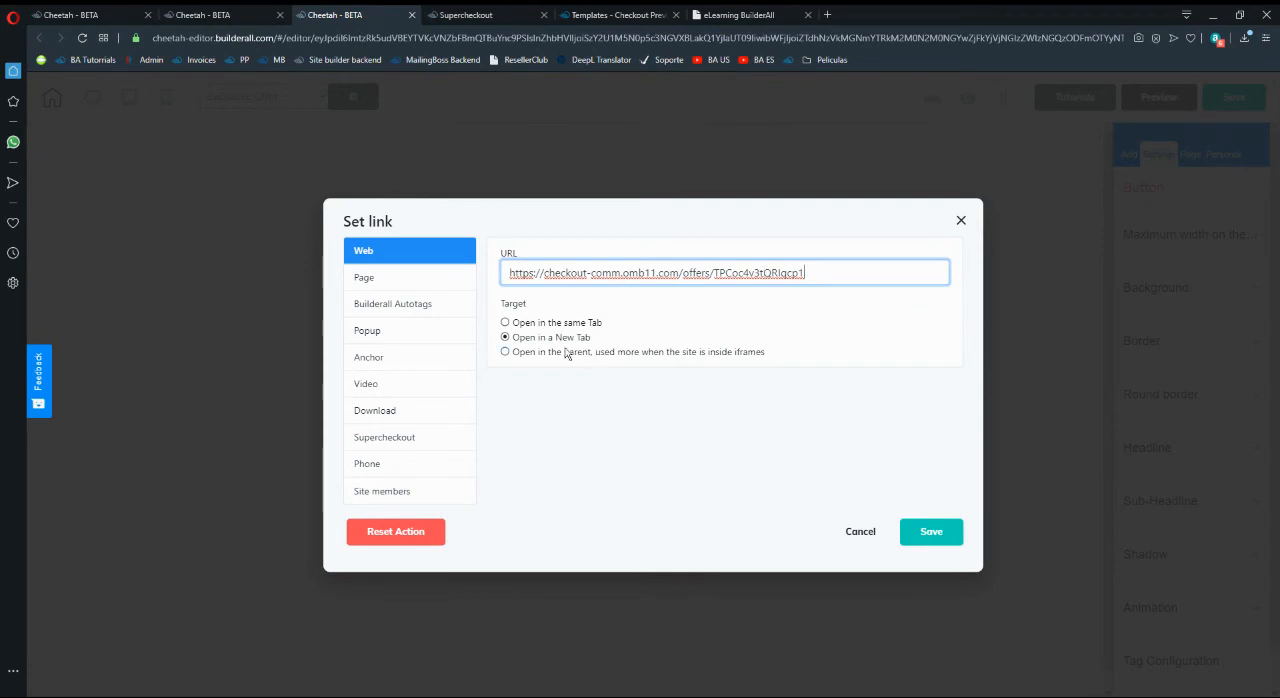
left_click(921, 531)
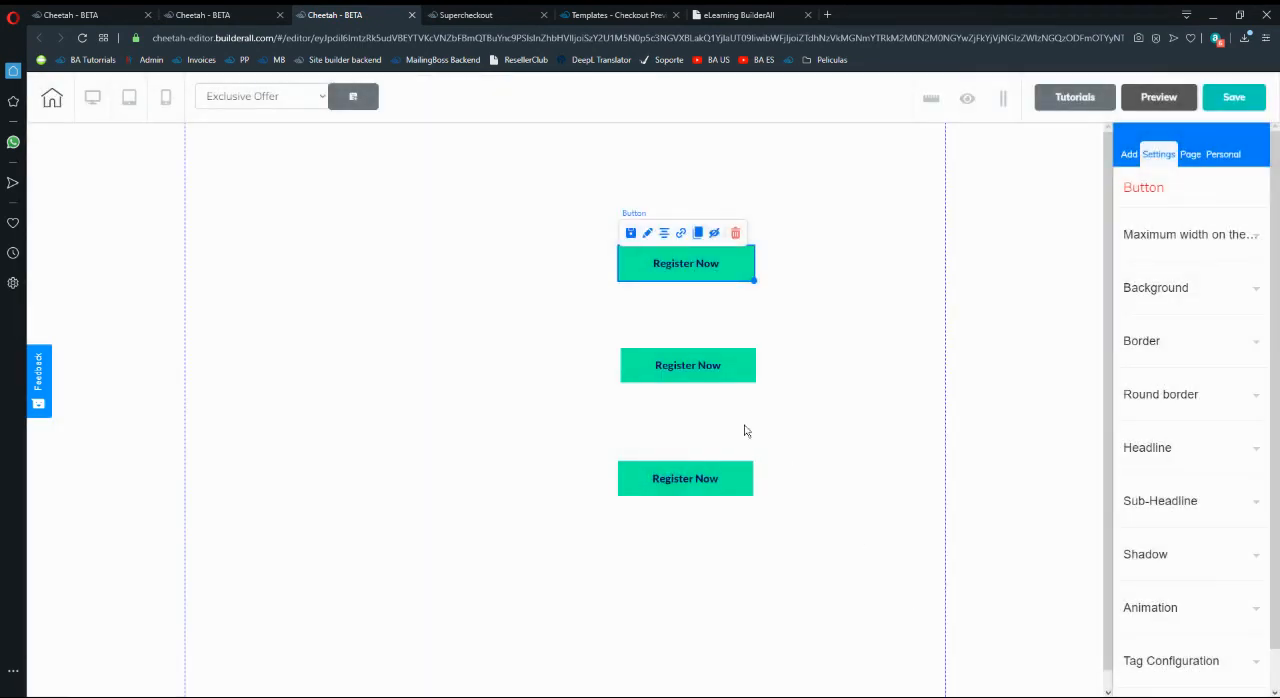
- Open the middle Register Now button's link settings, and copy Product 2 - Offer's checkout URL from Supercheckout
left_click(712, 366)
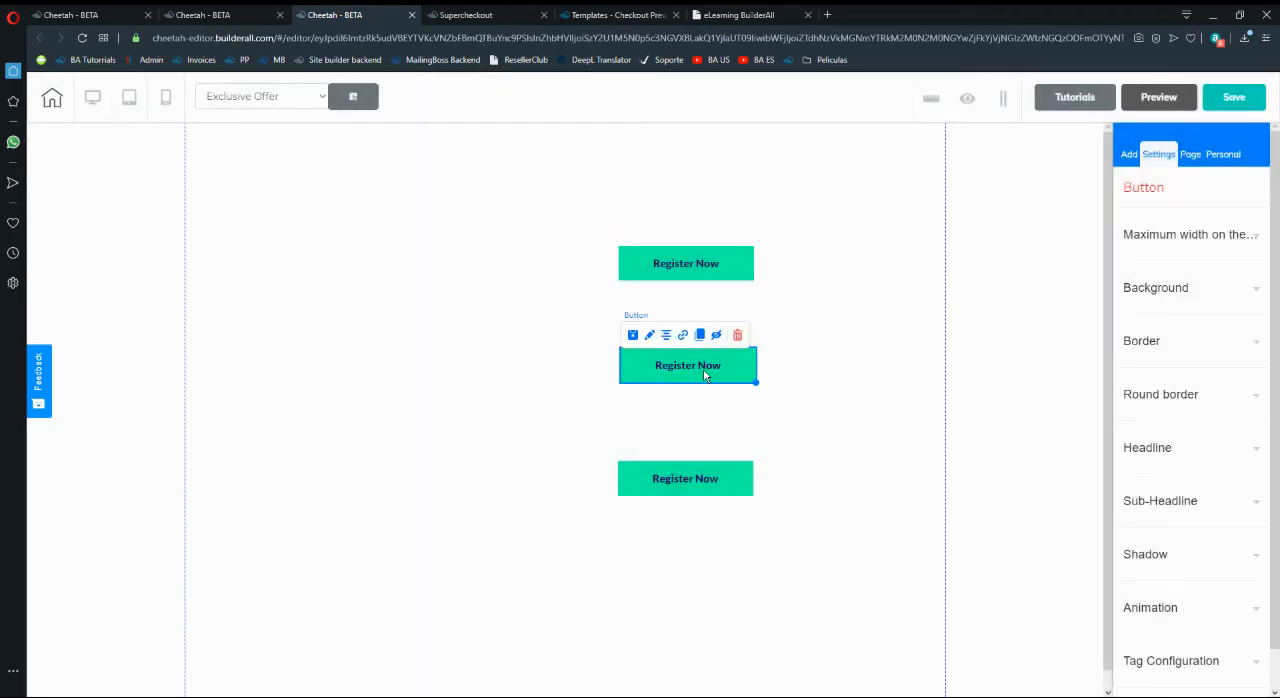
left_click(683, 335)
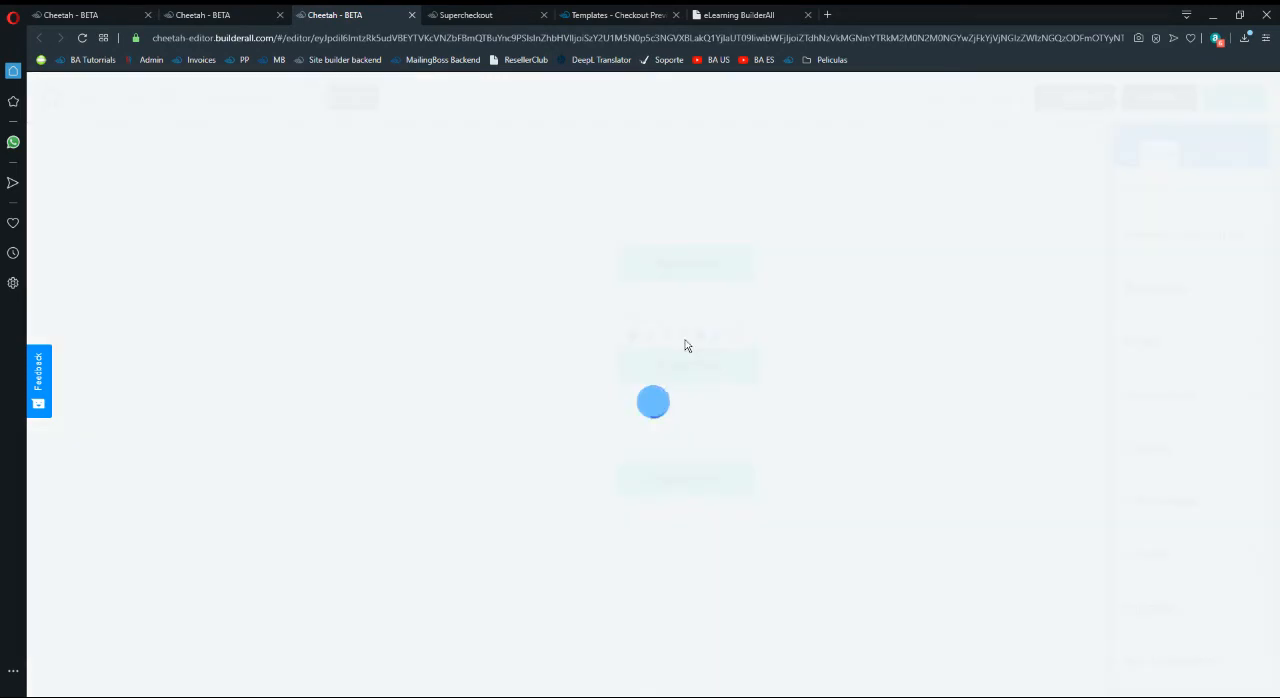
left_click(611, 12)
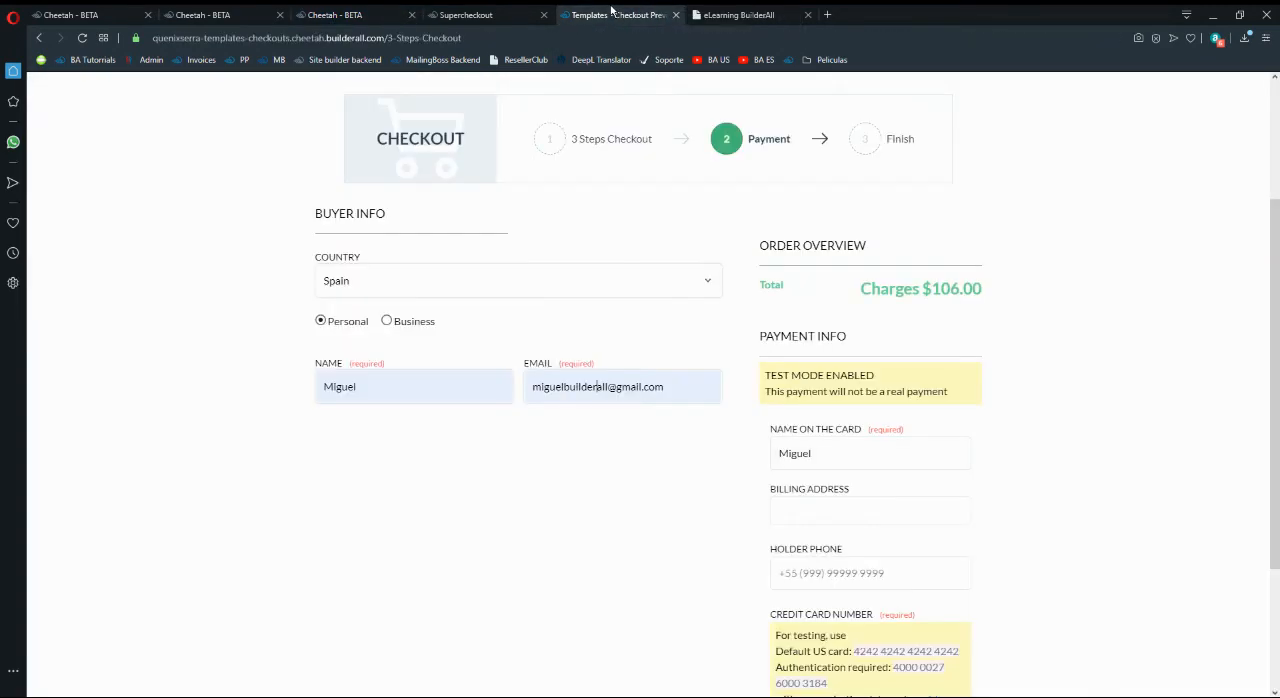
left_click(500, 14)
left_click(614, 519)
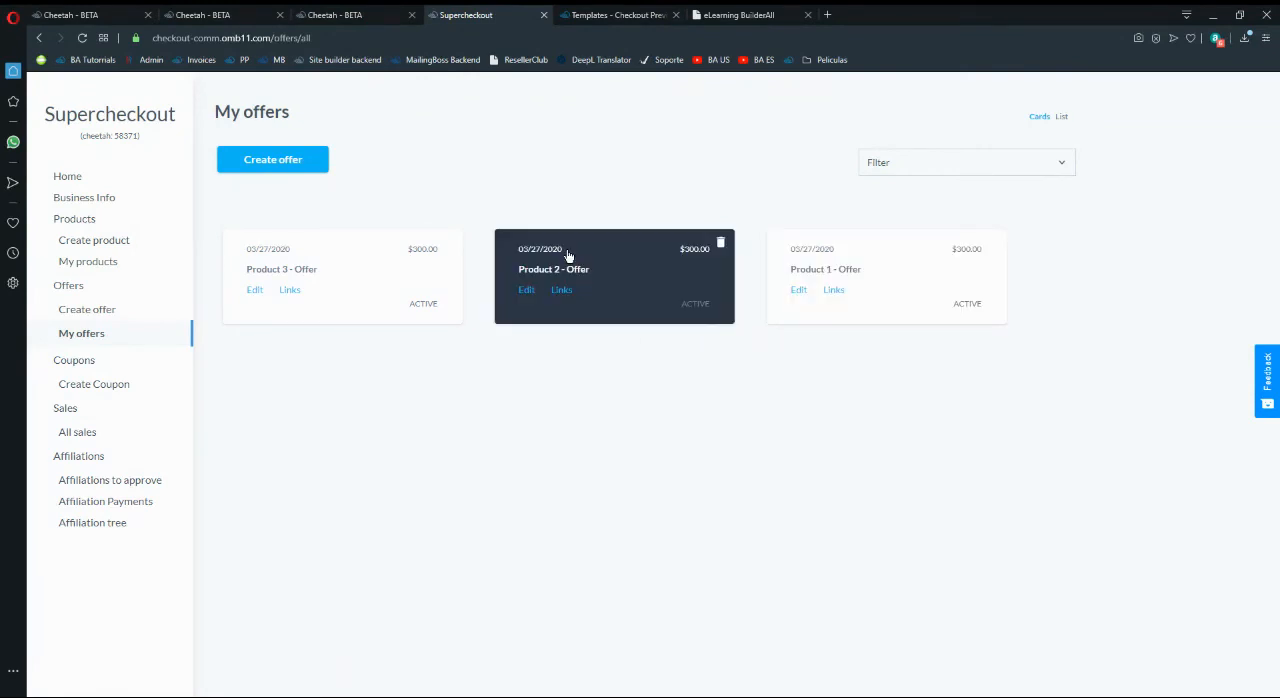
left_click(563, 291)
left_click(905, 453)
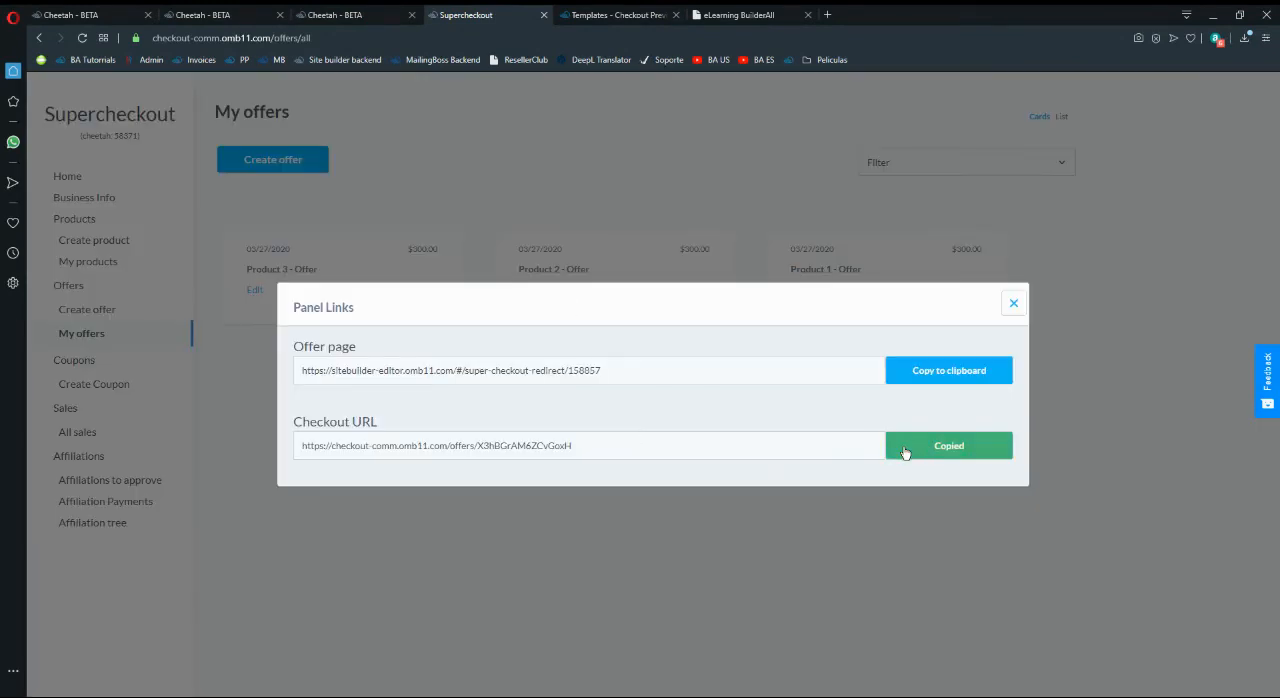
left_click(1011, 304)
- Back in the Cheetah editor, set the middle Register Now button's web link to the copied Product 2 - Offer checkout URL and save the link
left_click(340, 14)
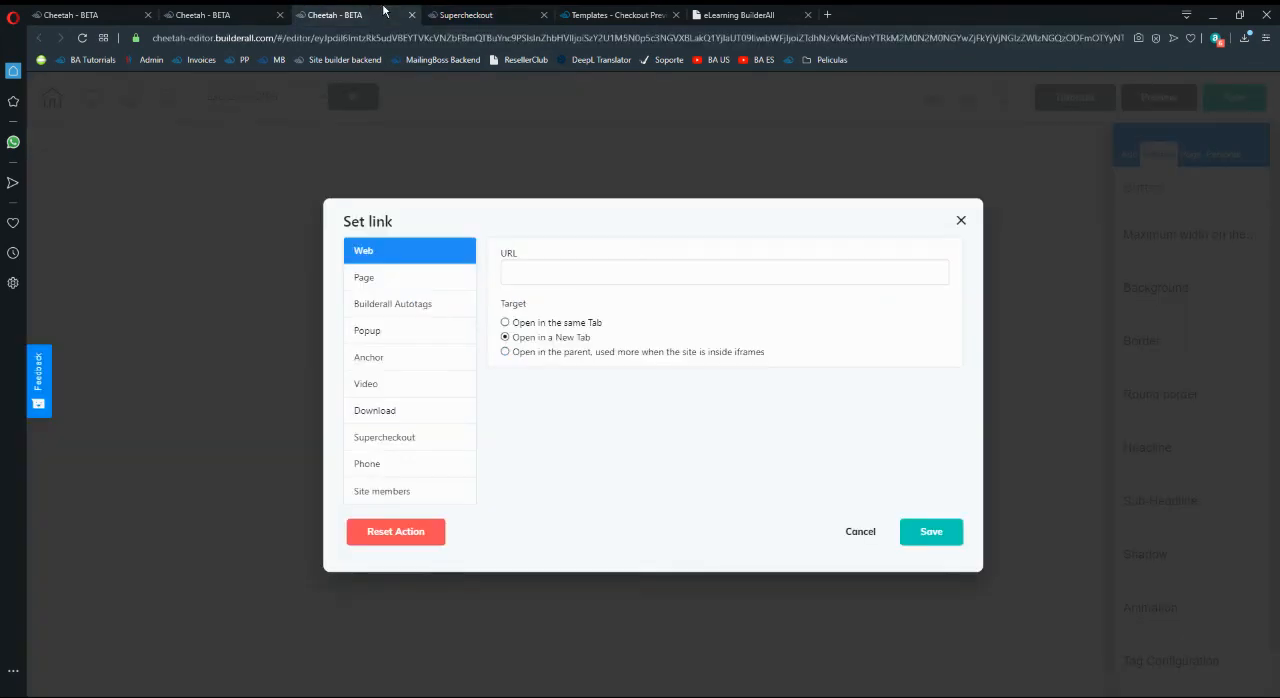
left_click(591, 276)
key("ctrl+v")
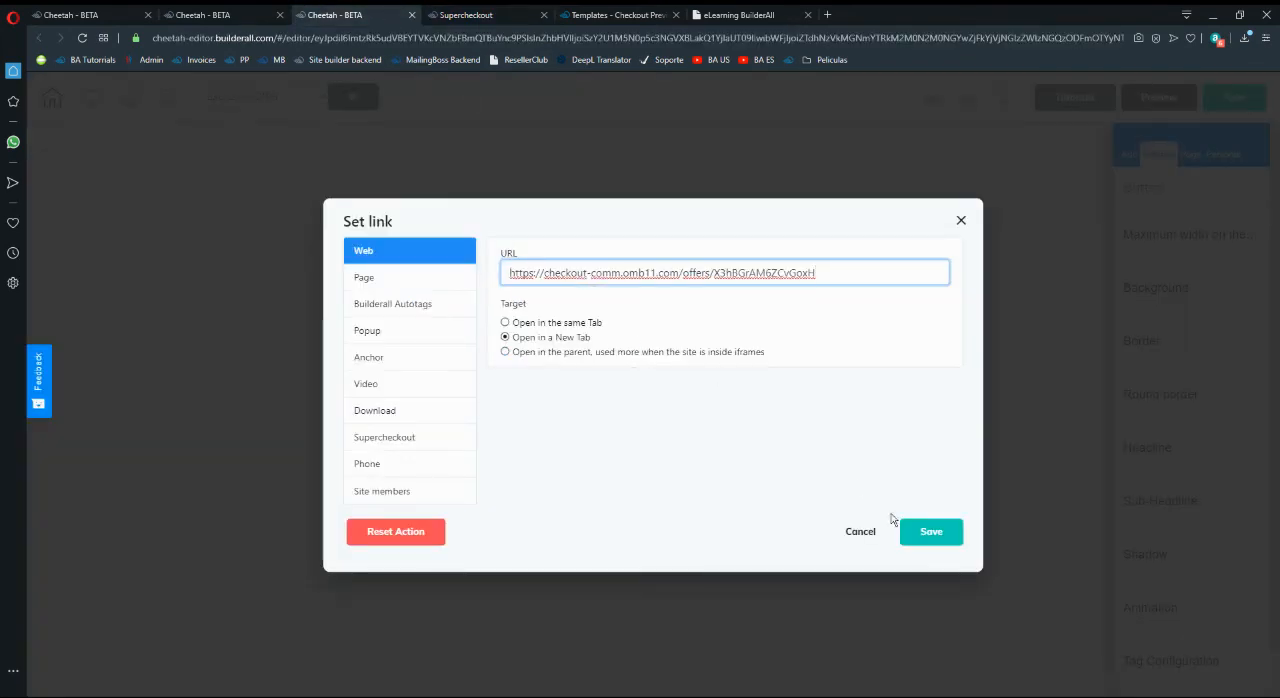
left_click(926, 532)
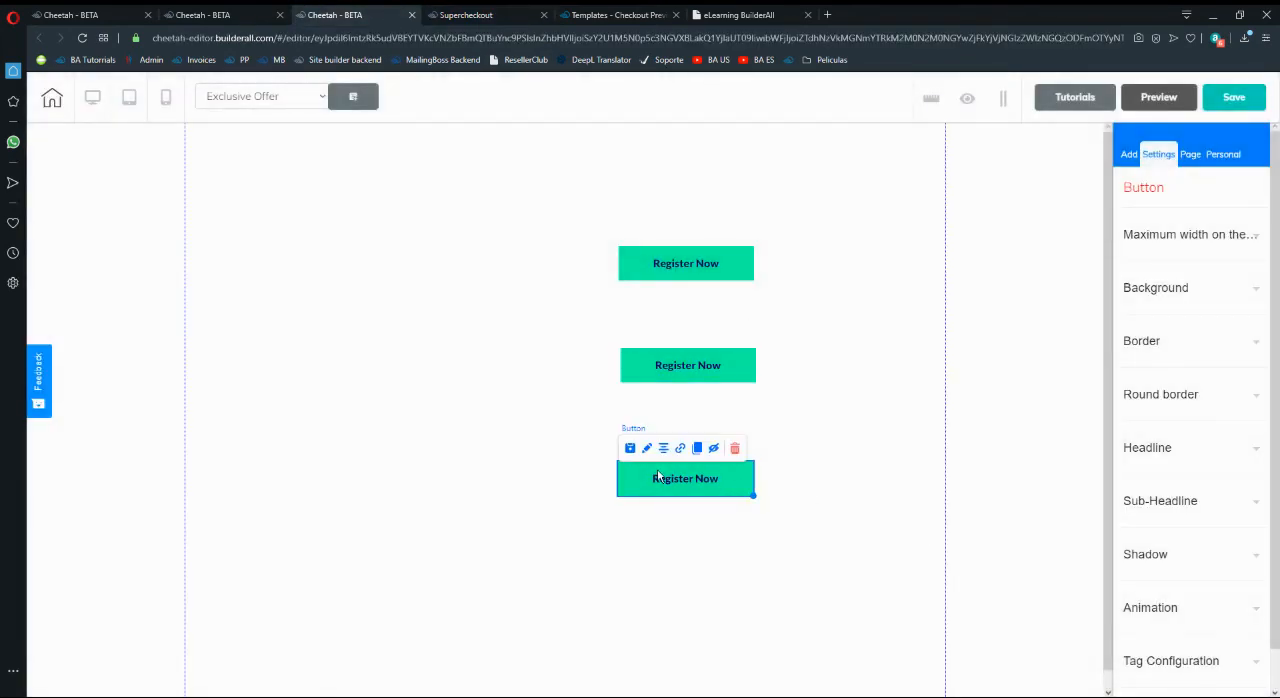
- Open the bottom Register Now button's link settings, and copy Product 3 - Offer's checkout URL from Supercheckout
left_click(680, 449)
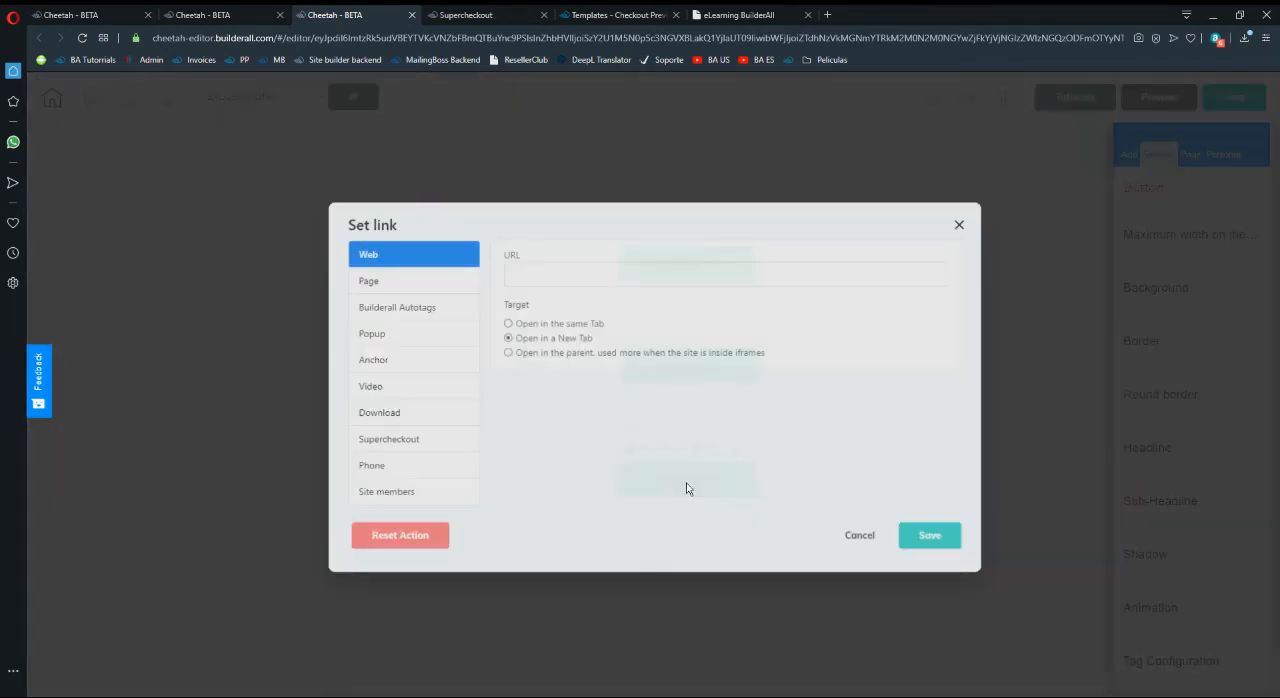
left_click(506, 12)
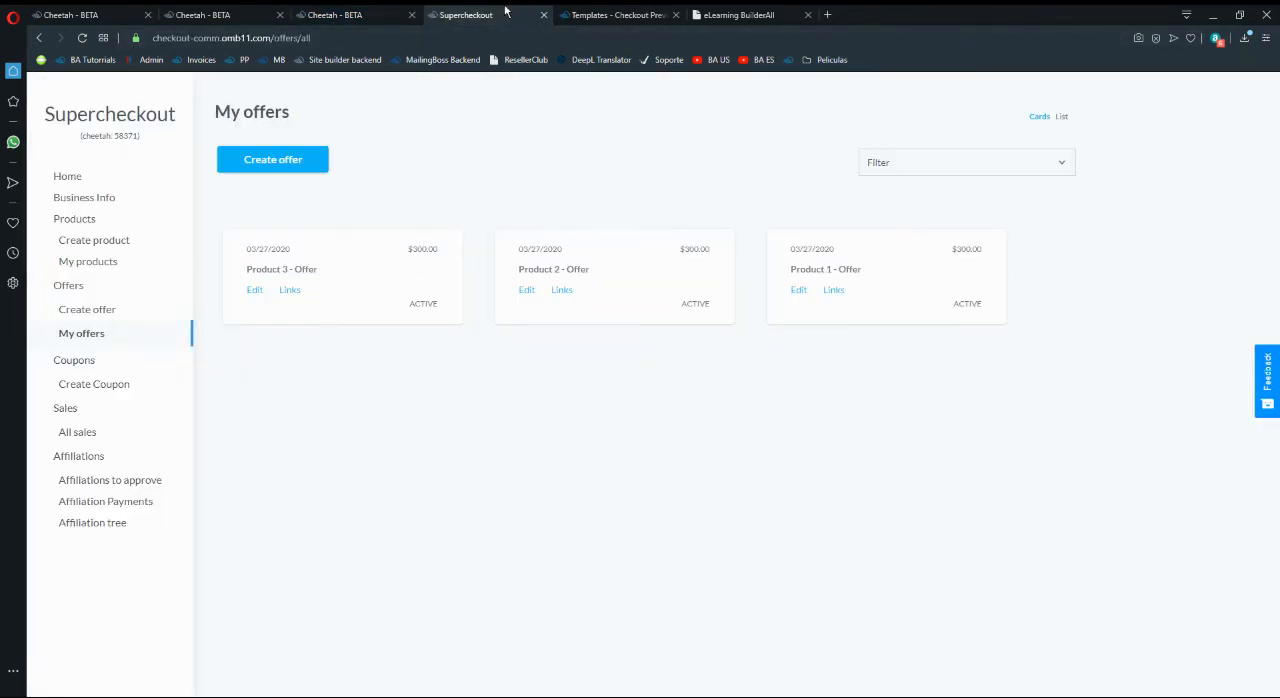
left_click(291, 290)
left_click(905, 446)
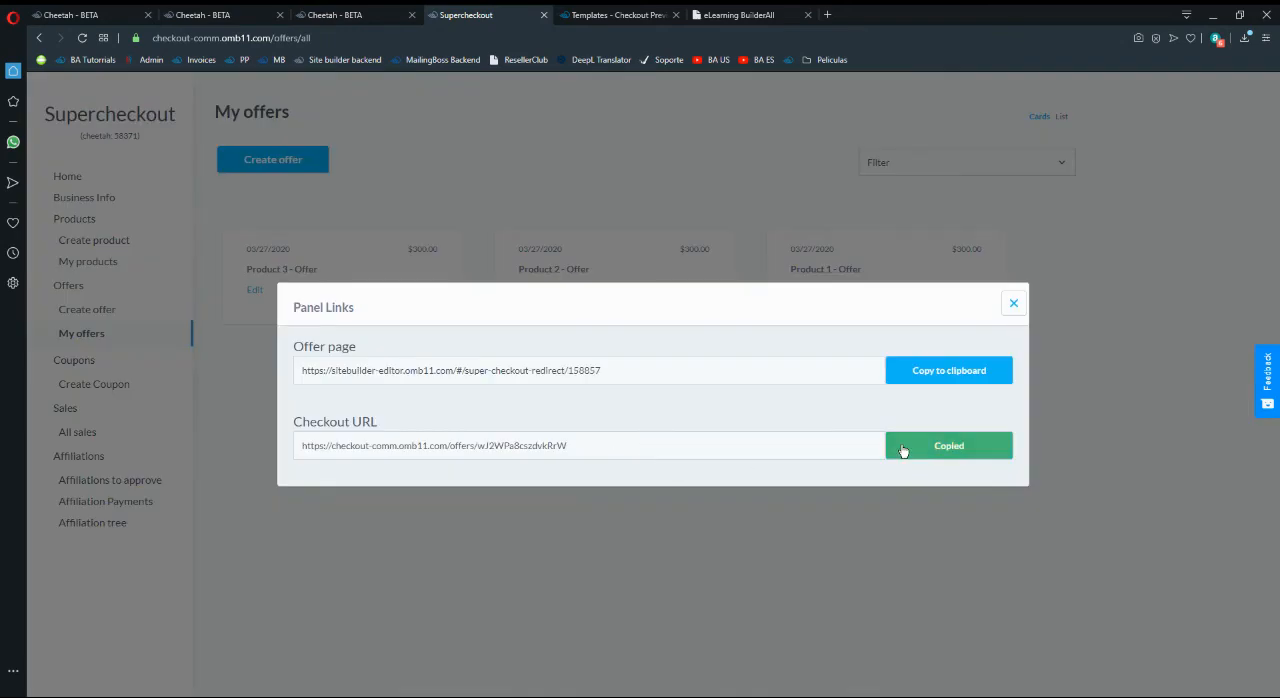
- Back in the Cheetah editor, set the bottom Register Now button's web link to the copied Product 3 - Offer checkout URL and save the link
left_click(360, 14)
left_click(618, 281)
key("ctrl+v")
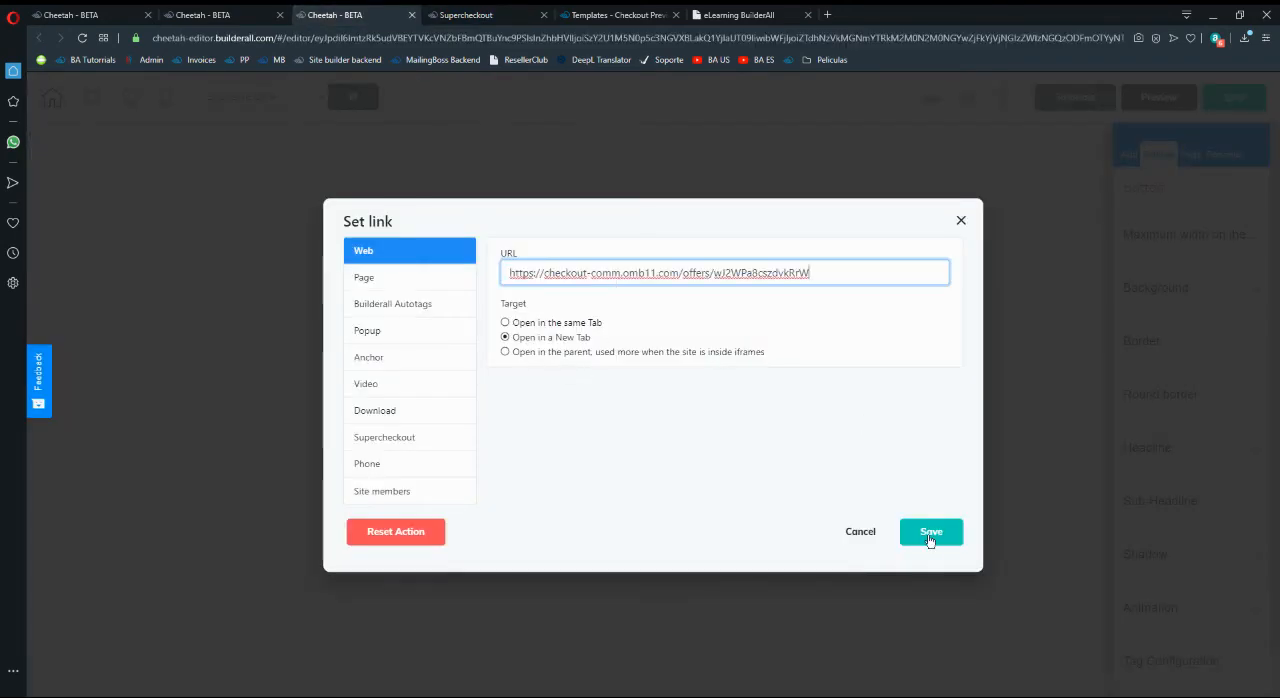
left_click(931, 531)
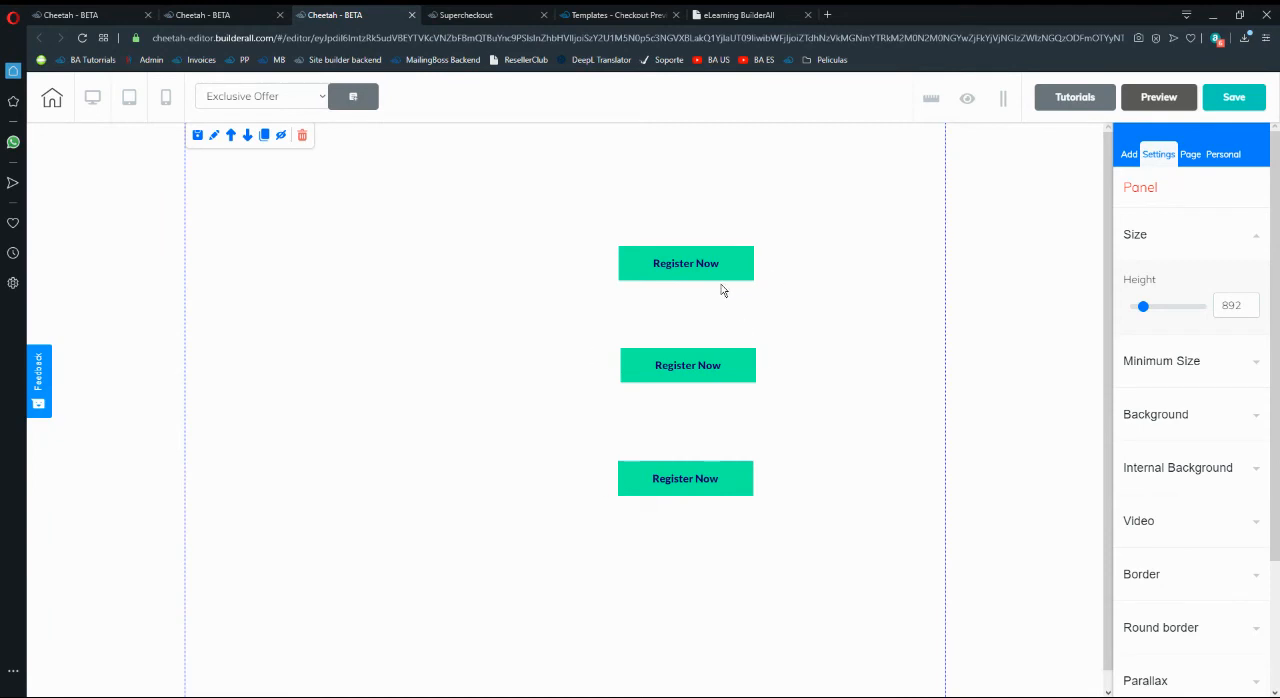
- In Supercheckout, open Product 1 - Offer for editing and review the choices for the page where the product is sold
left_click(503, 12)
left_click(1012, 305)
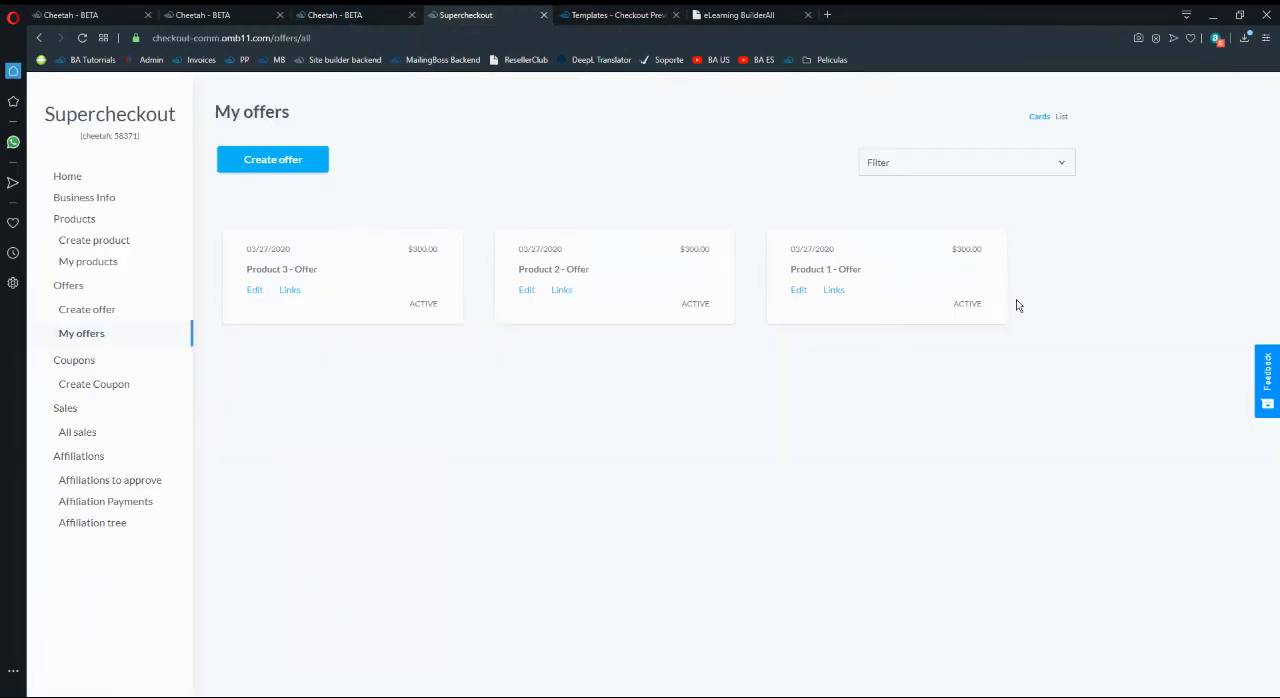
left_click(799, 293)
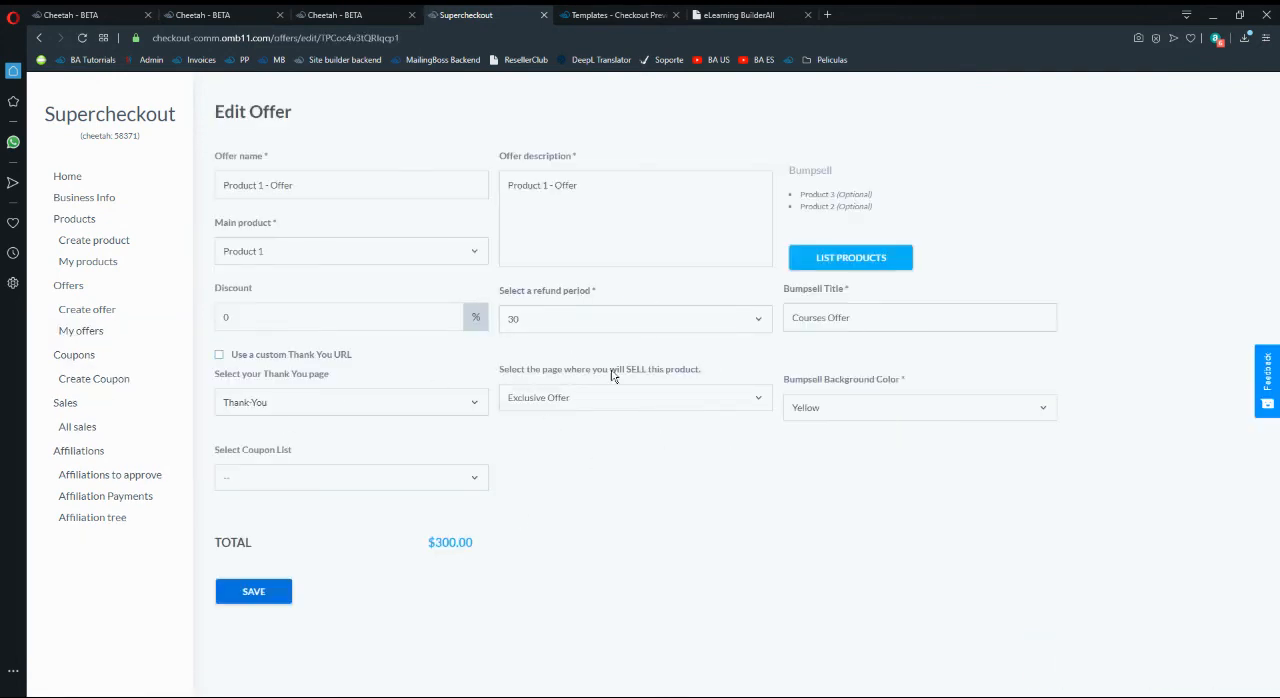
left_click(626, 398)
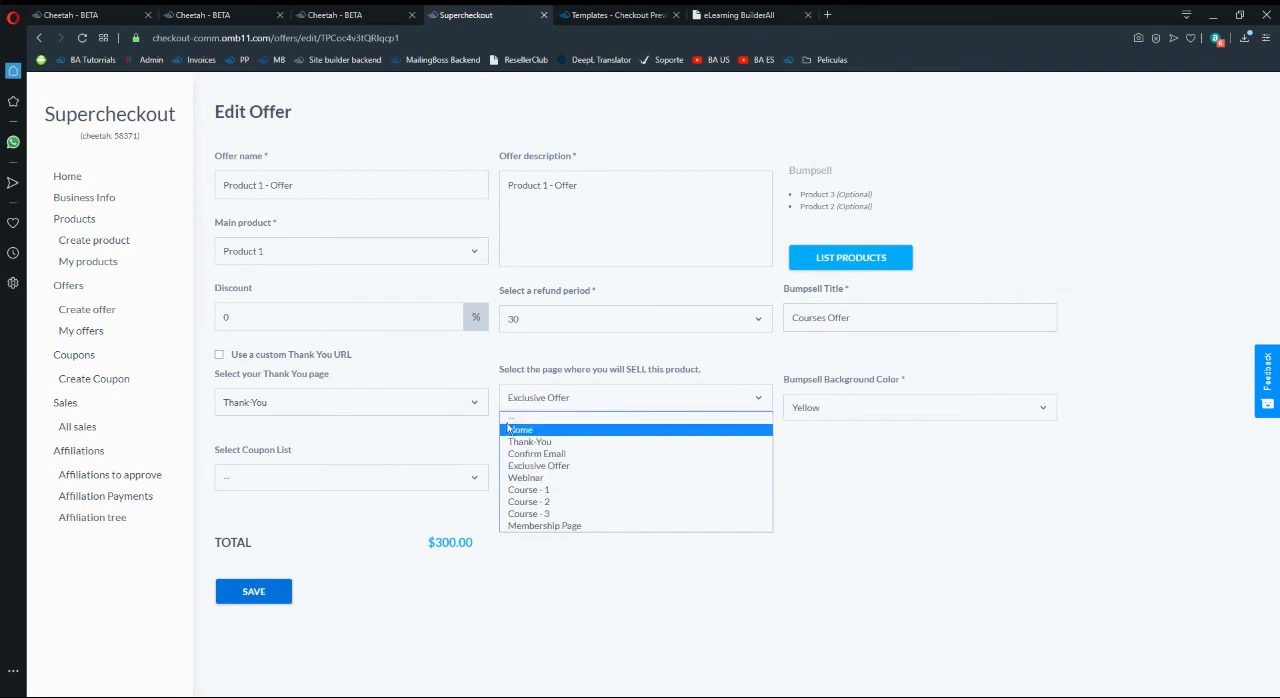
left_click(889, 457)
- Switch to the Cheetah editor and save the Exclusive Offer page
left_click(335, 14)
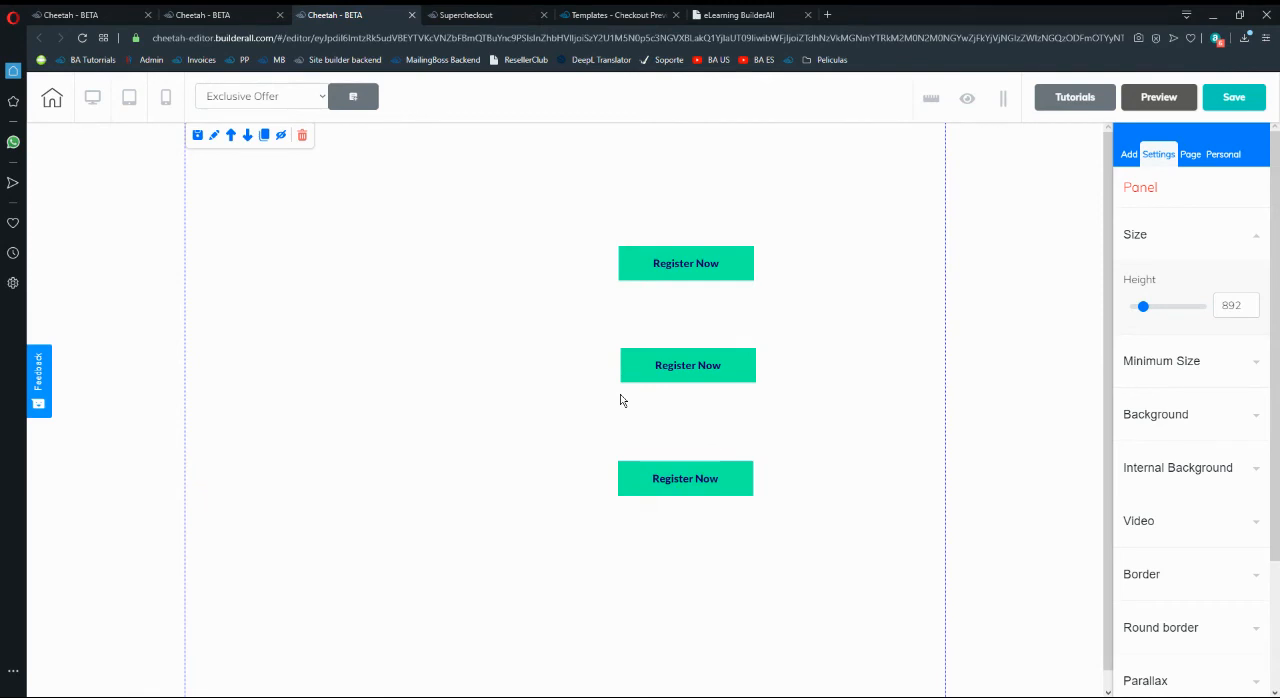
left_click(1238, 108)
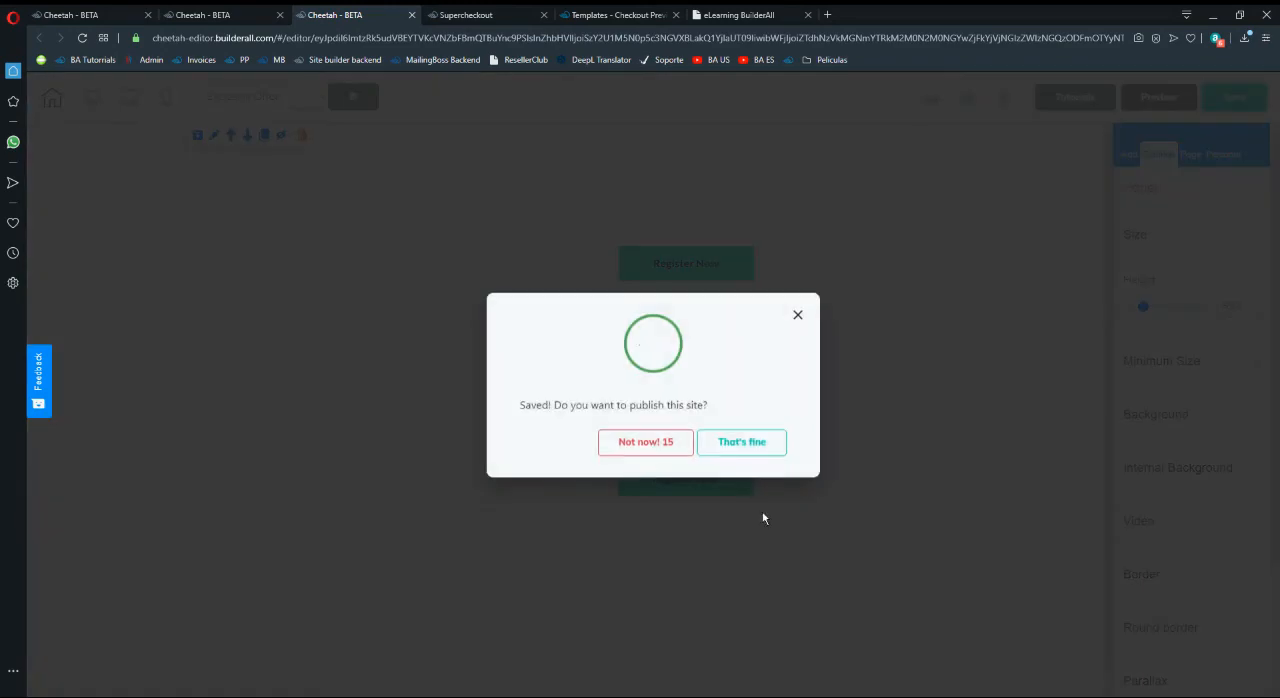
left_click(763, 452)
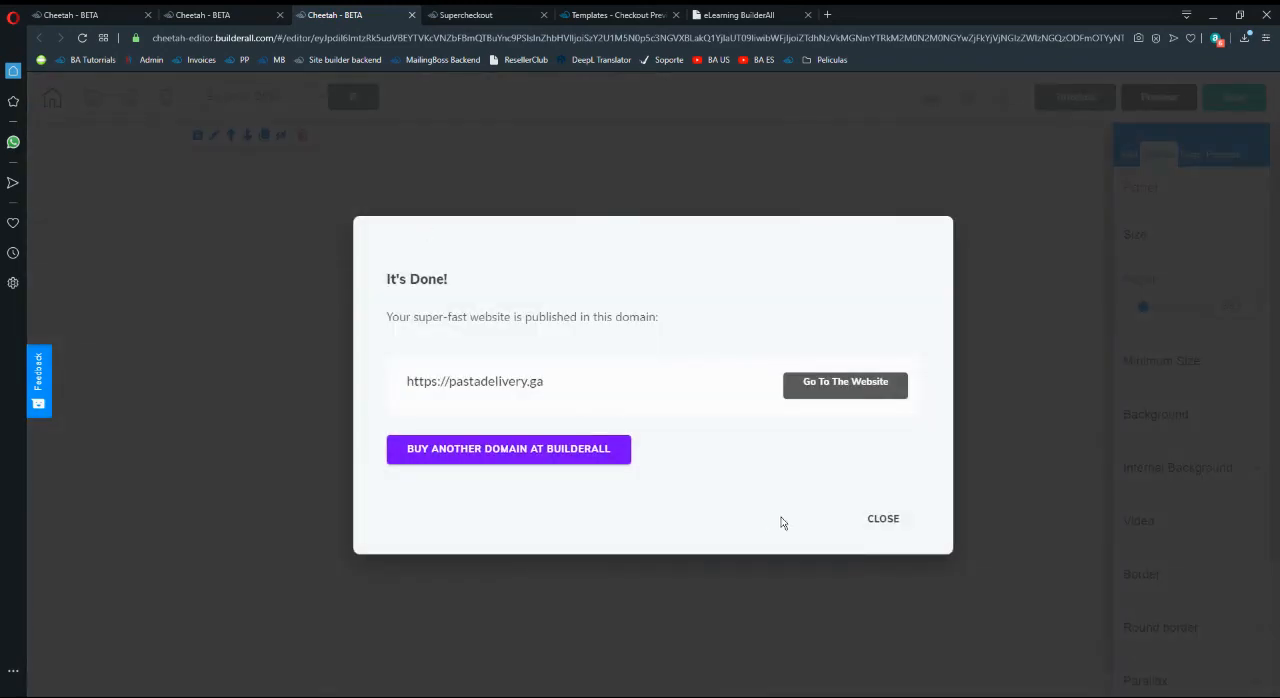
left_click(883, 519)
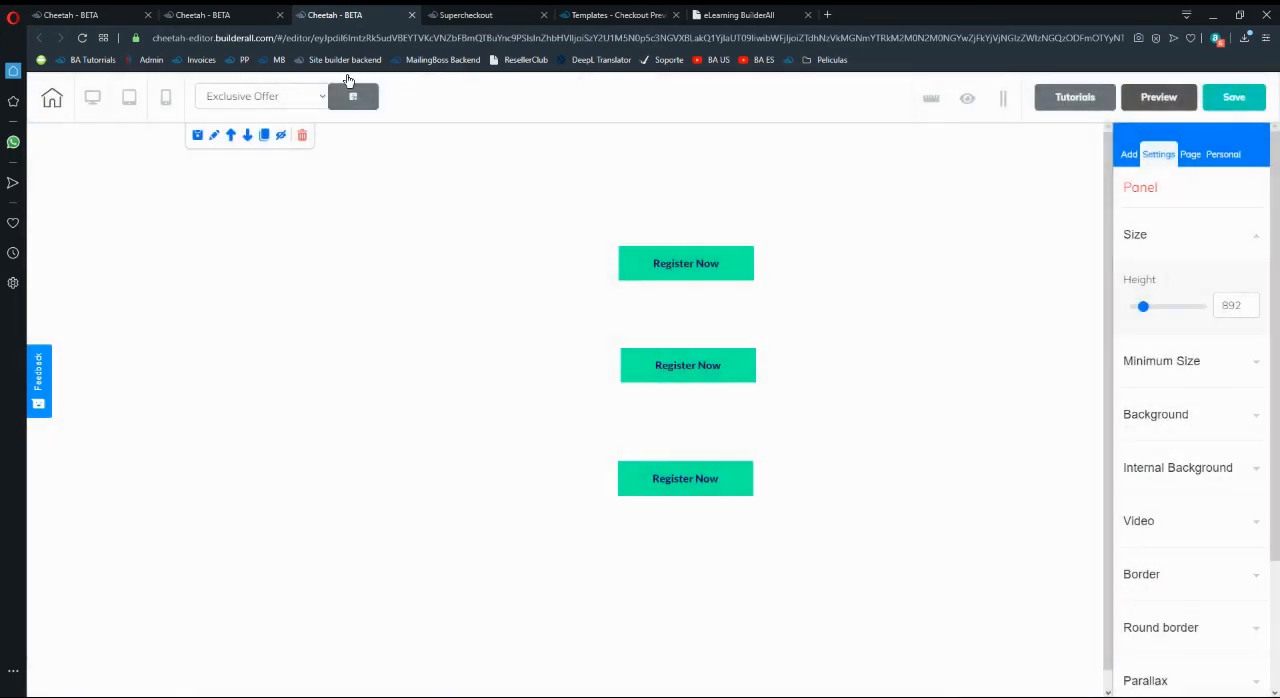
- Switch to Funnel #1's page list and view the live Course - 1 page, closing it when done
left_click(250, 12)
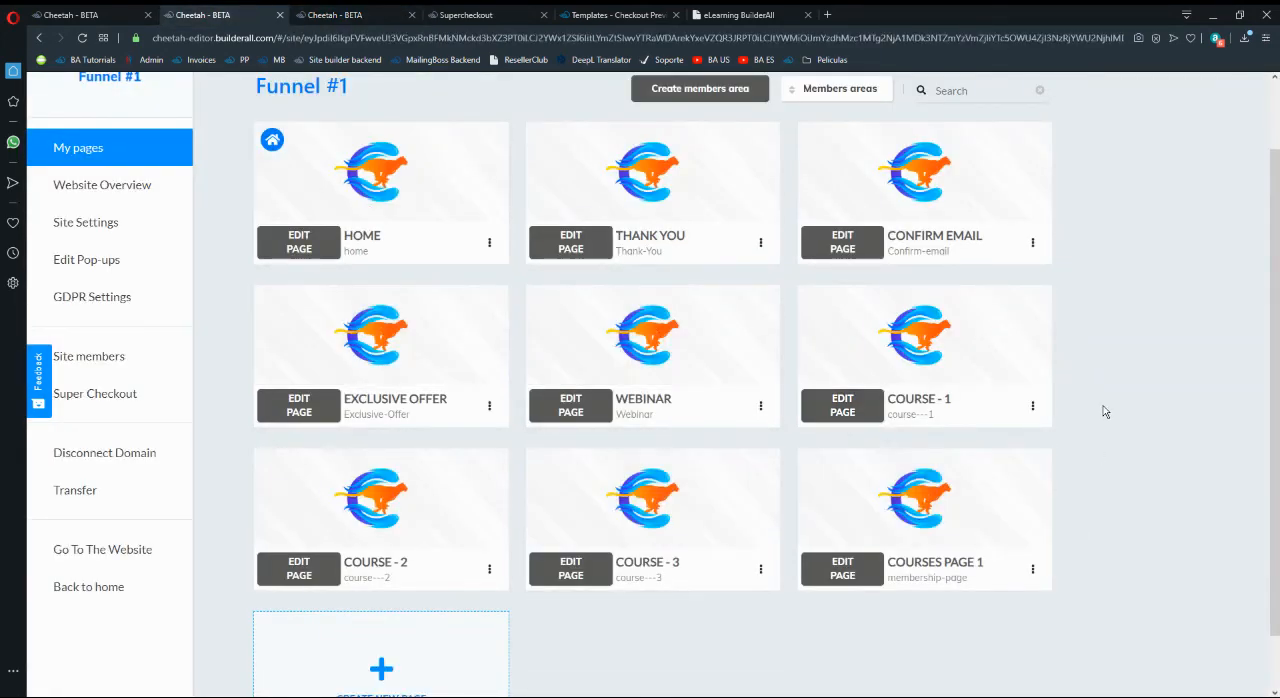
scroll(1105, 411, "down", 1)
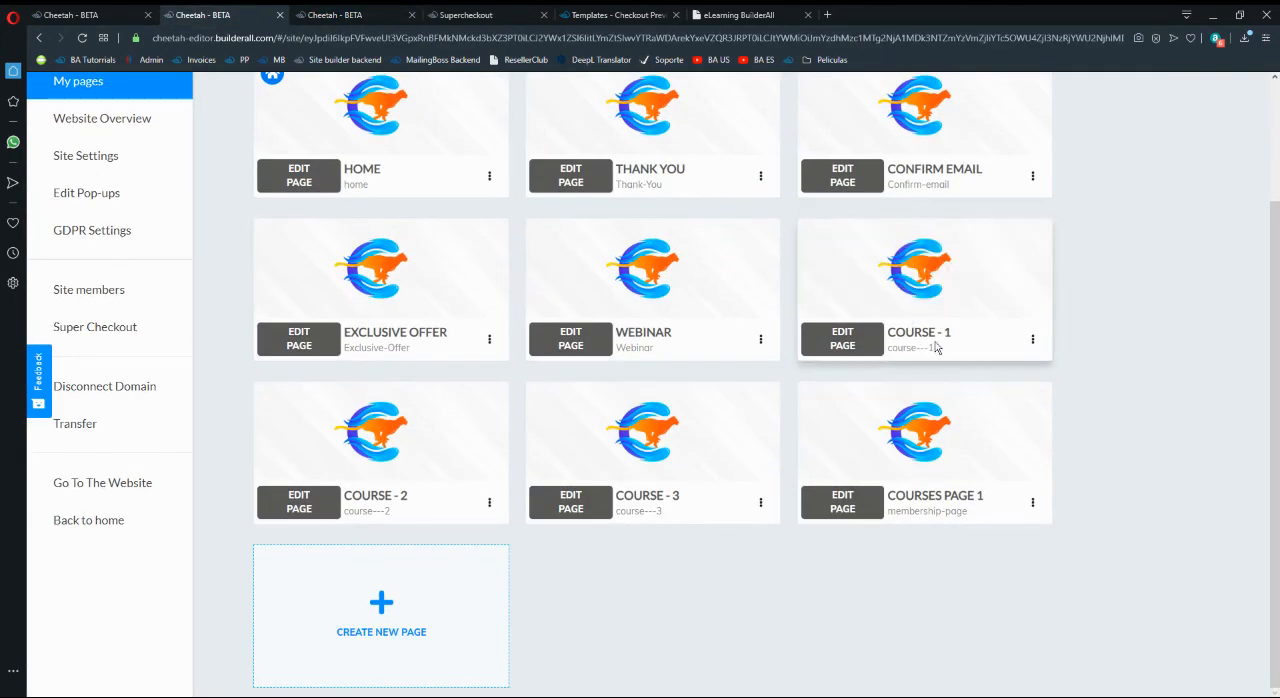
left_click(1032, 340)
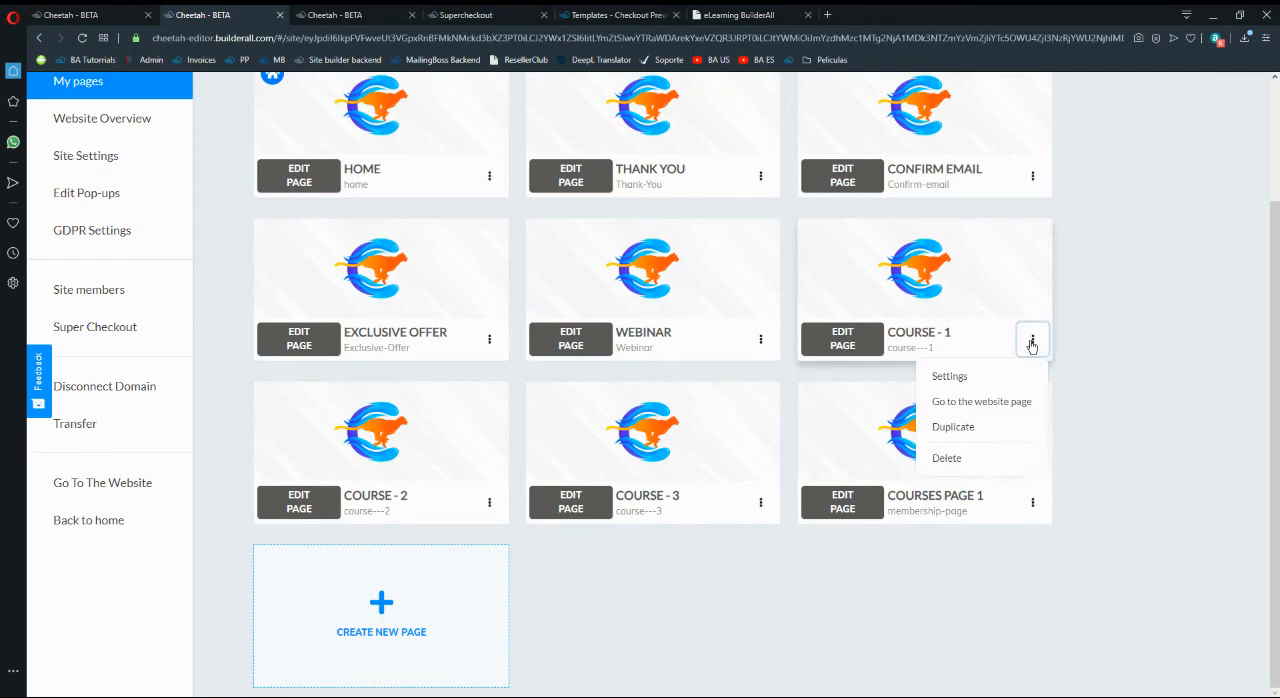
left_click(1012, 403)
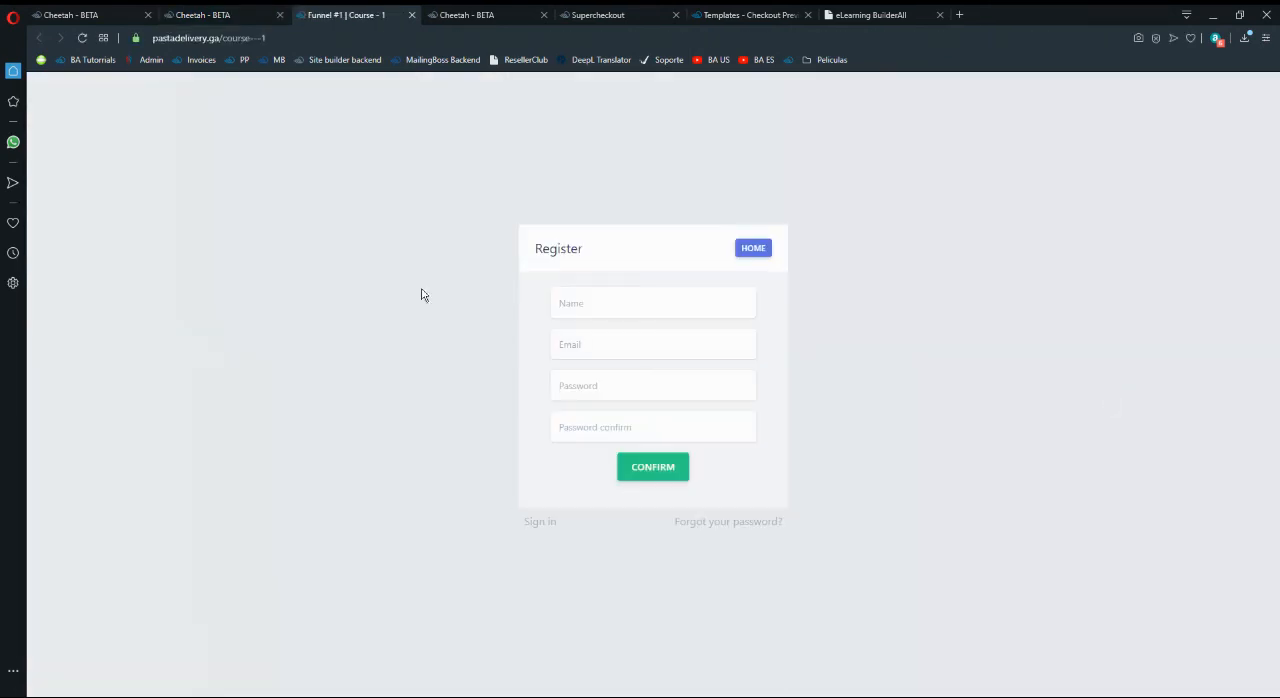
left_click(411, 14)
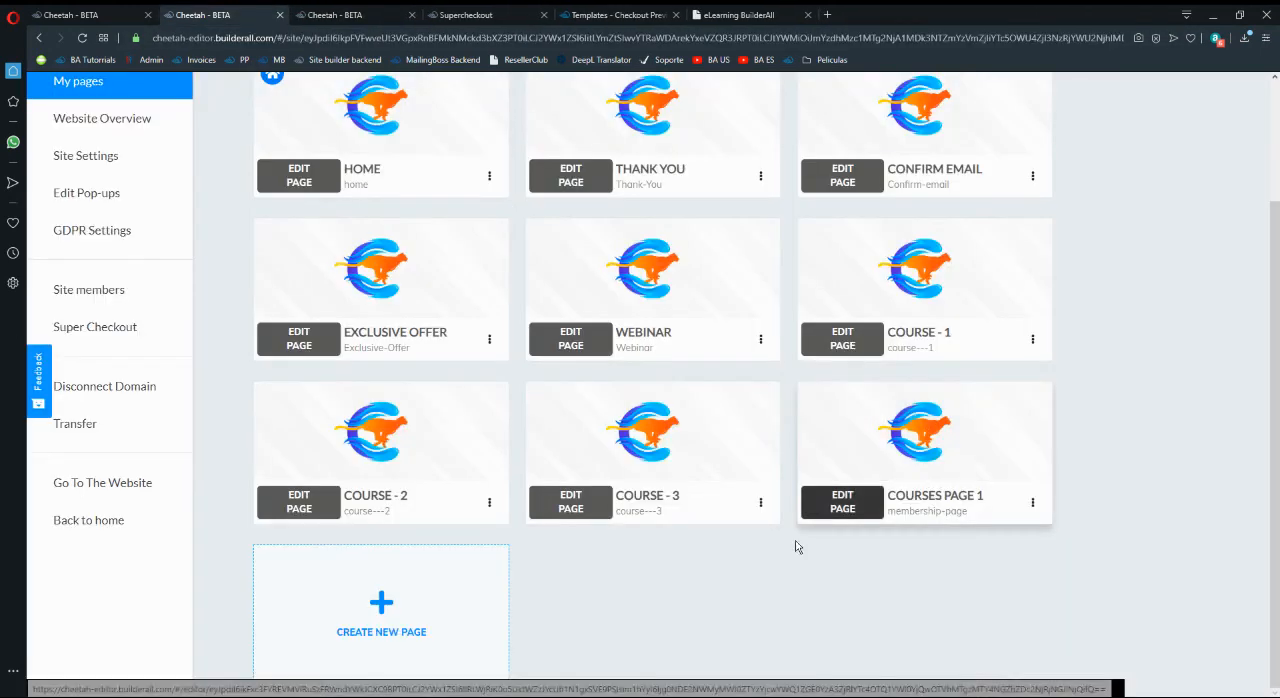
- Review the Course - 1 page's general settings and return to the Funnel #1 page list
scroll(829, 586, "down", 1)
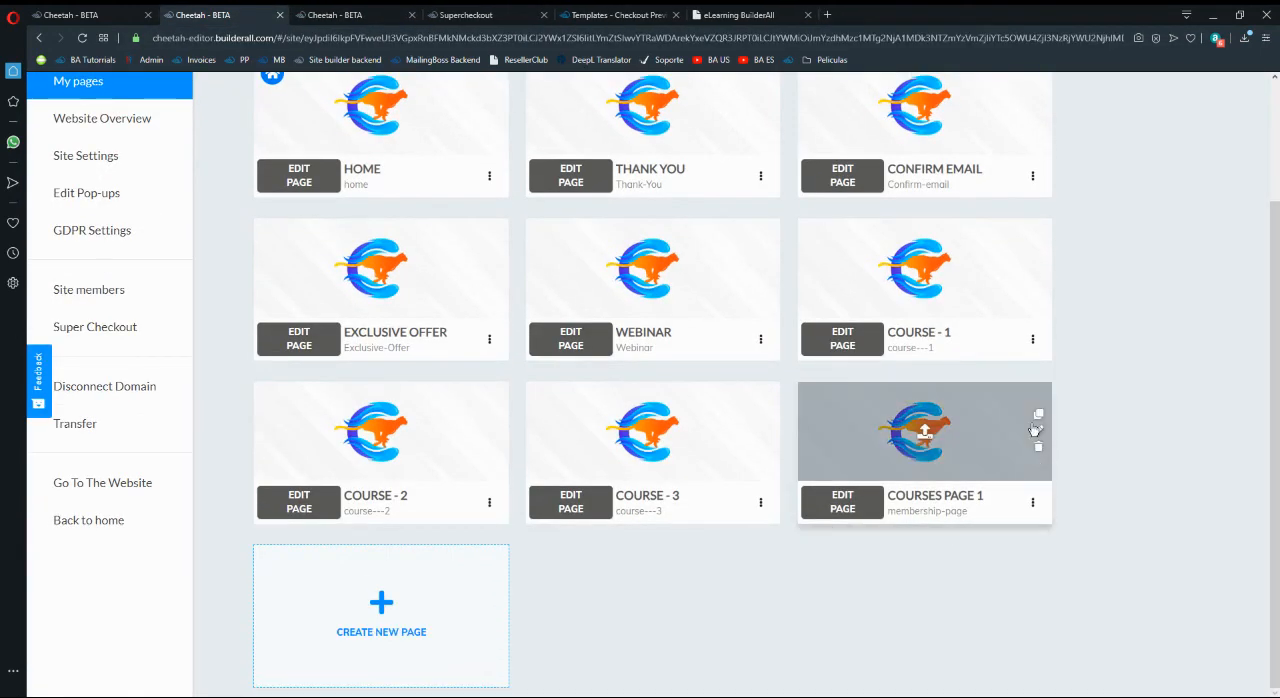
left_click(1032, 339)
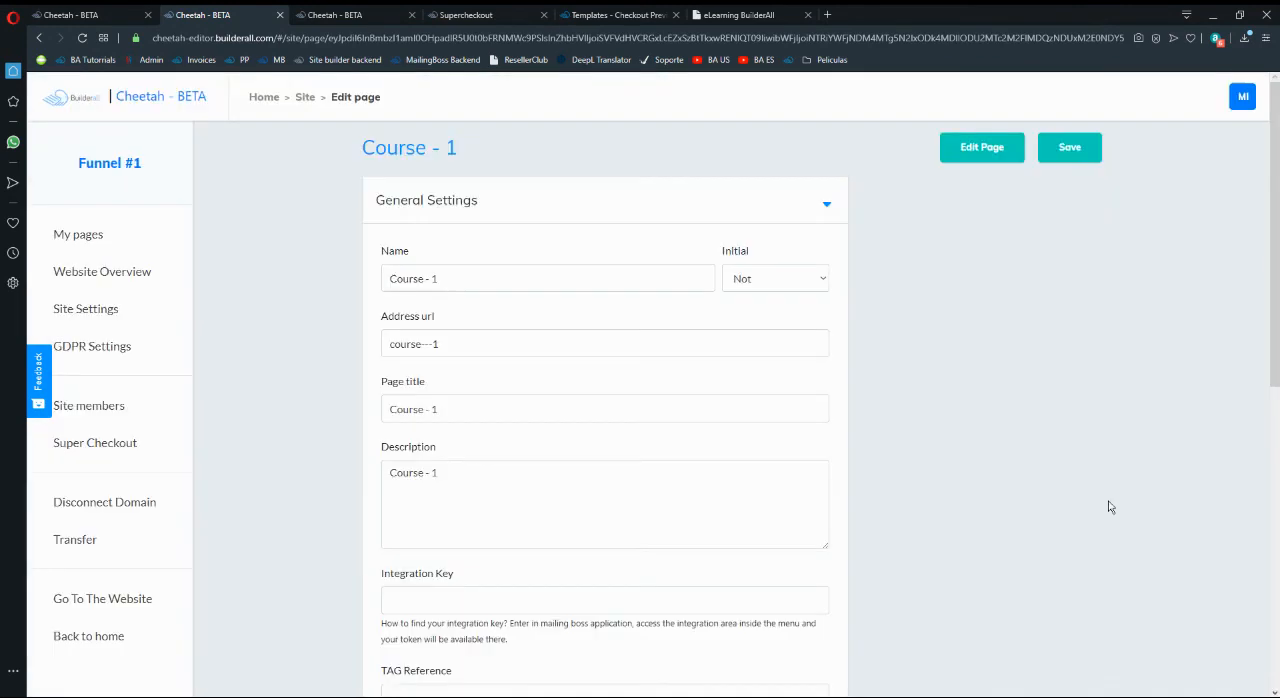
scroll(752, 470, "down", 7)
scroll(752, 473, "up", 10)
scroll(274, 349, "down", 1)
scroll(197, 249, "up", 1)
left_click(128, 233)
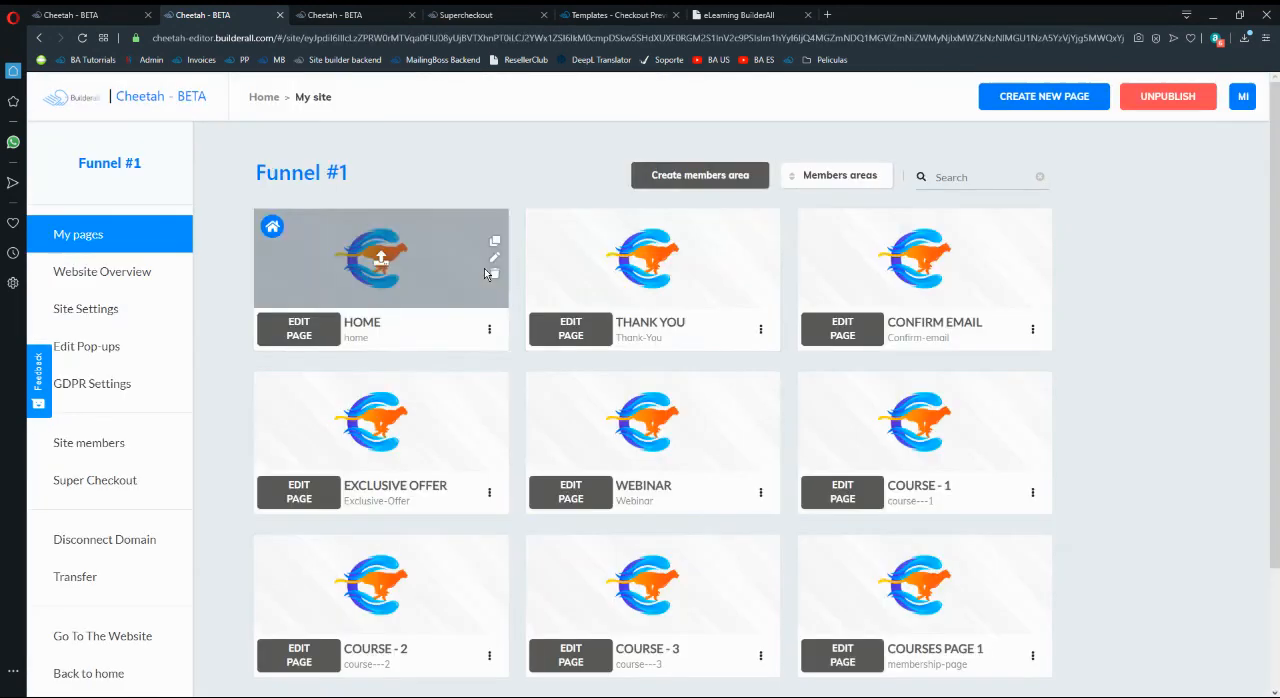
- Look through the funnel's members areas filter, members list, member area form and automatic emails
left_click(838, 186)
left_click(830, 206)
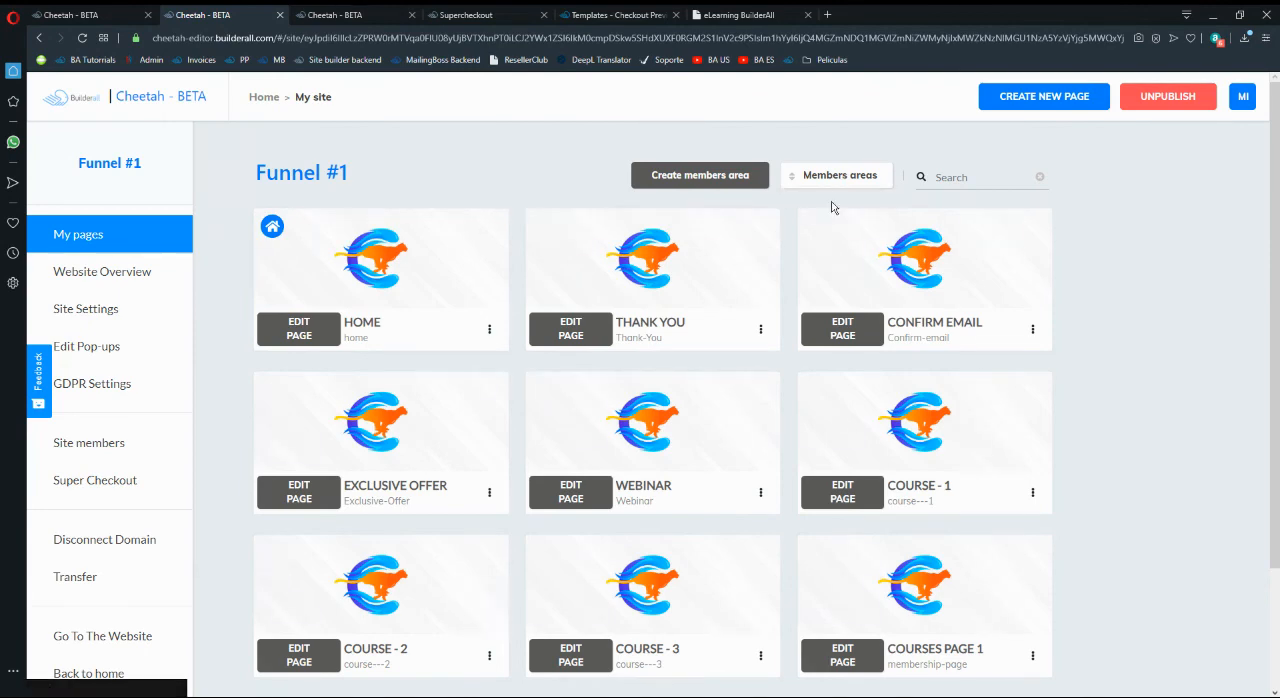
left_click(116, 445)
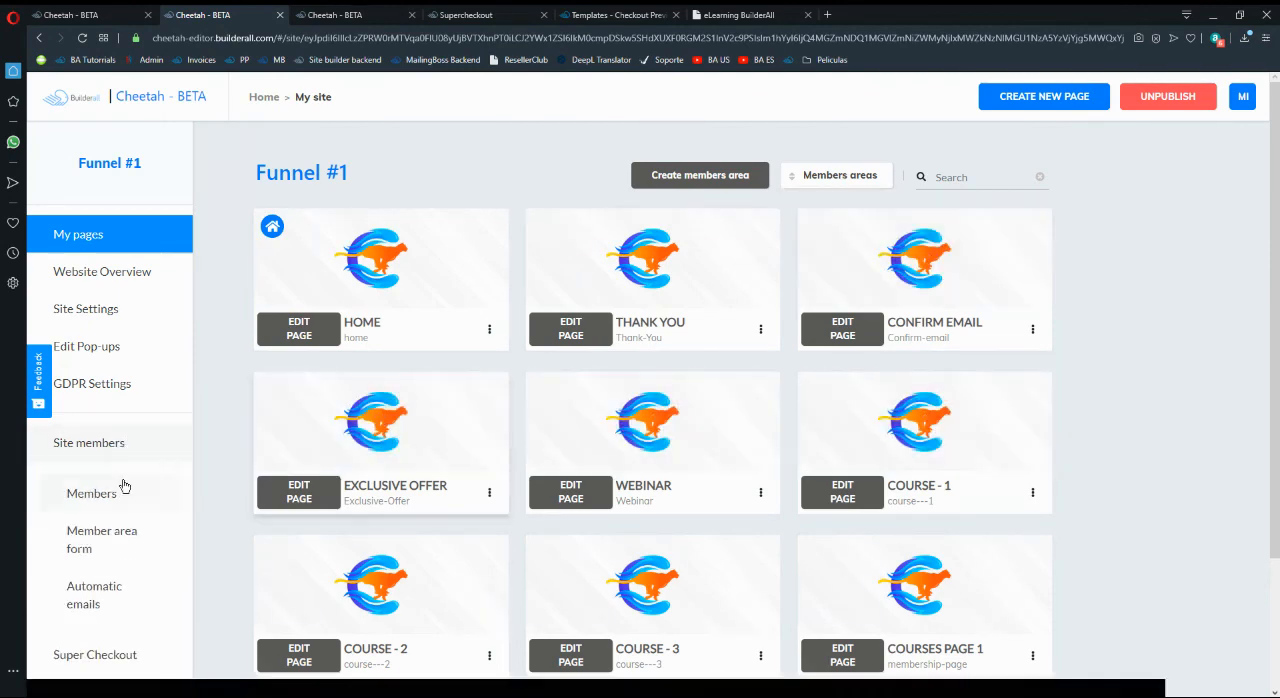
left_click(123, 487)
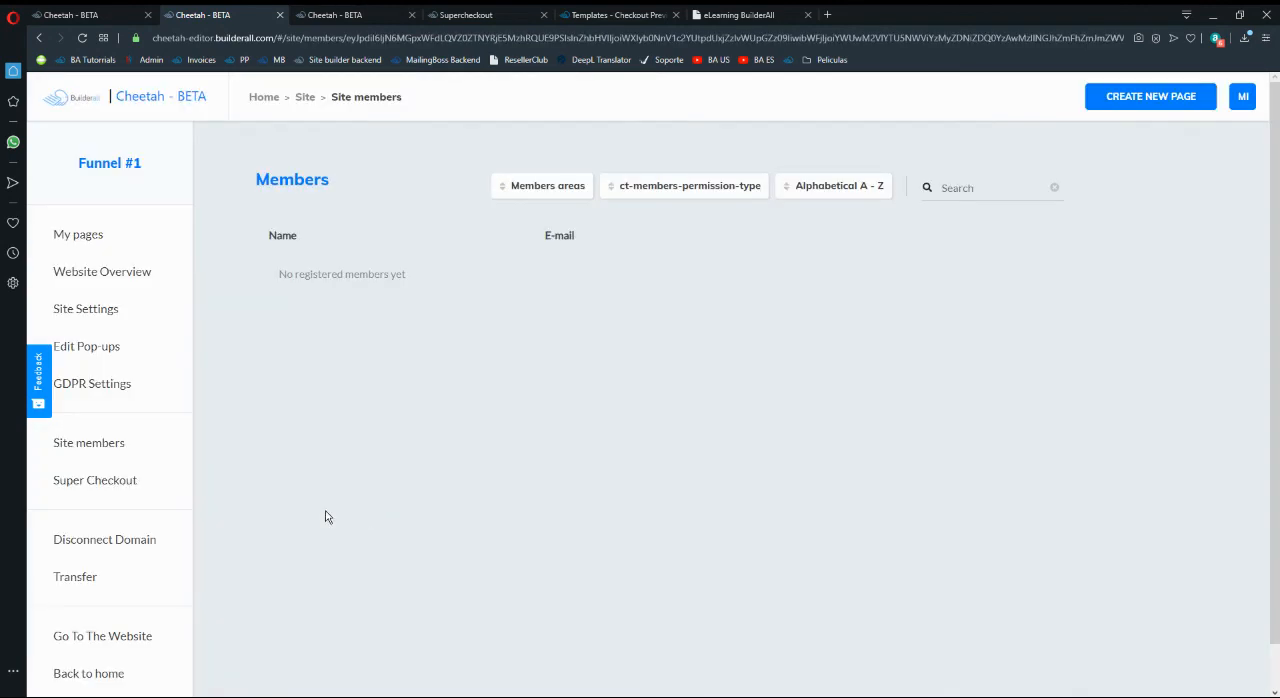
left_click(94, 448)
left_click(100, 534)
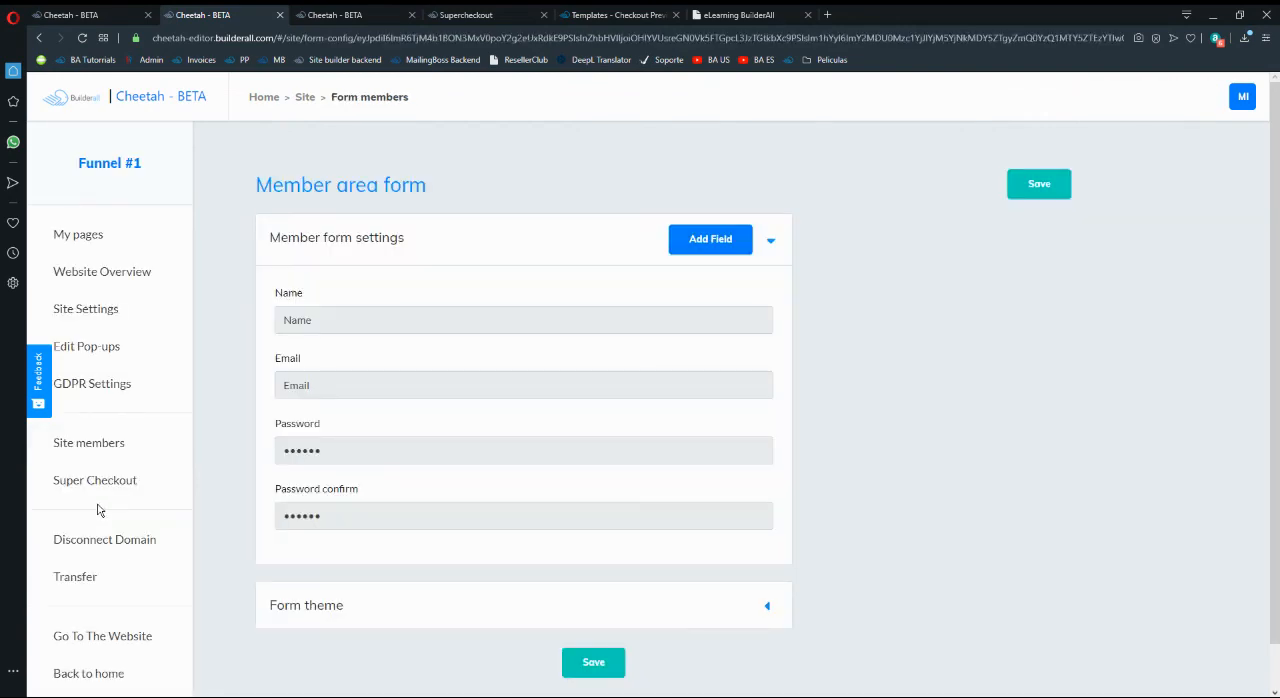
left_click(97, 449)
left_click(106, 600)
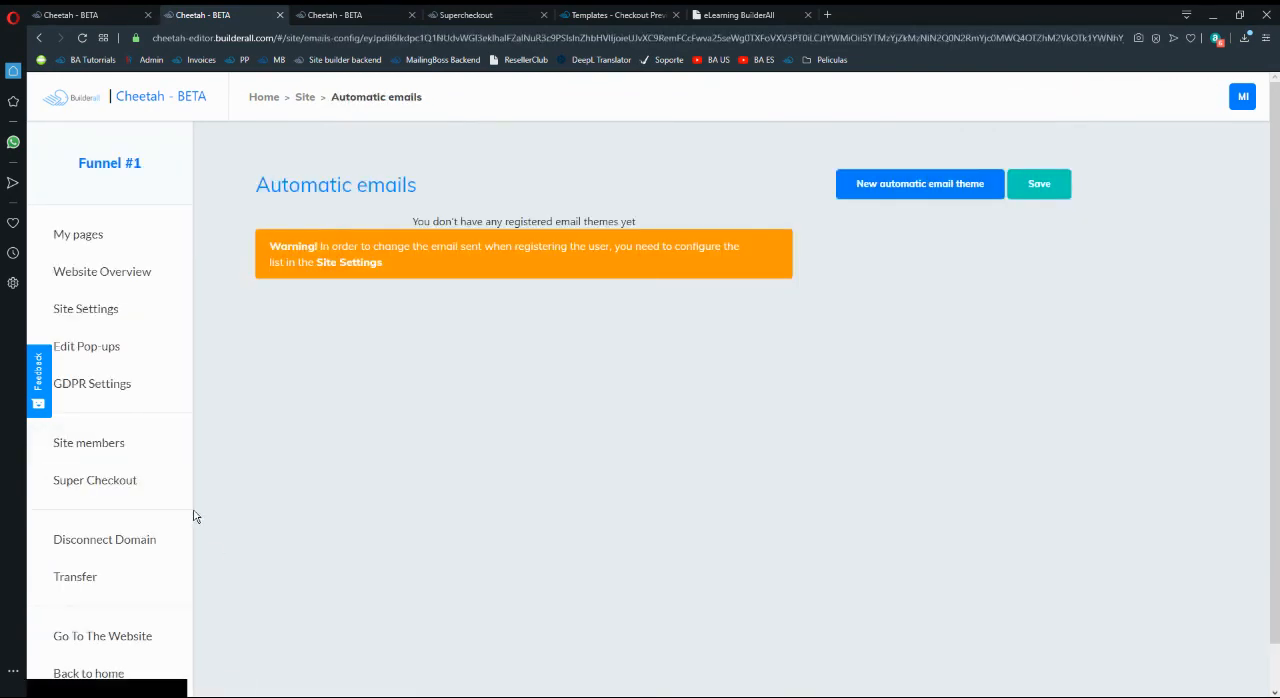
- Return to the Funnel #1 page list and open the Course - 1 page in the editor
left_click(100, 247)
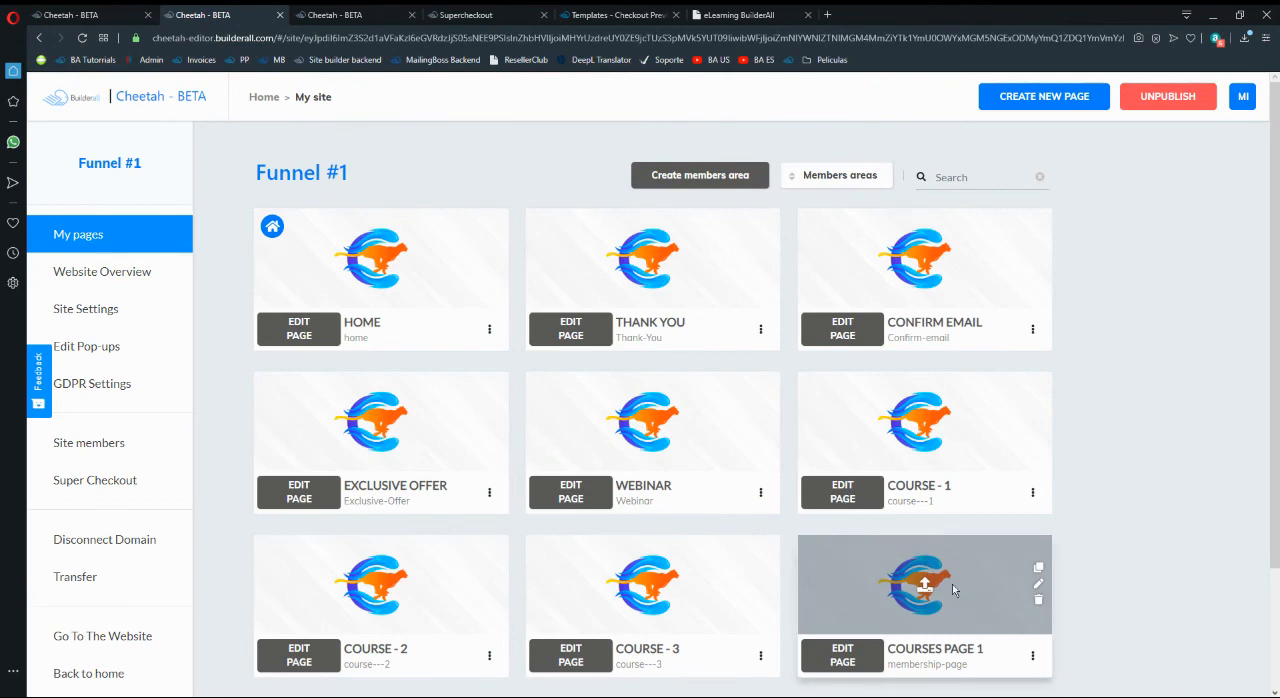
scroll(1127, 486, "down", 3)
left_click(840, 350)
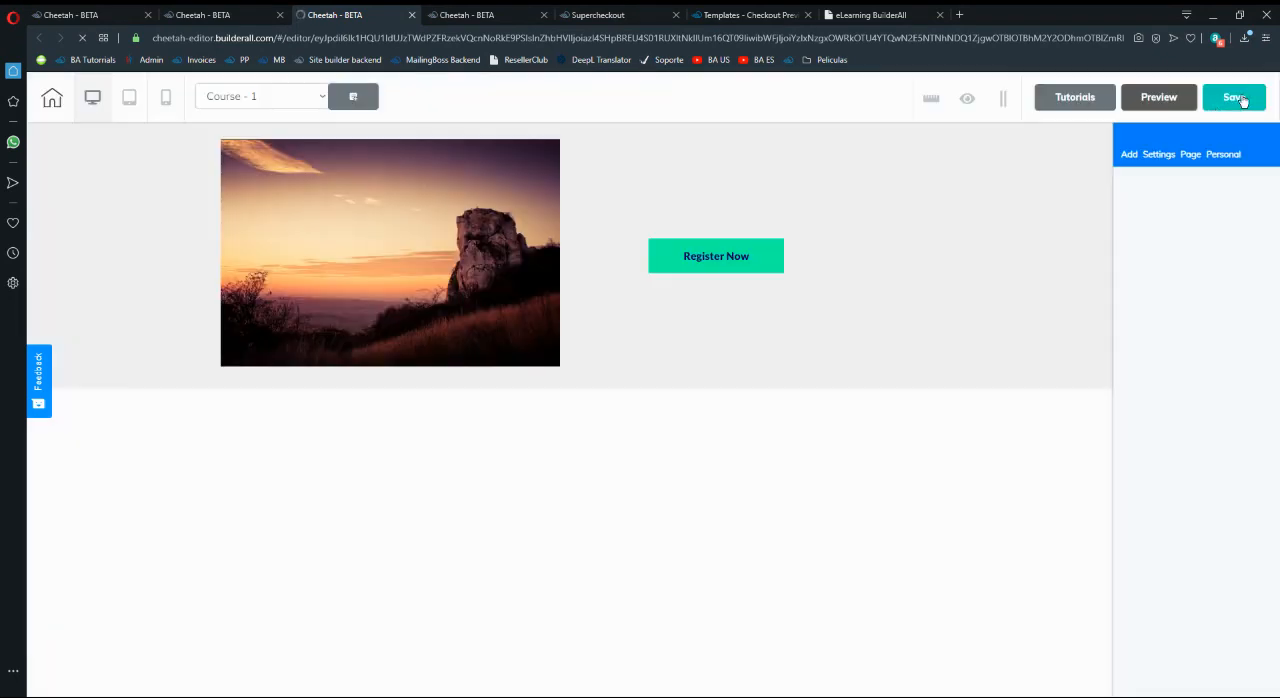
- Save and publish the Course - 1 page to its domain, closing the publishing confirmation when it is done
left_click(1236, 97)
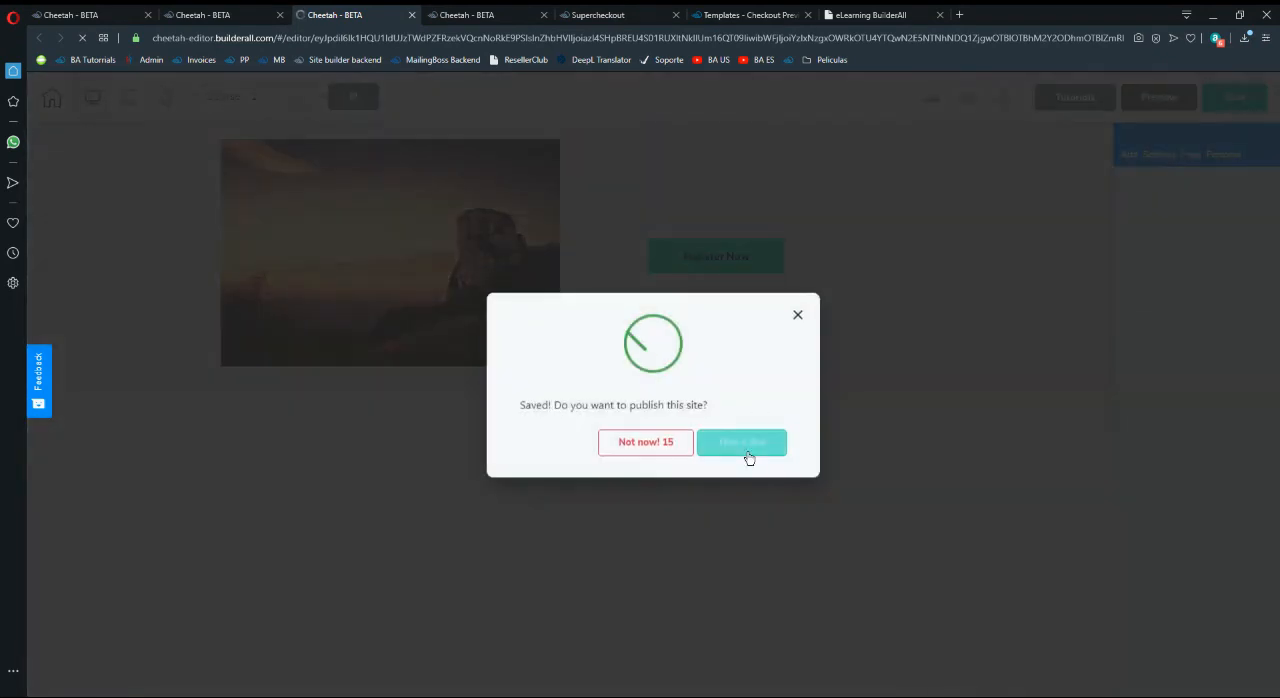
left_click(749, 455)
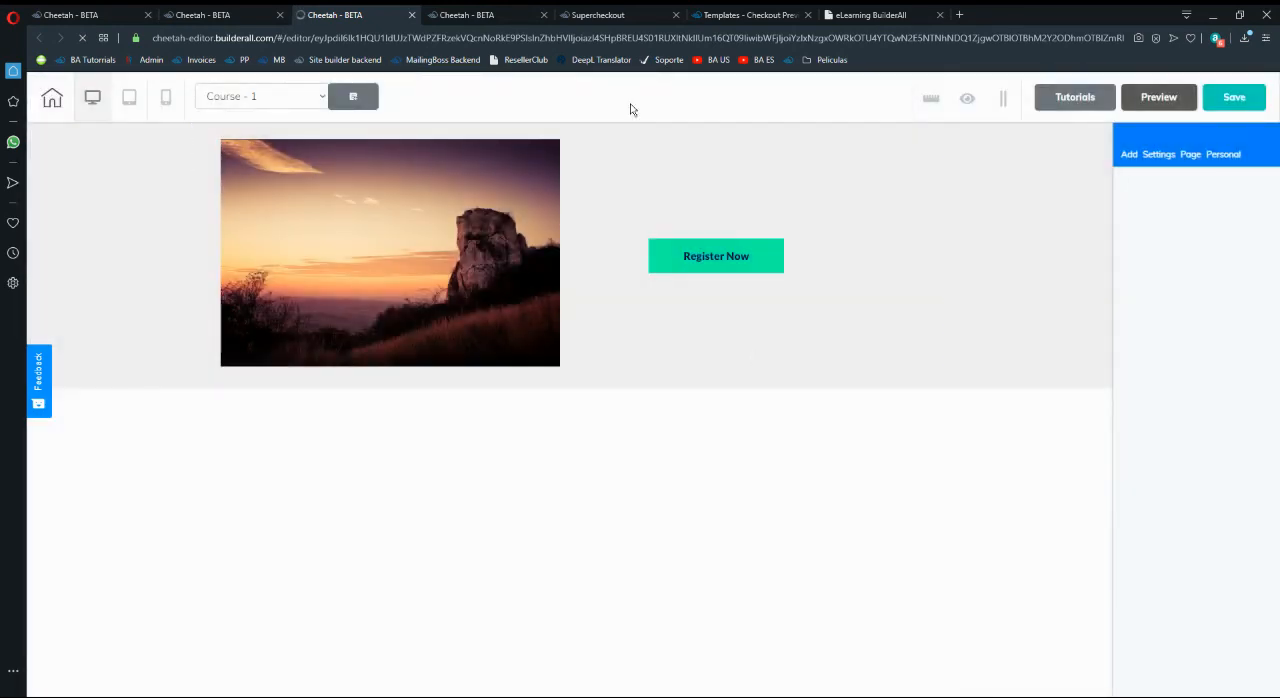
left_click(488, 15)
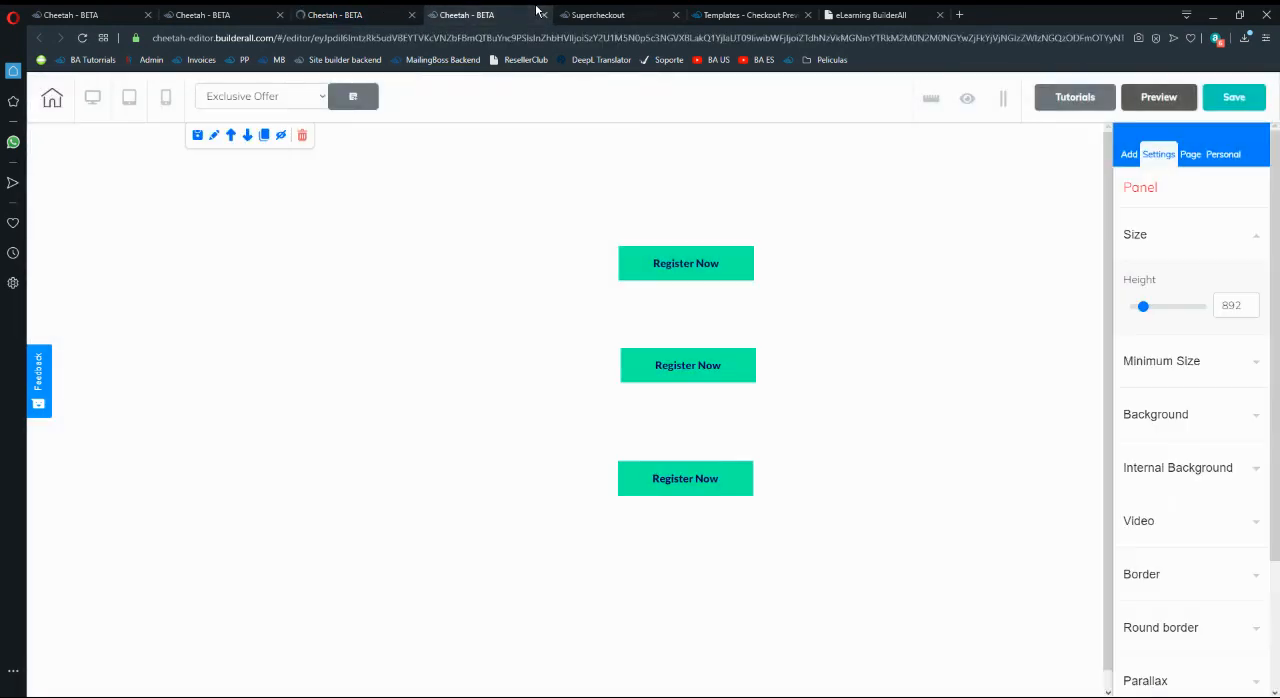
left_click(597, 14)
left_click(745, 14)
left_click(870, 14)
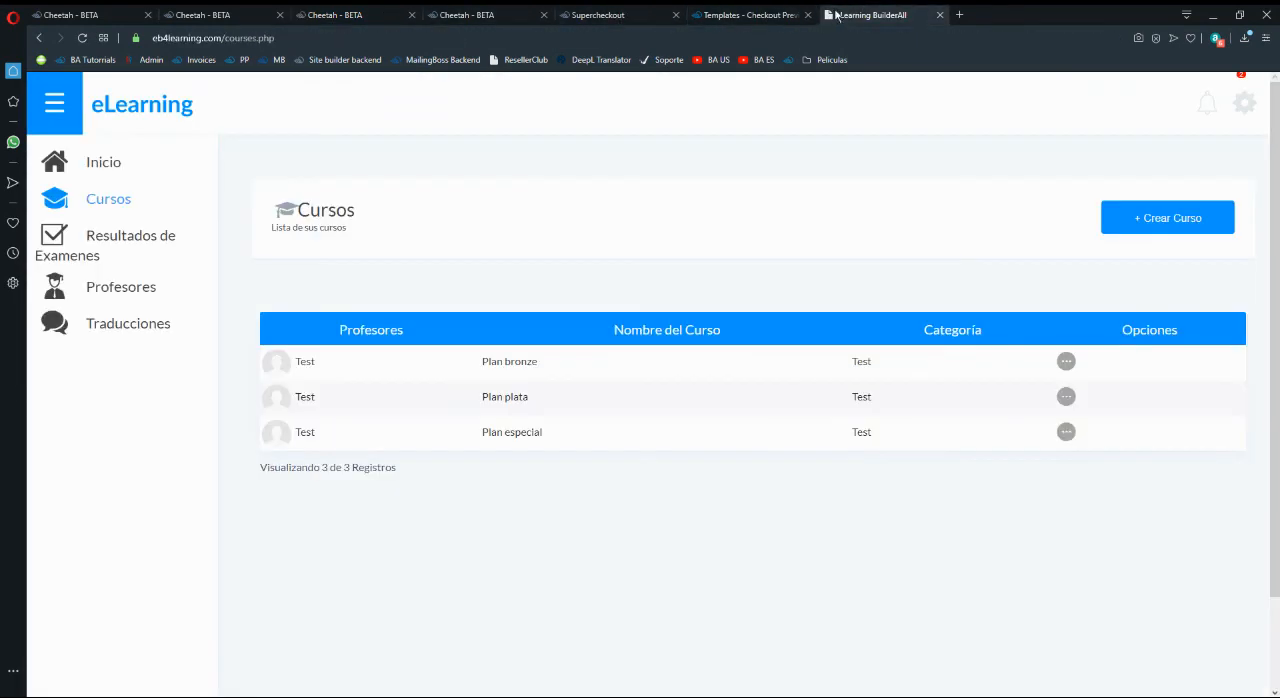
left_click(298, 13)
left_click(230, 14)
left_click(470, 14)
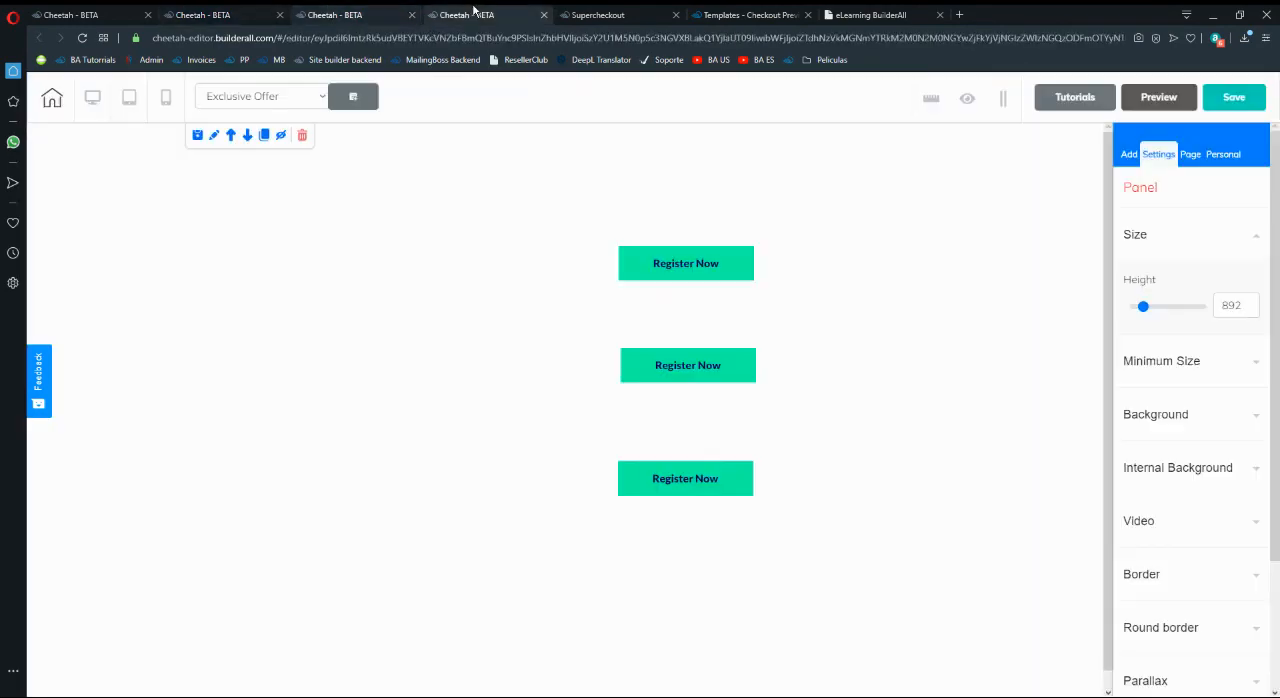
left_click(597, 14)
left_click(334, 14)
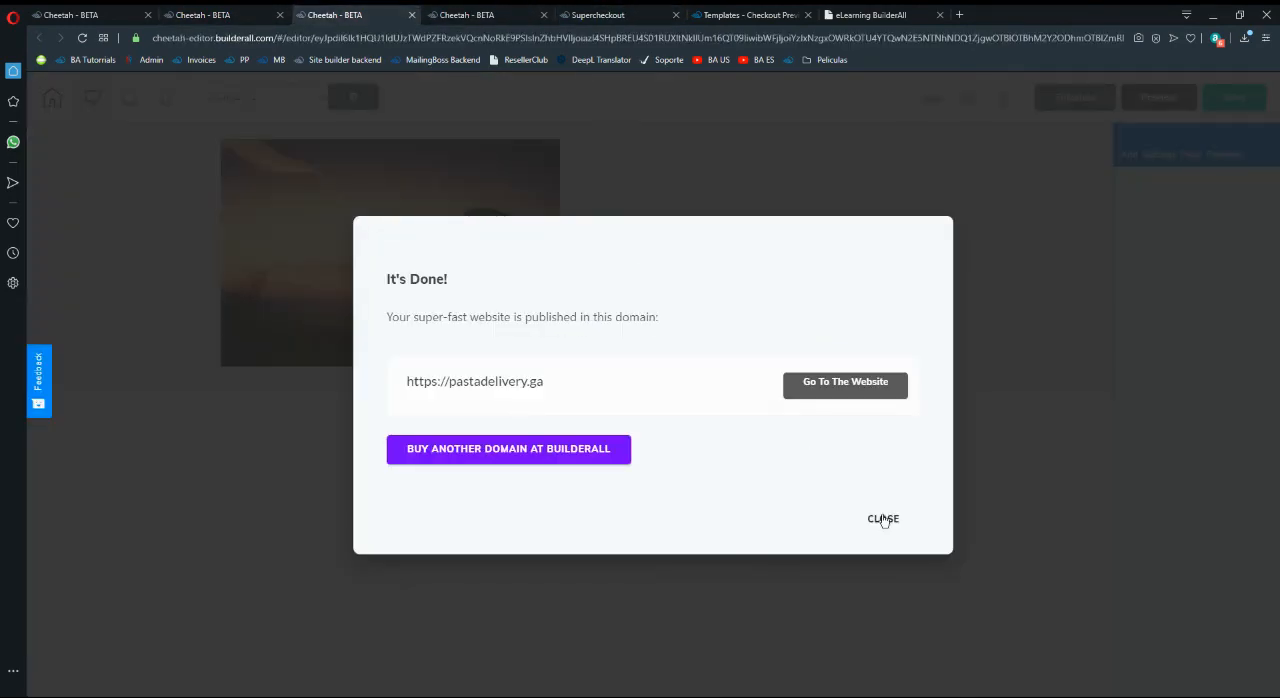
left_click(884, 519)
- From the Funnel #1 page list, open the live Course - 1, Course - 2 and Course - 3 pages in separate tabs
key("ctrl+shift+Tab")
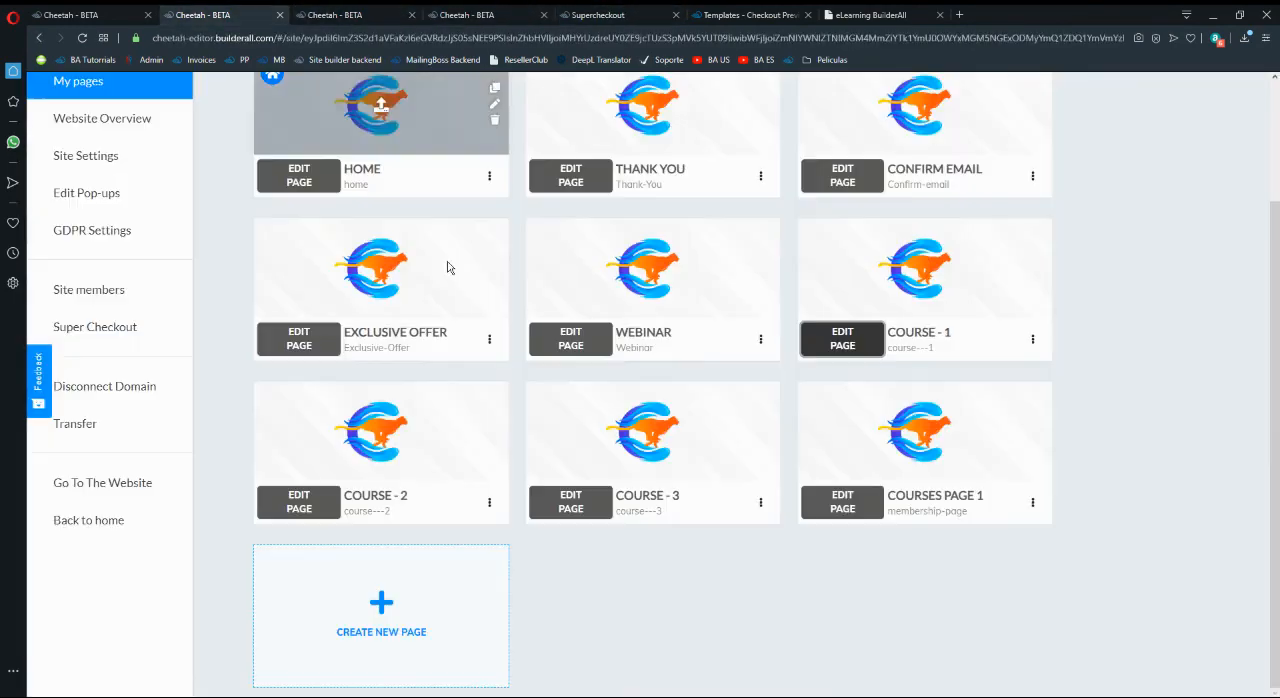
left_click(1033, 345)
left_click(1012, 401)
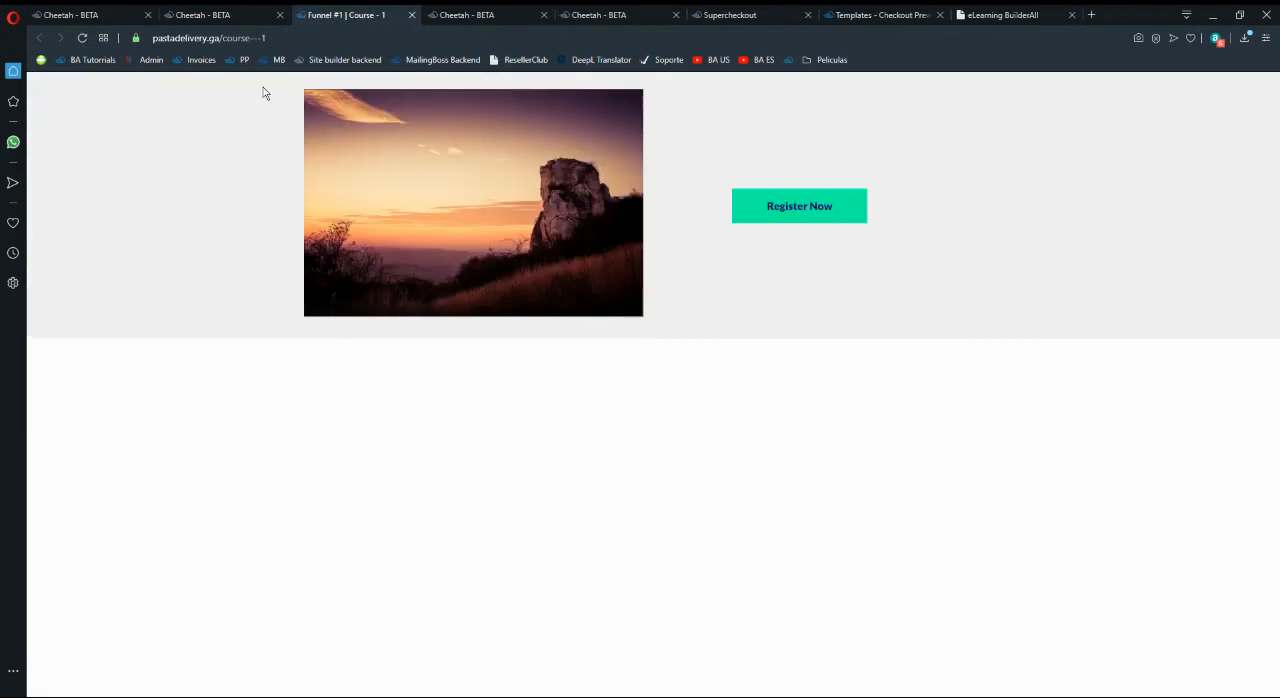
key("ctrl+shift+Tab")
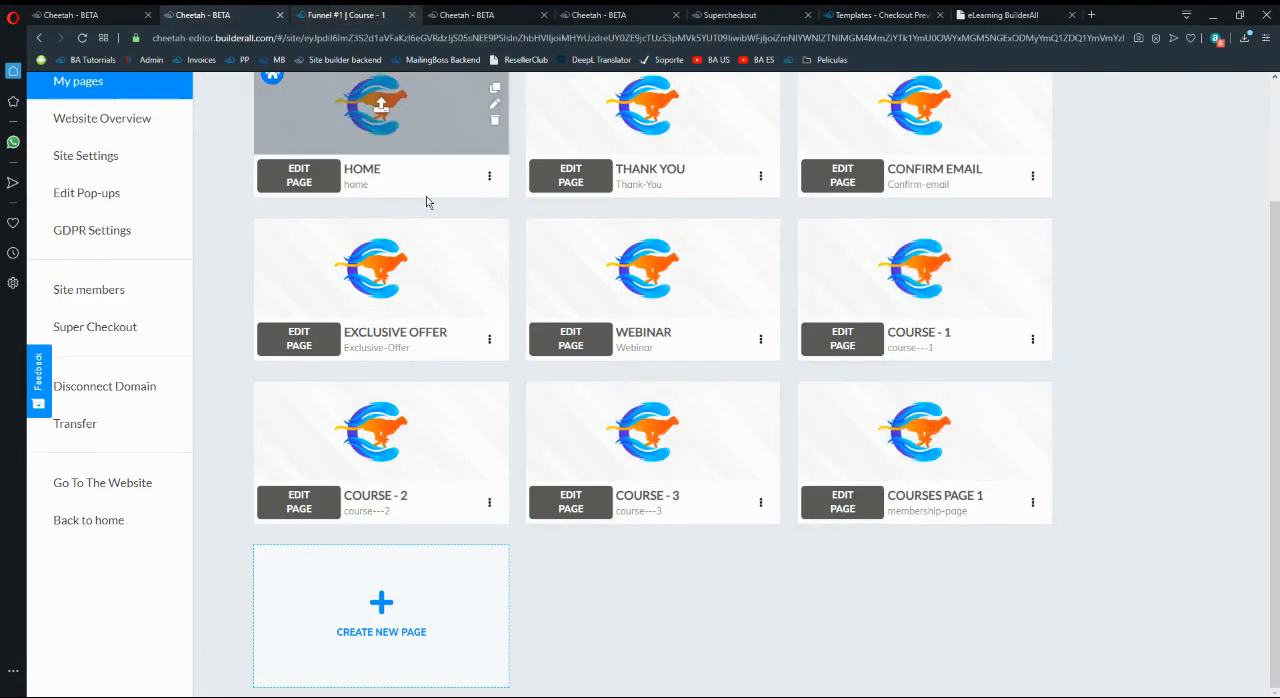
left_click(488, 503)
left_click(471, 564)
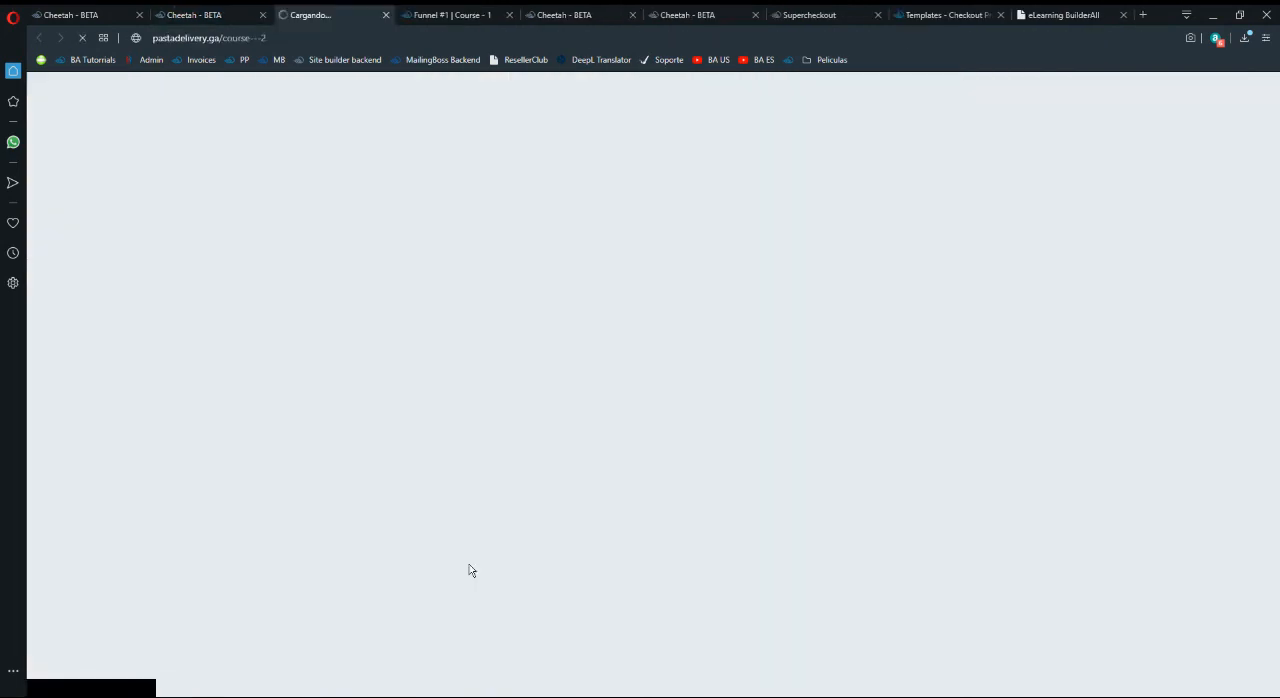
key("ctrl+shift+Tab")
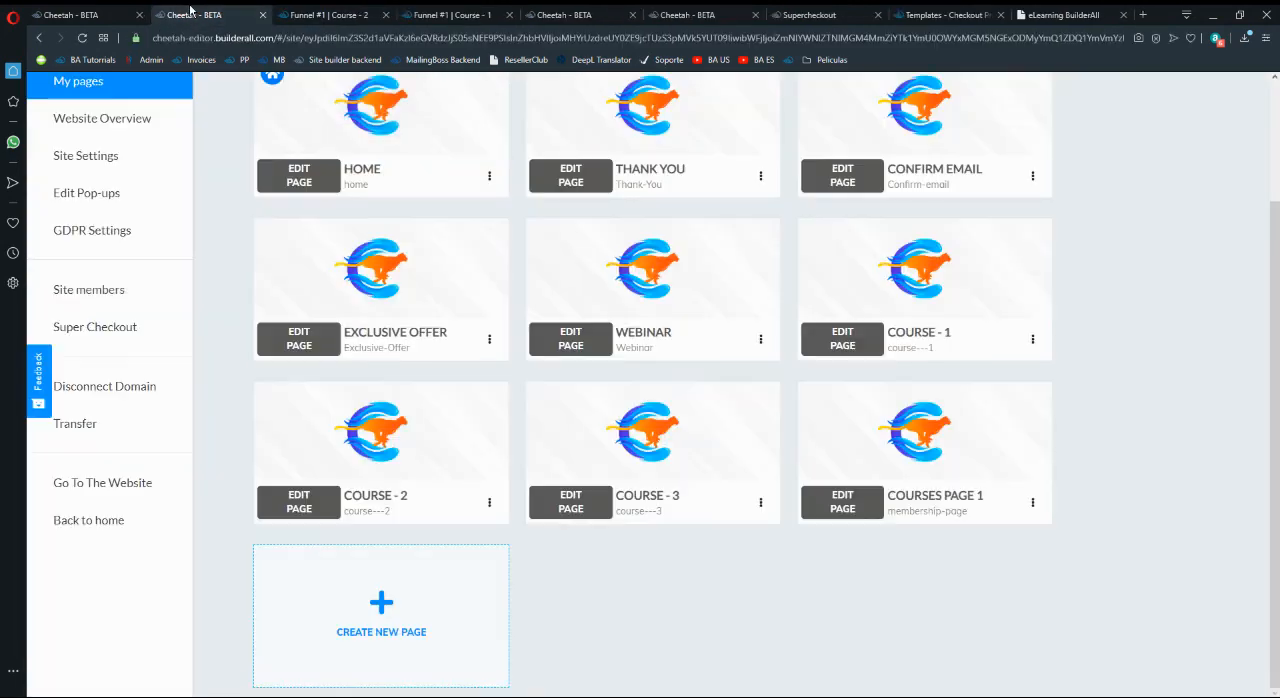
left_click(760, 502)
left_click(741, 566)
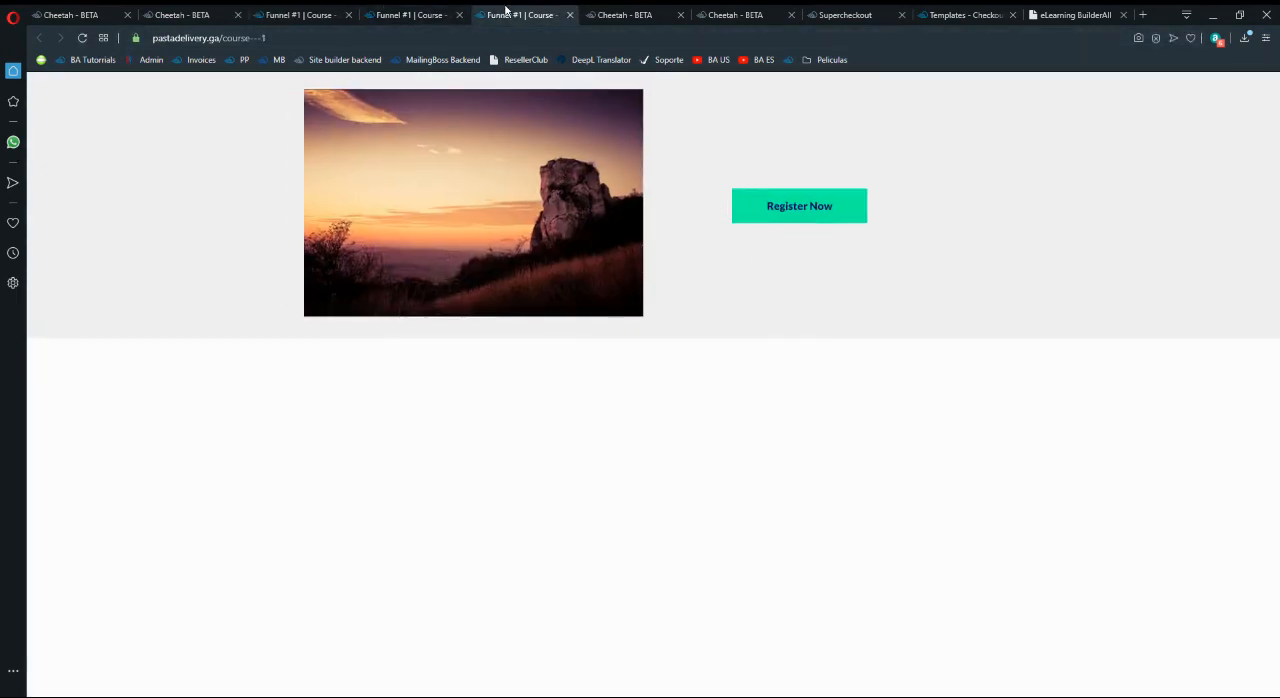
- Check the live Course - 1 registration link through Product 1's checkout to the payment stage, then close the checkout and course page
left_click(785, 216)
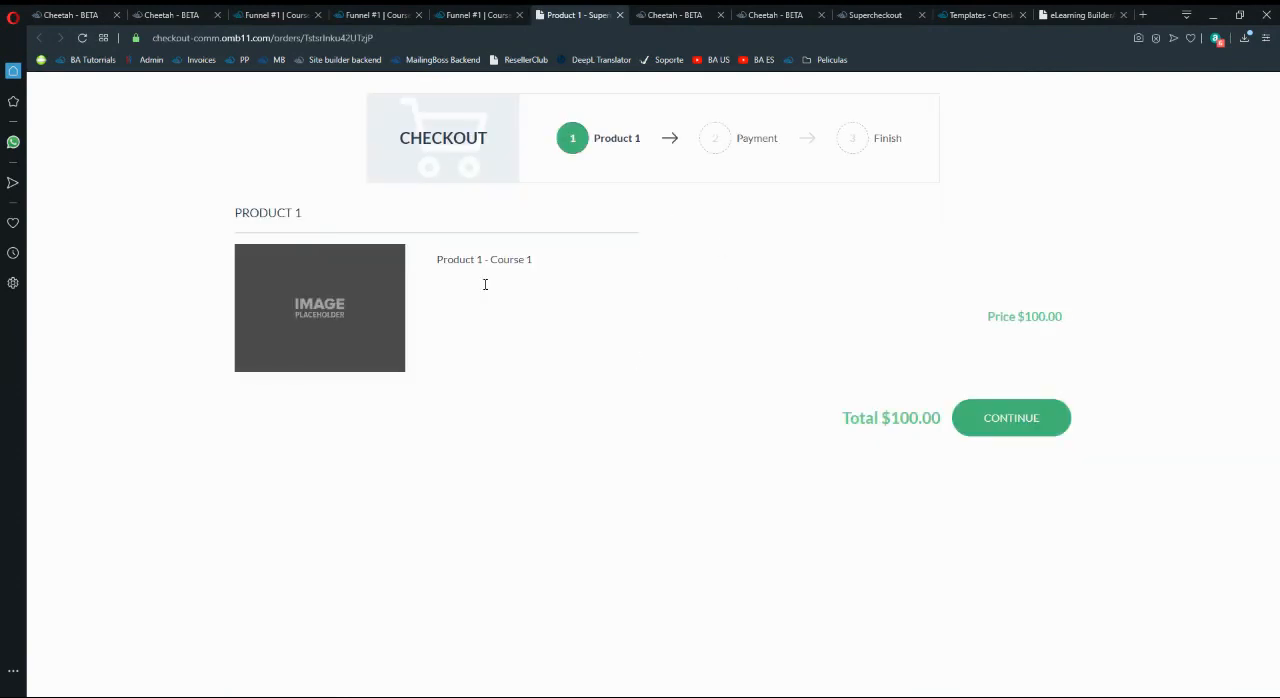
left_click(1004, 419)
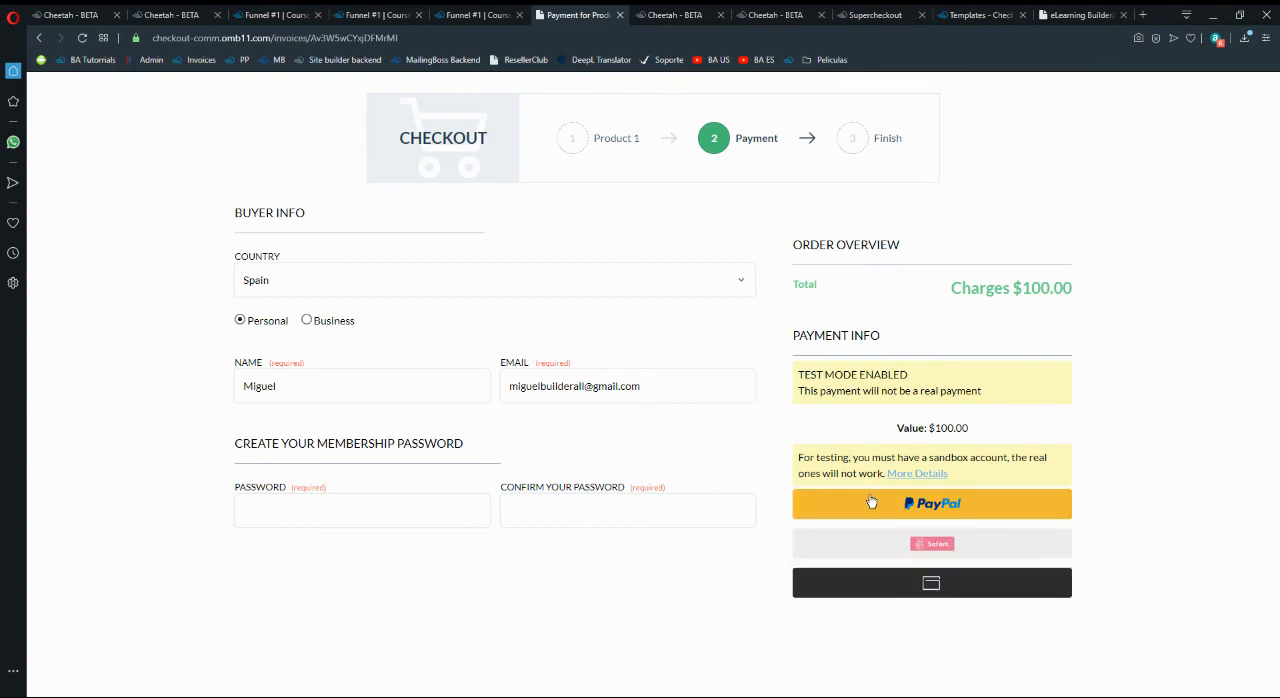
left_click(620, 15)
left_click(843, 219)
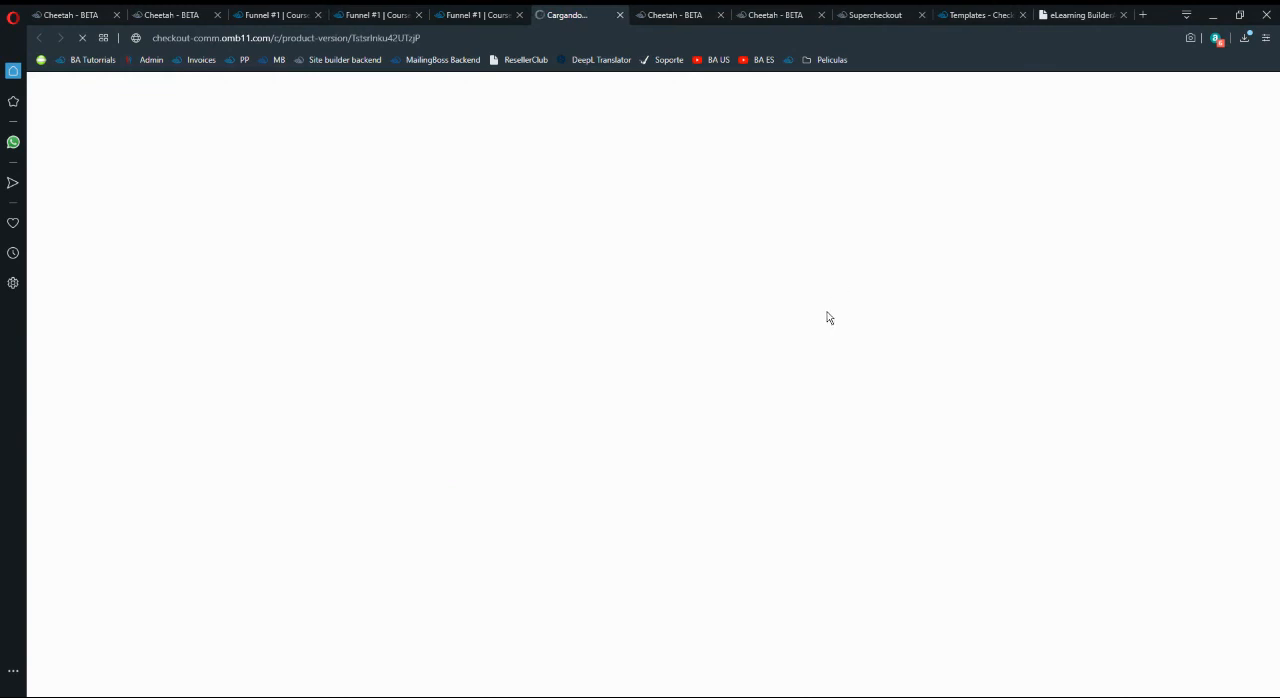
left_click(620, 15)
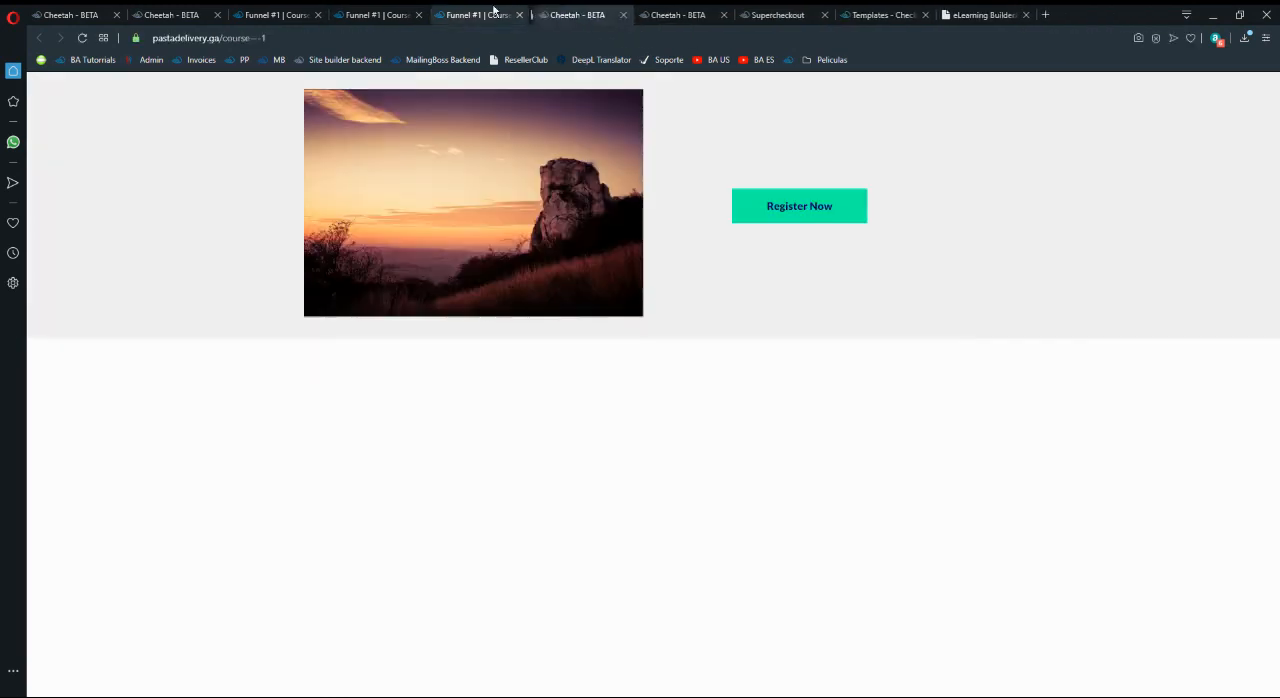
left_click(519, 15)
- Check the Product 2 checkout from the live Course - 2 page and close the remaining live course pages
left_click(780, 211)
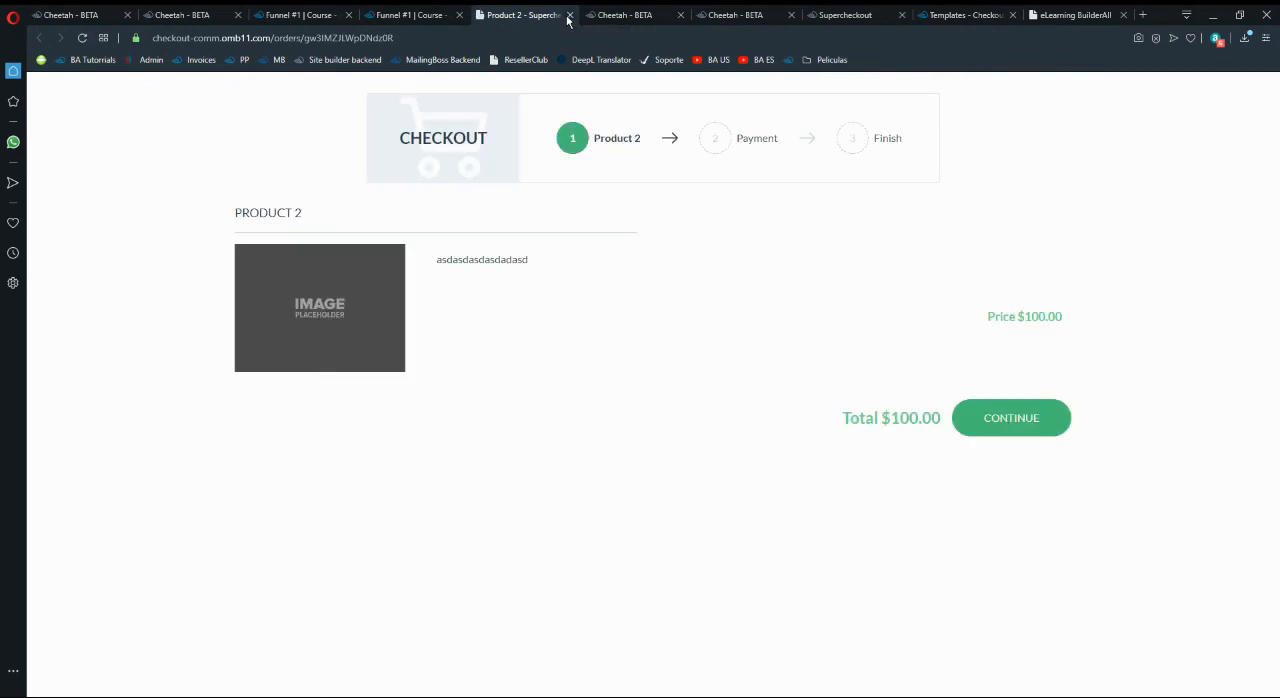
left_click(569, 15)
left_click(458, 15)
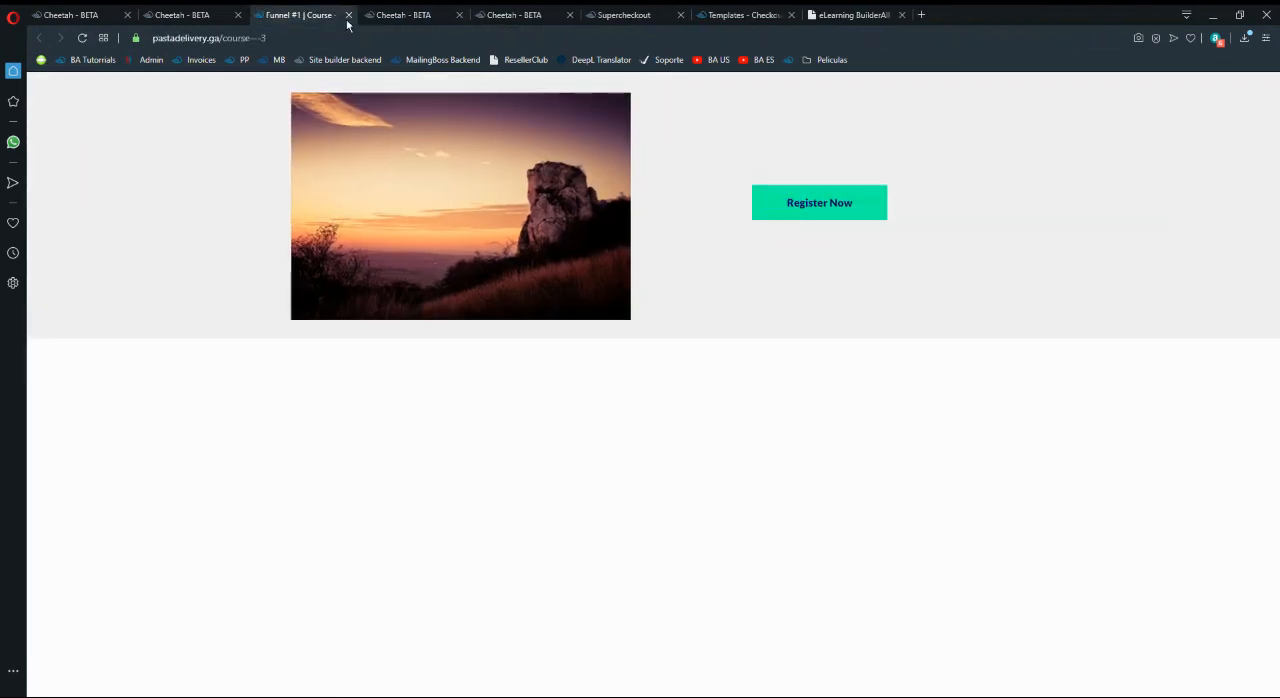
left_click(348, 15)
- Open the live Exclusive Offer page from the page list and view the checkout linked to its first Register Now button
left_click(208, 12)
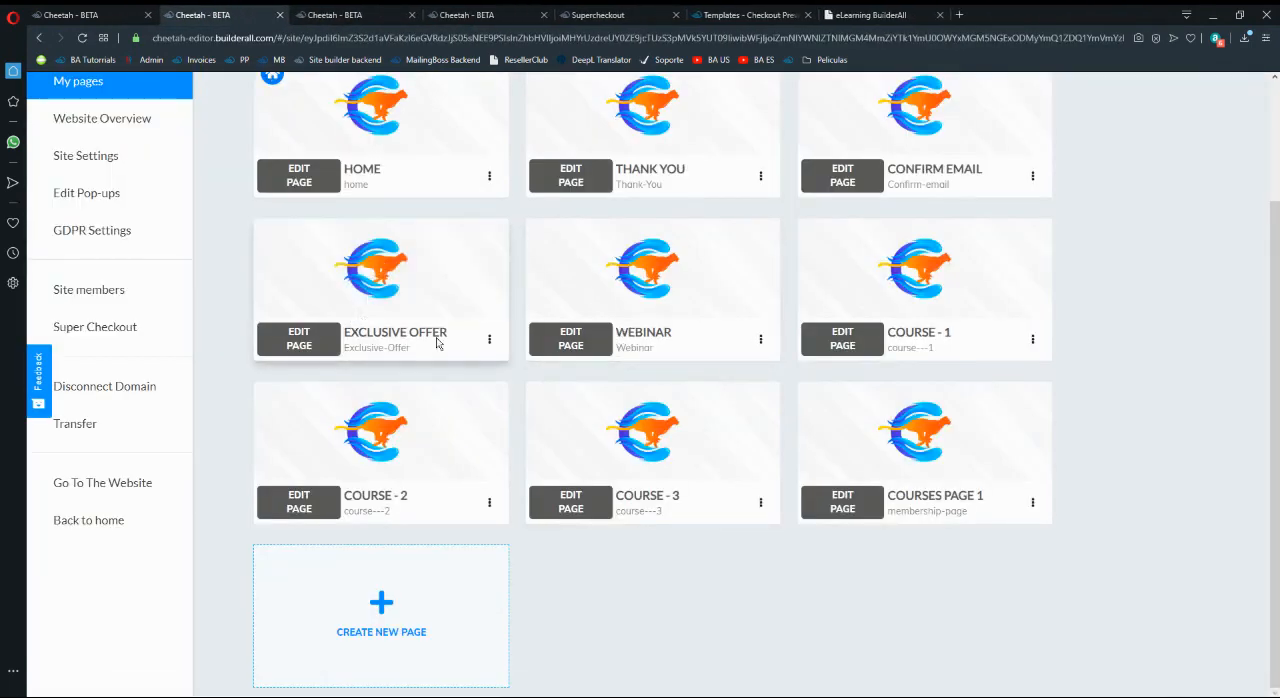
left_click(489, 340)
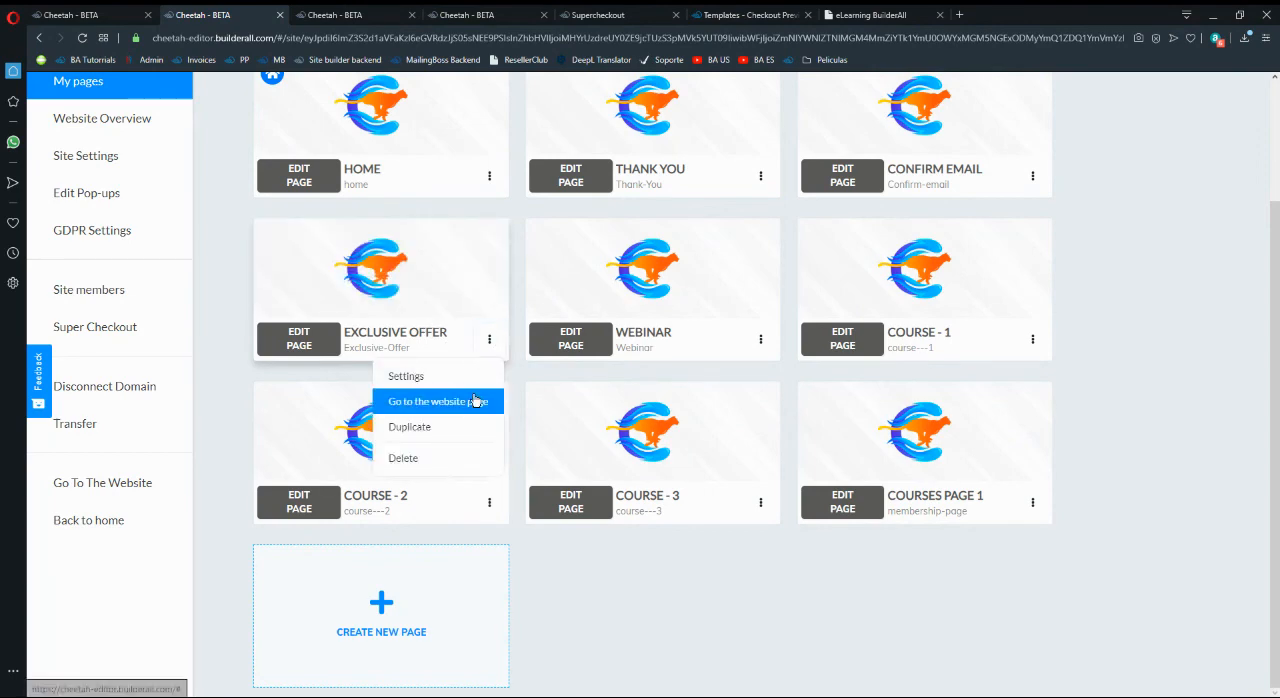
left_click(478, 401)
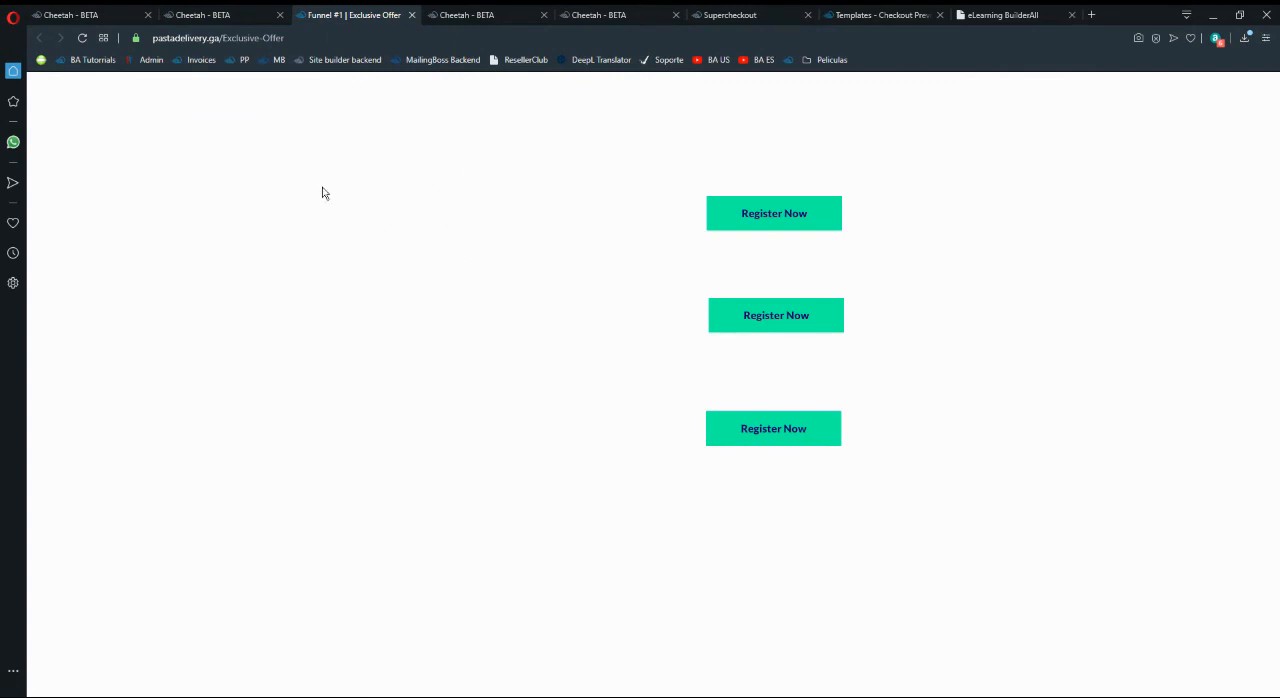
left_click(775, 215)
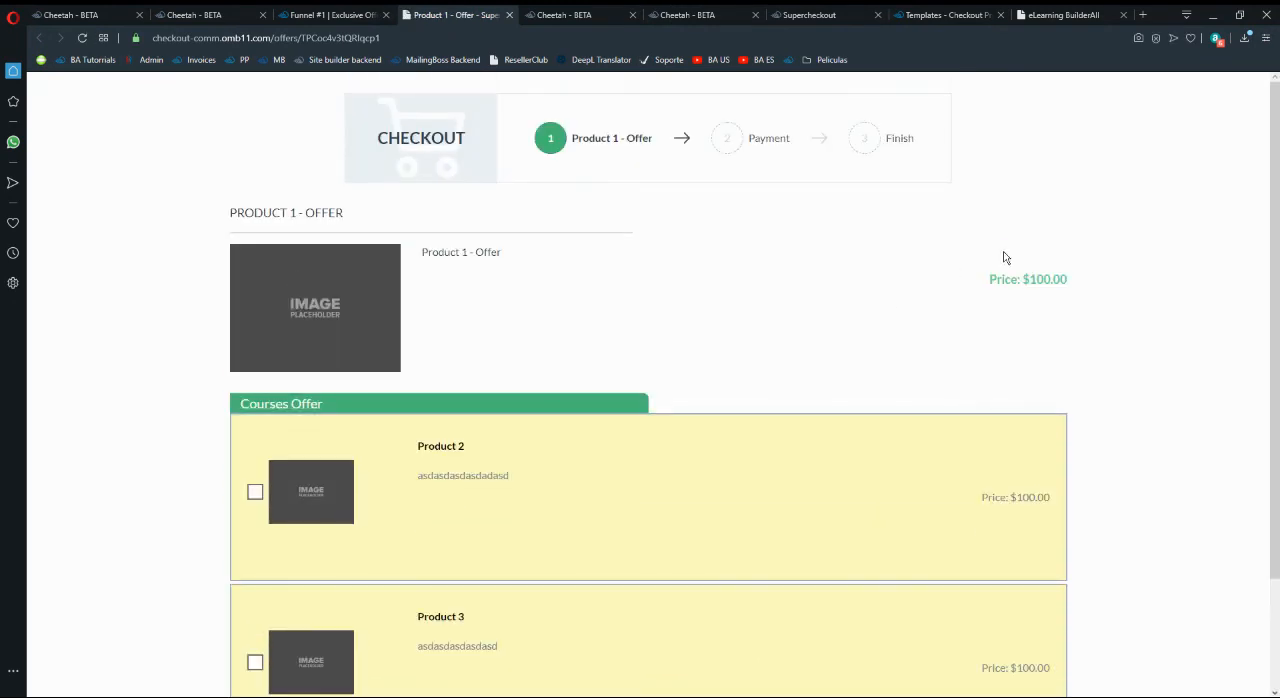
scroll(744, 387, "down", 3)
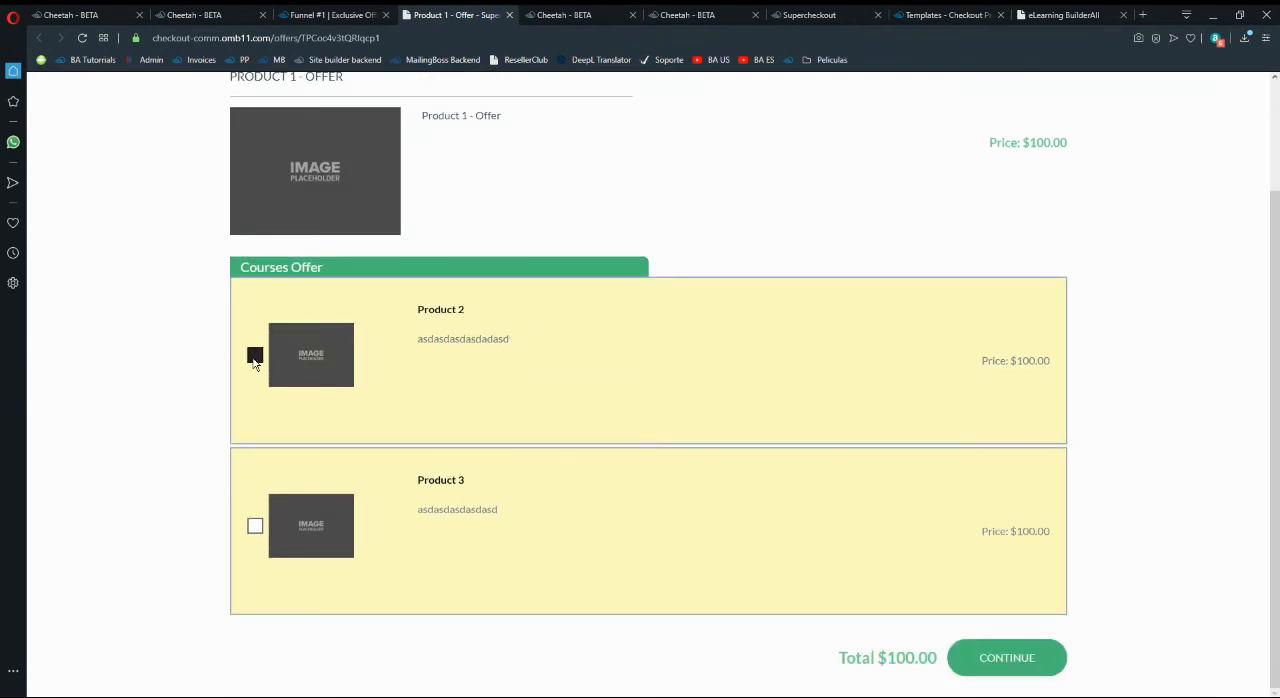
- Test the Product 2 and Product 3 add-ons in the Product 1 - Offer checkout, leaving only Product 2 selected
left_click(255, 355)
left_click(256, 356)
left_click(255, 524)
scroll(494, 331, "up", 3)
scroll(489, 248, "down", 3)
left_click(256, 355)
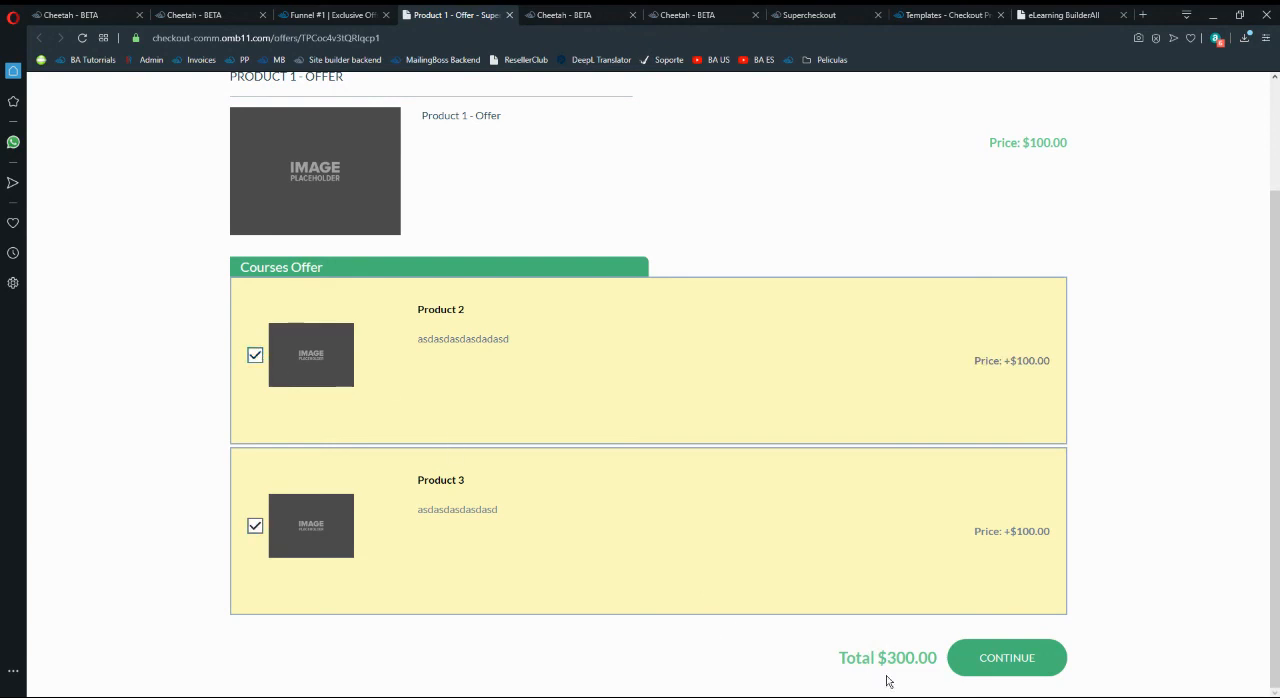
left_click(253, 525)
- Review the Product 1 - Offer checkout, add Product 3 alongside Product 2, and close the checkout
scroll(389, 483, "up", 3)
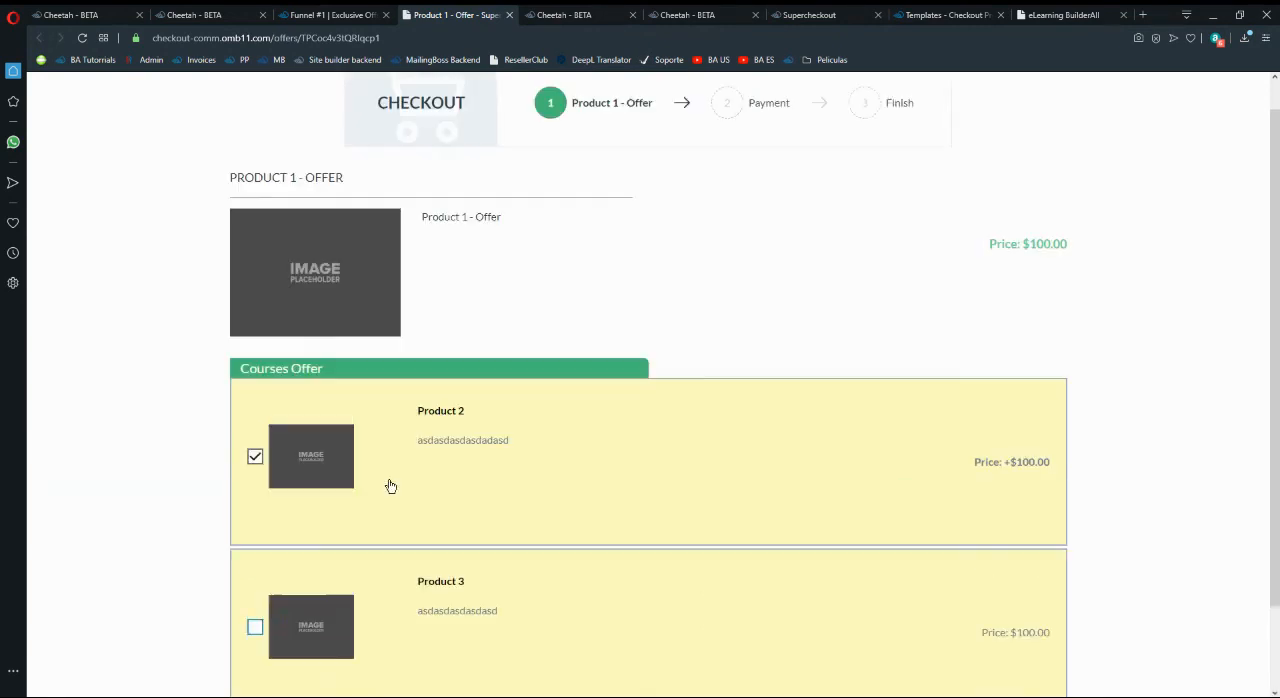
scroll(458, 476, "down", 3)
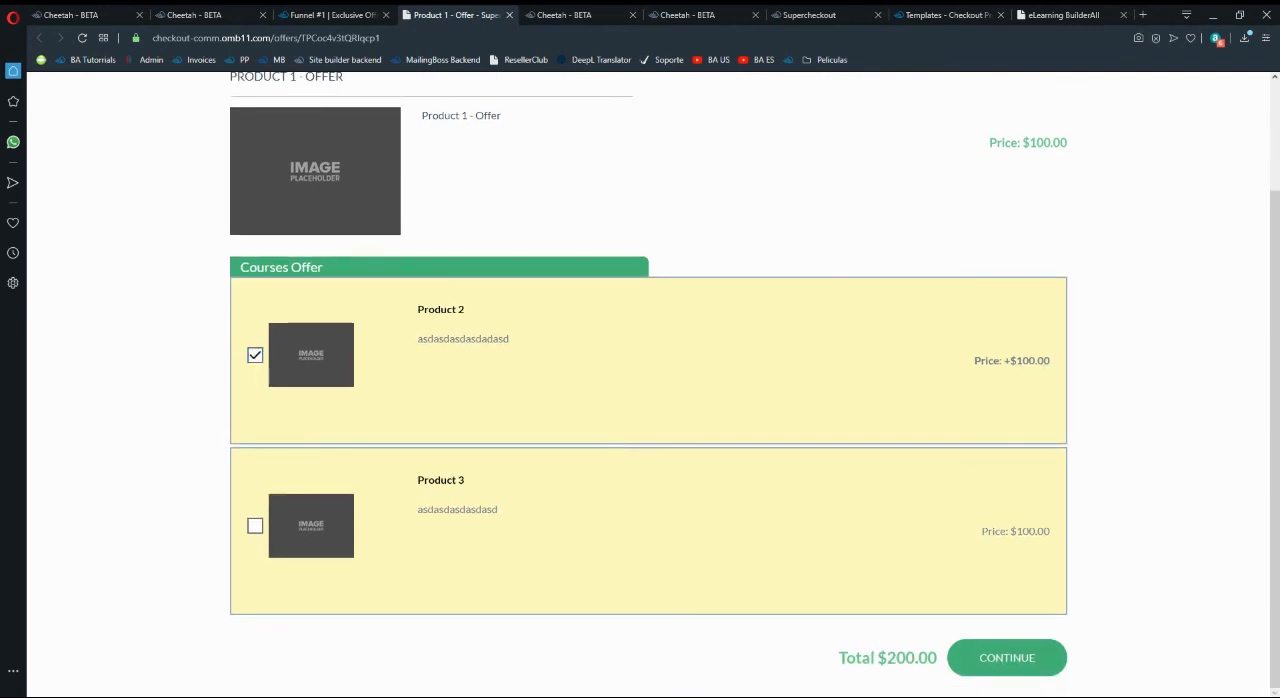
scroll(540, 417, "up", 3)
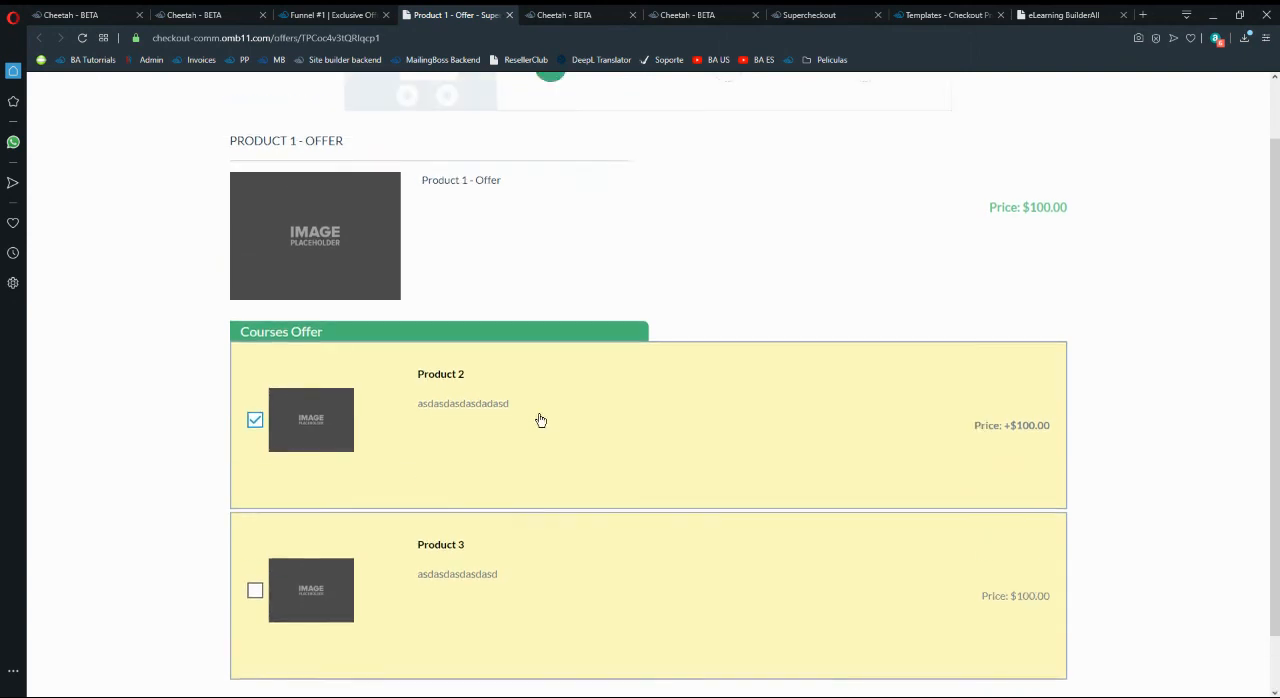
scroll(549, 443, "down", 3)
scroll(430, 200, "up", 1)
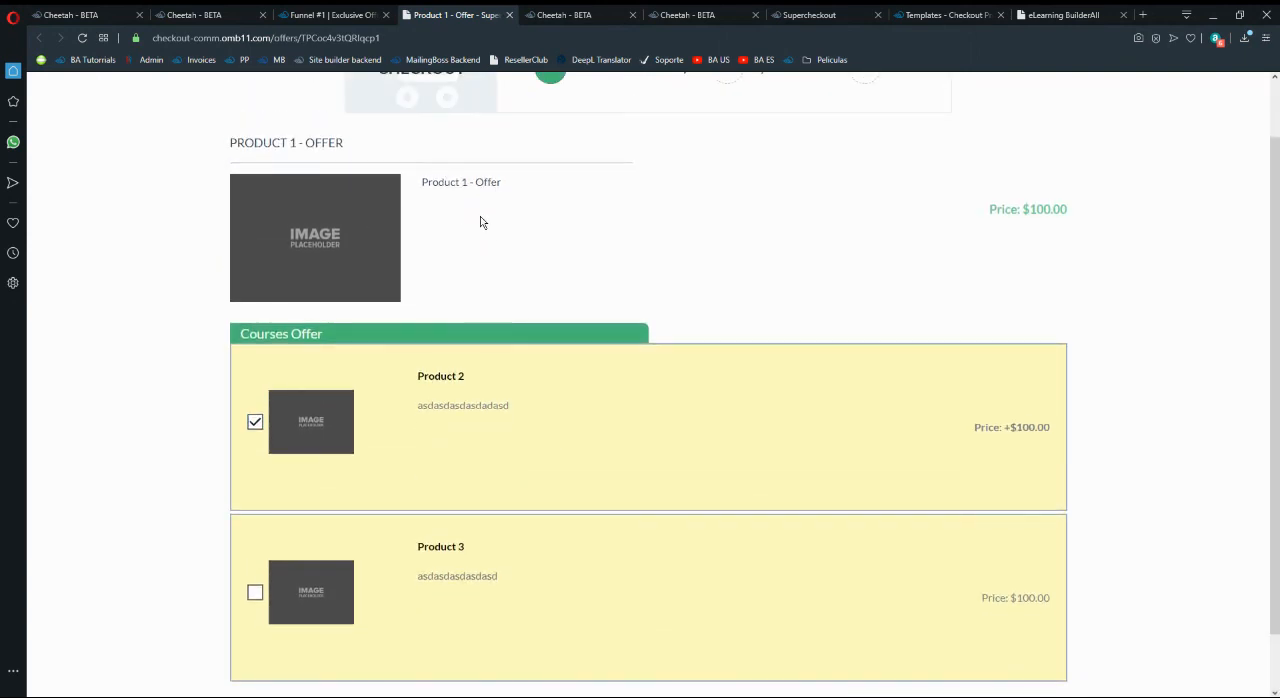
scroll(470, 235, "down", 1)
left_click(255, 526)
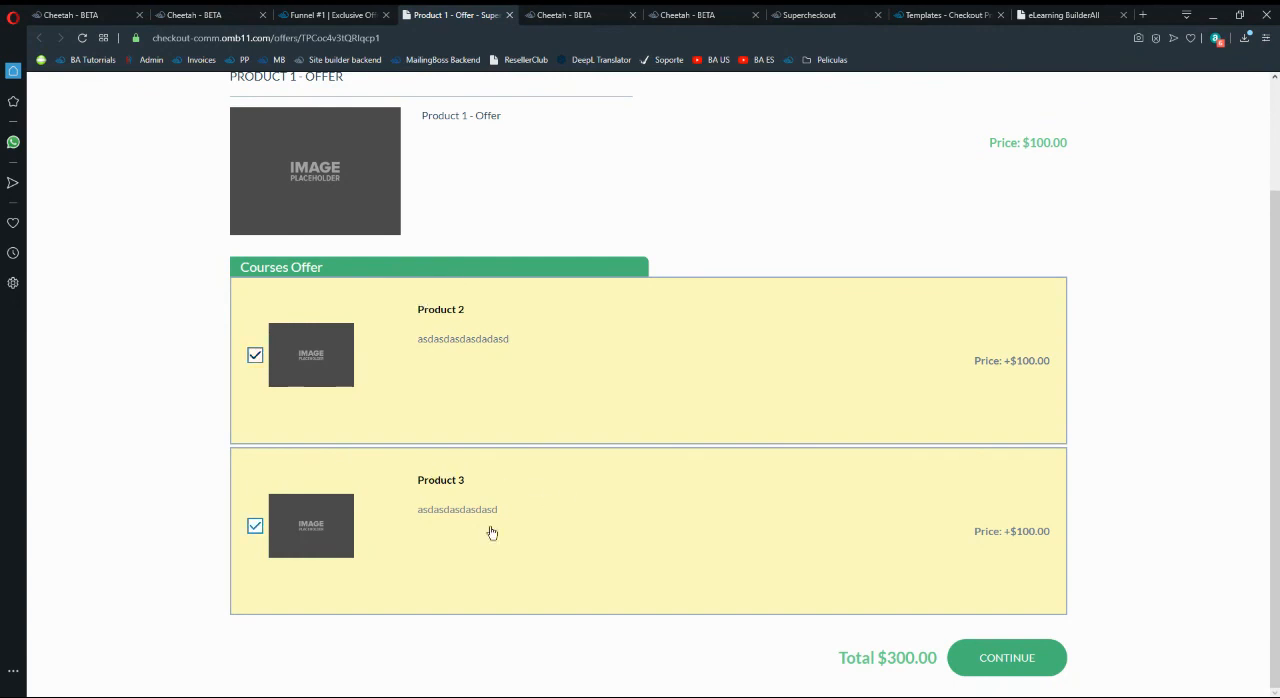
left_click(509, 15)
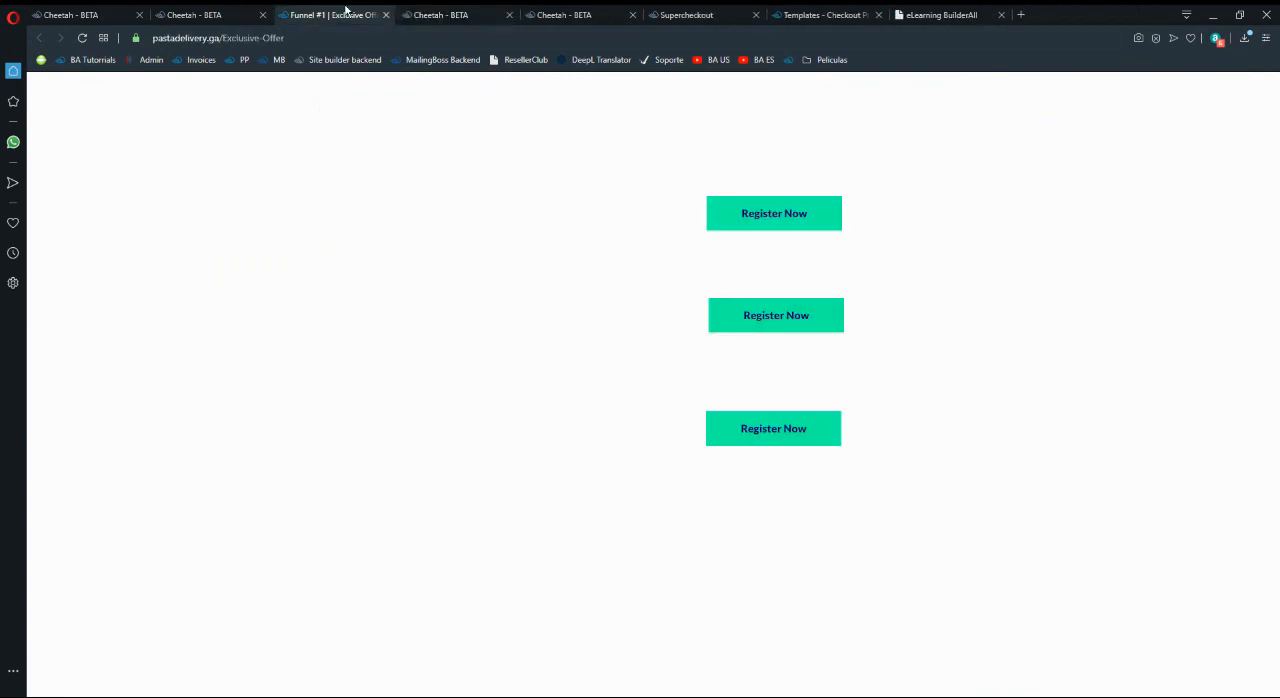
- Open the Product 2 - Offer checkout from the second Register Now button and test its Product 3 add-on while reviewing the courses offer
left_click(794, 322)
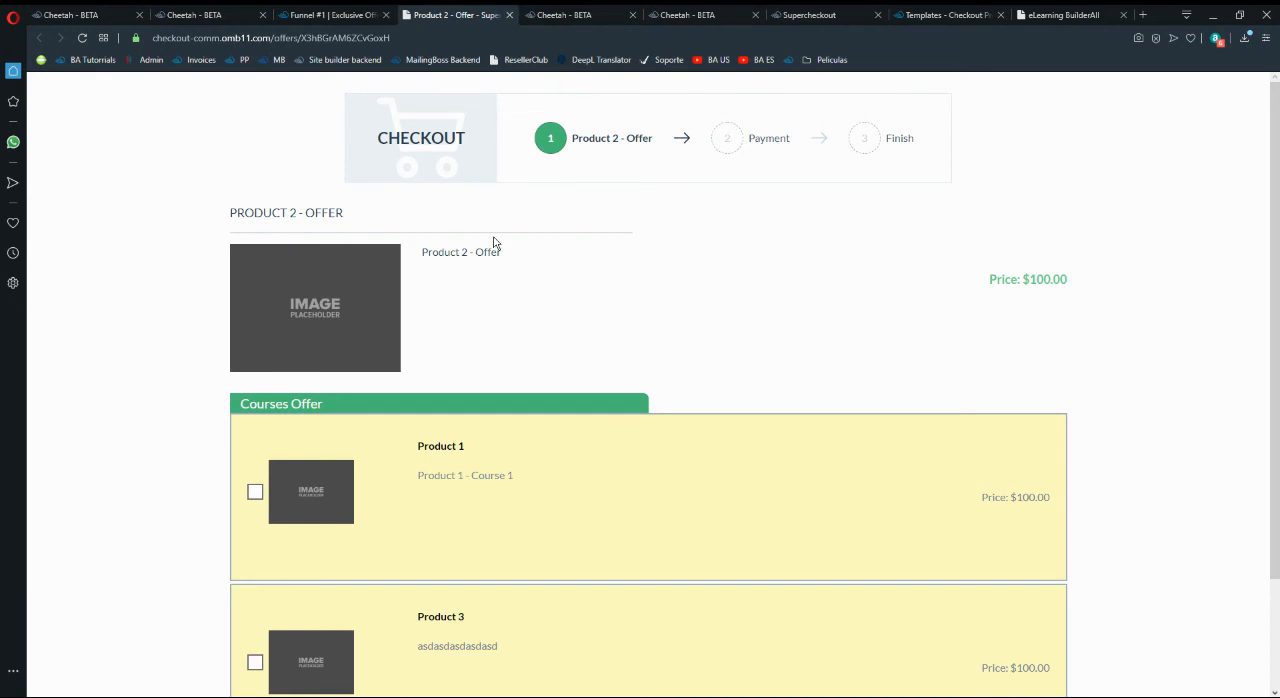
scroll(493, 243, "down", 2)
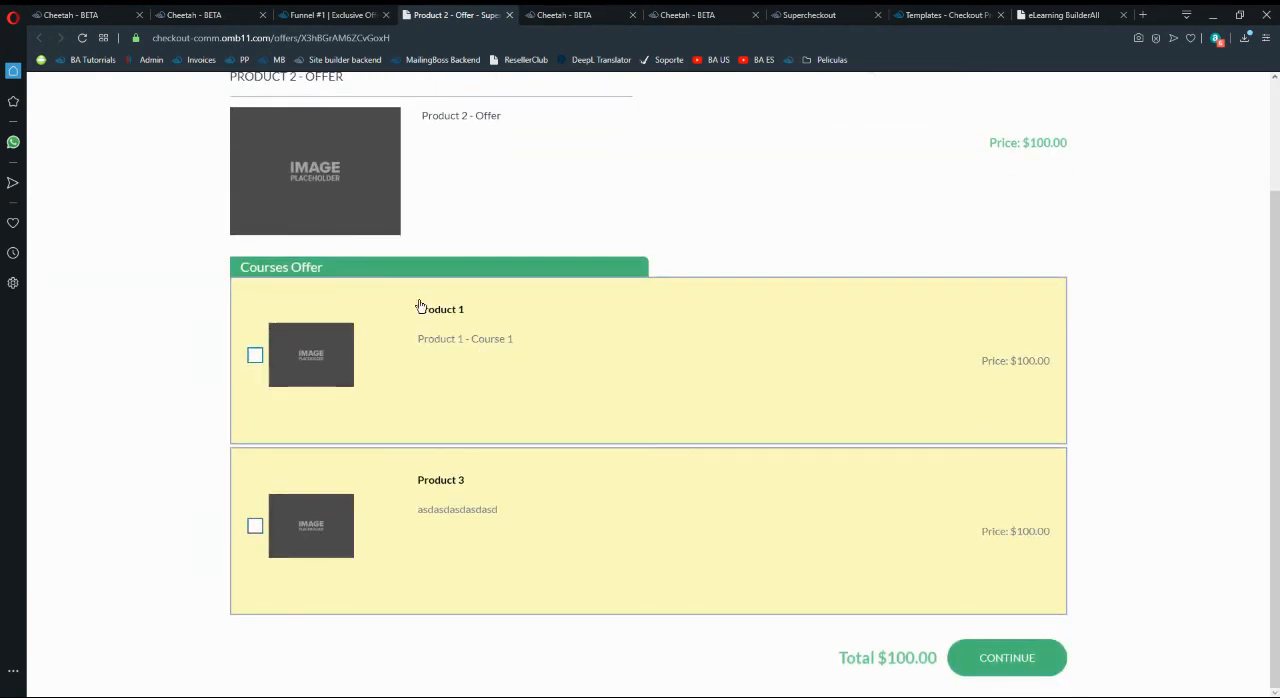
left_click(254, 525)
scroll(1051, 289, "up", 2)
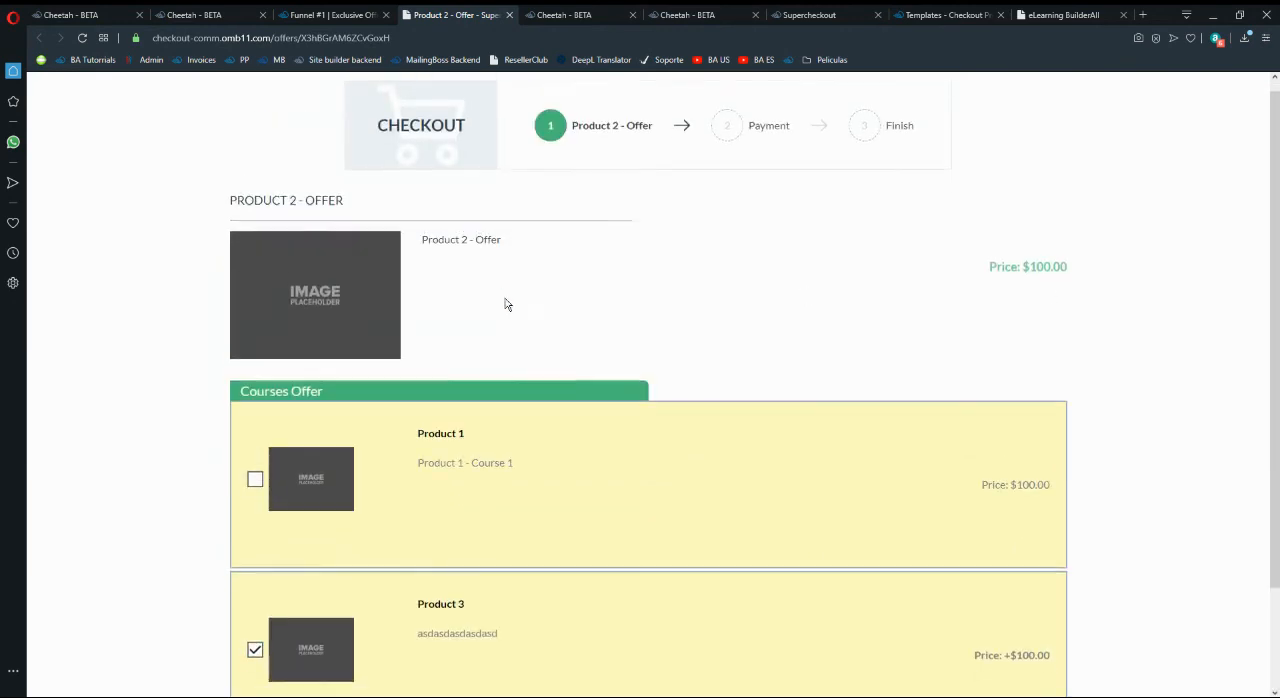
scroll(490, 390, "down", 2)
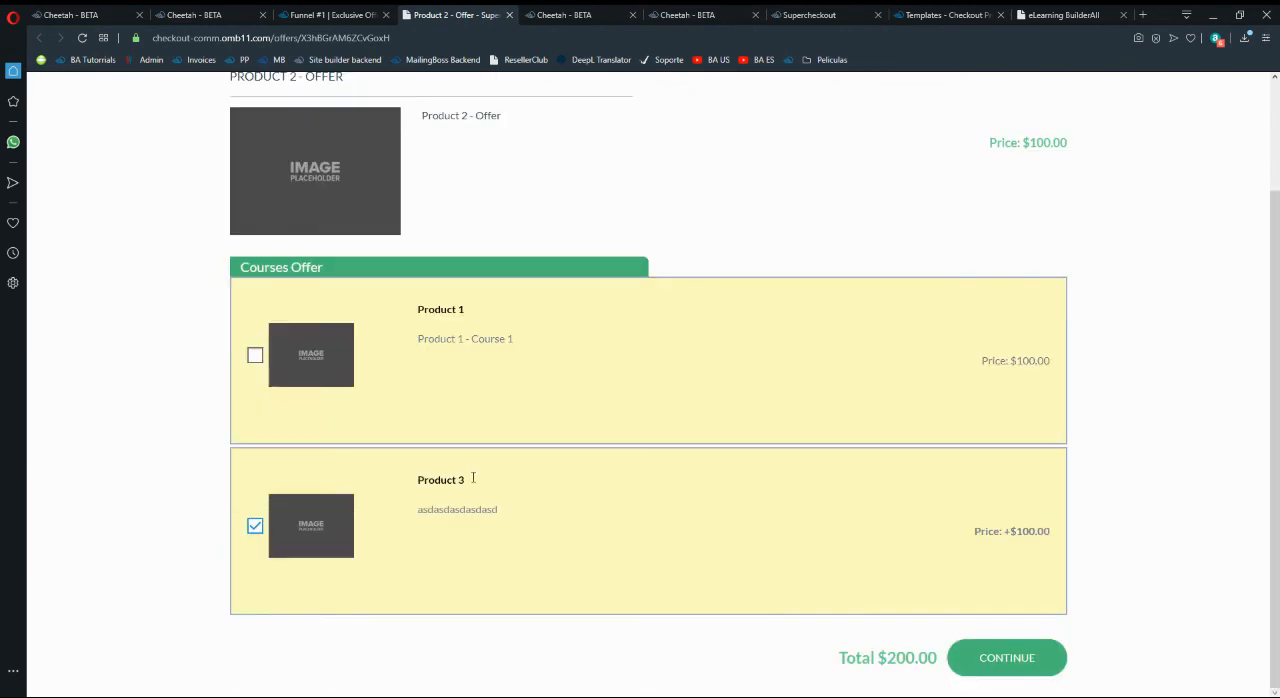
left_click(254, 525)
scroll(420, 409, "up", 2)
scroll(457, 240, "down", 2)
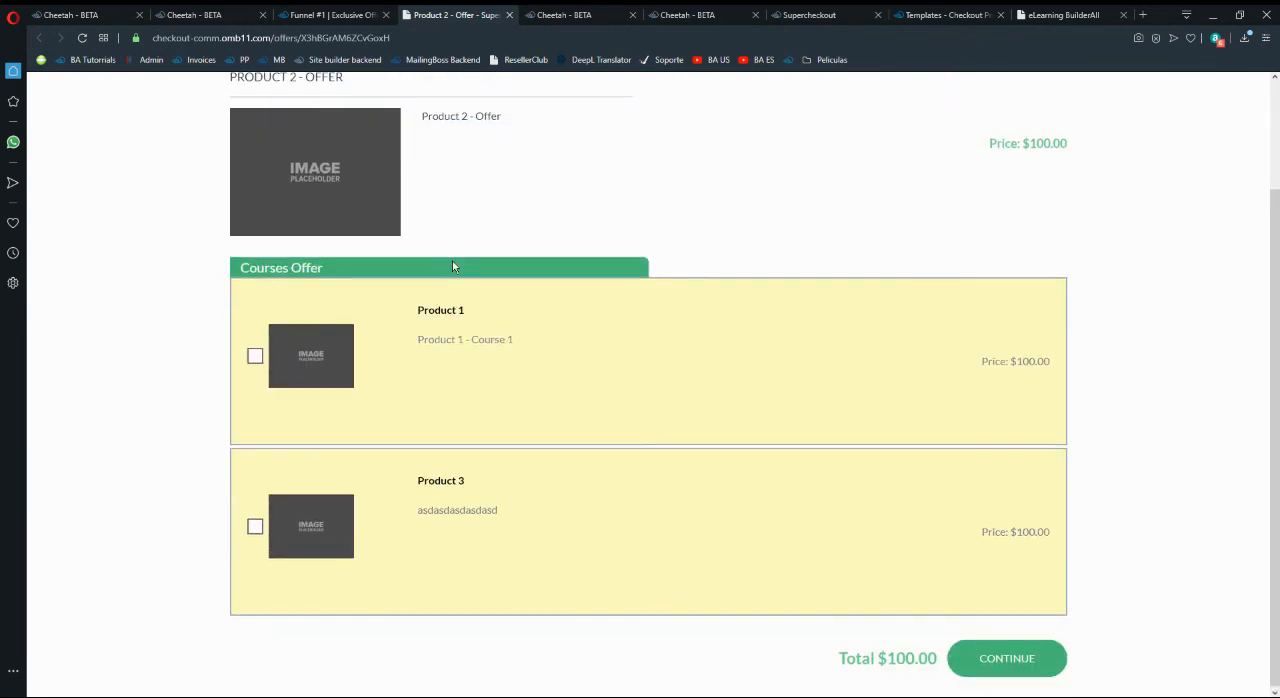
left_click(479, 324)
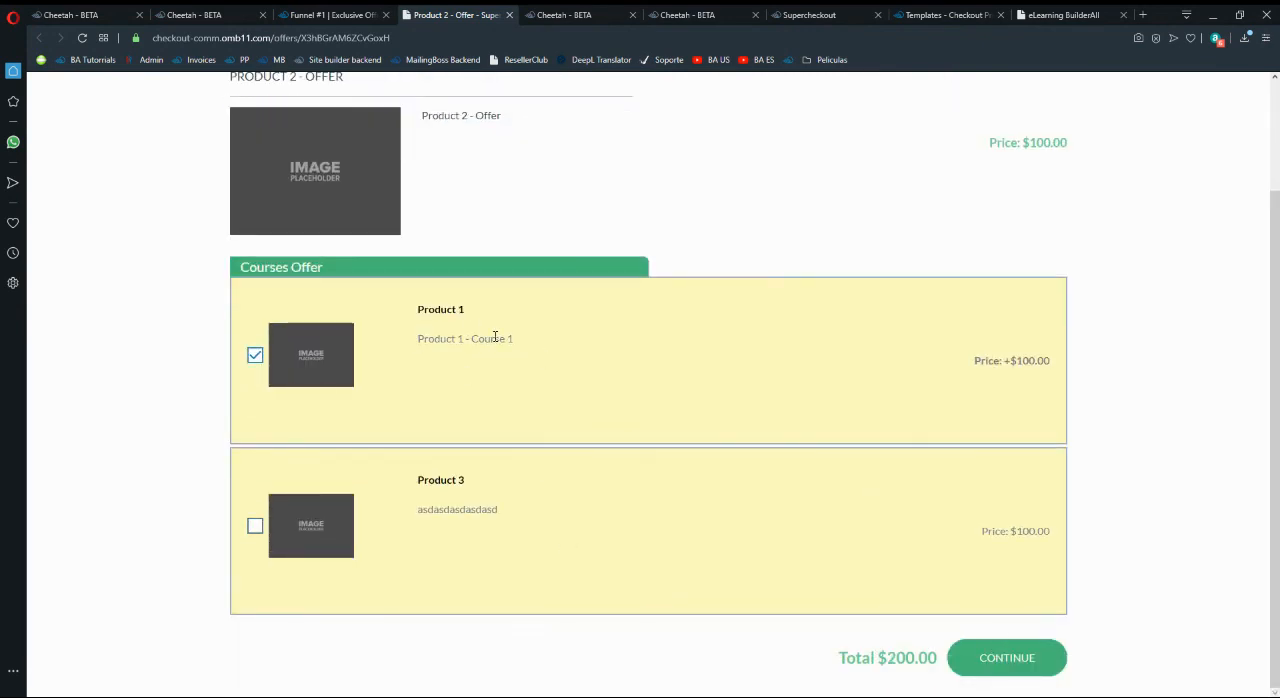
- Reopen the Product 1 - Offer checkout from the first Register Now button, review it with Product 2 selected, and close it
left_click(322, 14)
left_click(772, 216)
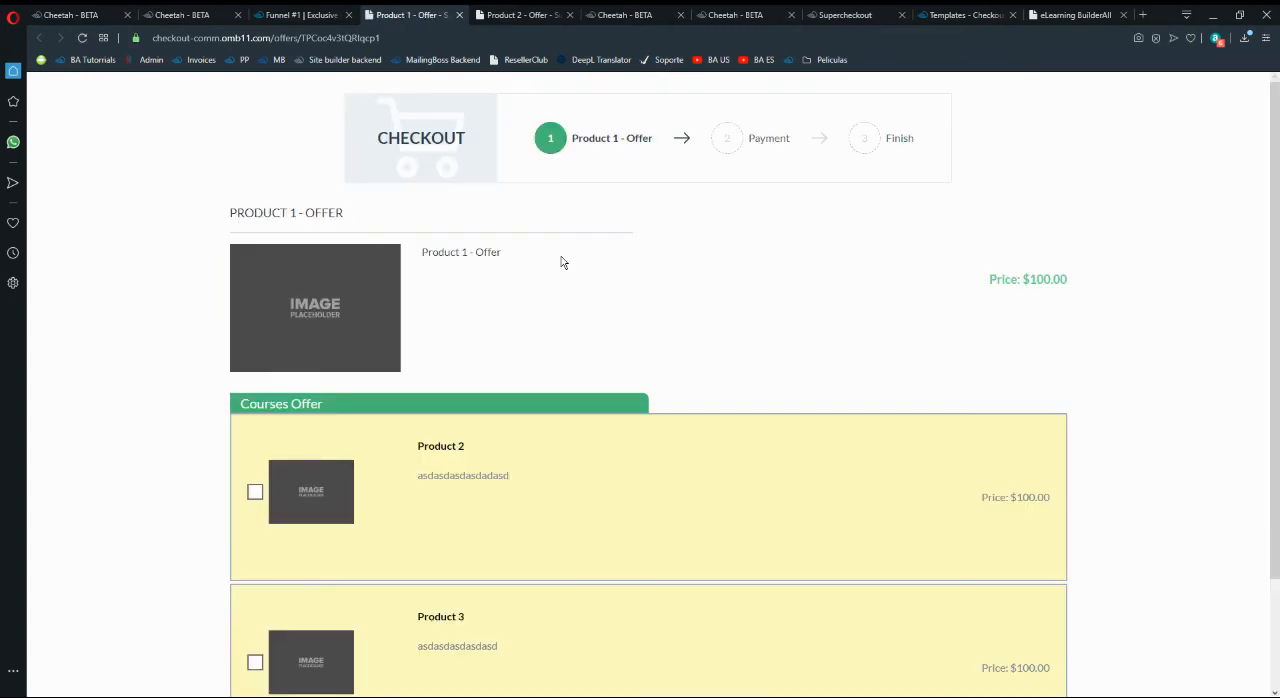
scroll(534, 346, "down", 2)
left_click(427, 307)
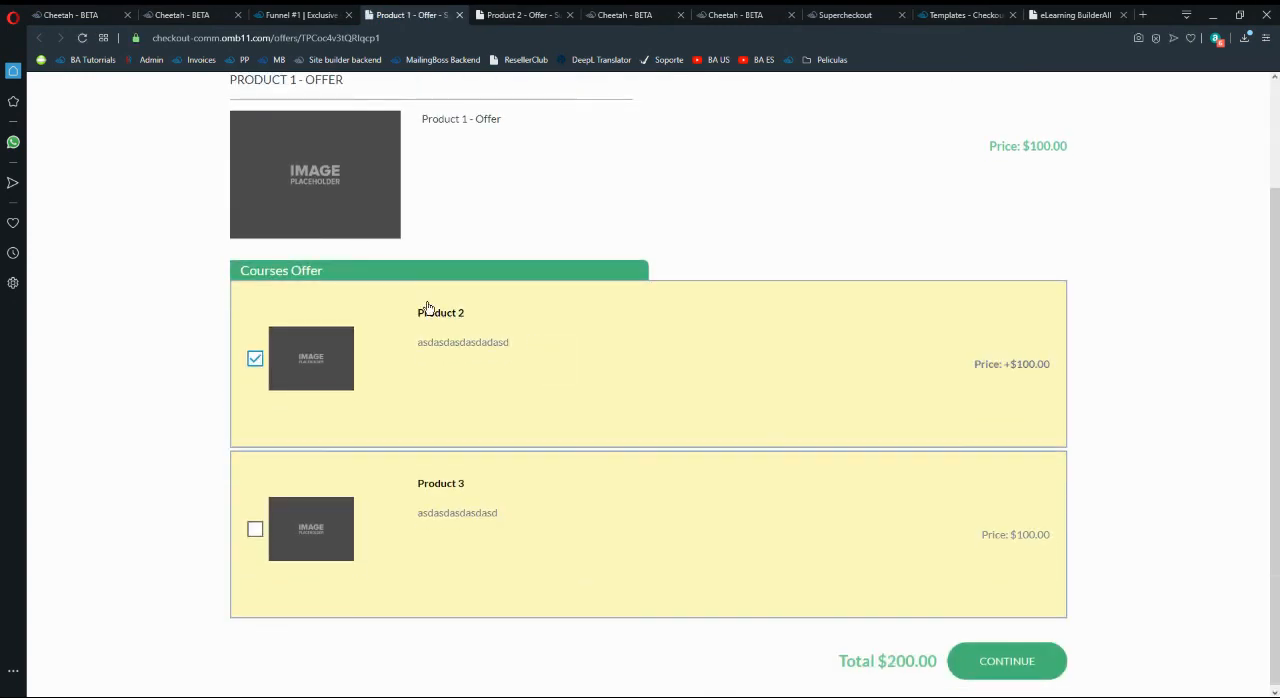
scroll(505, 343, "up", 1)
left_click(459, 14)
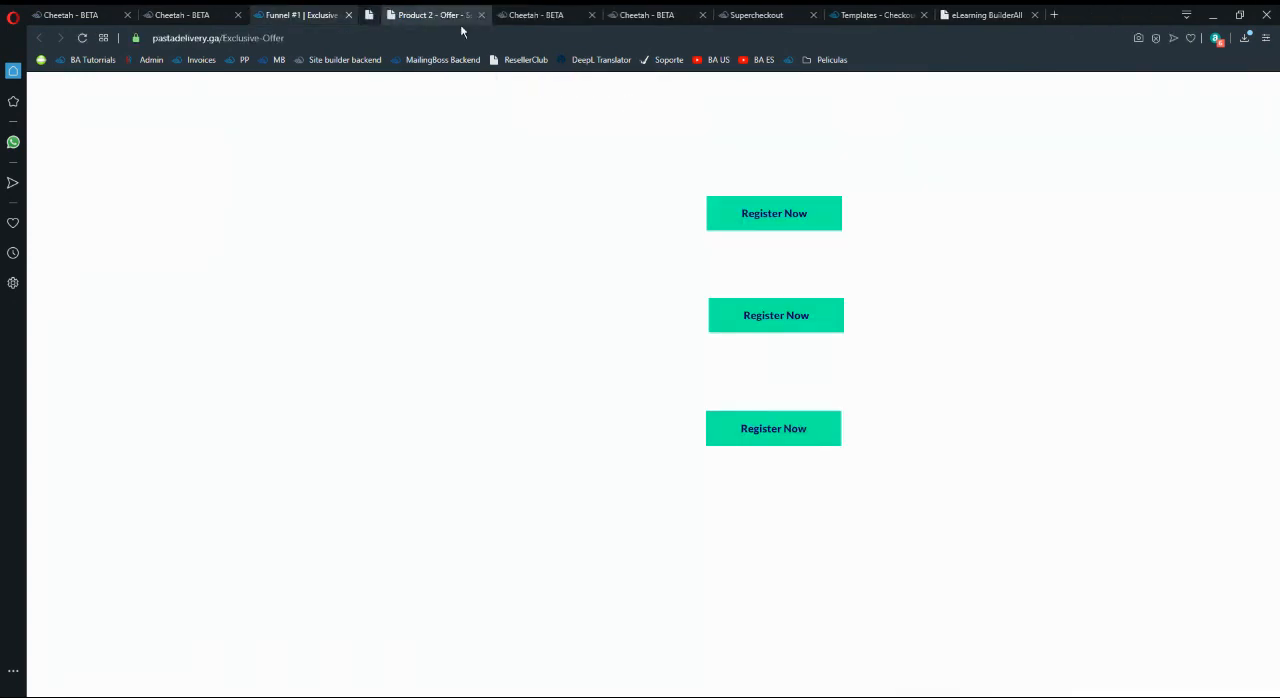
- Review the Product 2 - Offer checkout and its Product 1 and Product 3 add-ons, and close the checkout
left_click(490, 15)
scroll(461, 269, "up", 1)
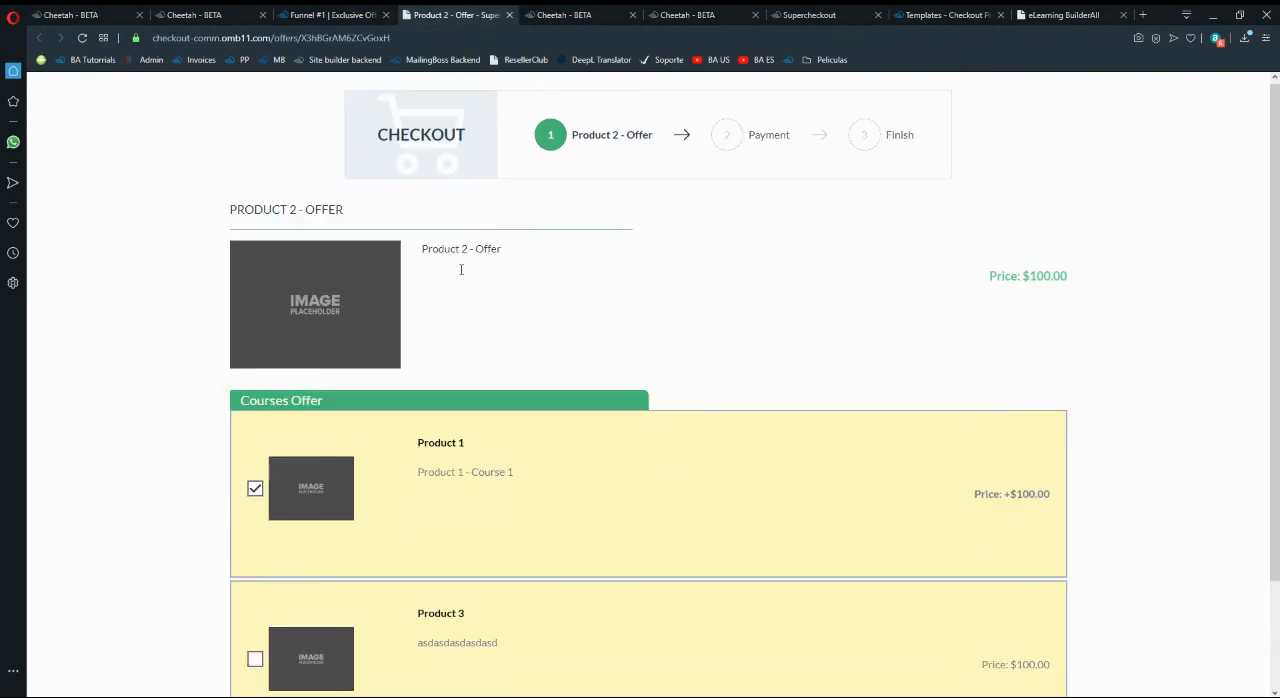
scroll(470, 265, "down", 2)
scroll(510, 270, "up", 1)
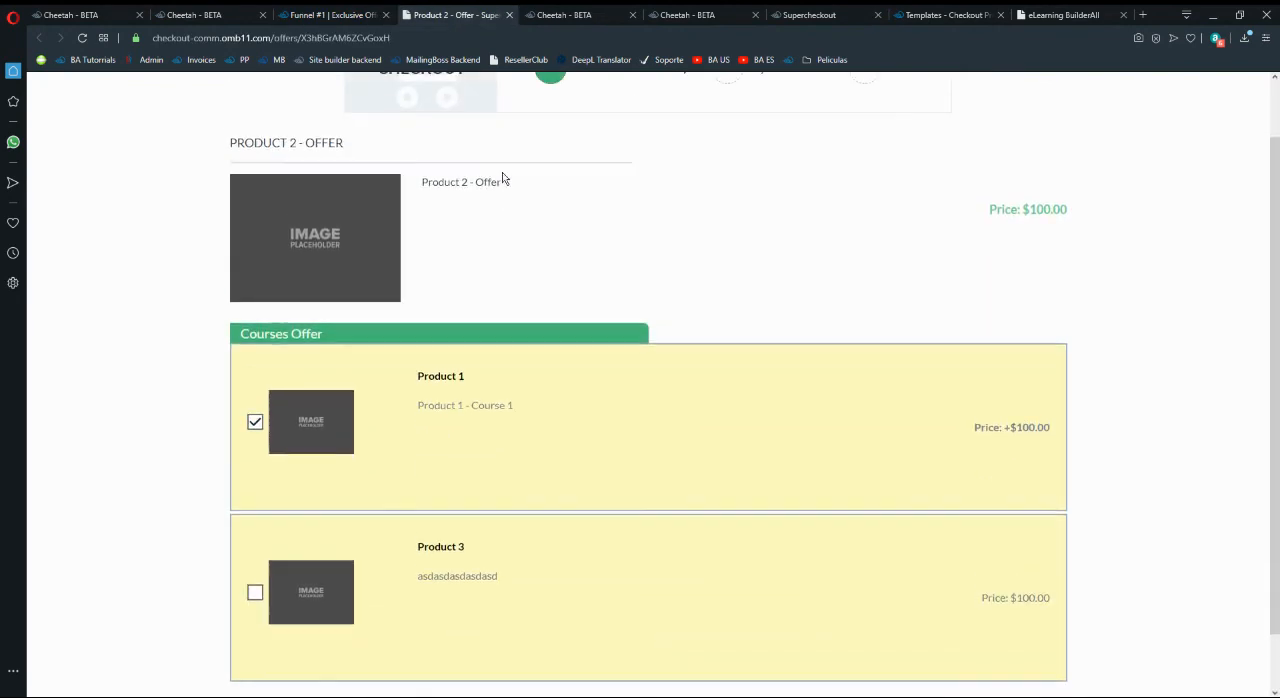
scroll(474, 193, "down", 1)
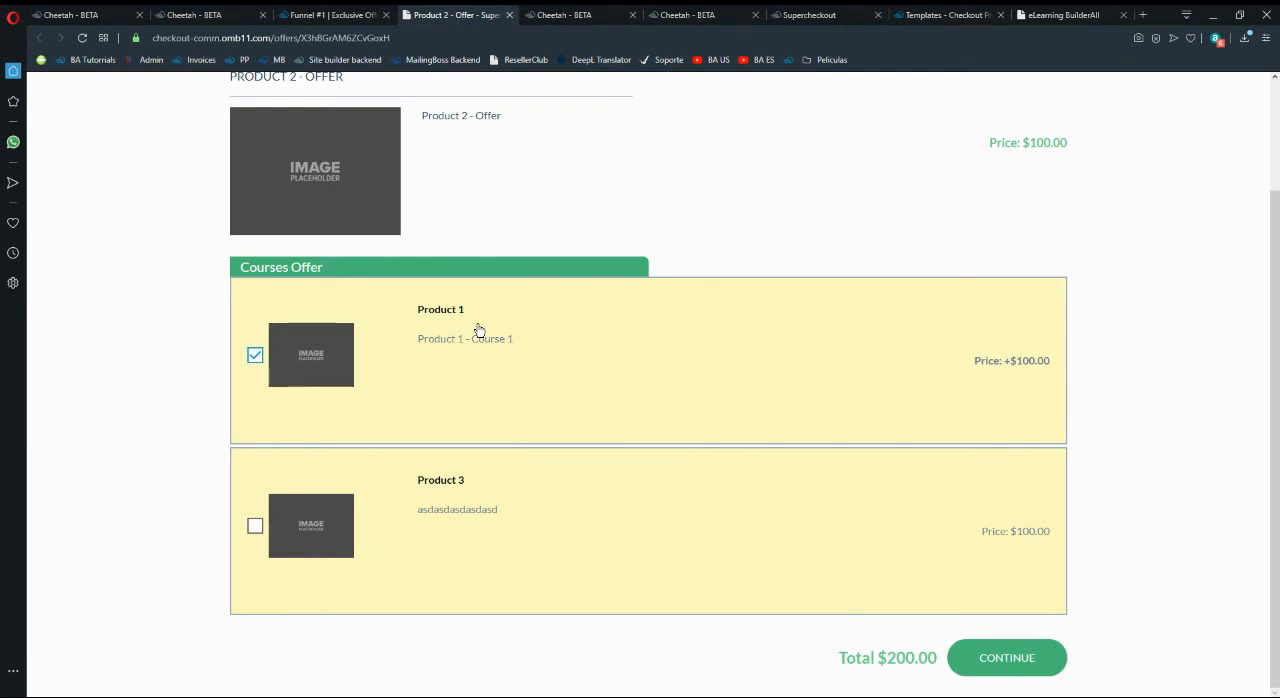
left_click(510, 15)
- Open the Product 3 - Offer checkout from the third Register Now button and view its courses offer
left_click(370, 15)
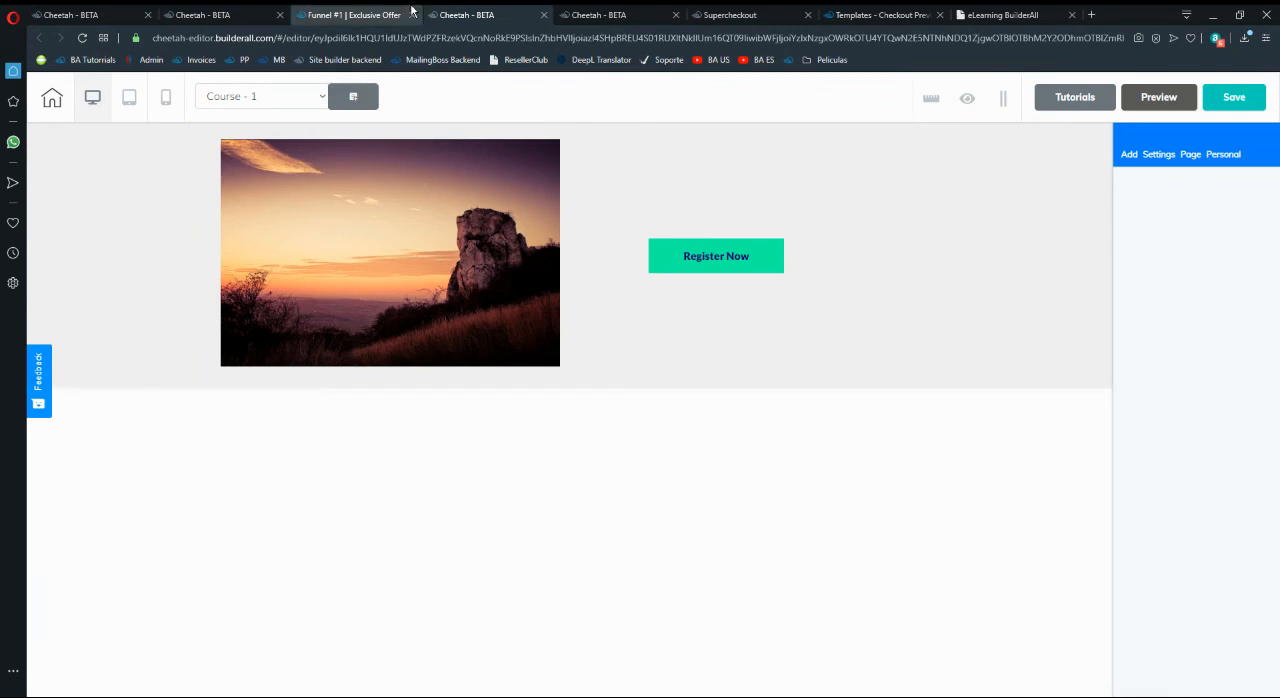
left_click(762, 430)
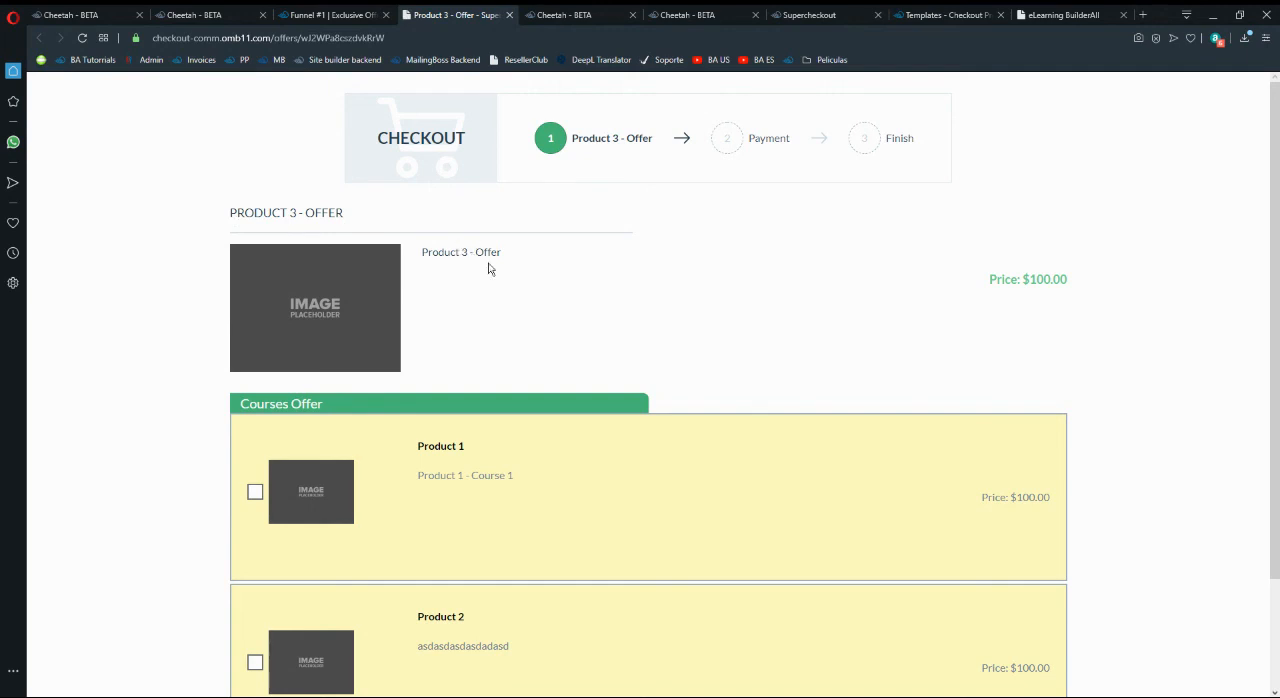
scroll(490, 268, "down", 2)
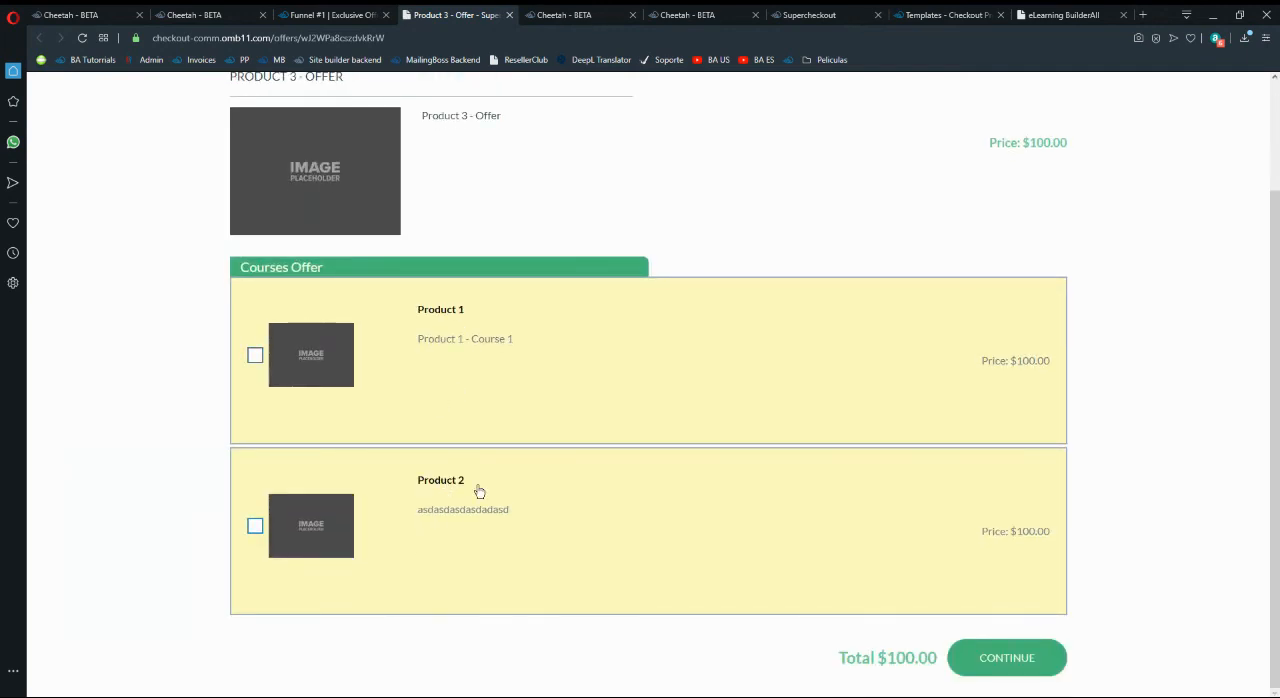
- Test the Product 1 and Product 2 add-ons in the Product 3 - Offer checkout and continue to the payment stage
left_click(859, 536)
left_click(523, 364)
left_click(509, 491)
left_click(1027, 662)
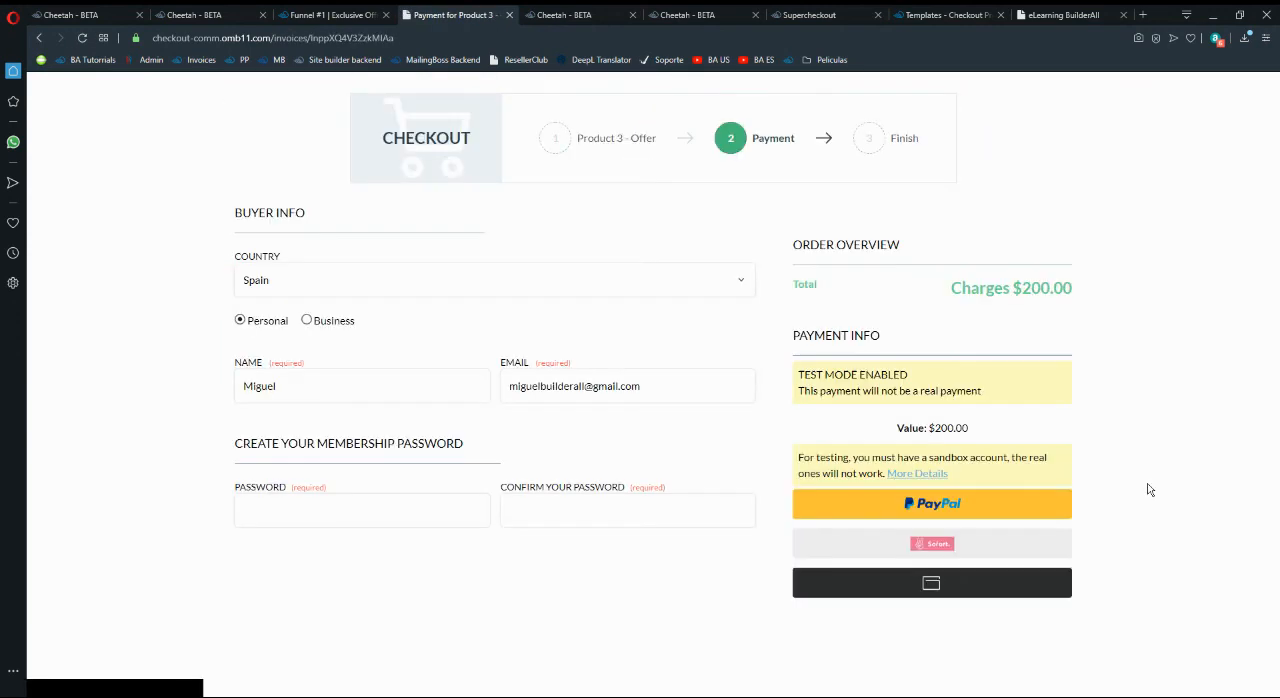
left_click(277, 385)
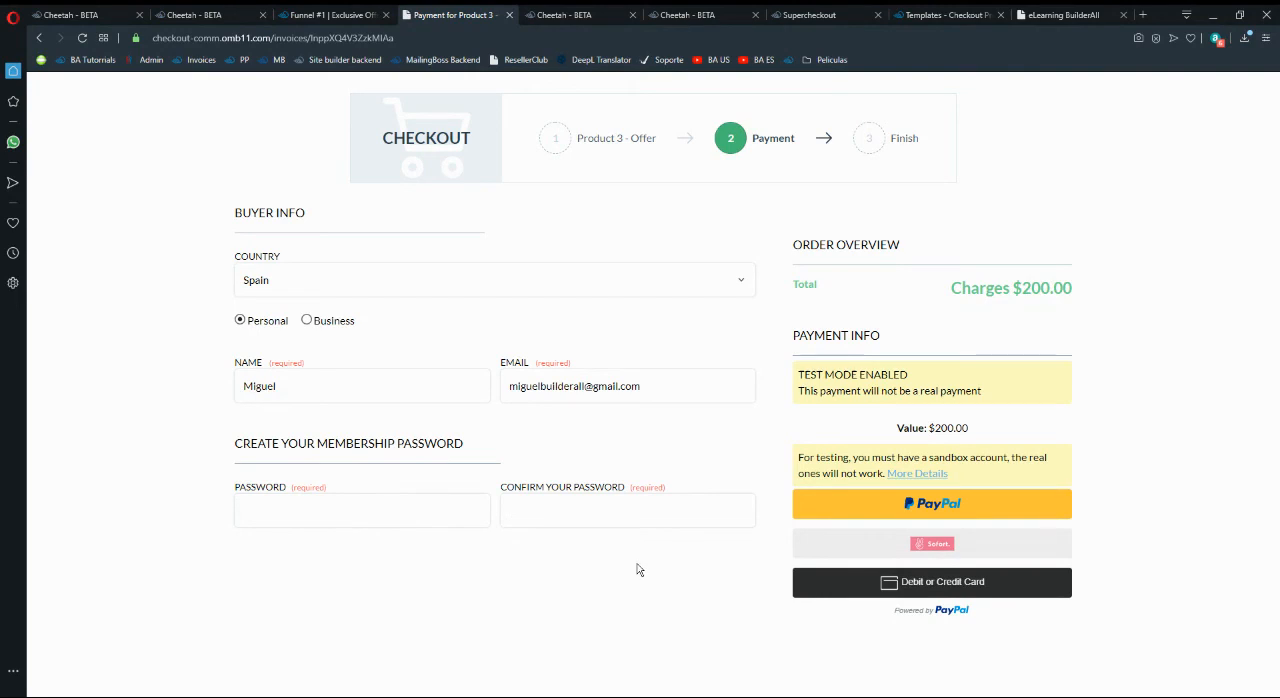
- View the Plan bronze course and its student login form from the eLearning course list, and close the course
left_click(1060, 13)
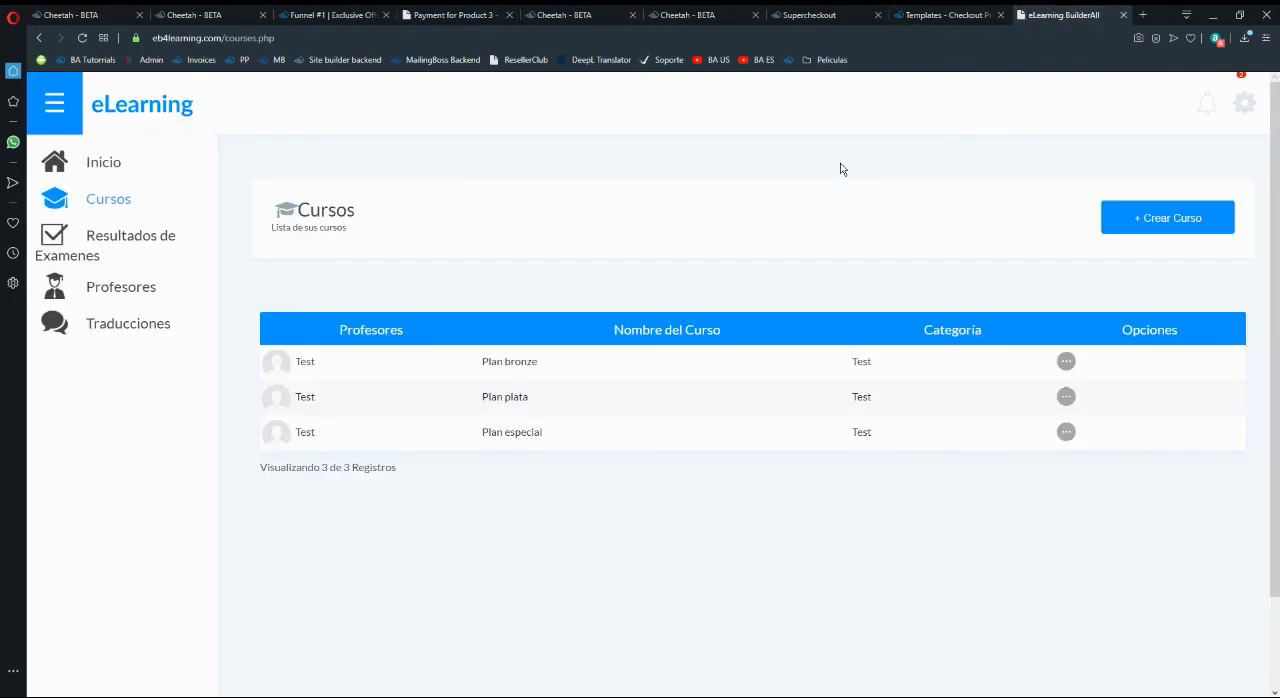
left_click(1067, 362)
left_click(1038, 398)
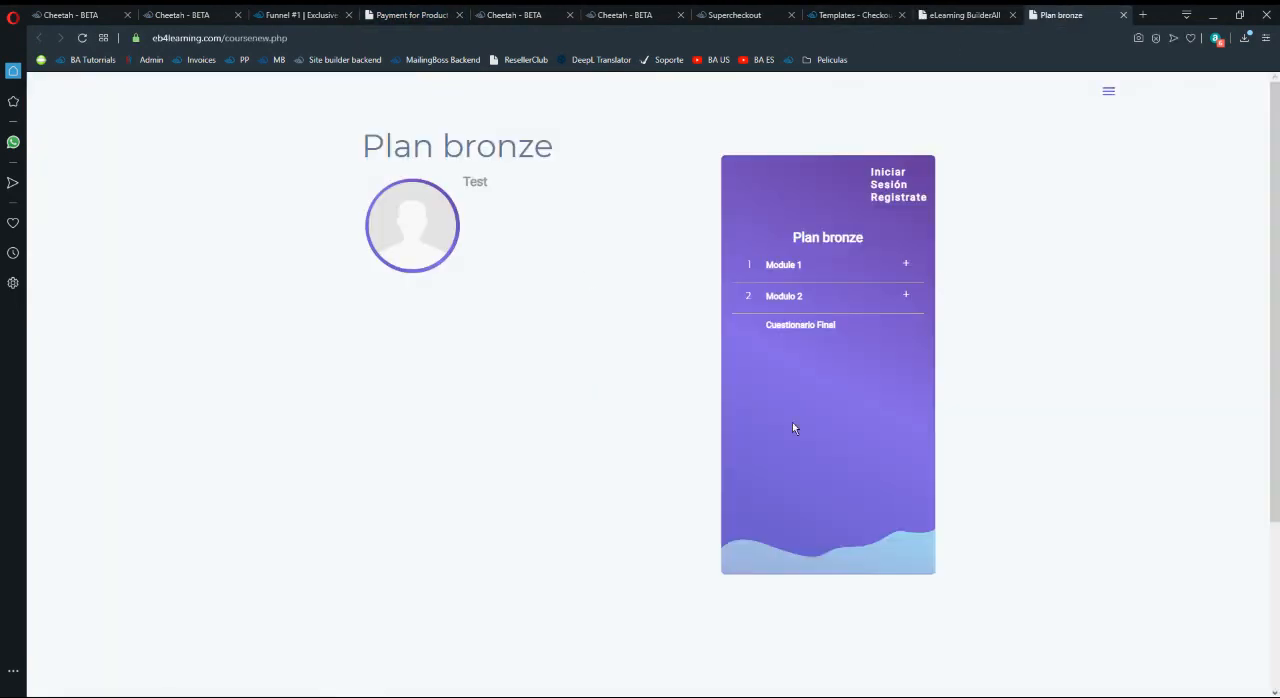
left_click(878, 183)
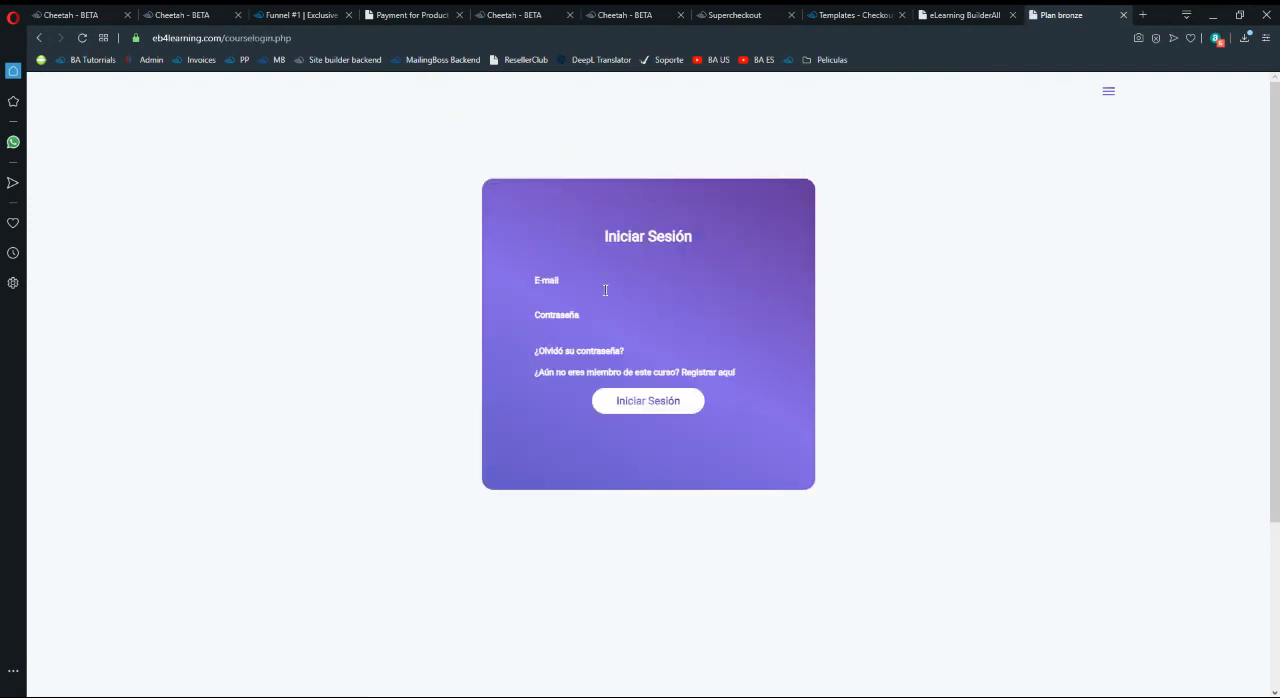
left_click(561, 296)
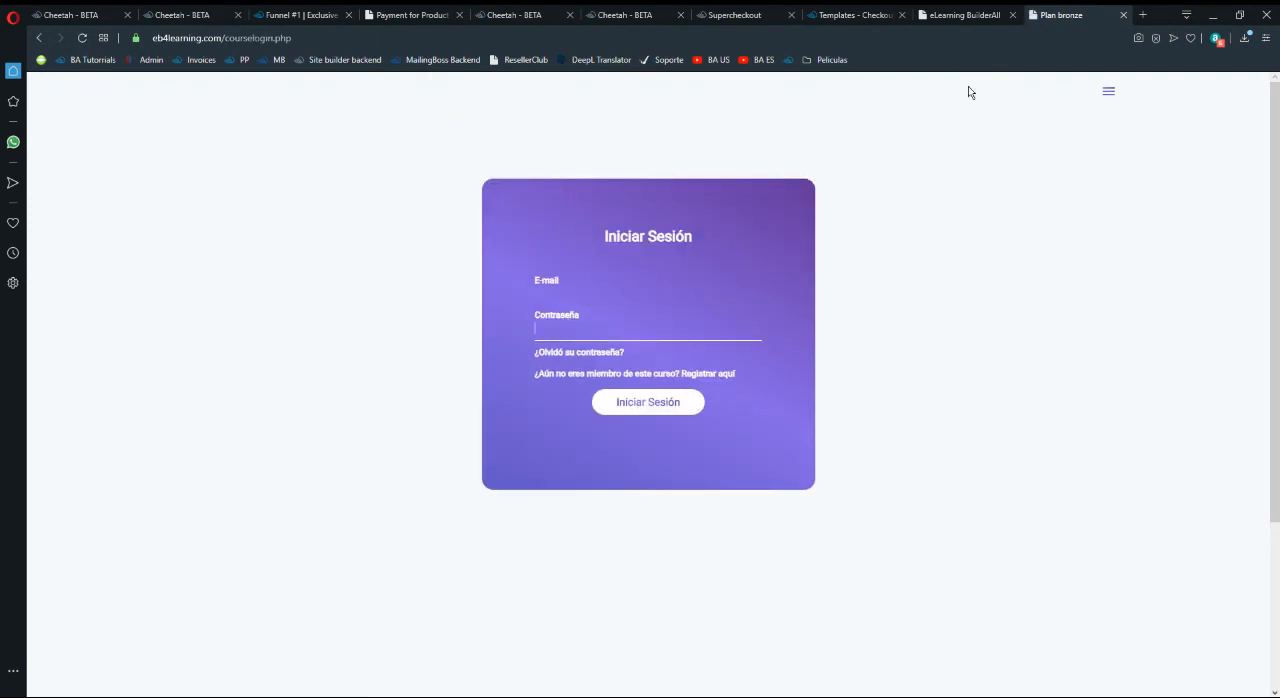
left_click(1123, 15)
- Try a PayPal payment for the Product 3 - Offer with the membership password fields left empty, and close the checkout
left_click(560, 14)
left_click(438, 12)
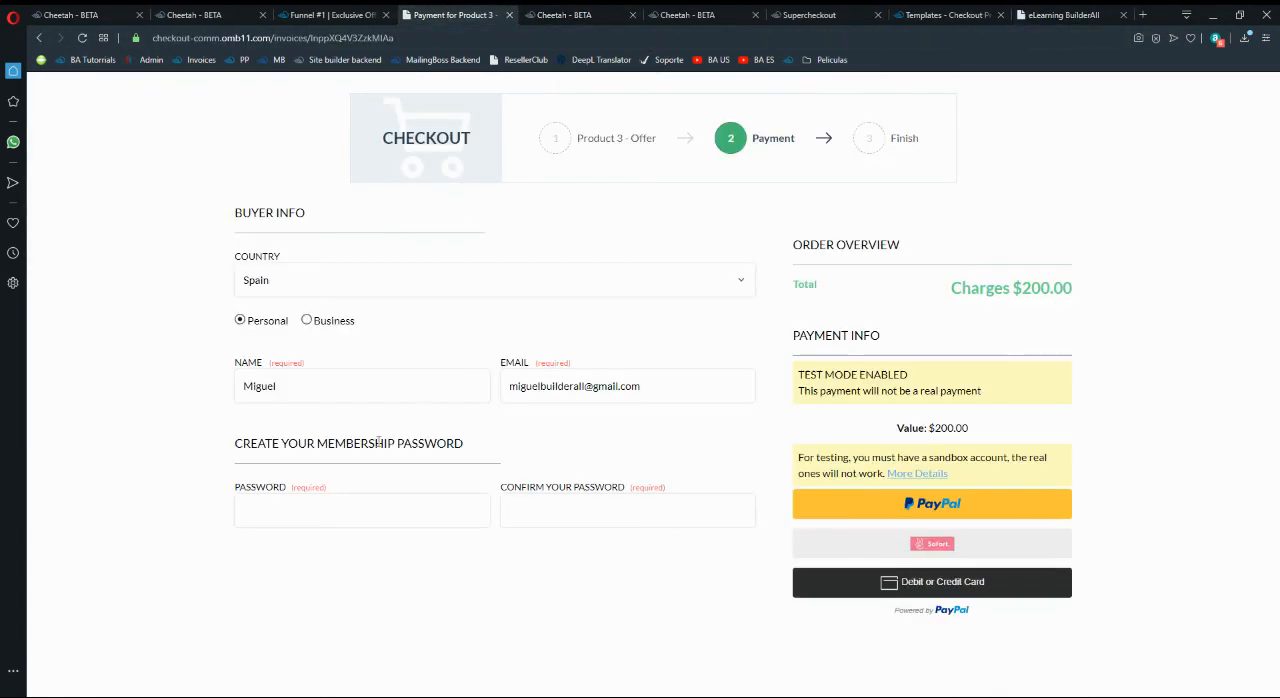
left_click(363, 506)
left_click(626, 510)
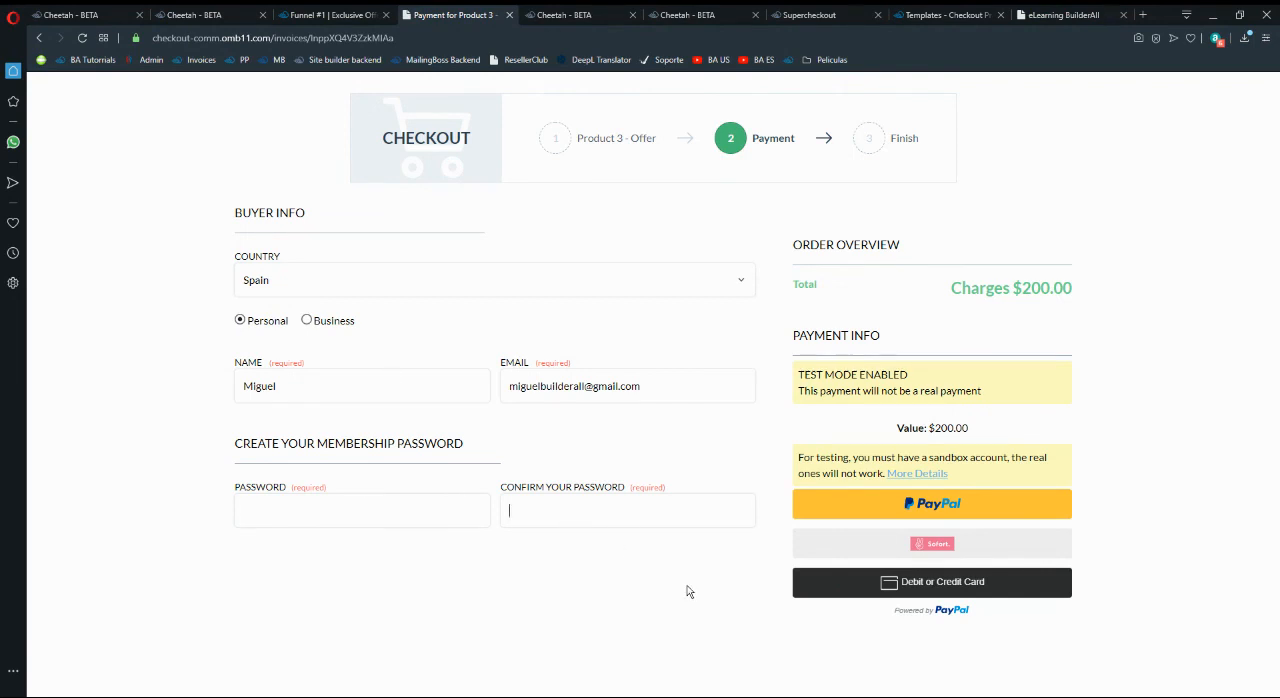
left_click(925, 507)
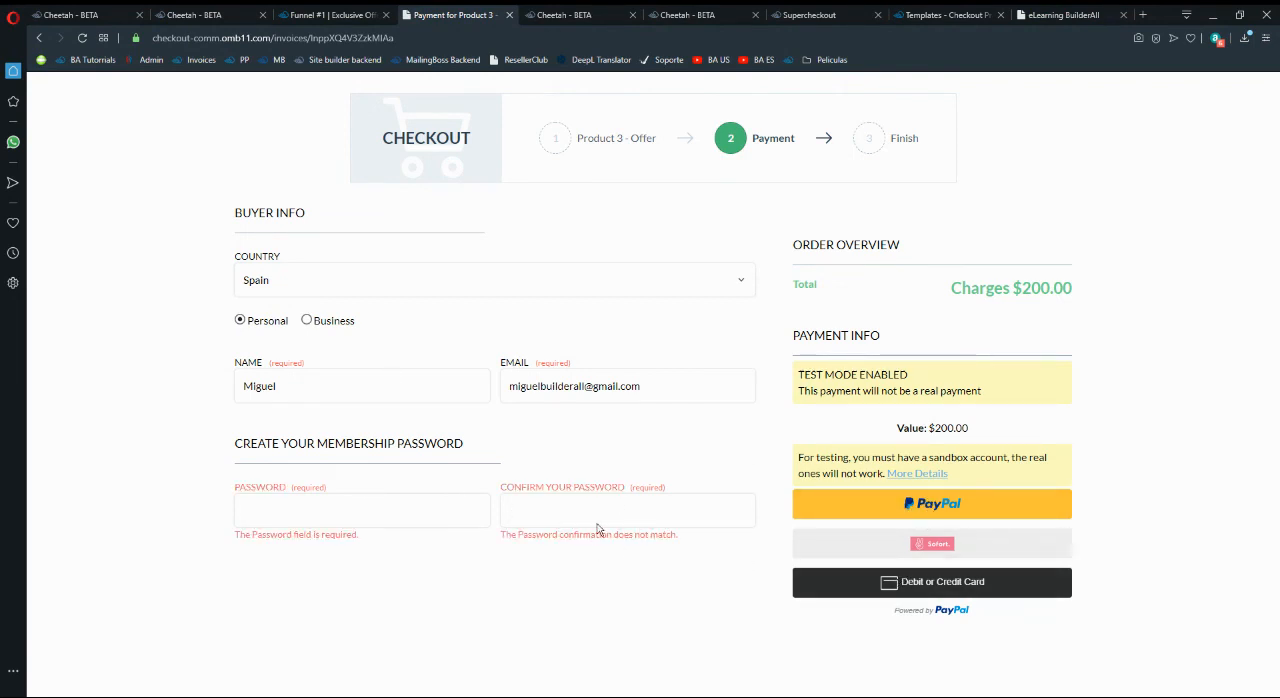
left_click(509, 15)
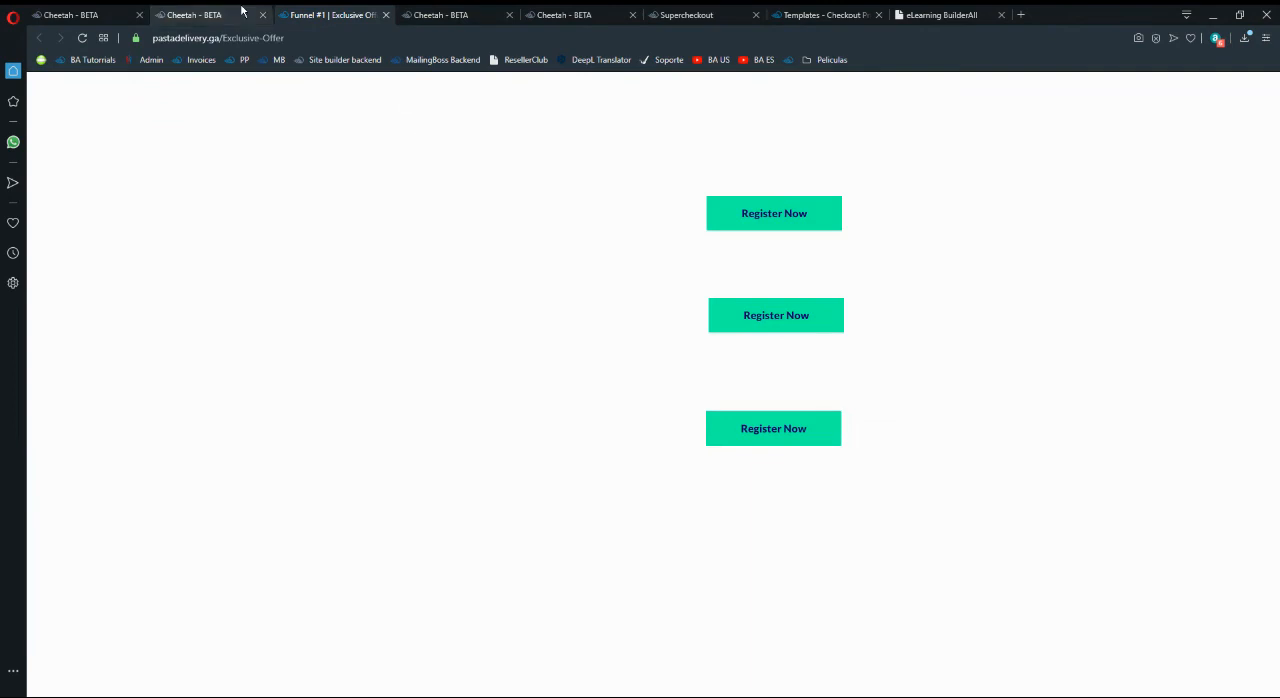
- Review the Exclusive Offer page in the Funnel #1 page list alongside its live version with the three Register Now buttons
left_click(205, 15)
scroll(560, 410, "up", 1)
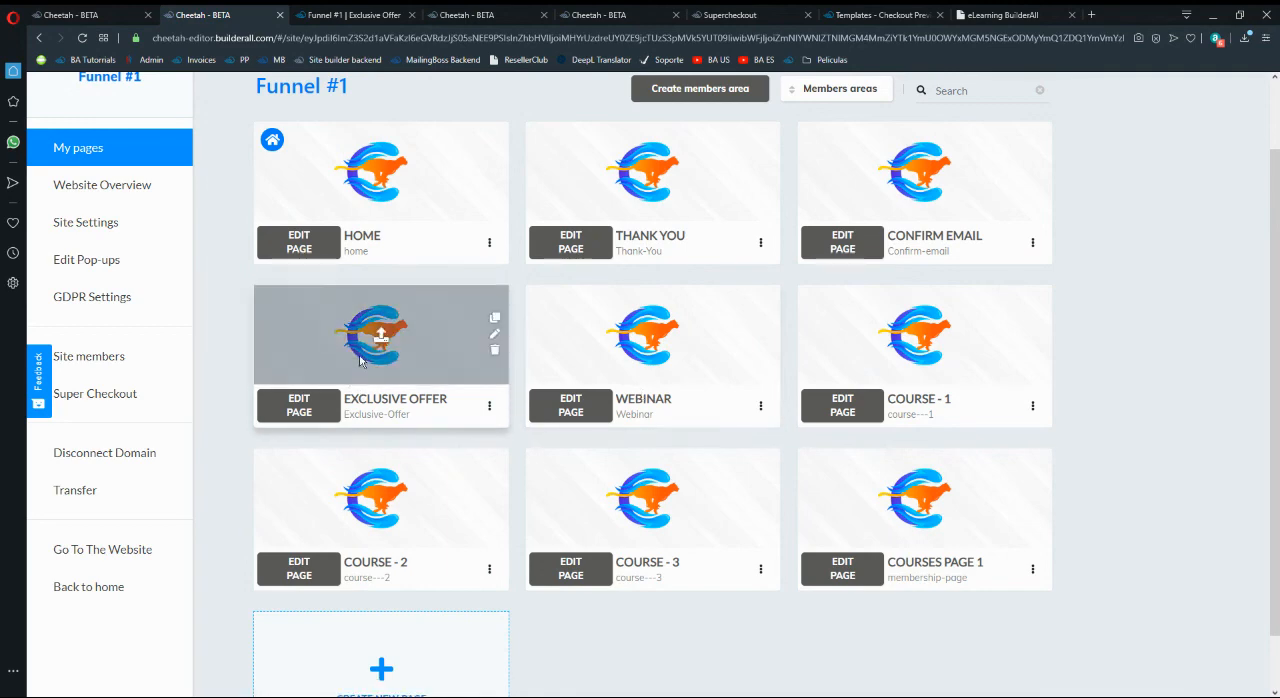
left_click(466, 375)
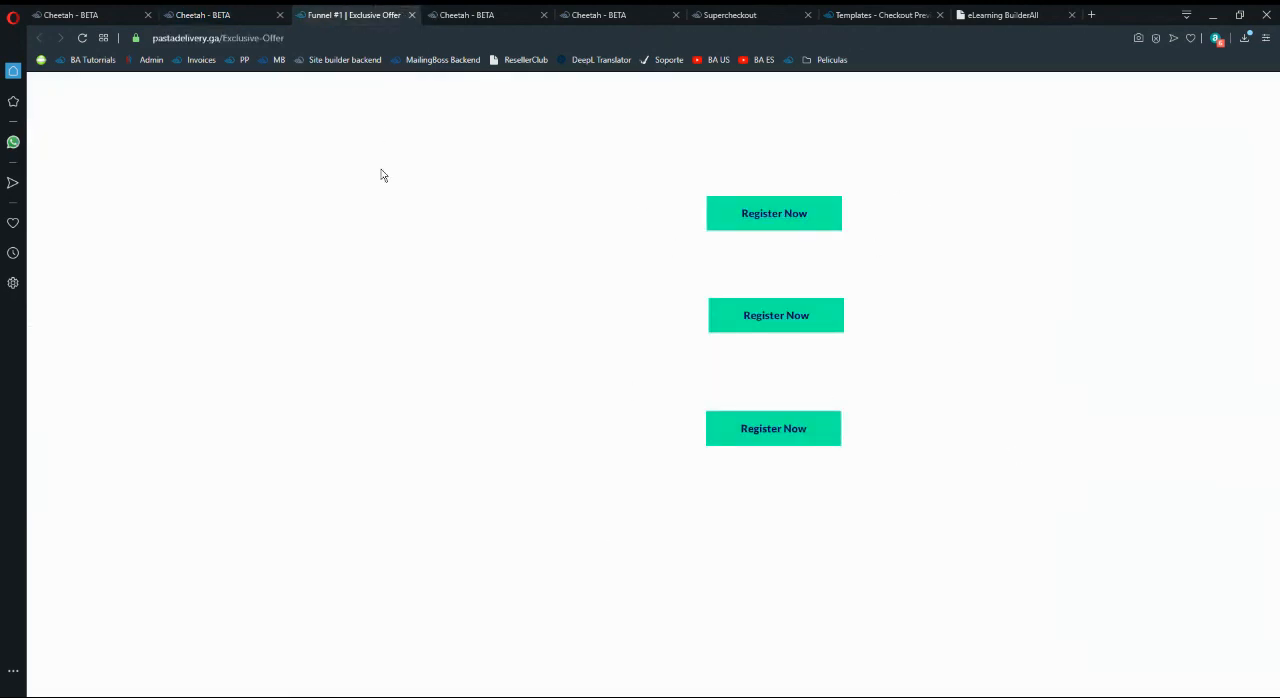
left_click(213, 12)
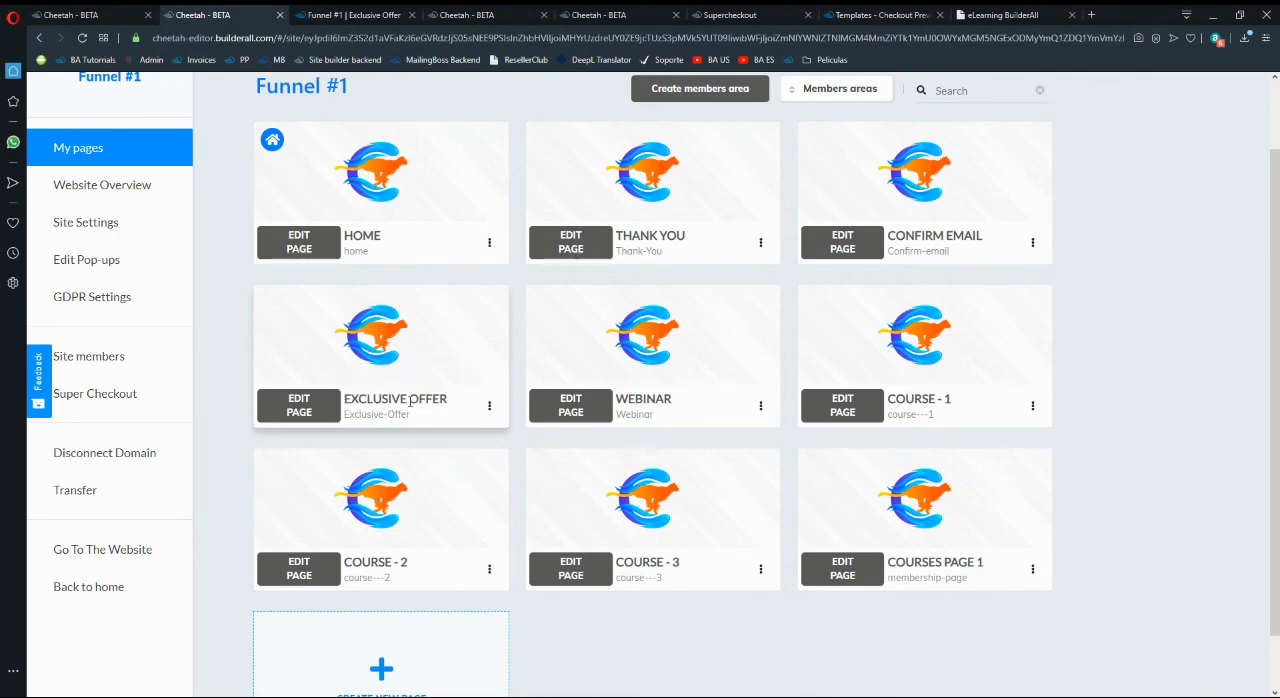
left_click(410, 401)
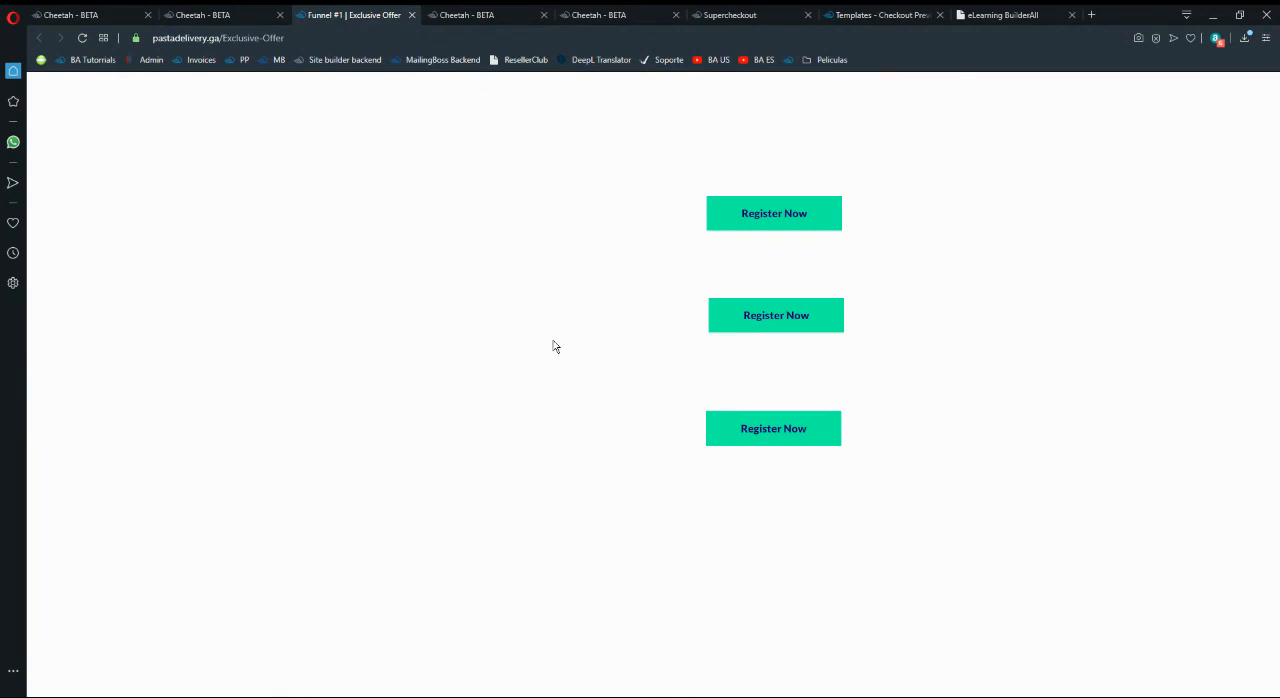
left_click(257, 10)
scroll(620, 425, "up", 1)
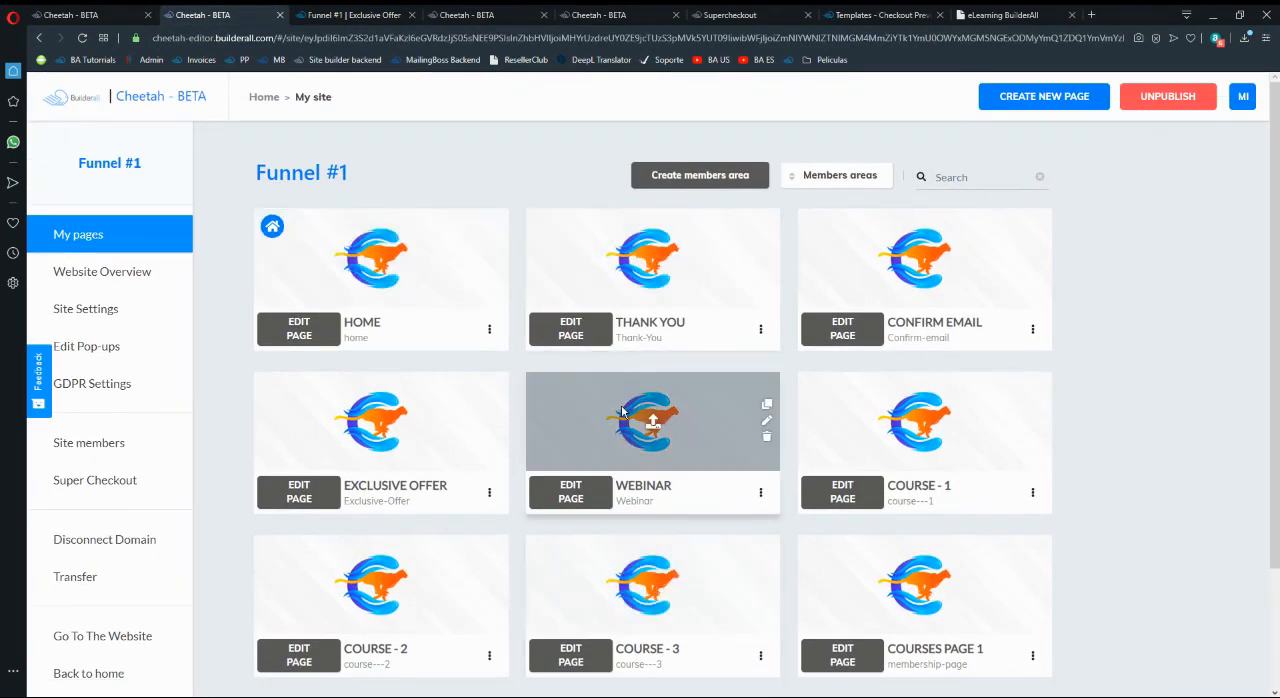
scroll(622, 411, "down", 2)
scroll(622, 411, "up", 2)
- Look over the Course - 1 page in the editor and the Product 1 - Offer settings in Supercheckout, ending at the Funnel #1 page list
left_click(505, 16)
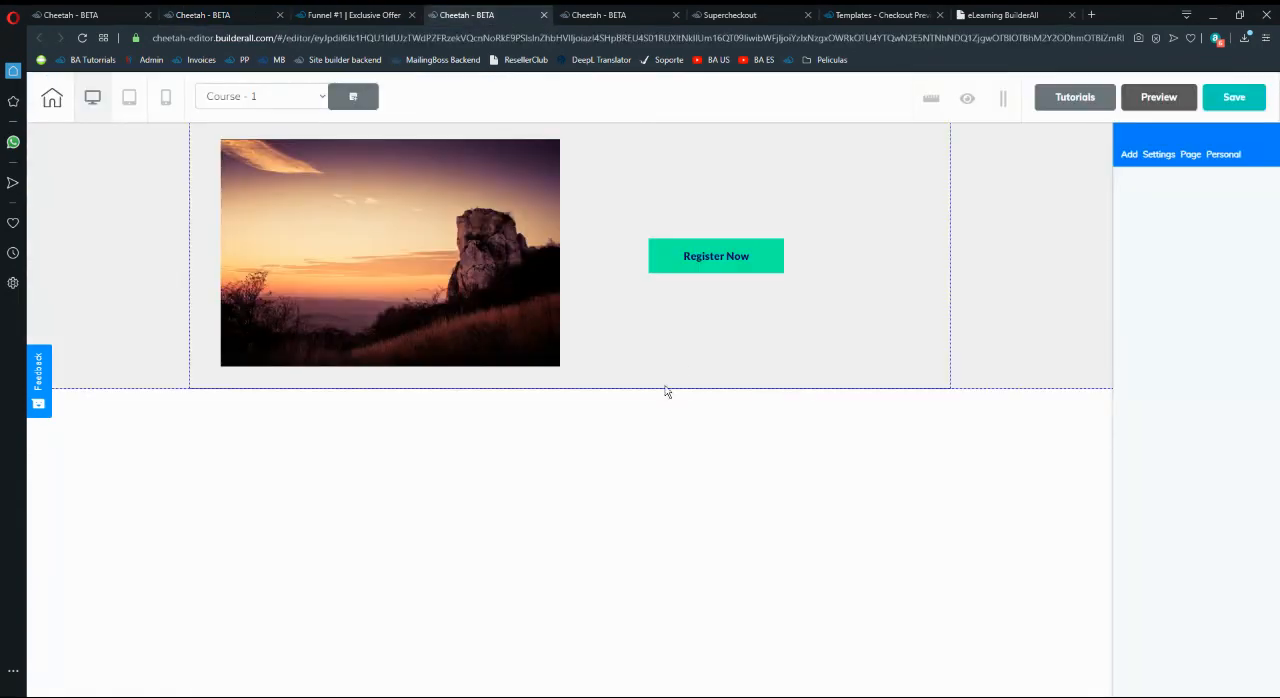
left_click(615, 15)
left_click(740, 14)
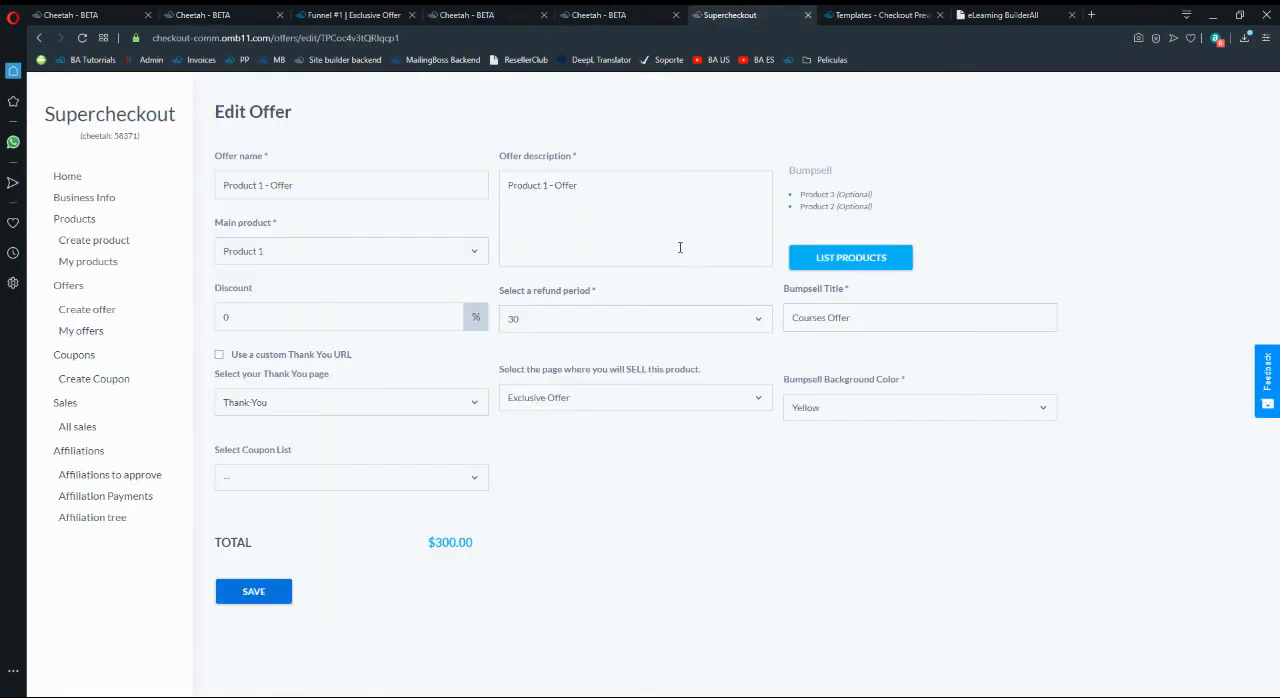
left_click(265, 11)
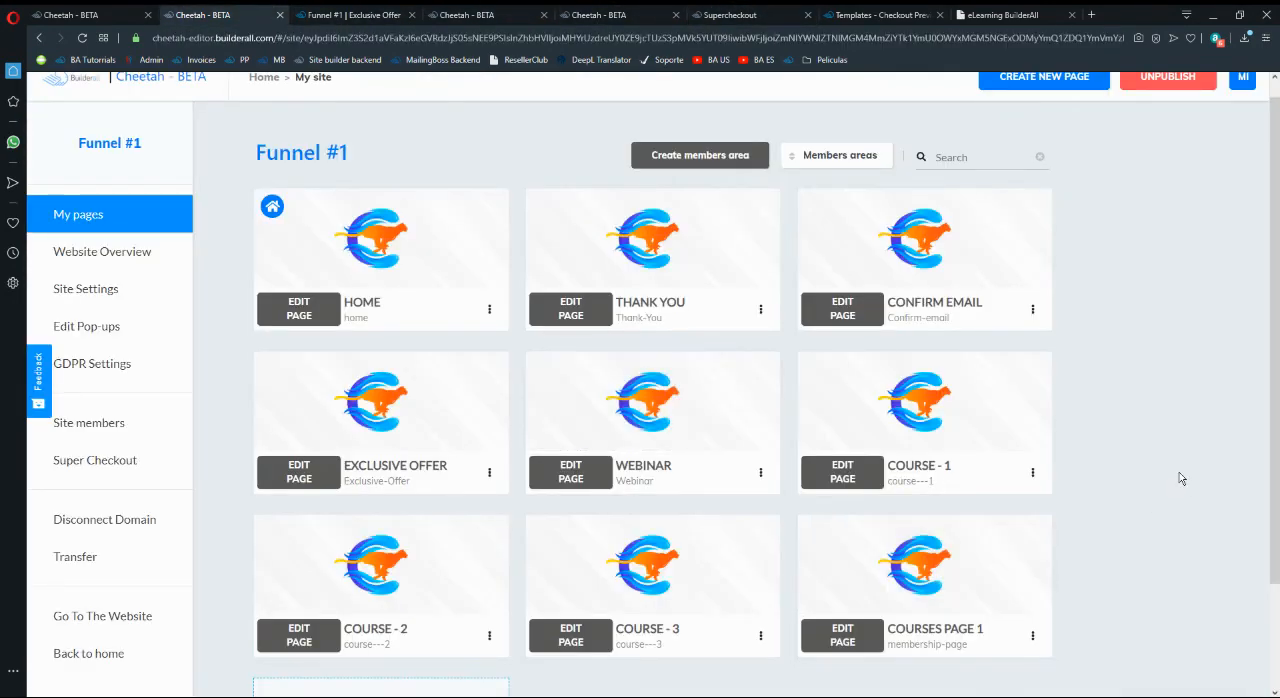